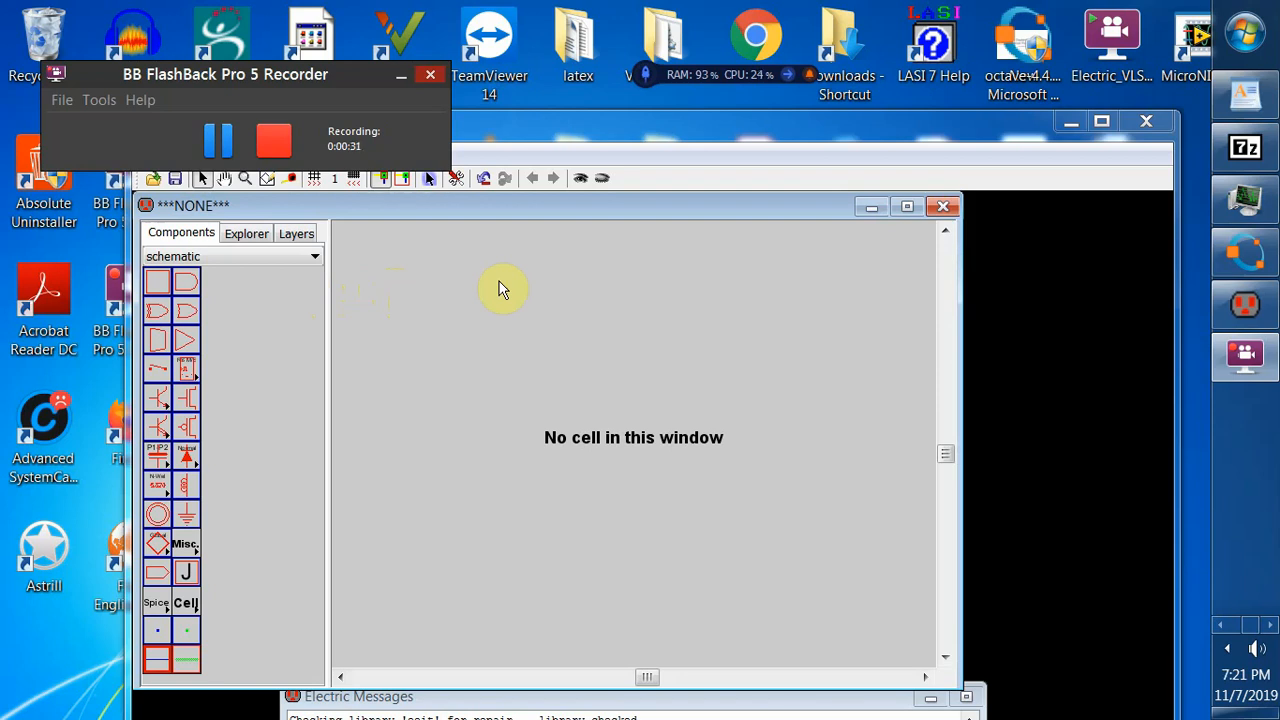
- Open the eeit.jelib library from the VLSI folder and show its cells in the library explorer
left_click(513, 138)
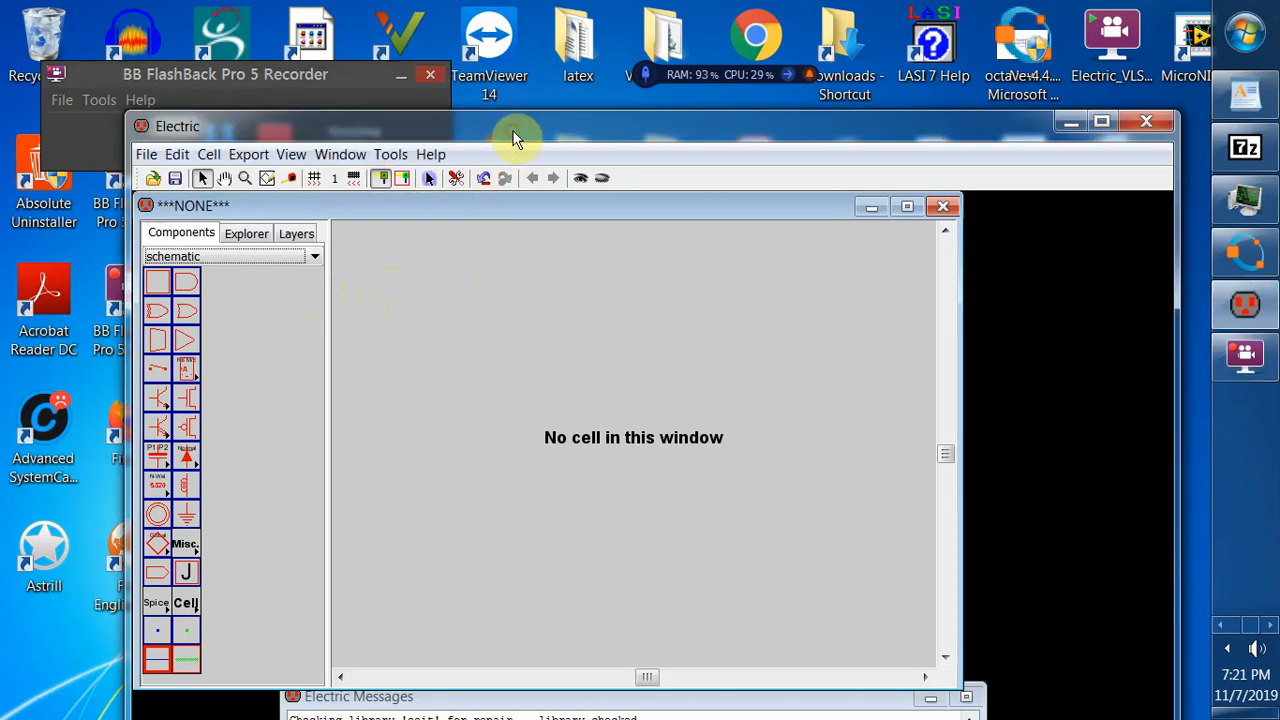
left_click_drag(513, 138, 531, 117)
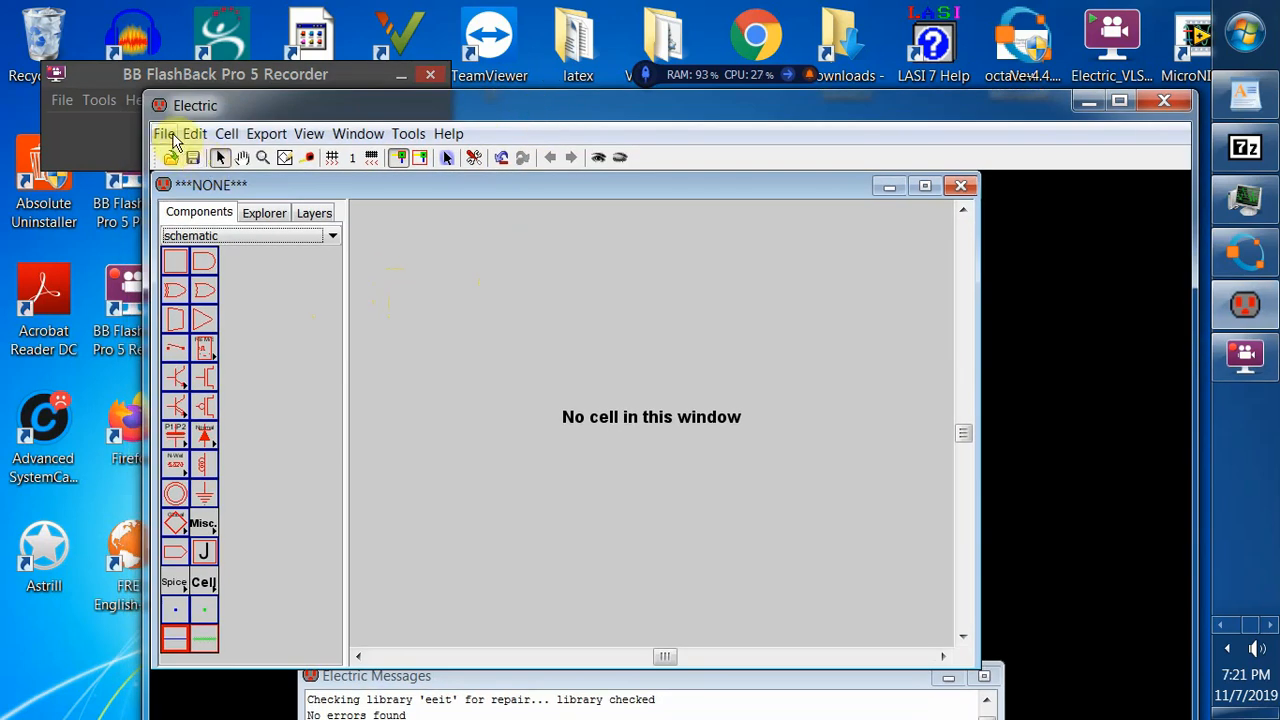
left_click(164, 133)
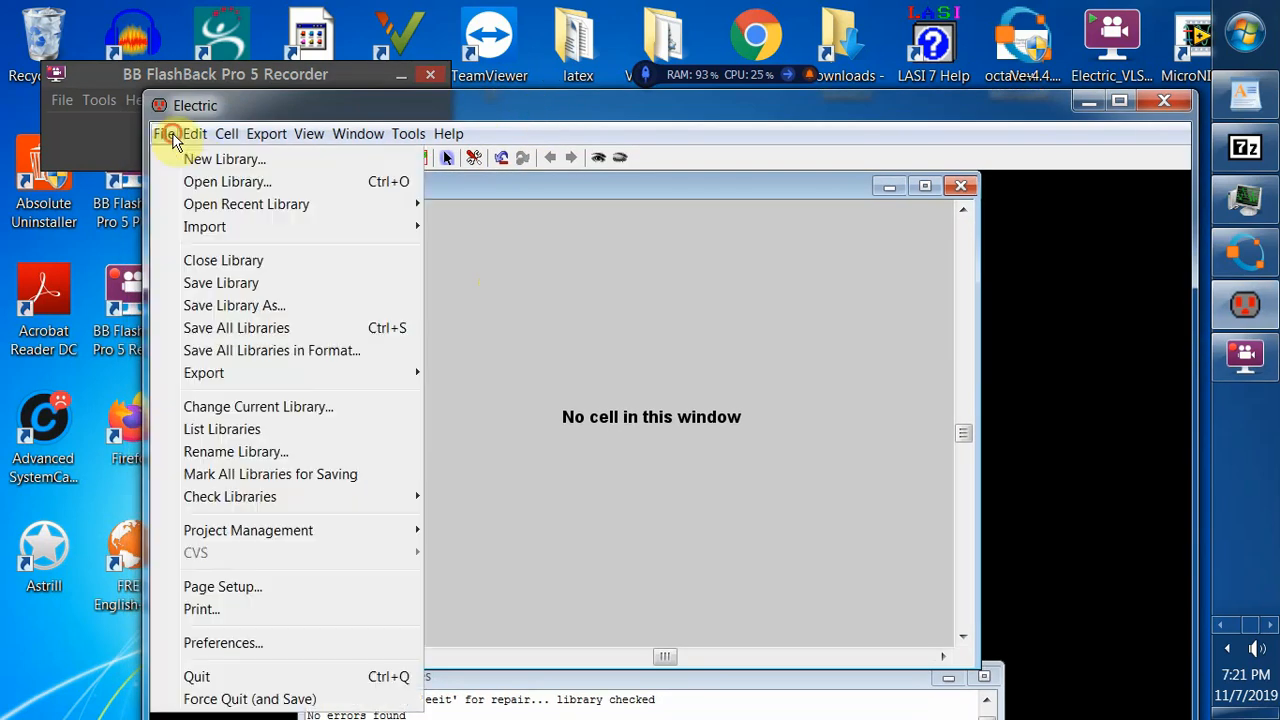
left_click(232, 180)
left_click(466, 234)
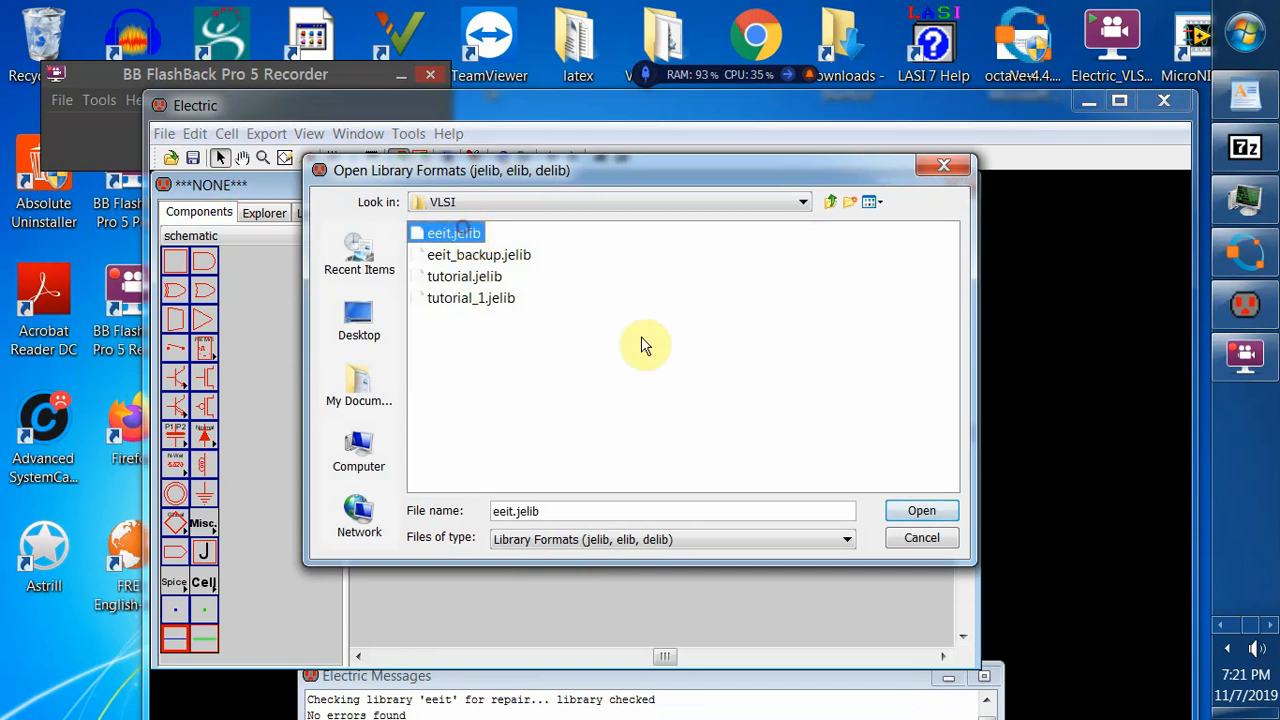
left_click(910, 512)
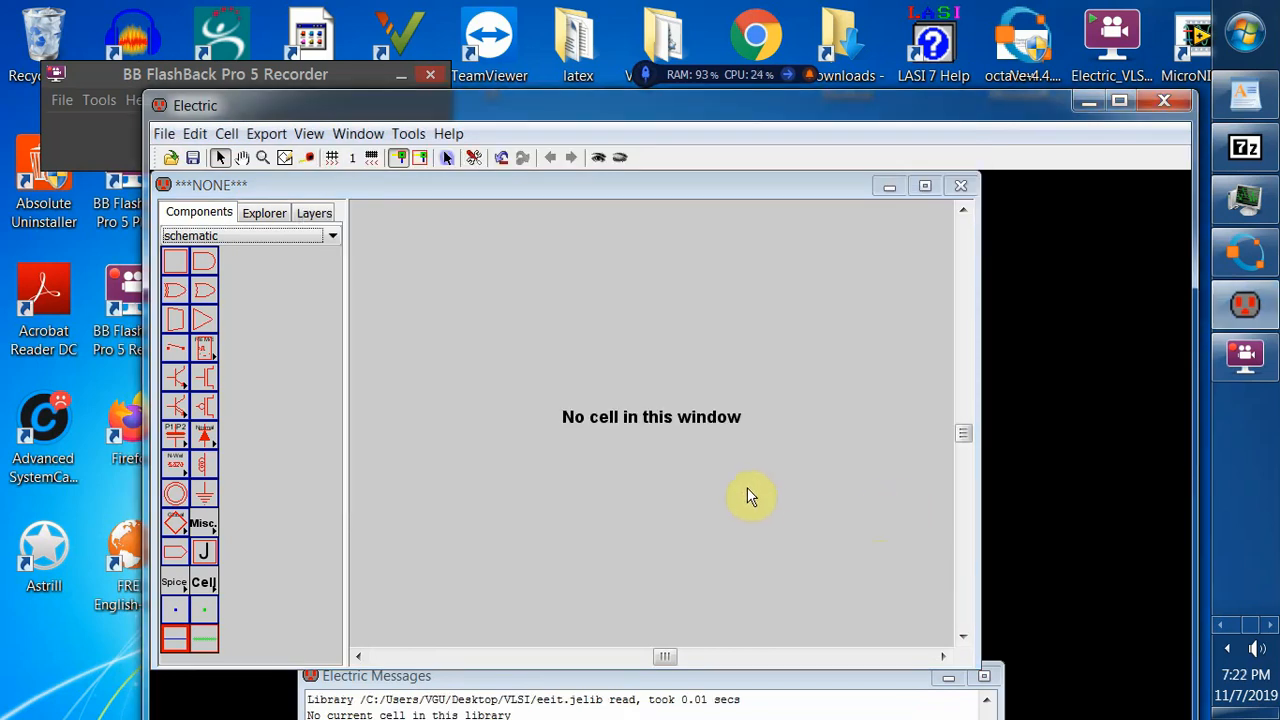
left_click(266, 215)
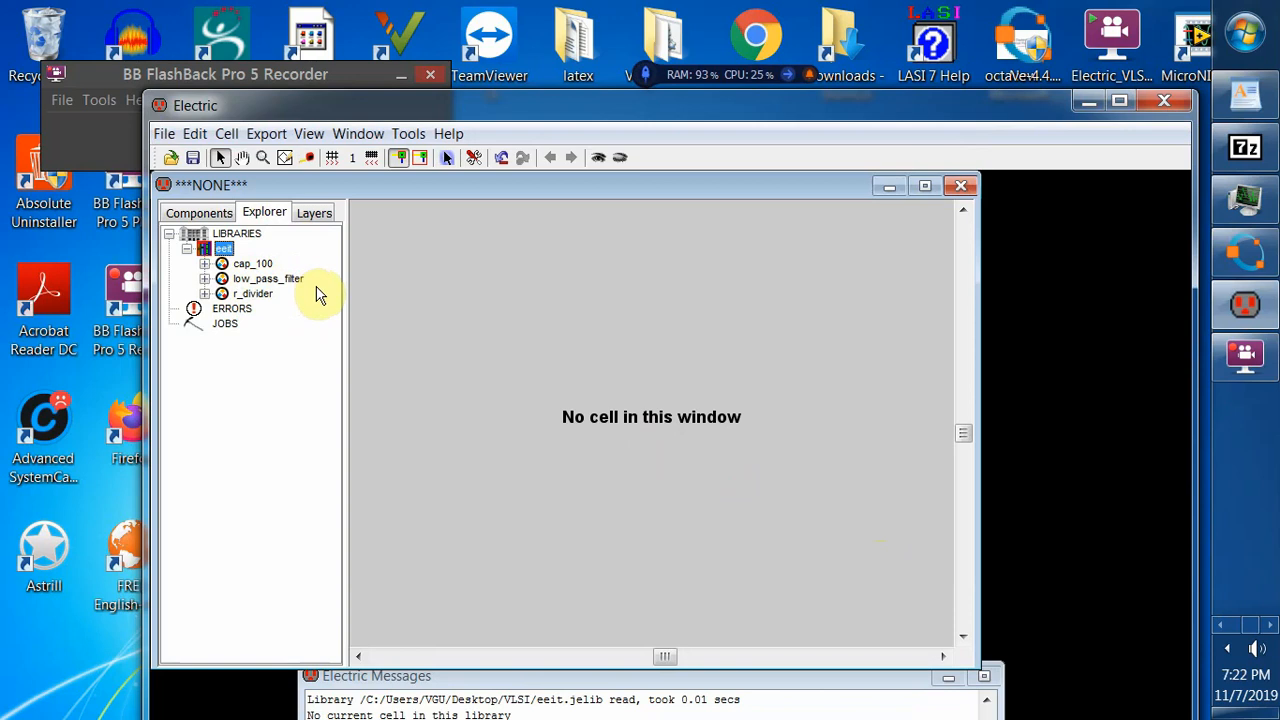
- Open the preferences and review the NCC, Silicon Compiler and Spice/CDL tool settings
left_click(164, 133)
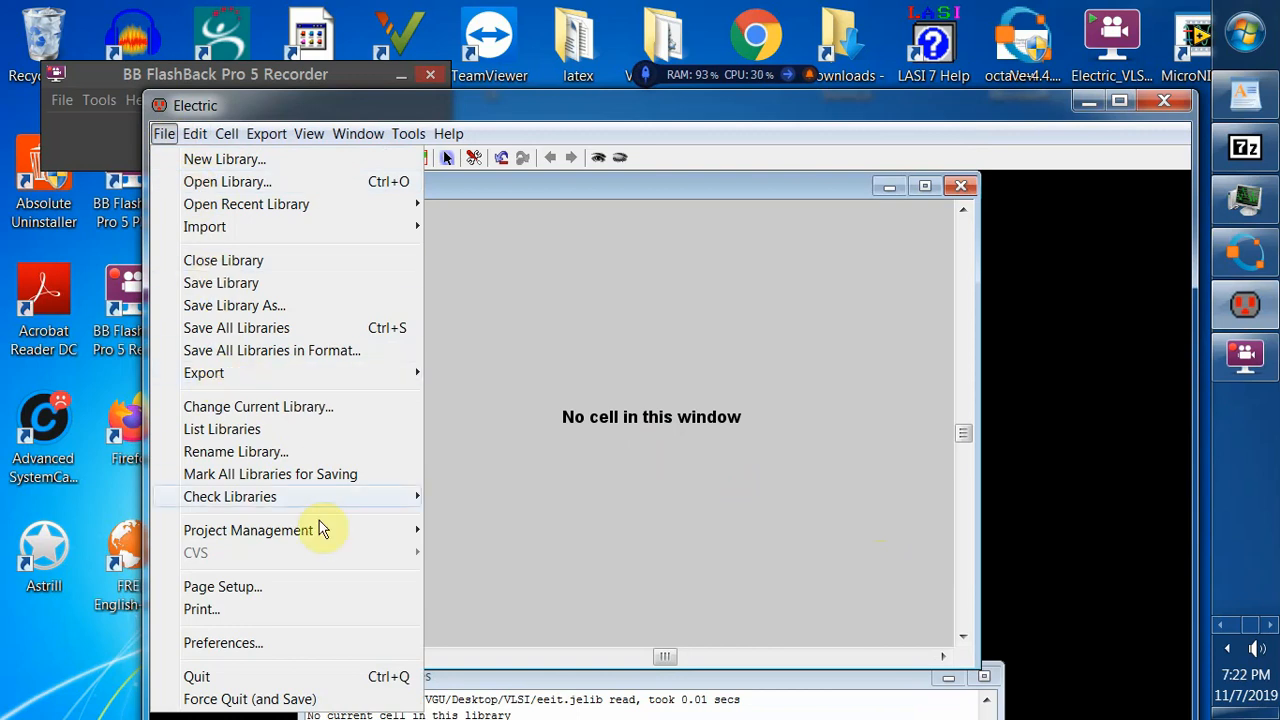
mouse_move(305, 538)
mouse_move(293, 503)
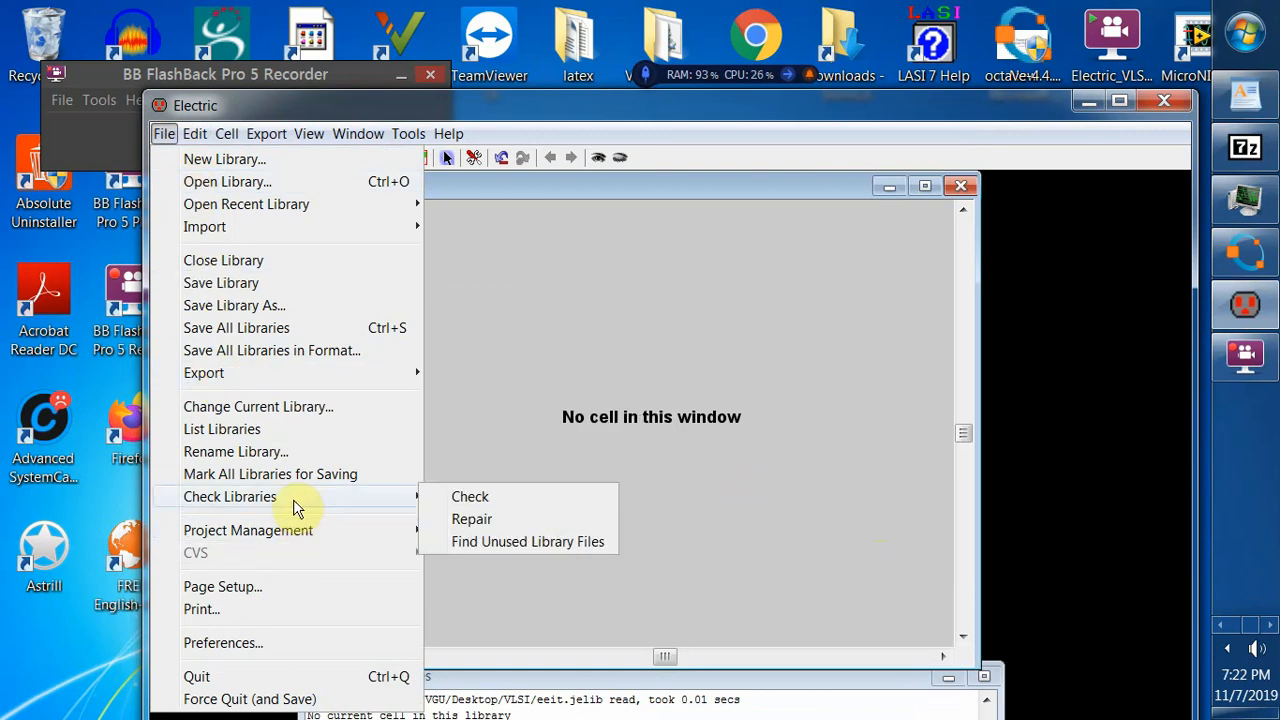
left_click(263, 645)
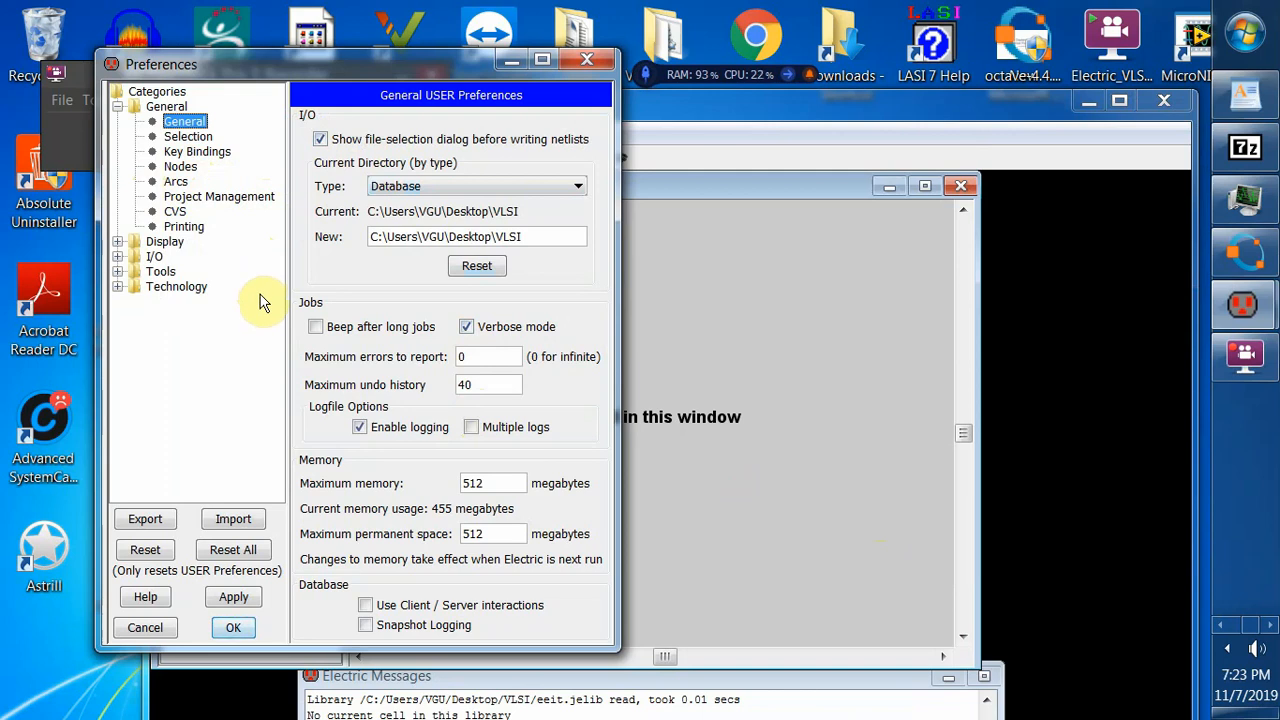
left_click(117, 273)
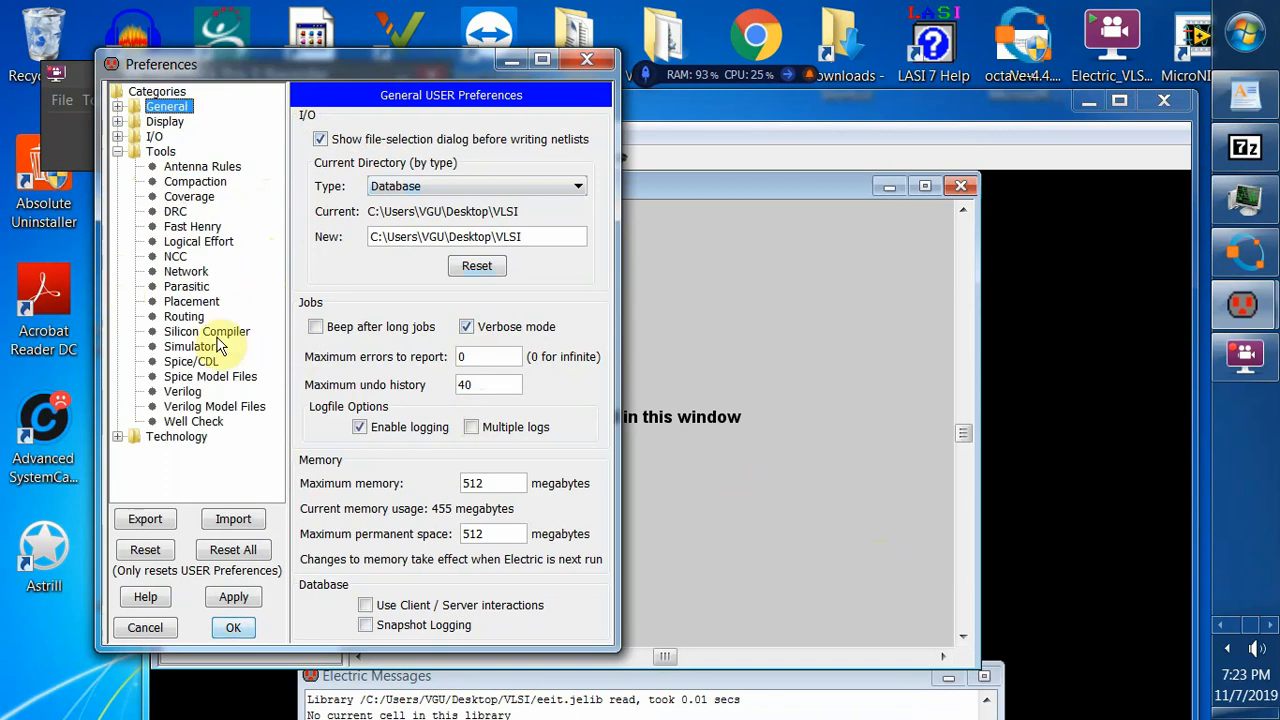
left_click(176, 257)
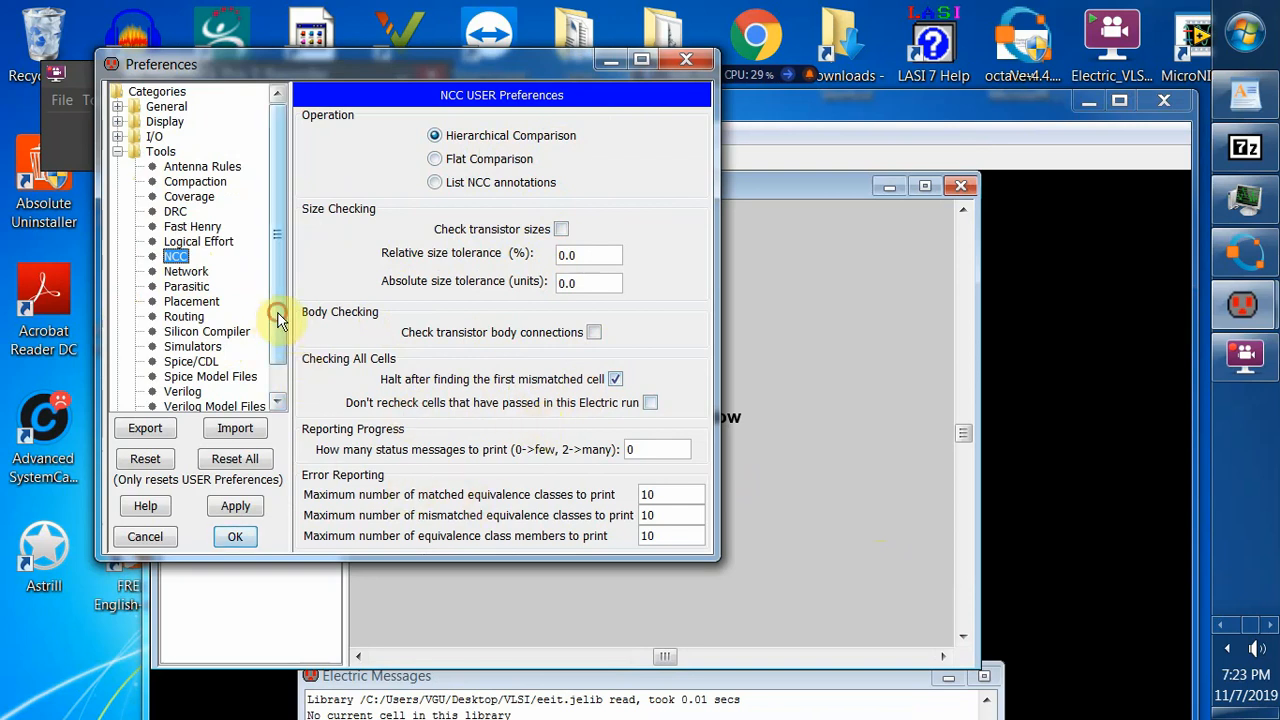
scroll(278, 322, "down", 2)
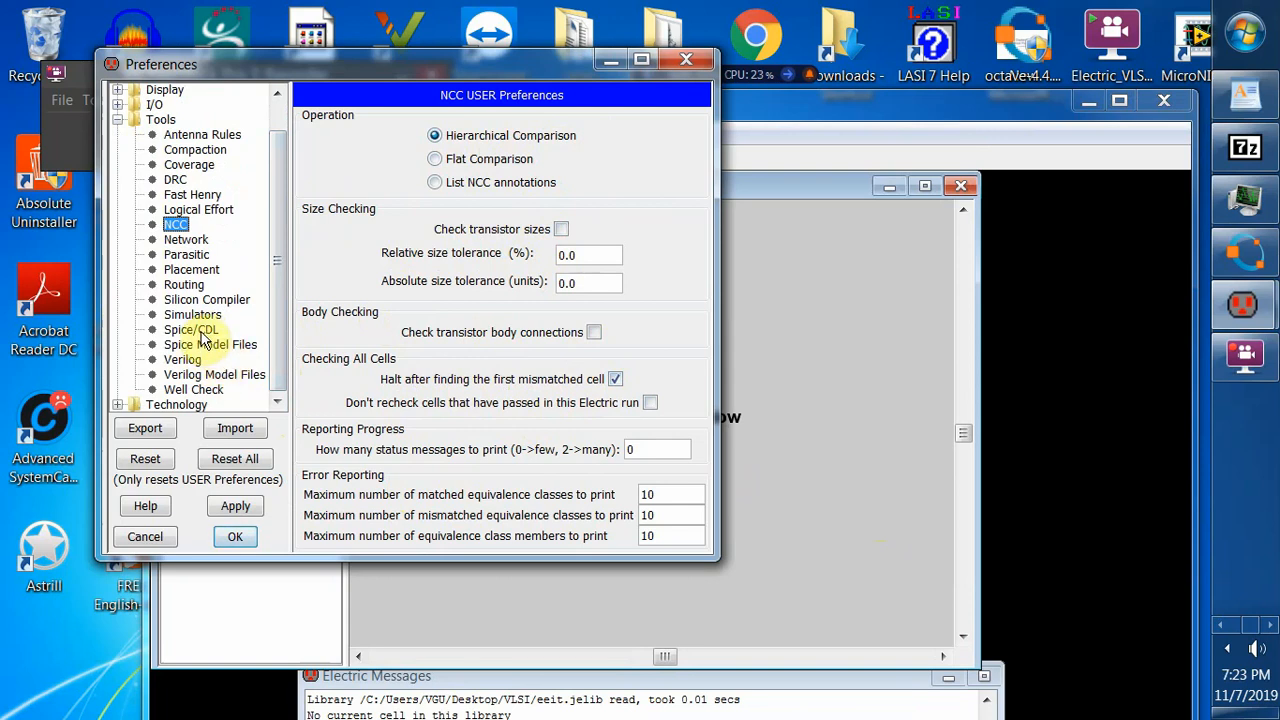
scroll(201, 336, "up", 2)
left_click(201, 333)
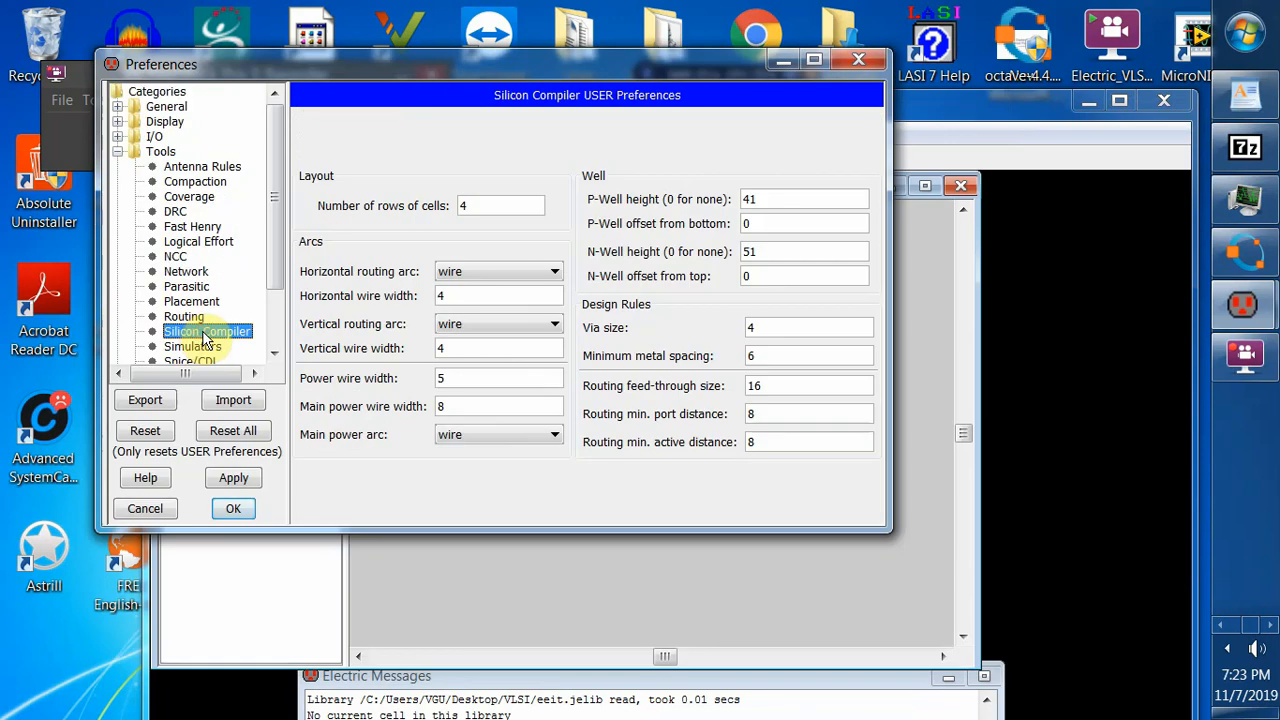
scroll(272, 285, "down", 3)
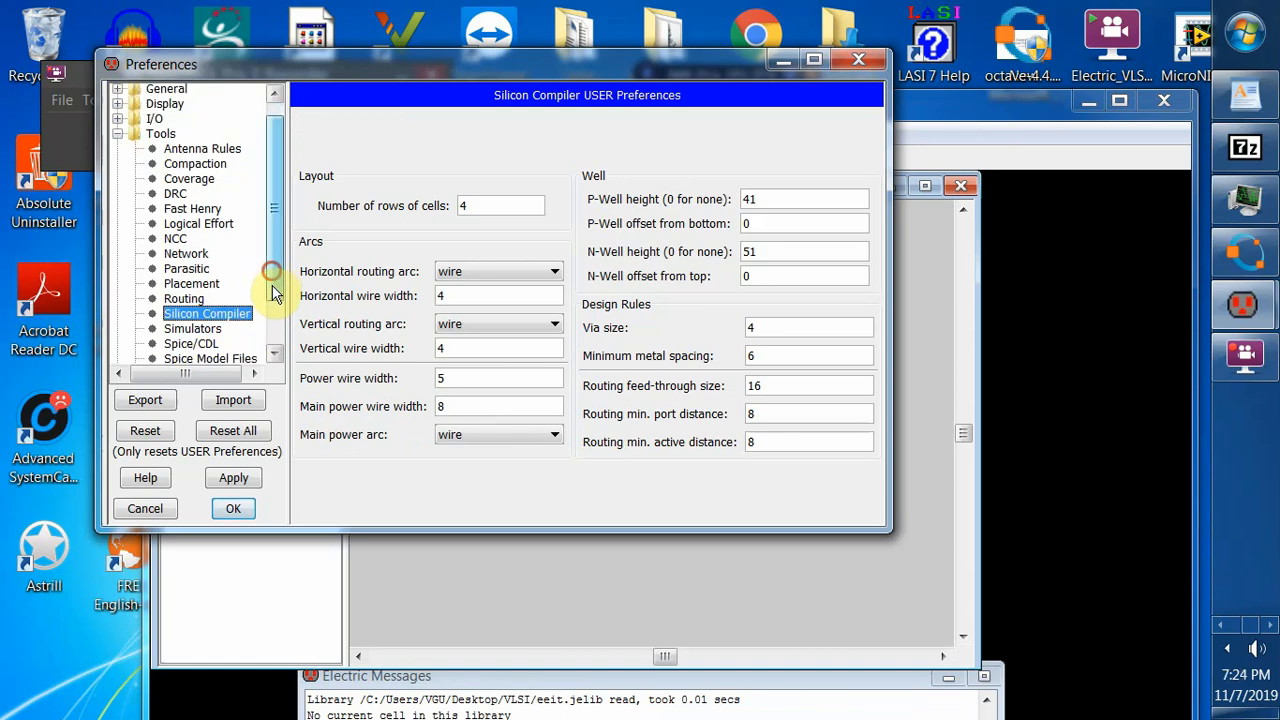
left_click(201, 318)
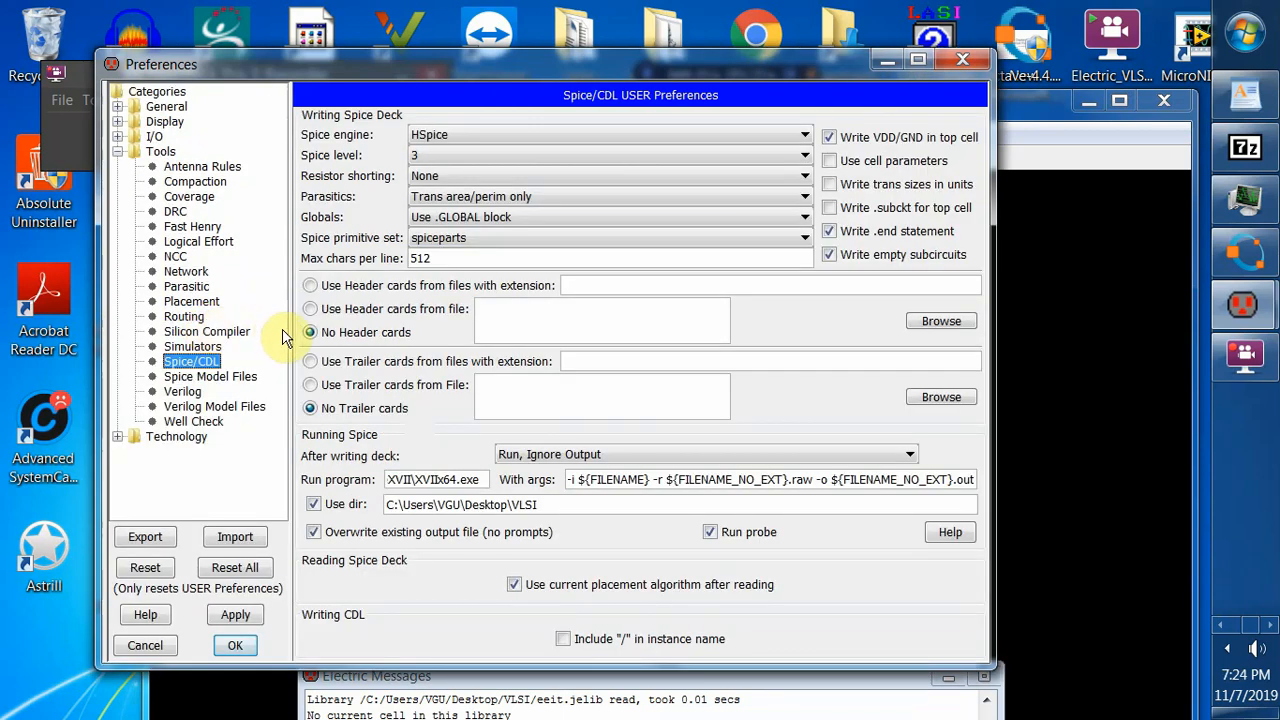
left_click(417, 158)
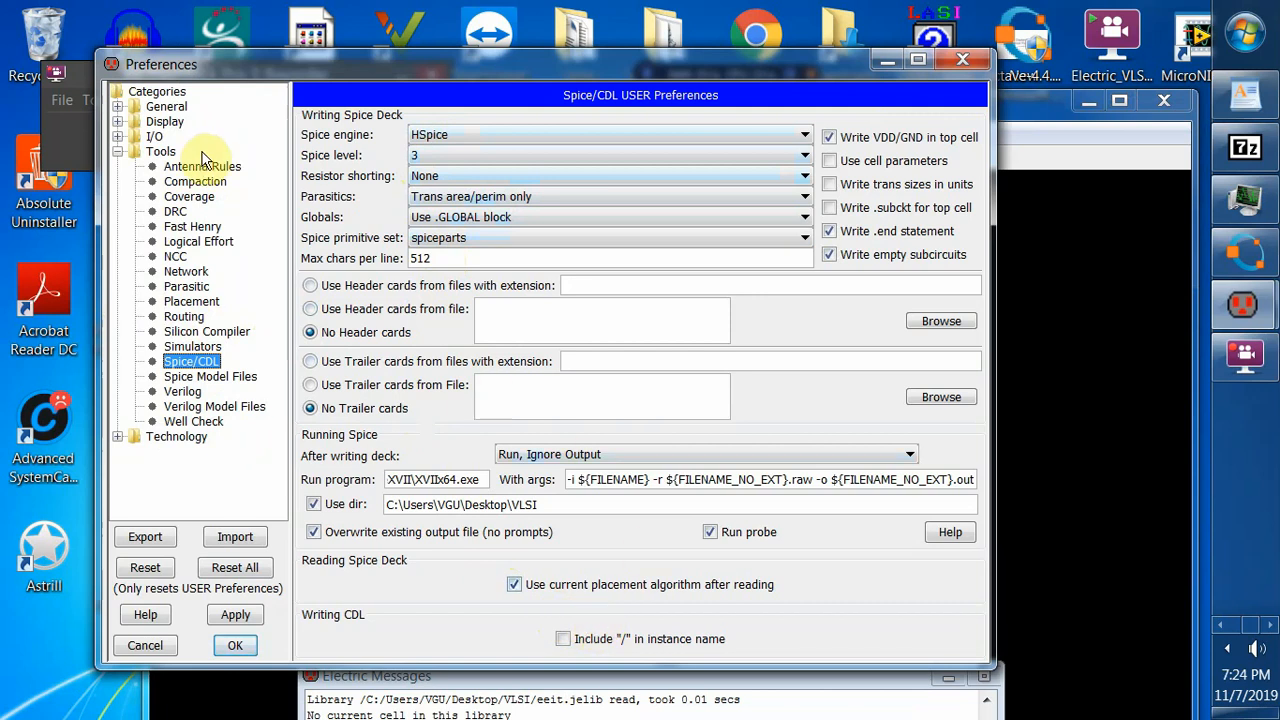
- In the general preferences, set maximum memory and maximum permanent space to 512 megabytes each and apply them
left_click(118, 151)
left_click(118, 106)
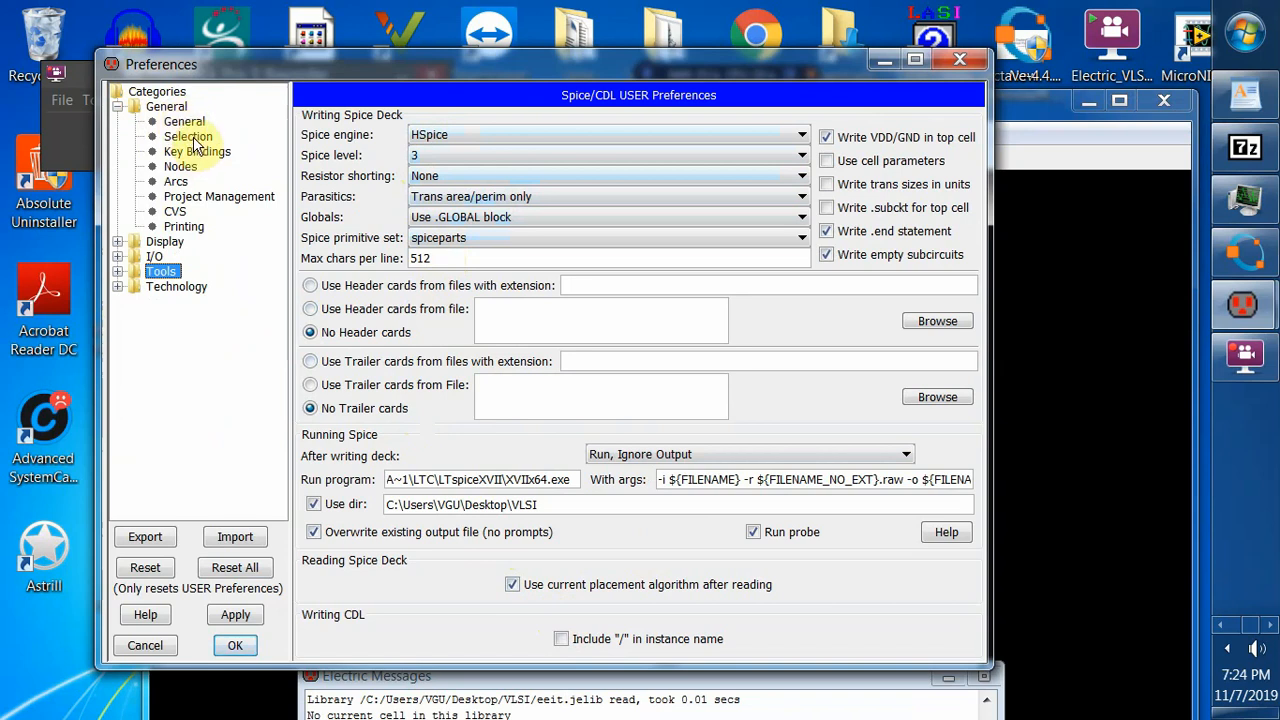
left_click(184, 121)
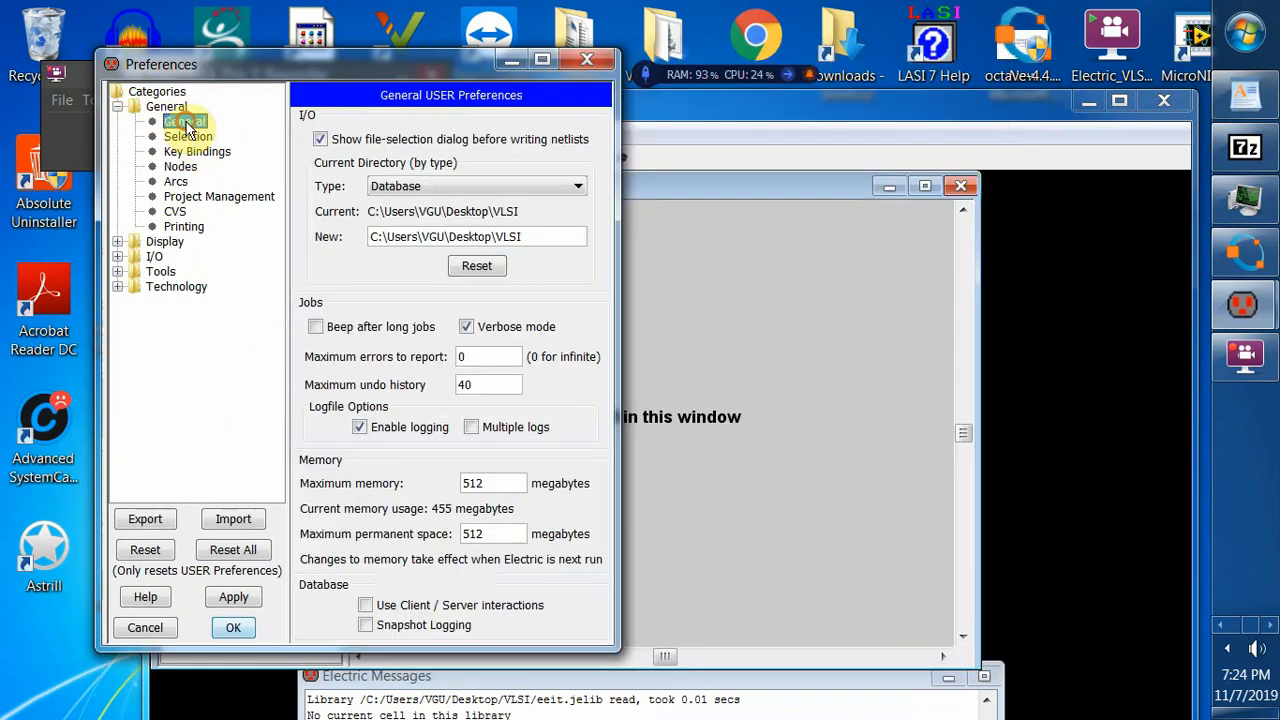
double_click(488, 482)
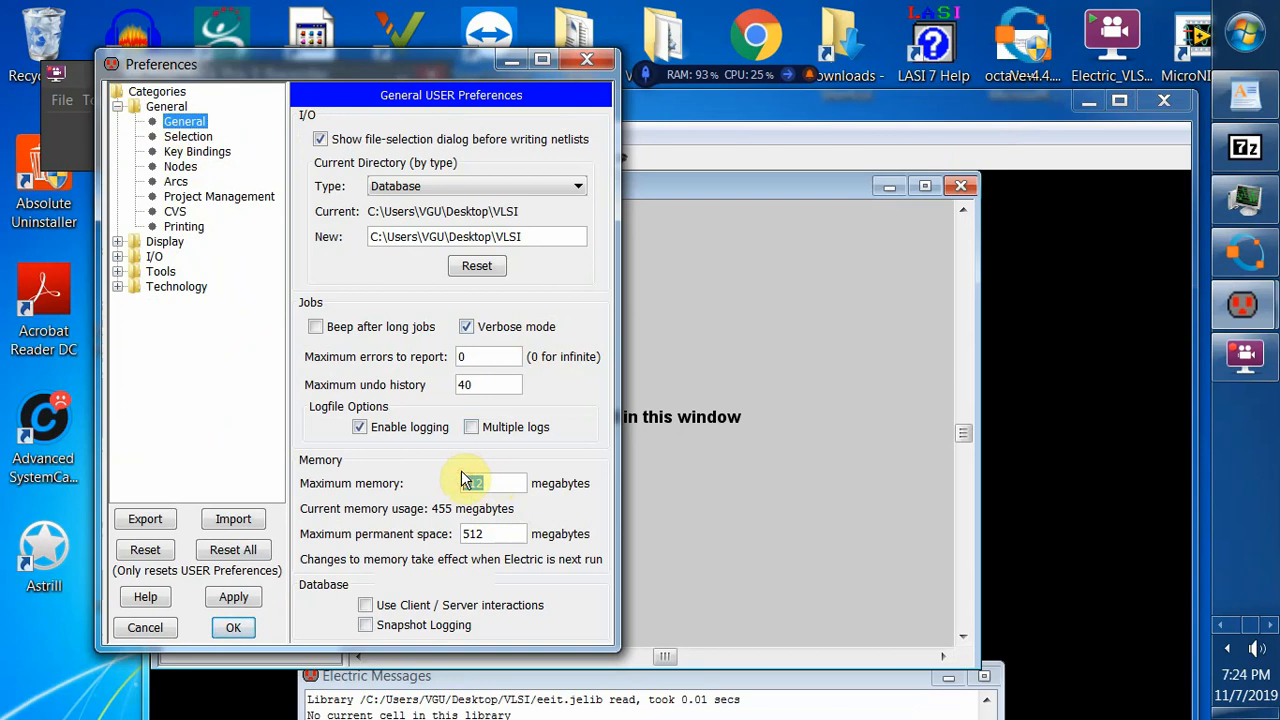
type("512")
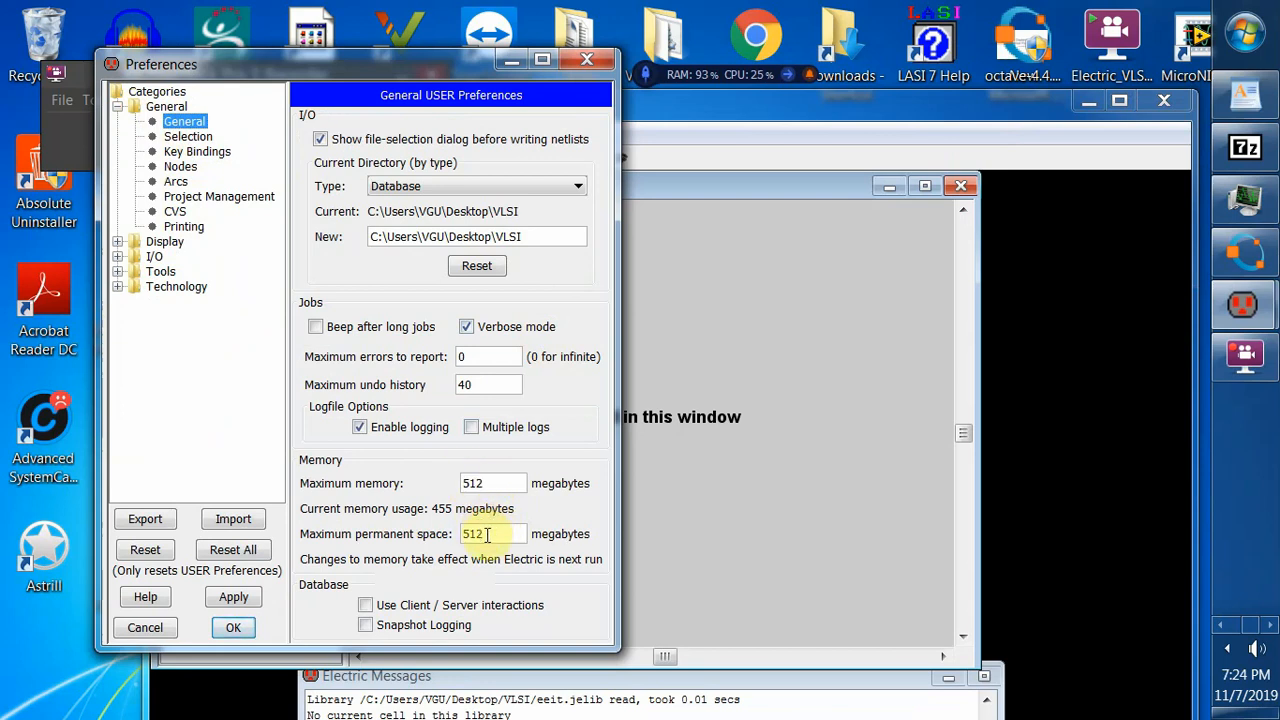
left_click_drag(487, 534, 428, 534)
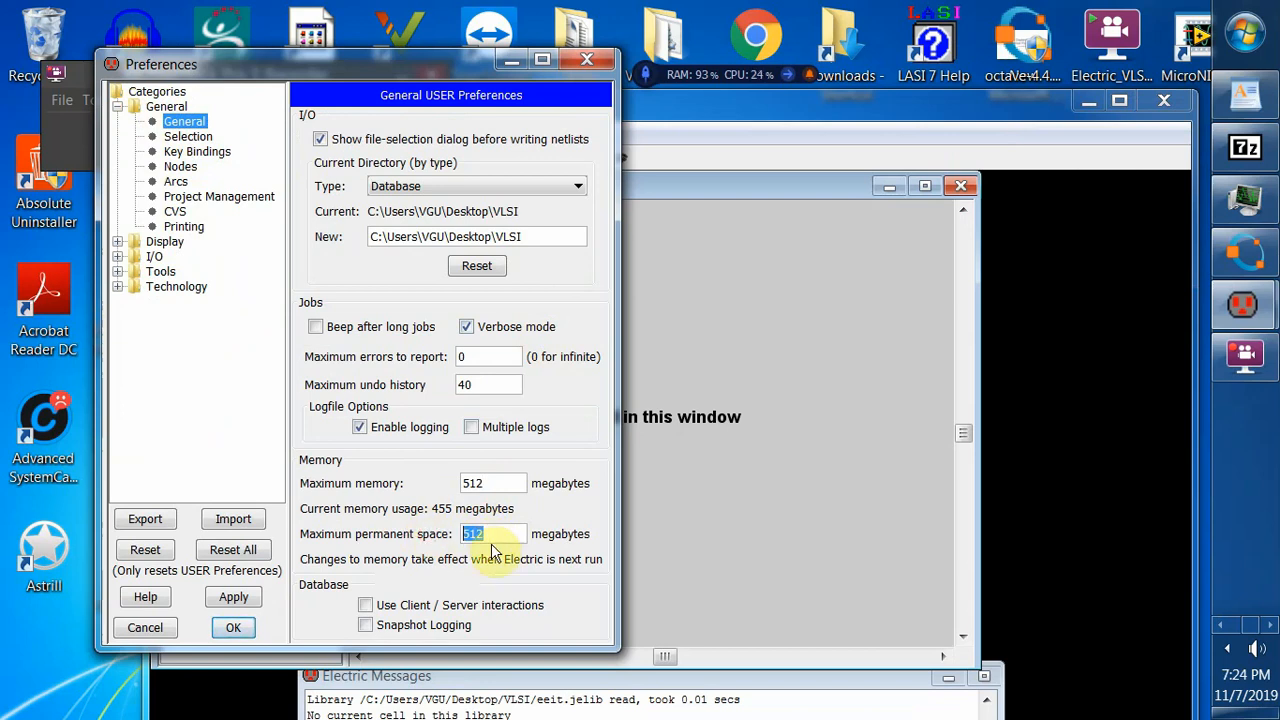
type("512")
left_click(233, 597)
left_click(233, 628)
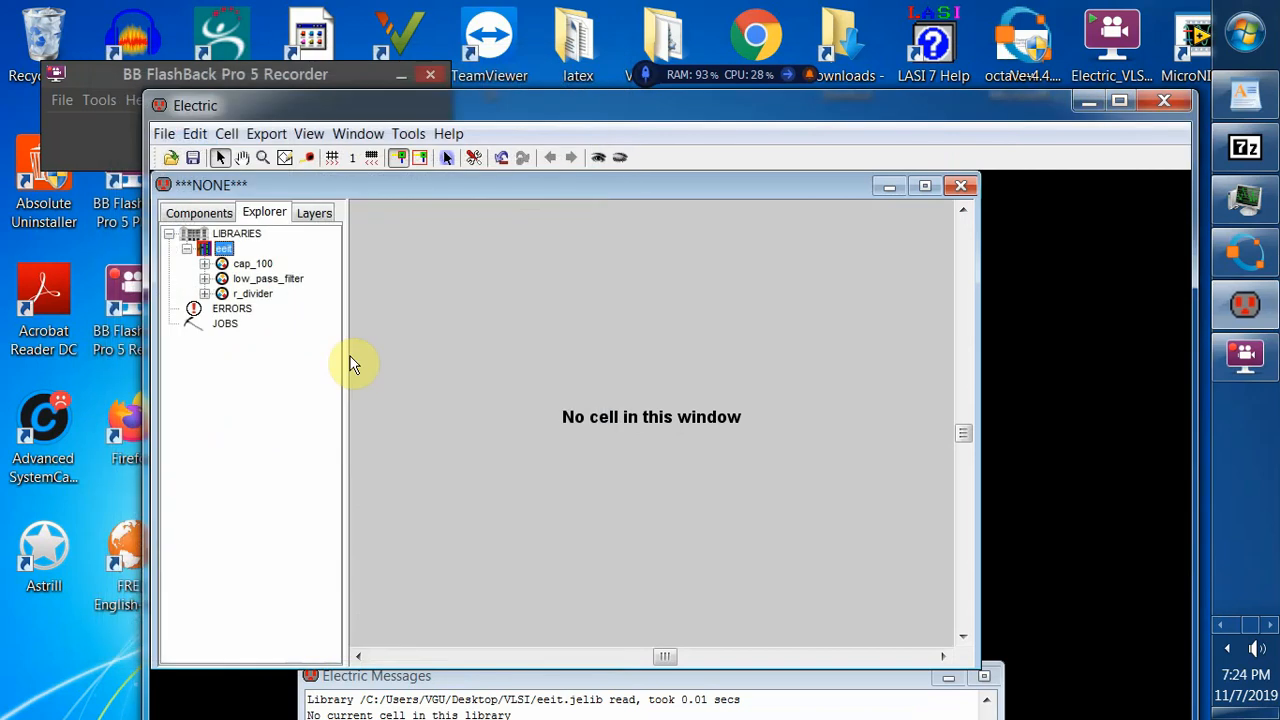
- Create a schematic cell named npn_1 in the eeit library and select it in the library tree
right_click(229, 254)
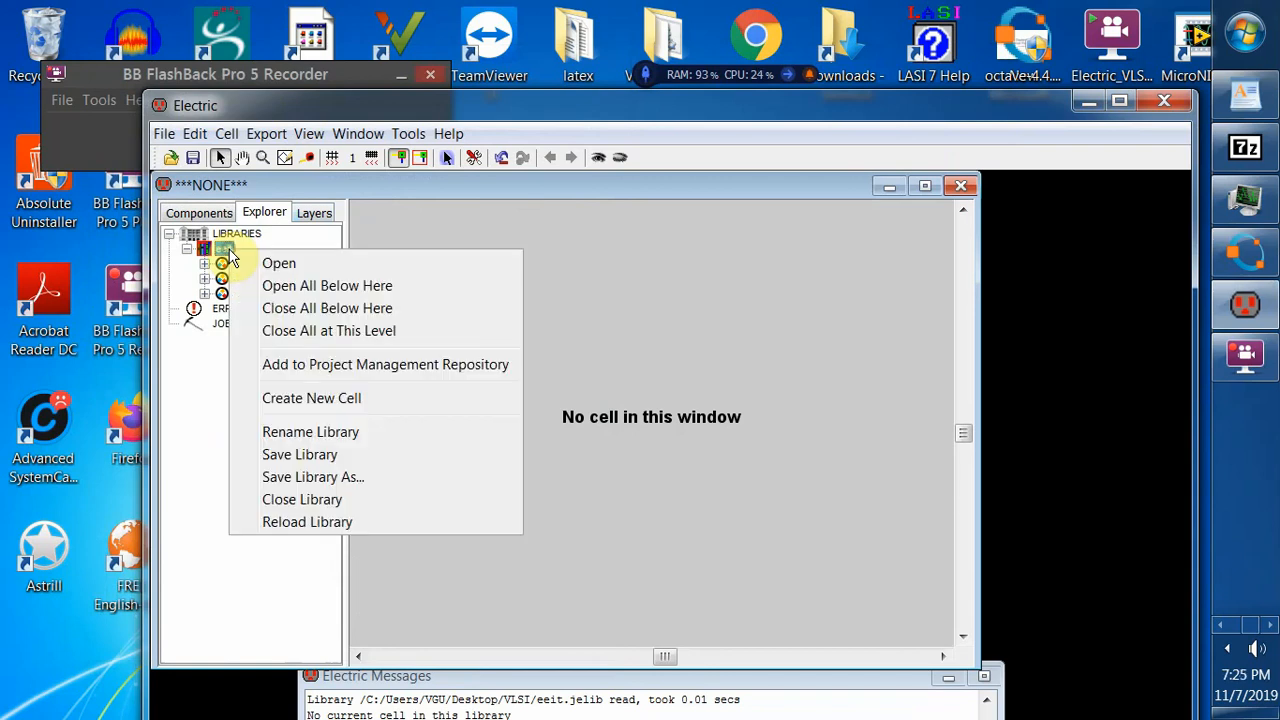
left_click(322, 399)
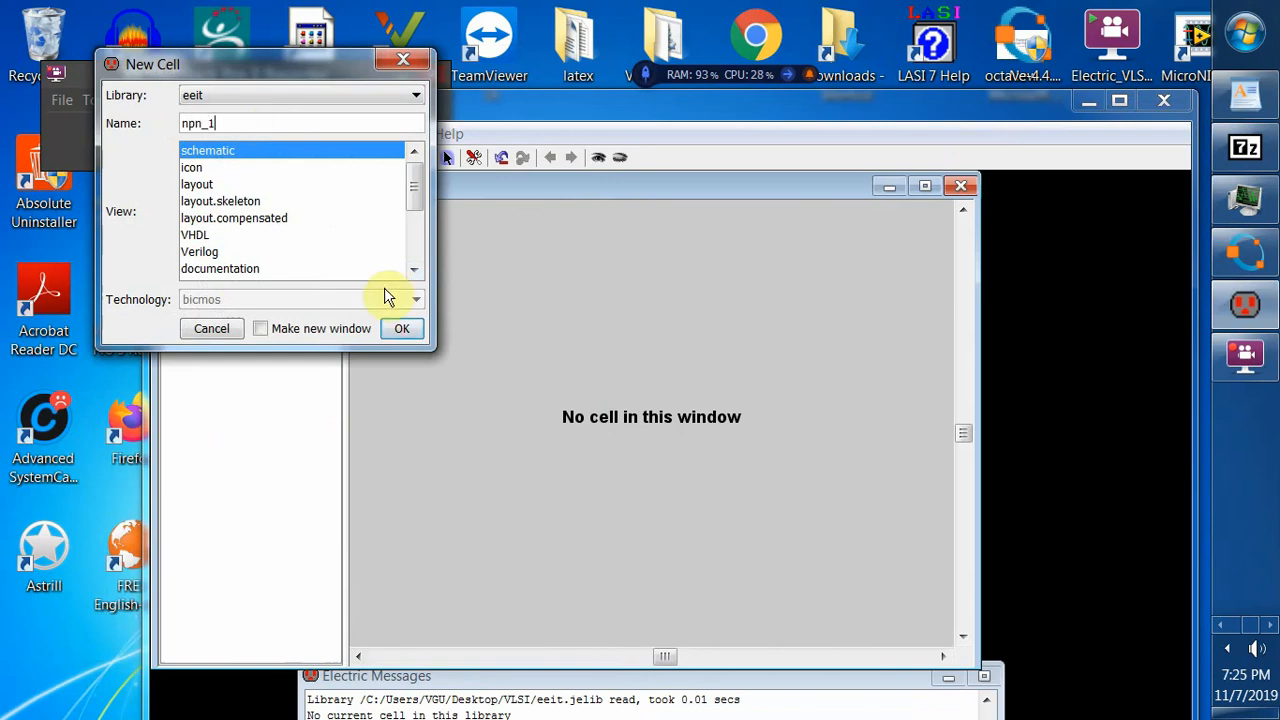
left_click(401, 328)
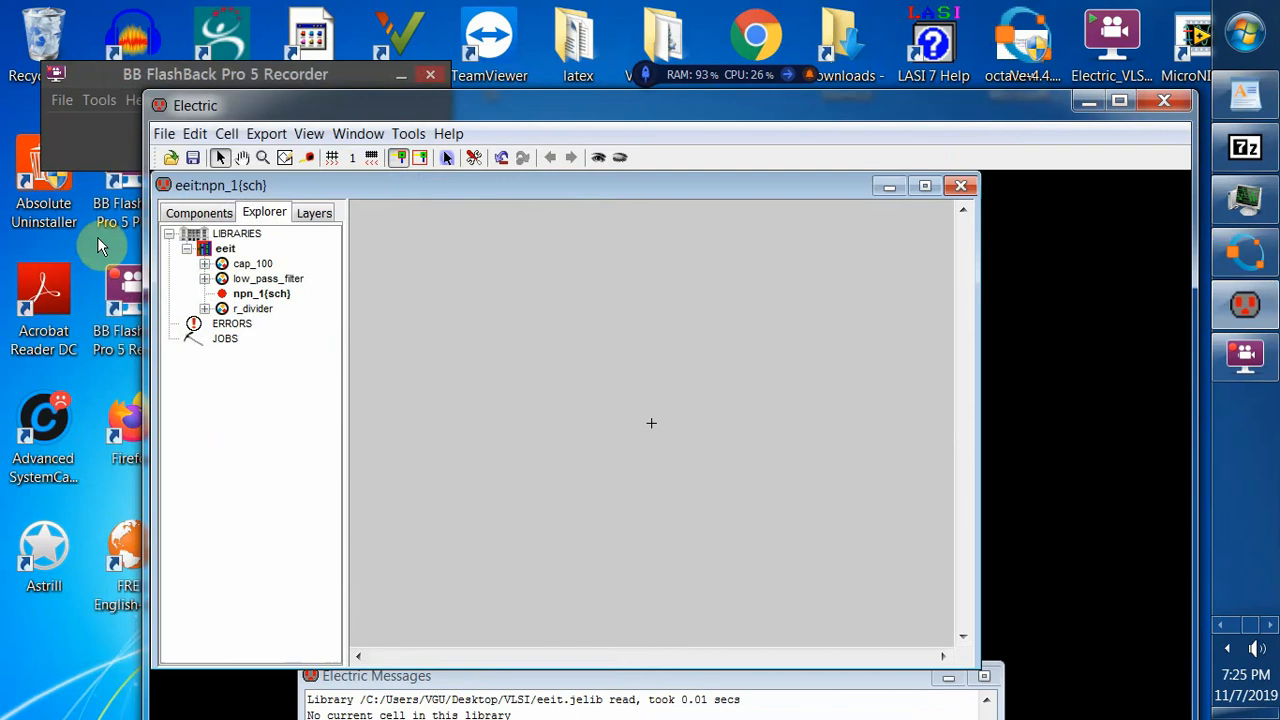
left_click(256, 295)
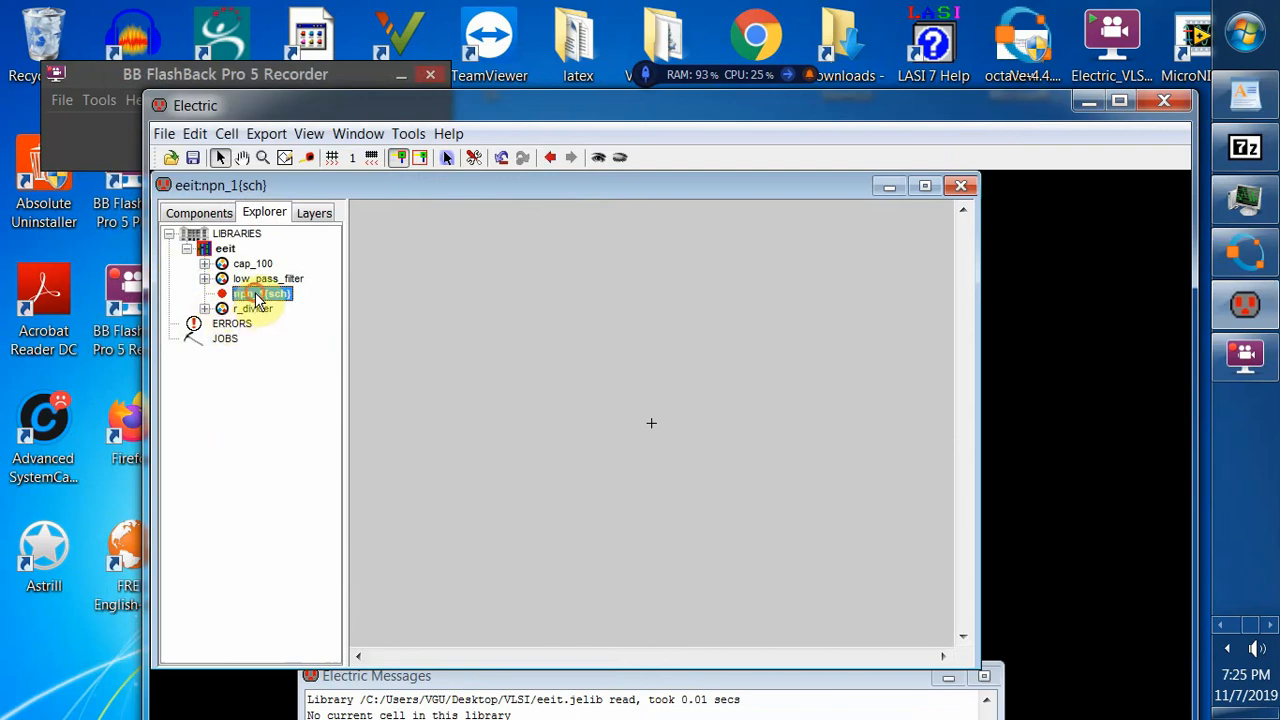
- Place an NPN transistor just left of the origin in the npn_1 schematic and check its transistor area
left_click(200, 214)
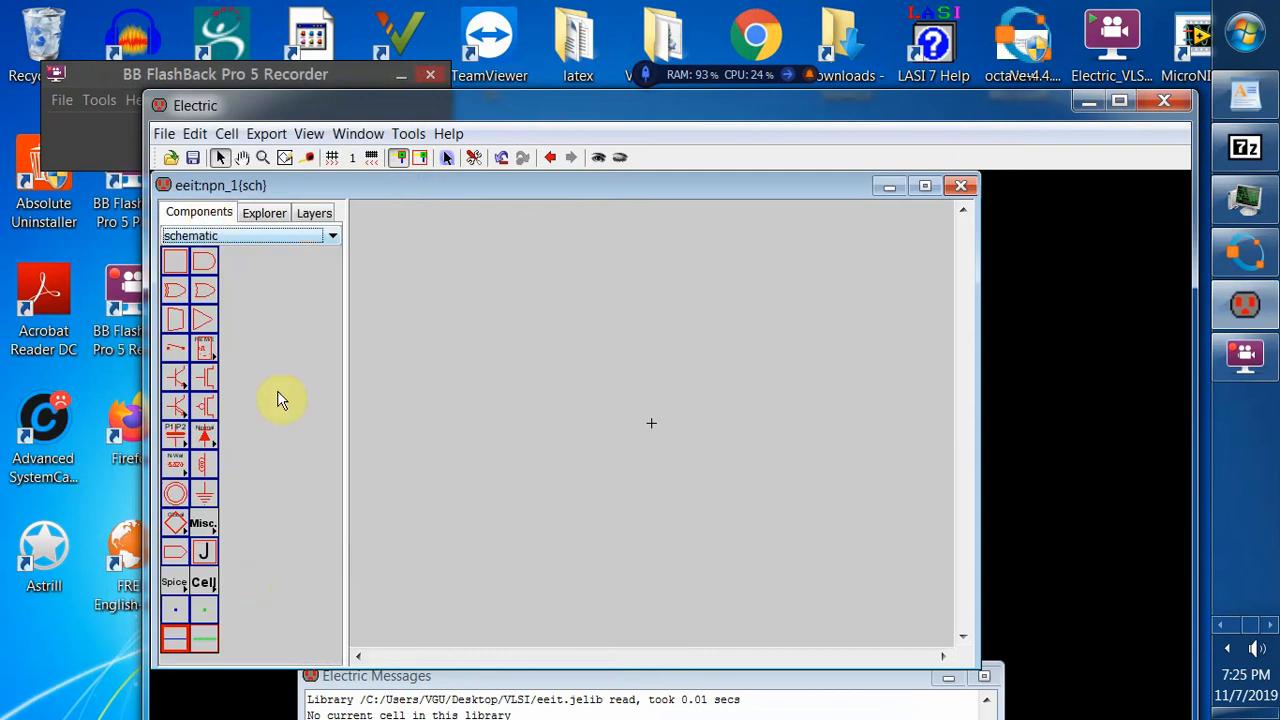
left_click(185, 393)
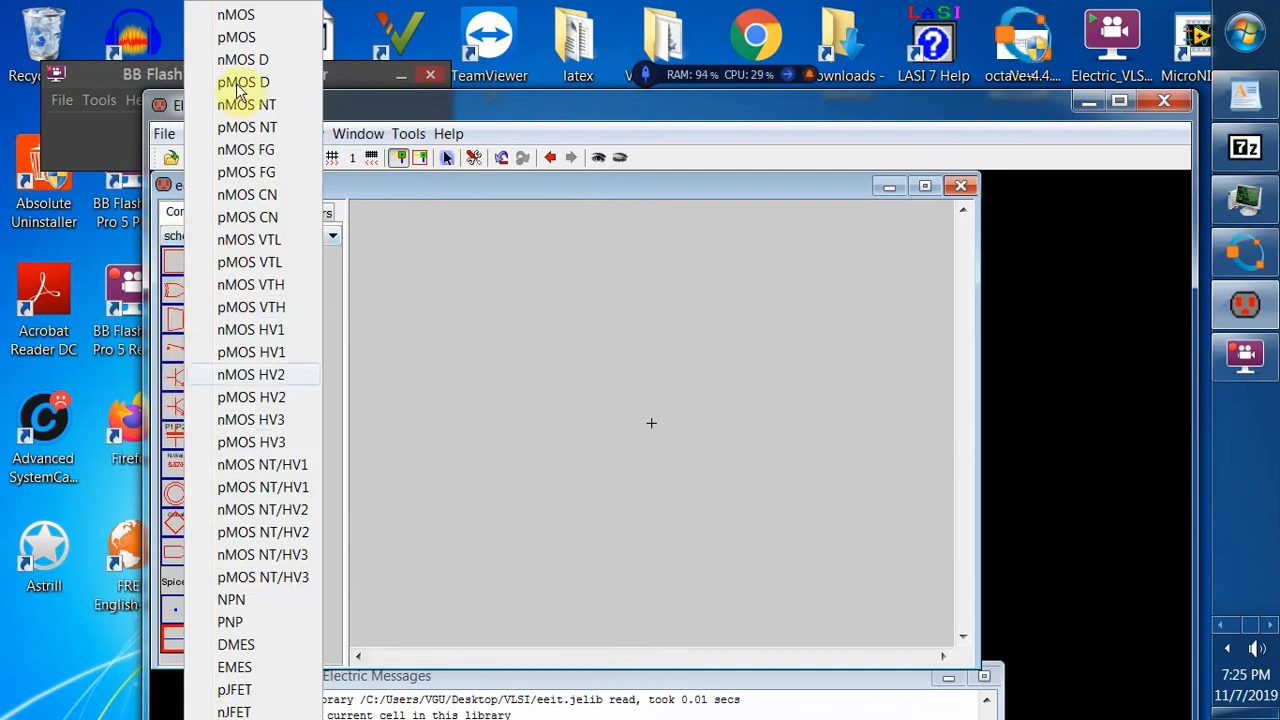
left_click(238, 600)
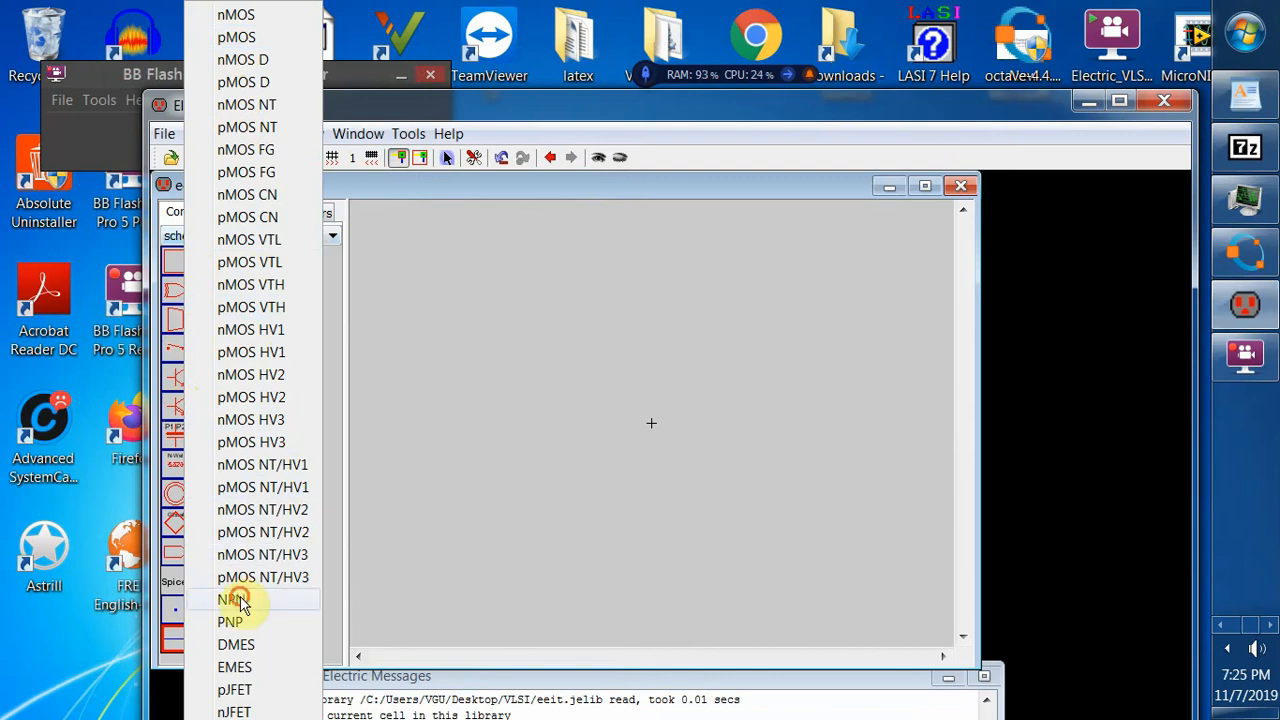
left_click(579, 419)
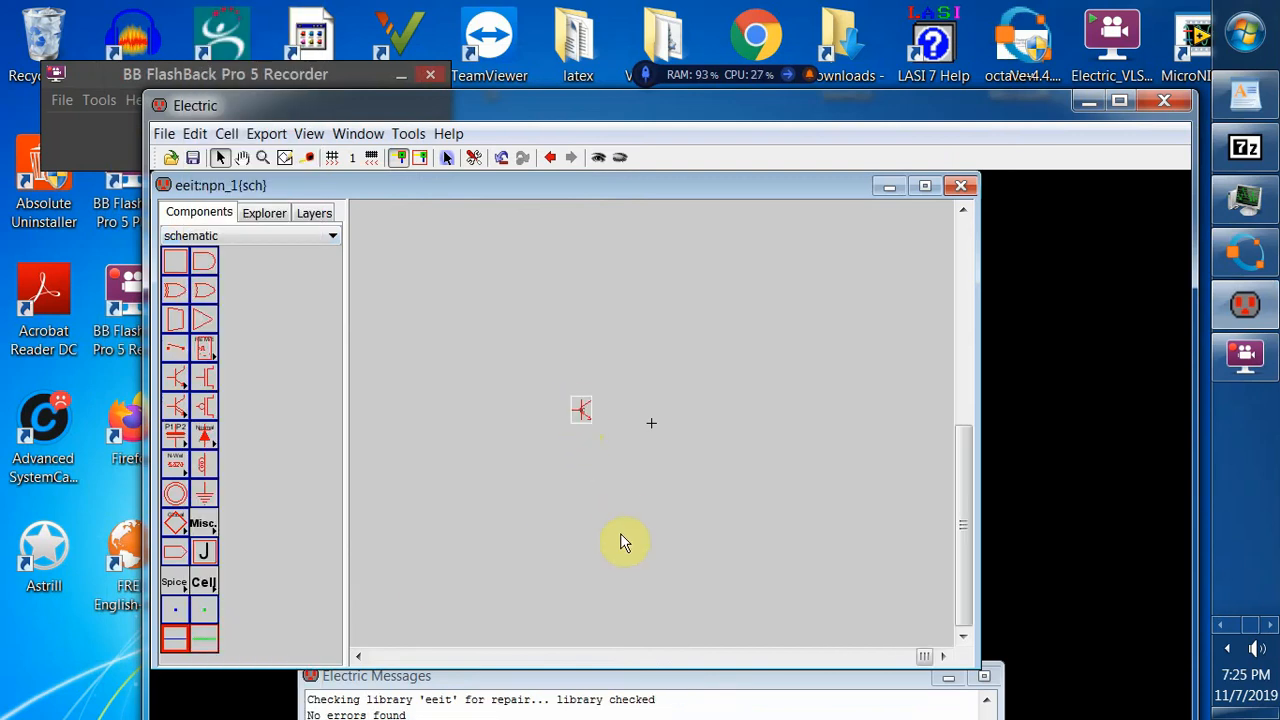
double_click(580, 412)
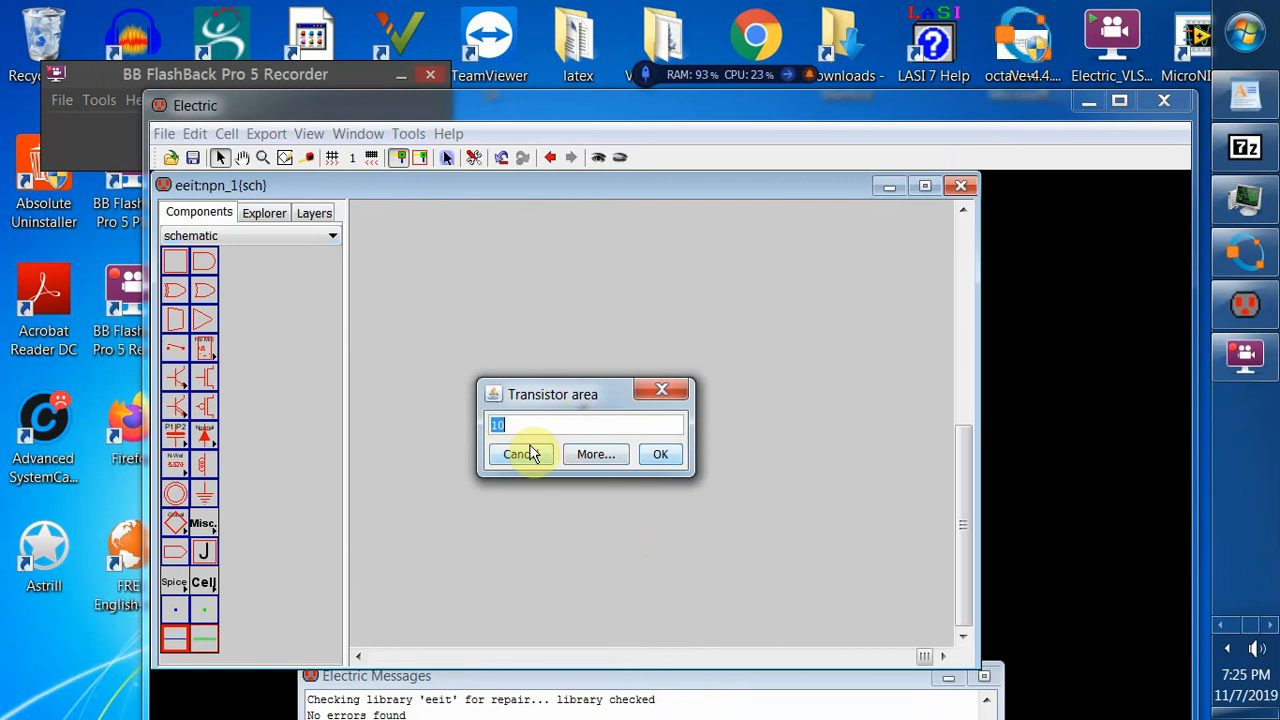
left_click(666, 392)
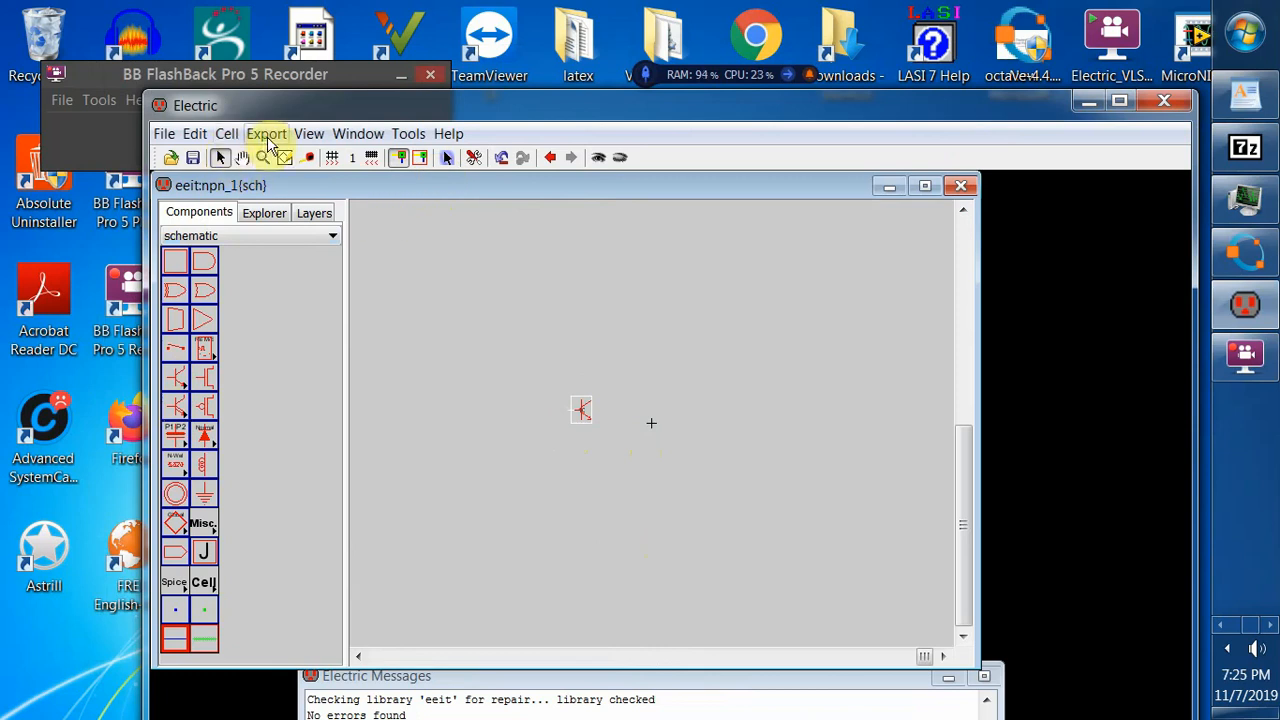
- Place three off-page connectors around the NPN transistor: one to its left, one below and one above
left_click(172, 557)
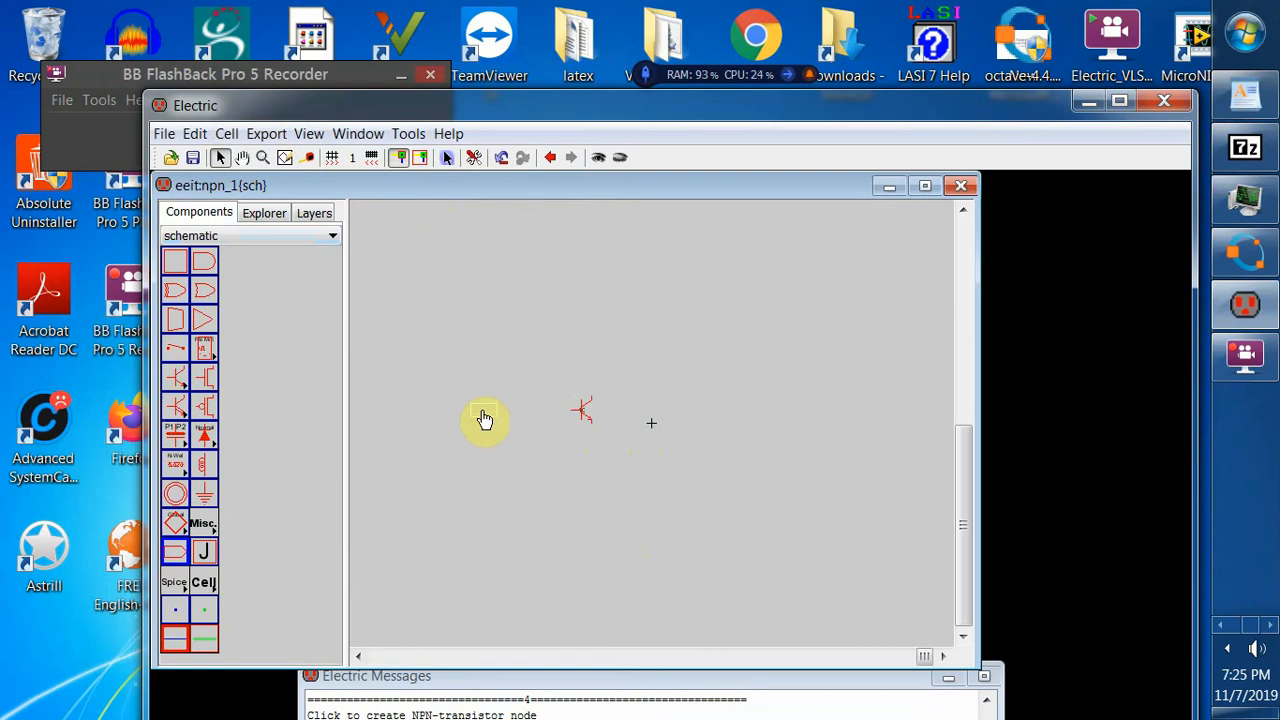
left_click(482, 418)
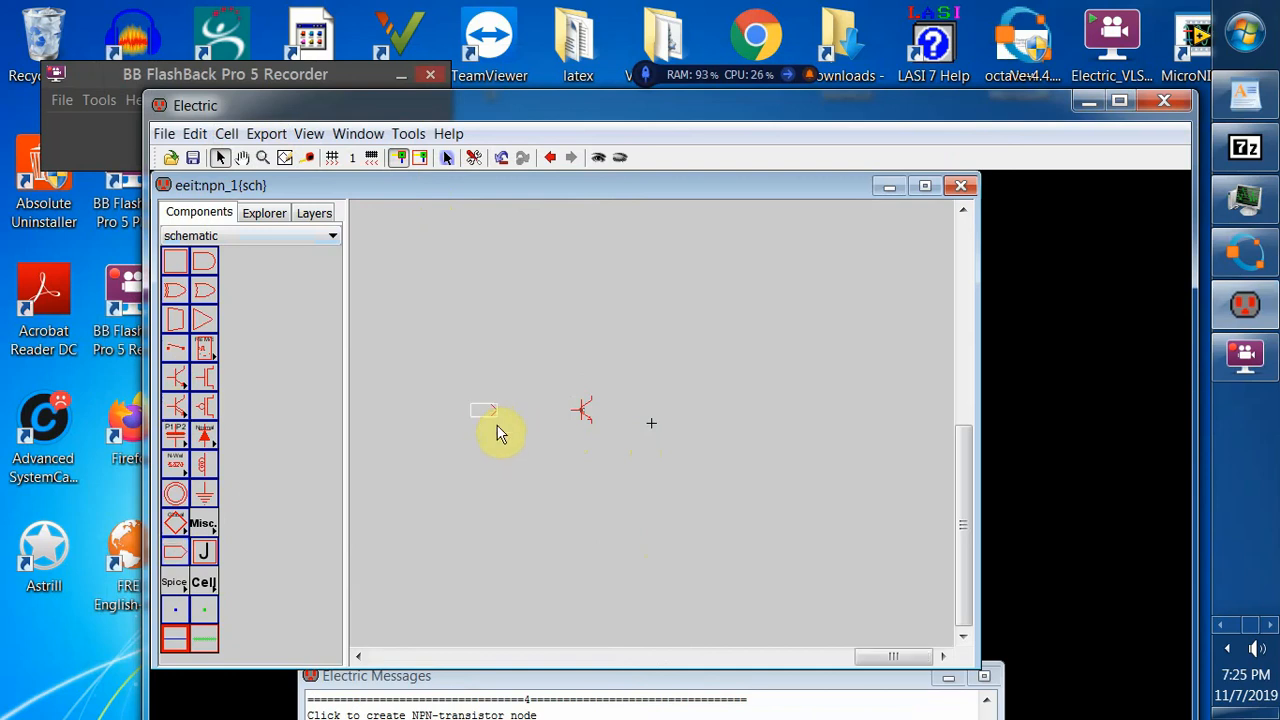
left_click(175, 553)
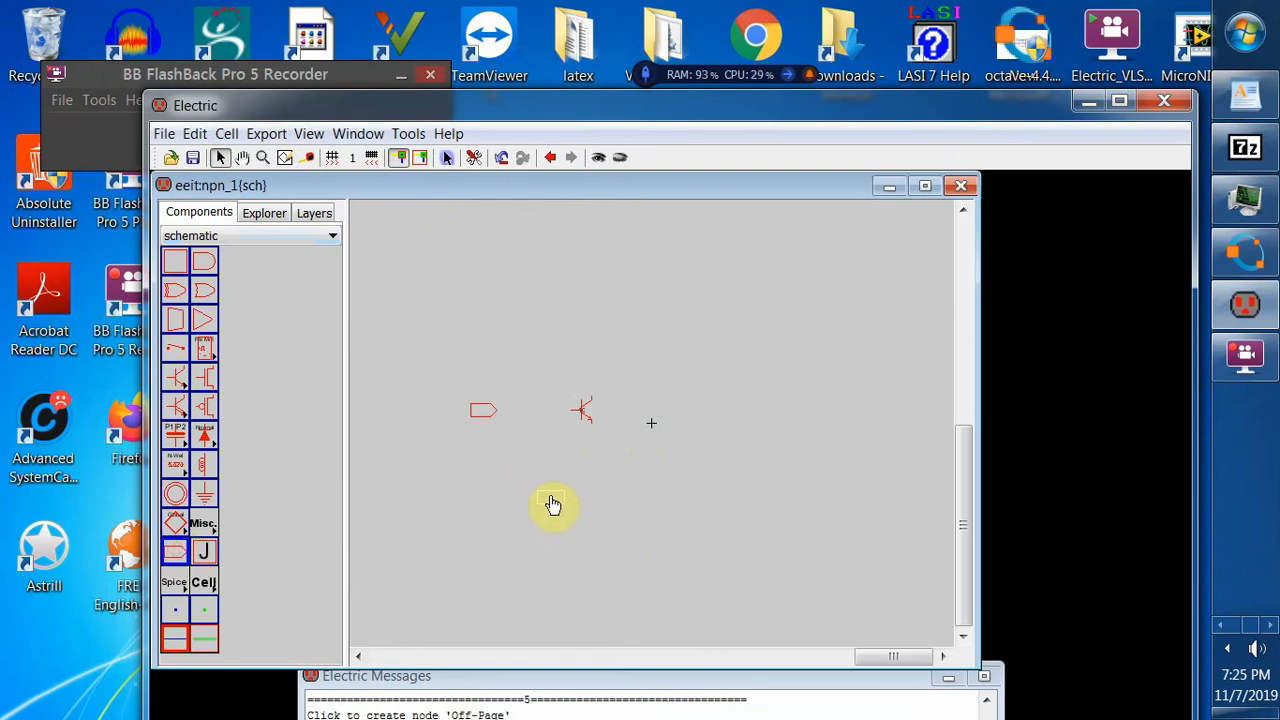
left_click(551, 502)
left_click(176, 552)
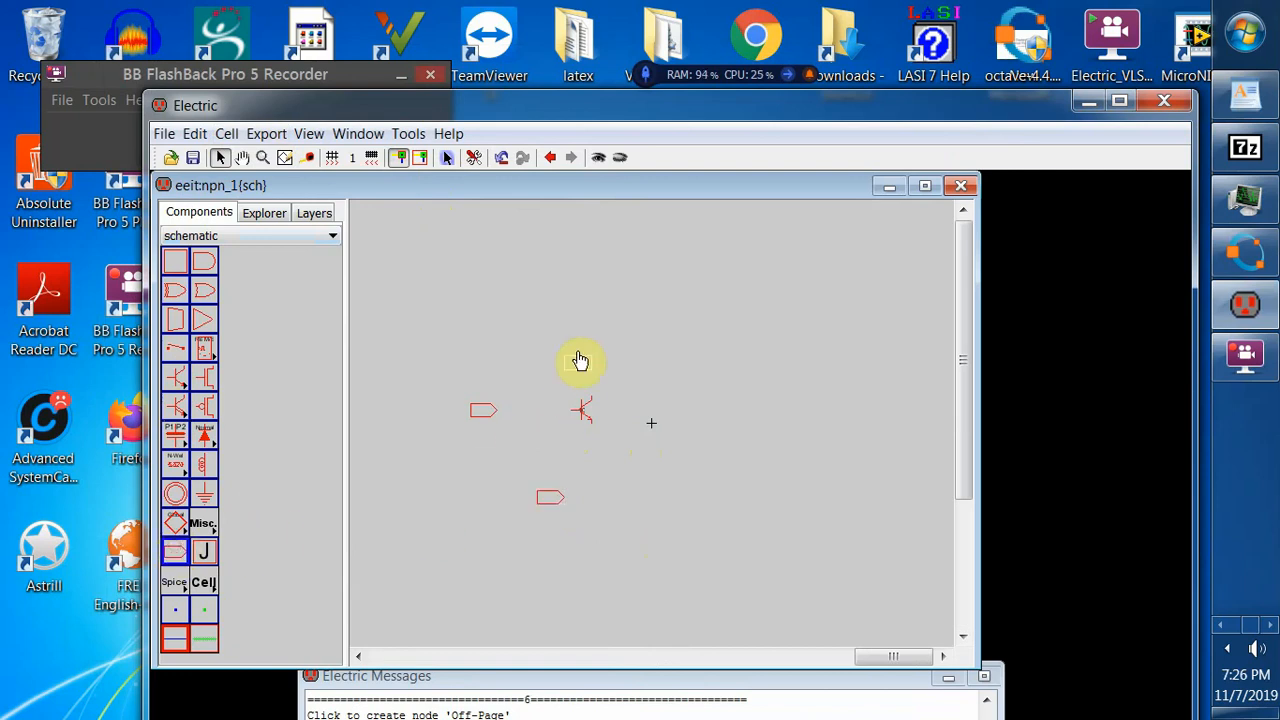
left_click(550, 338)
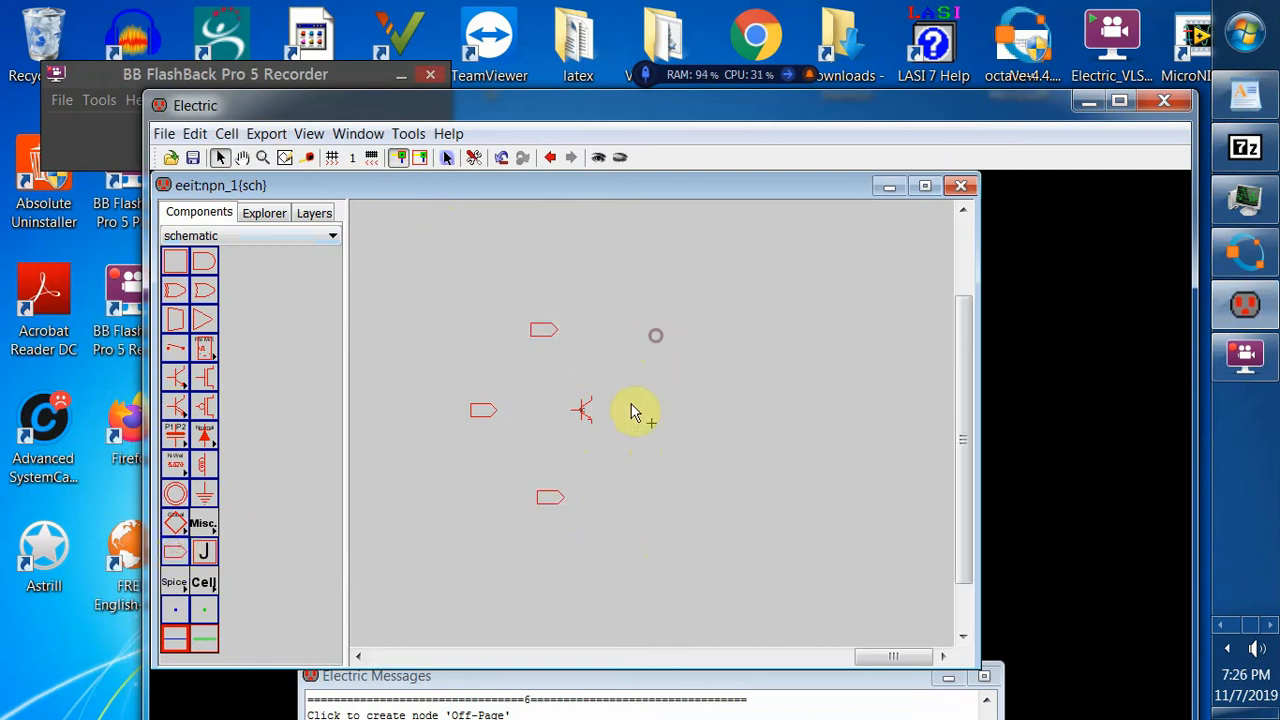
- Wire the transistor's collector to the upper off-page connector and its emitter to the lower one
left_click_drag(591, 400, 592, 338)
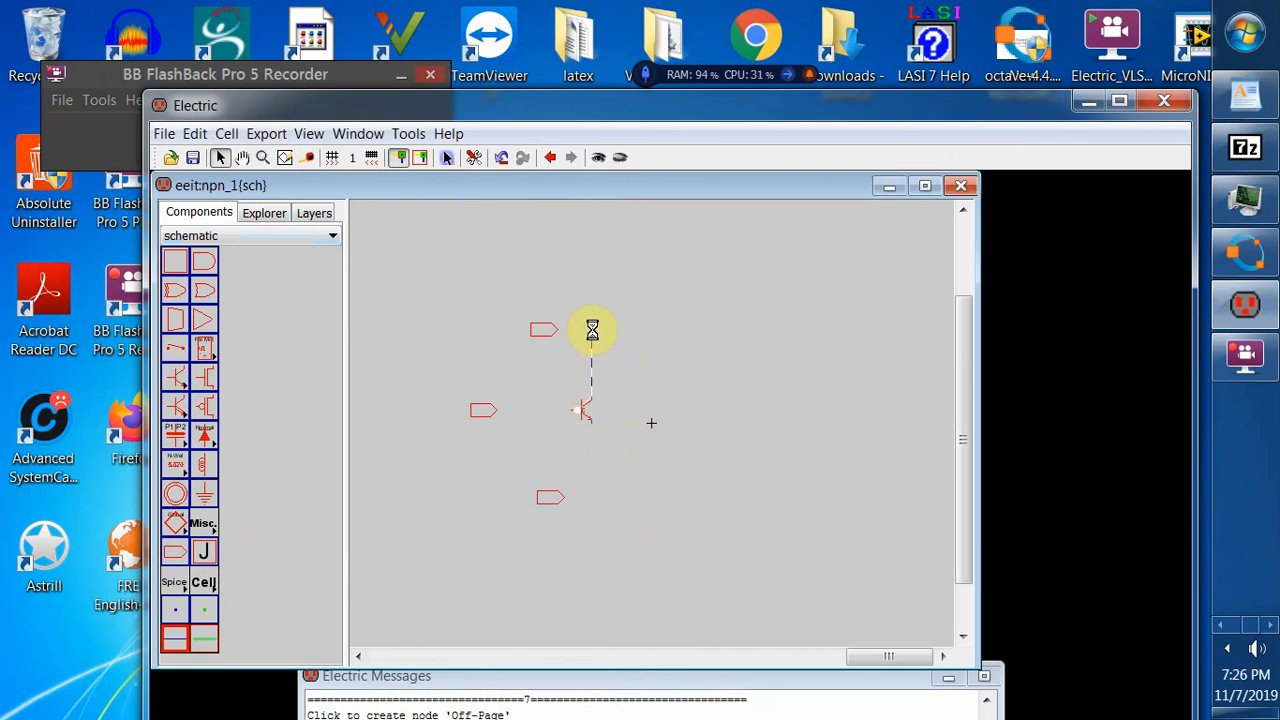
left_click(563, 340)
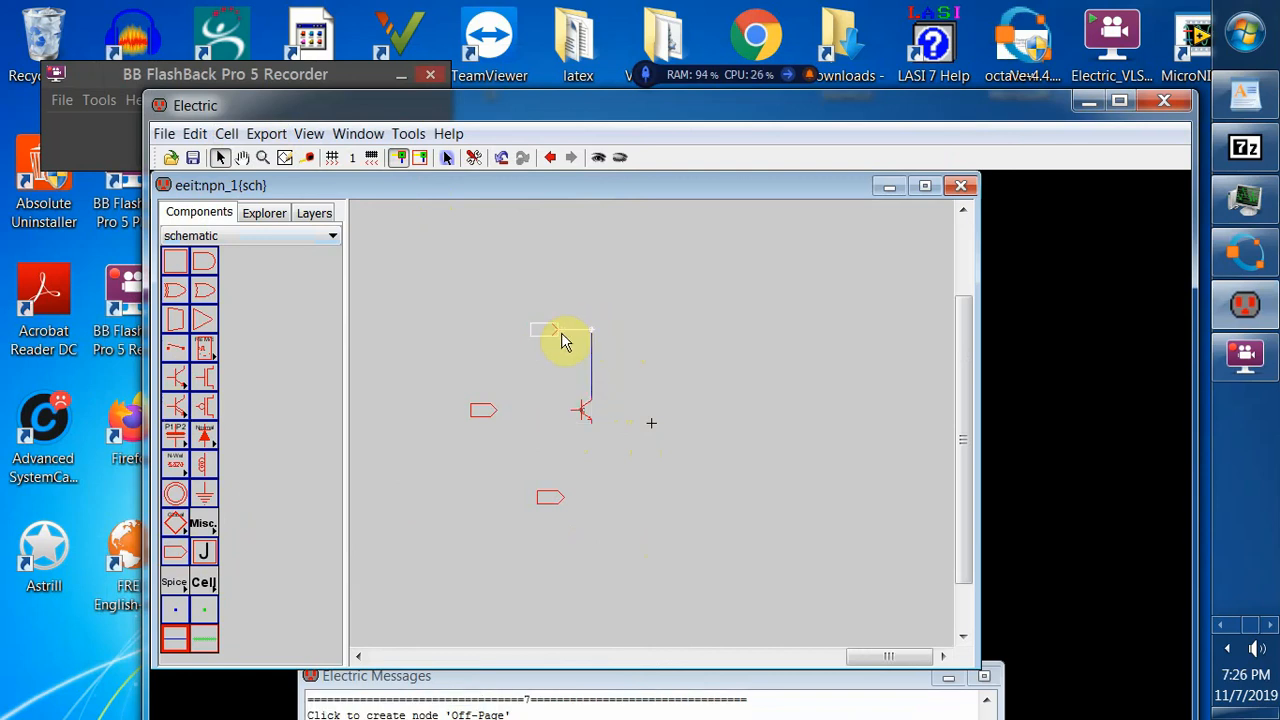
left_click(563, 340)
left_click(596, 432)
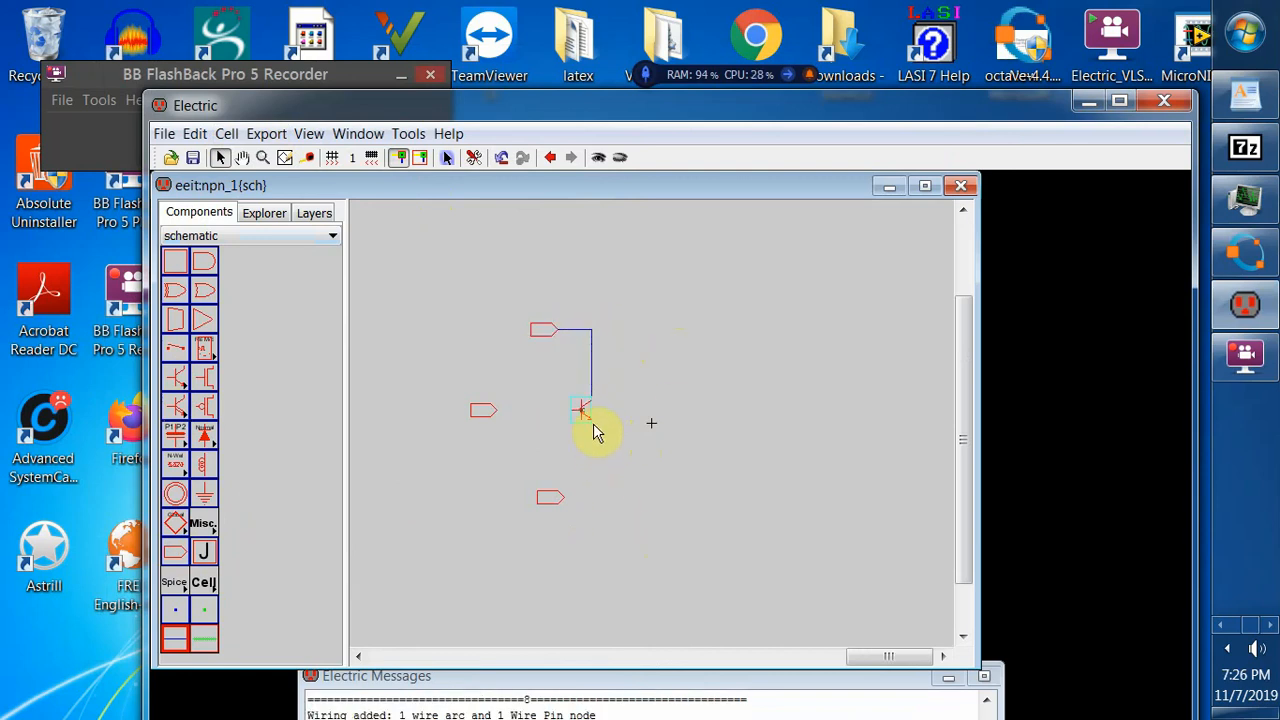
left_click_drag(590, 426, 587, 499)
mouse_move(586, 497)
right_mouse_down()
mouse_move(563, 497)
mouse_move(600, 492)
right_mouse_up()
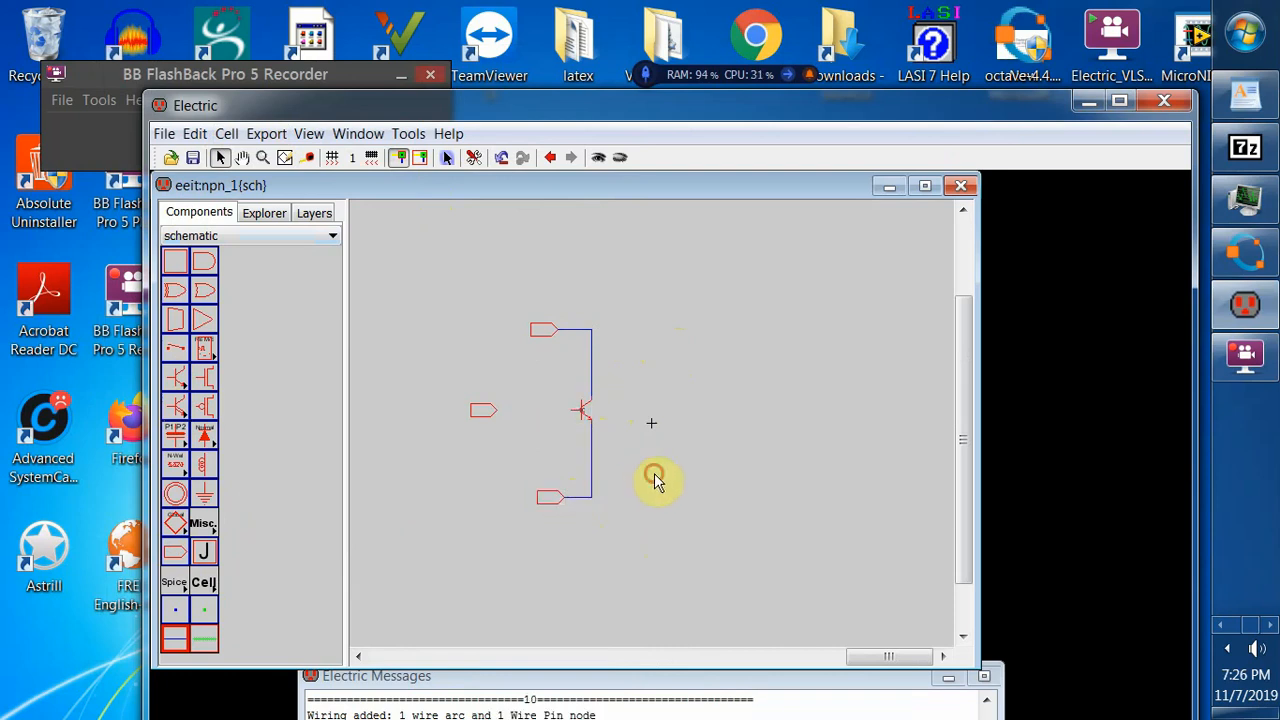
- Wire the transistor's base to the off-page connector on its left
left_click(568, 413)
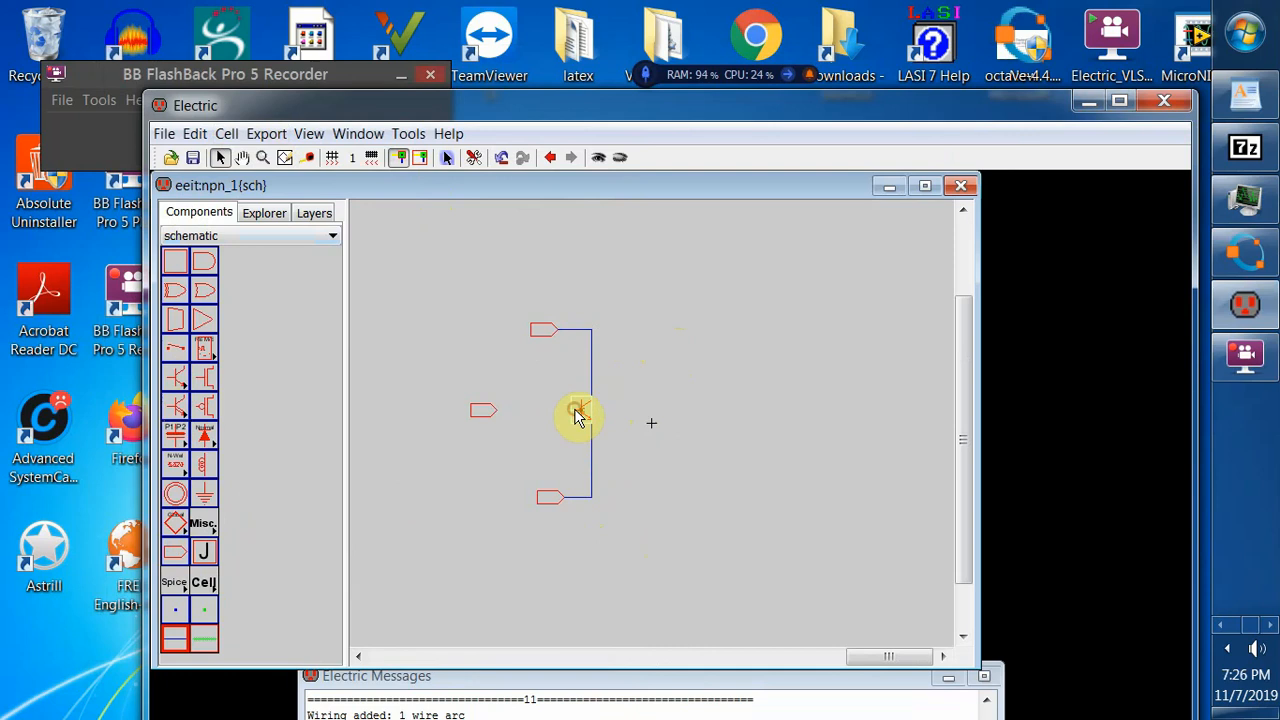
right_click_drag(572, 414, 497, 425)
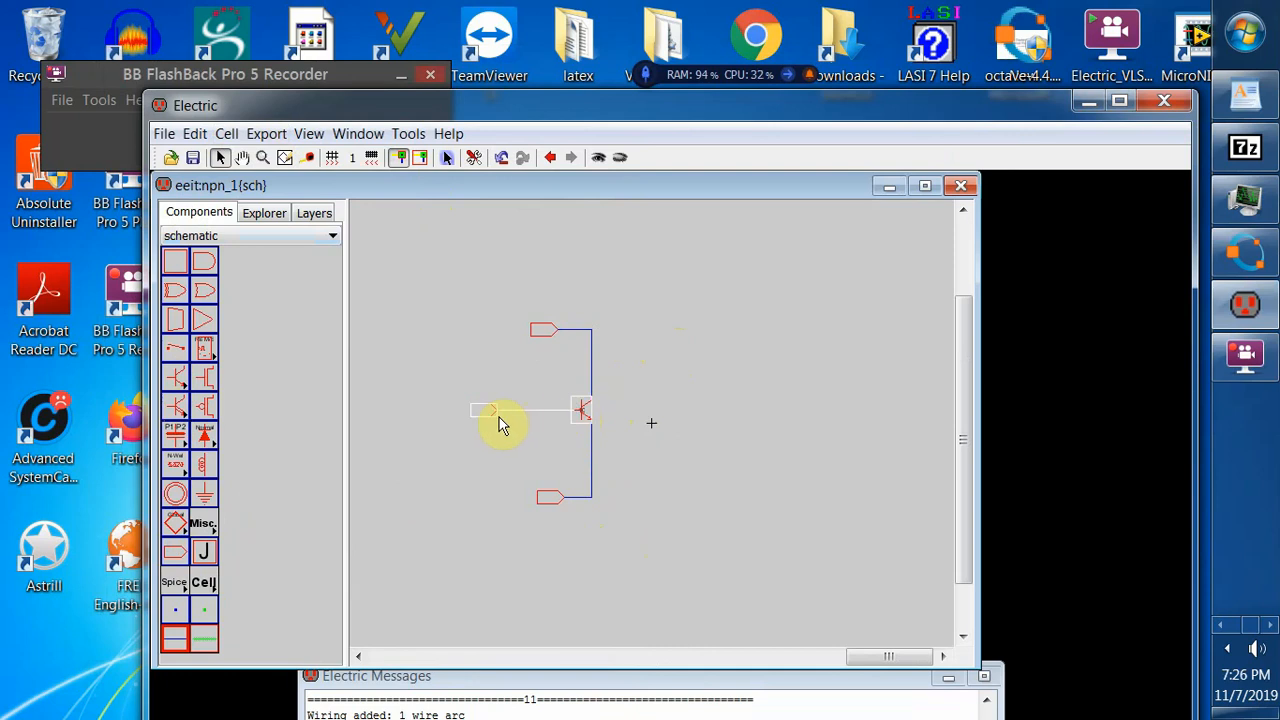
right_click(532, 471)
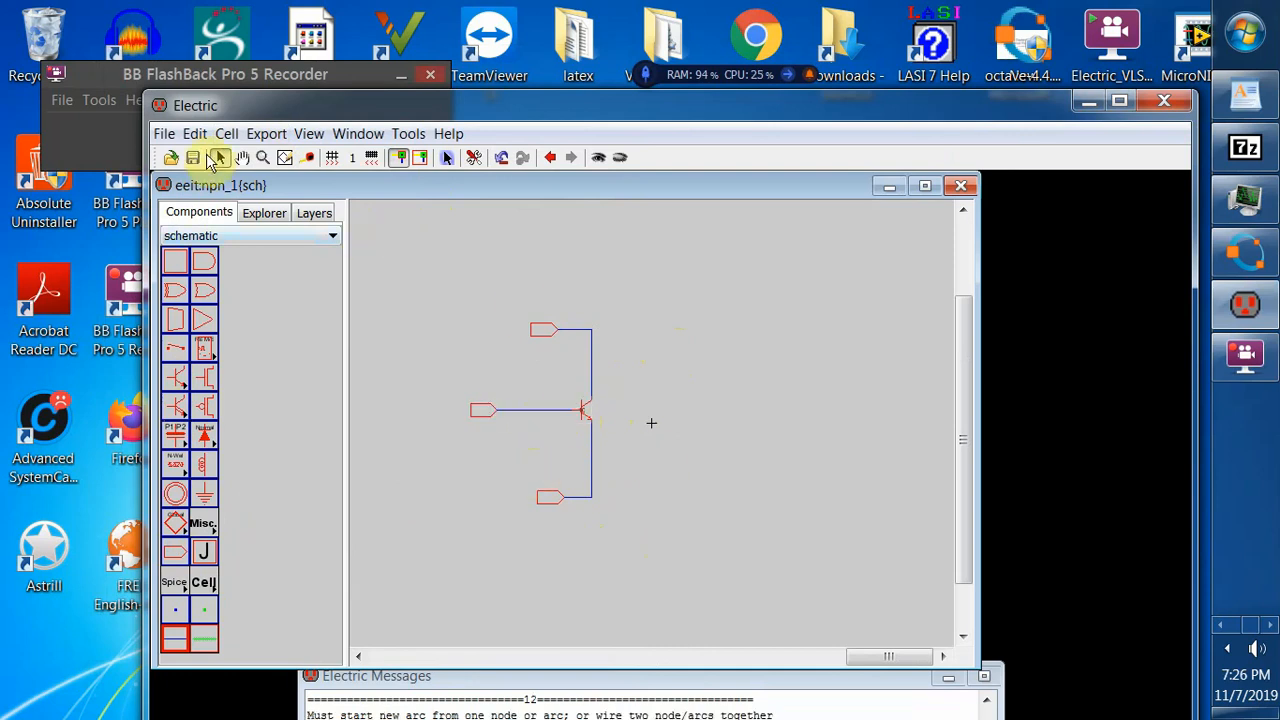
left_click(195, 158)
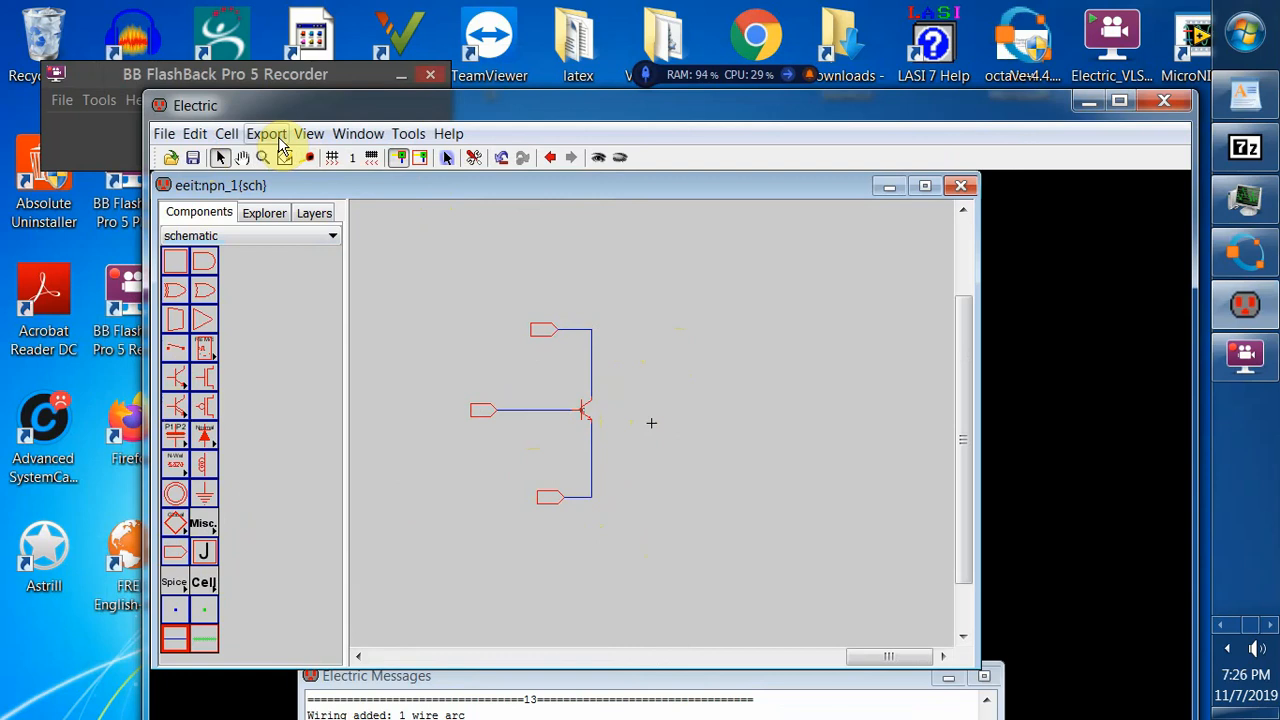
left_click(266, 133)
left_click(446, 133)
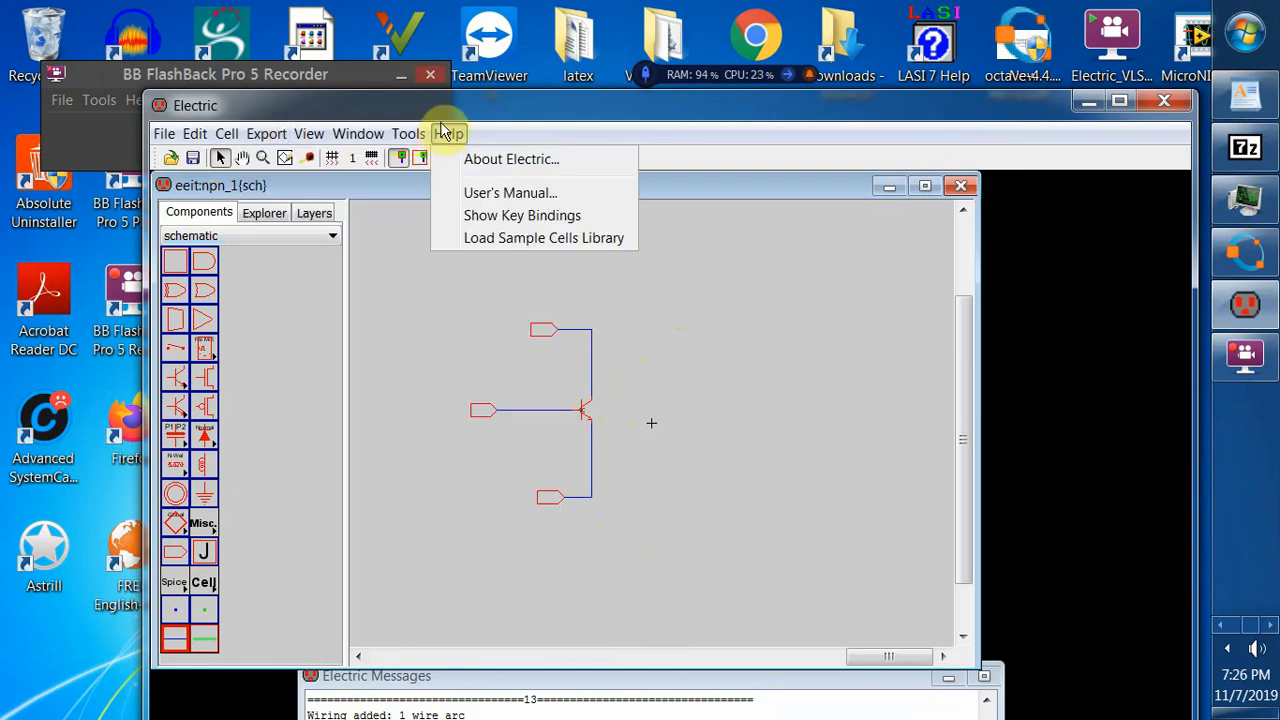
left_click(446, 133)
- Create an export named B on the off-page connector wired to the transistor's base
left_click(512, 440)
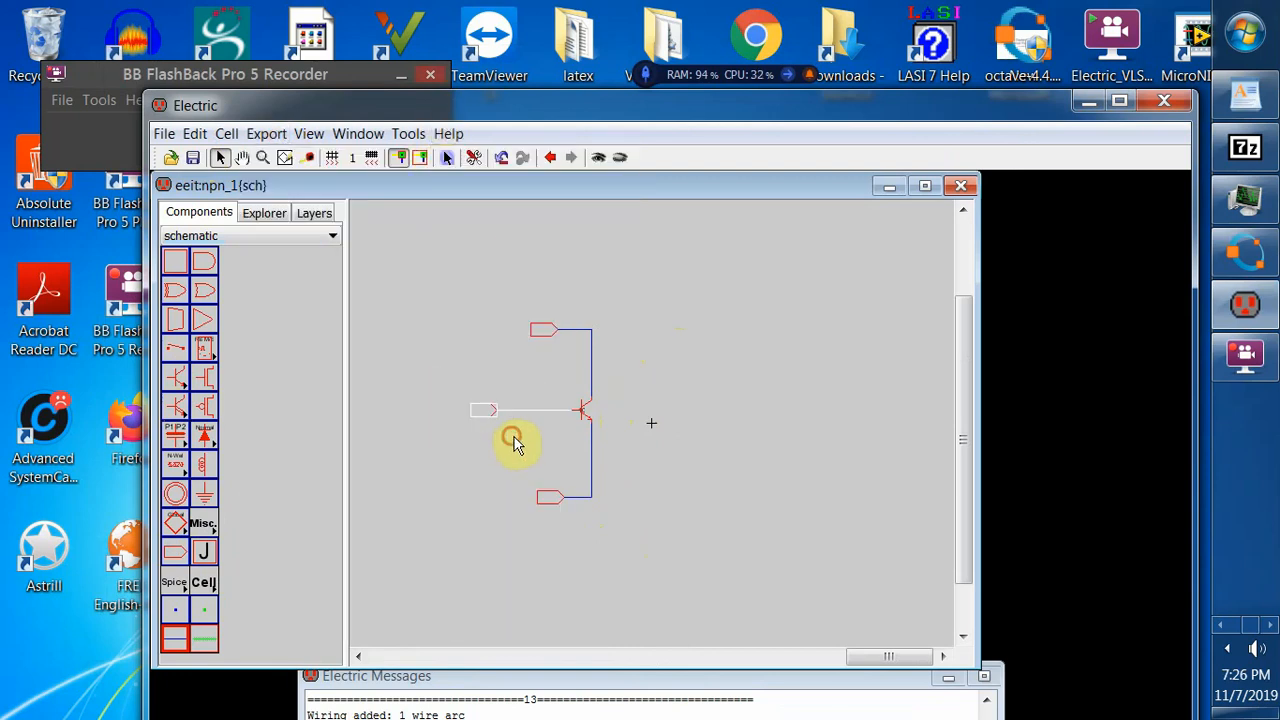
left_click(265, 134)
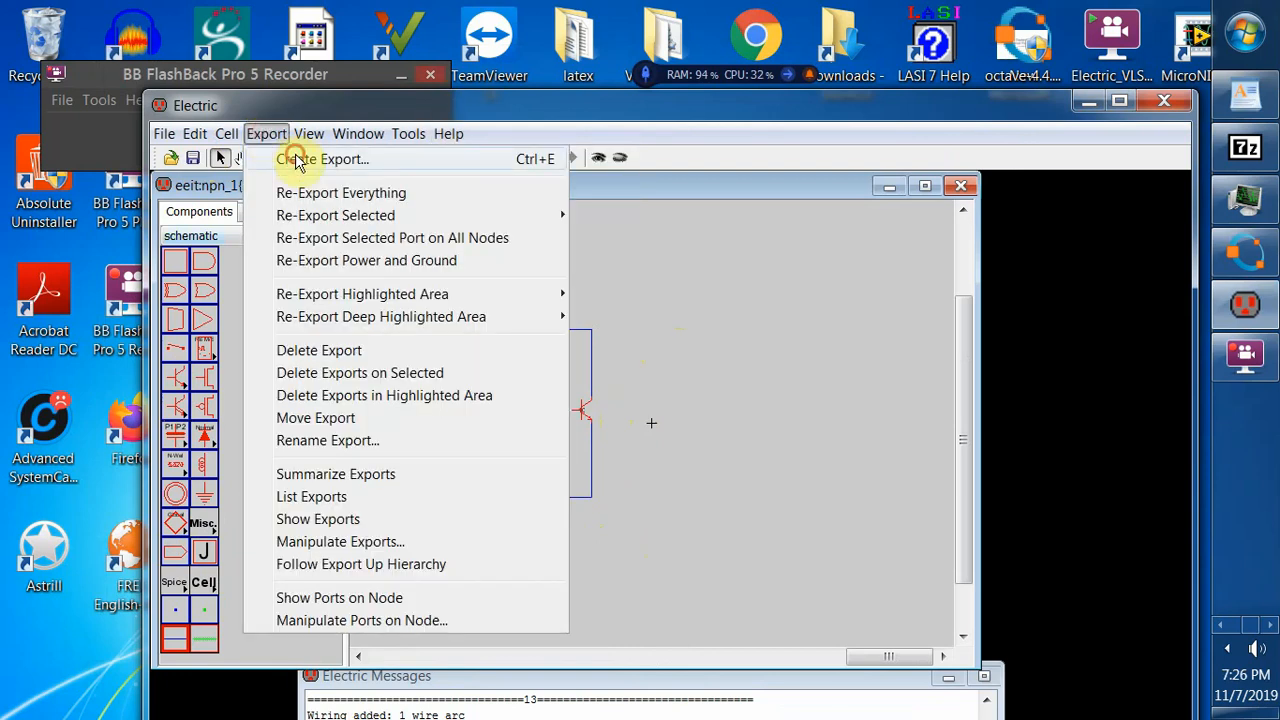
left_click(298, 160)
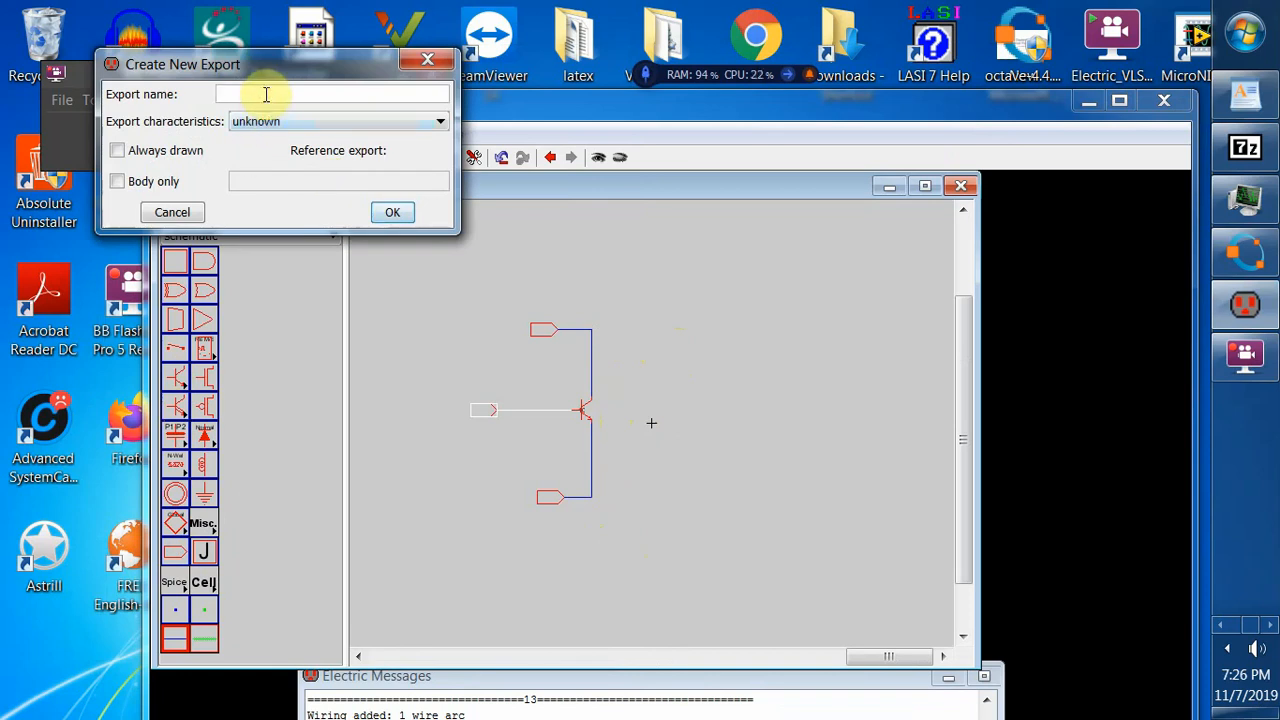
type("B")
left_click(392, 212)
left_click(470, 359)
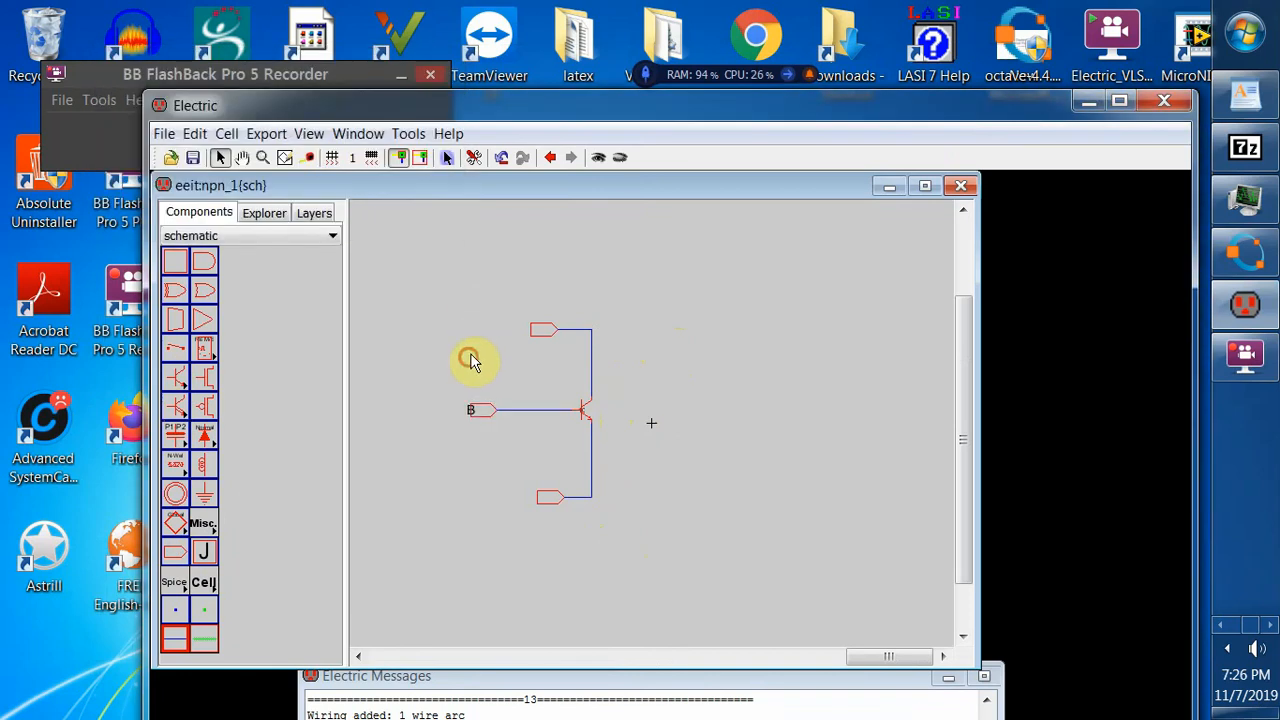
- Create an export named C on the off-page connector above the transistor
left_click_drag(500, 293, 571, 354)
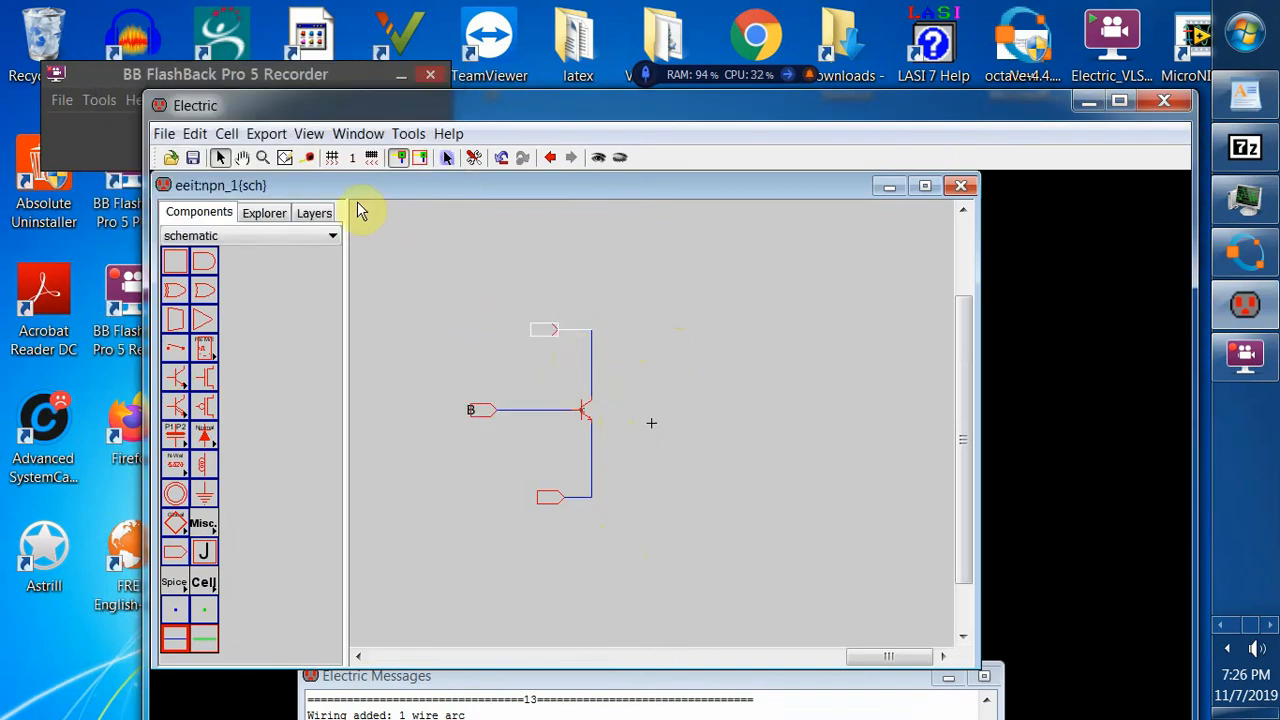
left_click(266, 133)
left_click(300, 158)
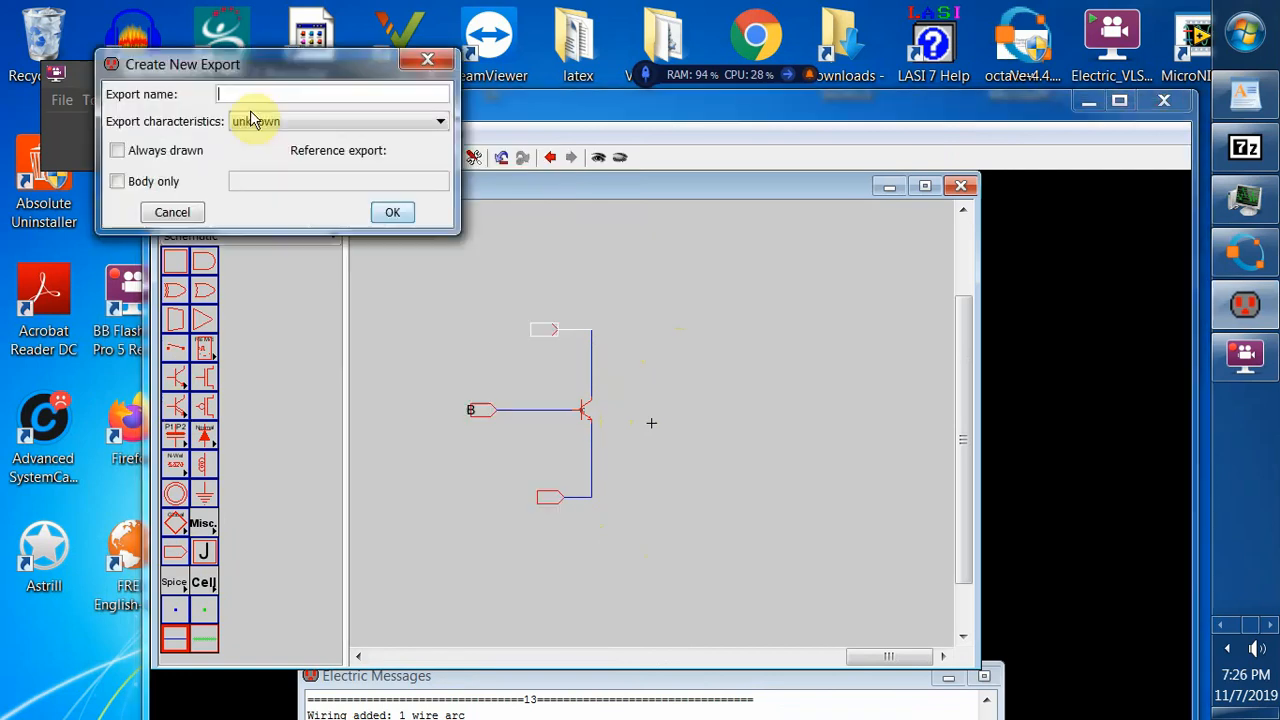
type("C")
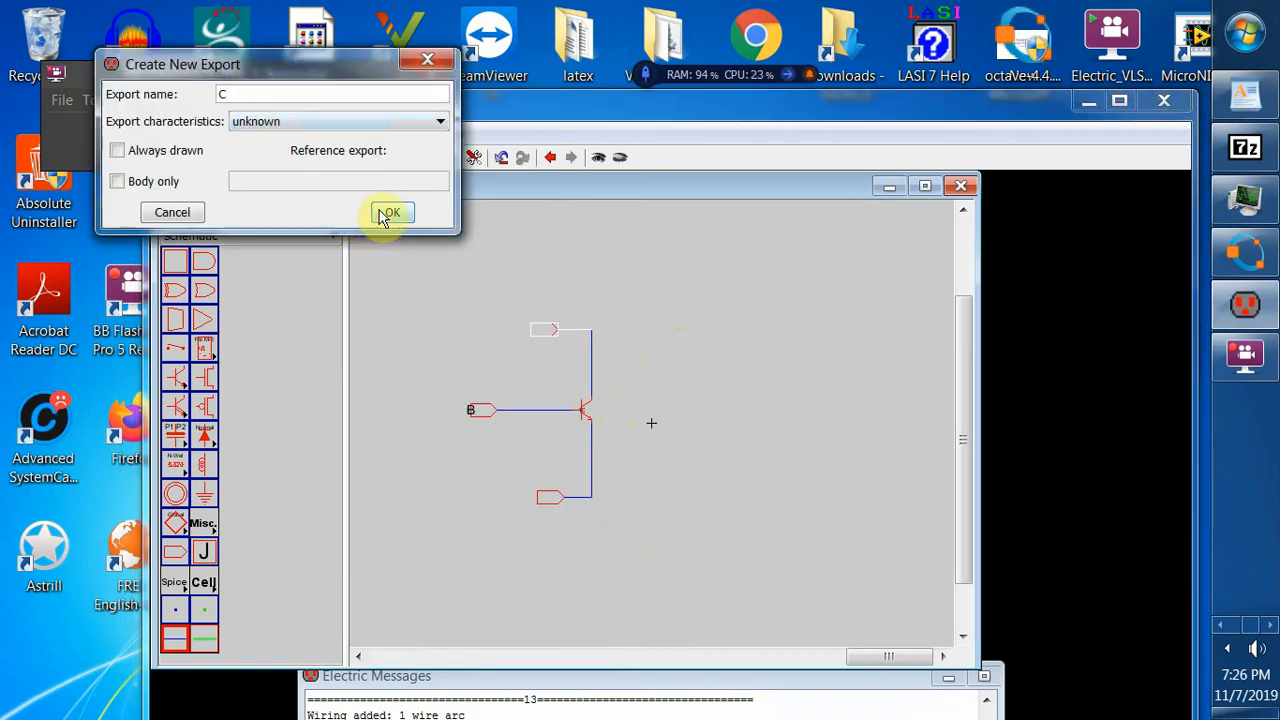
left_click(388, 214)
- Create an export named E on the off-page connector below the transistor and save the library
left_click_drag(518, 481, 566, 522)
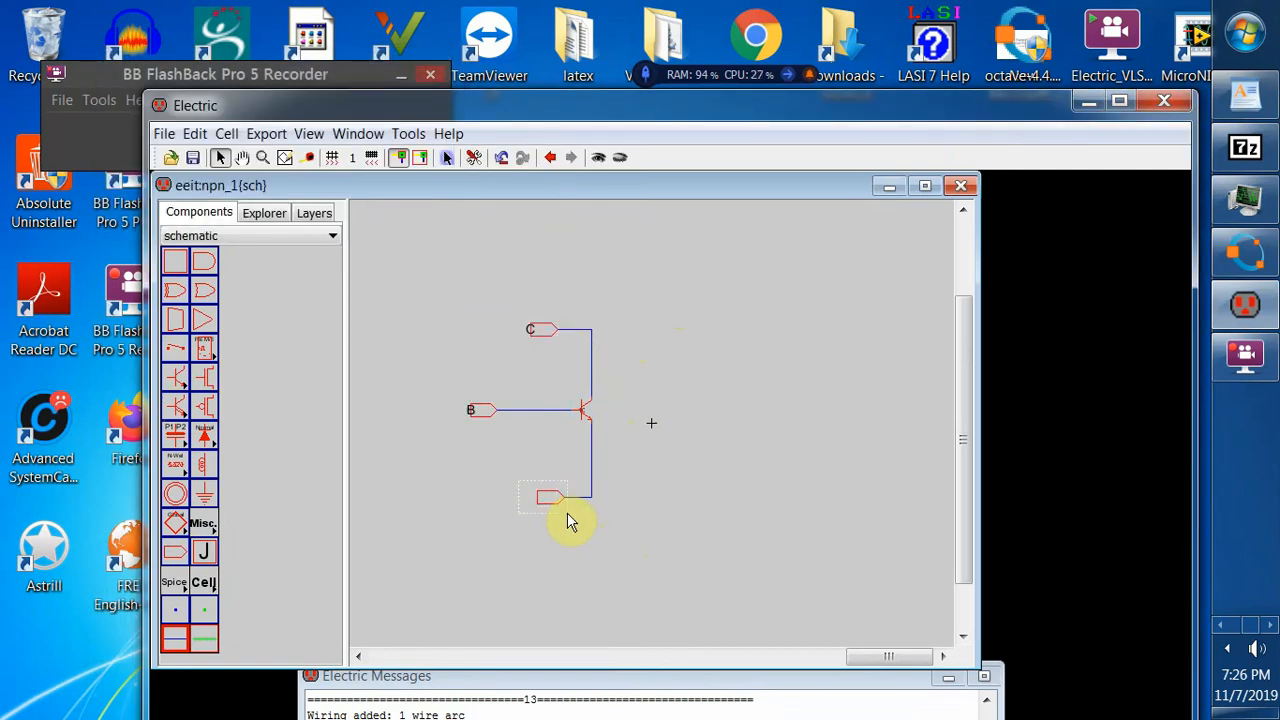
left_click(264, 134)
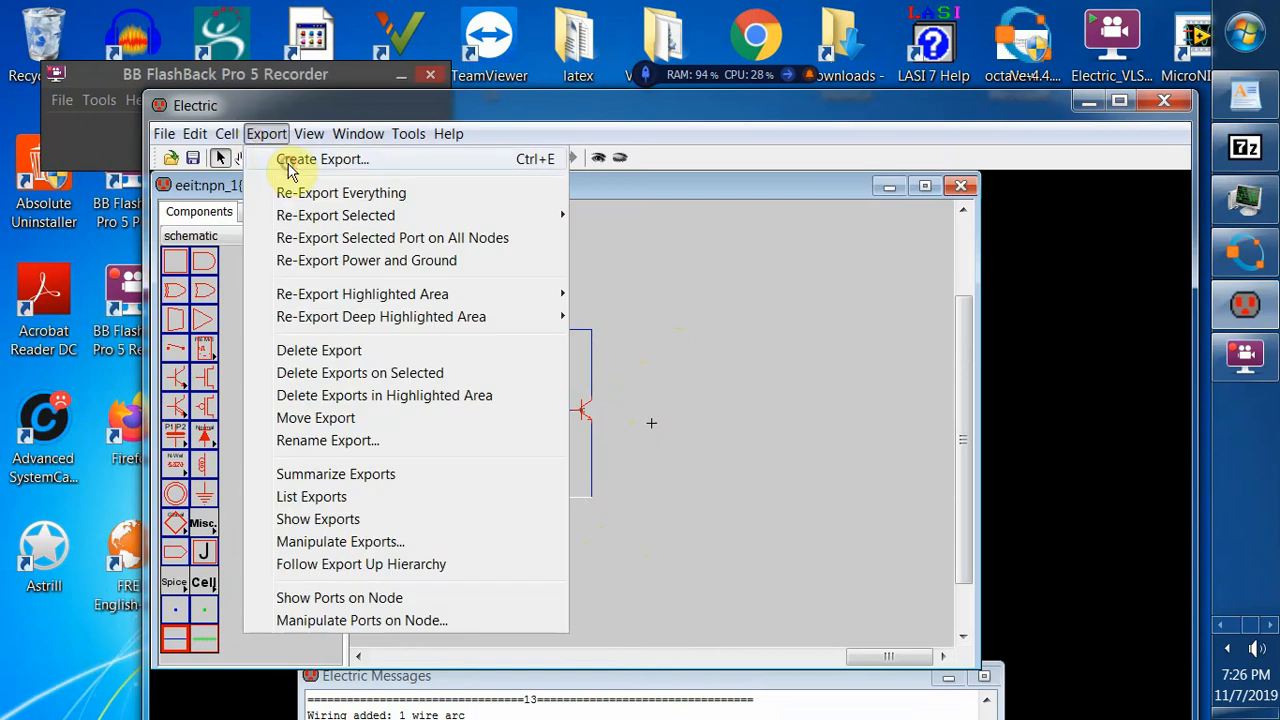
left_click(300, 159)
type("E")
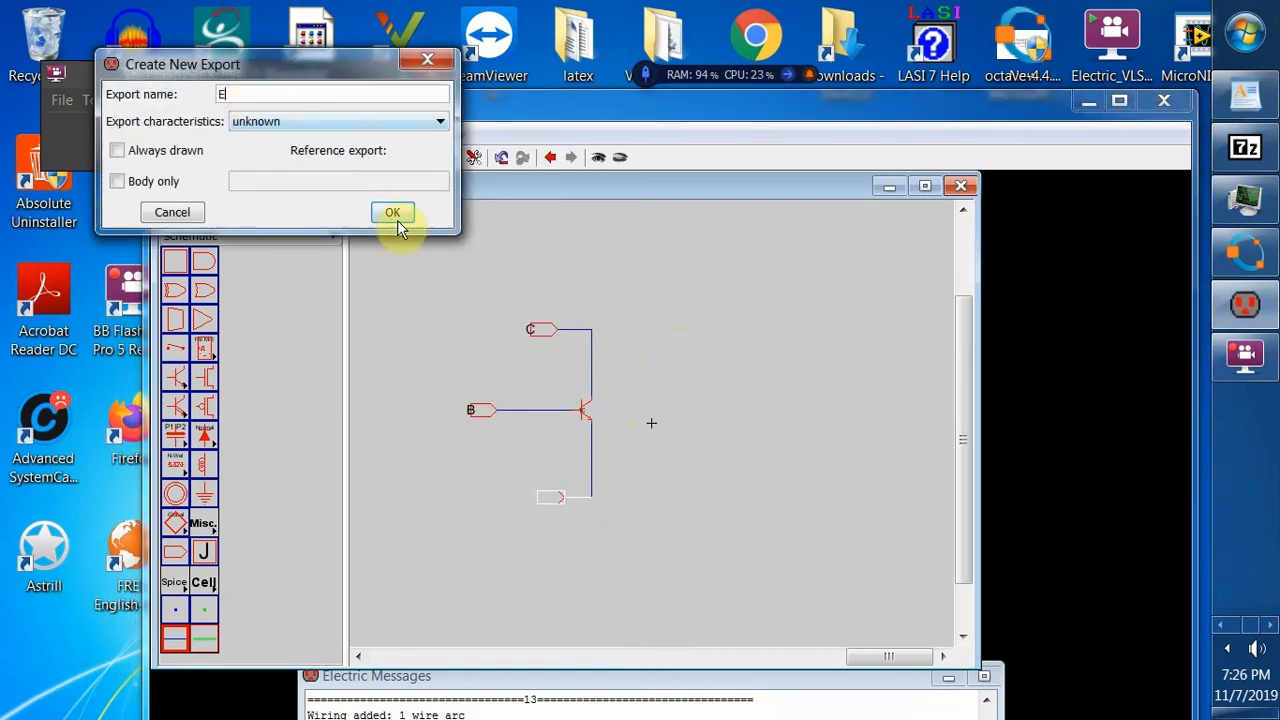
left_click(394, 216)
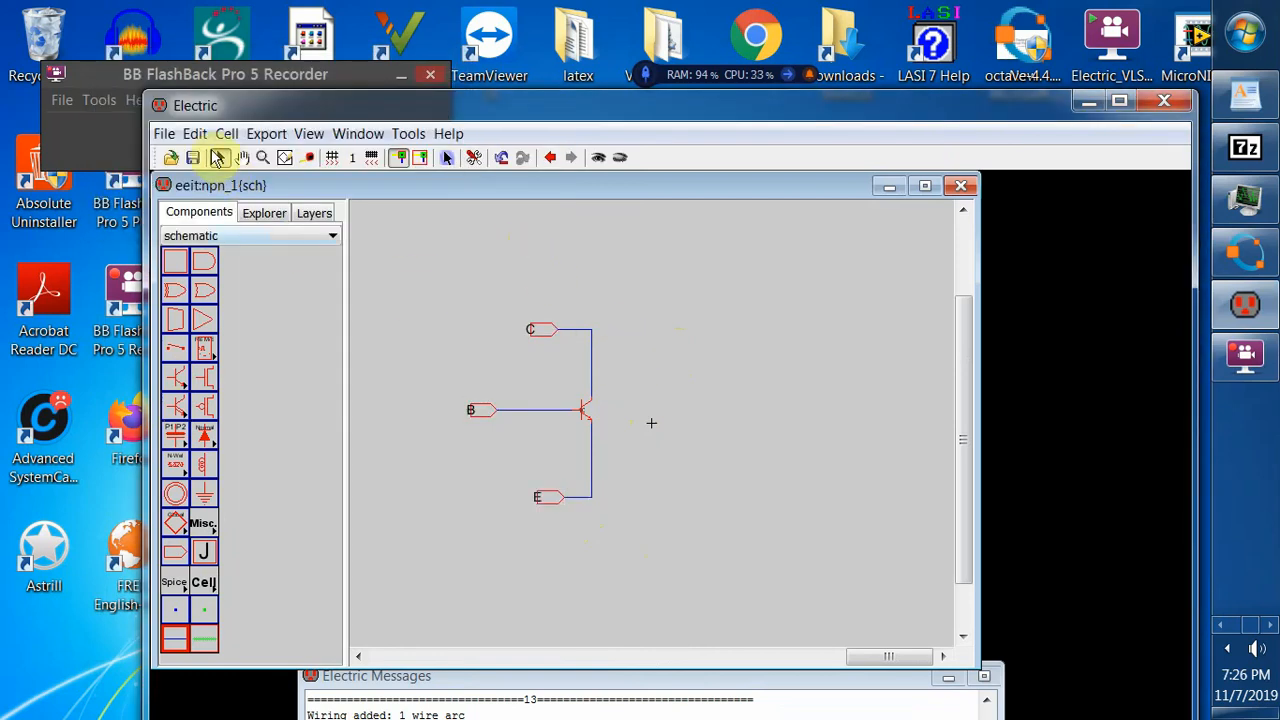
left_click(193, 157)
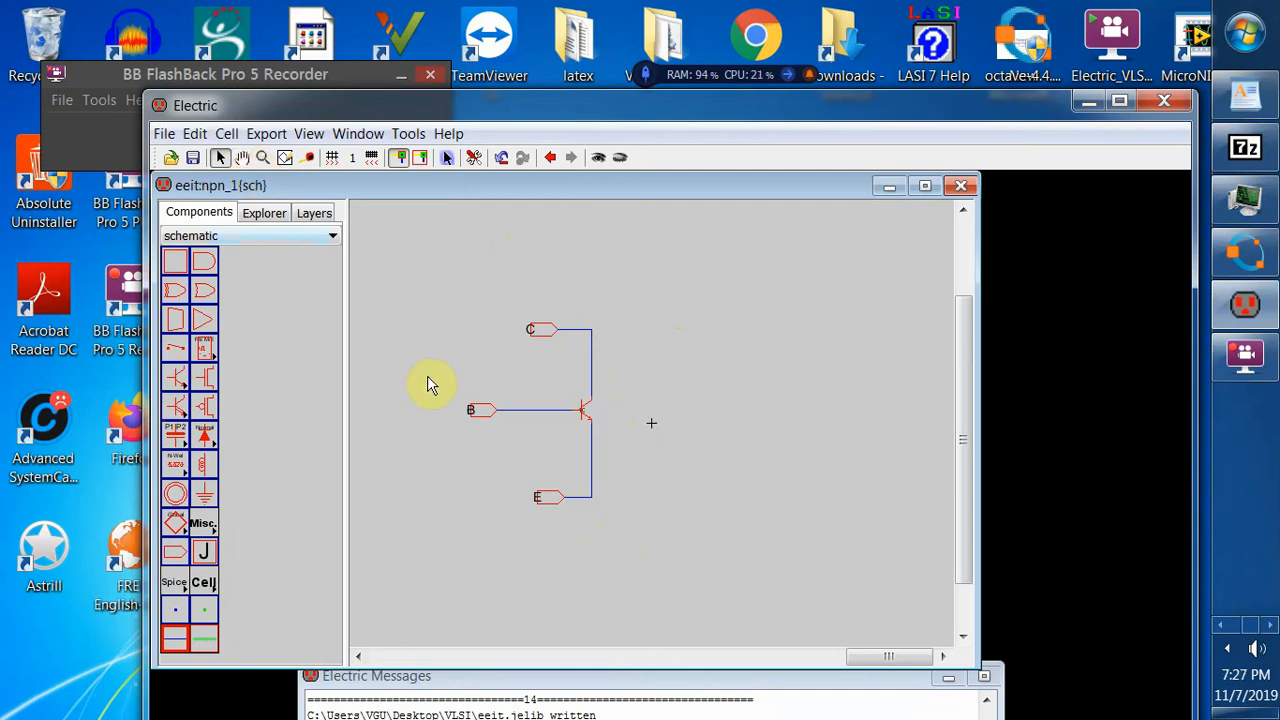
- Select the NPN transistor and add a Spice model attribute to it
left_click(577, 422)
left_click(583, 418)
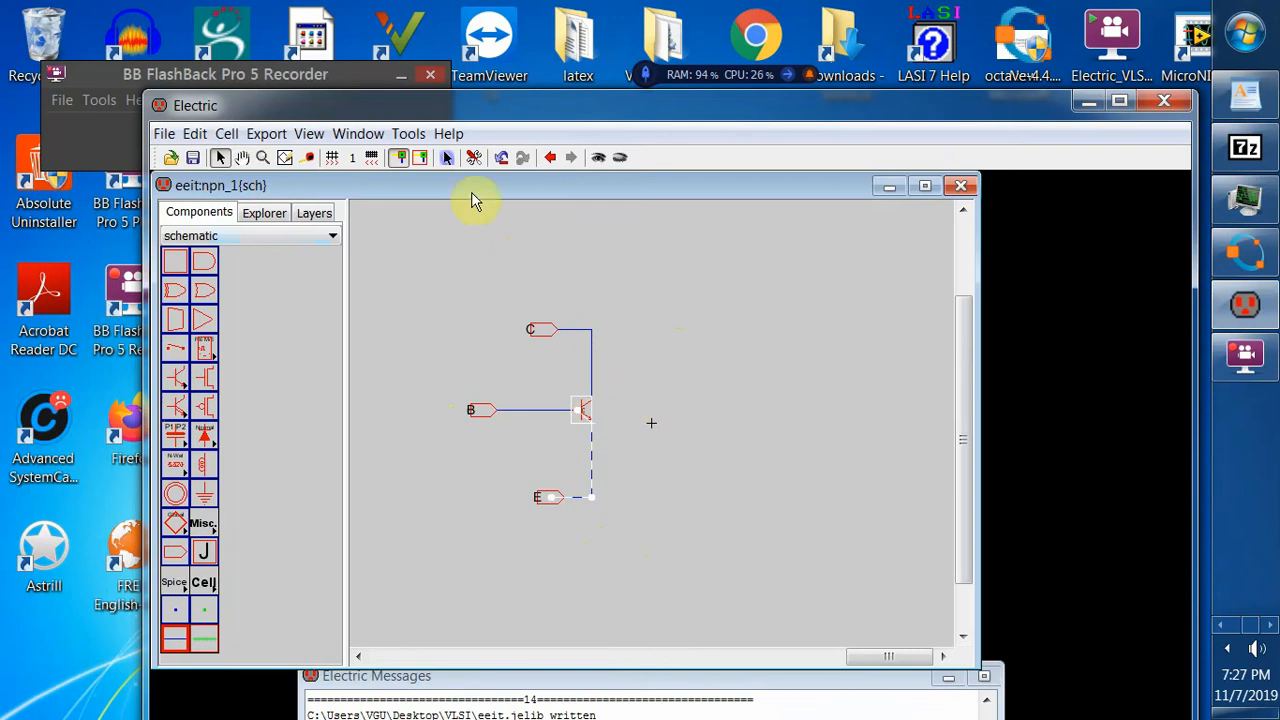
left_click(408, 134)
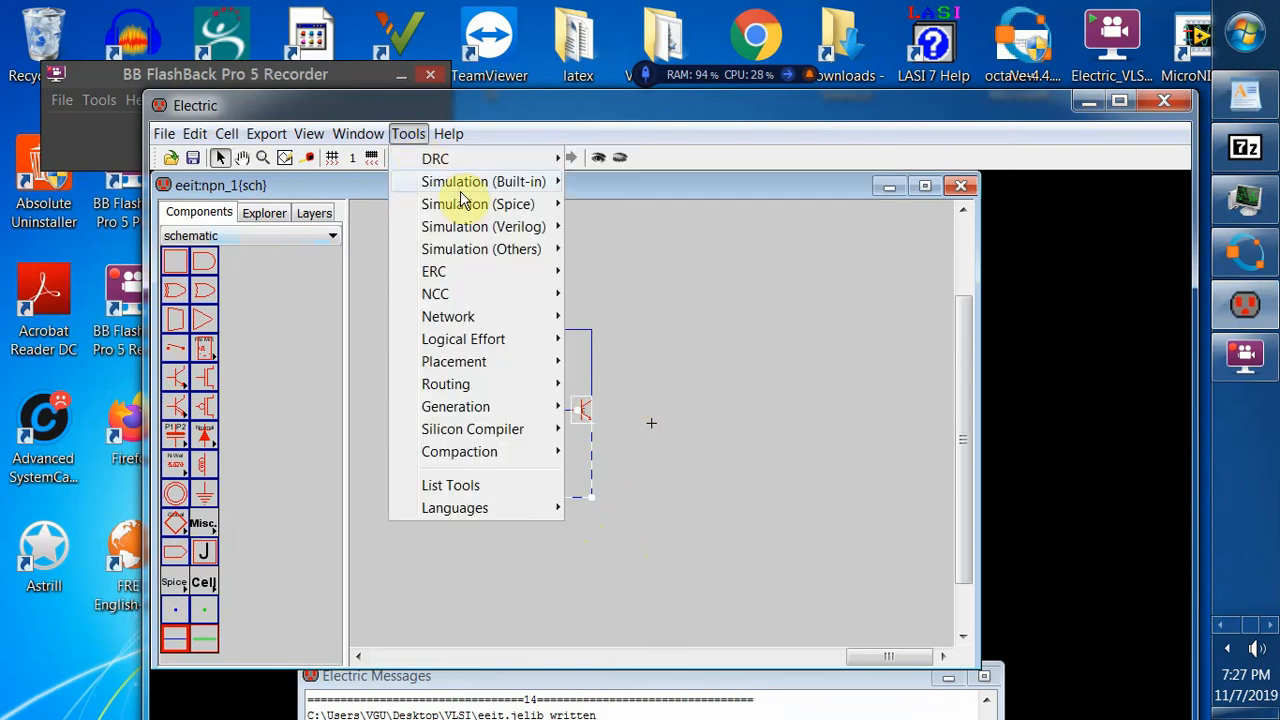
mouse_move(540, 210)
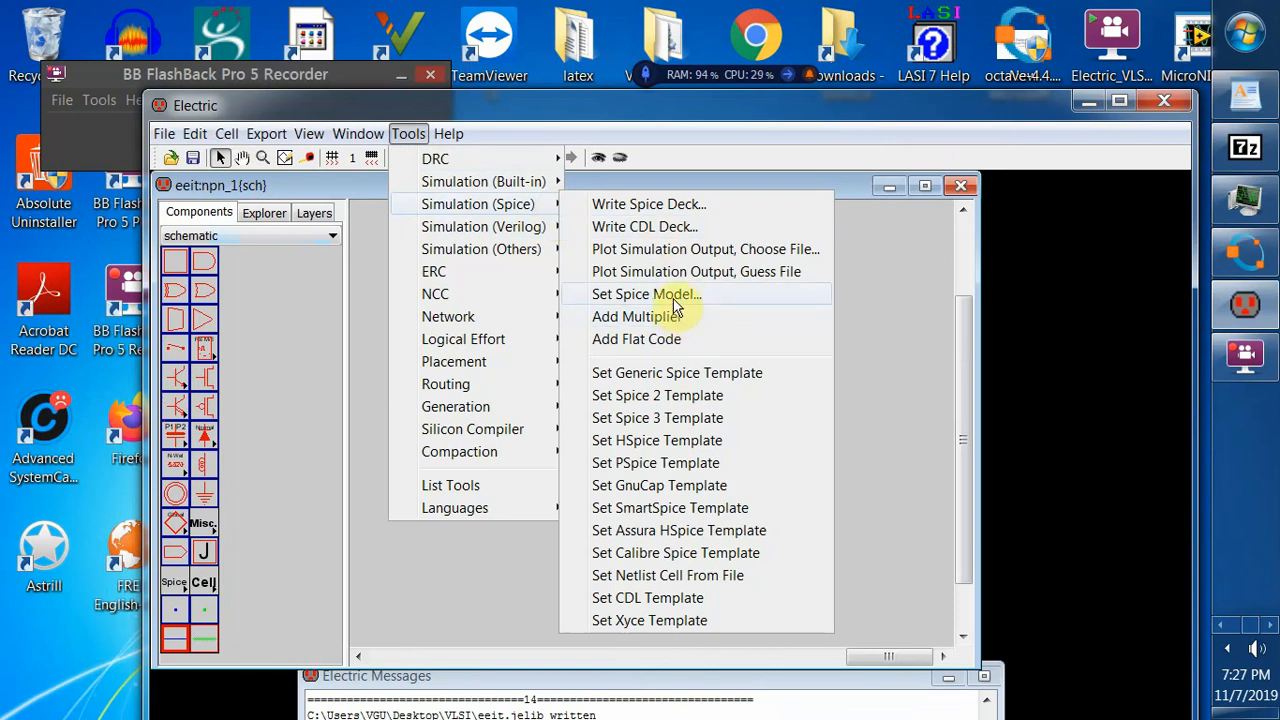
left_click(675, 297)
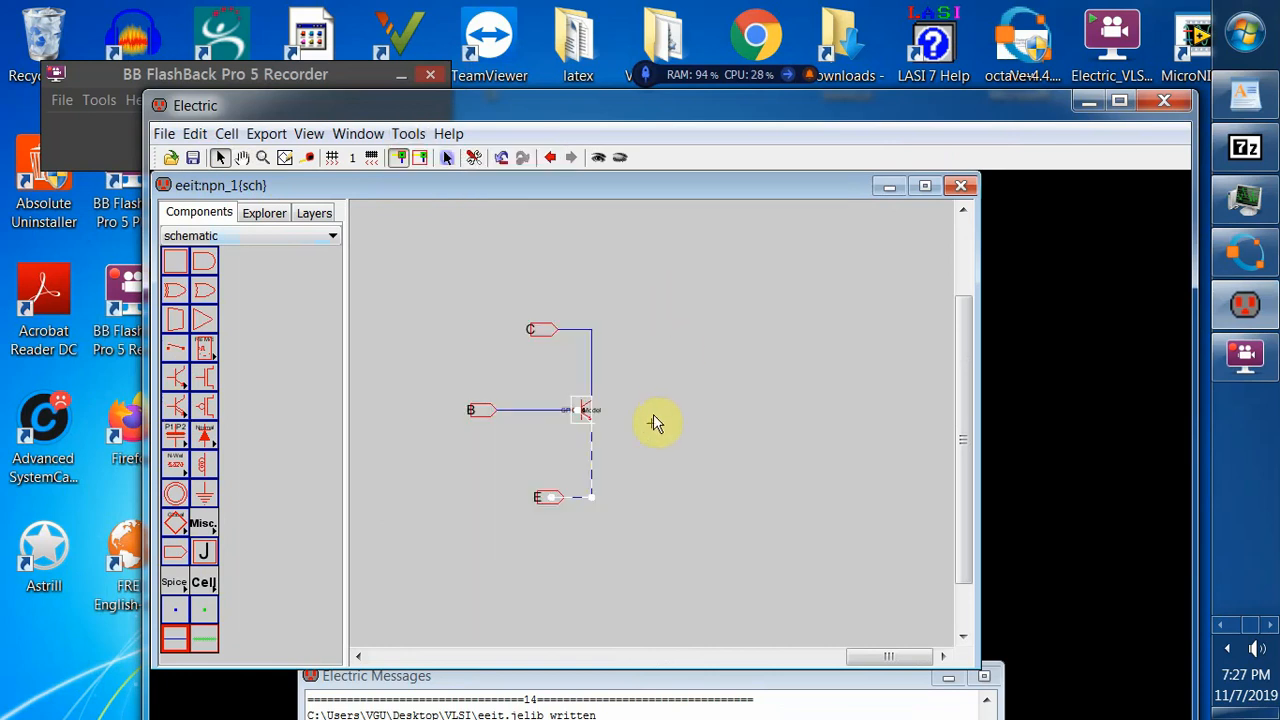
left_click(447, 299)
- Change the transistor's SPICE model text to npn53wDN and apply it
left_click(316, 137)
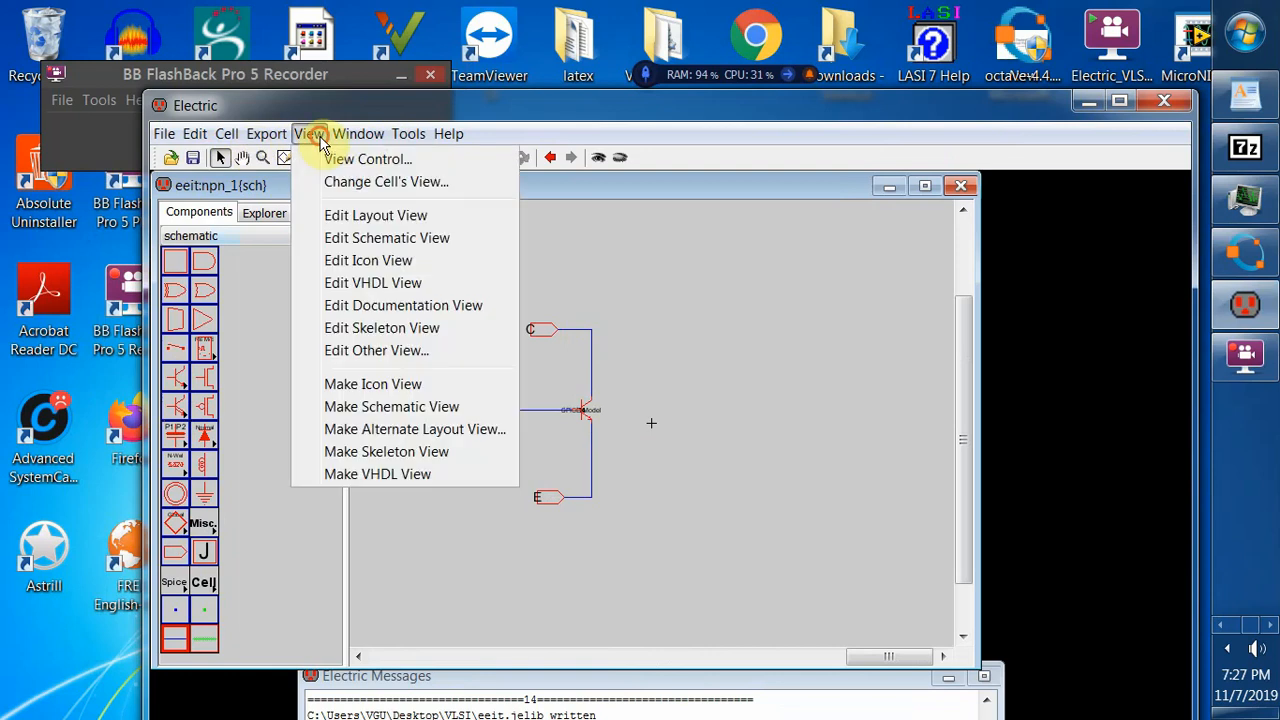
mouse_move(360, 134)
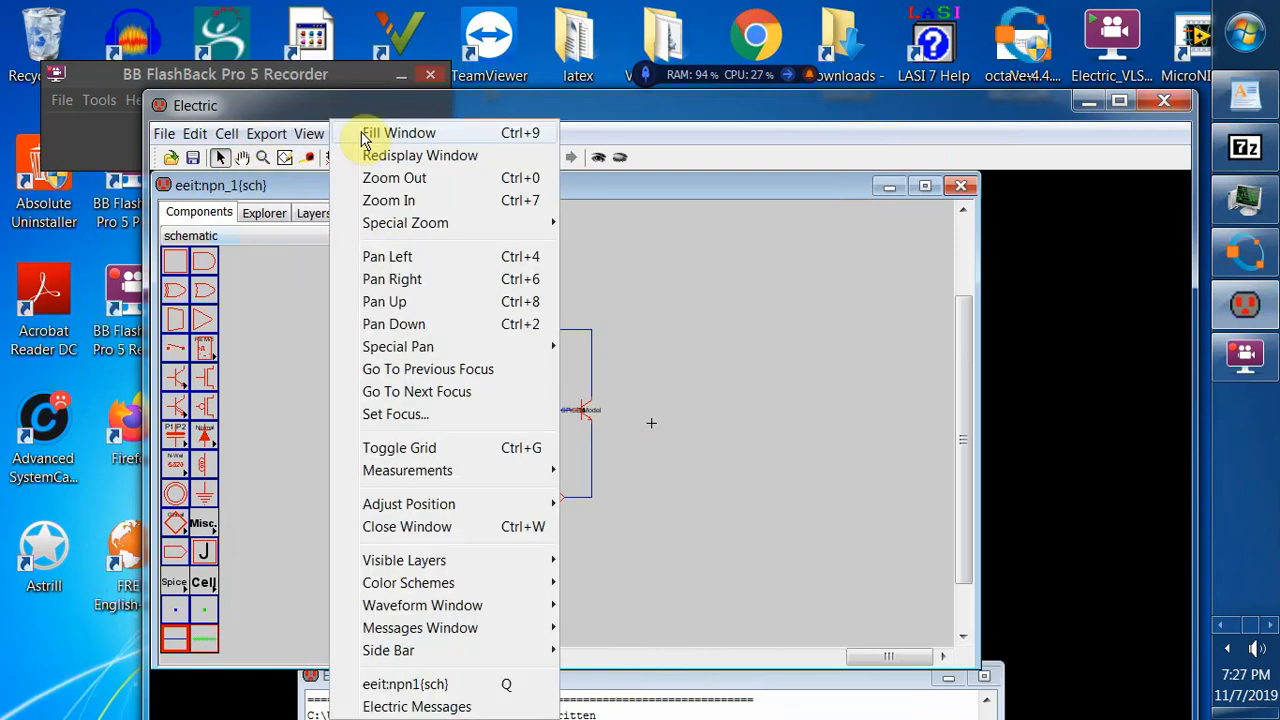
left_click(395, 200)
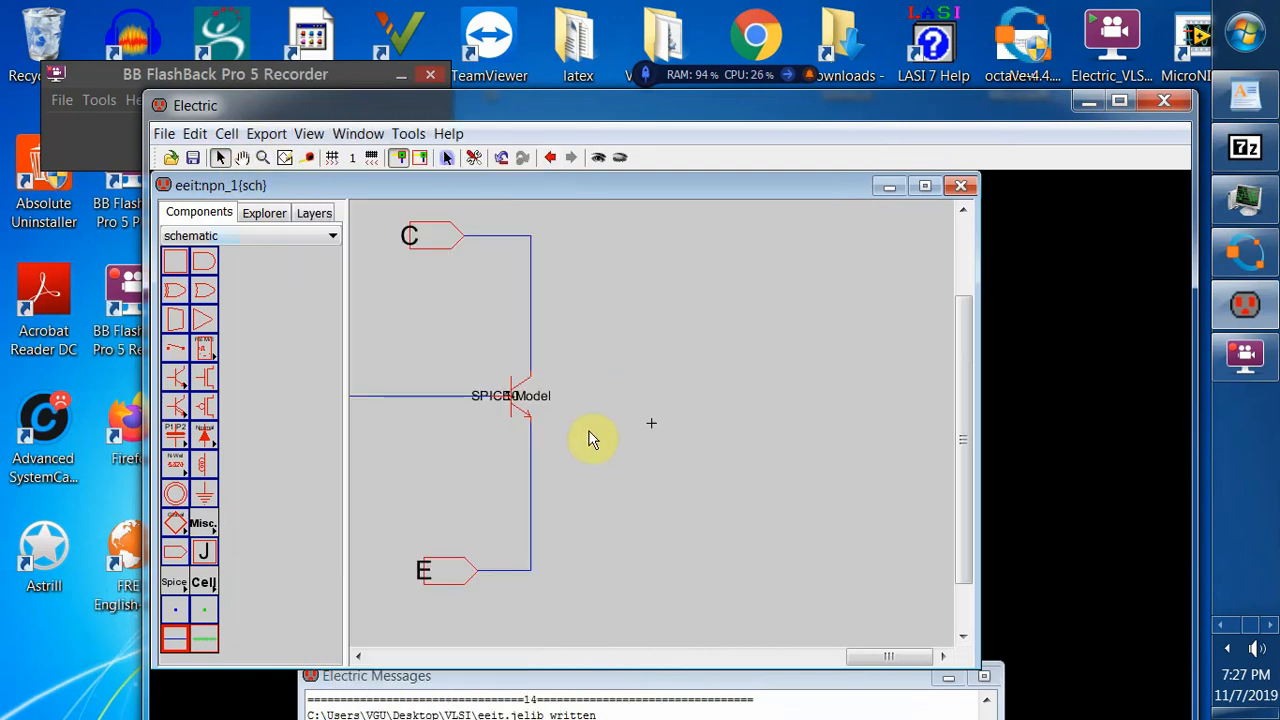
left_click(547, 398)
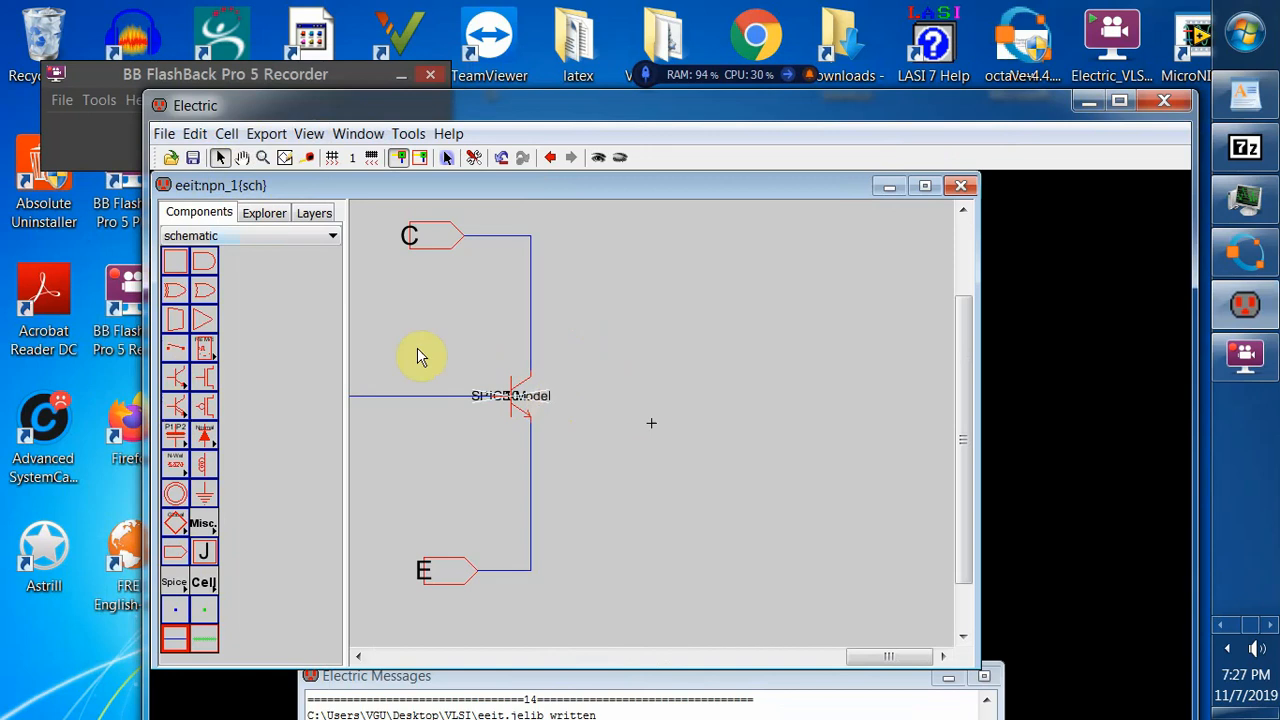
left_click(194, 133)
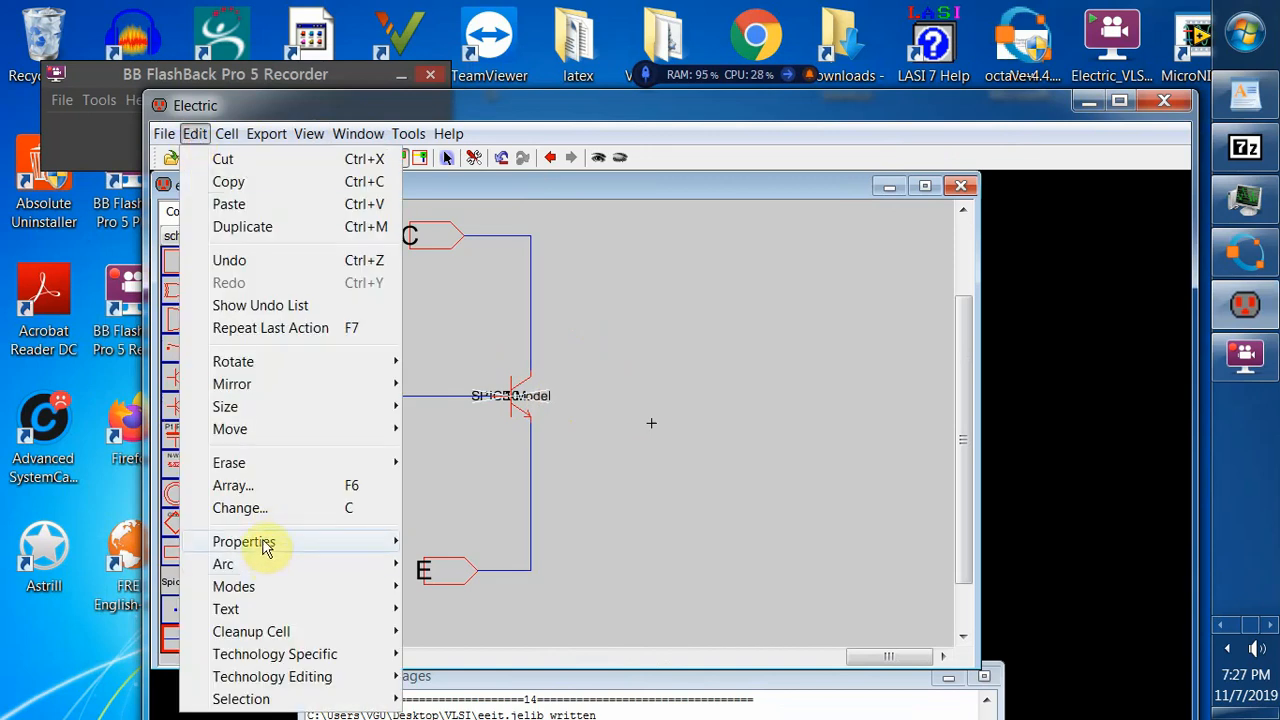
mouse_move(265, 545)
left_click(477, 540)
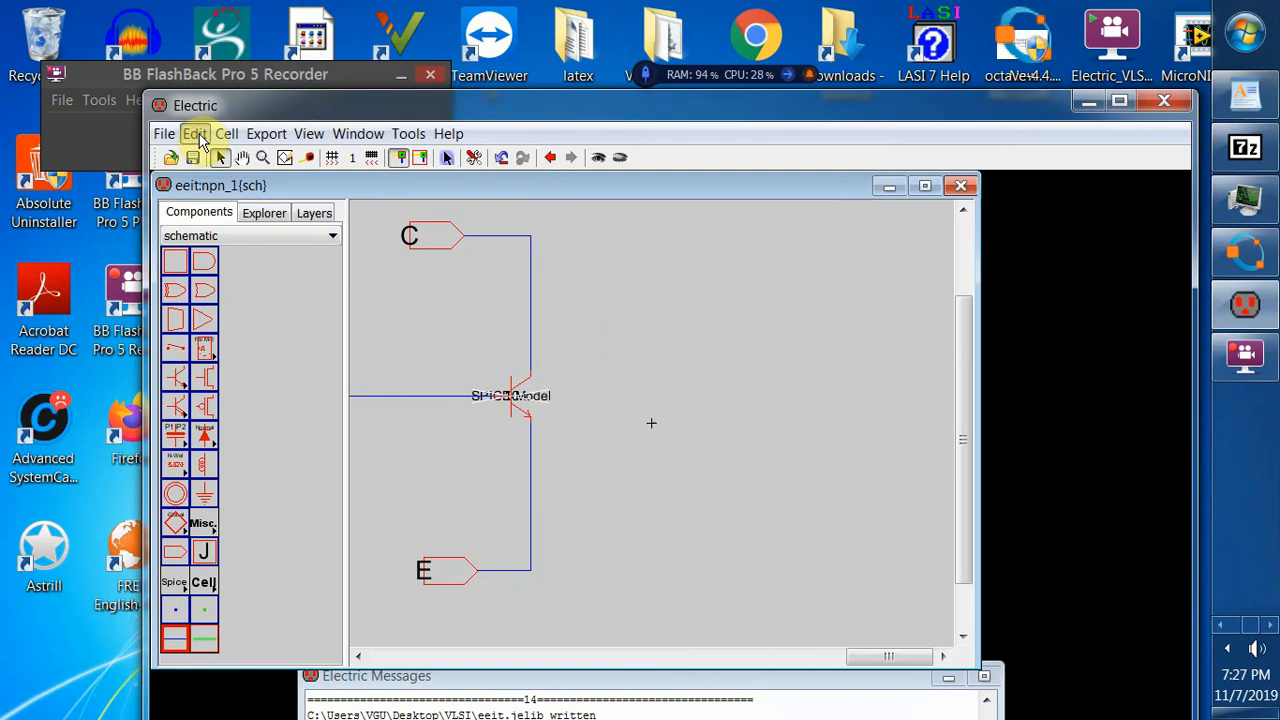
left_click(595, 395)
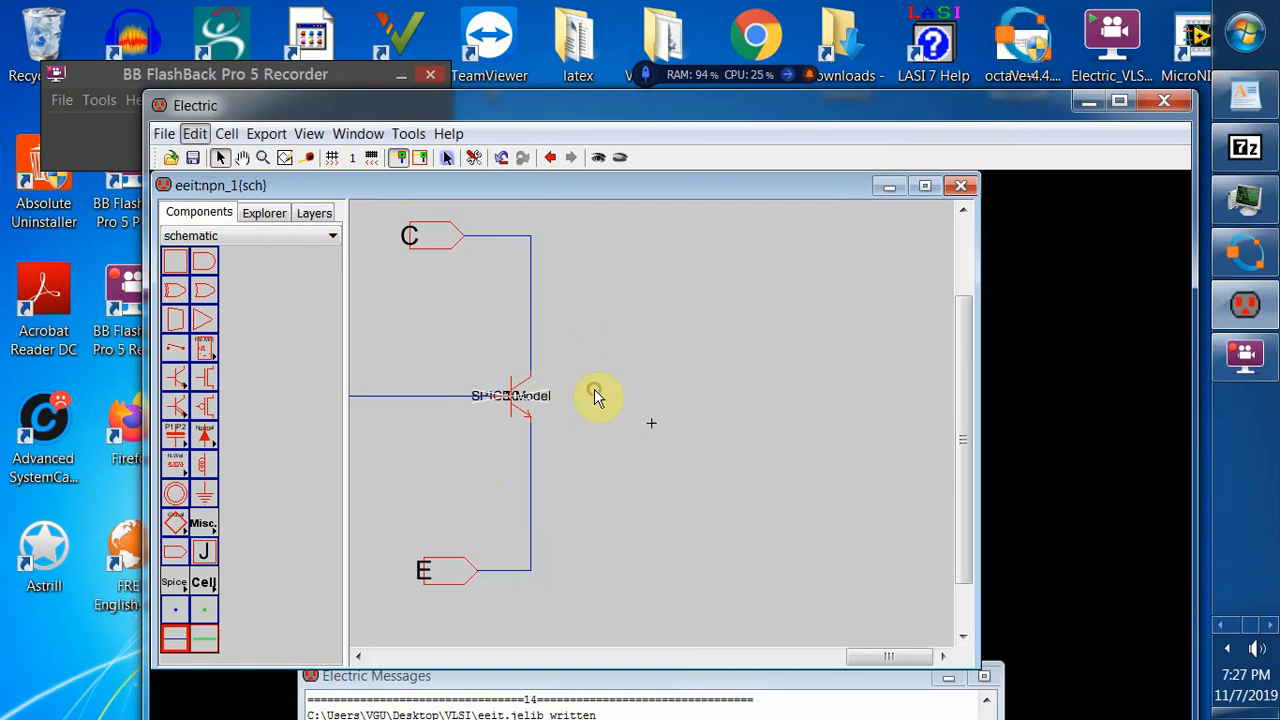
key("ctrl+i")
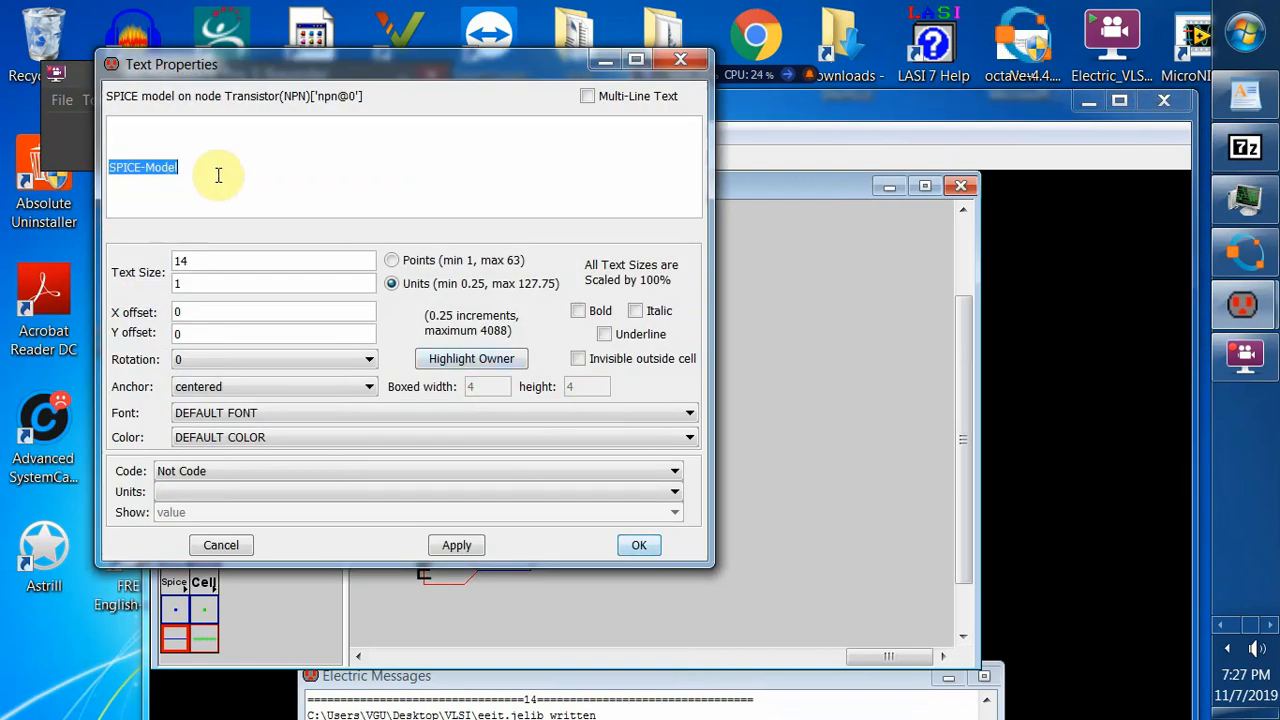
type("npn53wDN")
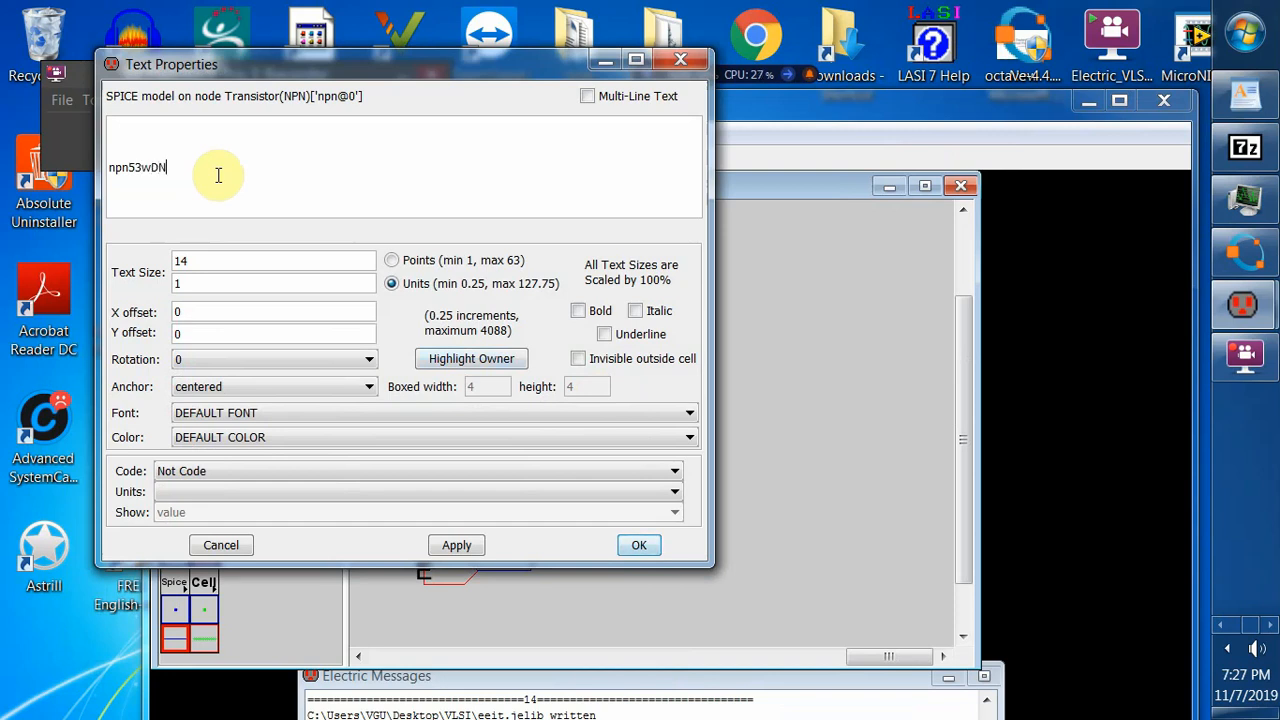
left_click(456, 545)
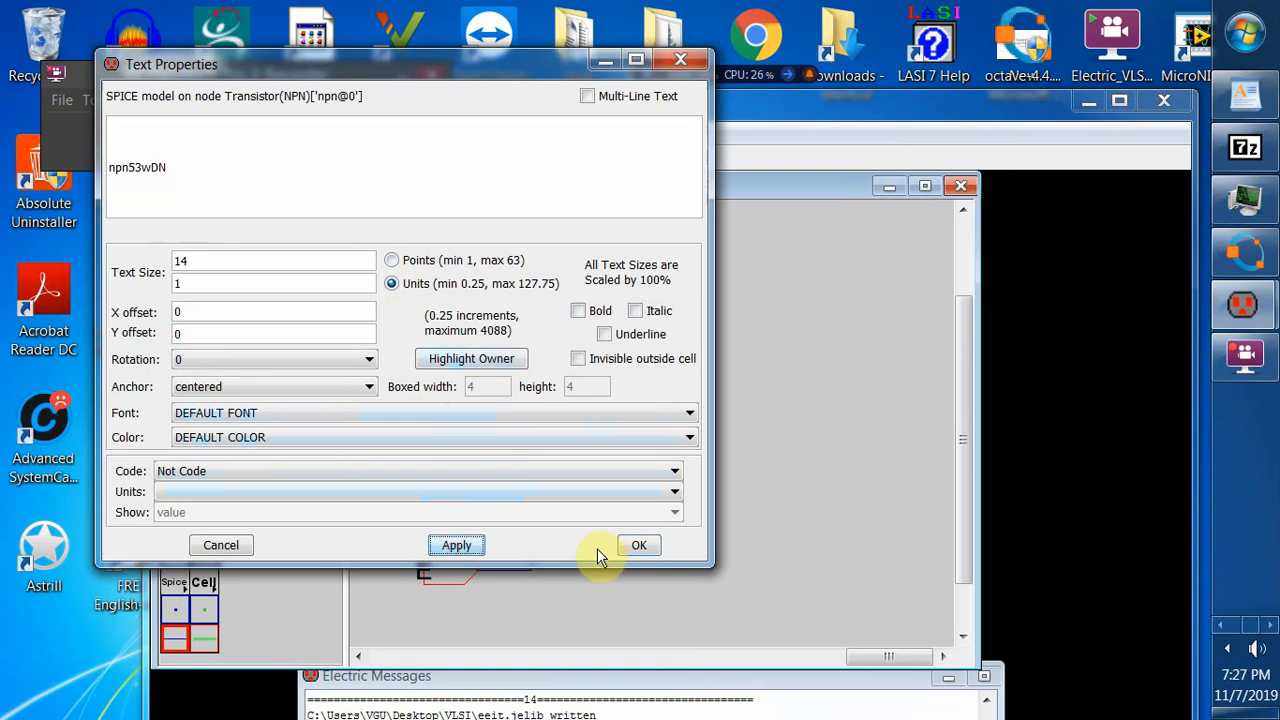
- Set the model text size to 5 units and move the npn53wDN label down and right, below the transistor
left_click(230, 284)
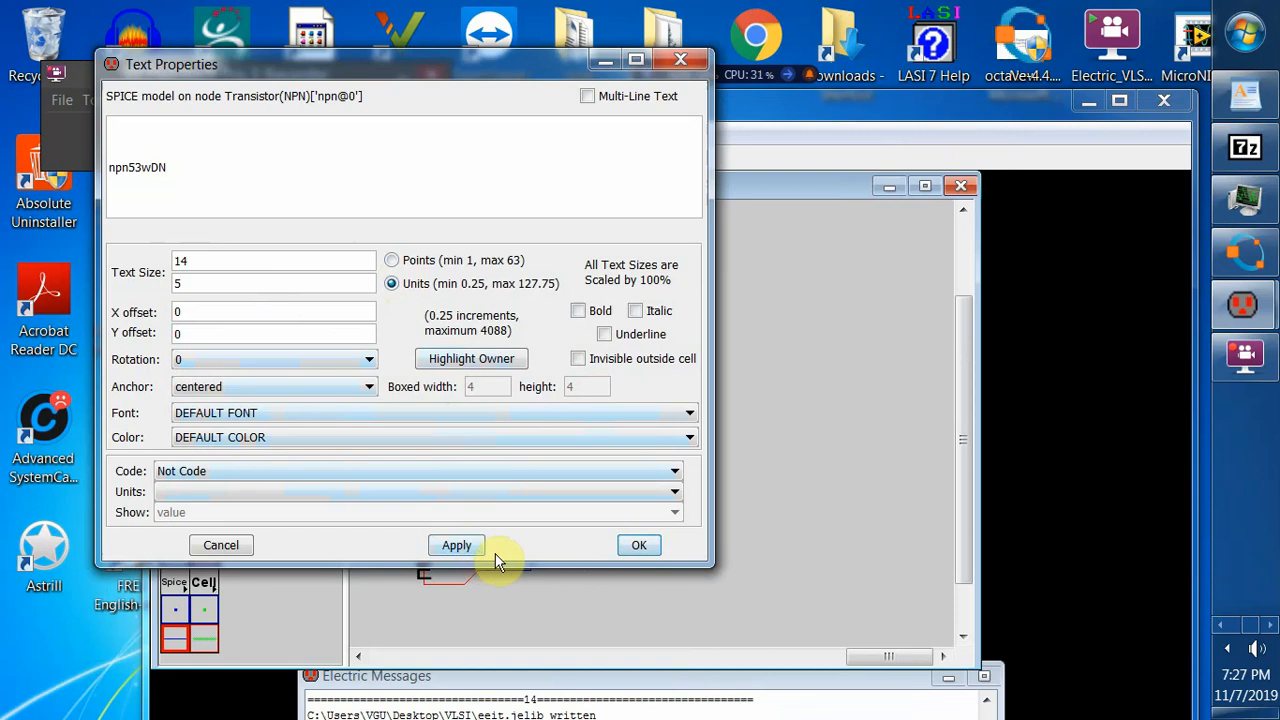
left_click(634, 547)
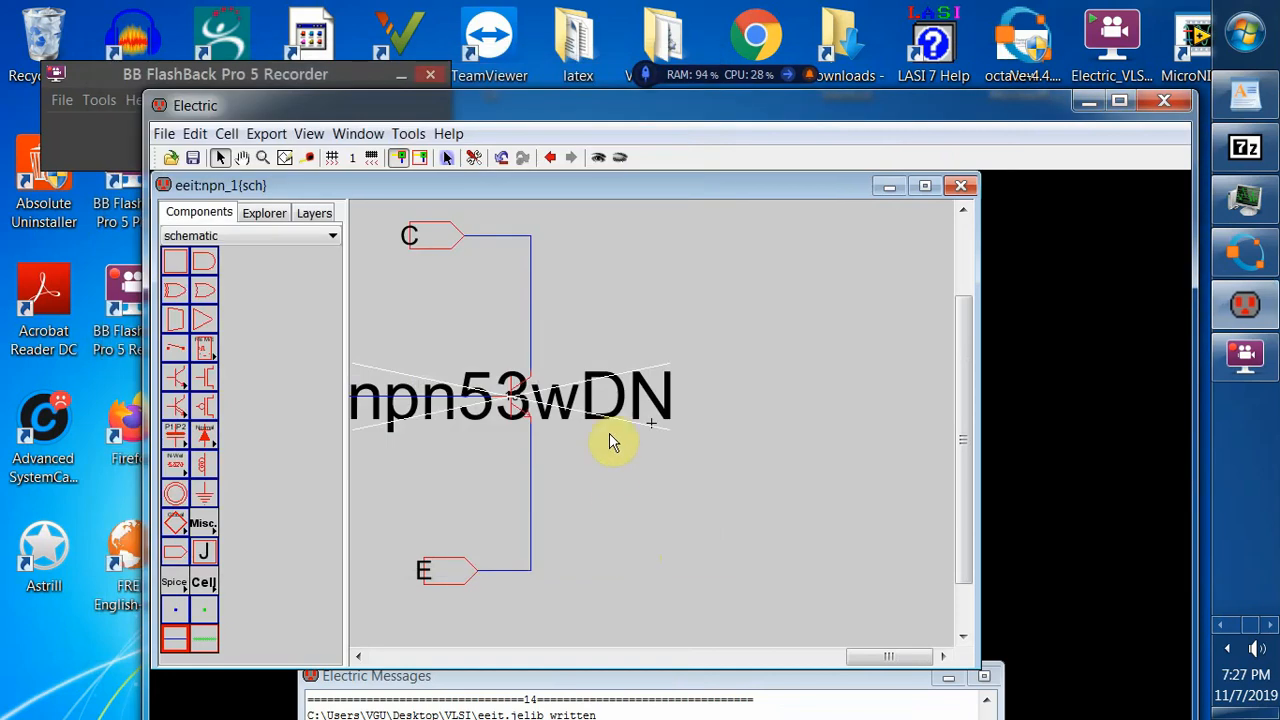
left_click_drag(592, 409, 675, 490)
left_click(701, 343)
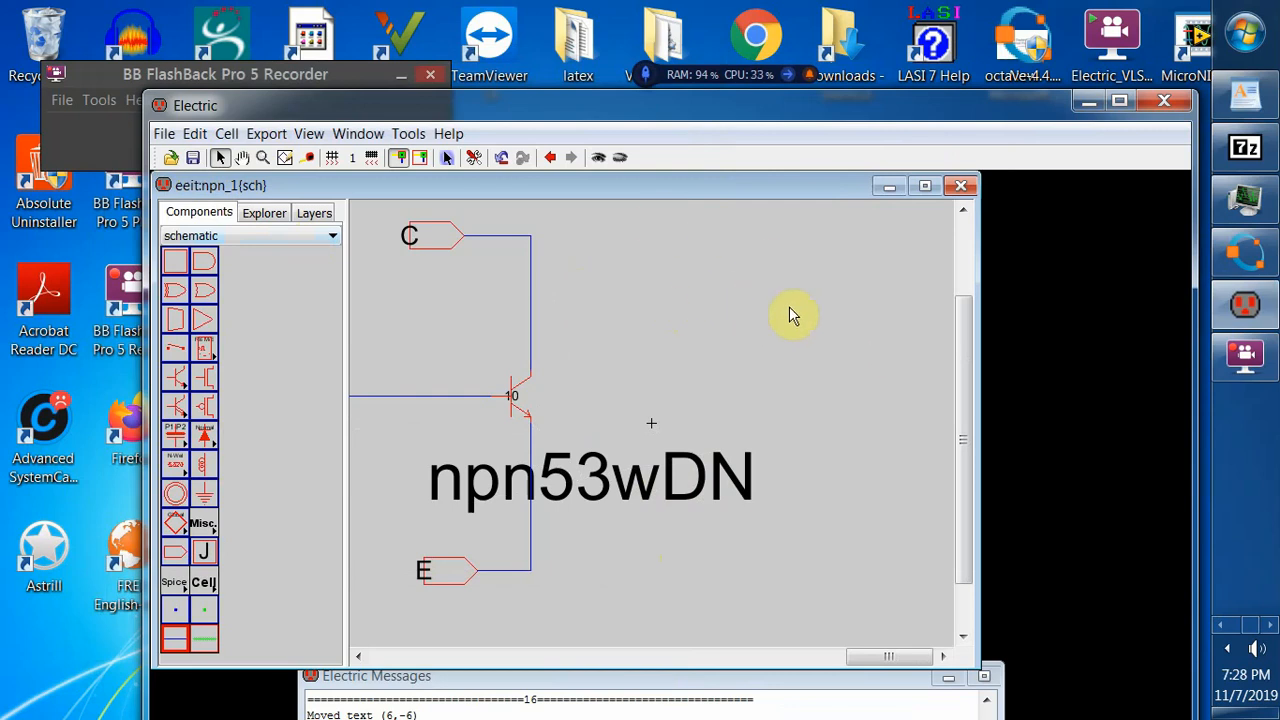
- Make an icon view of the npn_1 schematic
left_click(310, 134)
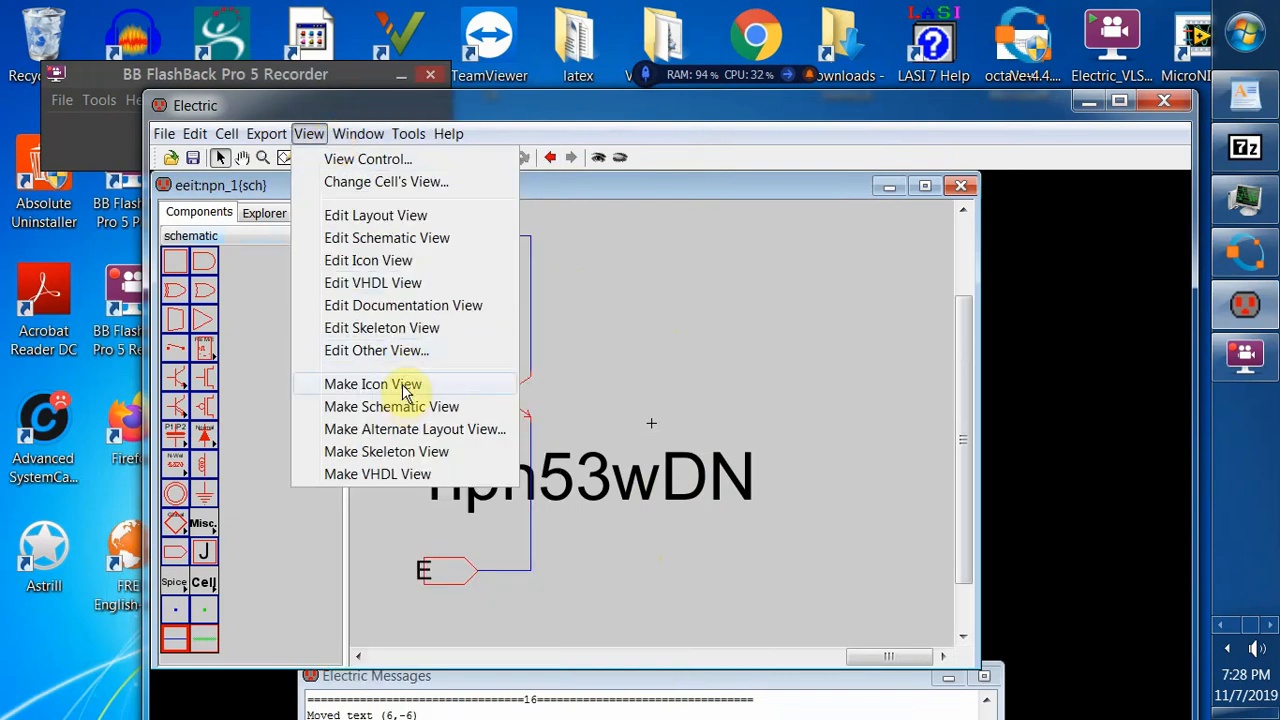
left_click(405, 388)
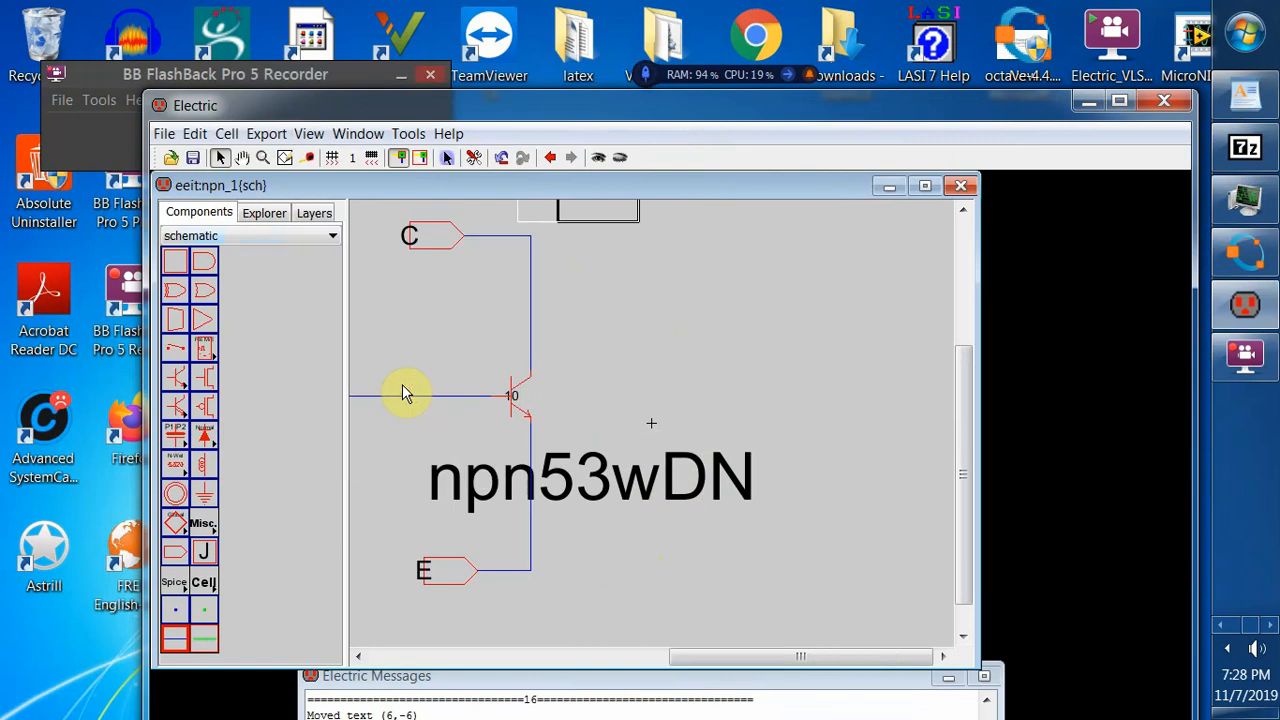
left_click_drag(960, 413, 958, 305)
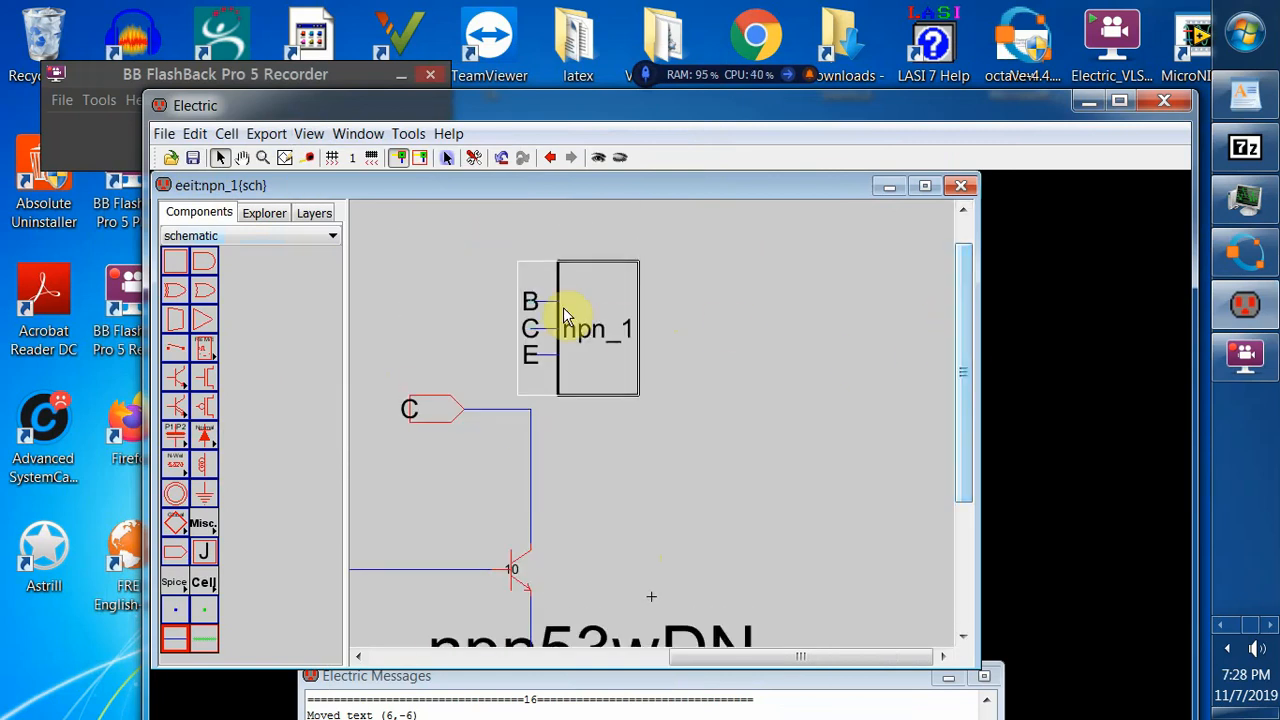
- Move the npn_1 icon 10 units to the right in the schematic and save the library
left_click_drag(586, 314, 720, 312)
key("ctrl+s")
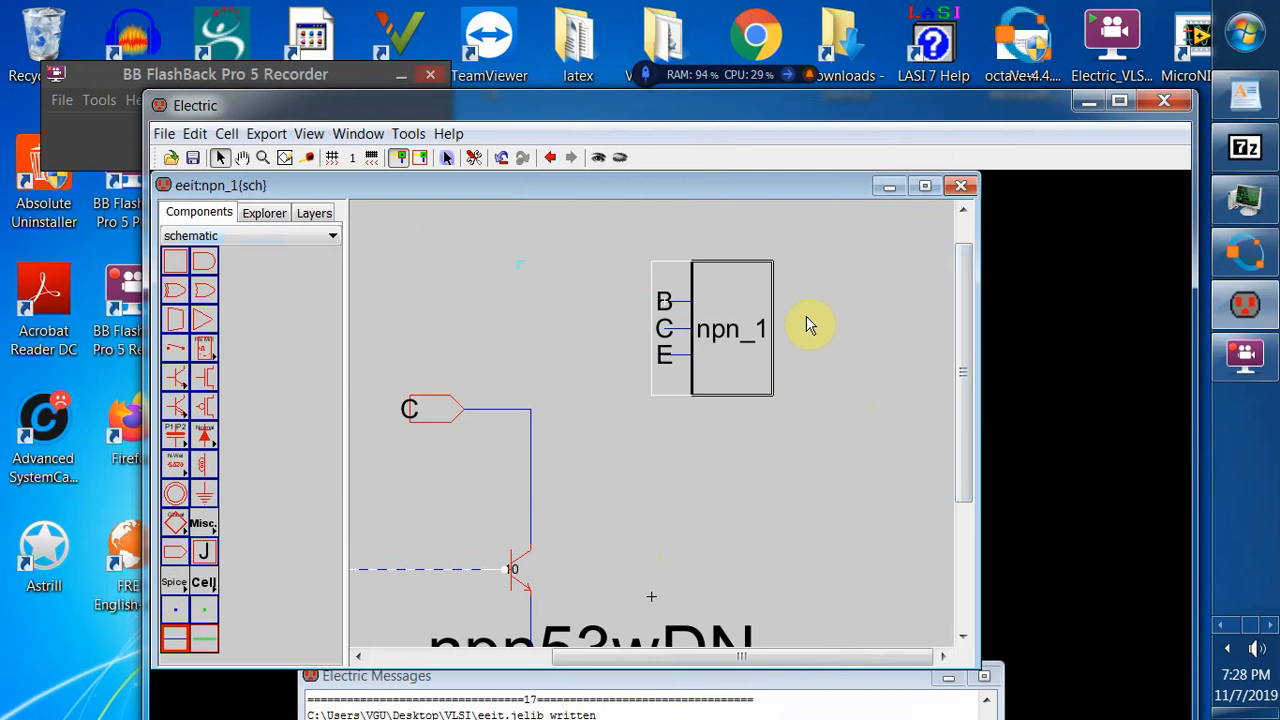
left_click(848, 307)
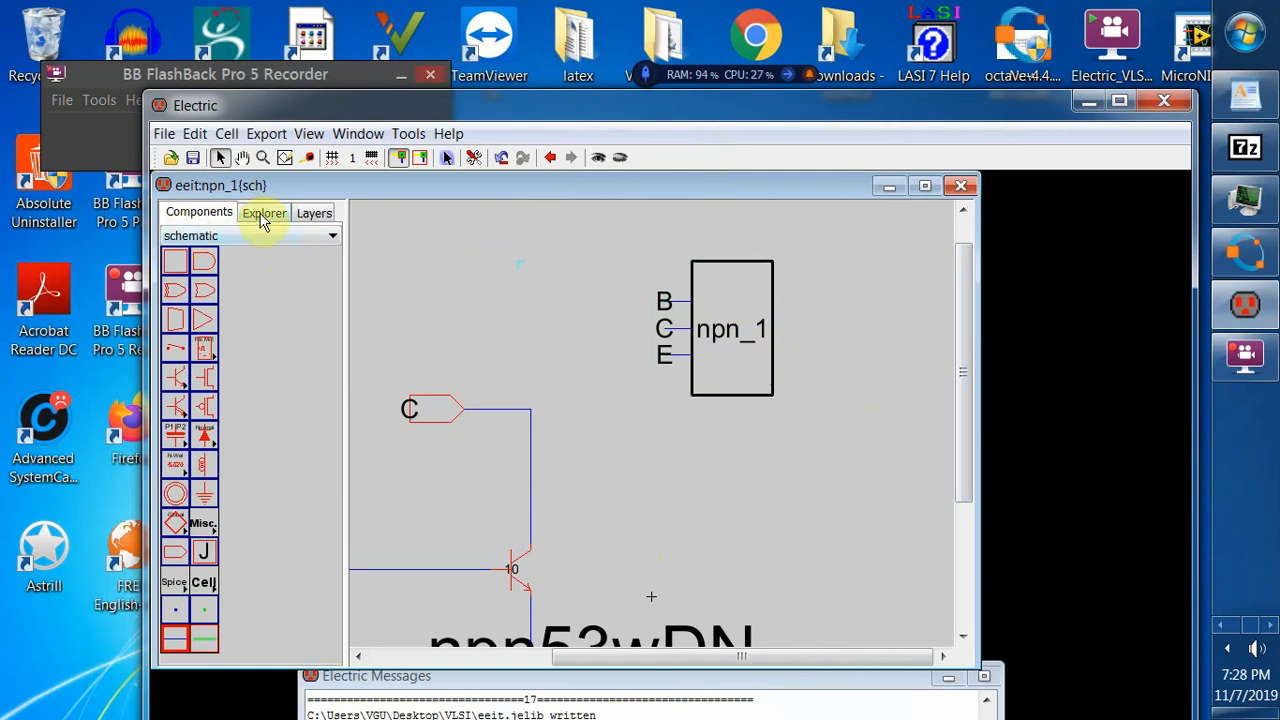
- Open the npn_1{ic} icon cell and cut the rectangular body labelled npn_1
left_click(264, 215)
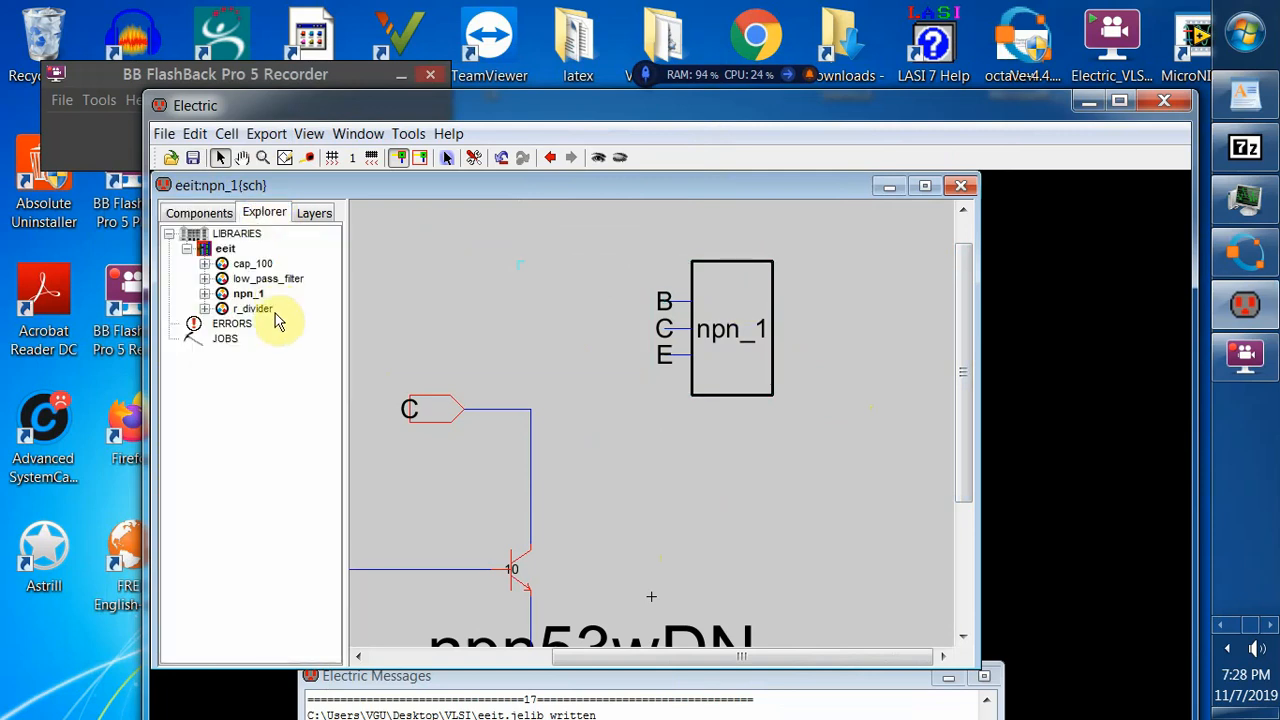
left_click(204, 293)
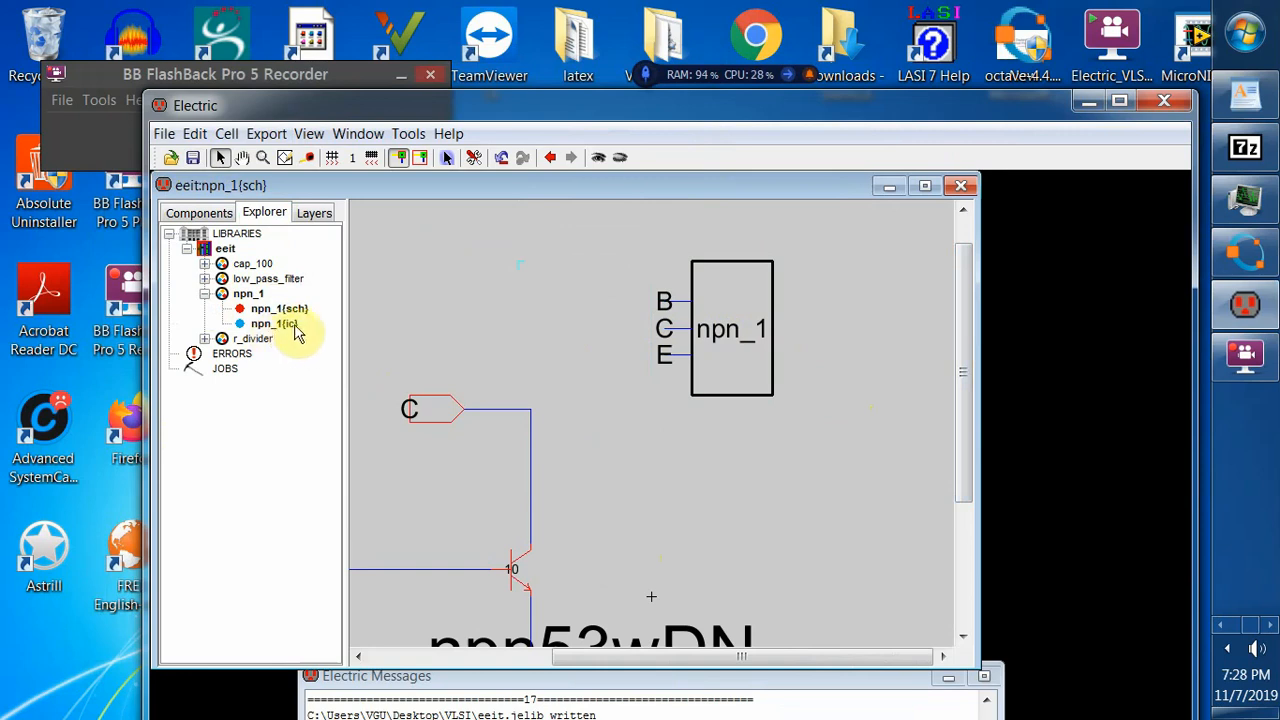
double_click(292, 334)
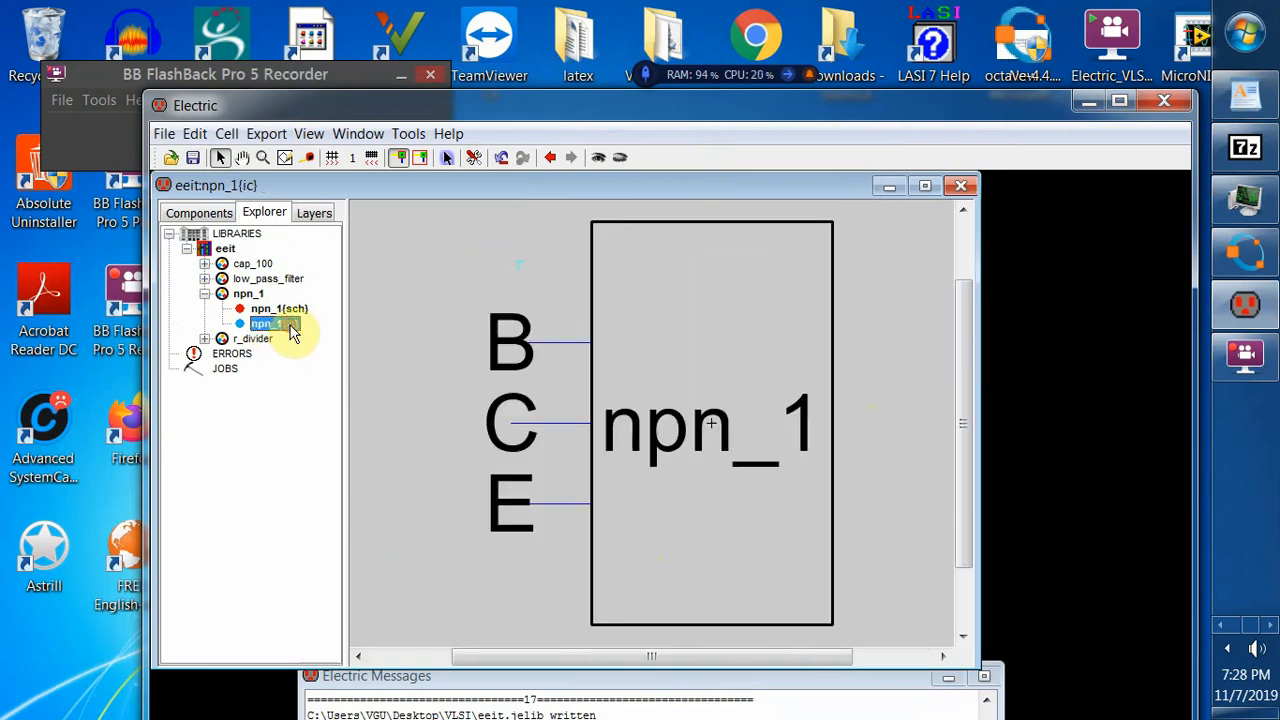
left_click(597, 233)
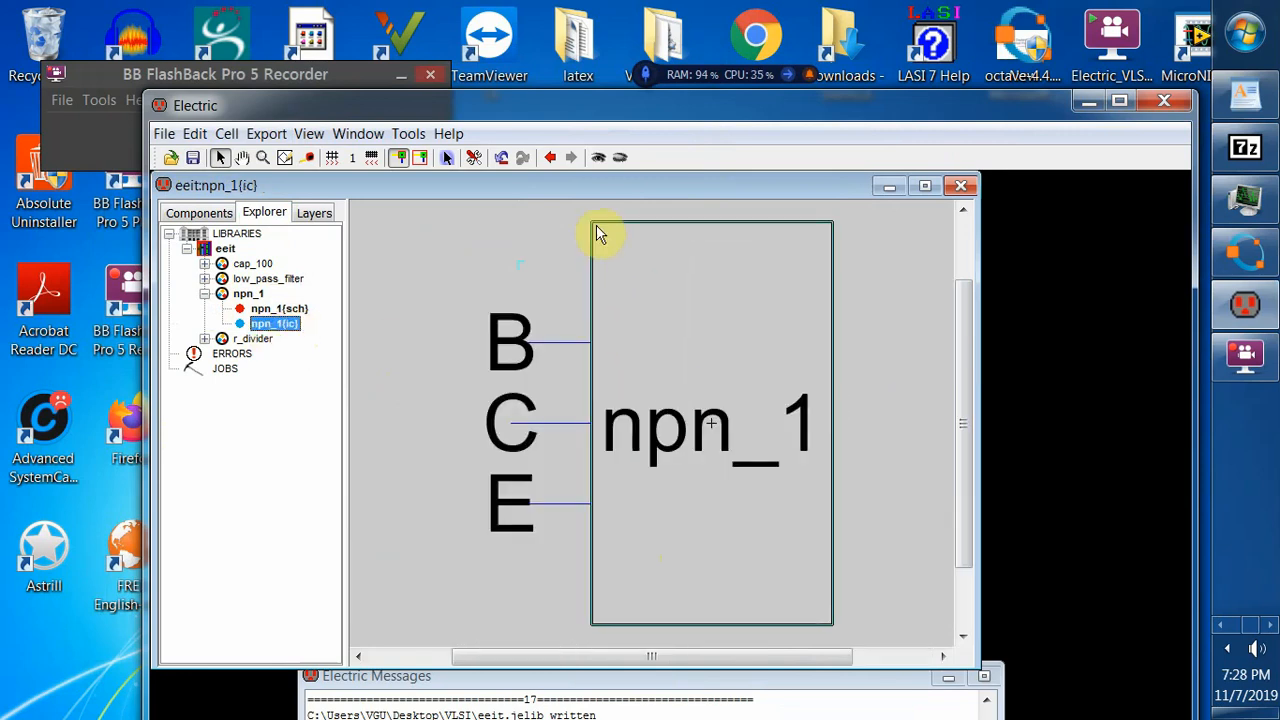
left_click(194, 135)
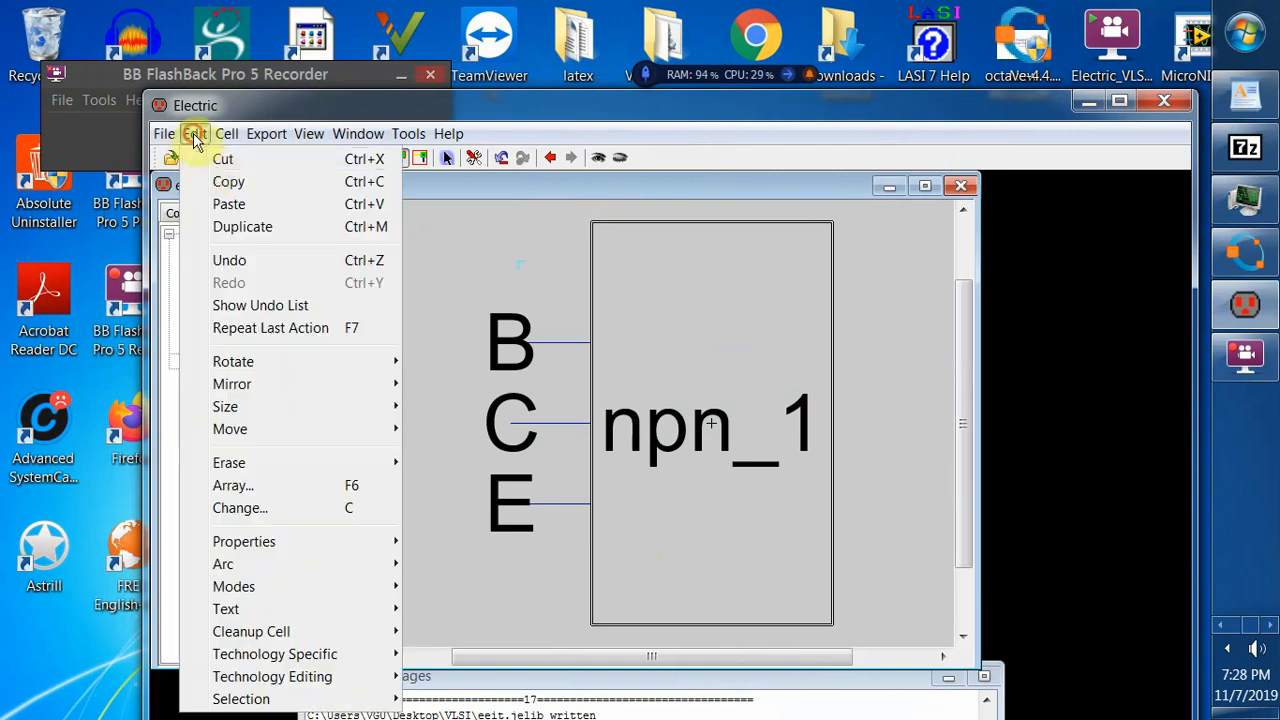
left_click(220, 160)
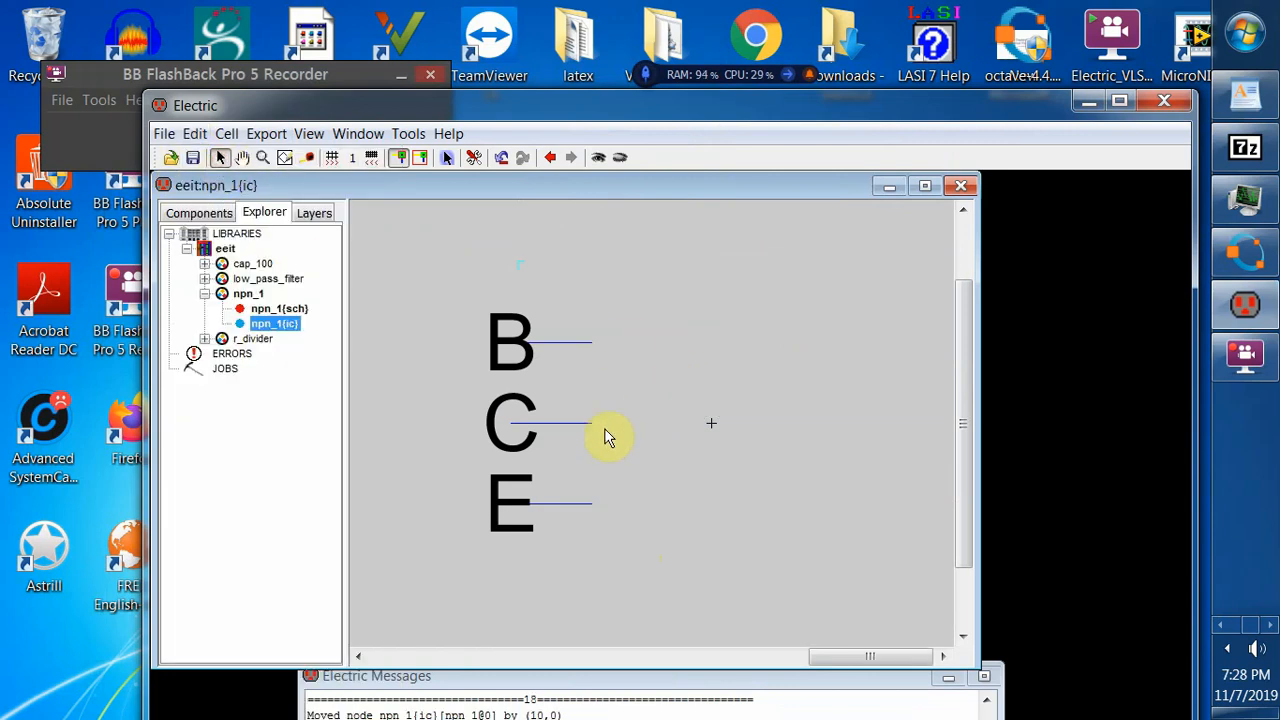
left_click(540, 515)
- Place an NPN transistor from the schematic components to the right of the B, C and E exports in the icon
left_click(205, 213)
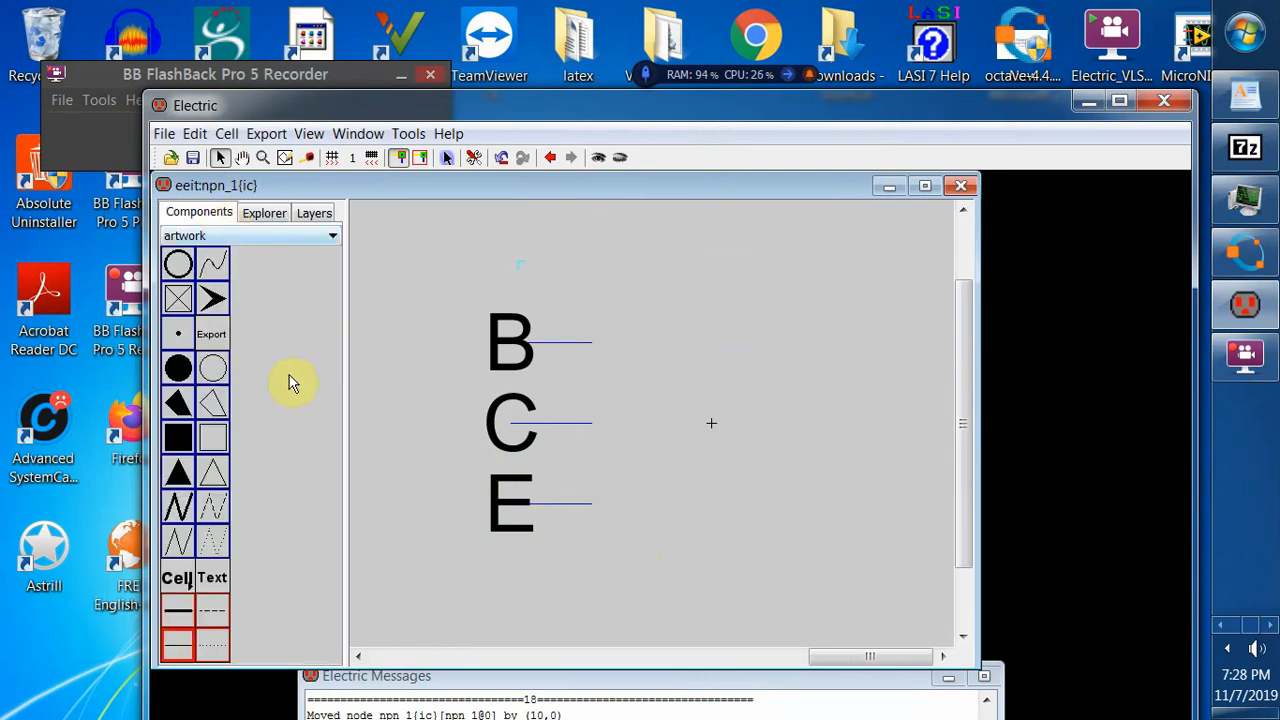
left_click(331, 237)
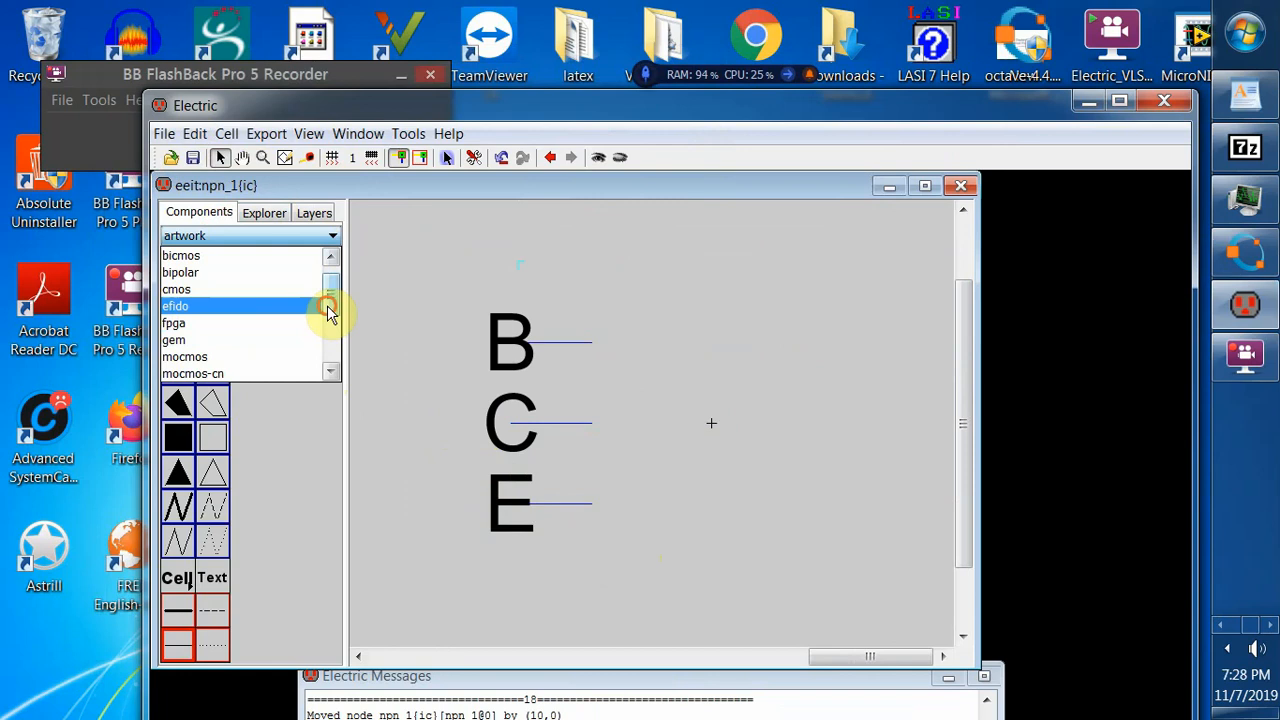
left_click_drag(328, 308, 320, 363)
left_click(251, 357)
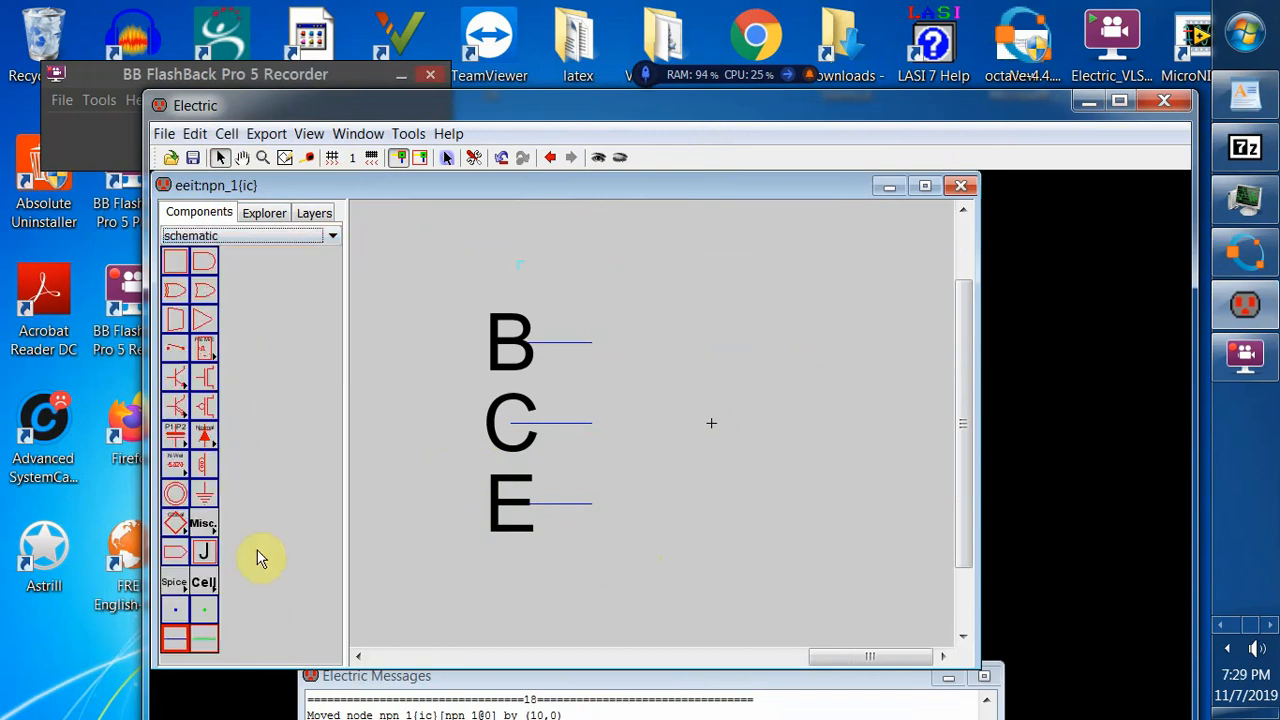
left_click(172, 385)
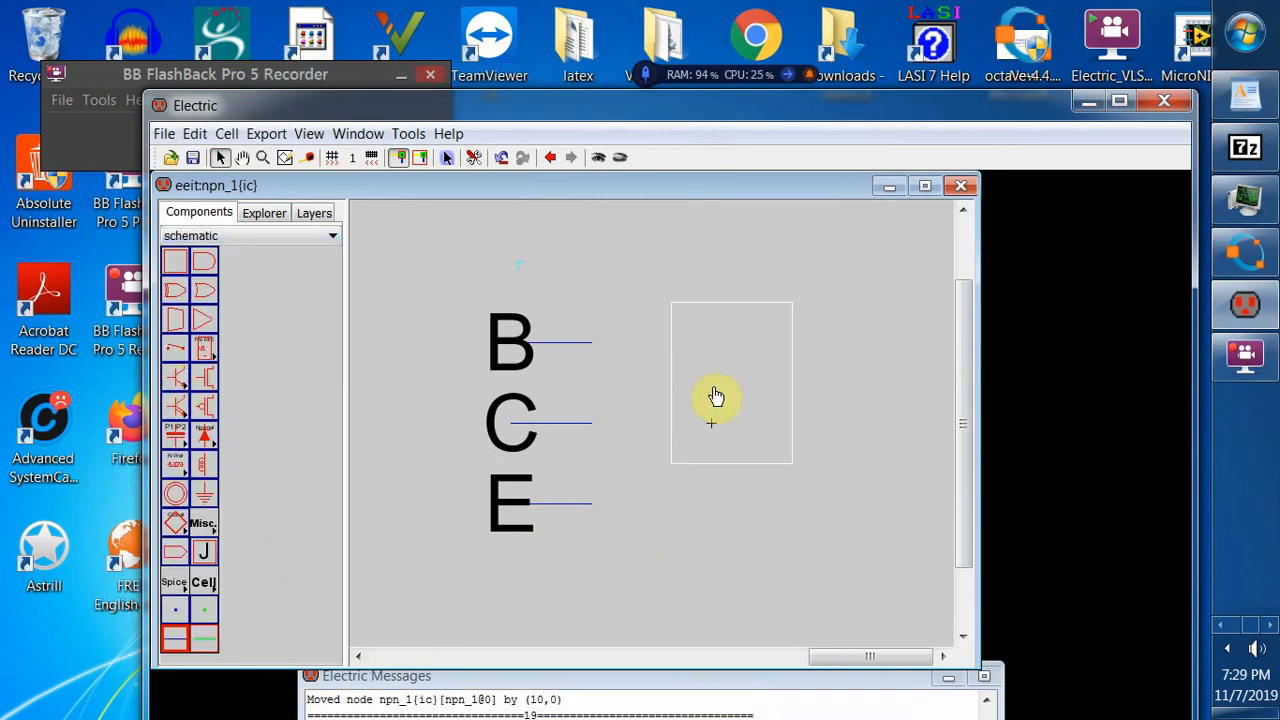
left_click(744, 407)
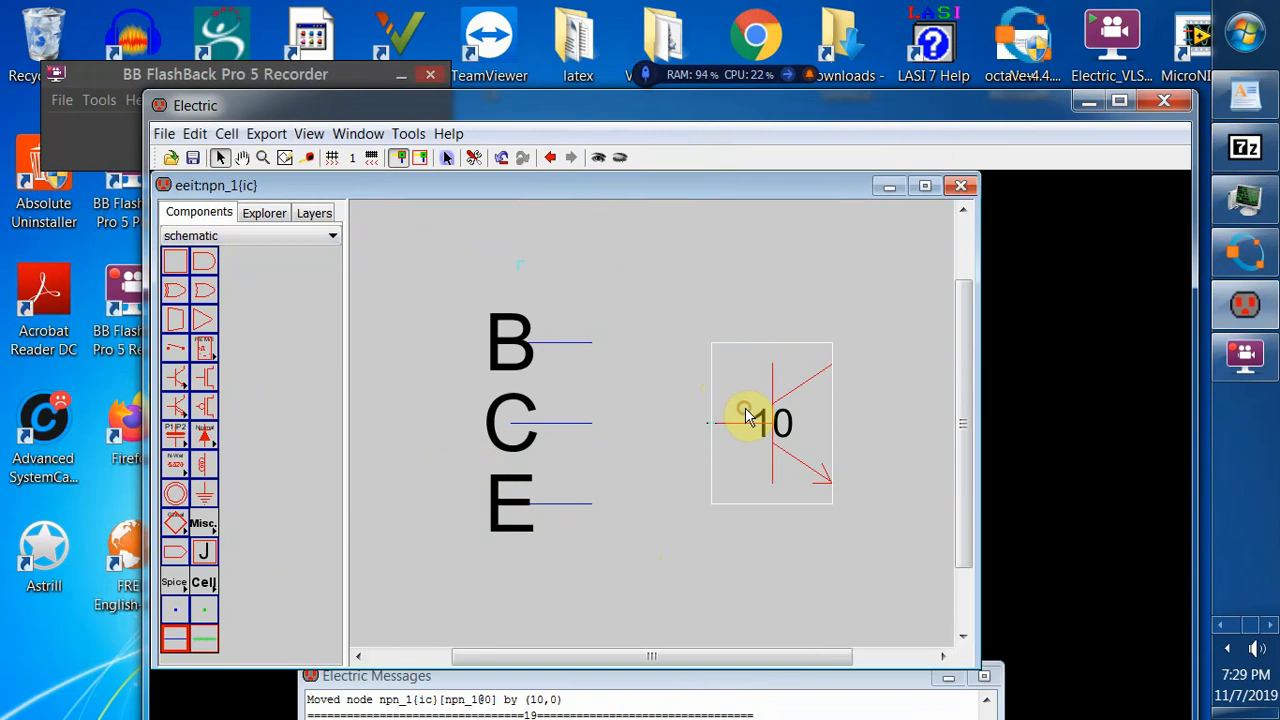
left_click(815, 582)
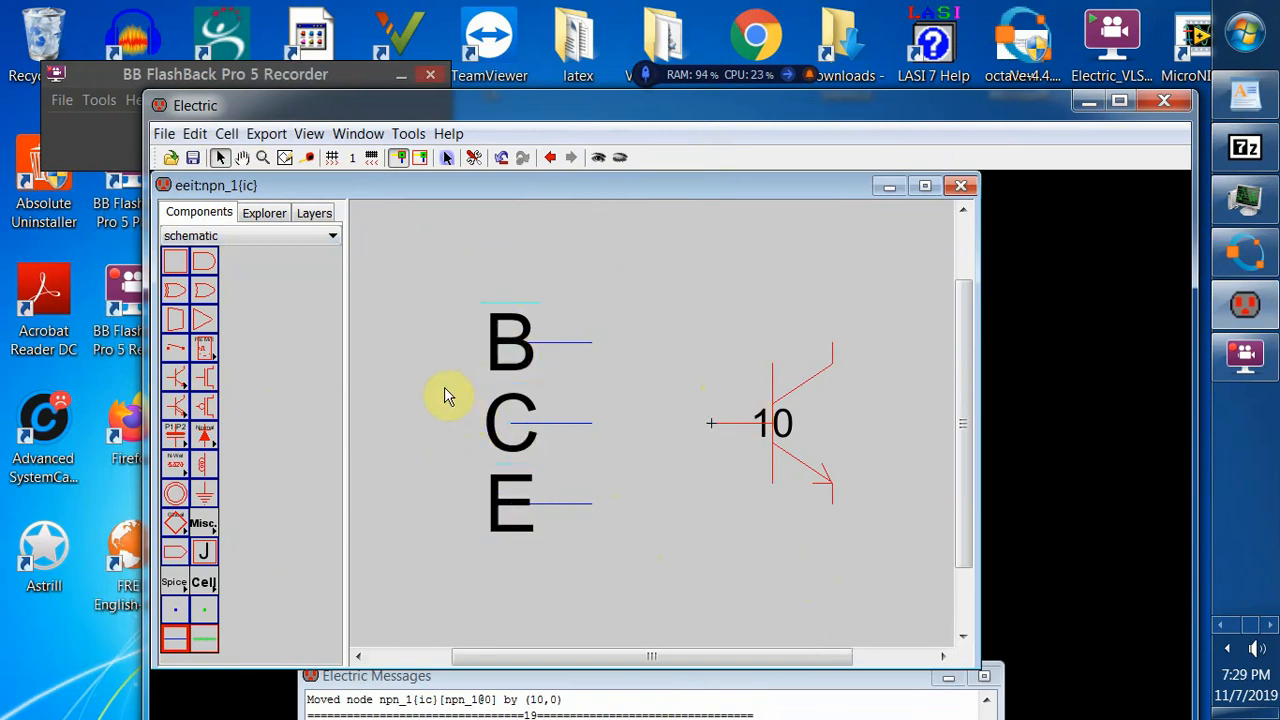
- Move export C with its lead above the transistor, then rotate it 90 degrees clockwise and another 180 degrees so the lead points down
left_click_drag(444, 387, 780, 256)
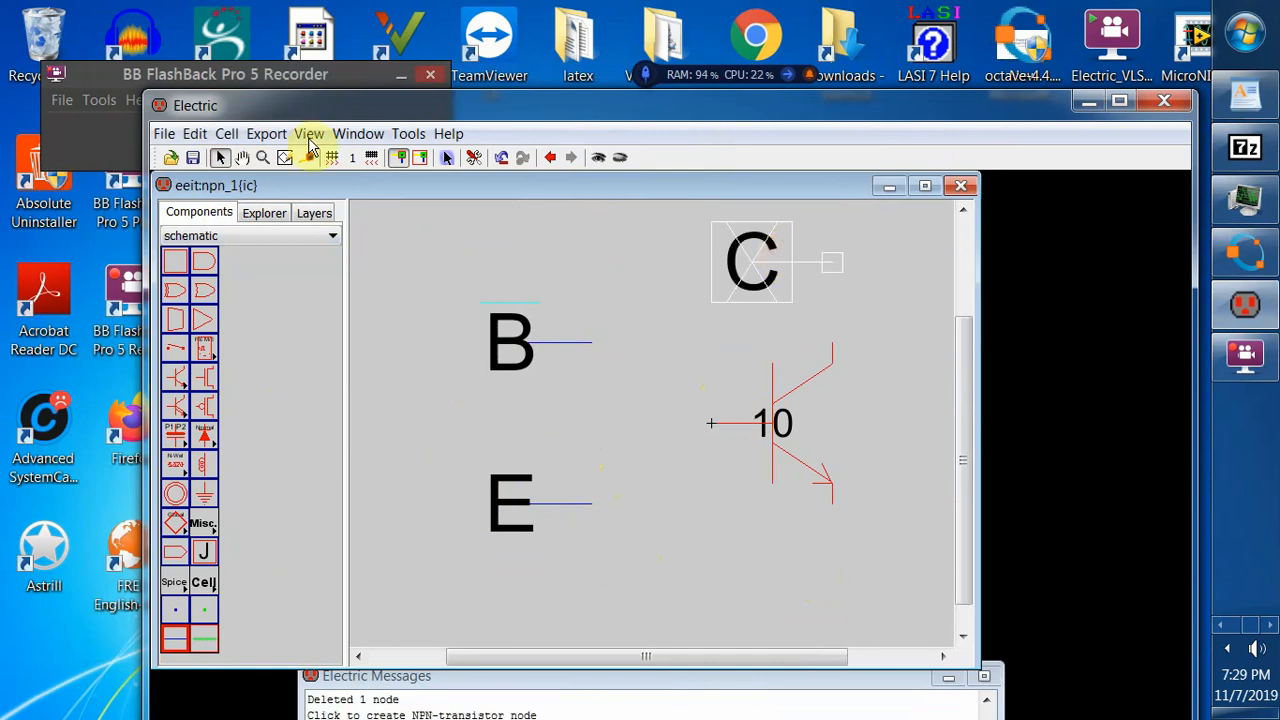
left_click(194, 133)
mouse_move(303, 372)
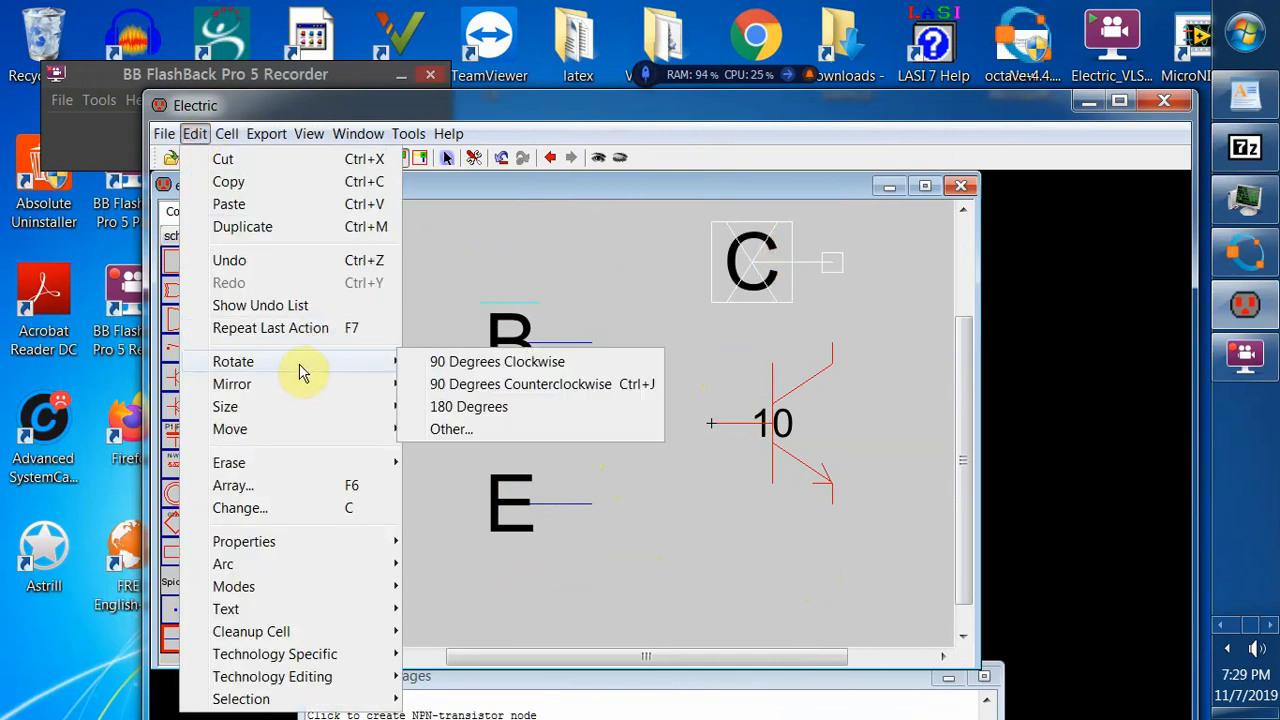
left_click(502, 368)
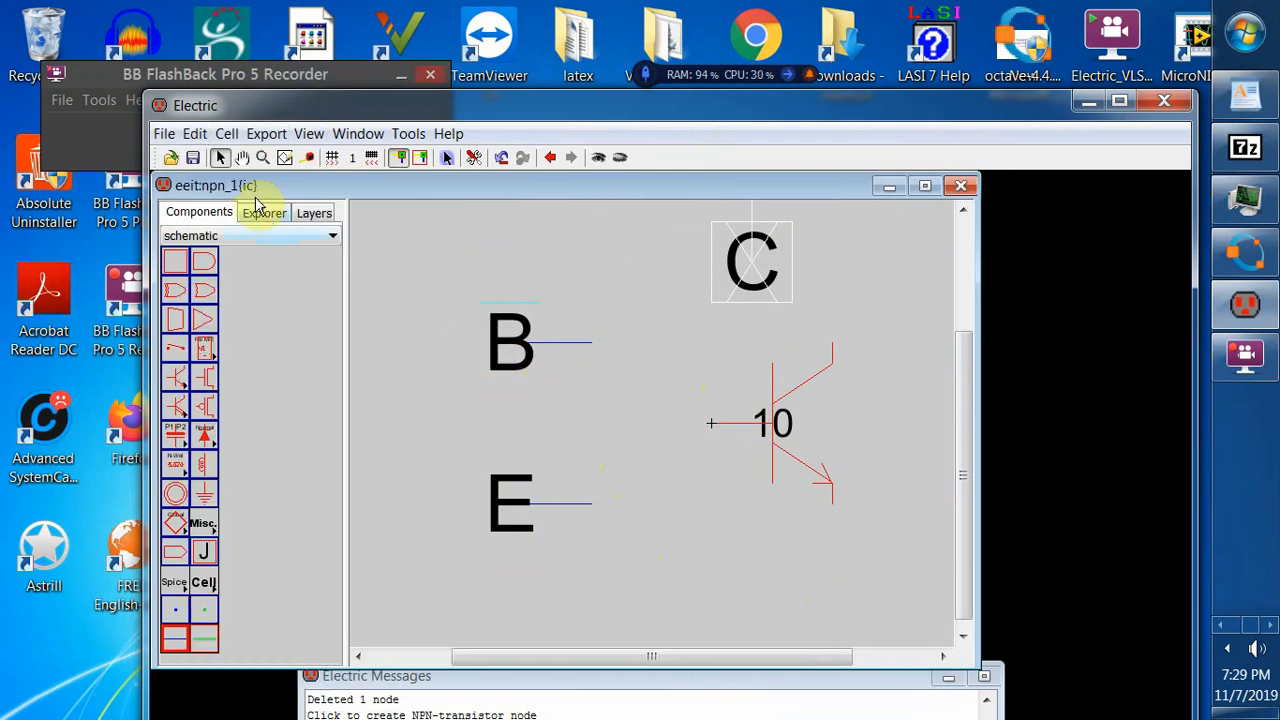
left_click(194, 133)
mouse_move(286, 368)
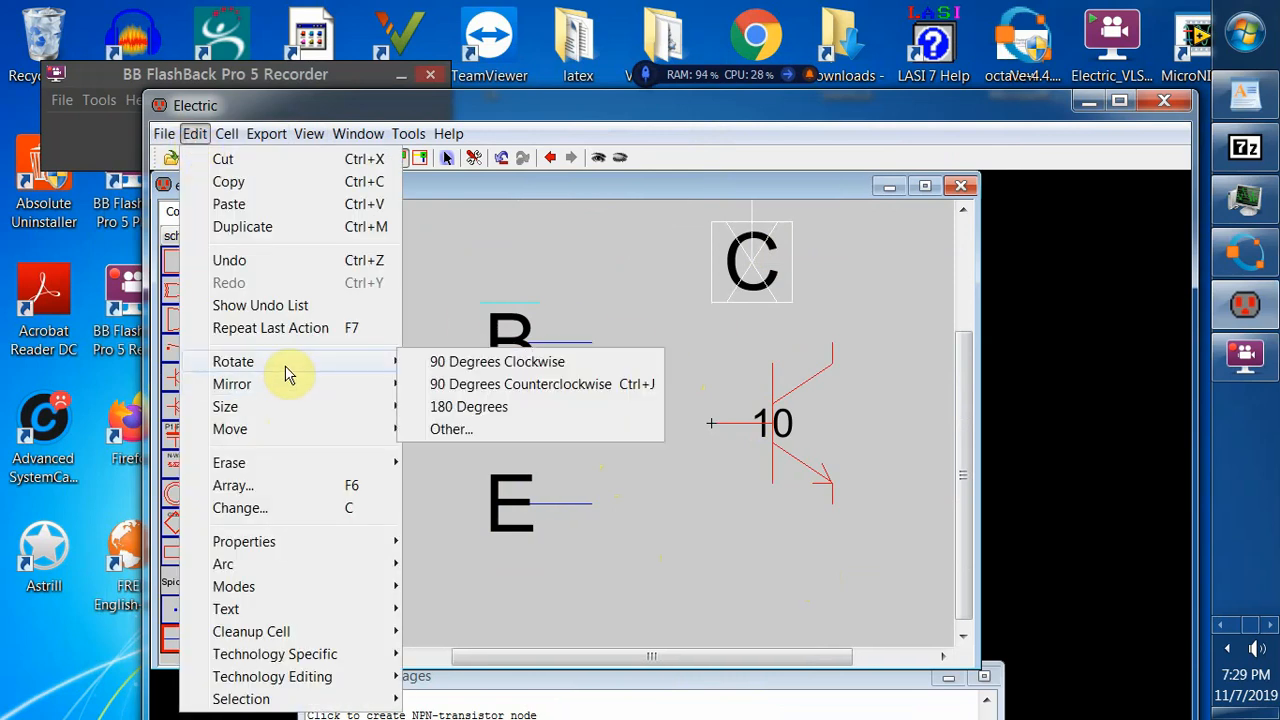
left_click(477, 406)
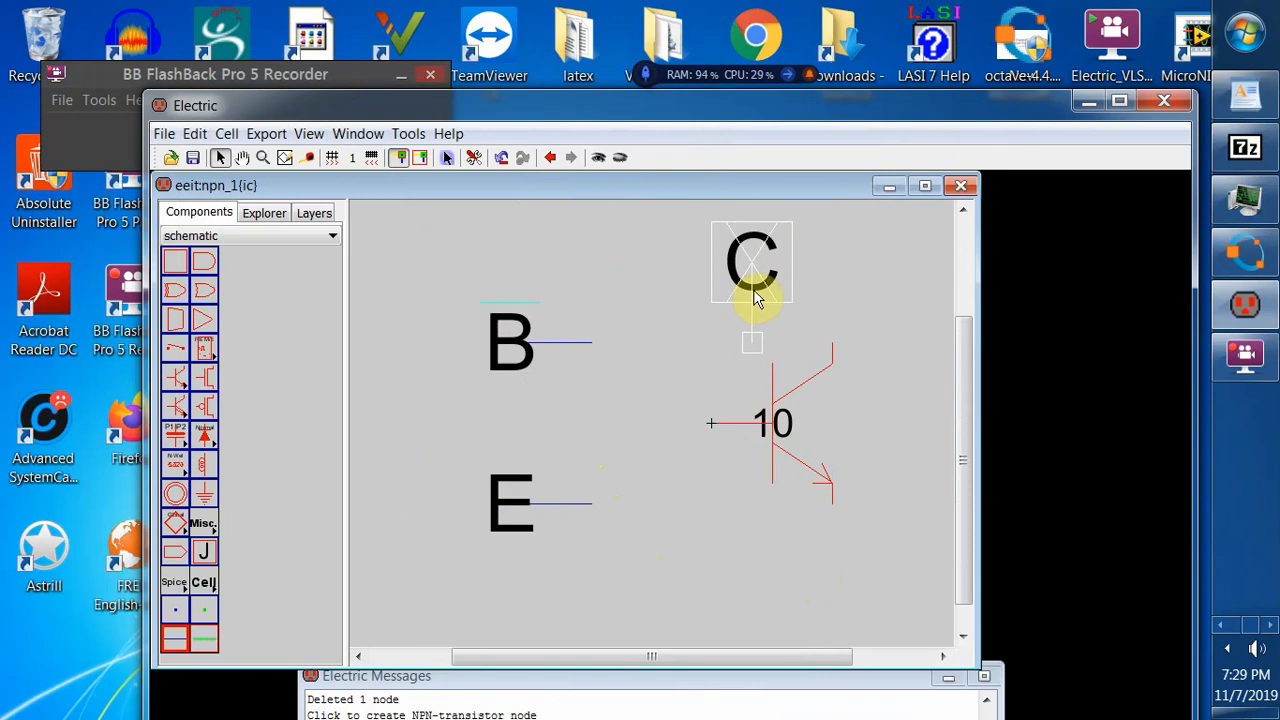
- Move export C with its lead onto the transistor's collector, and export B with its lead onto the base
left_click_drag(757, 294, 838, 282)
left_click(709, 354)
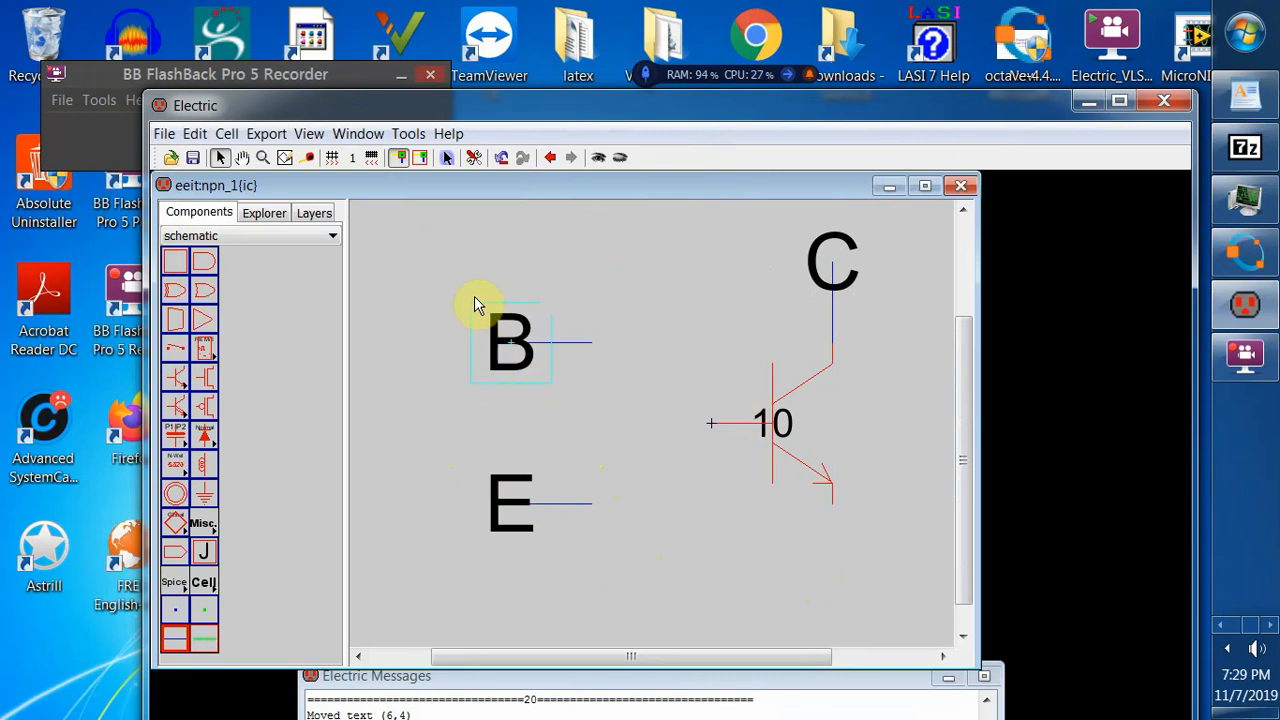
left_click_drag(439, 283, 591, 380)
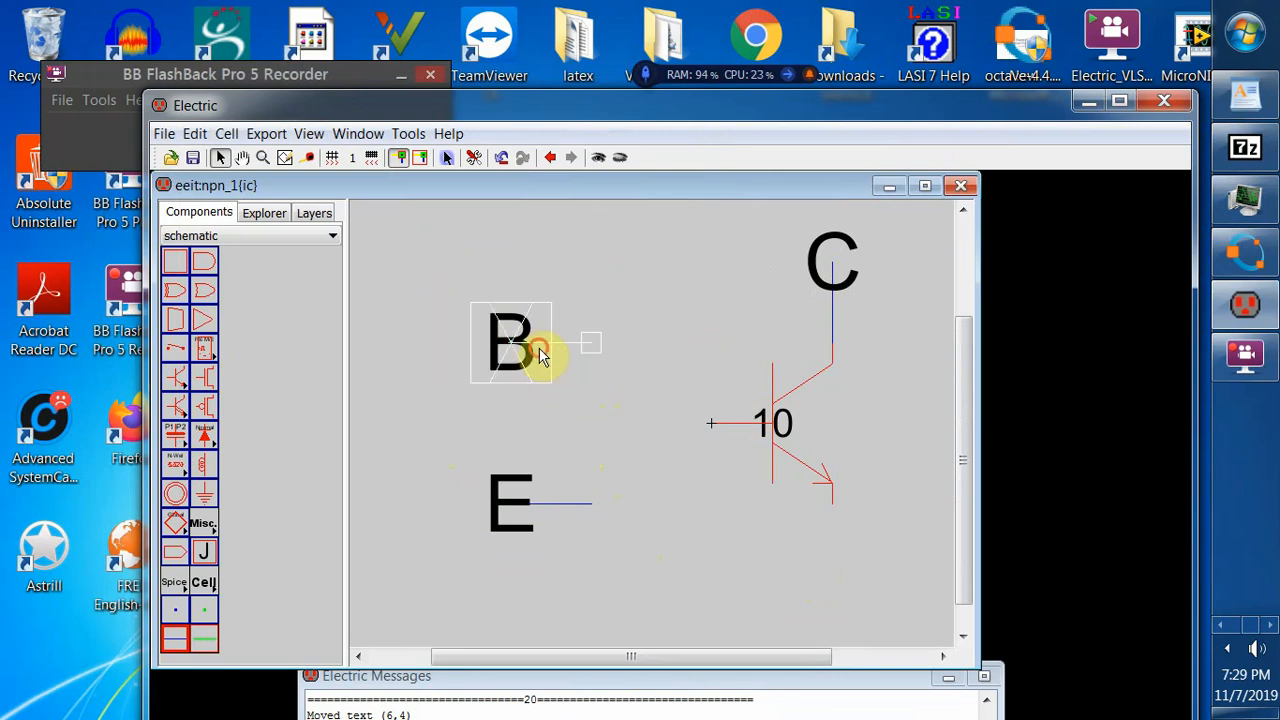
left_click_drag(534, 351, 655, 432)
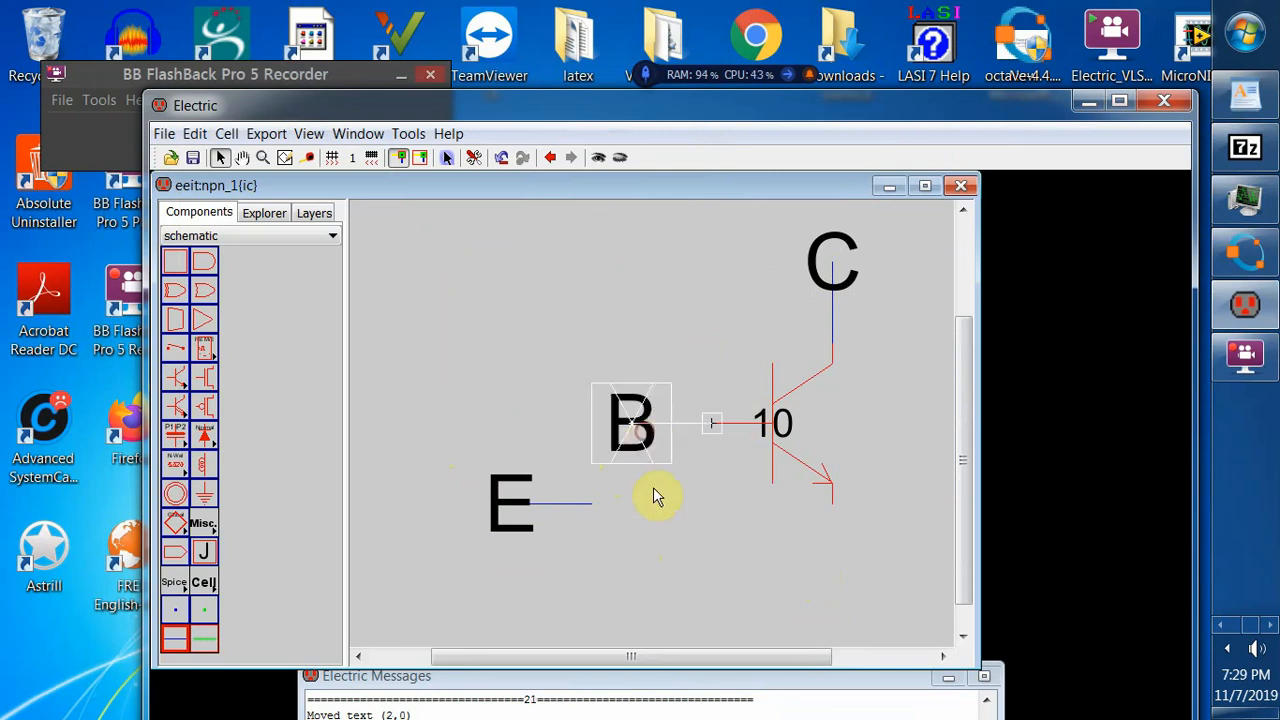
left_click(661, 528)
left_click_drag(450, 463, 609, 552)
left_click(636, 519)
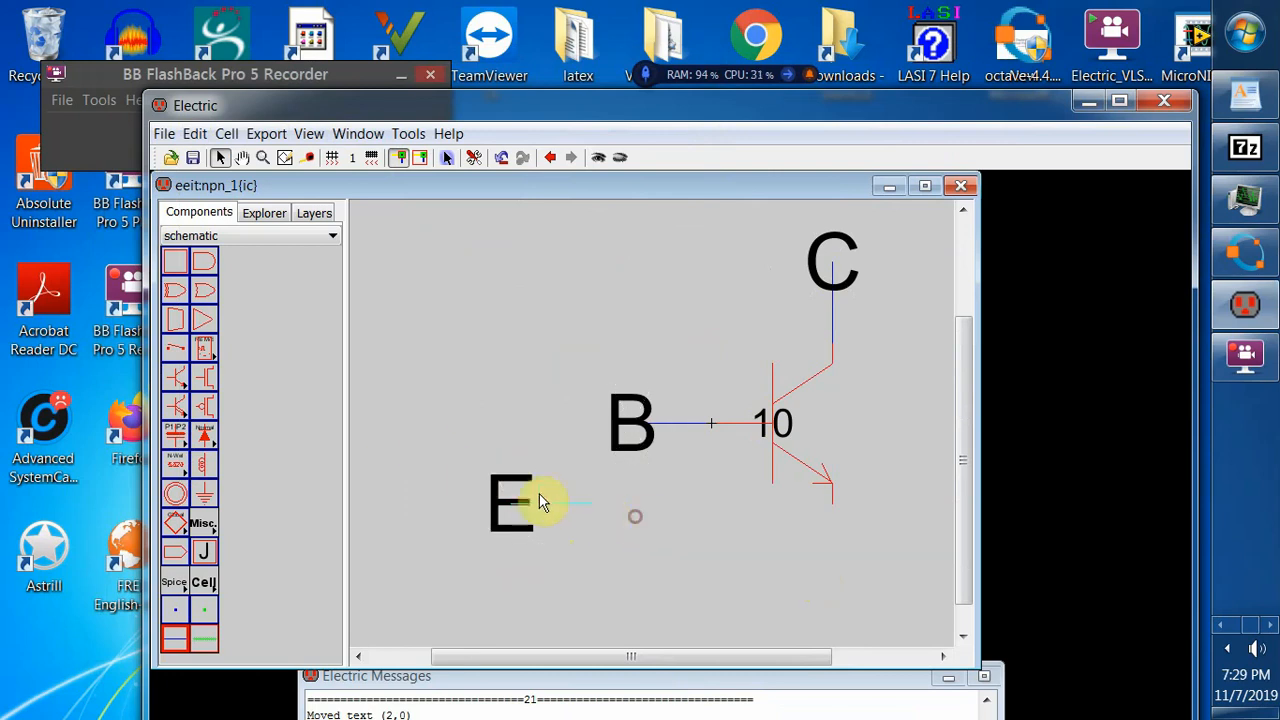
left_click(467, 480)
left_click_drag(461, 460, 590, 545)
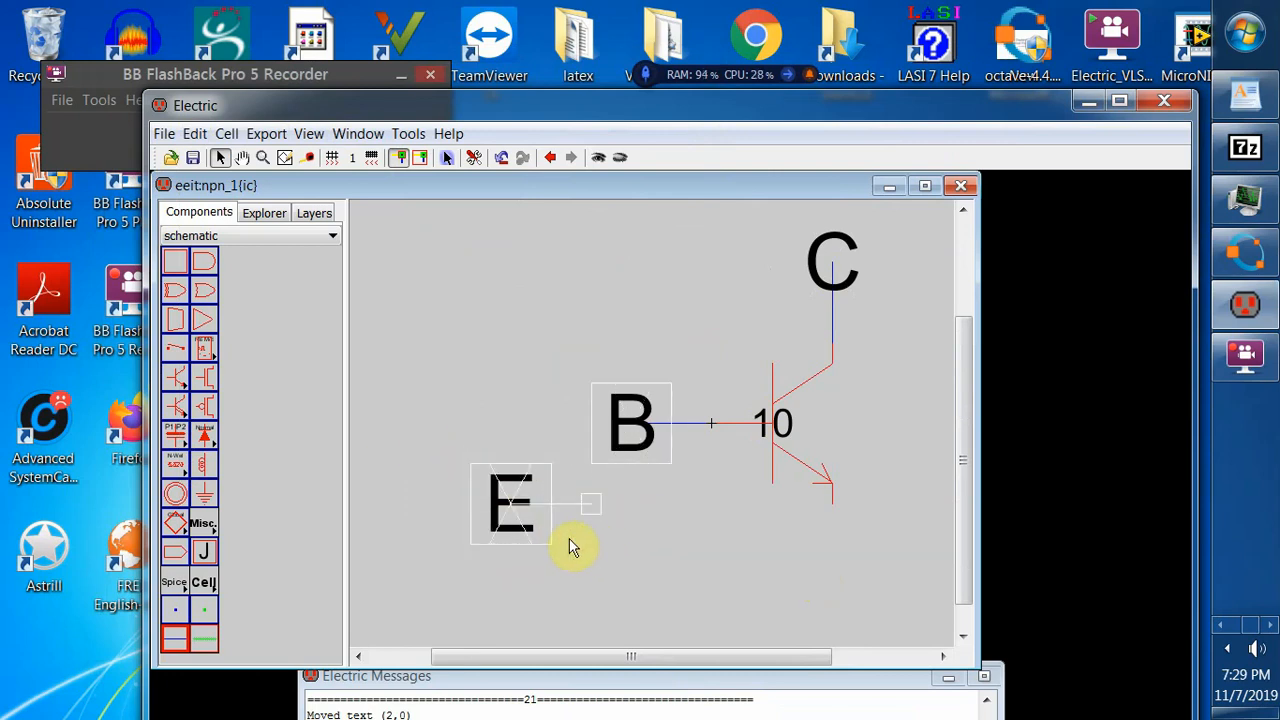
left_click(666, 558)
left_click(484, 512)
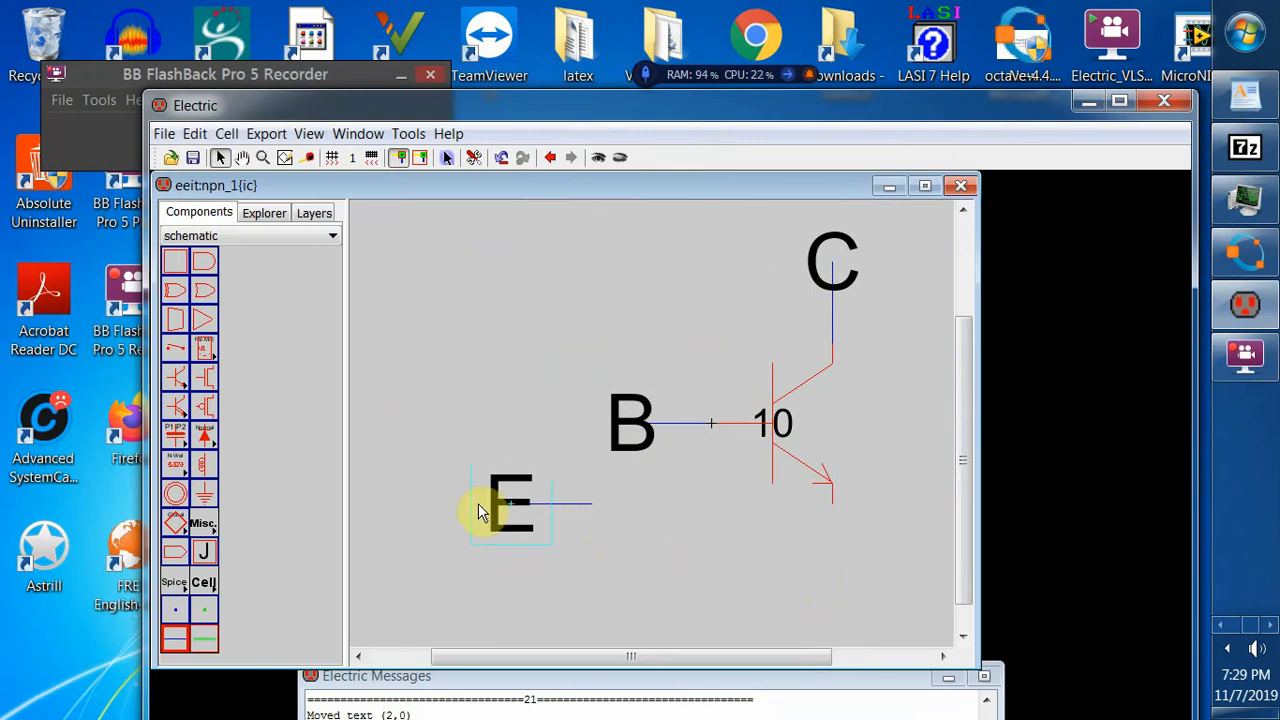
left_click(431, 465)
left_click_drag(431, 468, 592, 550)
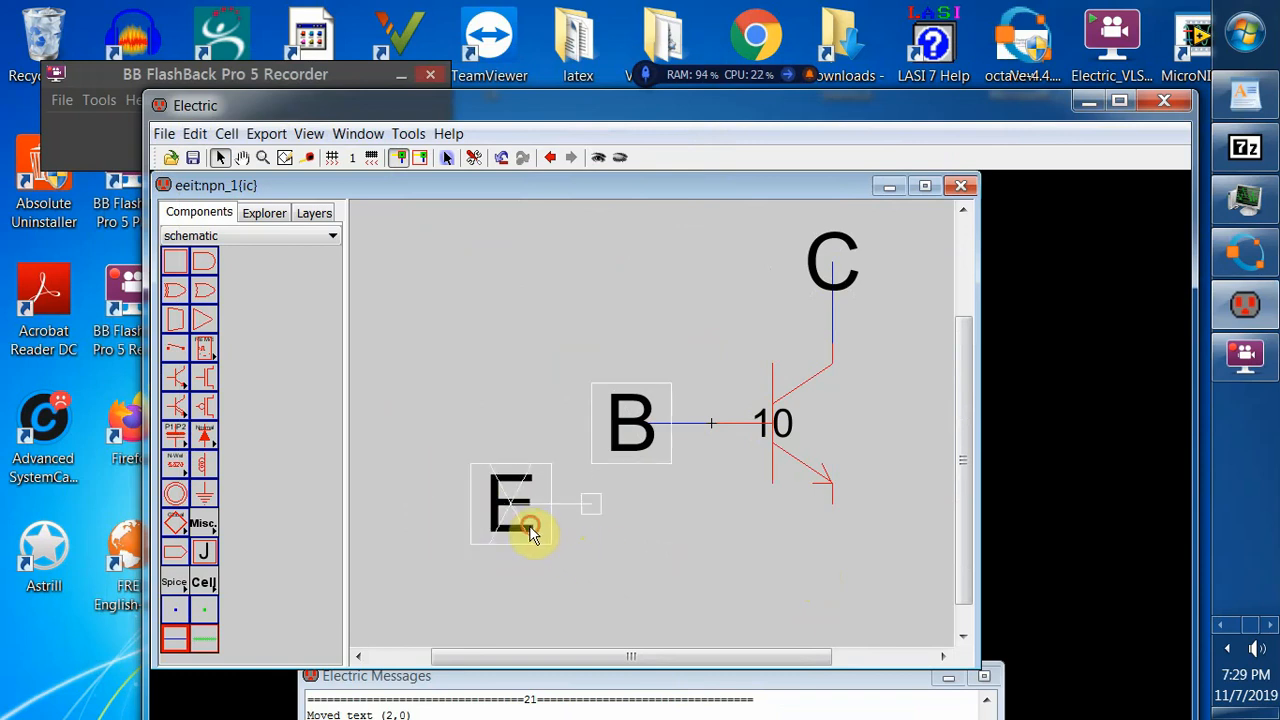
left_click_drag(517, 532, 554, 531)
left_click(194, 136)
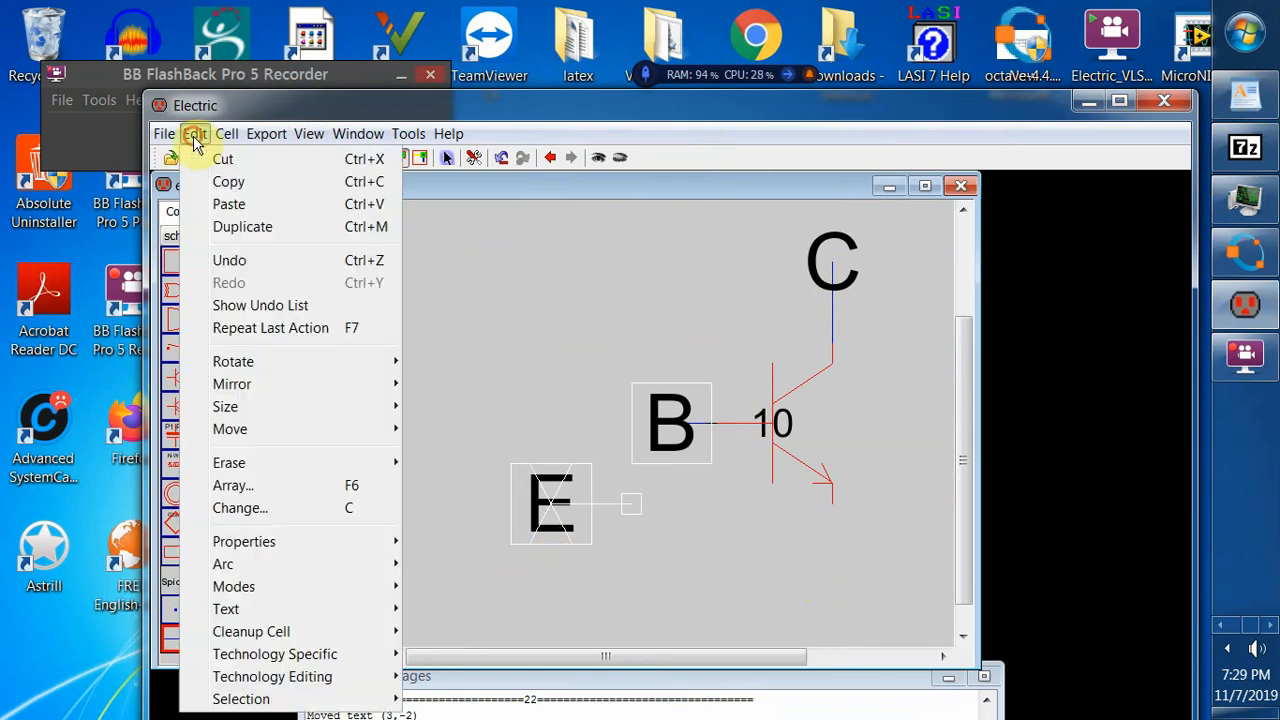
left_click(224, 261)
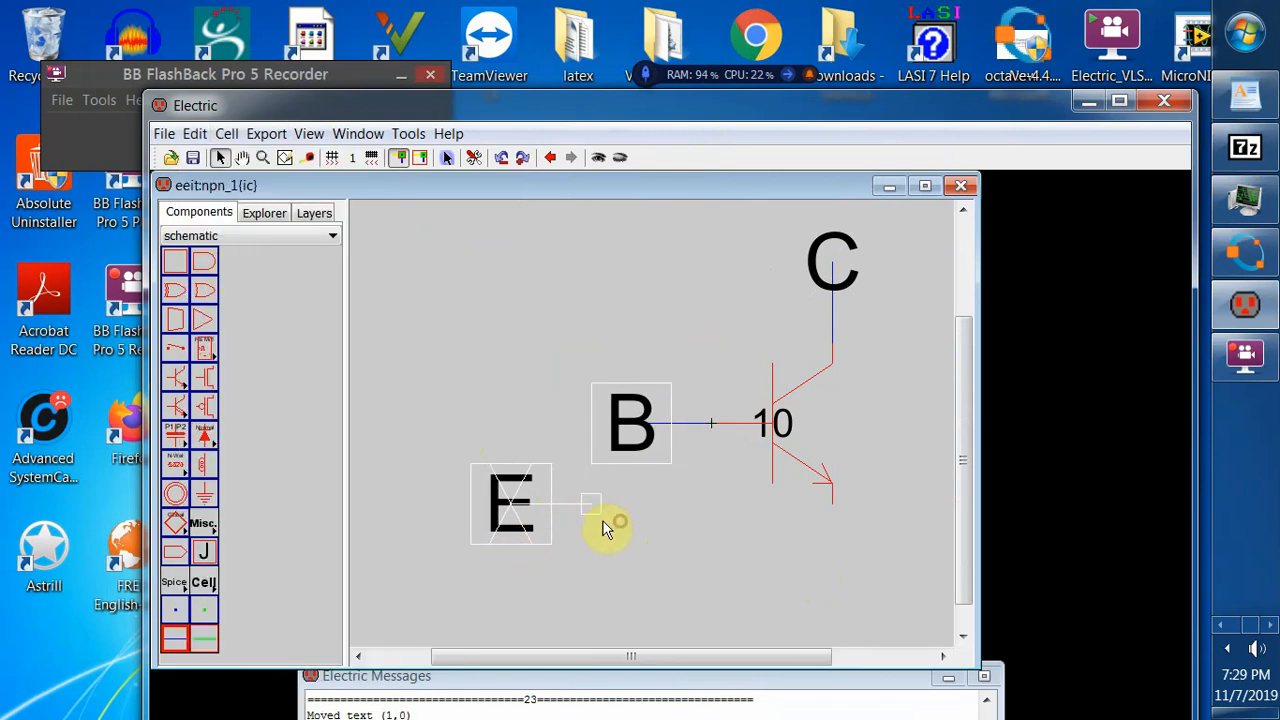
- Shift export E slightly down and left, then rotate it with its lead 90 degrees counterclockwise
left_click(652, 578)
left_click(493, 501)
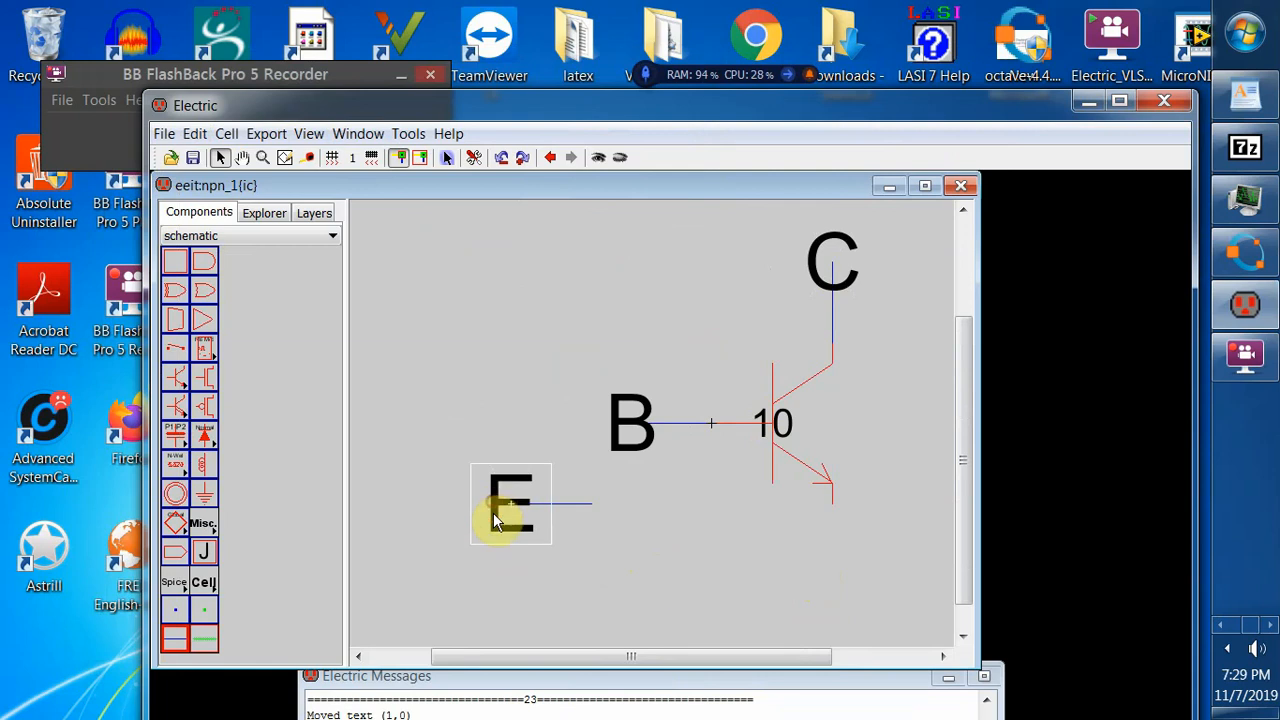
key("ctrl+z")
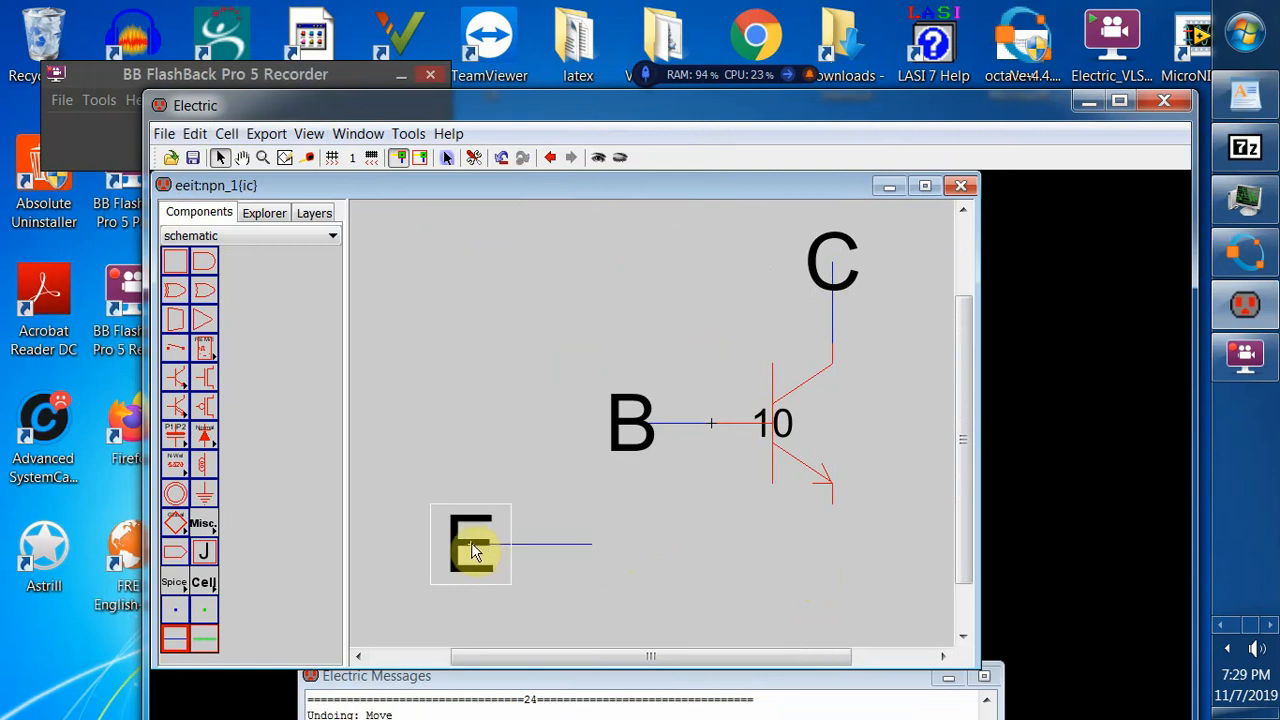
left_click(401, 481)
left_click_drag(409, 493, 600, 597)
left_click(195, 134)
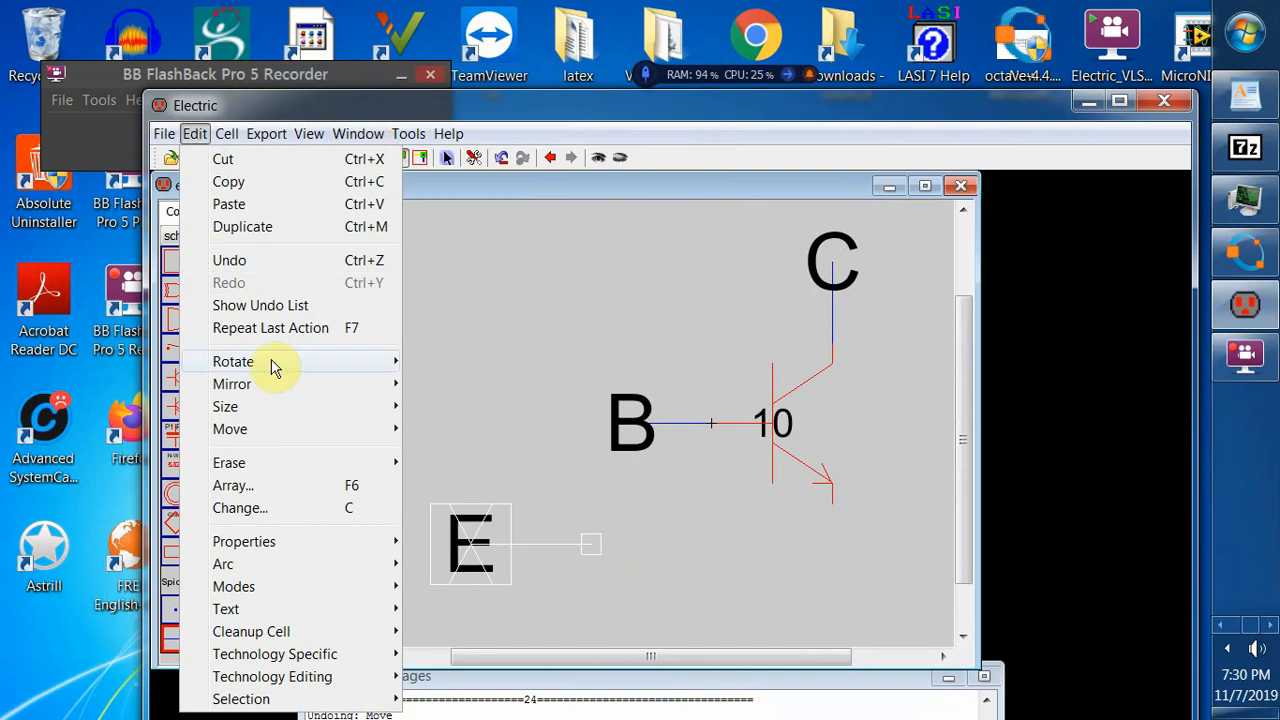
mouse_move(275, 368)
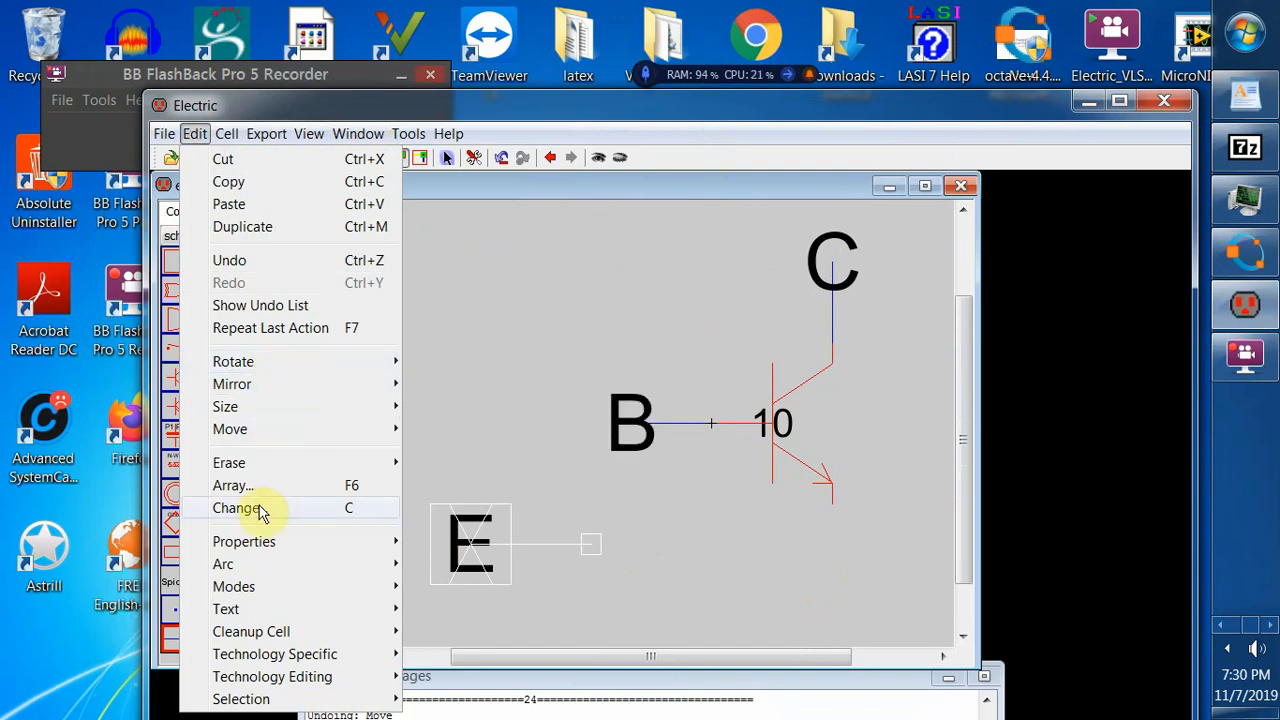
mouse_move(258, 545)
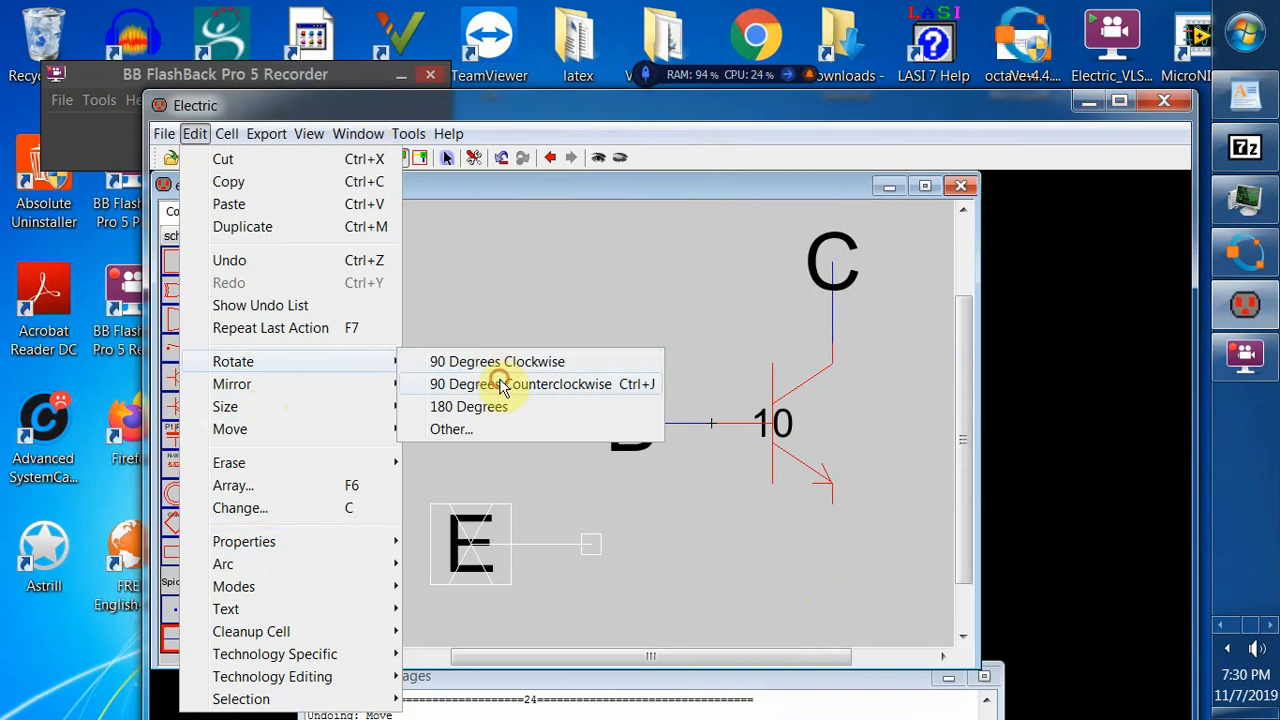
left_click(502, 386)
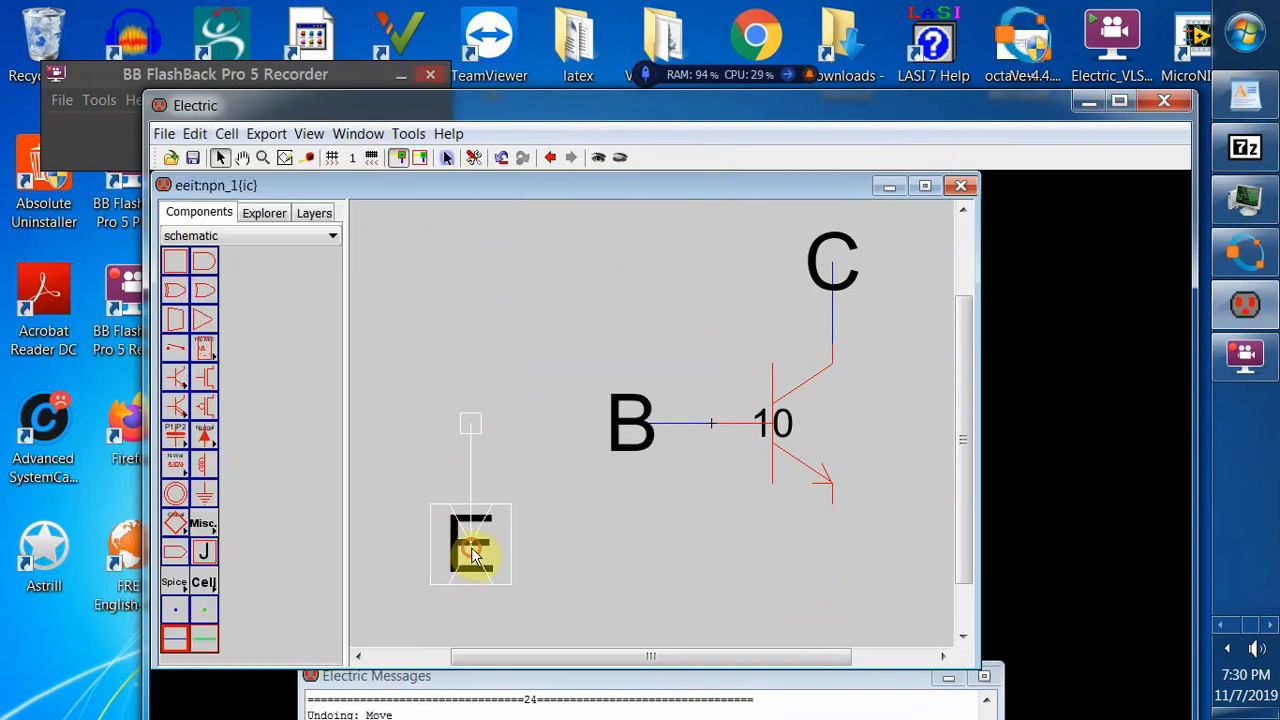
- Move export E with its lead onto the transistor's emitter, then shorten the lead by moving E up 1 unit
left_click_drag(474, 557, 845, 651)
left_click(968, 600)
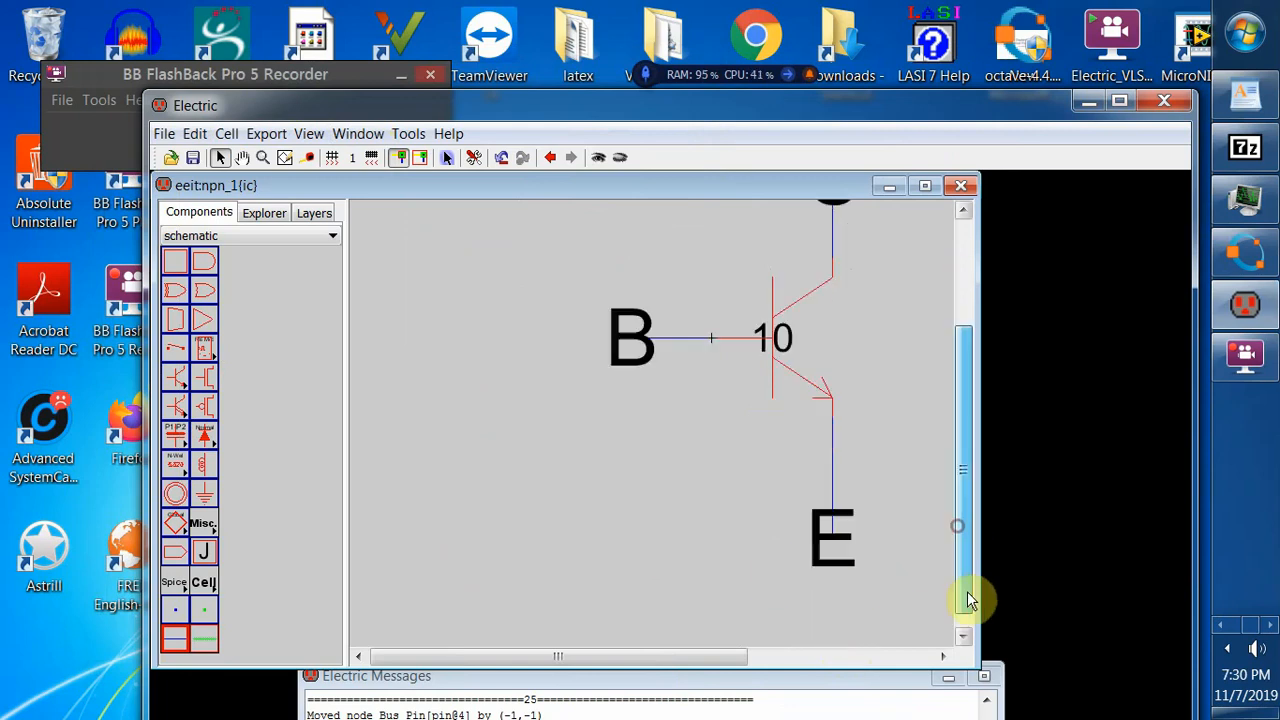
left_click_drag(968, 592, 968, 600)
left_click_drag(842, 540, 842, 490)
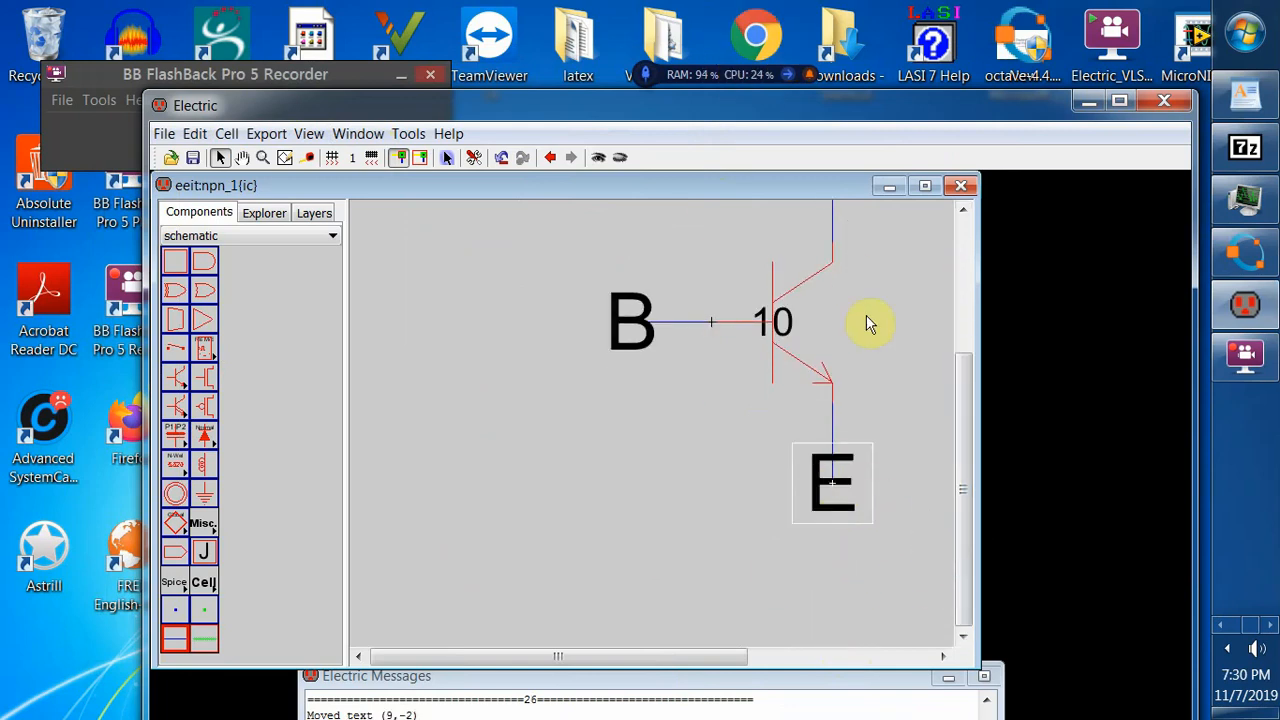
left_click_drag(955, 414, 982, 350)
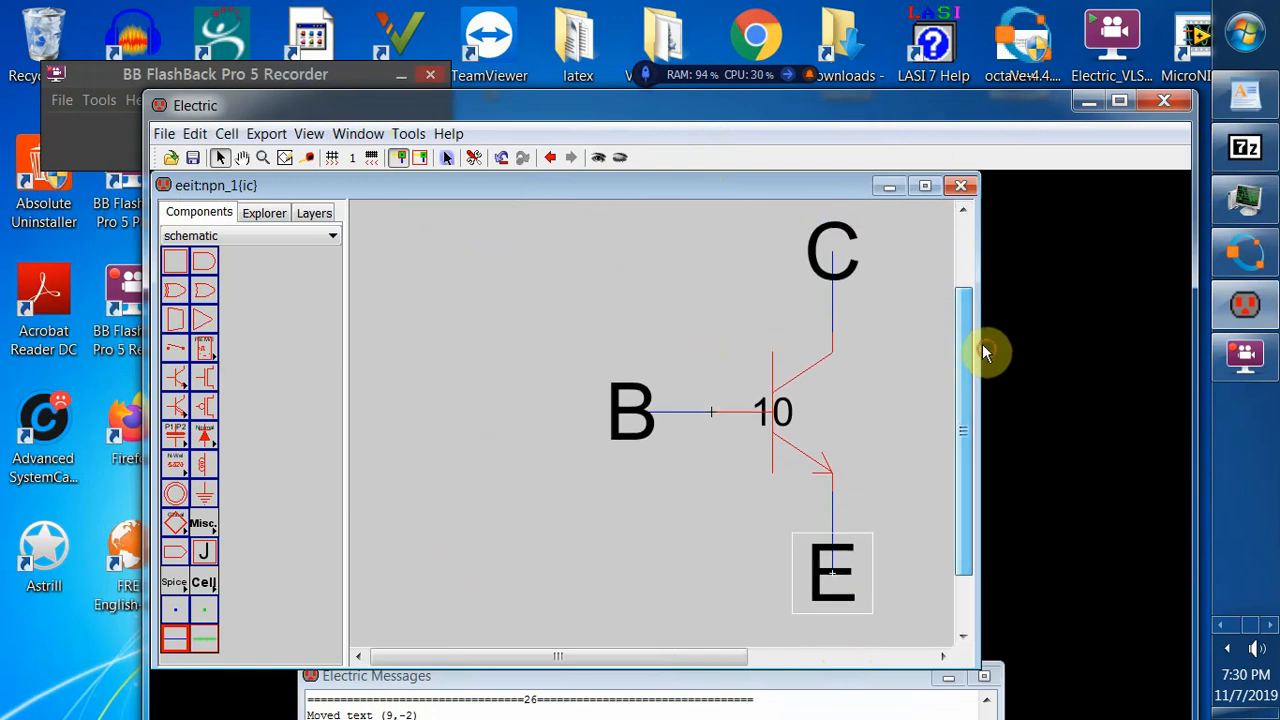
- Deselect export E and save the eeit library
left_click(194, 158)
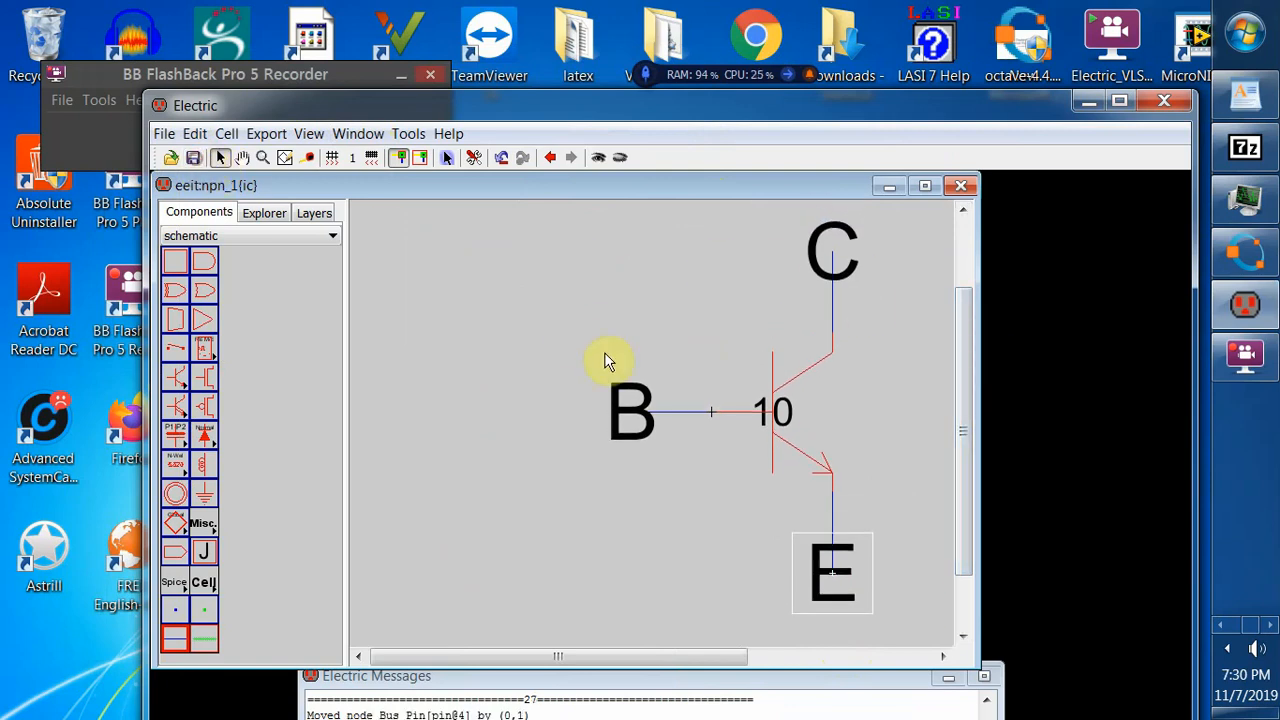
left_click(502, 342)
left_click(193, 157)
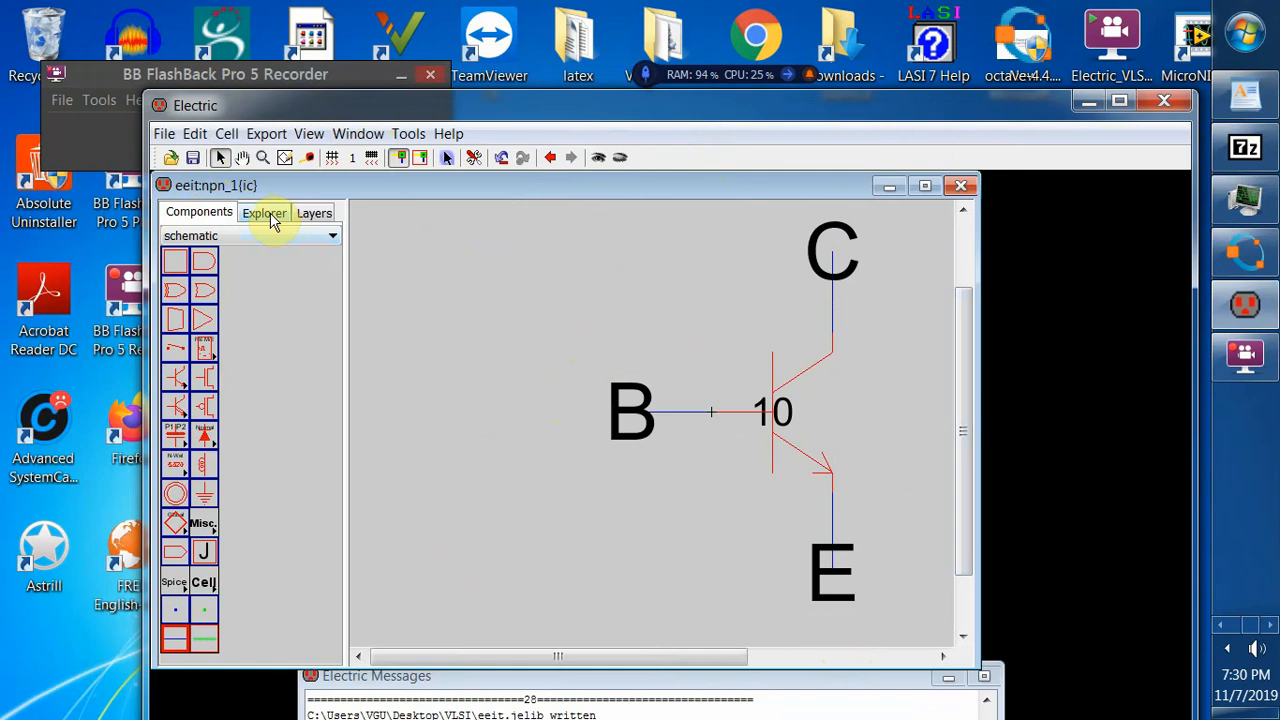
left_click(809, 263)
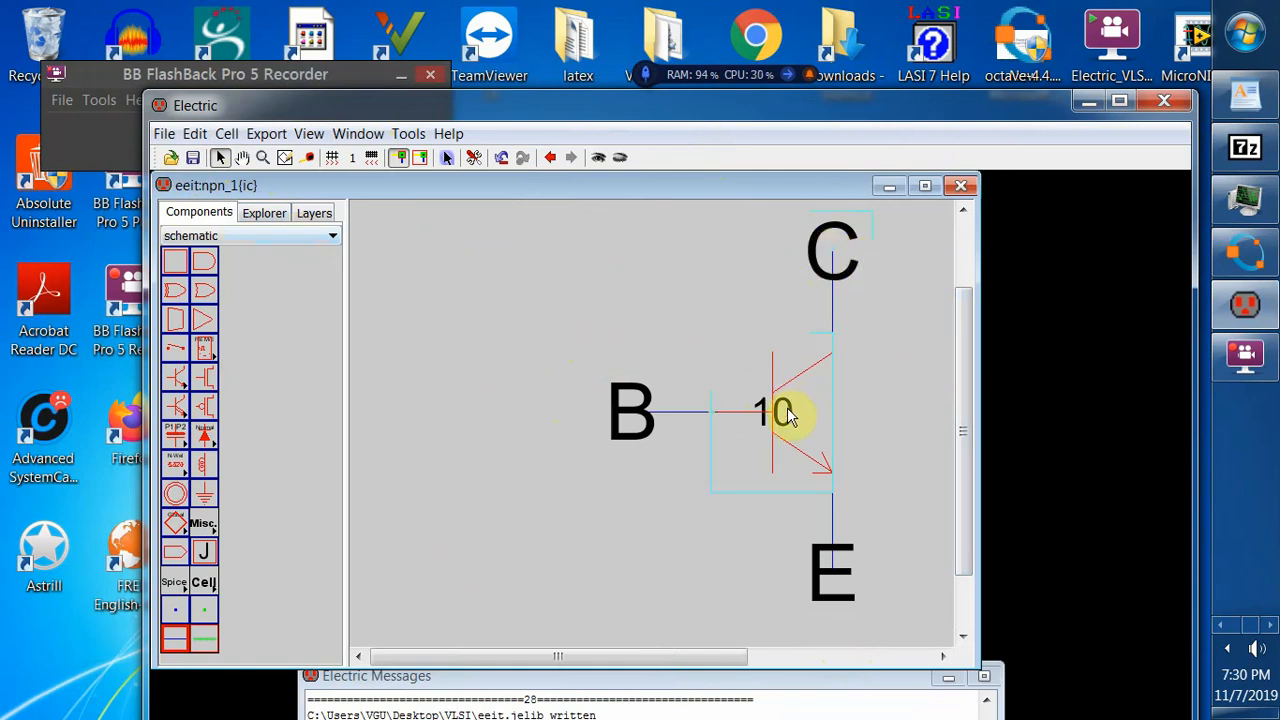
left_click(918, 535)
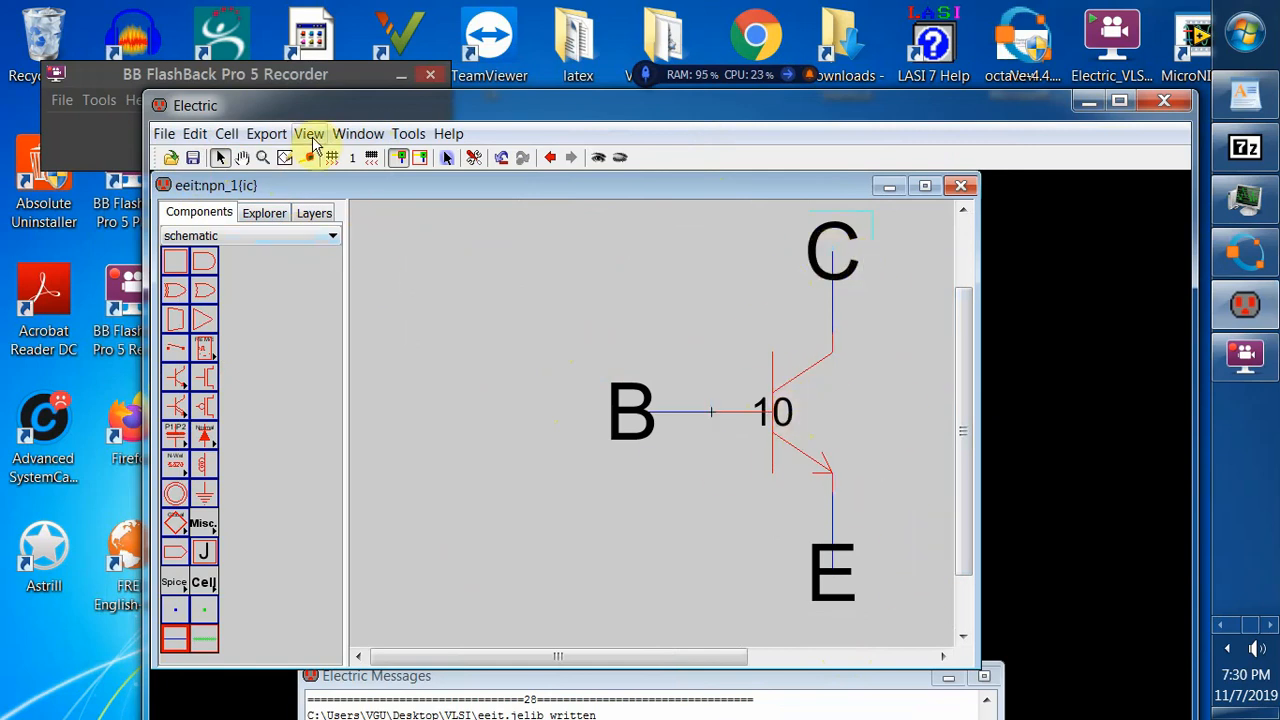
left_click(772, 431)
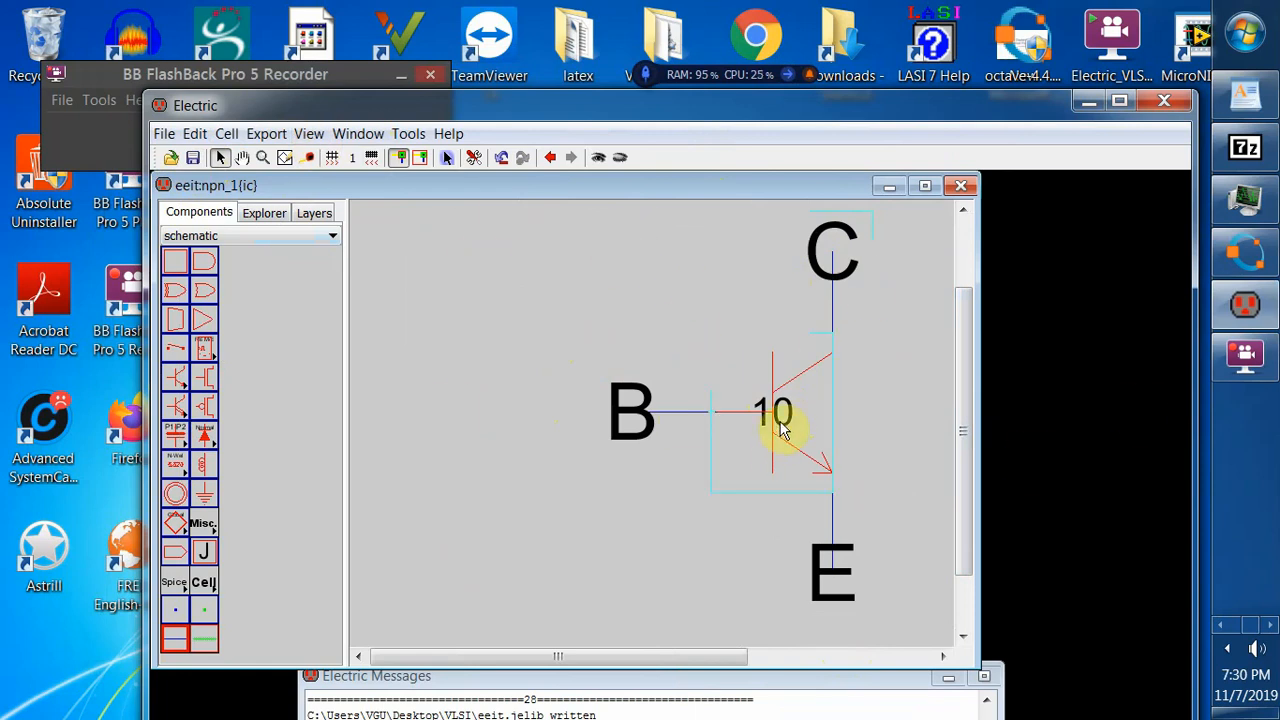
left_click(857, 450)
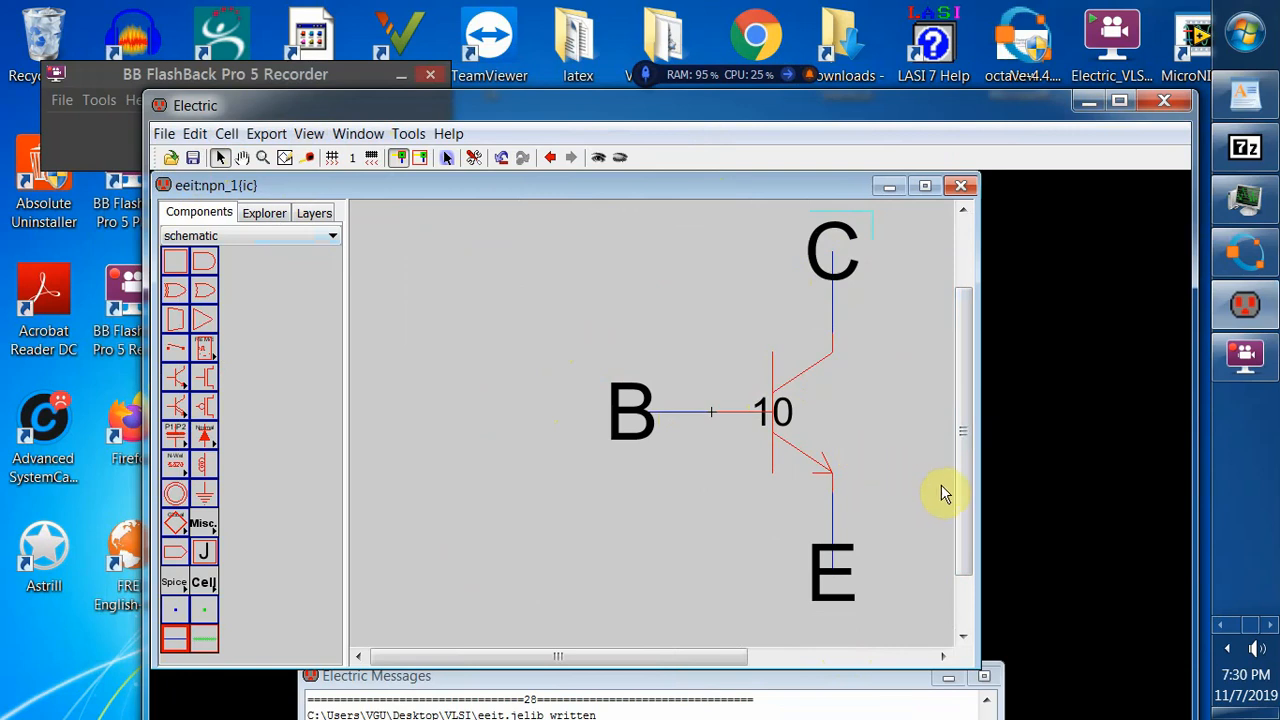
- Add an HSpice template to the npn_1 icon cell and move its text below export E
left_click_drag(962, 528, 960, 600)
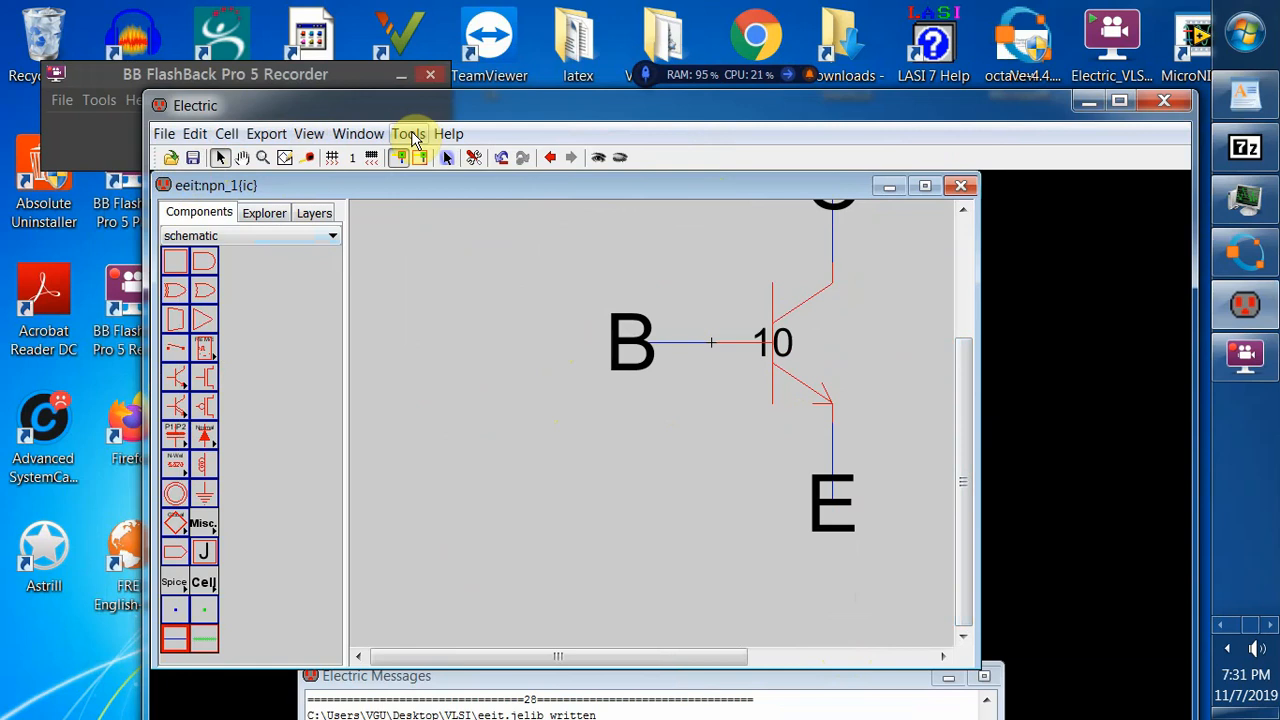
left_click(410, 136)
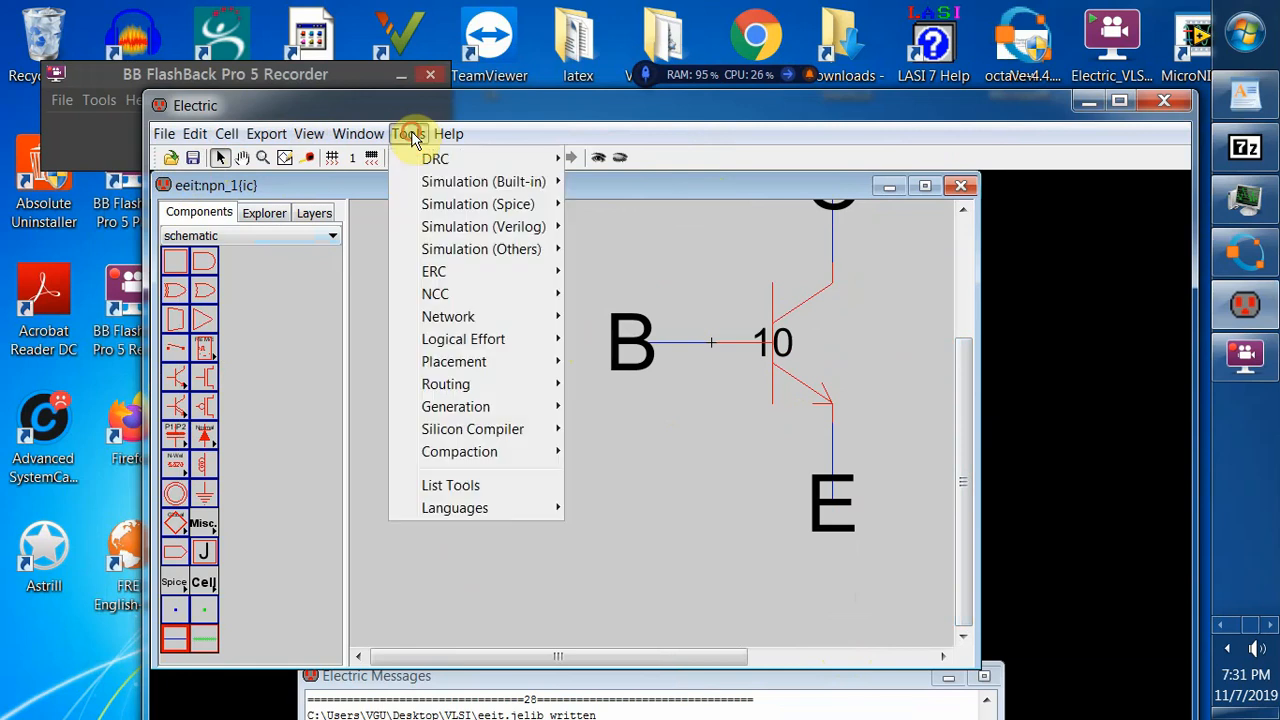
mouse_move(545, 214)
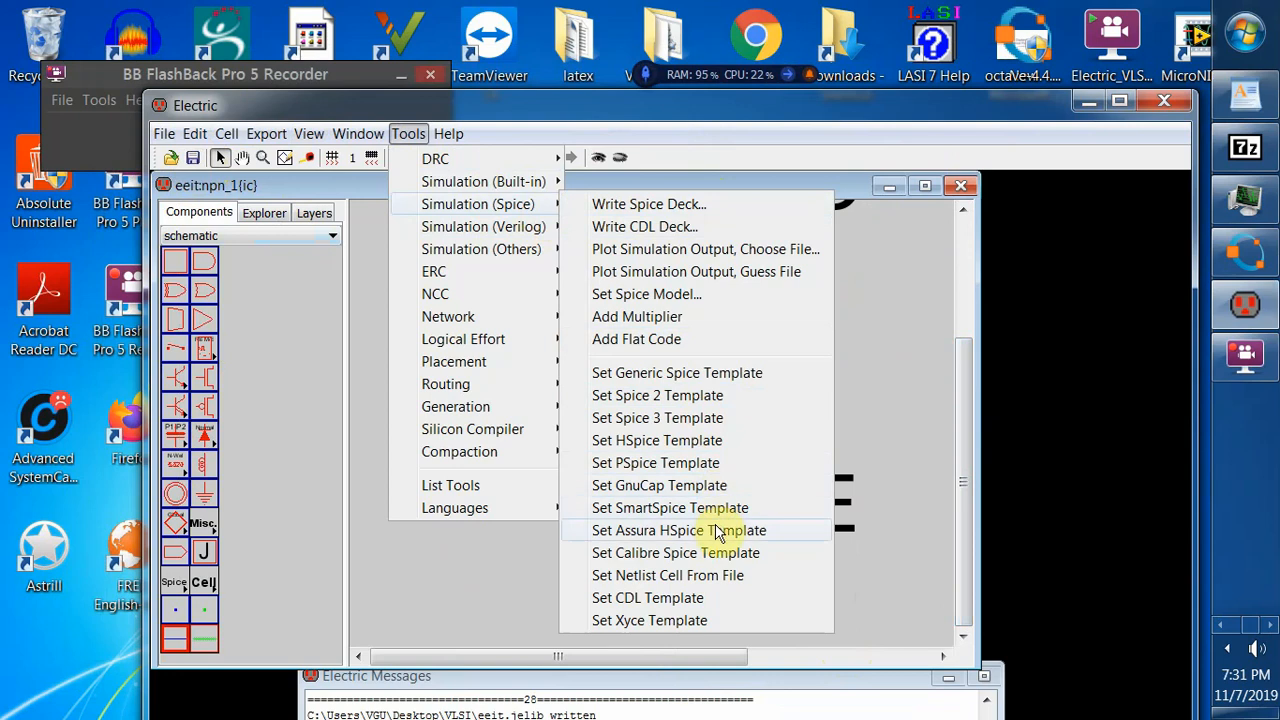
left_click(677, 441)
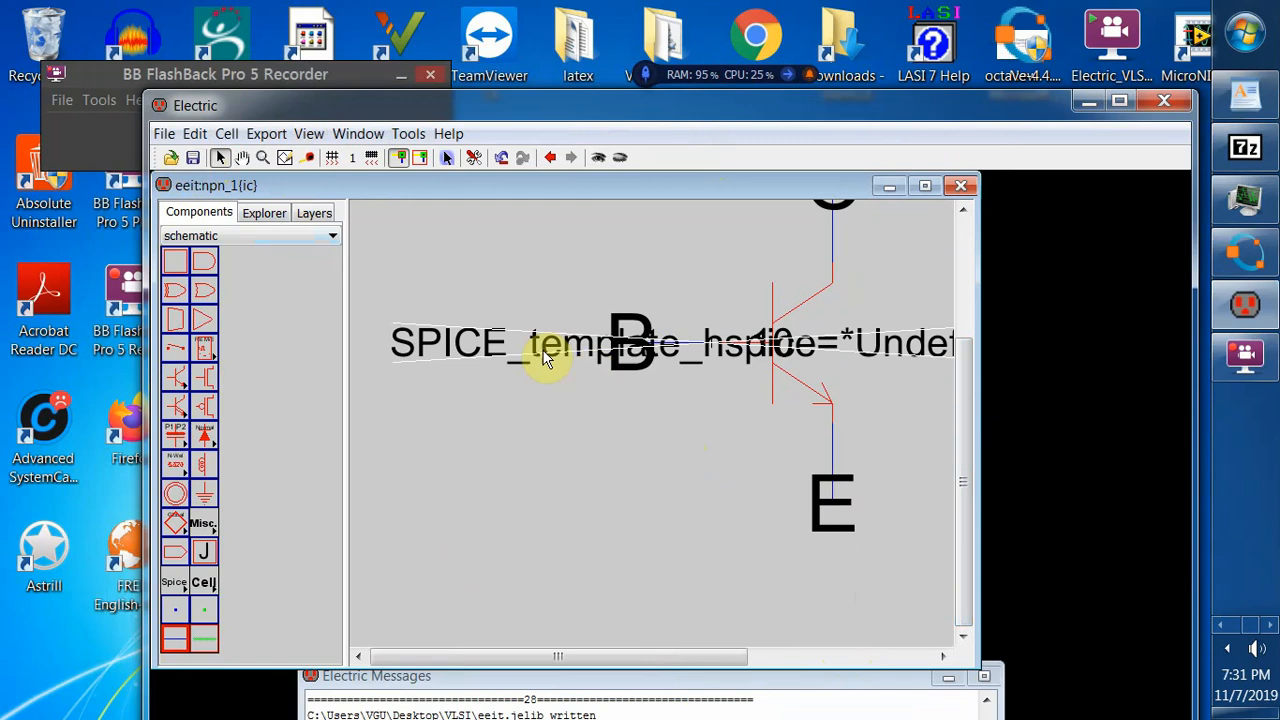
left_click_drag(445, 515, 475, 590)
left_click_drag(677, 656, 896, 660)
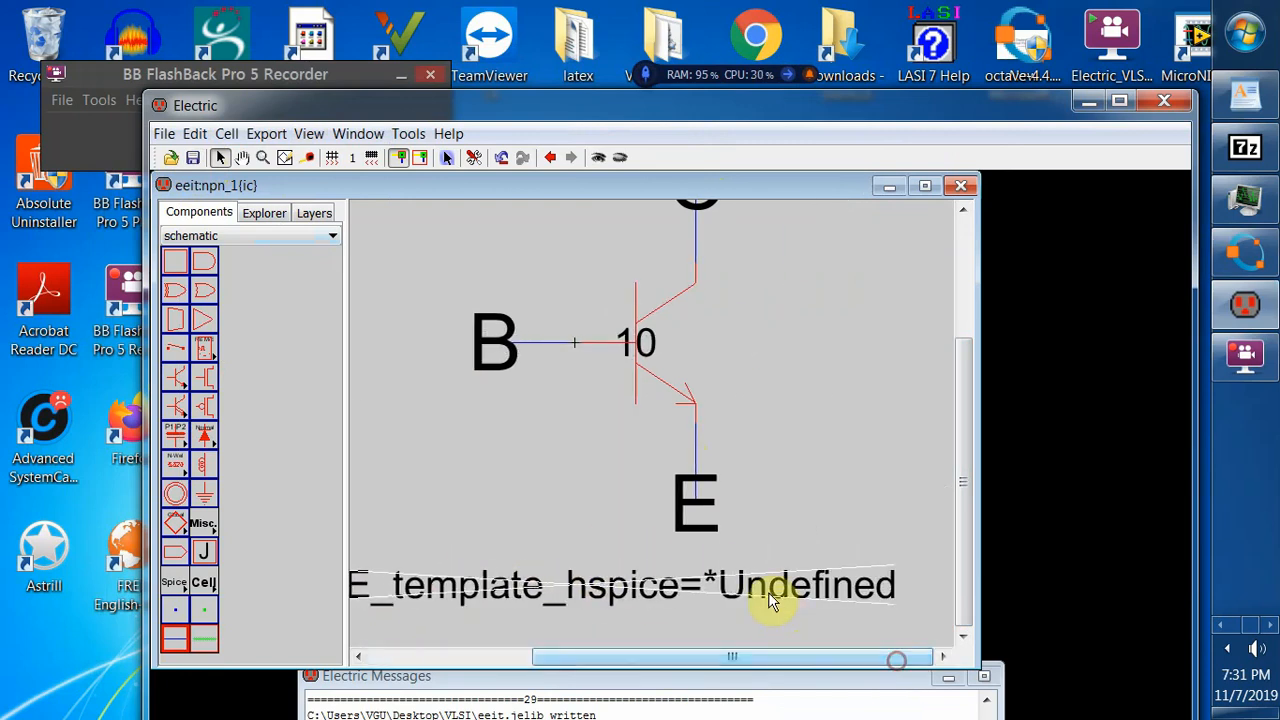
- Set the HSpice template text to "Q$(node_name) $(C) $(B) $(E) npn53wDN" in its properties and apply it
left_click(195, 136)
mouse_move(308, 550)
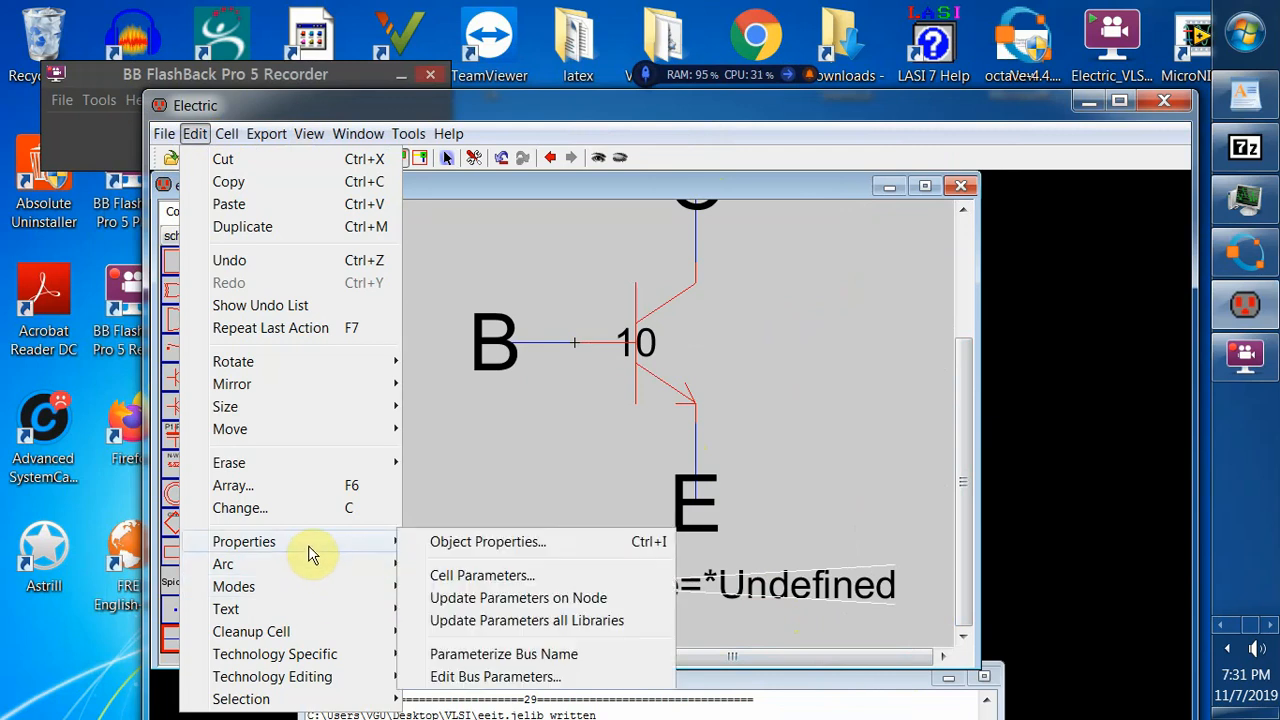
left_click(495, 545)
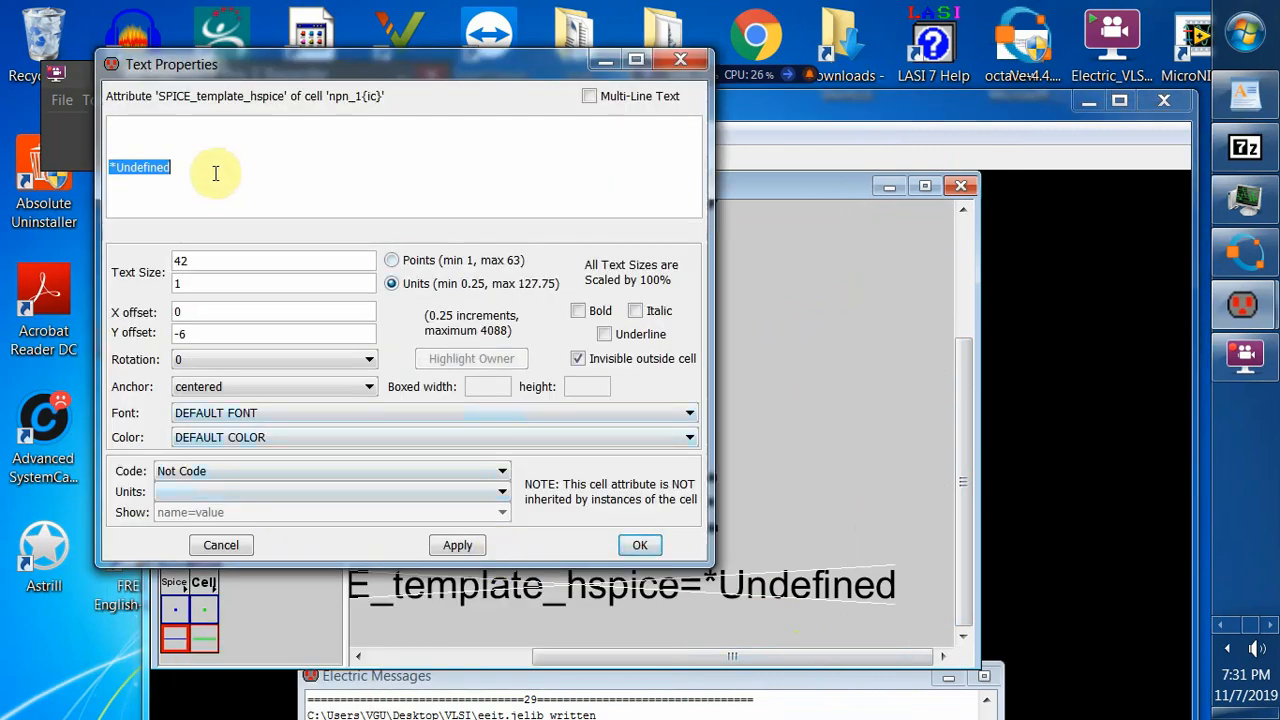
key("BackSpace")
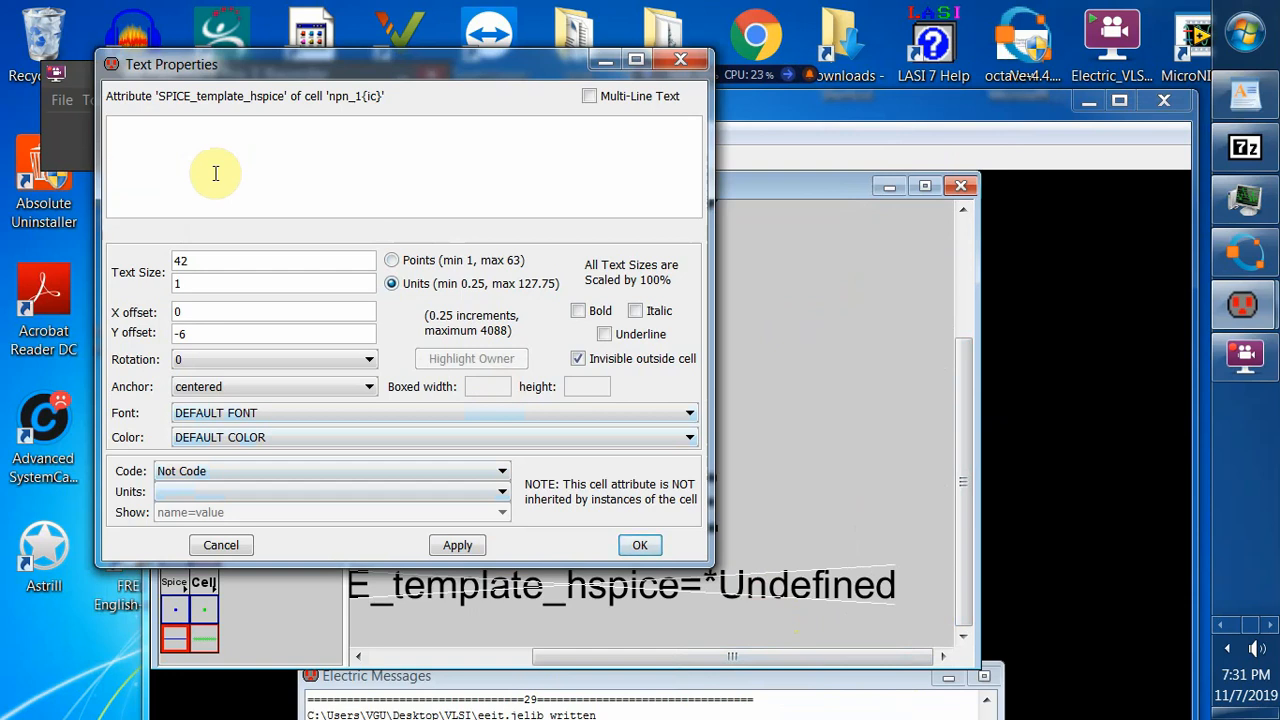
type("Q")
type("x")
type("x")
type("(")
key("BackSpace")
key("BackSpace")
key("BackSpace")
key("BackSpace")
type("$(node_name) $(c")
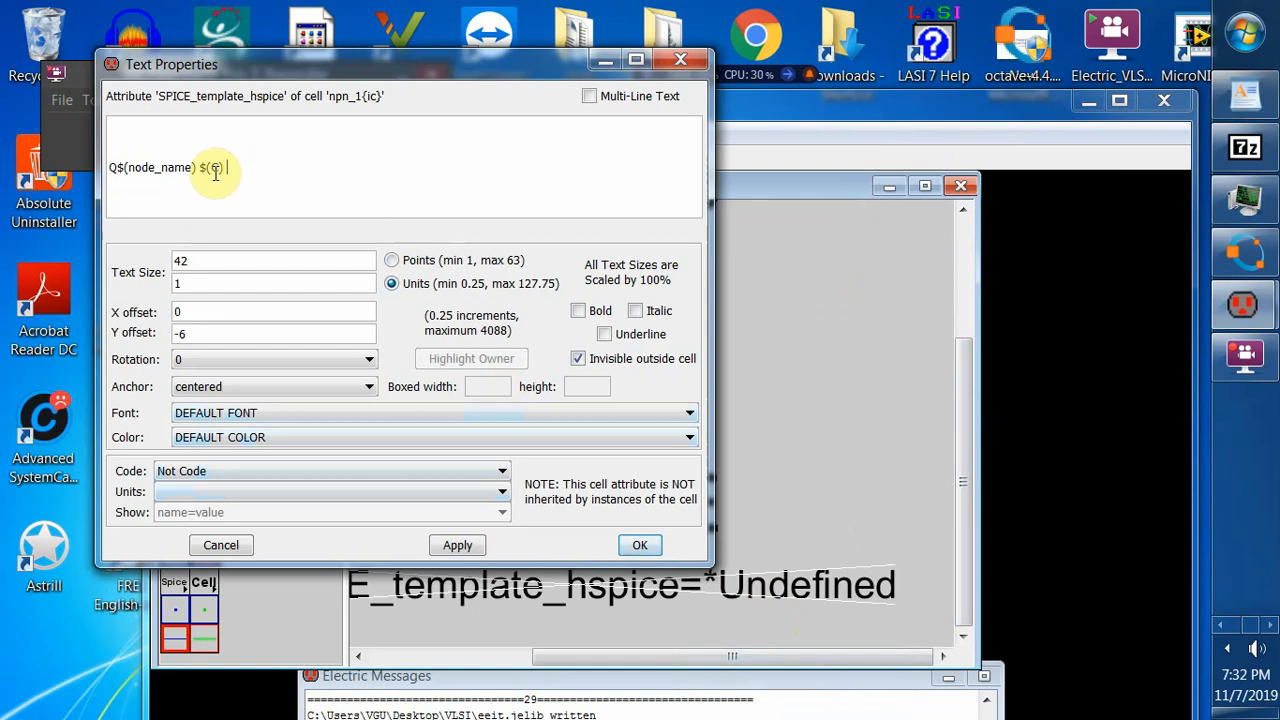
type(") $(B) $(E) npn53")
type("wD")
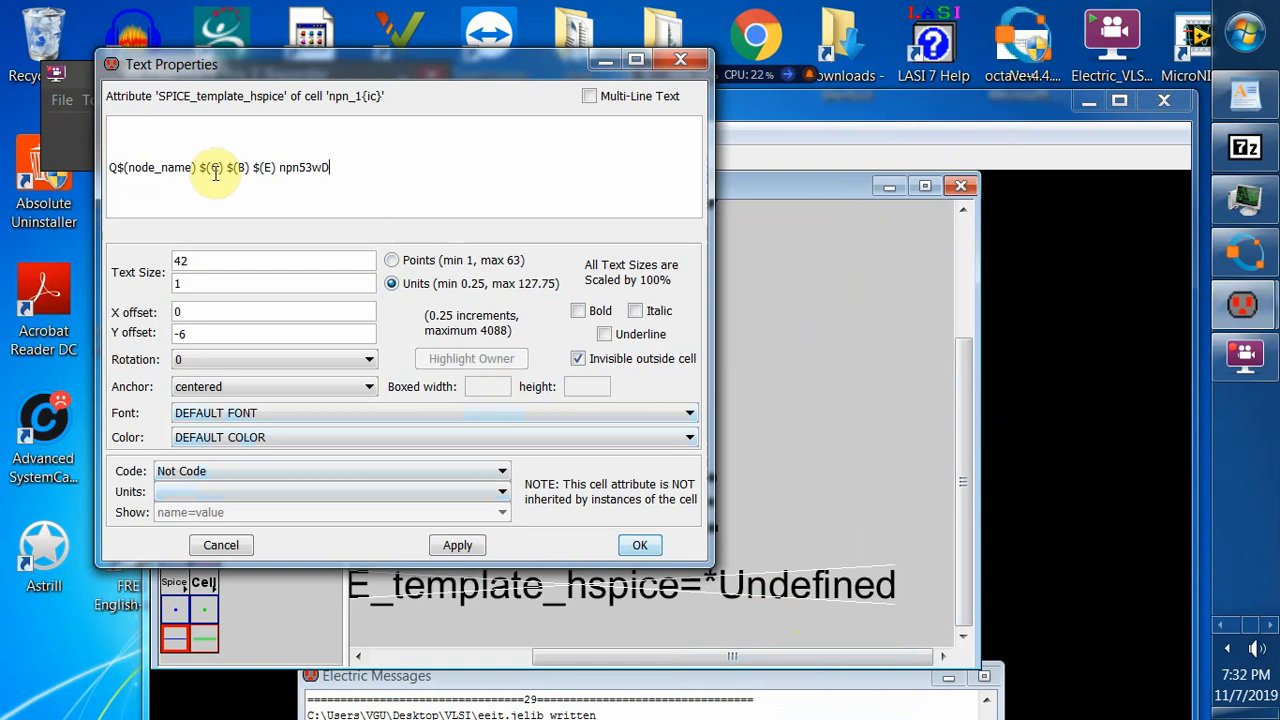
type("N")
left_click(458, 546)
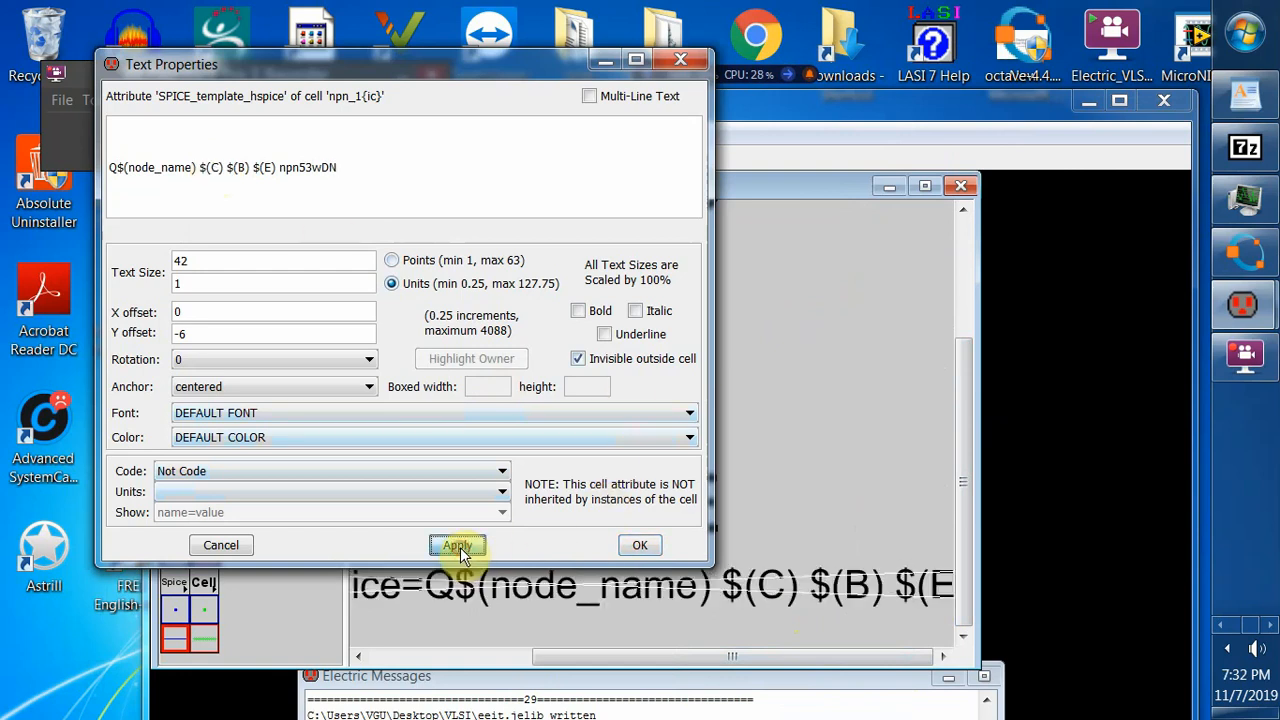
- Save the eeit library and move the HSpice template text to the right of the transistor symbol, level with its emitter
left_click(641, 546)
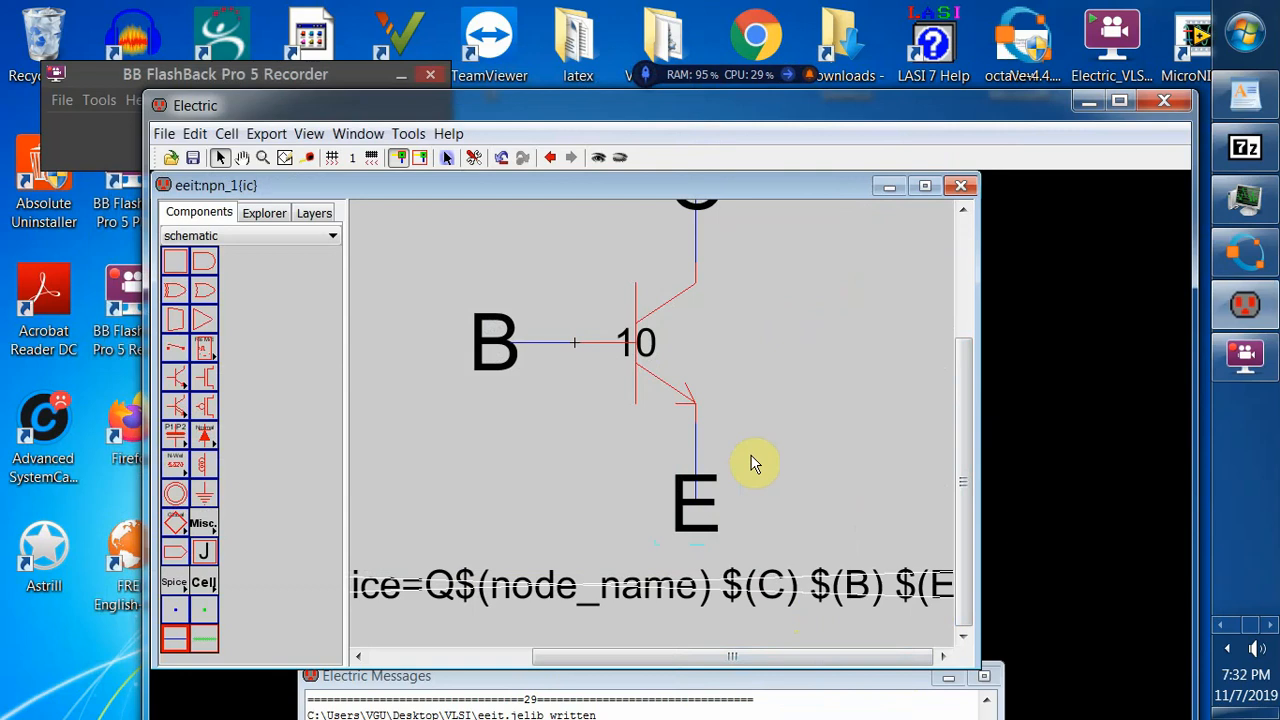
left_click(192, 158)
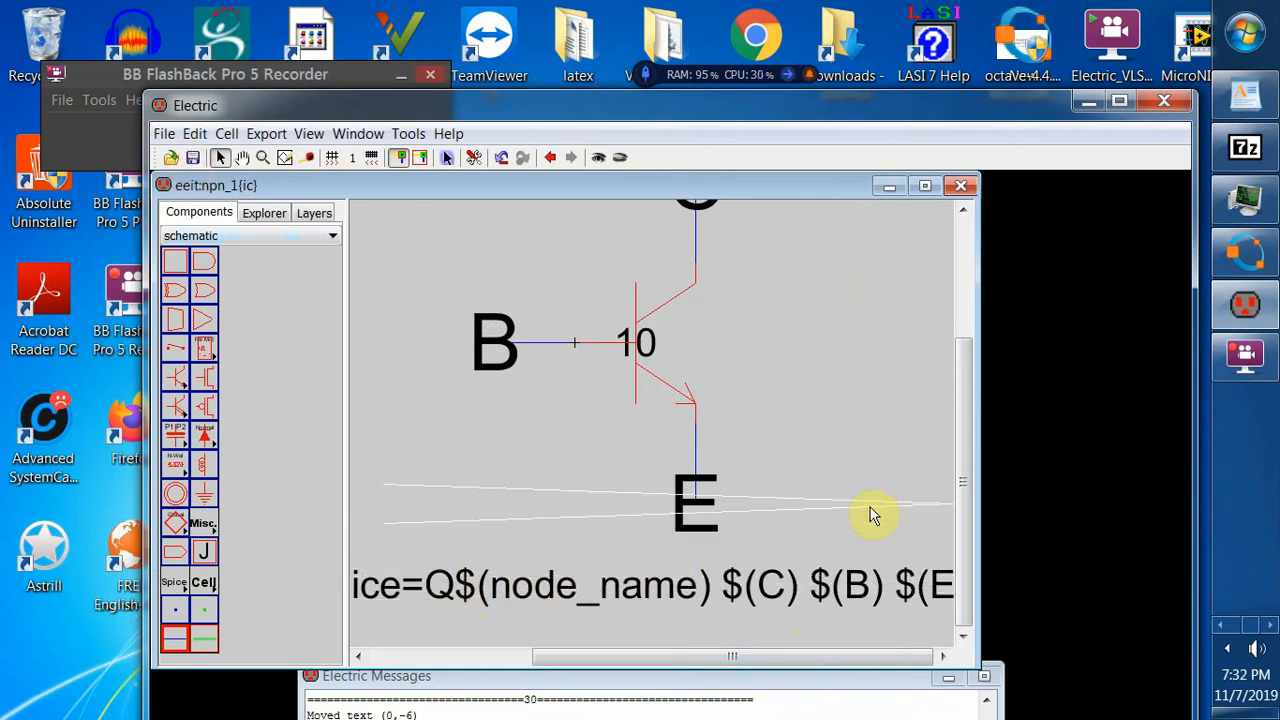
left_click_drag(870, 507, 893, 486)
left_click_drag(757, 505, 929, 409)
left_click_drag(831, 389, 931, 389)
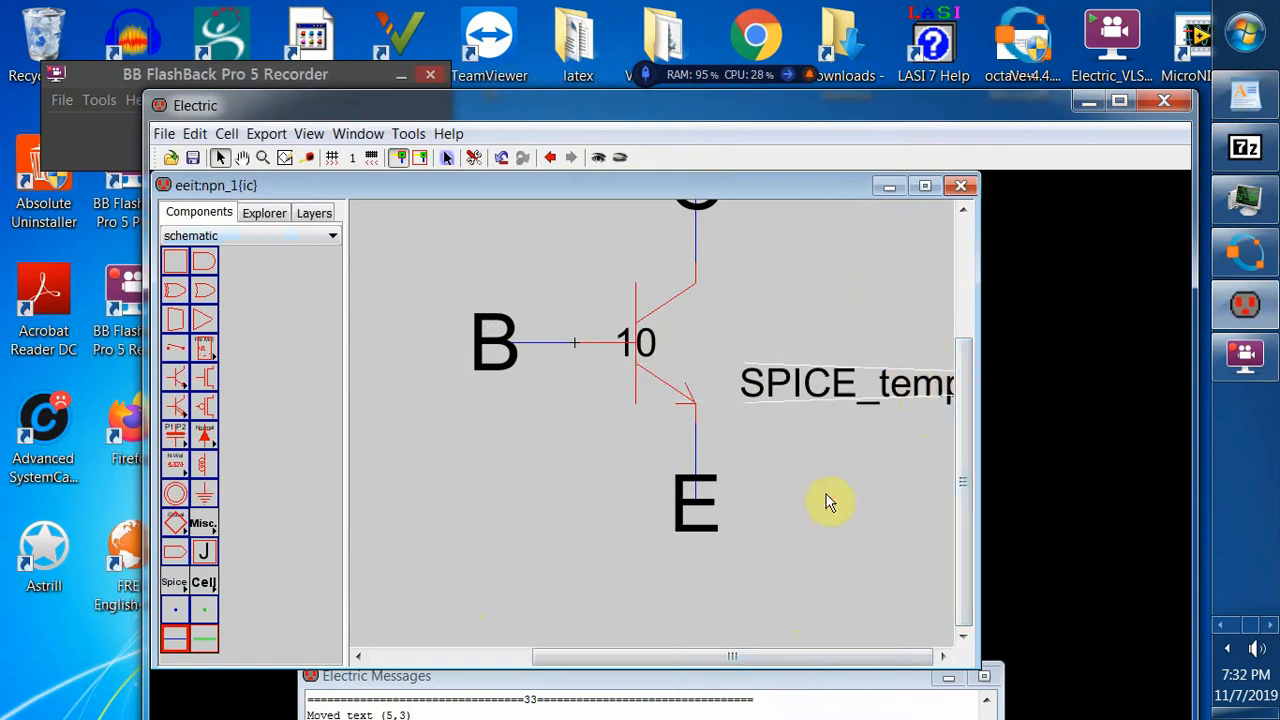
left_click_drag(826, 500, 777, 443)
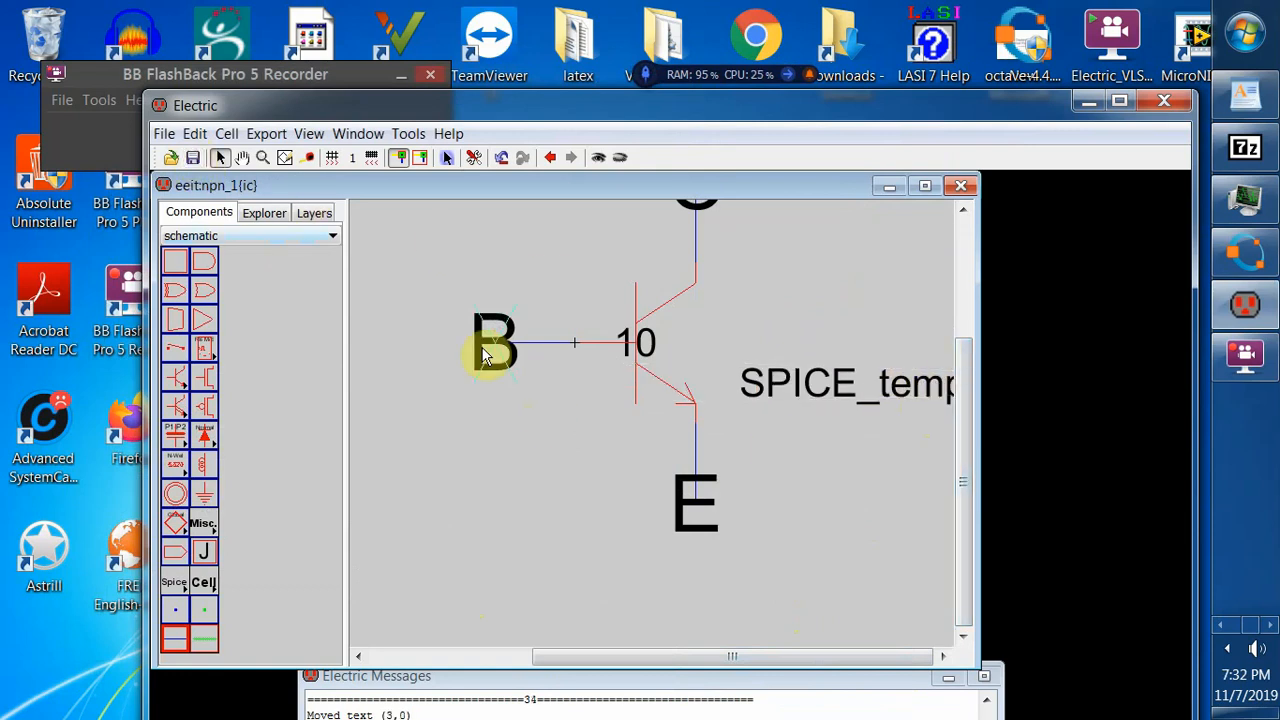
- Look at the npn_1 schematic view, return to the npn_1 icon view and save the eeit library
left_click(265, 213)
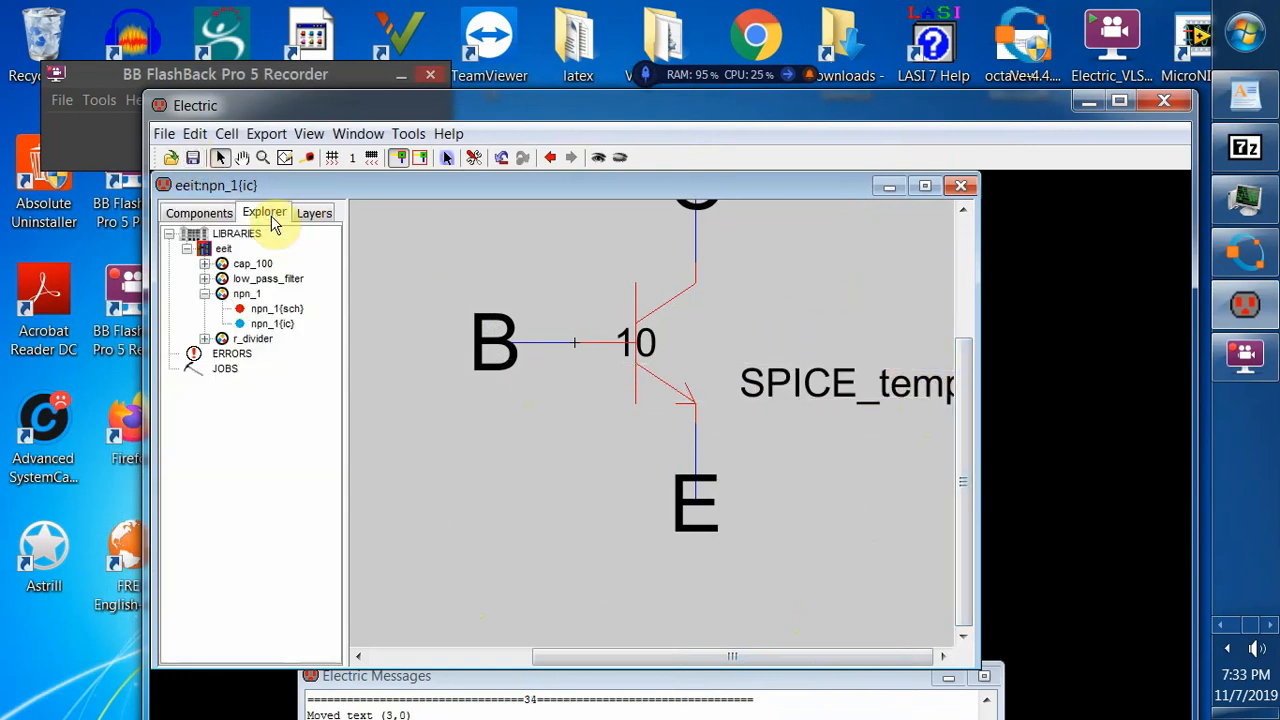
double_click(287, 313)
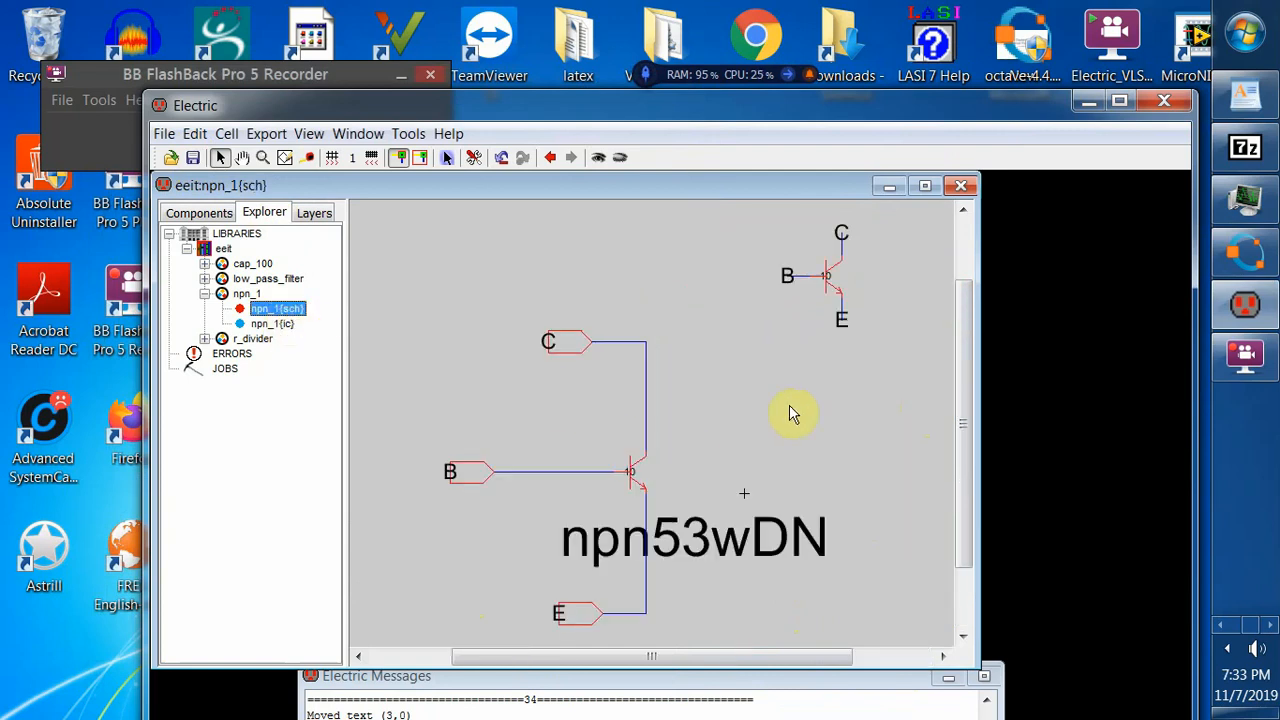
left_click(284, 326)
double_click(284, 326)
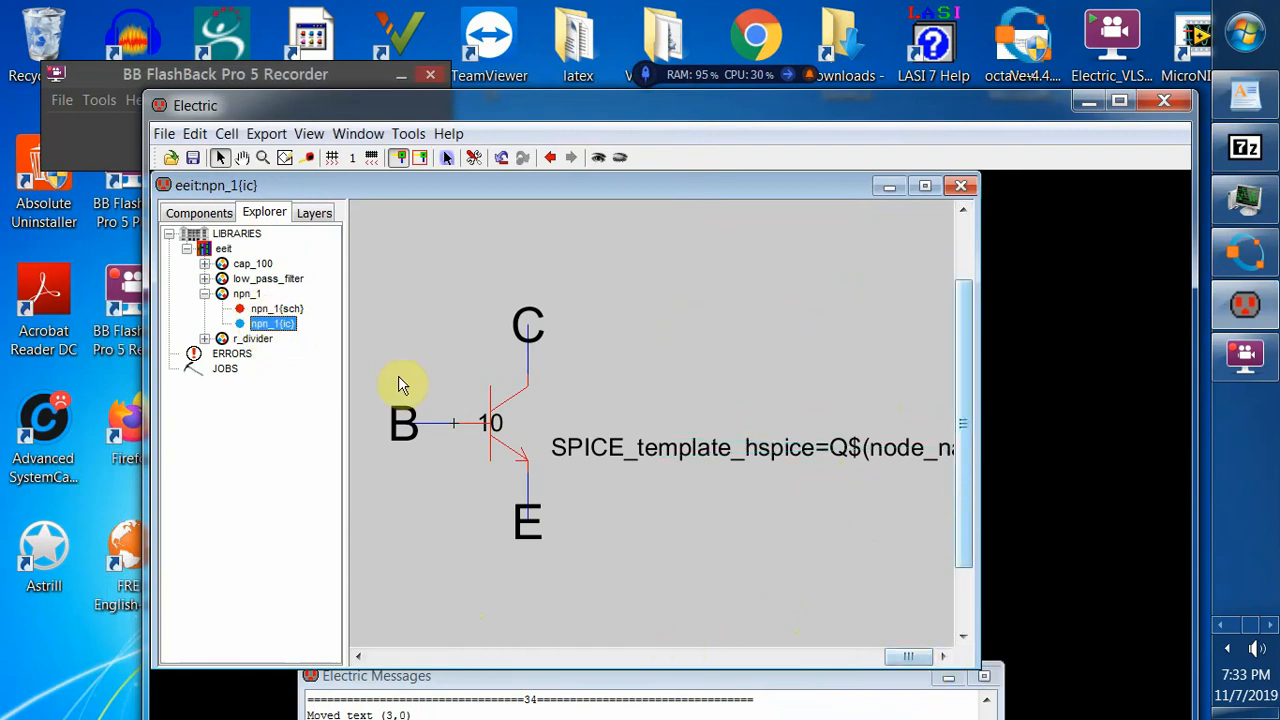
left_click(192, 158)
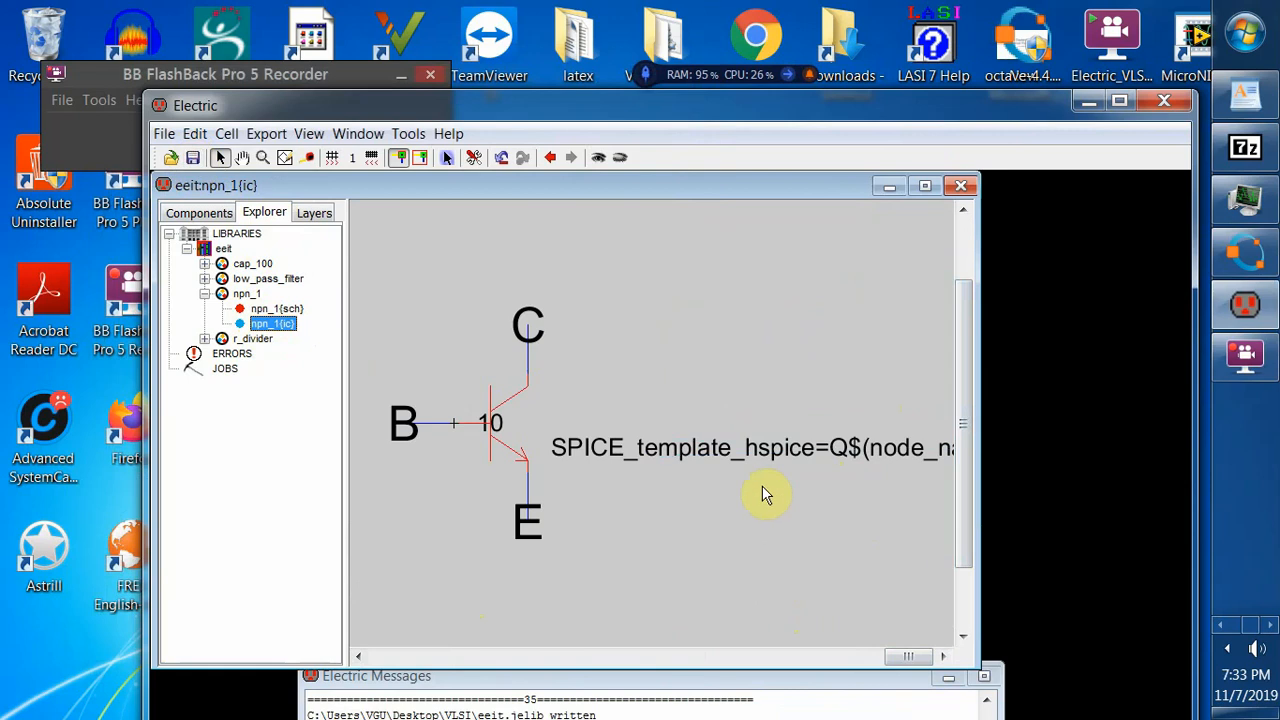
- Create a new schematic cell named CE_amp in the eeit library
left_click(284, 311)
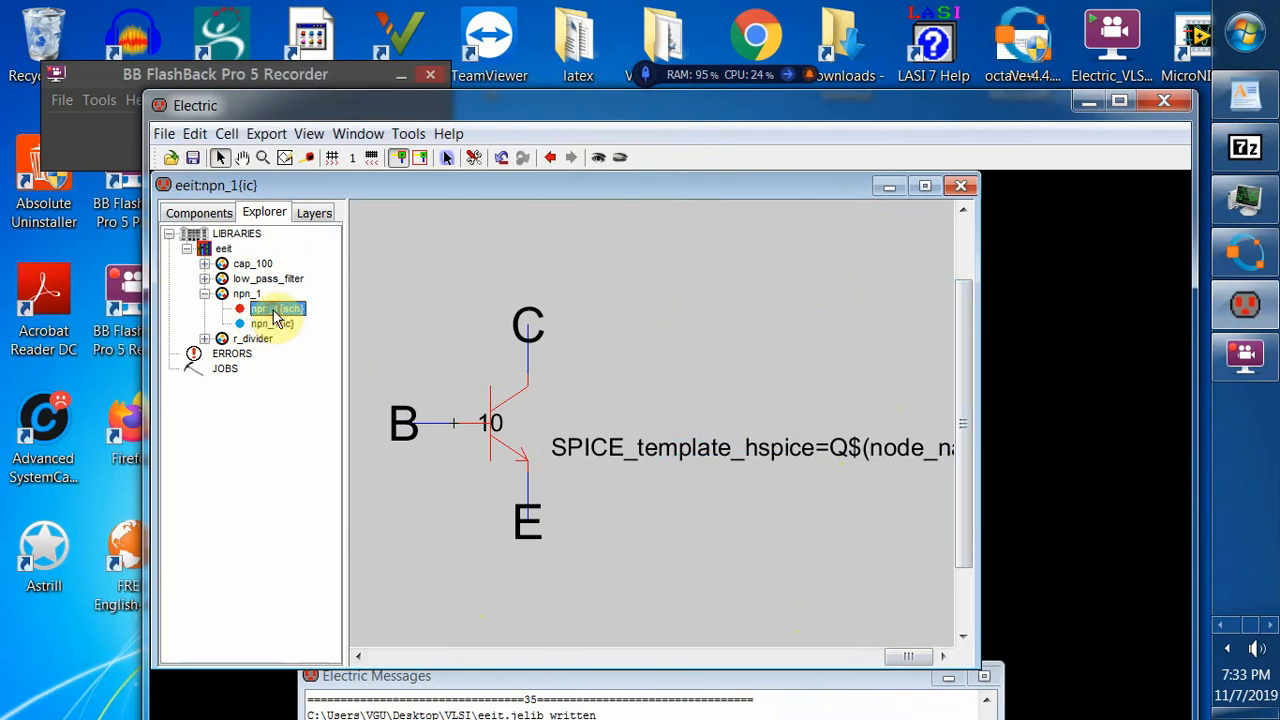
left_click(205, 293)
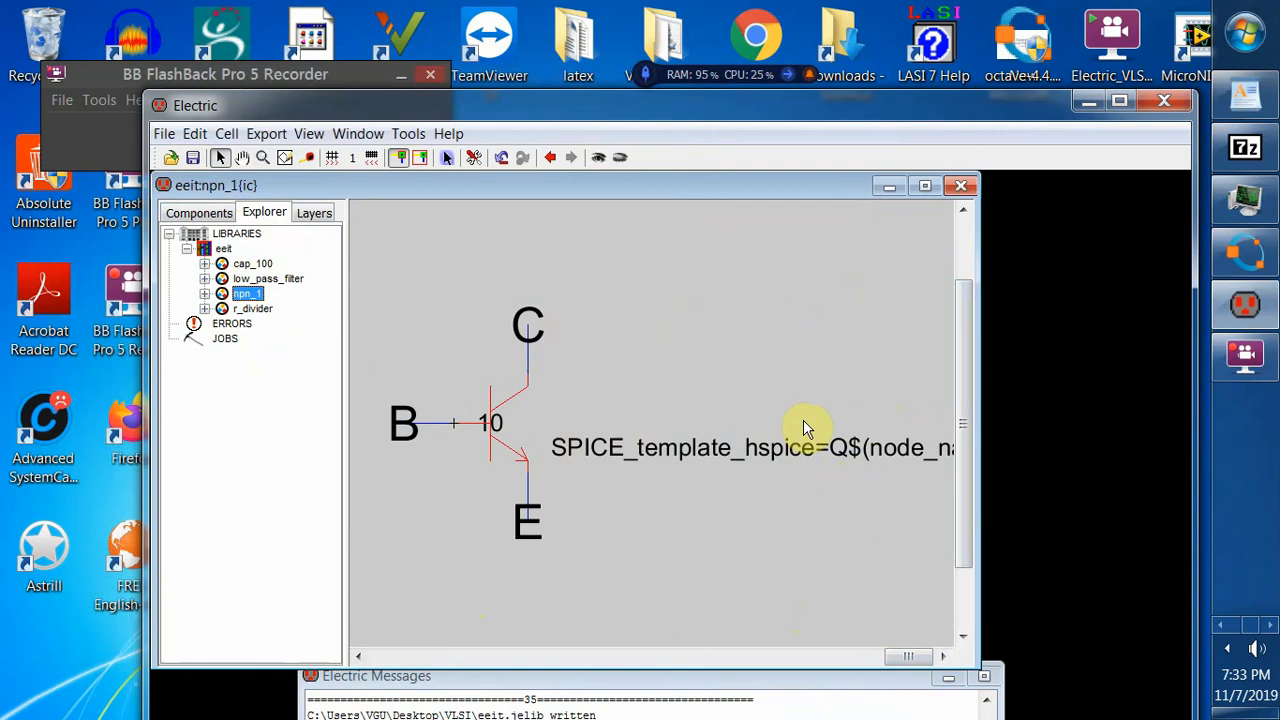
left_click(223, 248)
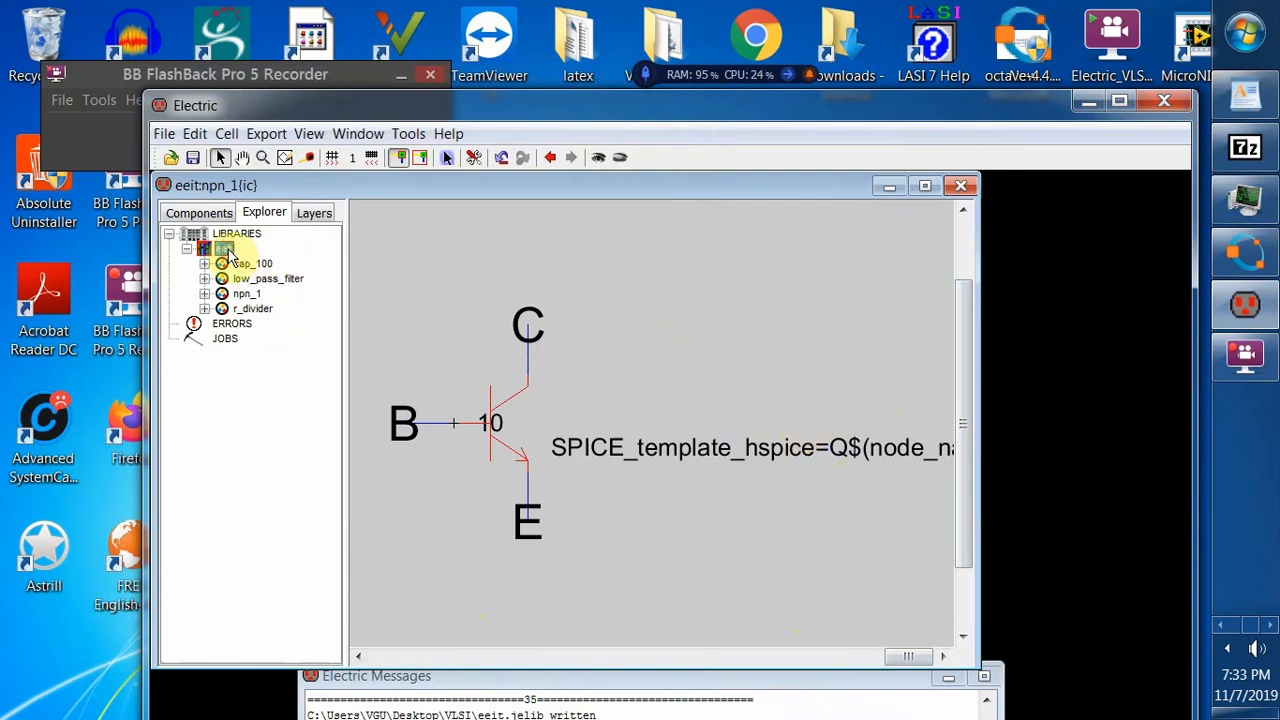
right_click(227, 250)
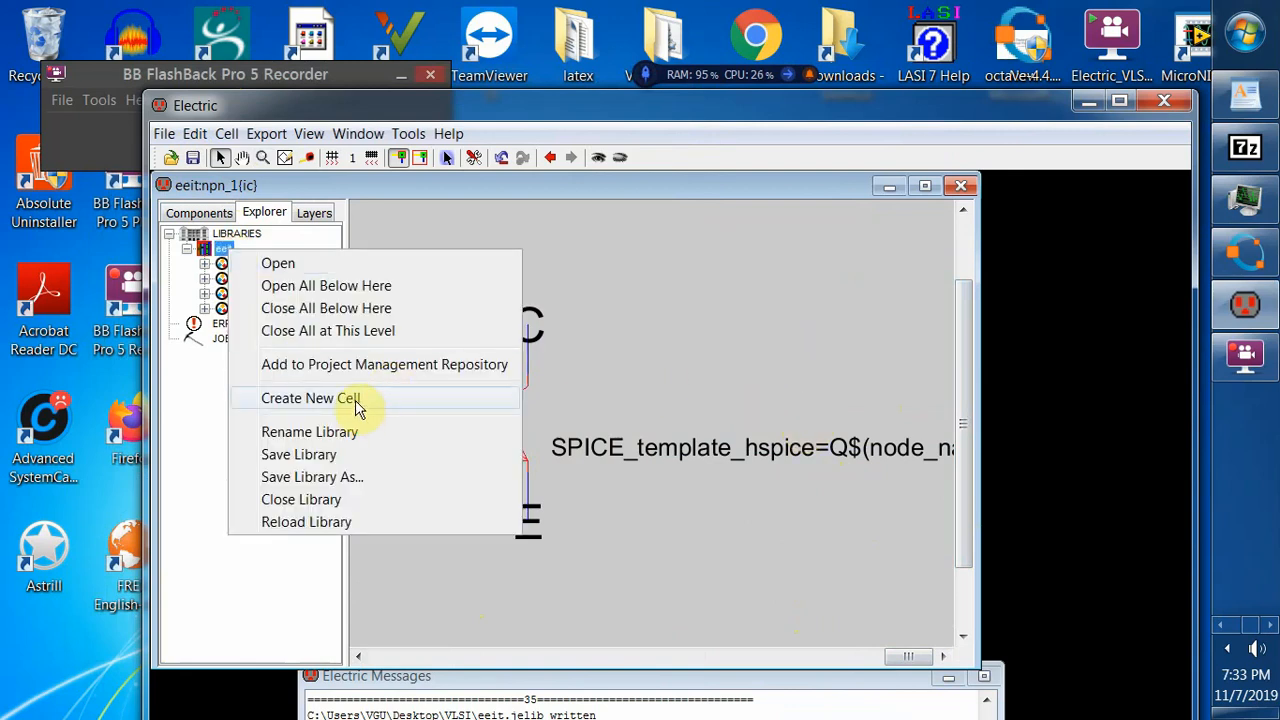
left_click(356, 400)
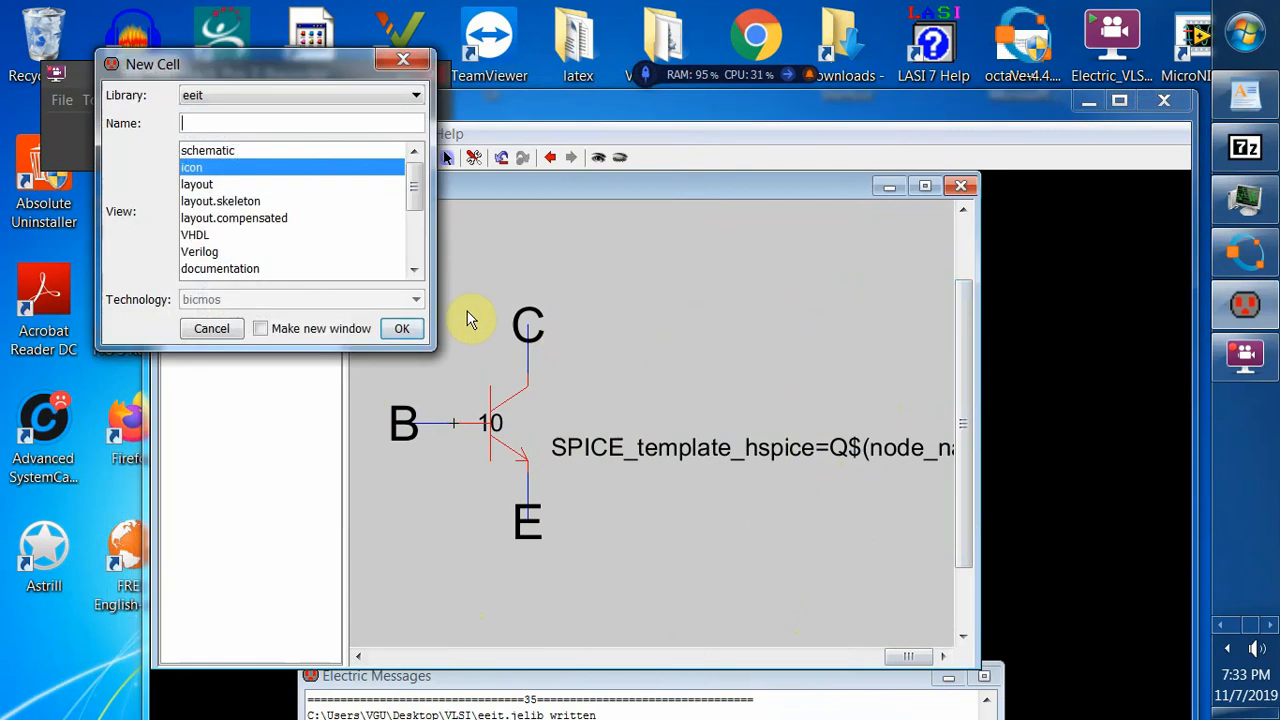
type("CE_amp")
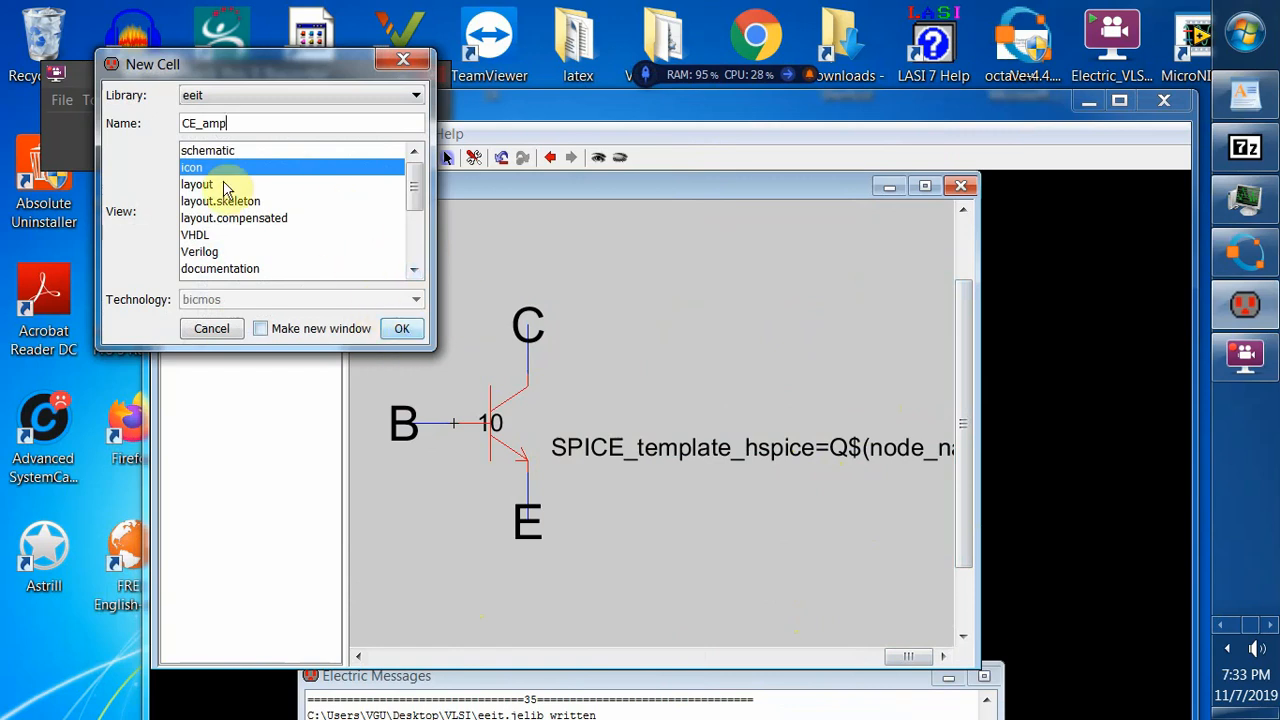
left_click(225, 150)
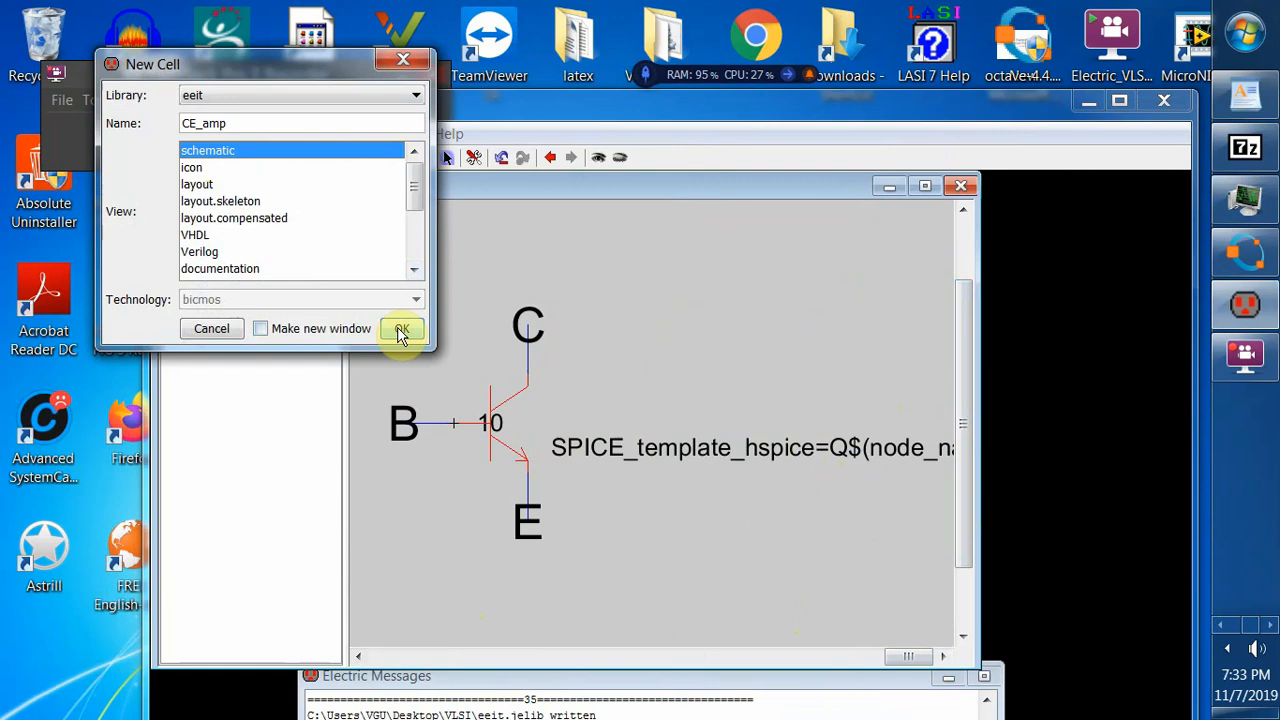
left_click(400, 331)
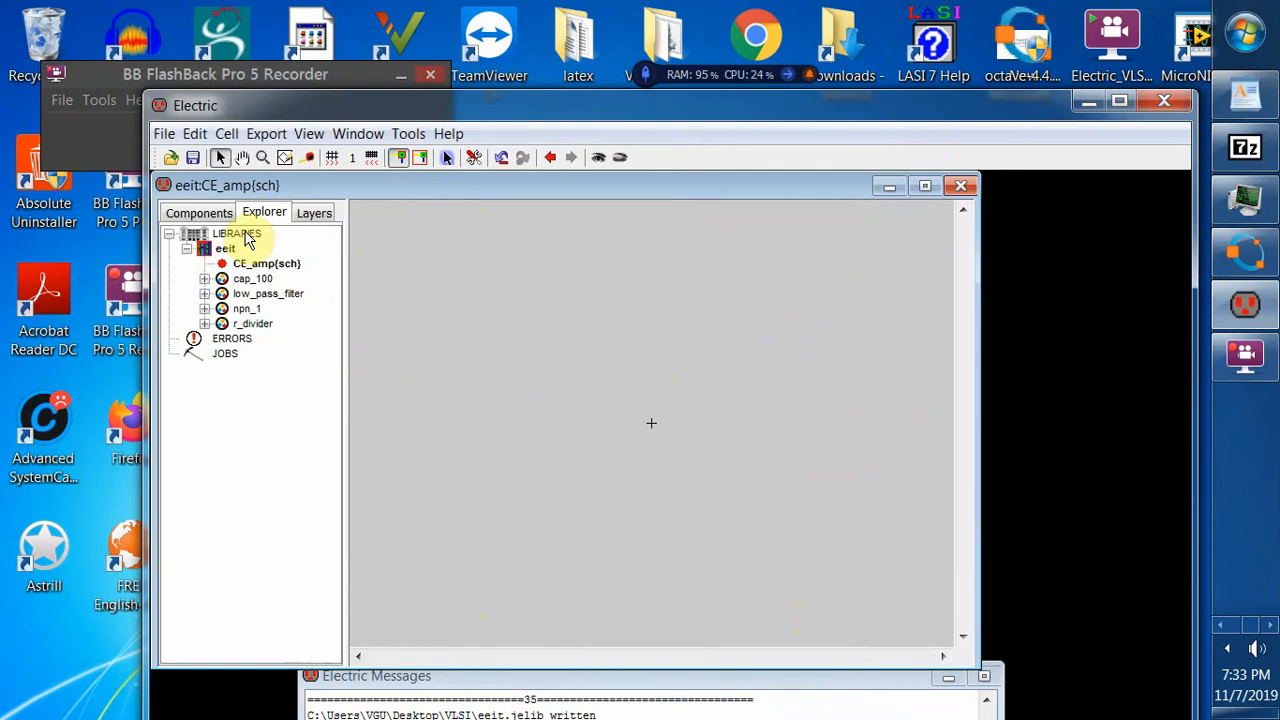
- Maximize the workspace and place an instance of the npn_1 icon above the origin in the CE_amp schematic
left_click(1119, 101)
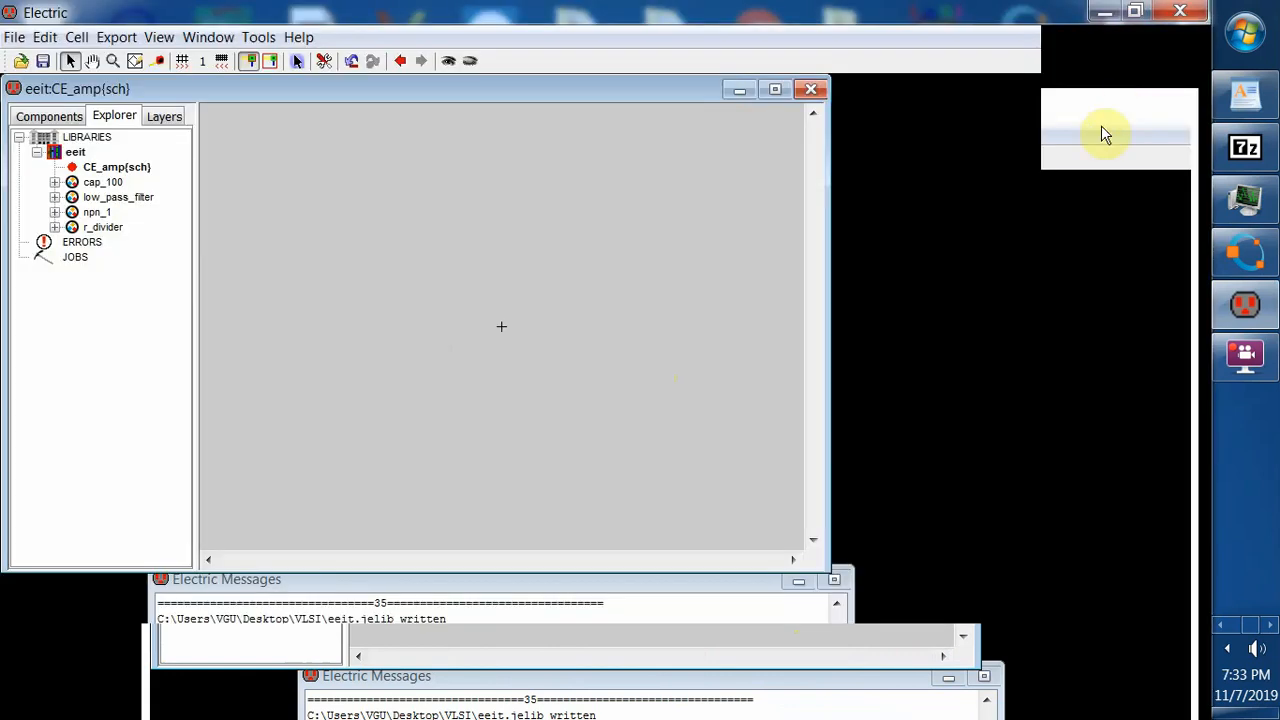
left_click(772, 91)
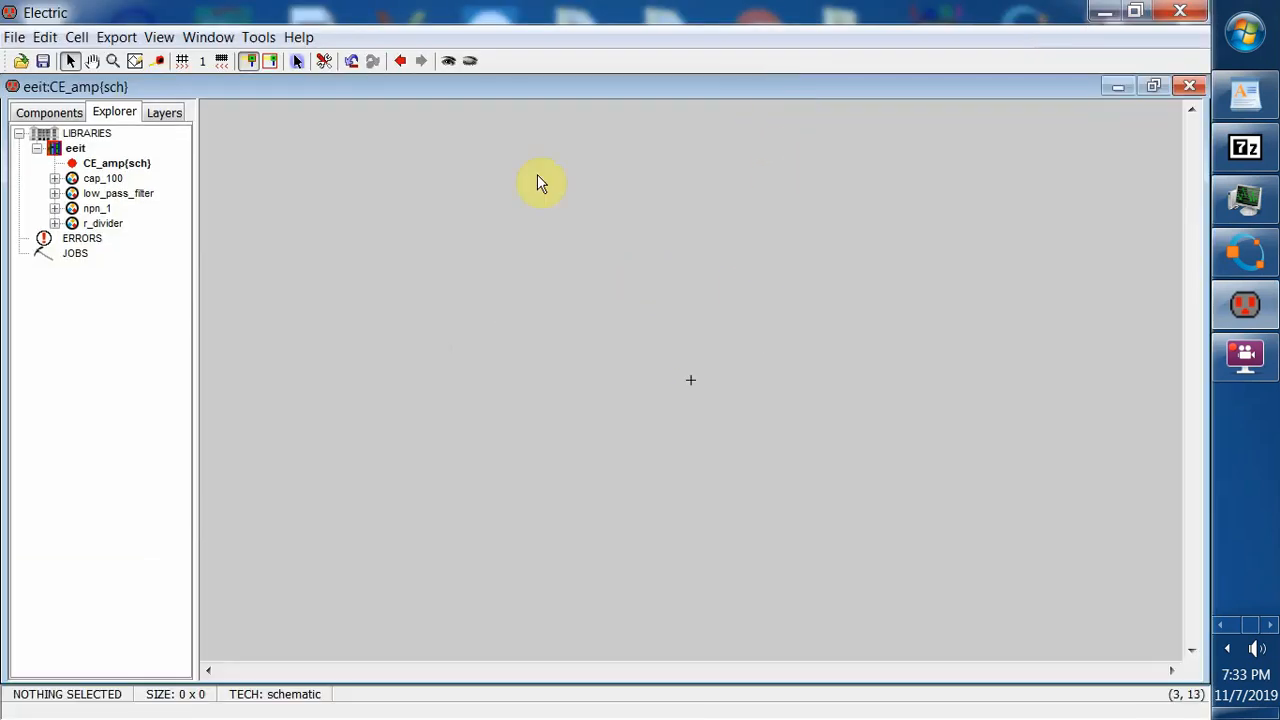
left_click(71, 111)
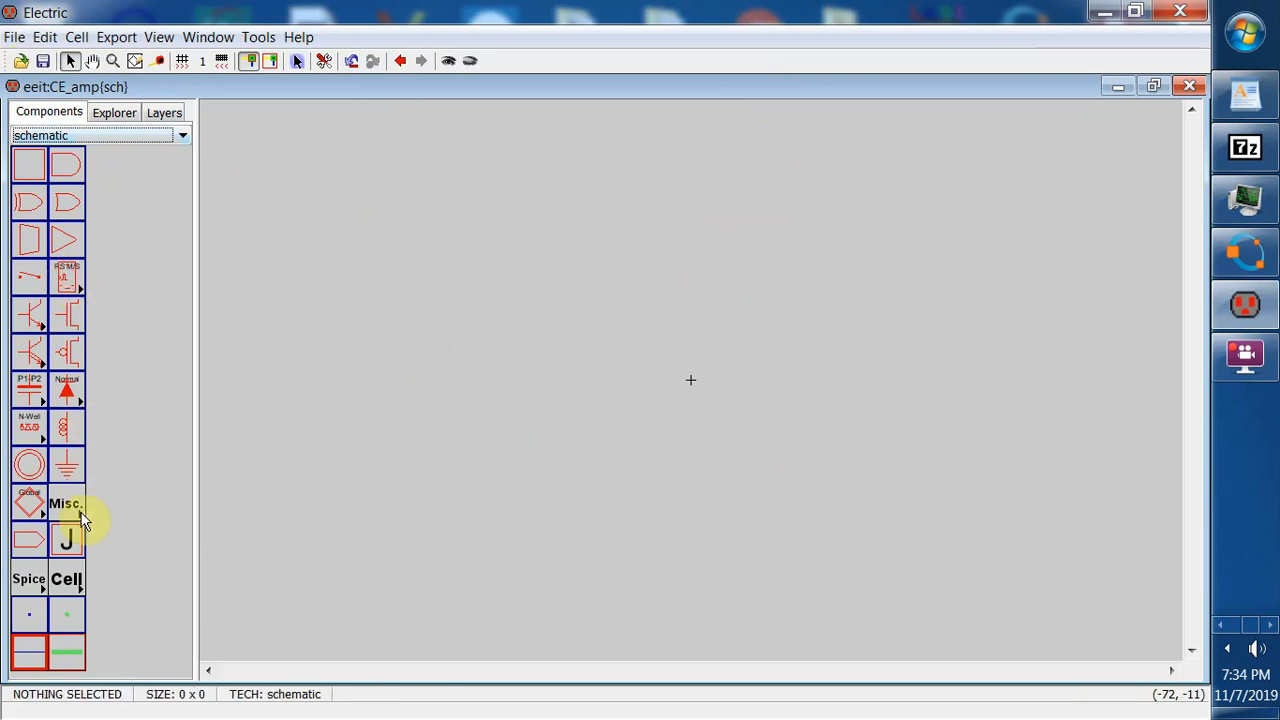
left_click(76, 588)
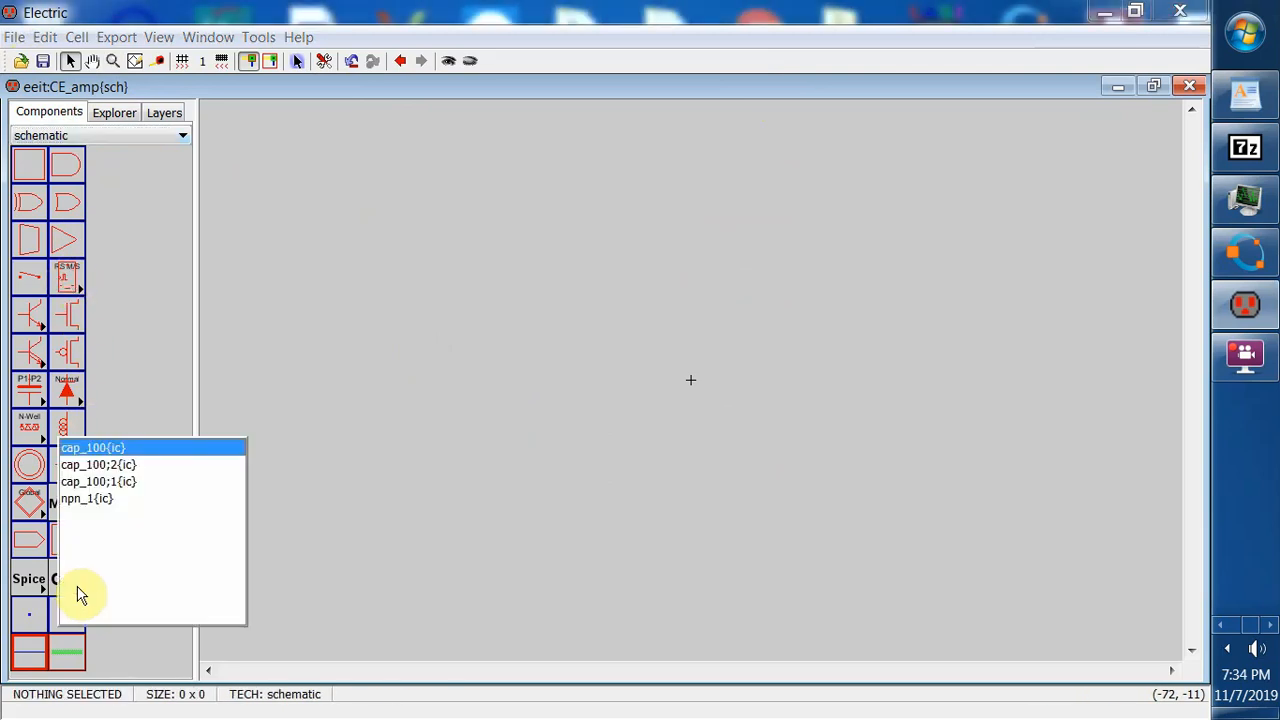
left_click(100, 499)
left_click(705, 327)
left_click(772, 418)
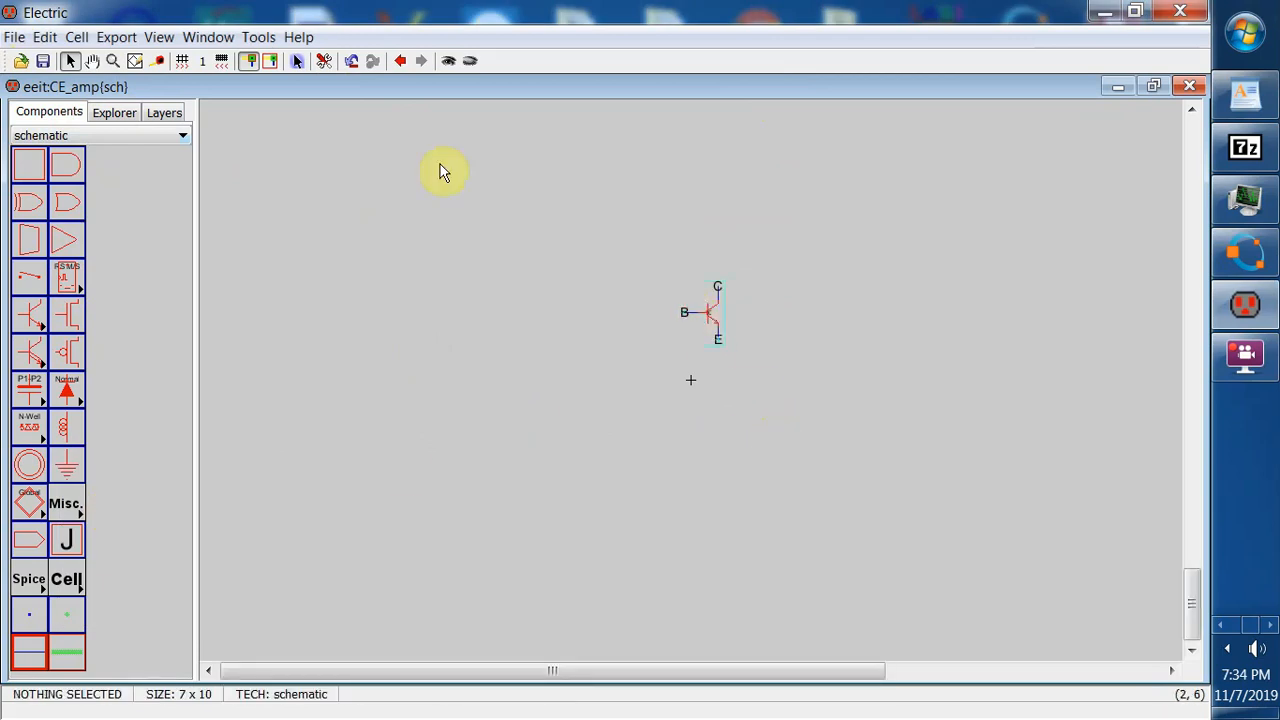
- Write the Spice deck for CE_amp, check the transistor line in the LTspice netlist and close LTspice
left_click(258, 37)
mouse_move(290, 62)
left_click(476, 64)
left_click(258, 37)
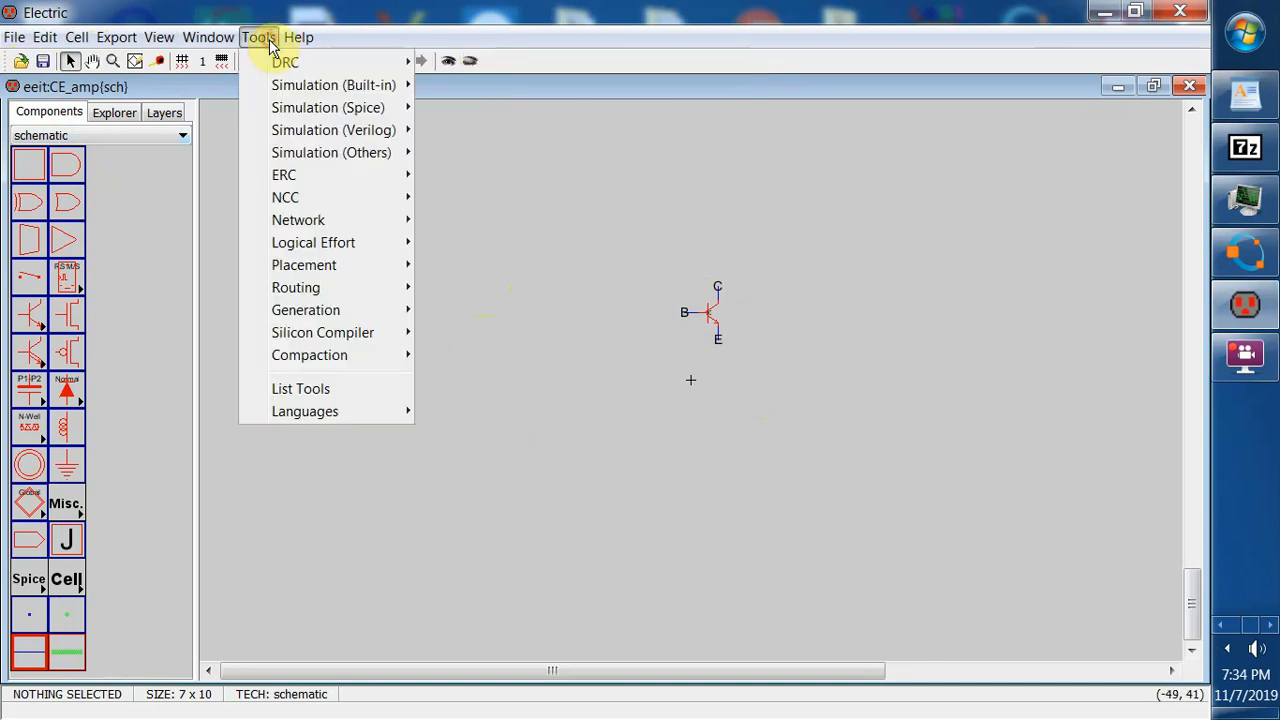
mouse_move(386, 108)
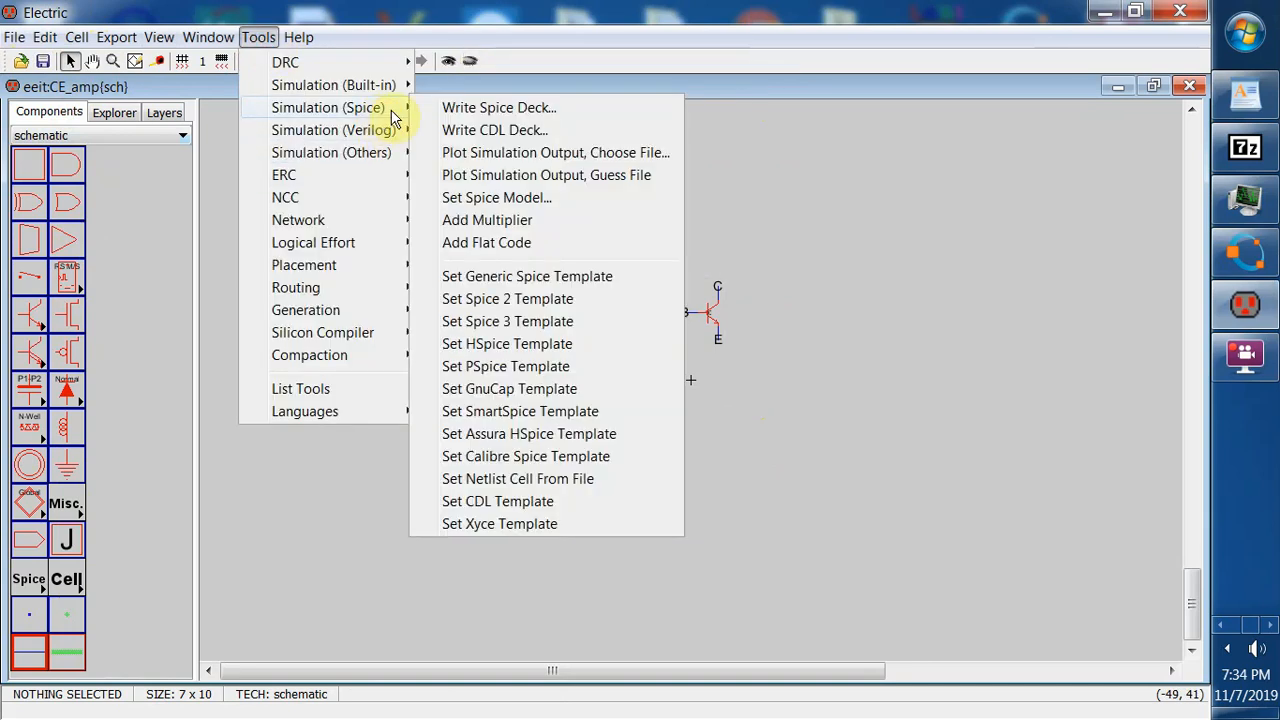
left_click(467, 110)
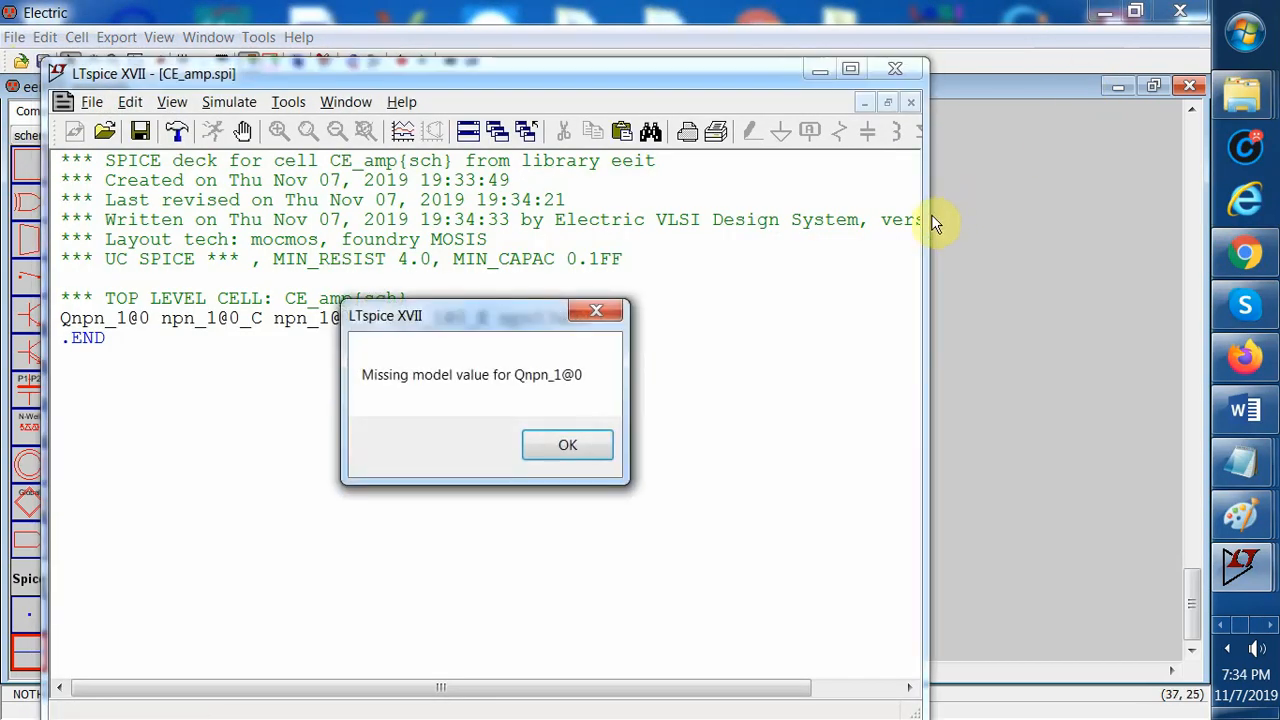
left_click(596, 314)
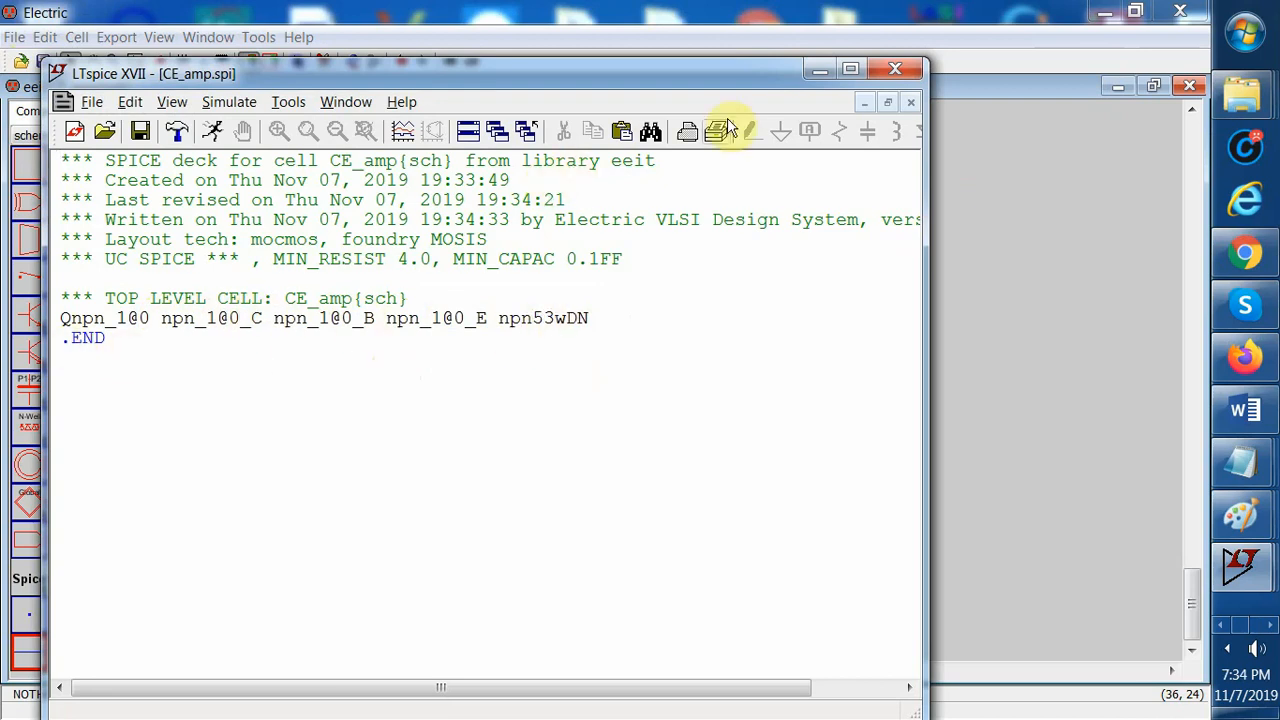
left_click(893, 72)
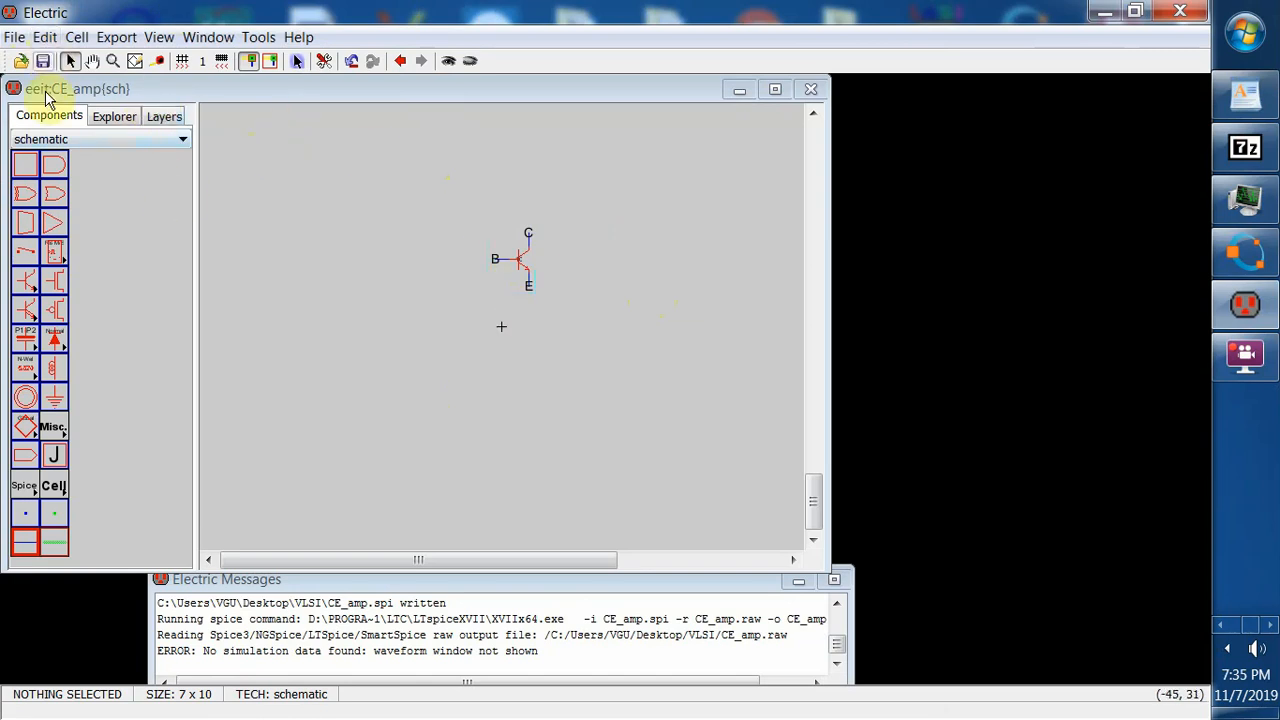
- Place an N-Well resistor directly above the transistor's collector in the CE_amp schematic
left_click(27, 424)
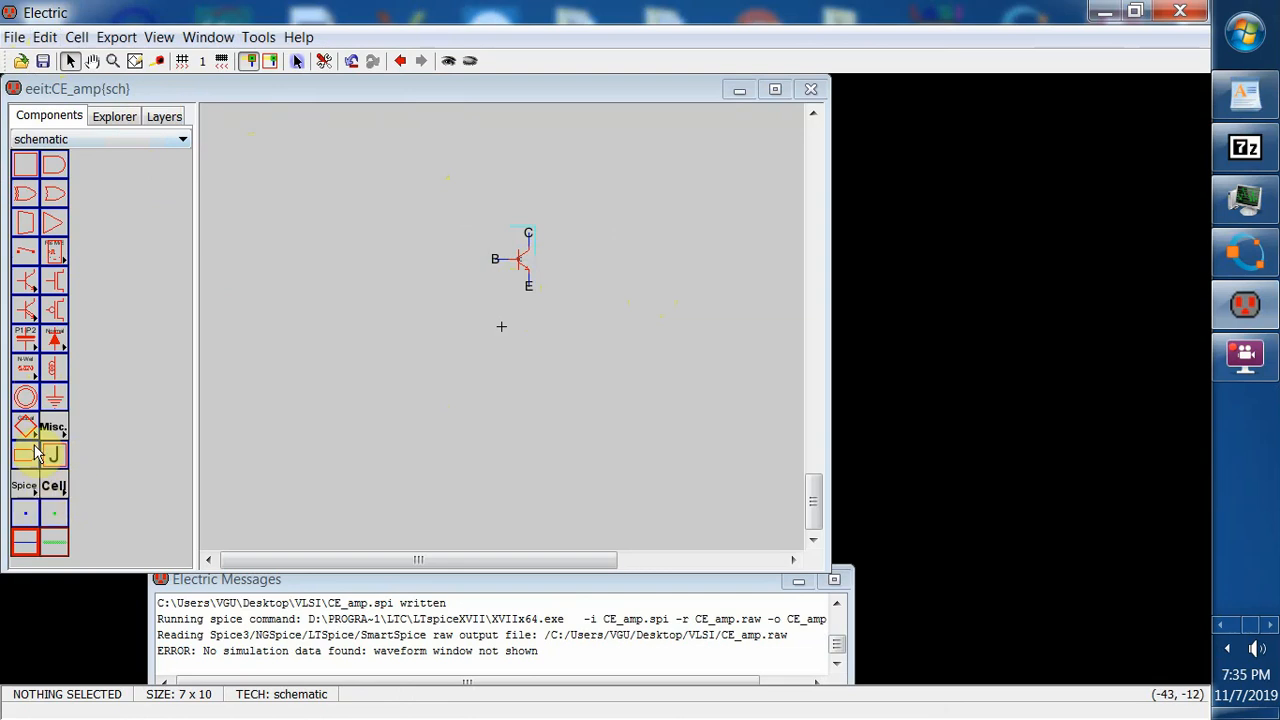
left_click(35, 378)
left_click(35, 378)
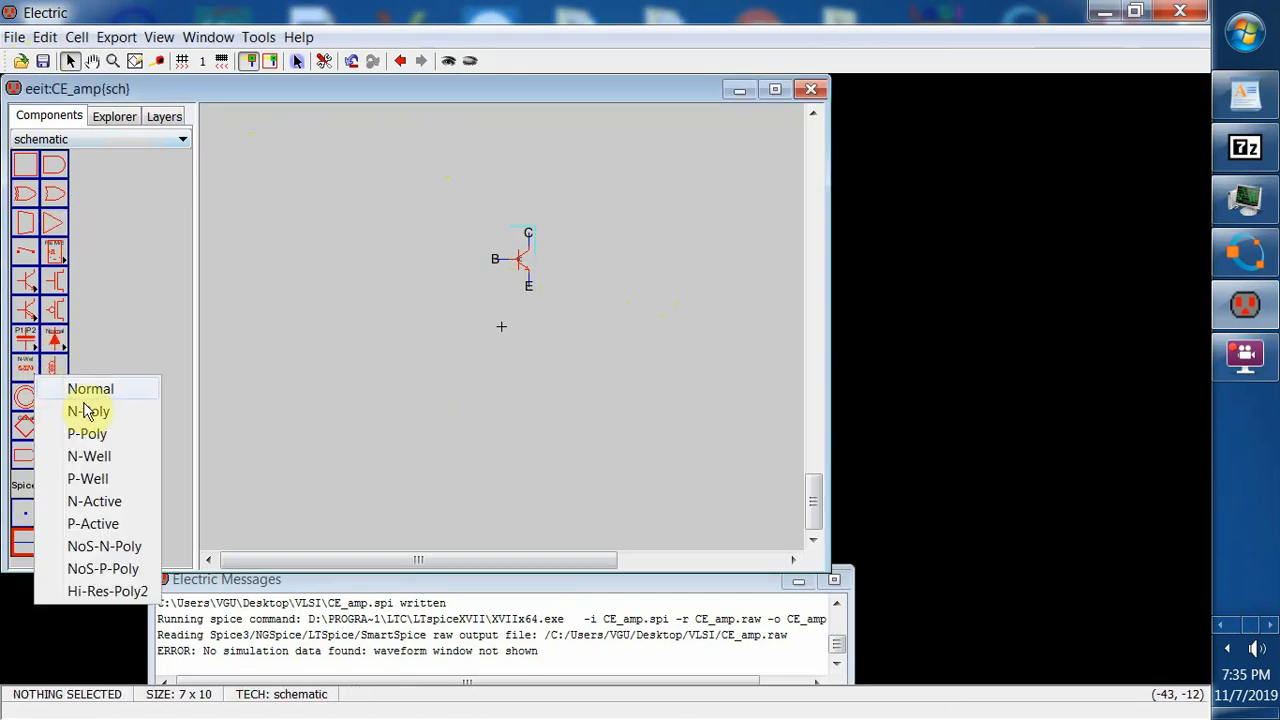
left_click(100, 456)
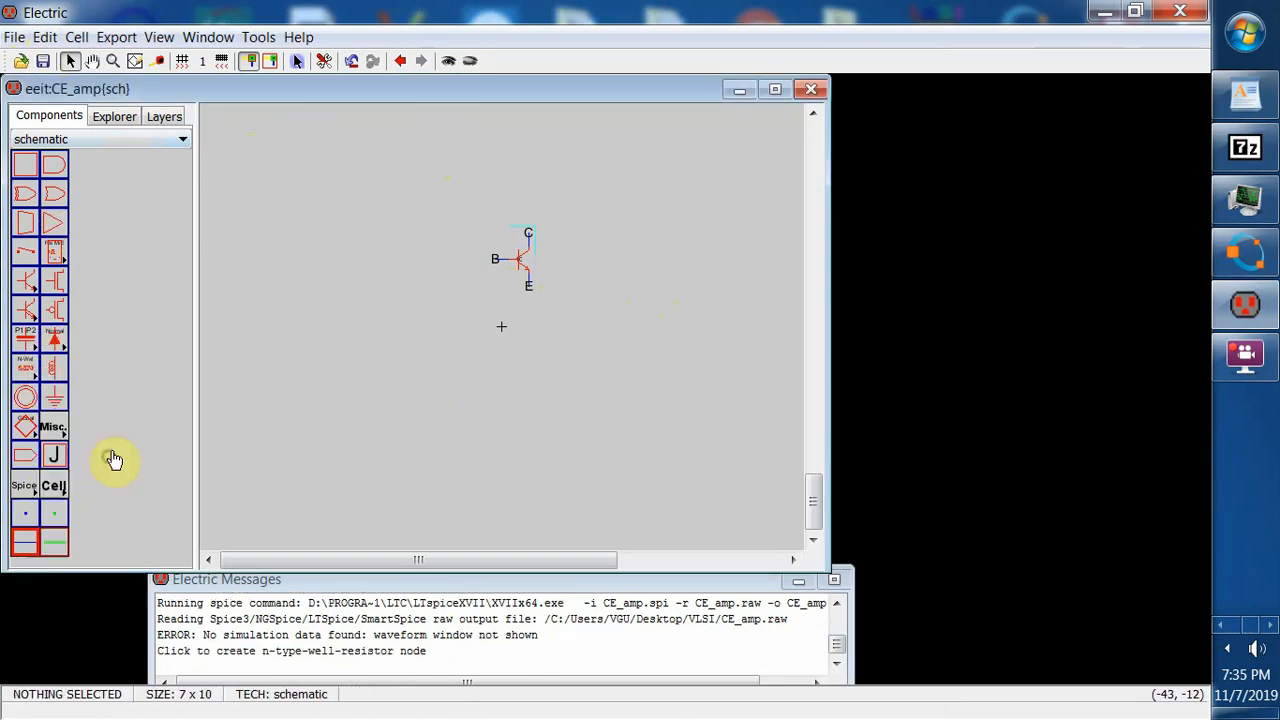
left_click(530, 186)
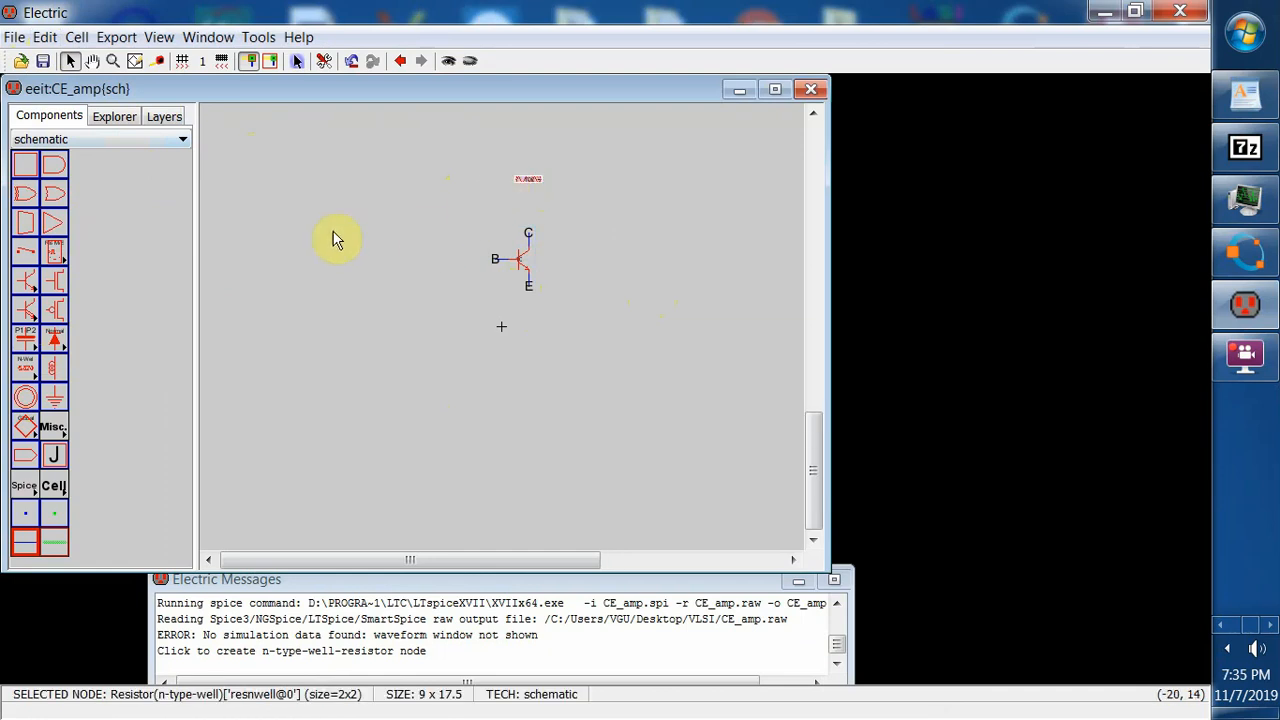
- Rotate the N-Well resistor above the collector 90 degrees clockwise and deselect it
left_click_drag(500, 155, 554, 197)
left_click(45, 37)
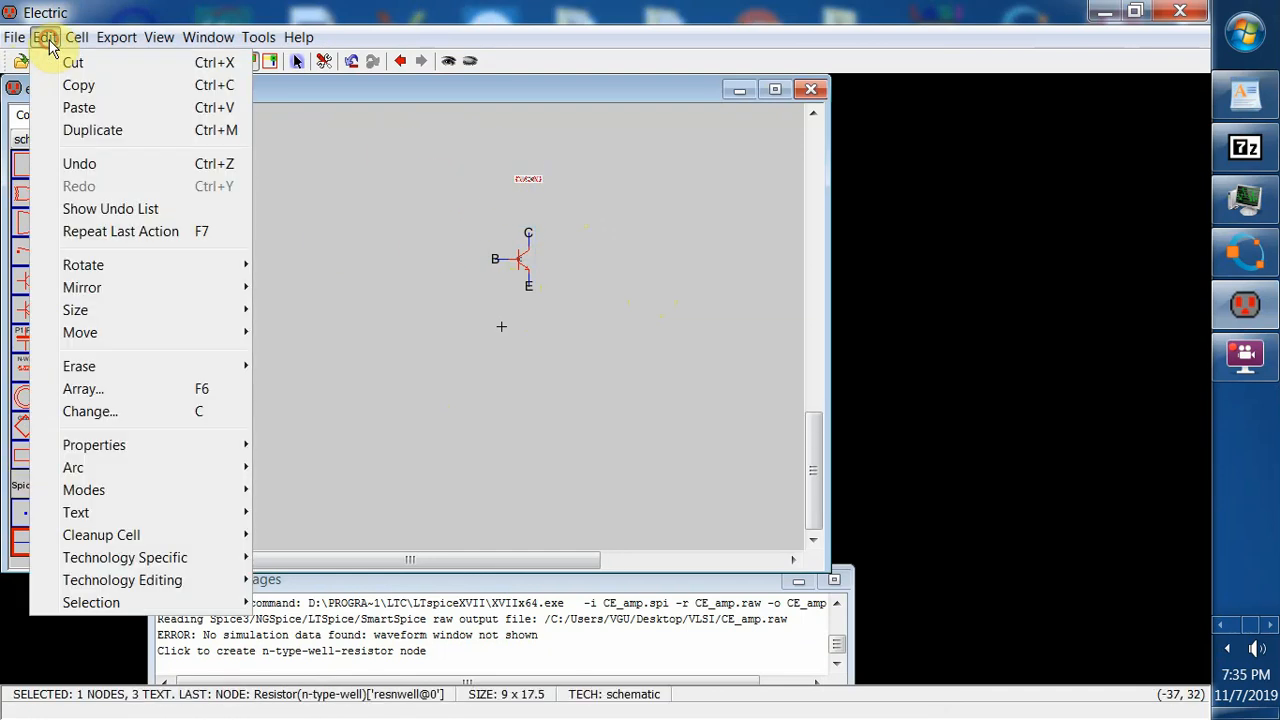
left_click(90, 265)
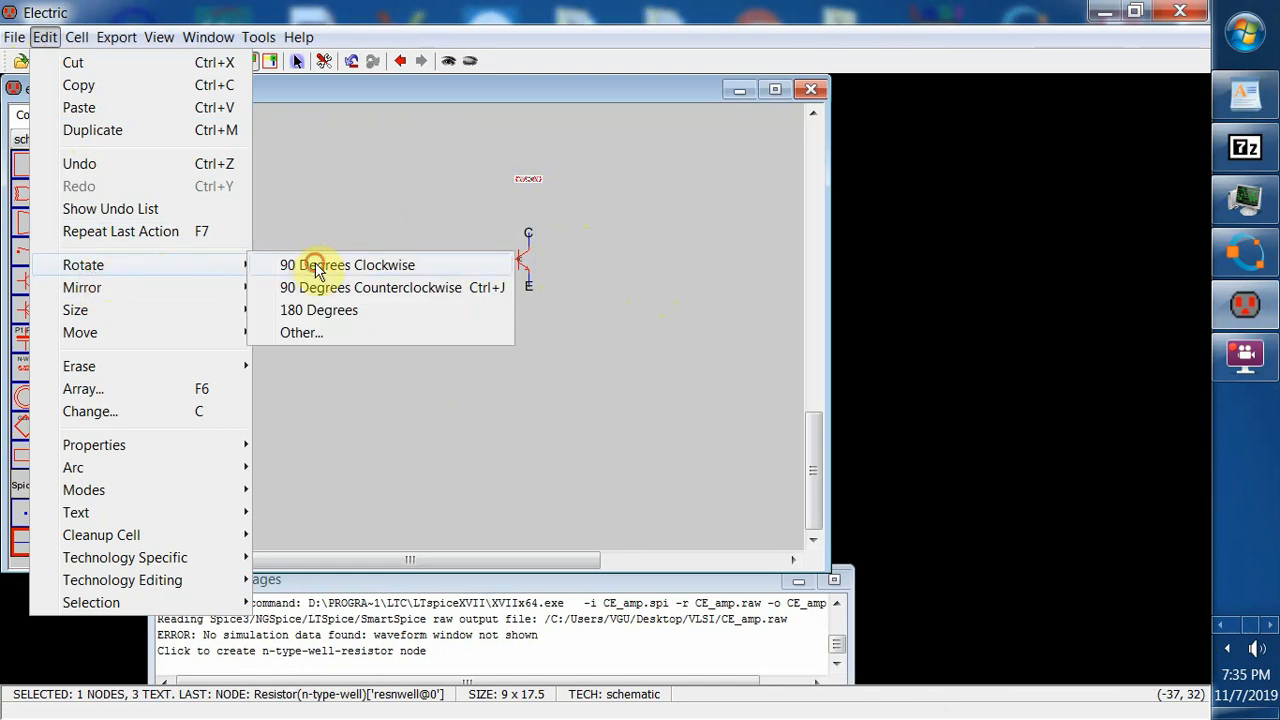
left_click(317, 265)
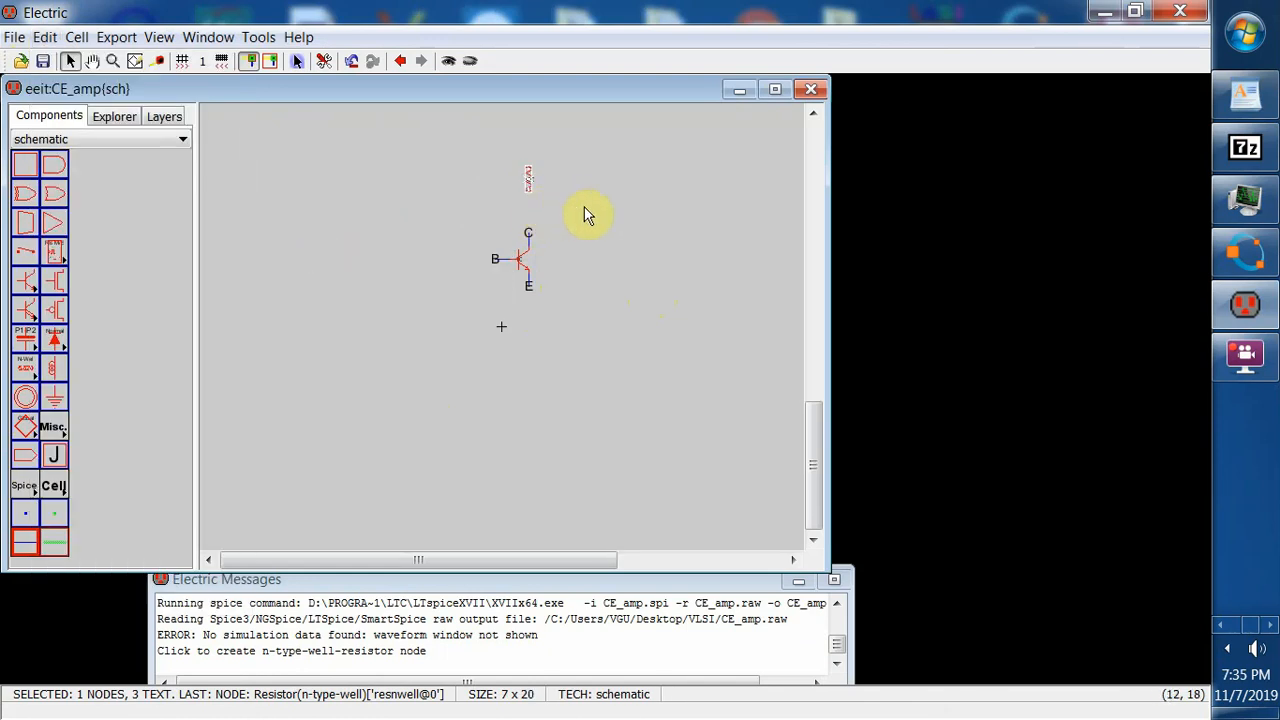
left_click(584, 206)
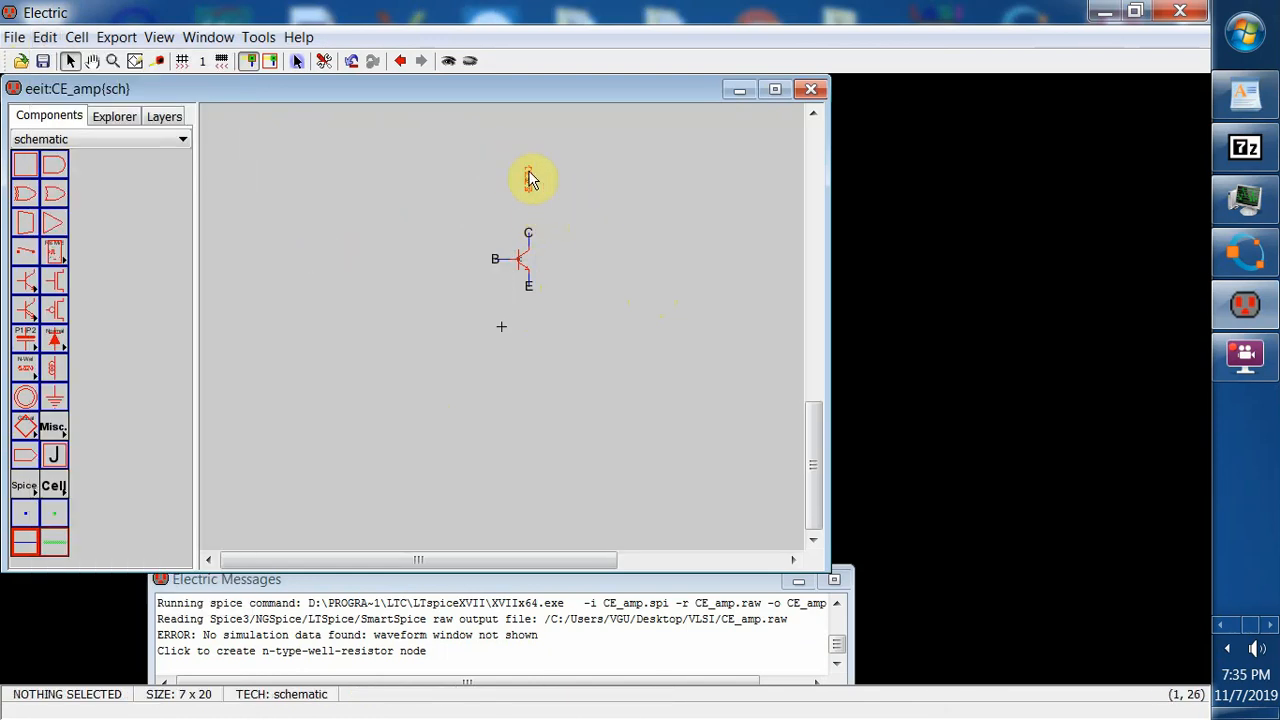
- Set the N-Well resistor's width to 40 and length to 16 in its node properties
double_click(529, 174)
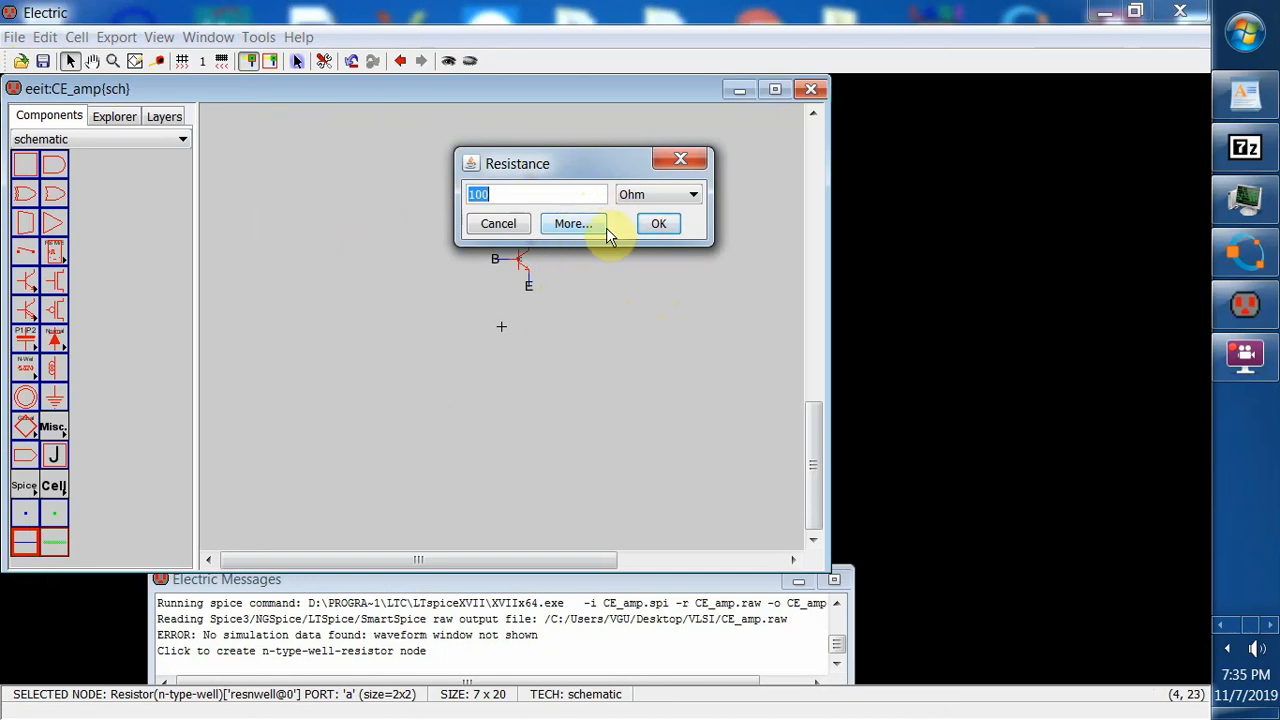
left_click(590, 226)
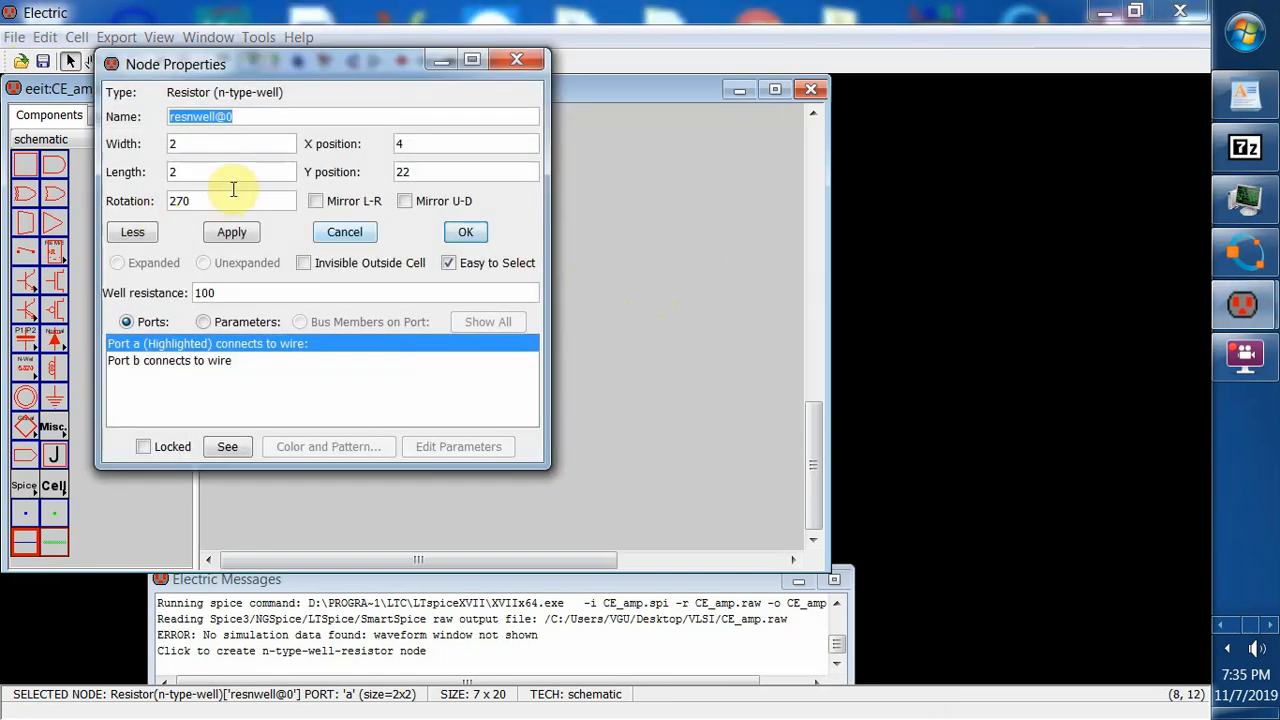
left_click(220, 144)
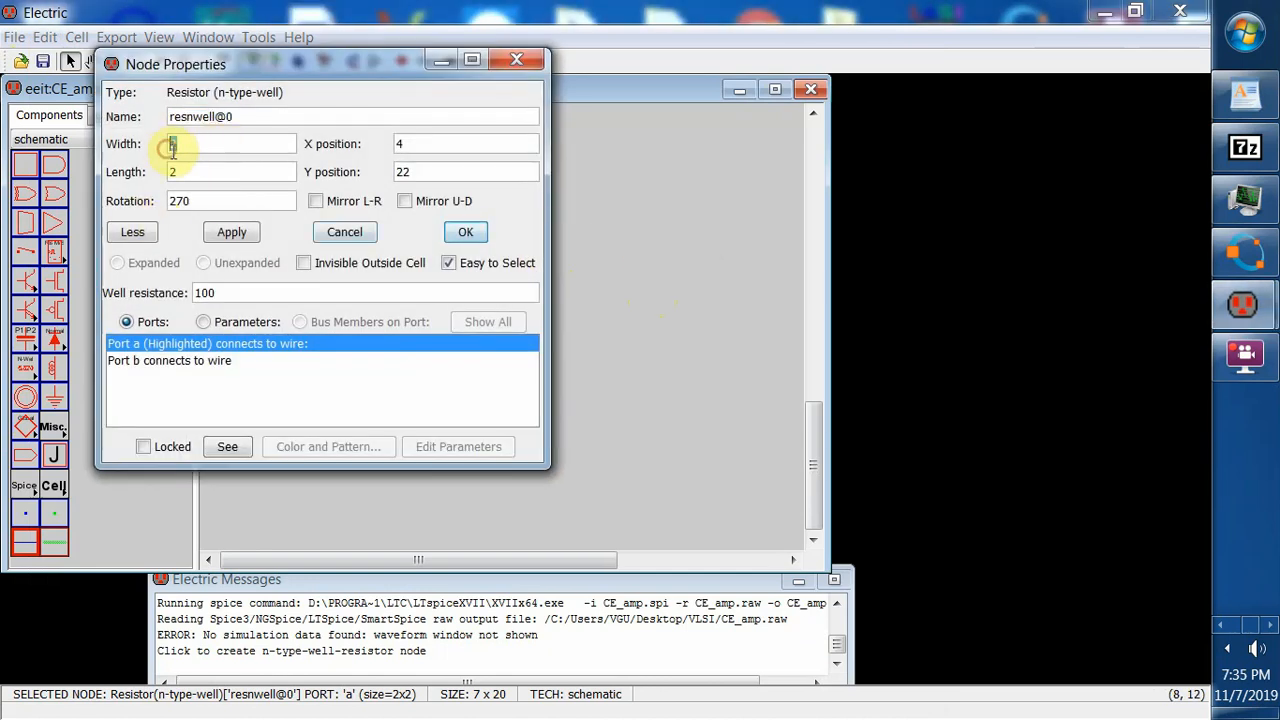
left_click_drag(171, 147, 236, 162)
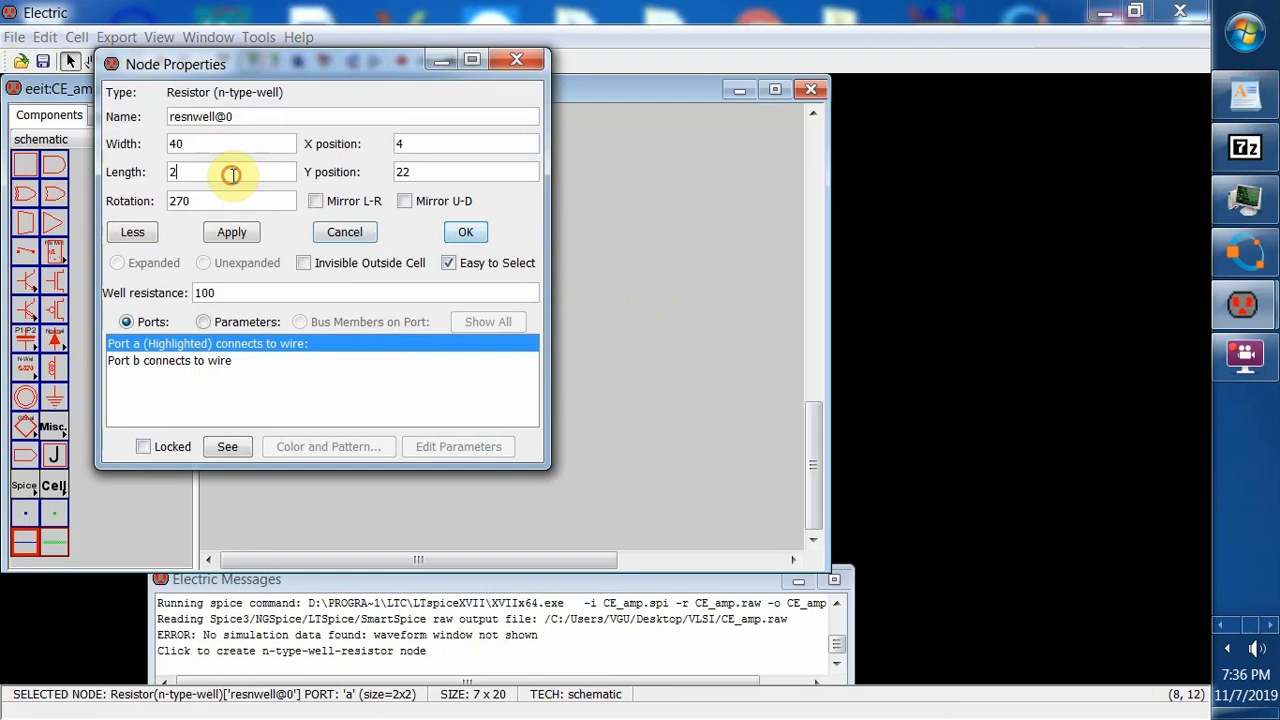
double_click(170, 172)
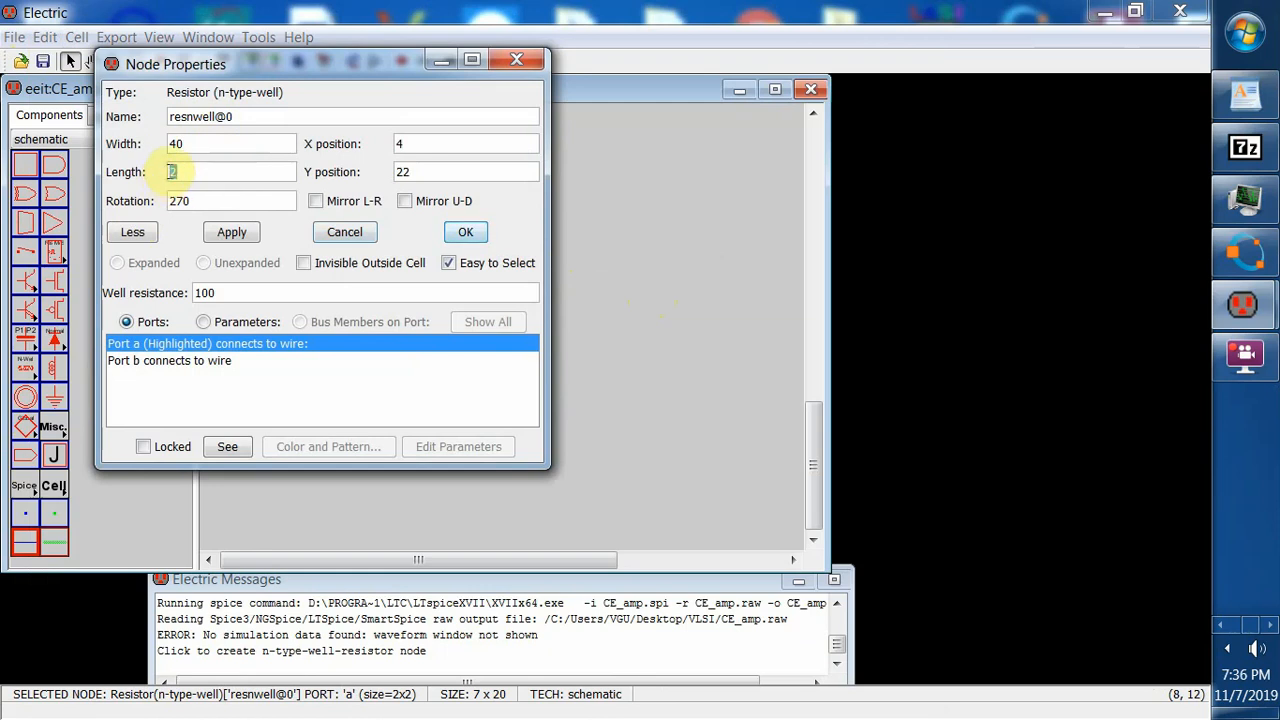
type("16")
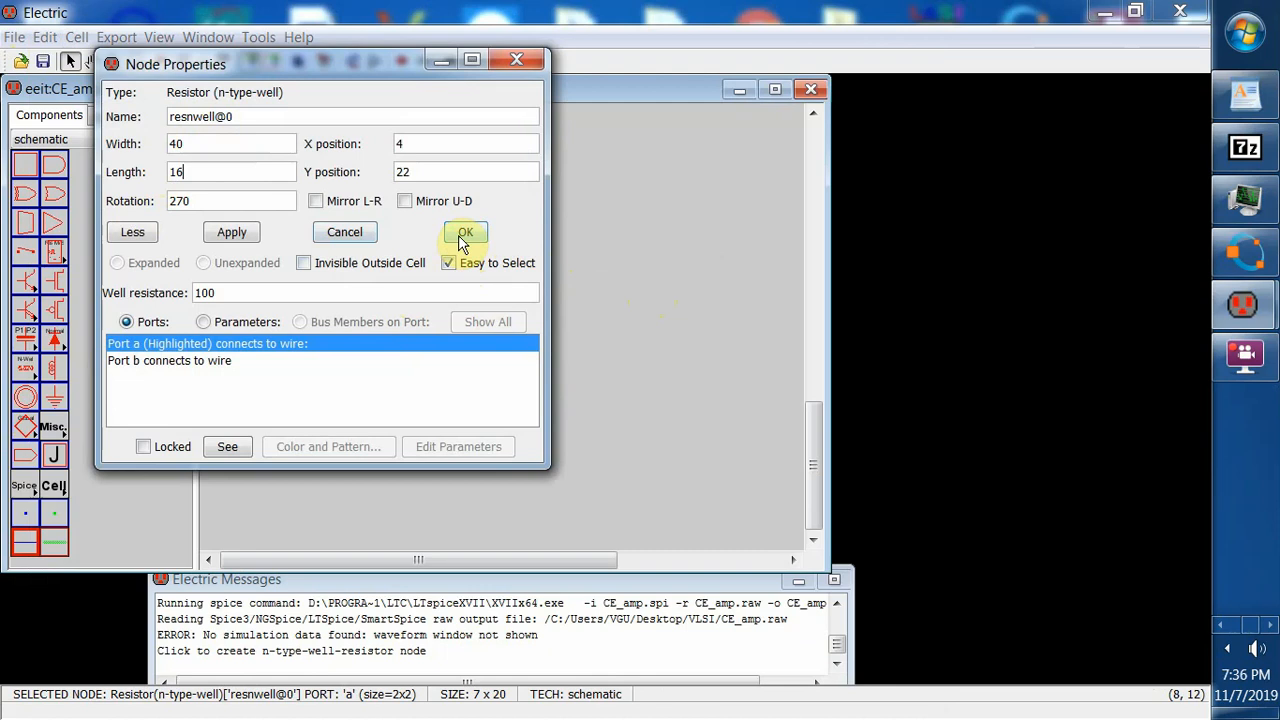
left_click(231, 232)
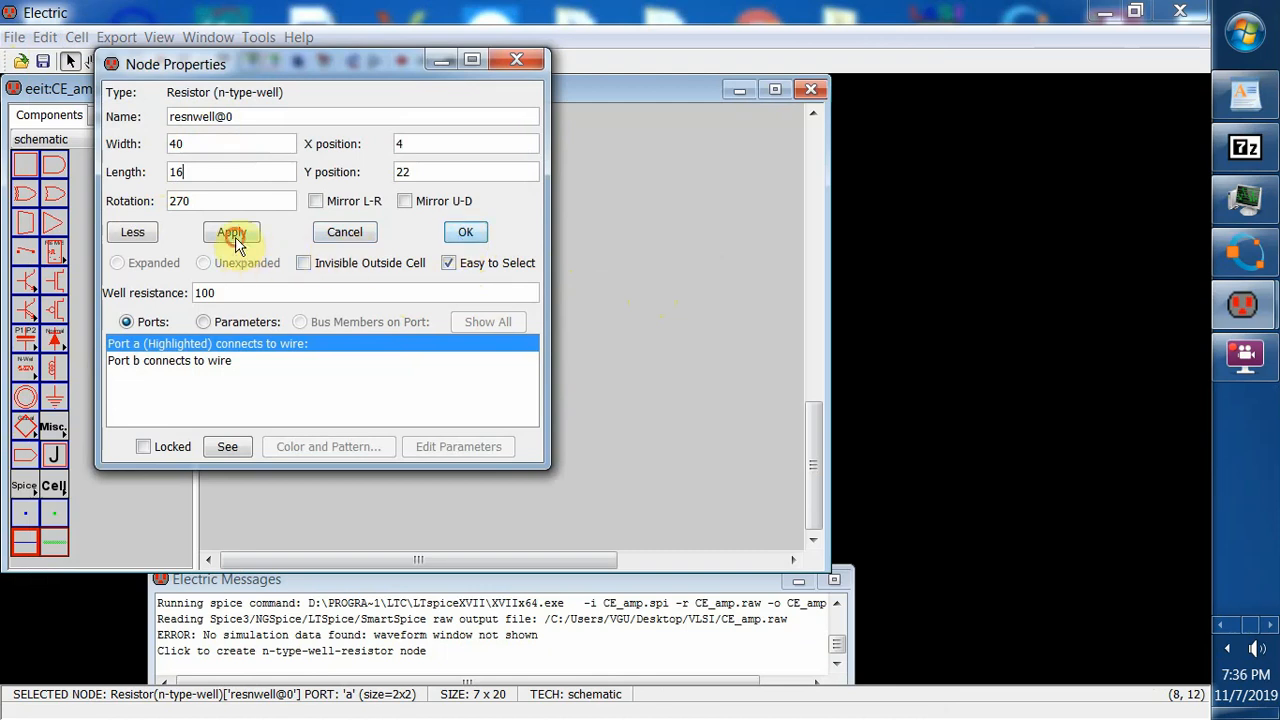
left_click(465, 233)
left_click(620, 274)
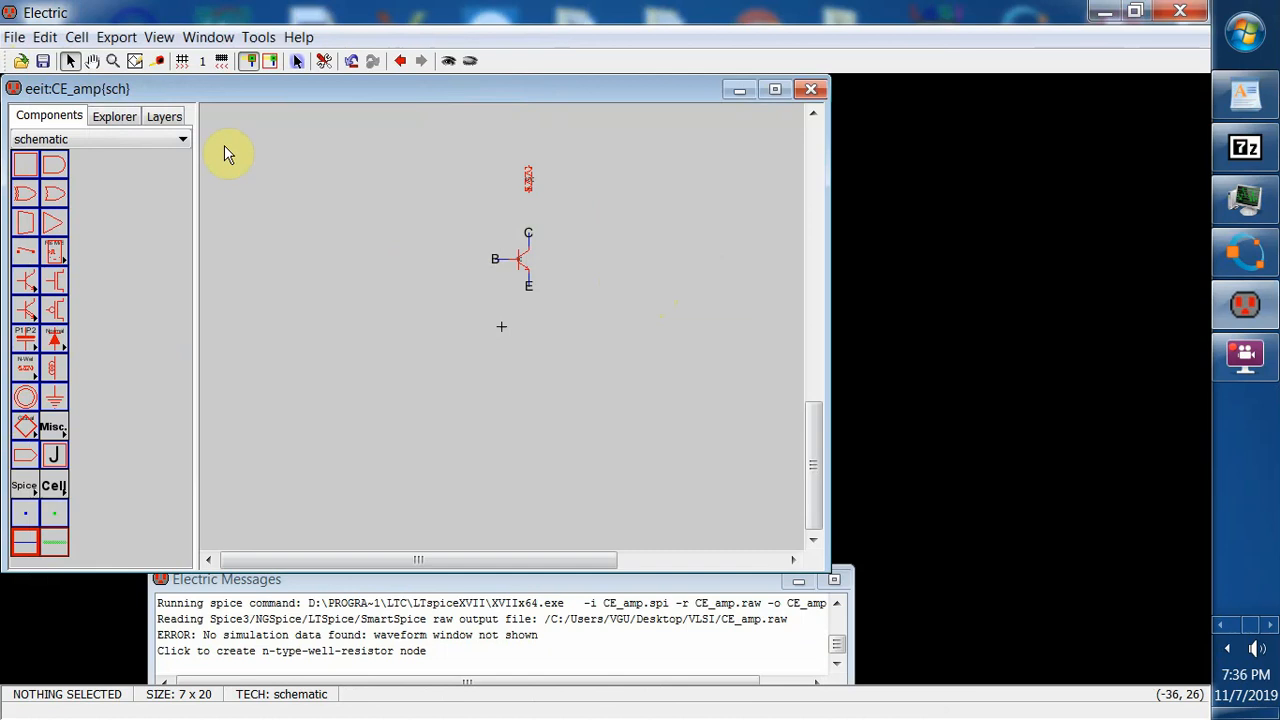
- Wire the resistor's lower end to the transistor's collector and run a short wire straight up from its upper end
left_click(529, 194)
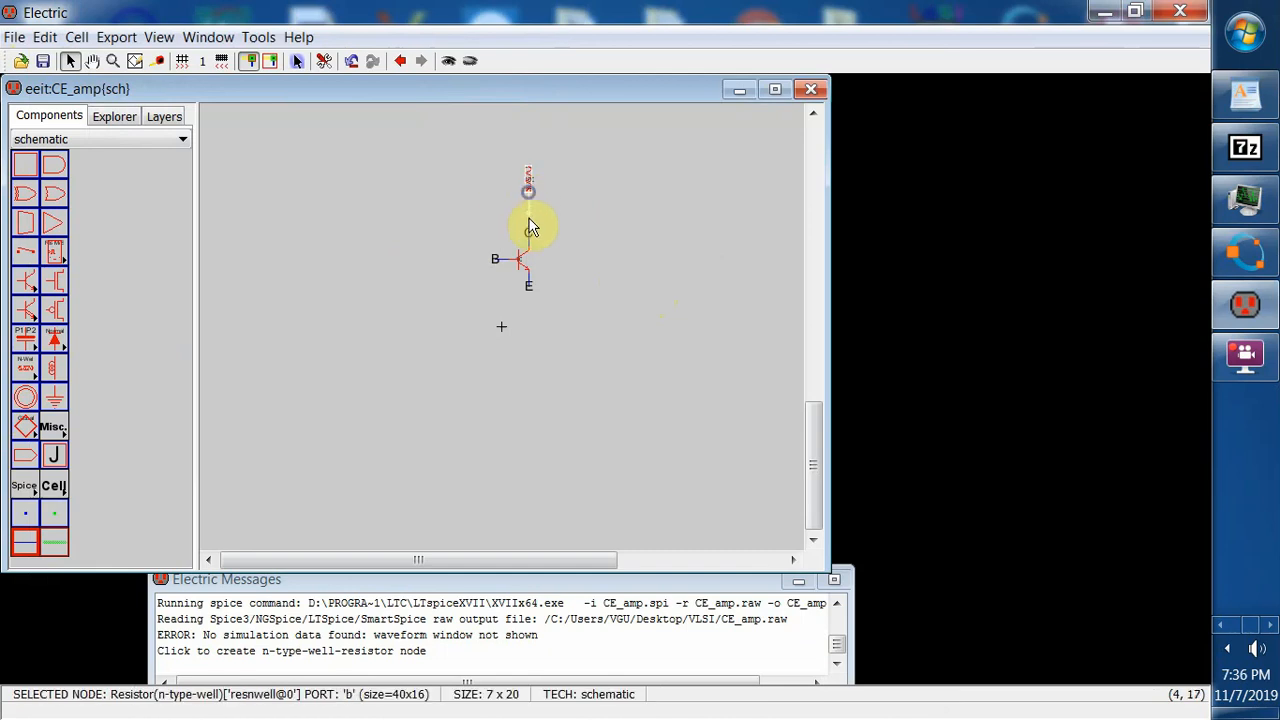
left_click(529, 234, "shift")
right_click(529, 234)
left_click(586, 229)
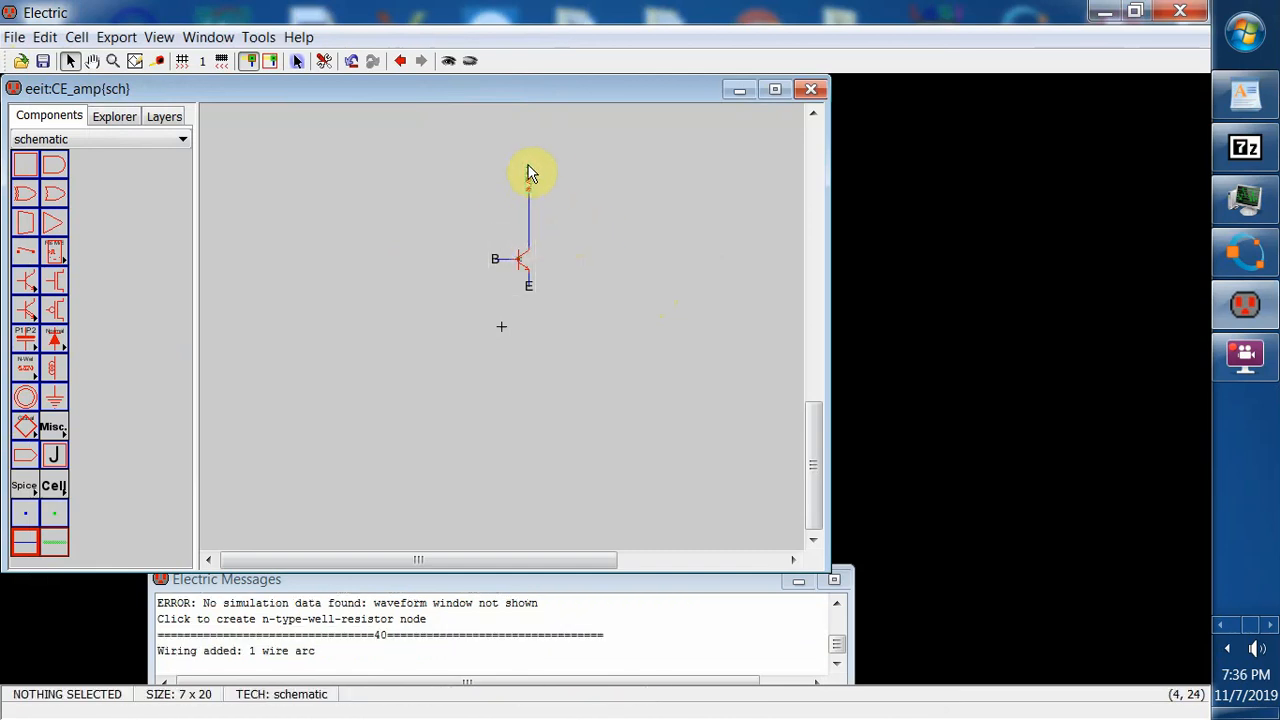
right_click(530, 174)
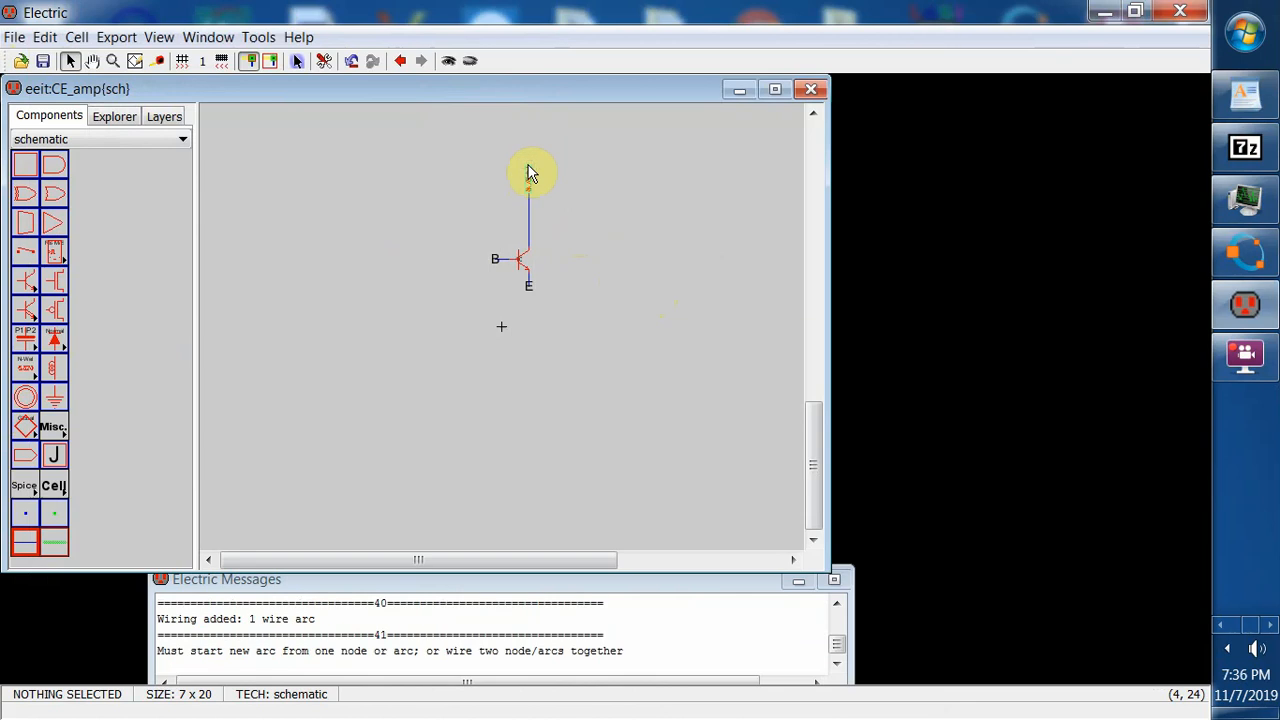
left_click(530, 174)
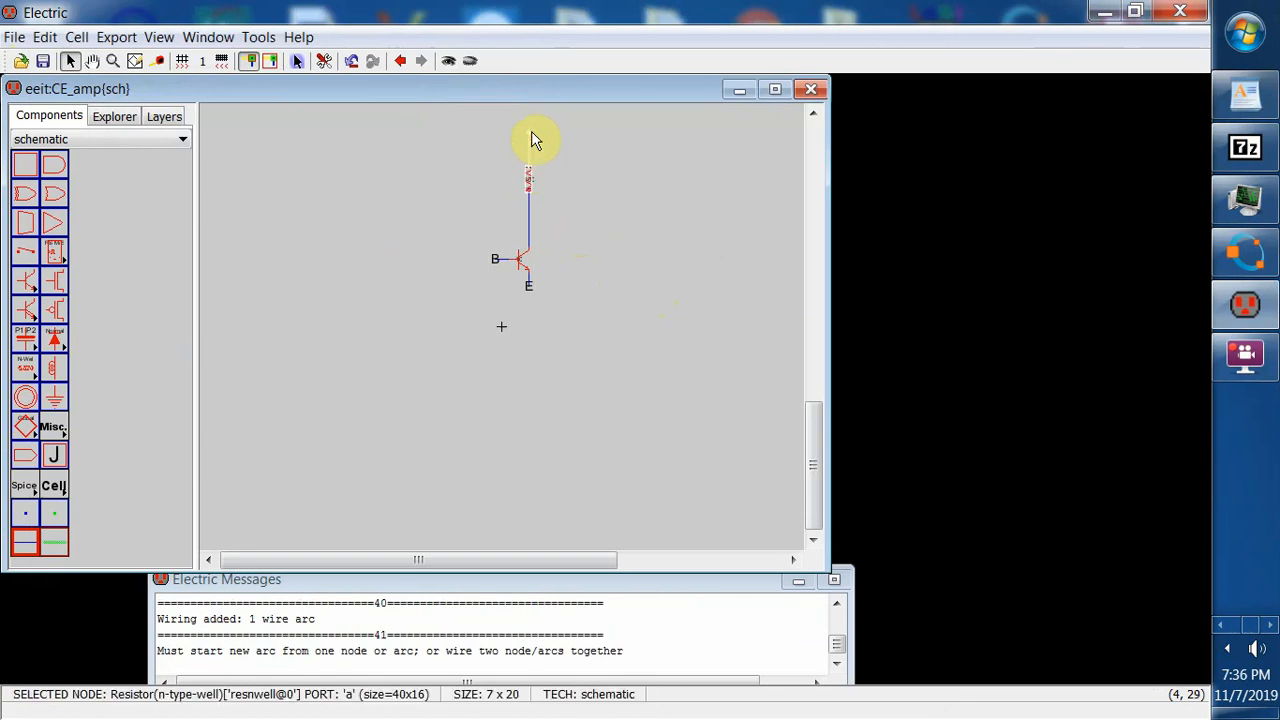
right_click(531, 135)
left_click(571, 149)
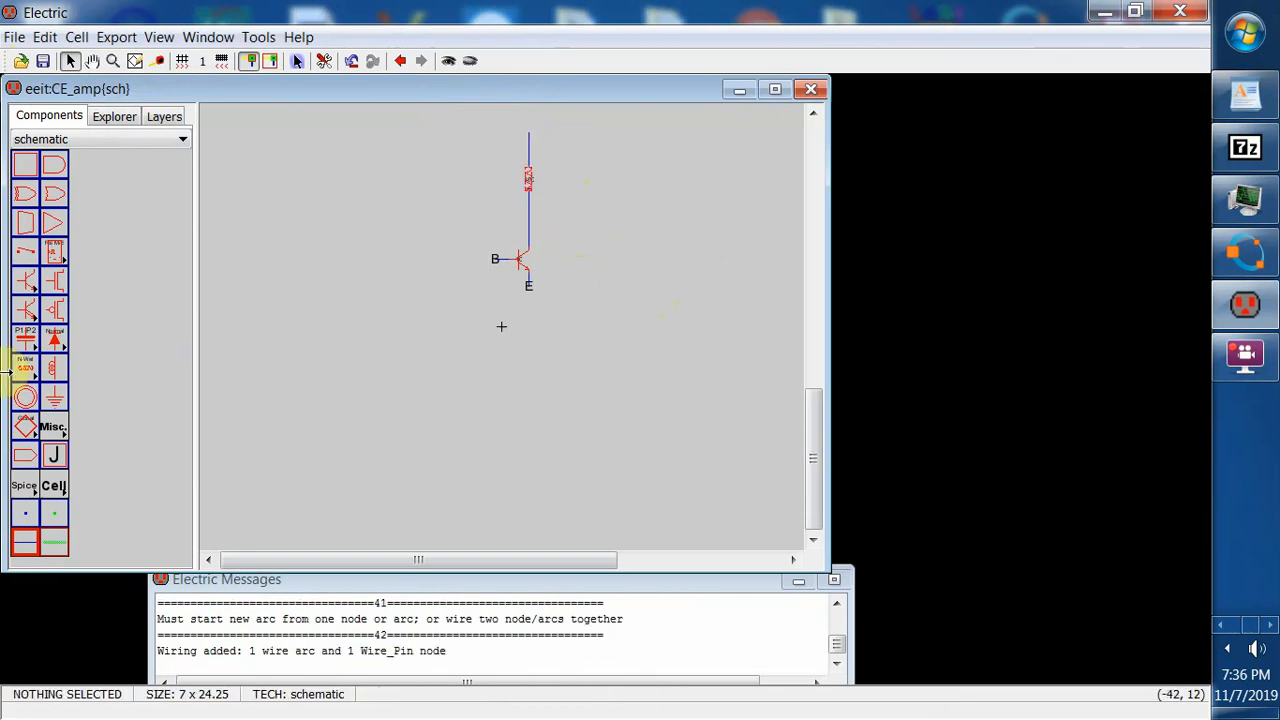
- Place an Off-Page connector just above and to the left of the wire end over the resistor
left_click(28, 458)
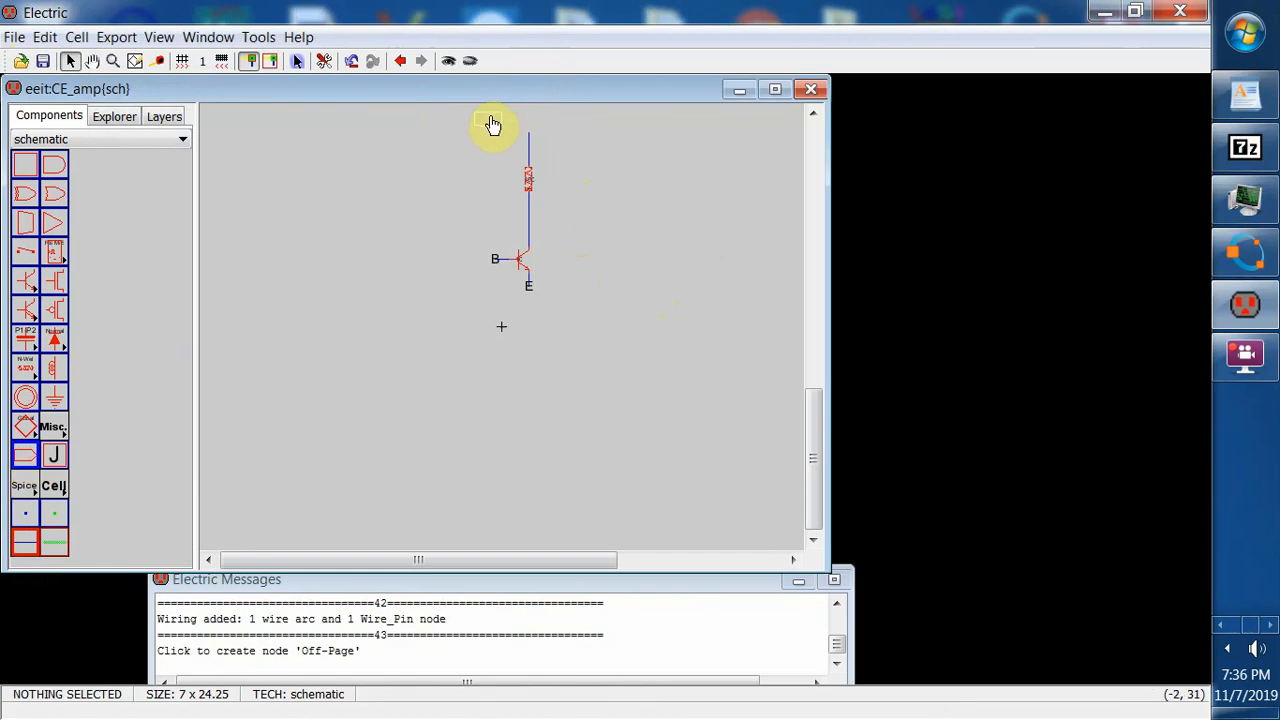
left_click(502, 121)
left_click(578, 143)
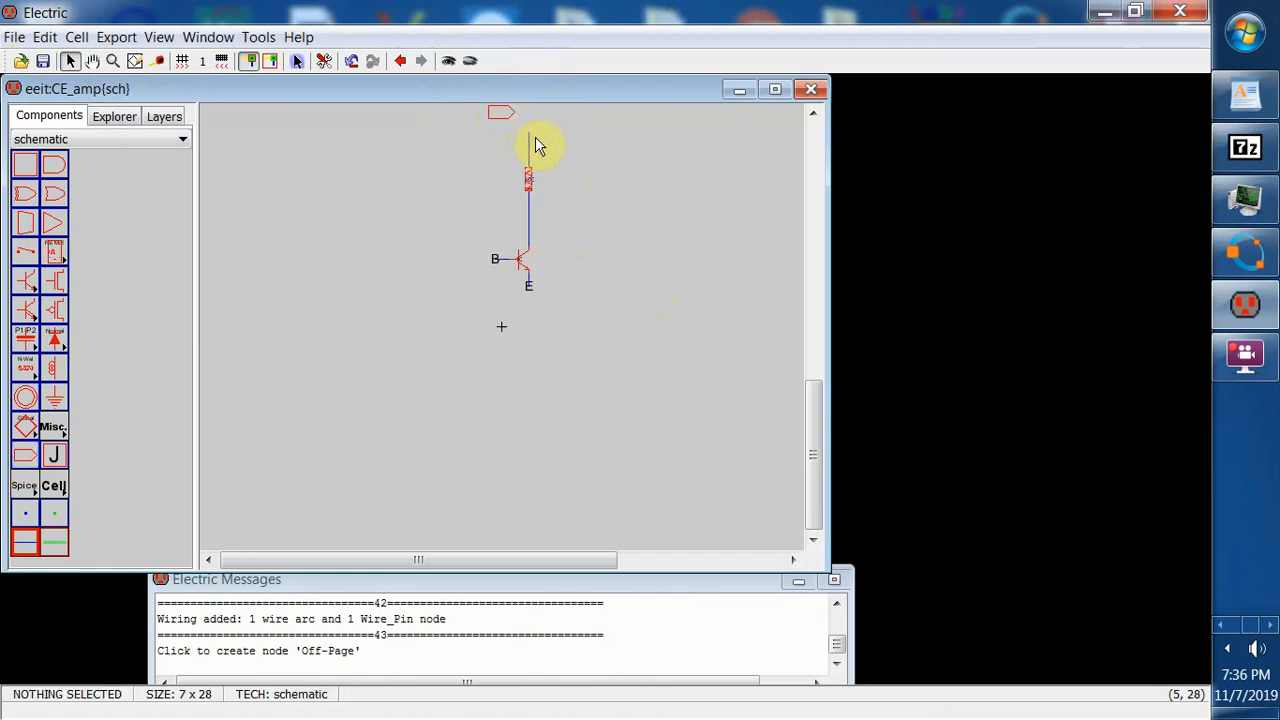
- Wire the Off-Page connector's output across and down to the wire above the resistor, and save the eeit library
right_click(530, 138)
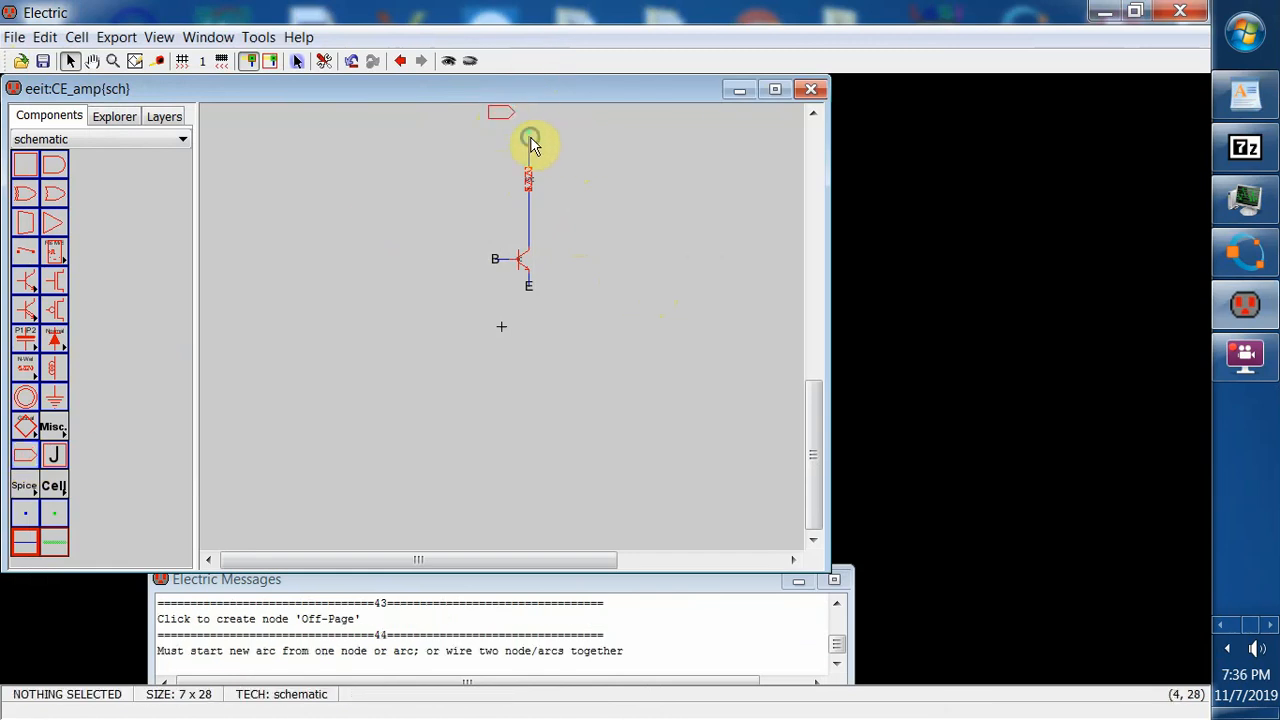
right_click(531, 139)
right_click(531, 139)
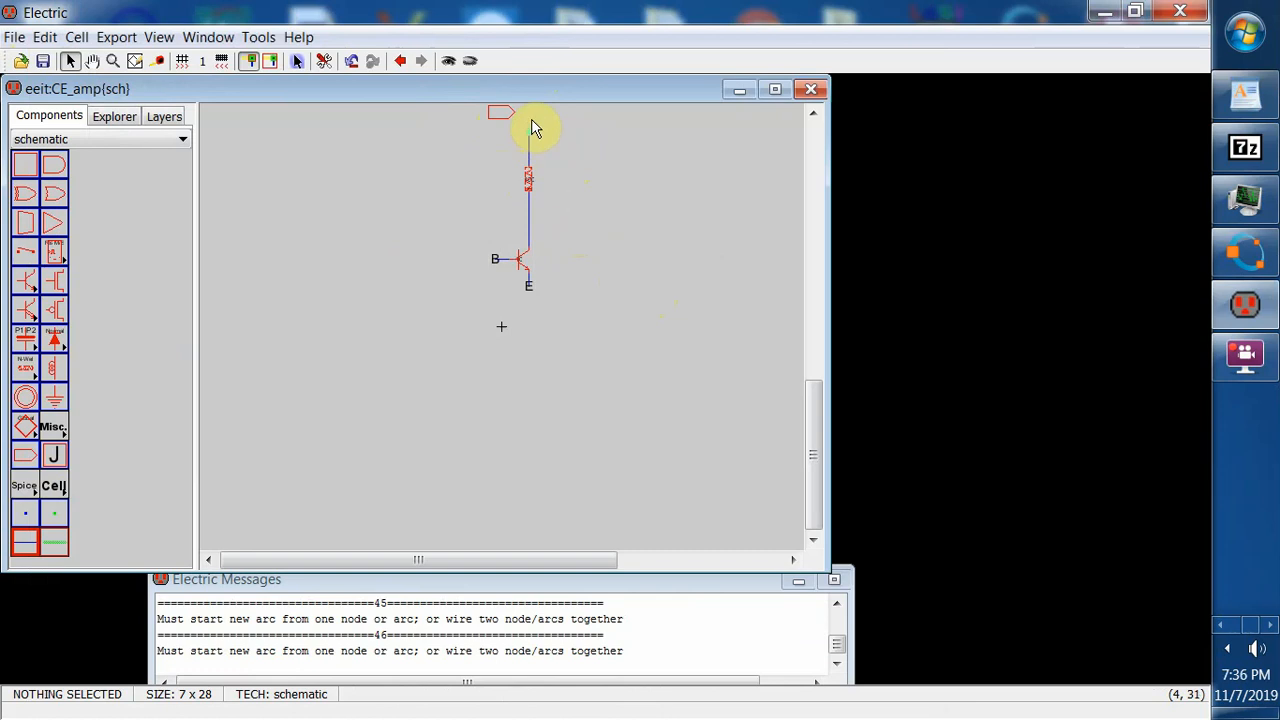
left_click(531, 114)
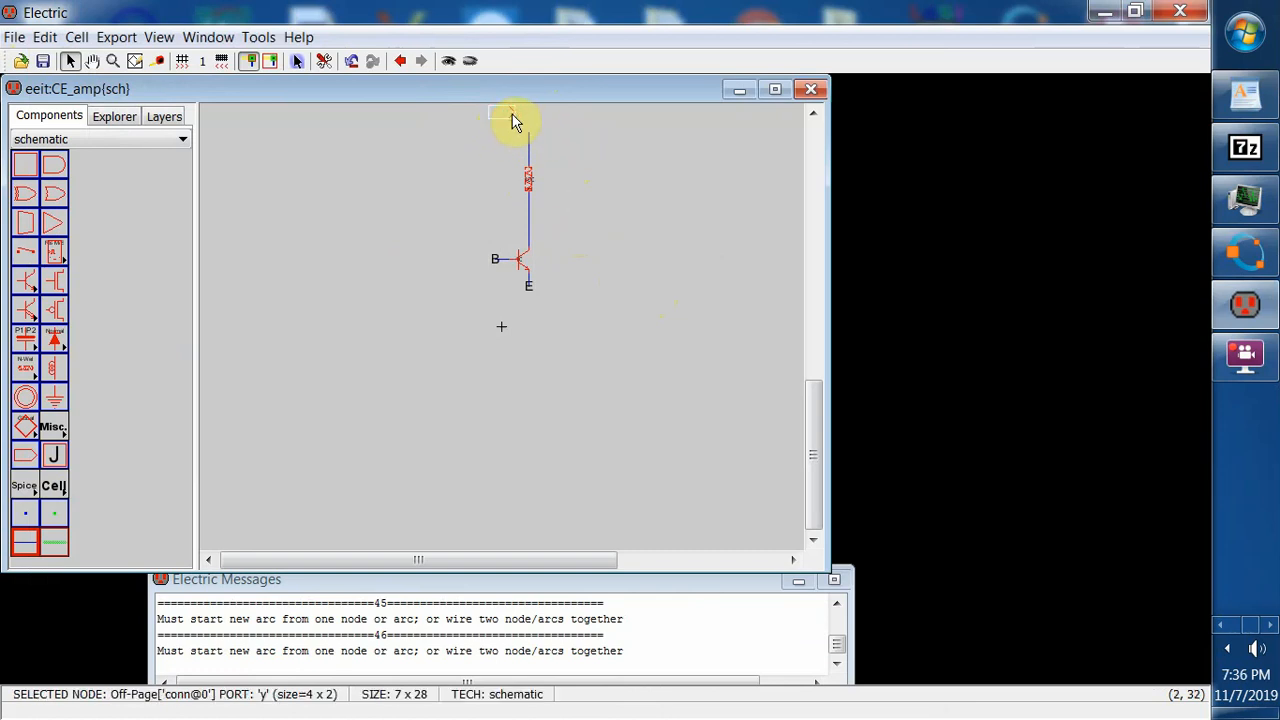
right_click(529, 116)
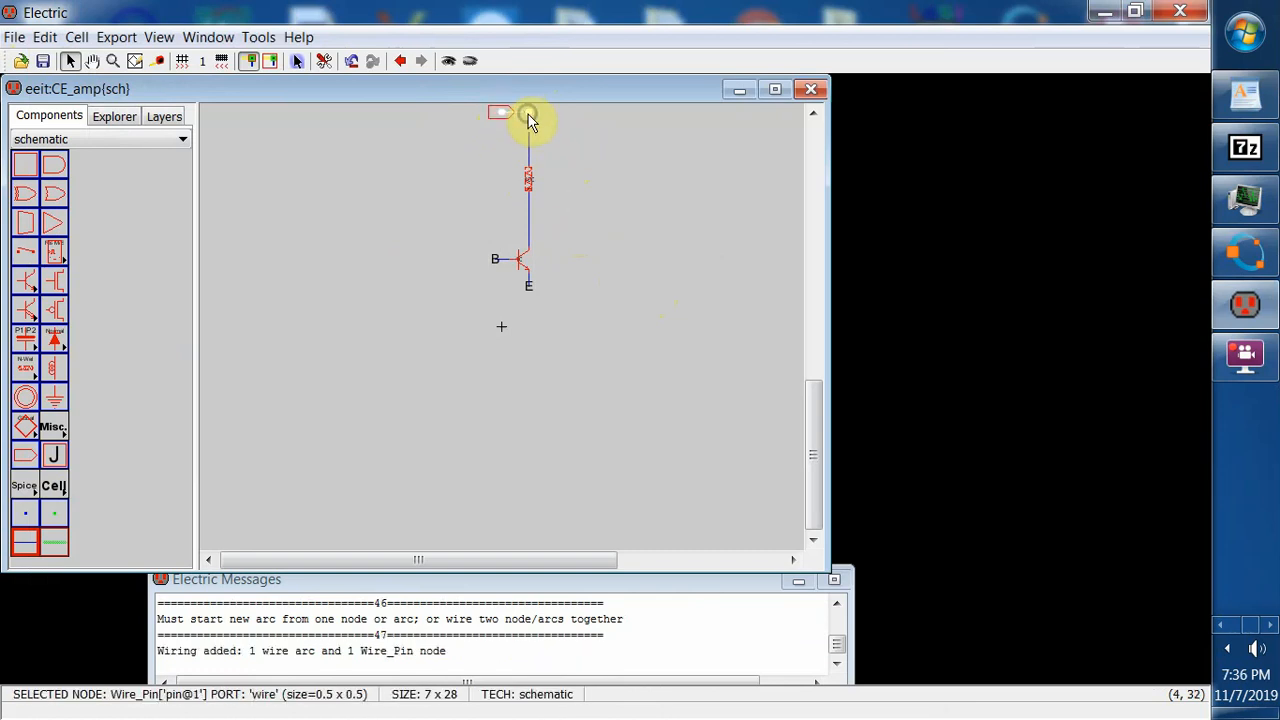
right_click(524, 136)
left_click(583, 138)
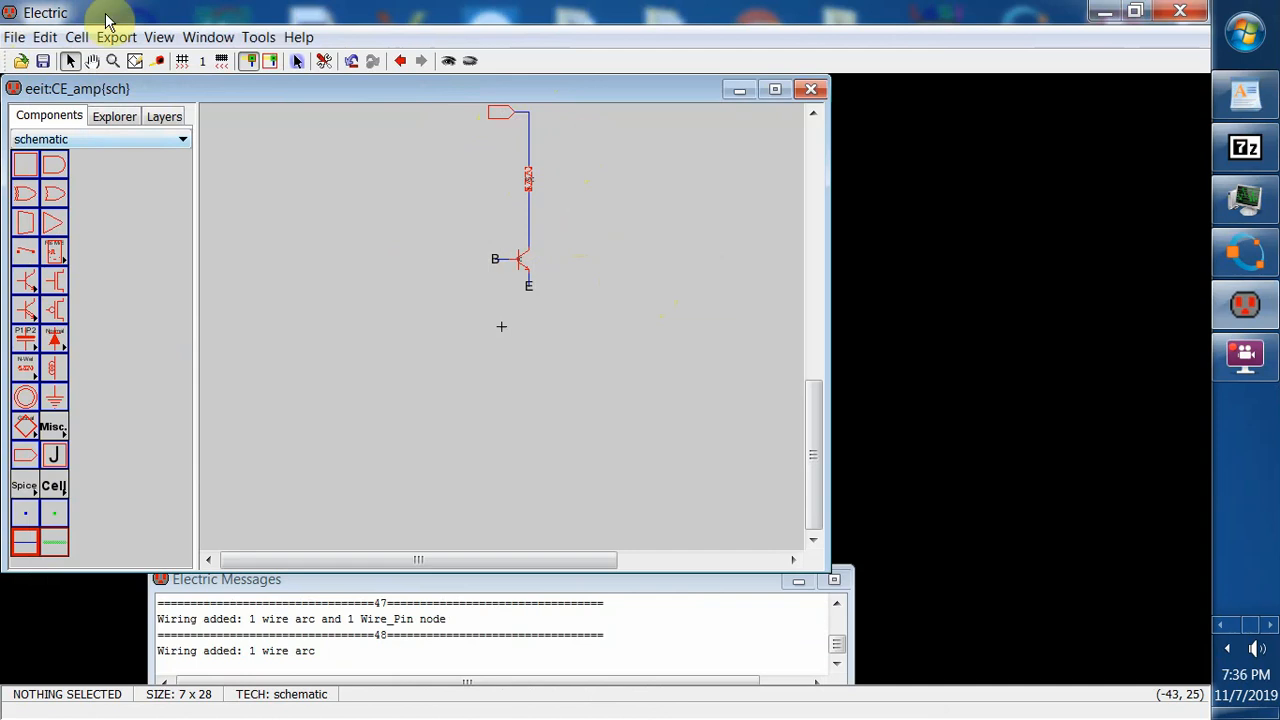
left_click(43, 61)
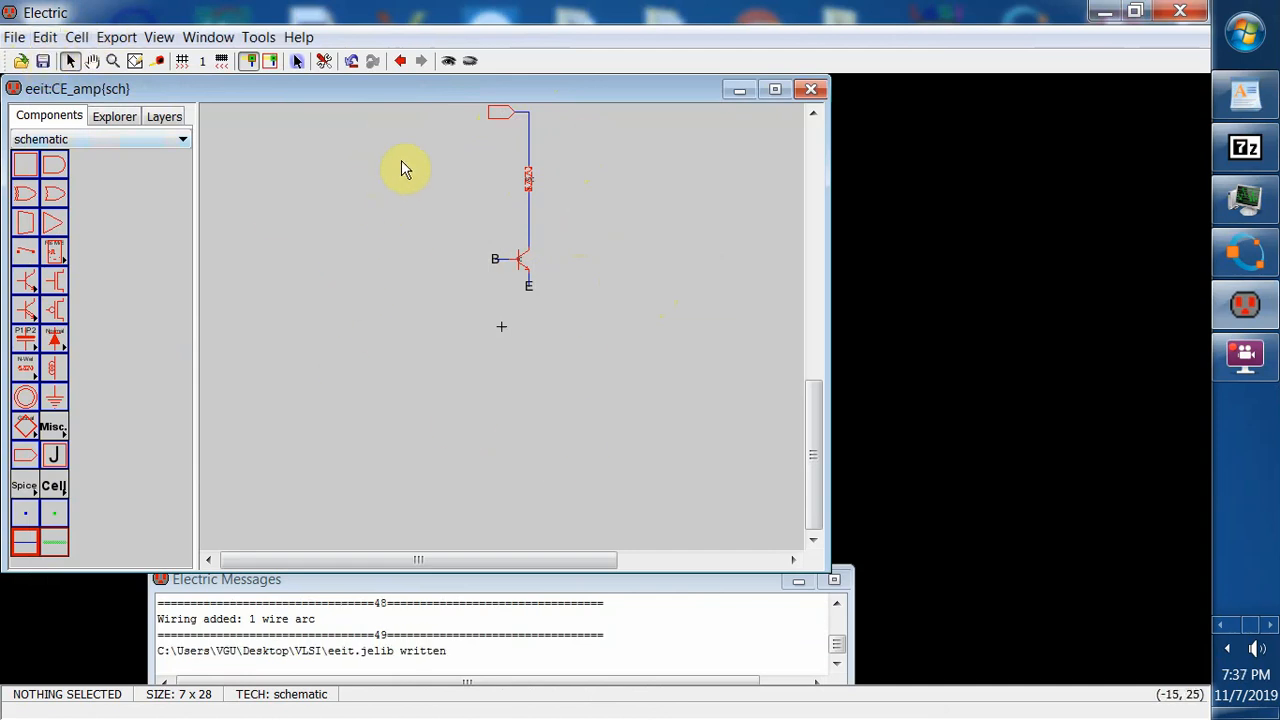
- Create an export named vcc on the upper Off-Page connector, keeping the unknown characteristic
left_click(492, 117)
left_click(116, 37)
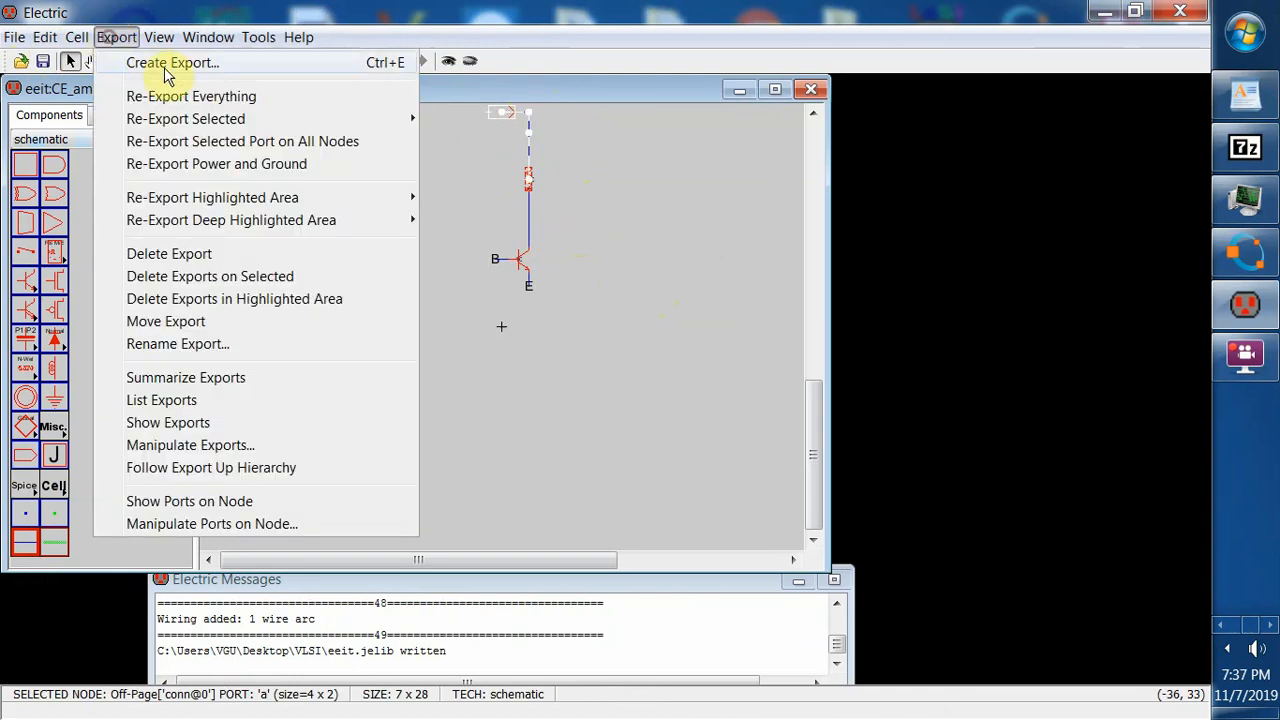
left_click(172, 62)
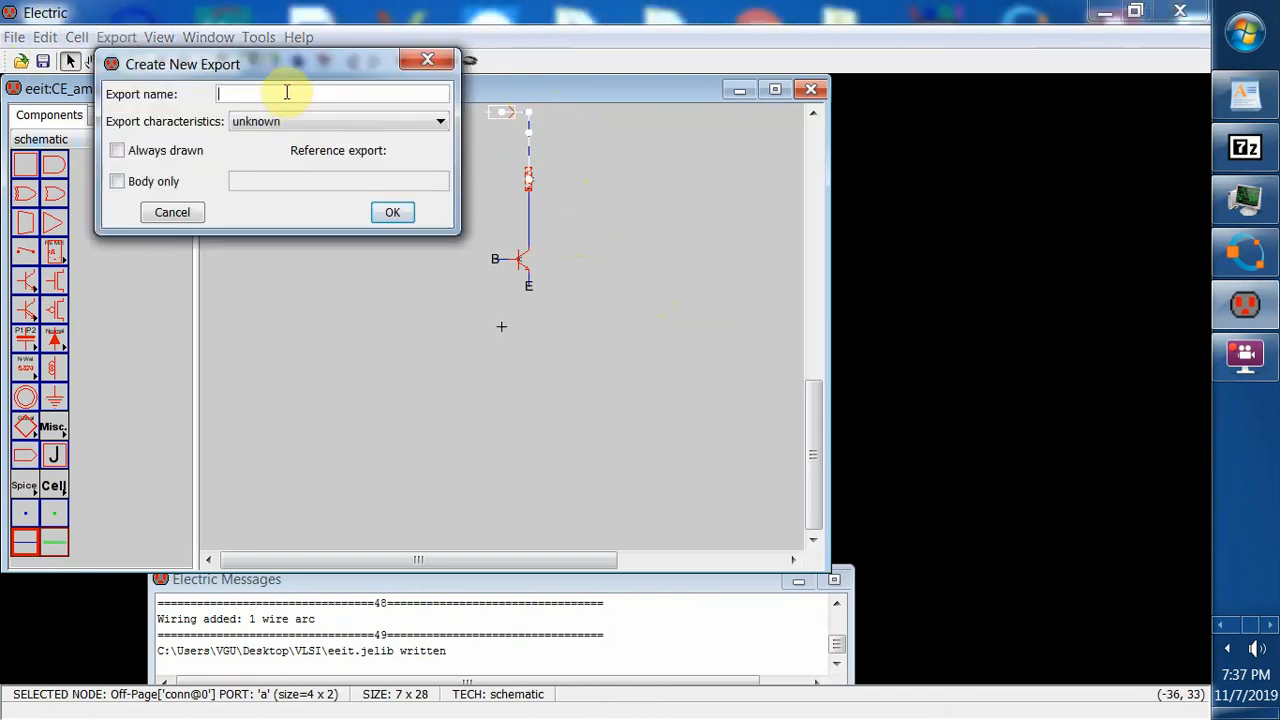
type("vcc")
left_click(392, 212)
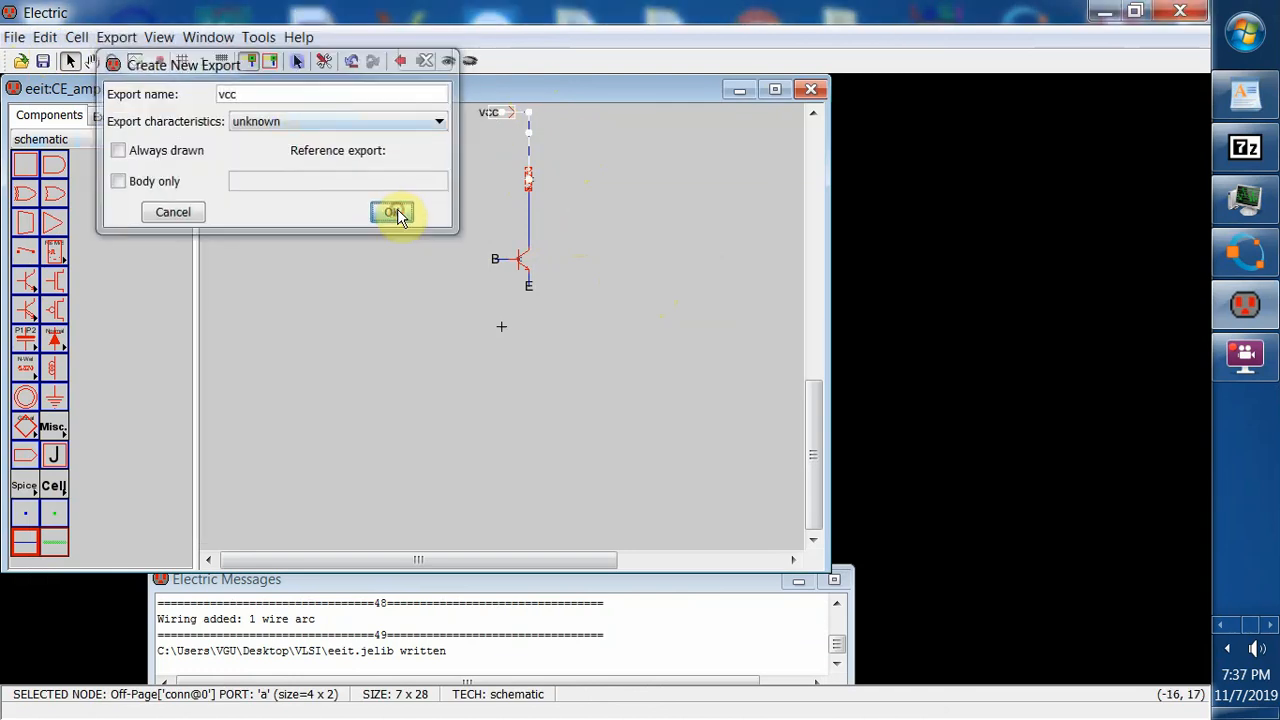
left_click(589, 200)
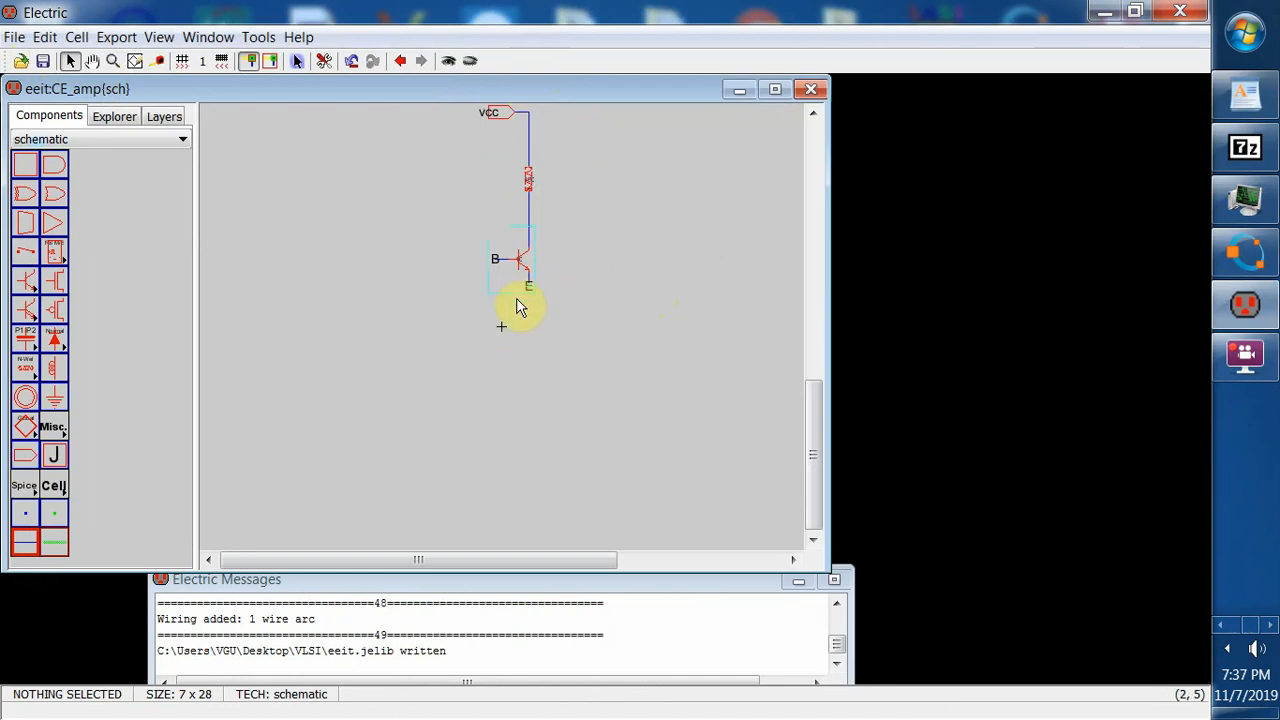
- Place a second Off-Page connector below and left of the transistor and wire the emitter down to it
left_click(25, 456)
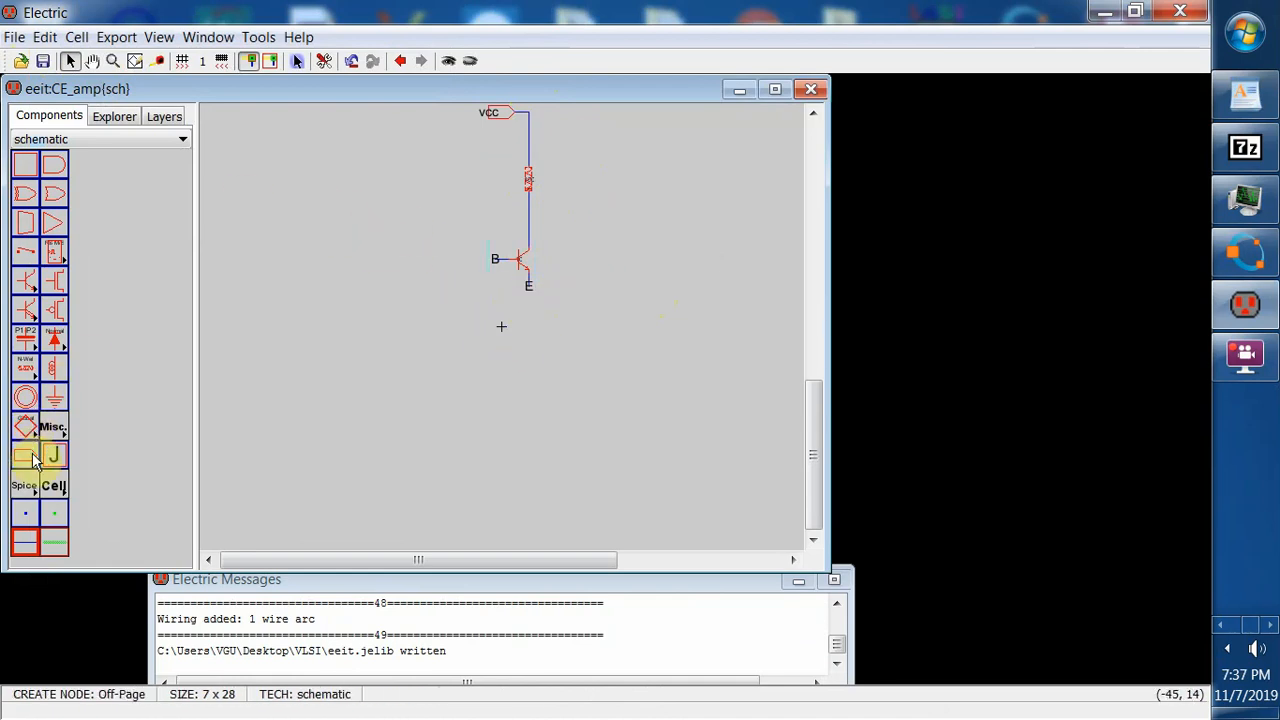
left_click(478, 410)
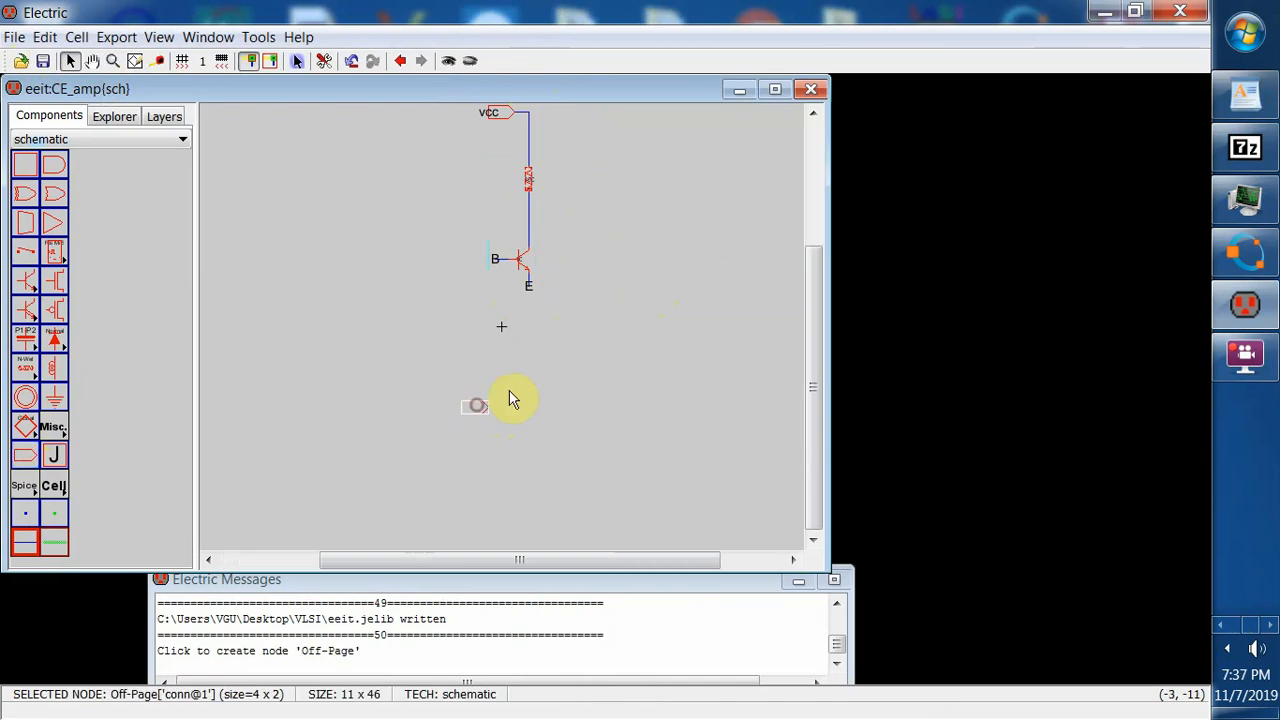
left_click(558, 373)
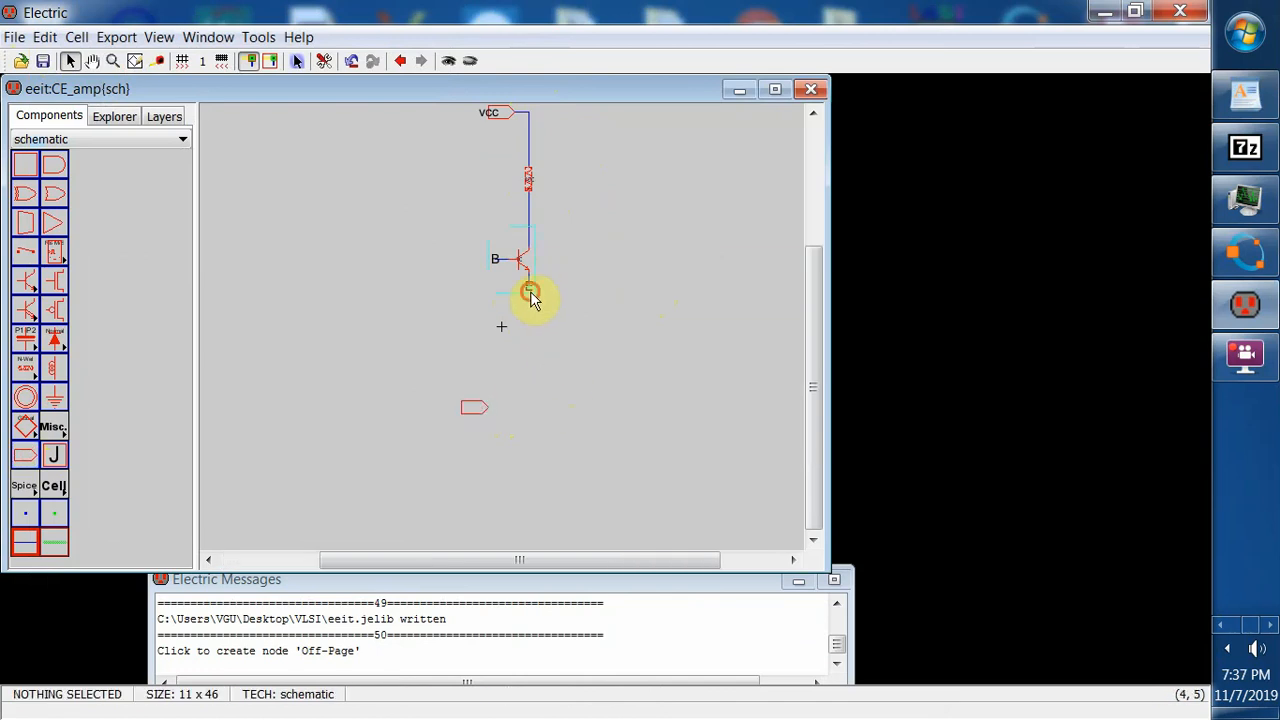
left_click(531, 296)
left_click_drag(525, 378, 489, 416)
left_click(635, 447)
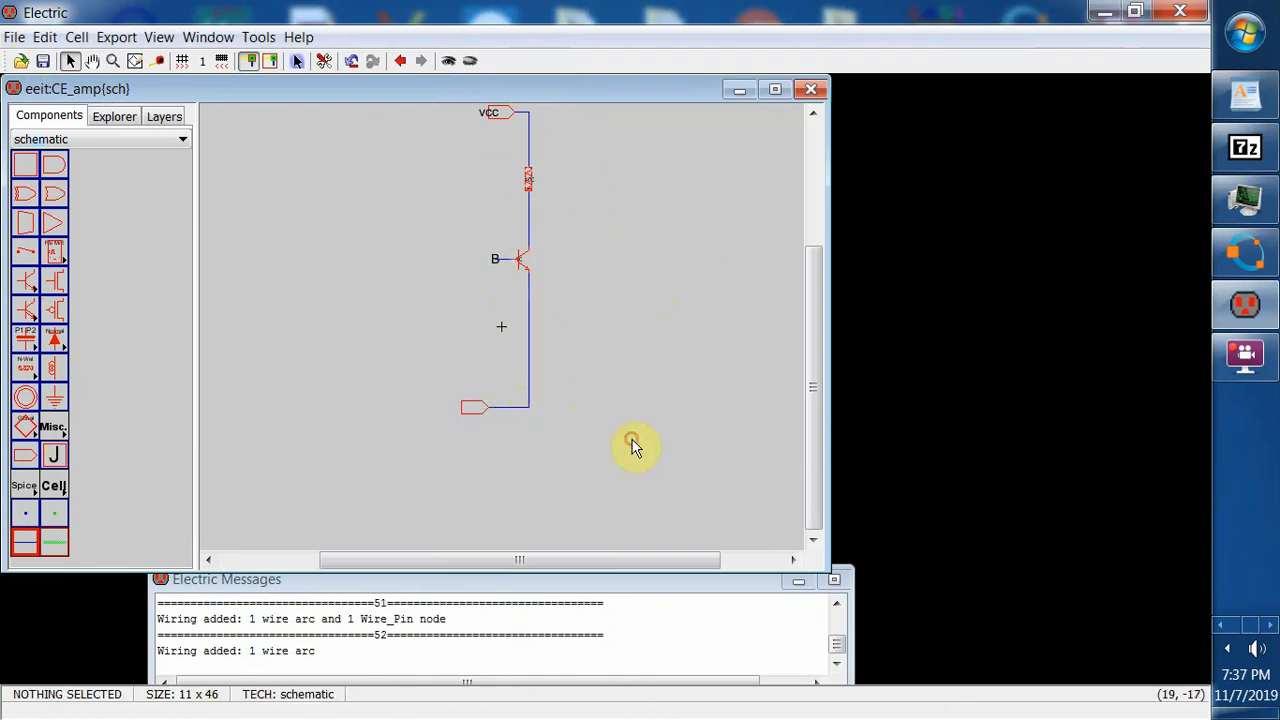
- Create an export named gnd on the lower Off-Page connector and save the eeit library
left_click(476, 410)
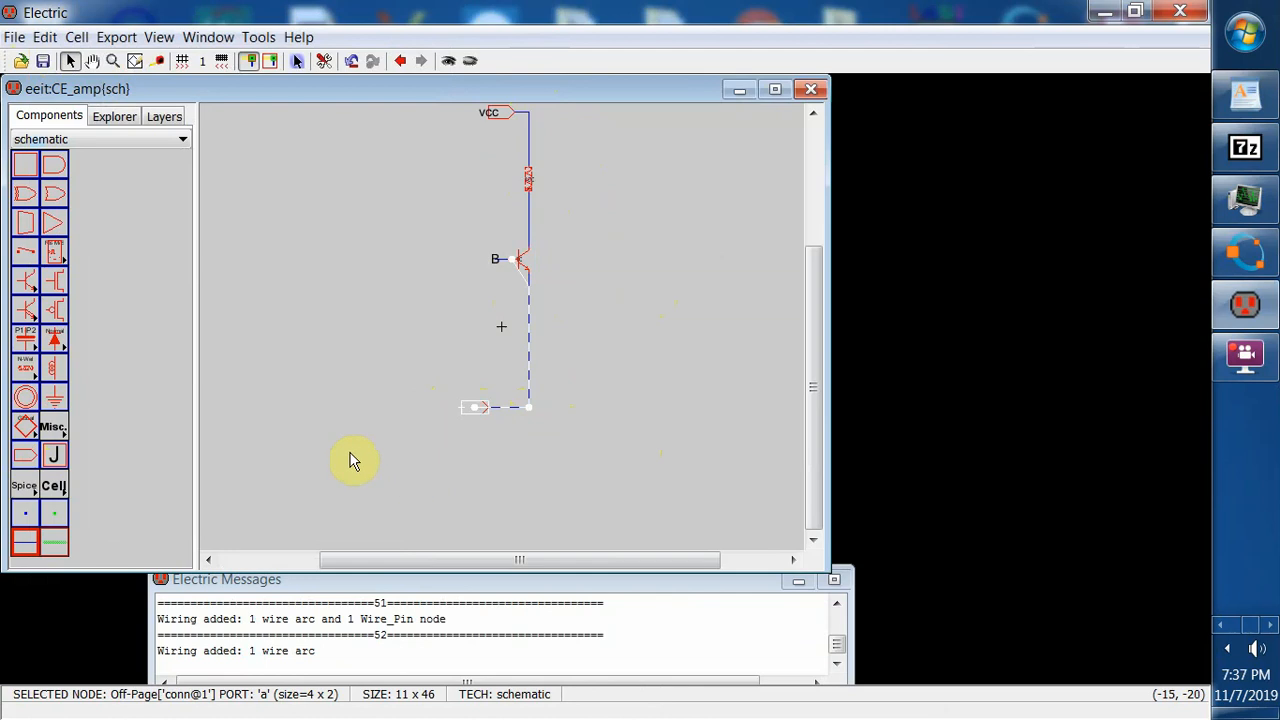
left_click(116, 37)
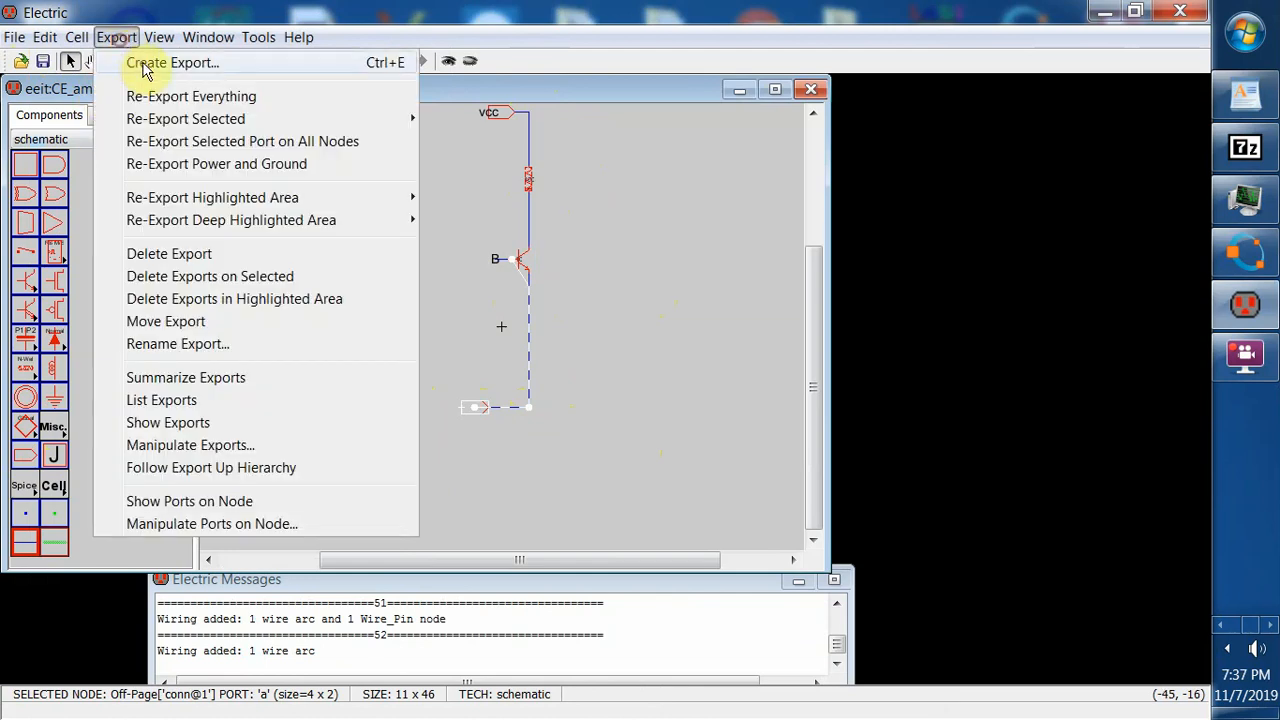
left_click(160, 61)
type("q")
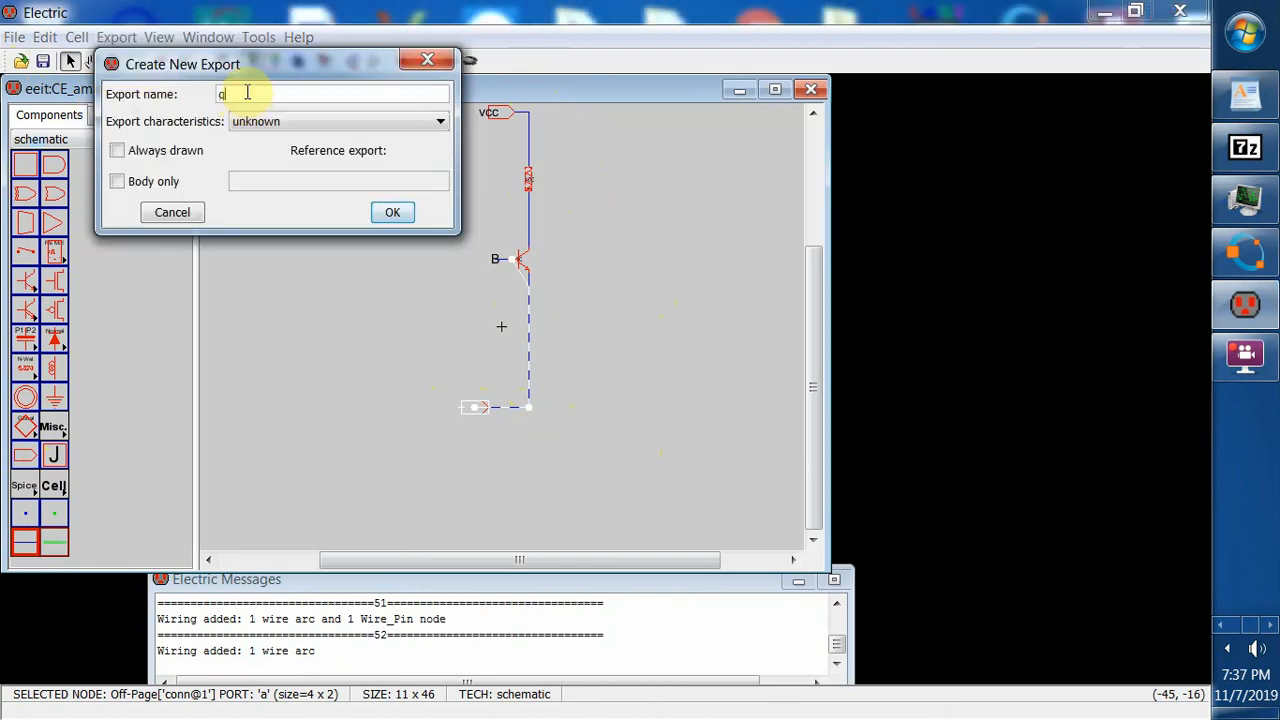
key("Tab")
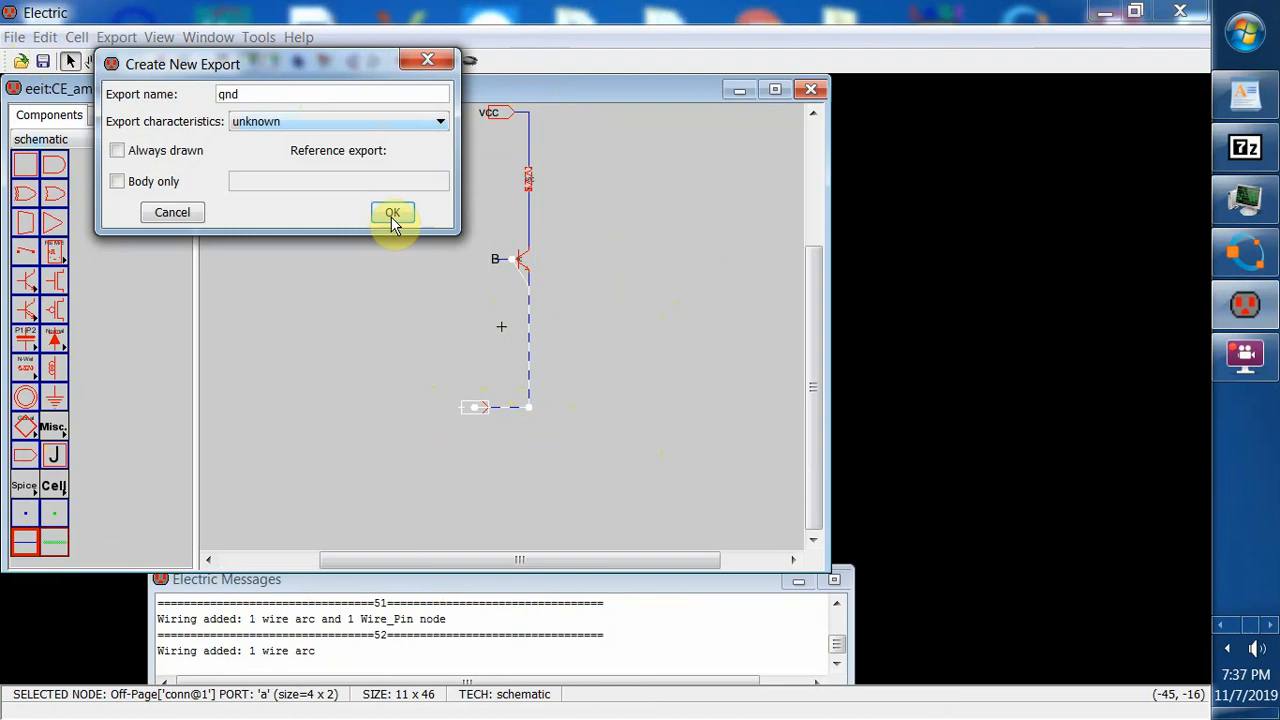
left_click(392, 215)
left_click(395, 325)
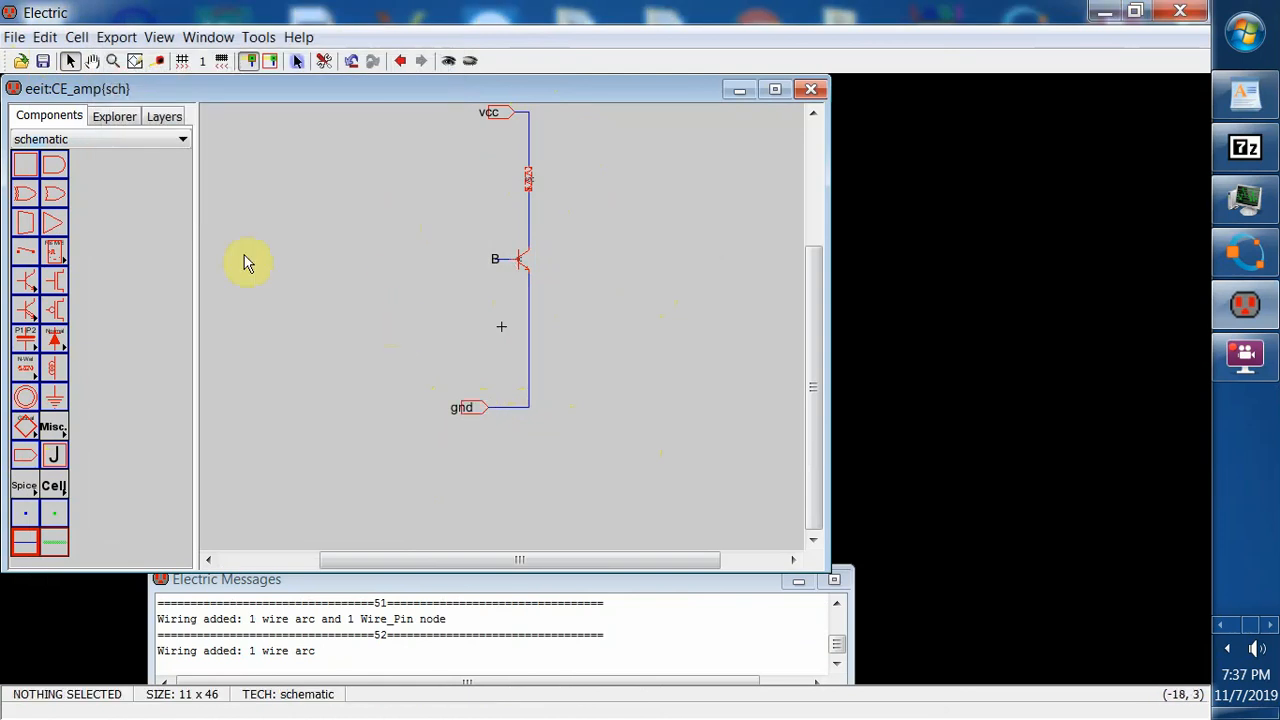
left_click(43, 61)
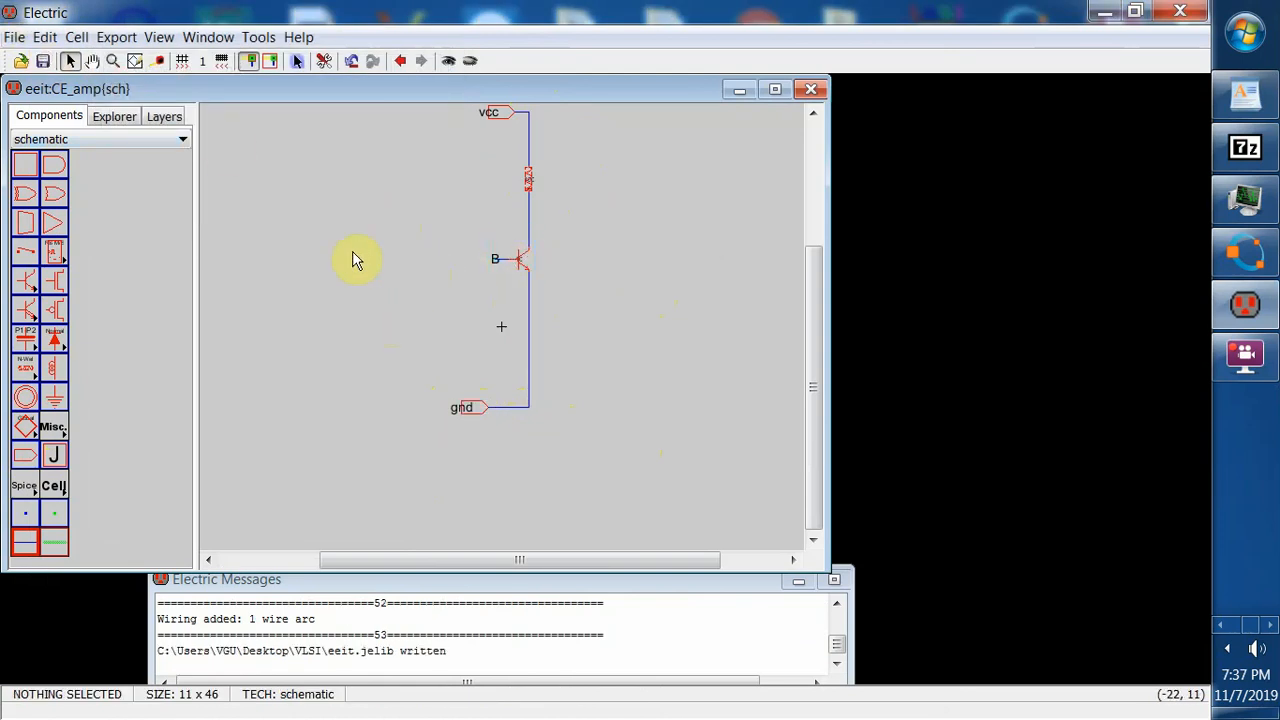
- Duplicate the collector resistor together with its attached wires and place the copy to the lower right of the amplifier circuit
left_click_drag(505, 150, 540, 204)
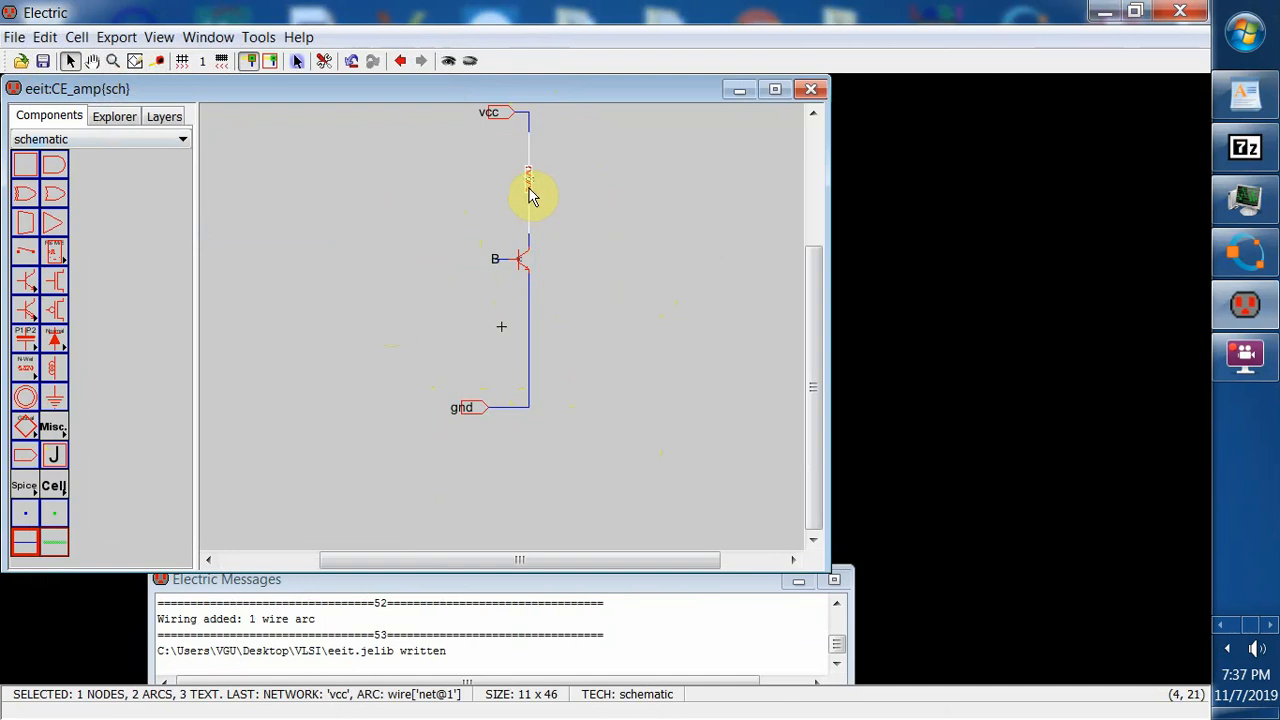
left_click(46, 37)
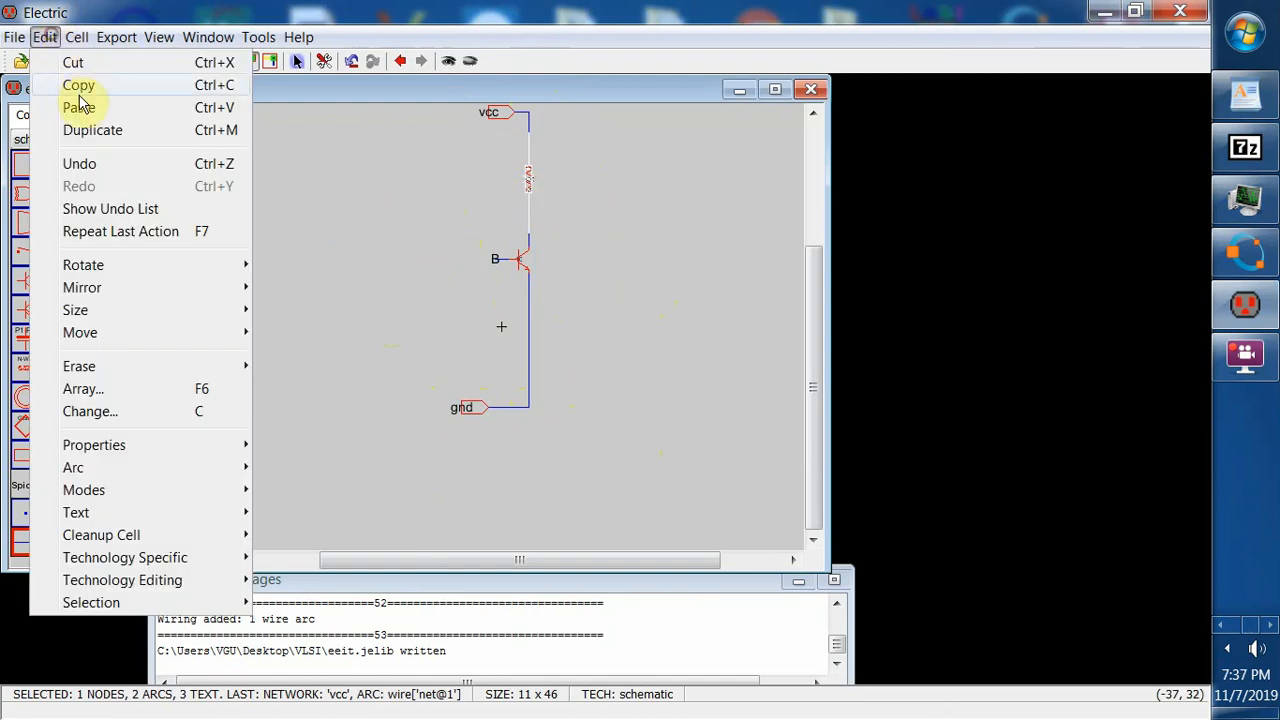
left_click(79, 87)
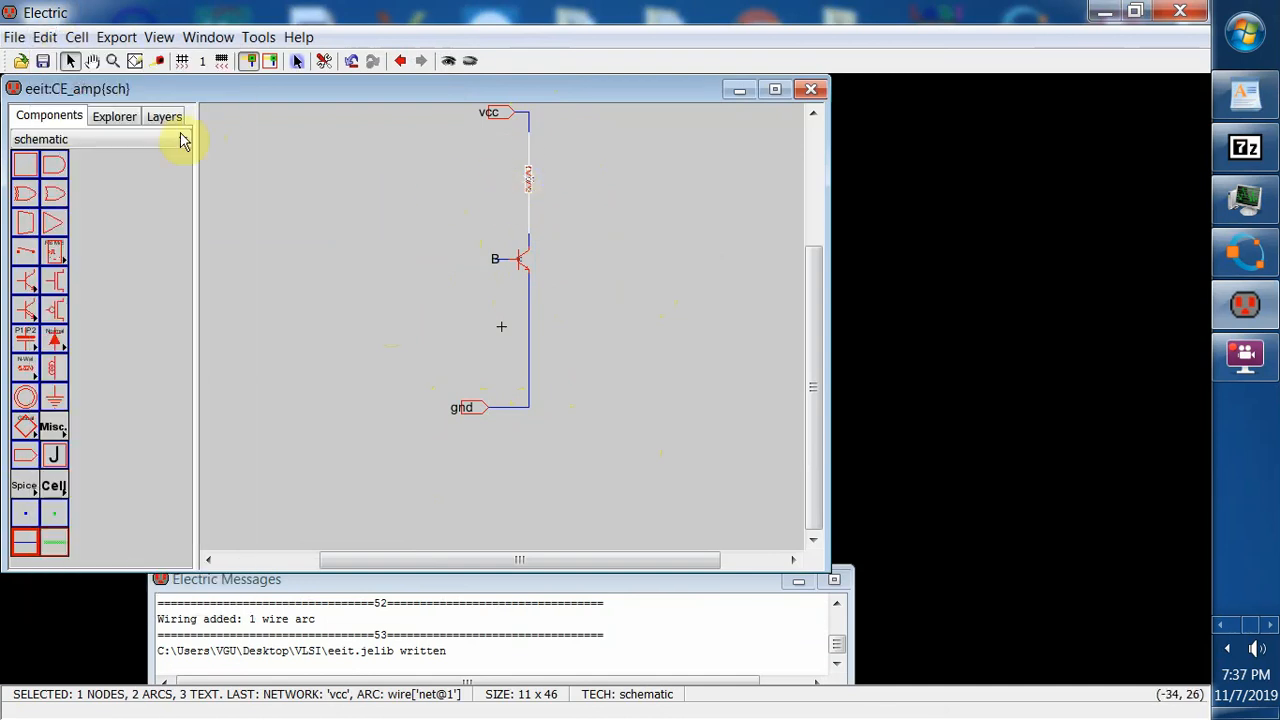
left_click(45, 38)
left_click(84, 108)
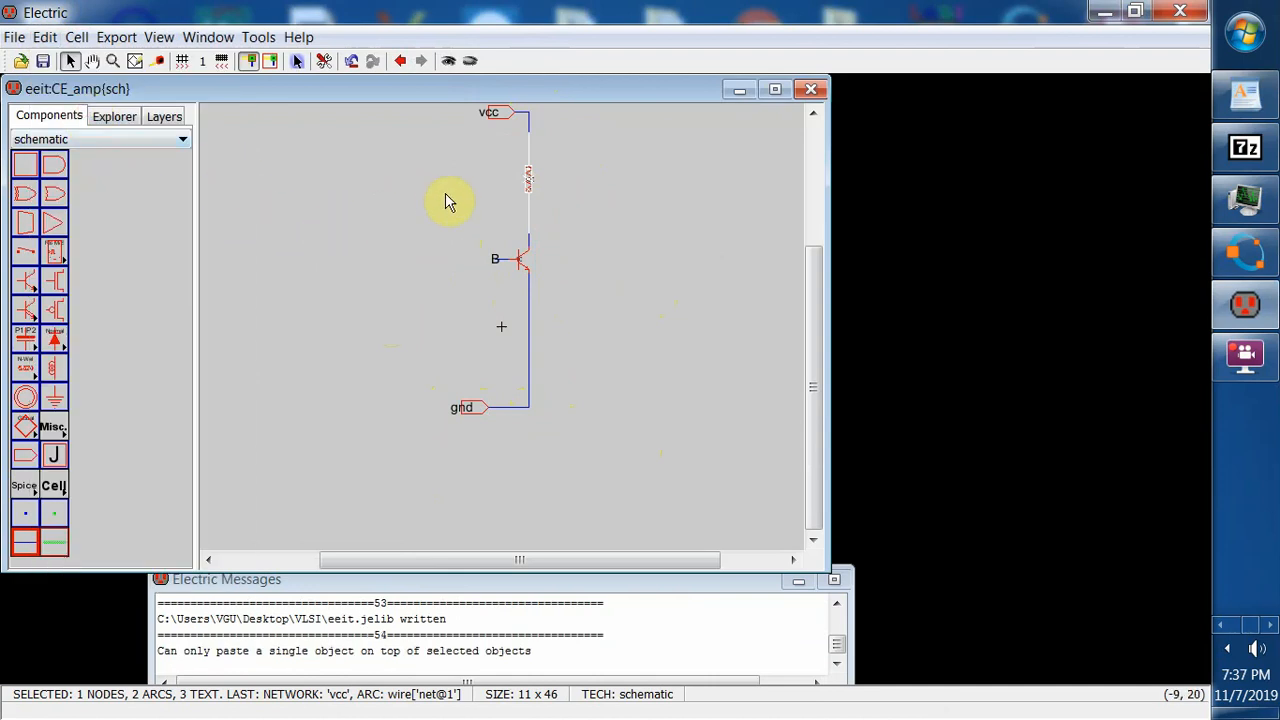
left_click(45, 38)
left_click(100, 131)
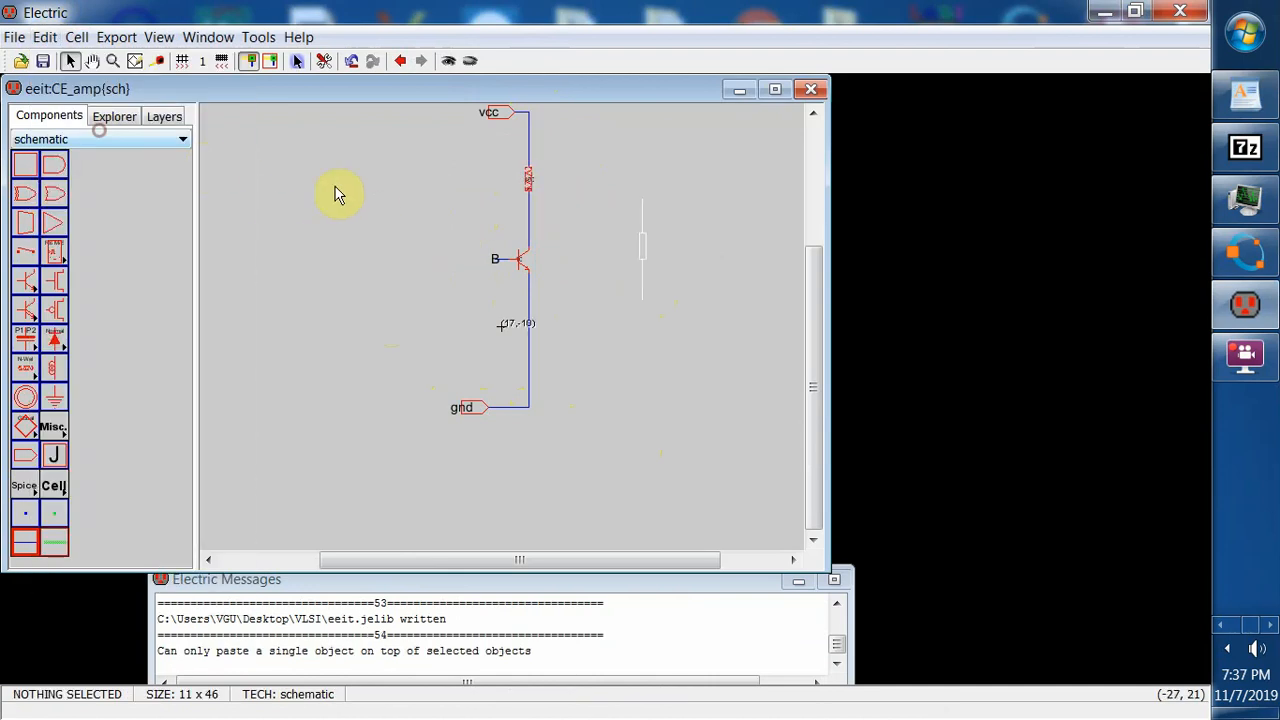
left_click(402, 290)
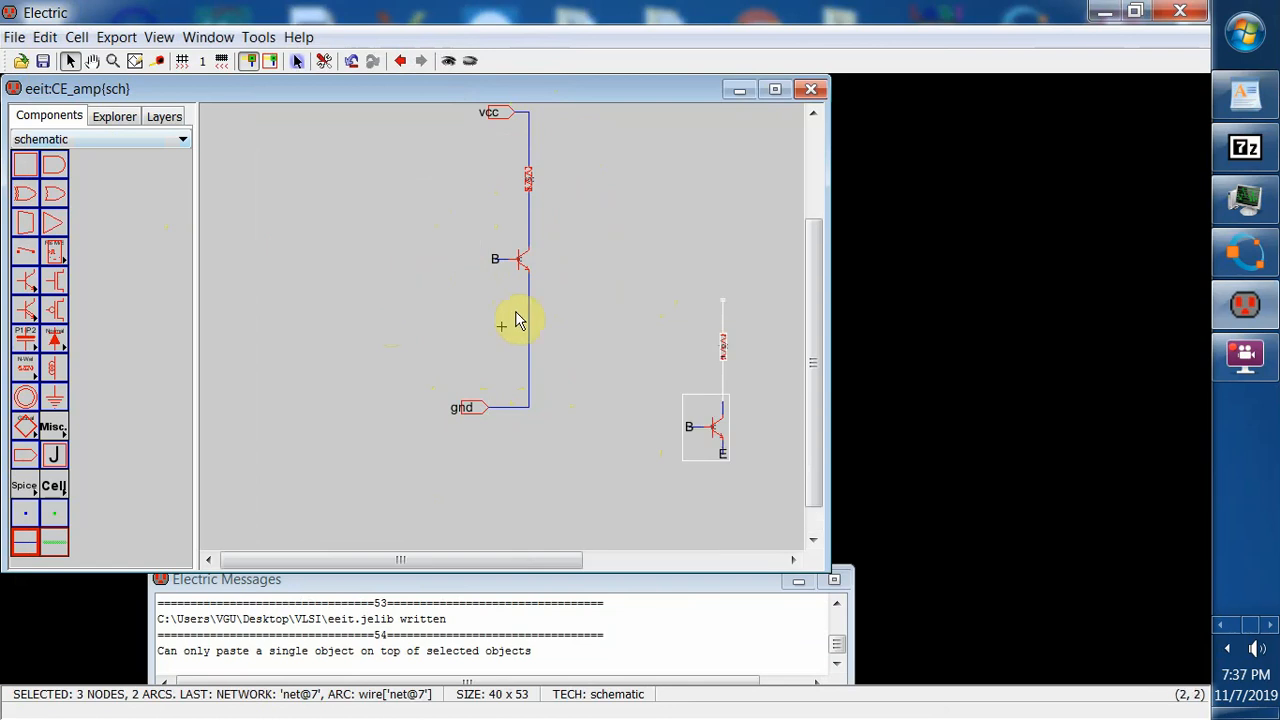
left_click(614, 370)
- Delete the duplicated transistor and the wires below and above the copied resistor, leaving only the resistor itself
left_click_drag(664, 392, 748, 492)
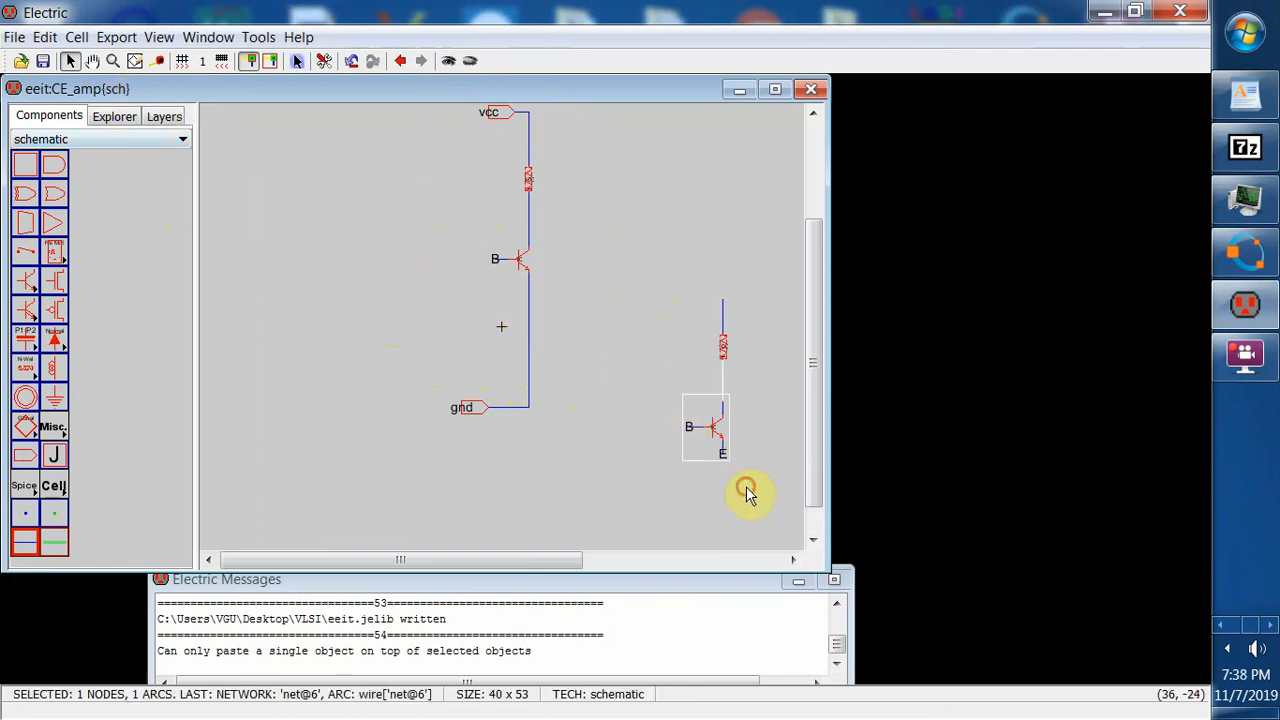
left_click(45, 37)
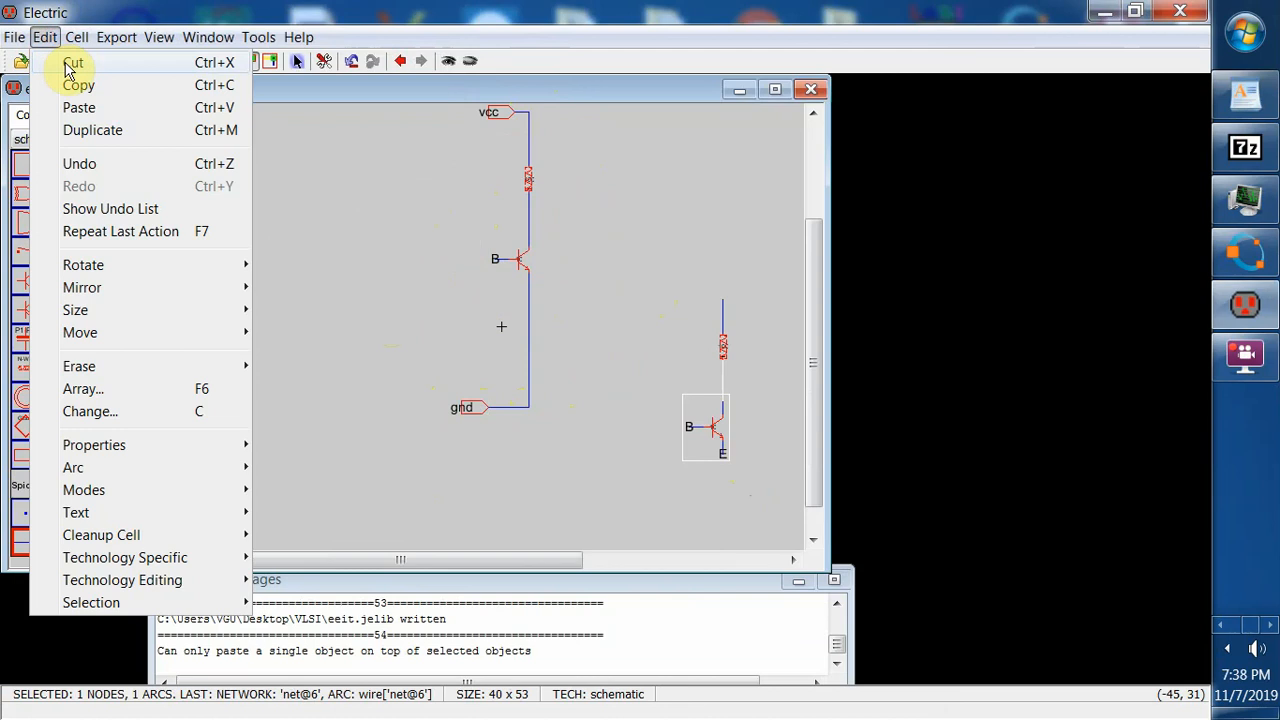
left_click(68, 64)
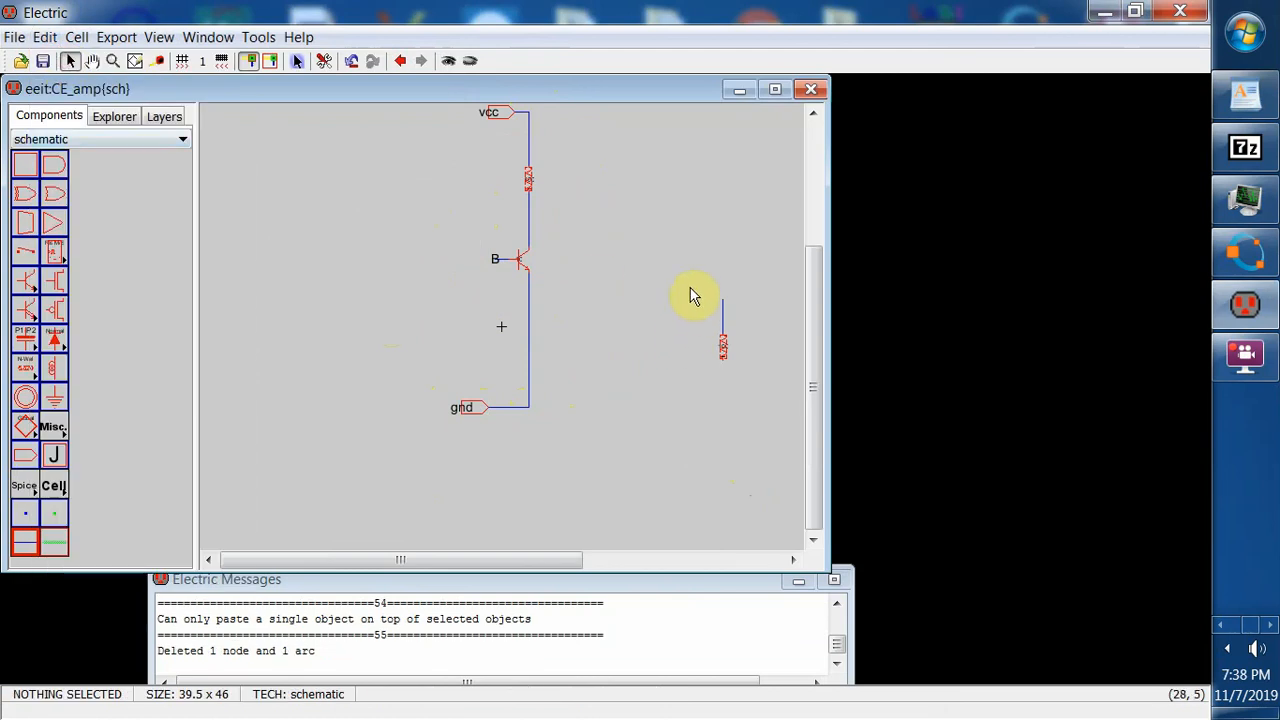
left_click_drag(689, 280, 738, 385)
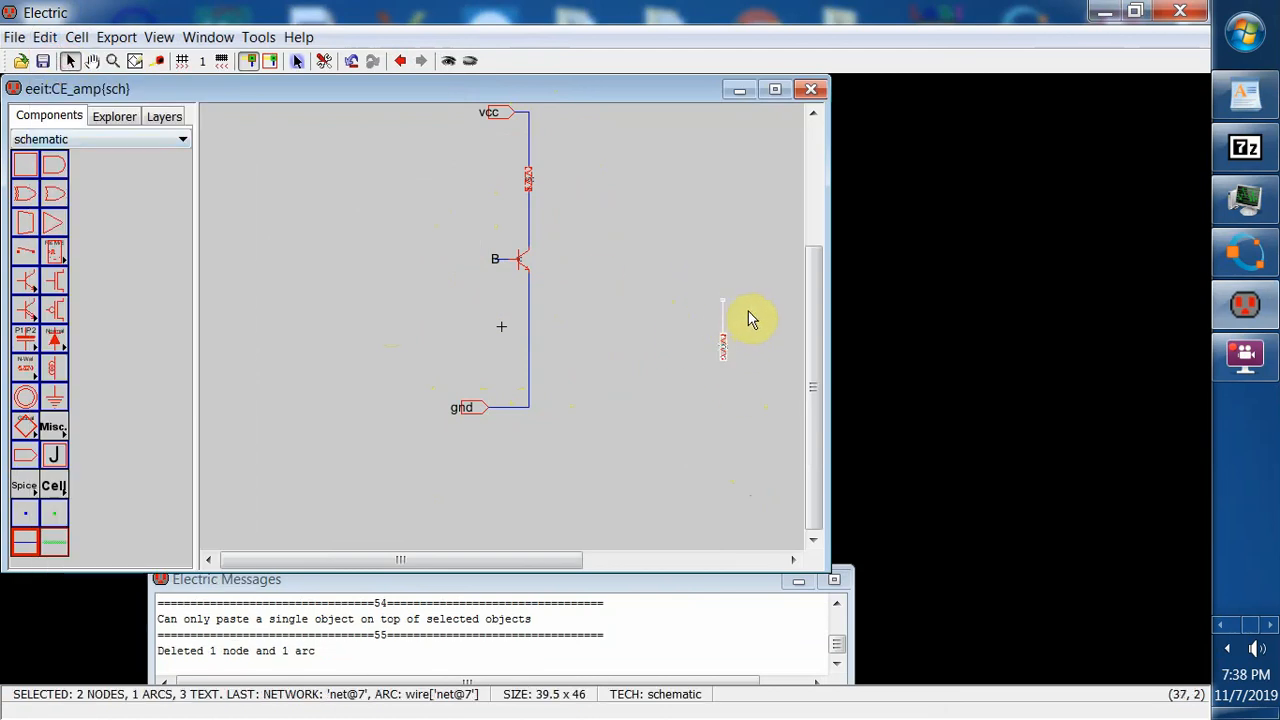
left_click(746, 308)
left_click(734, 335)
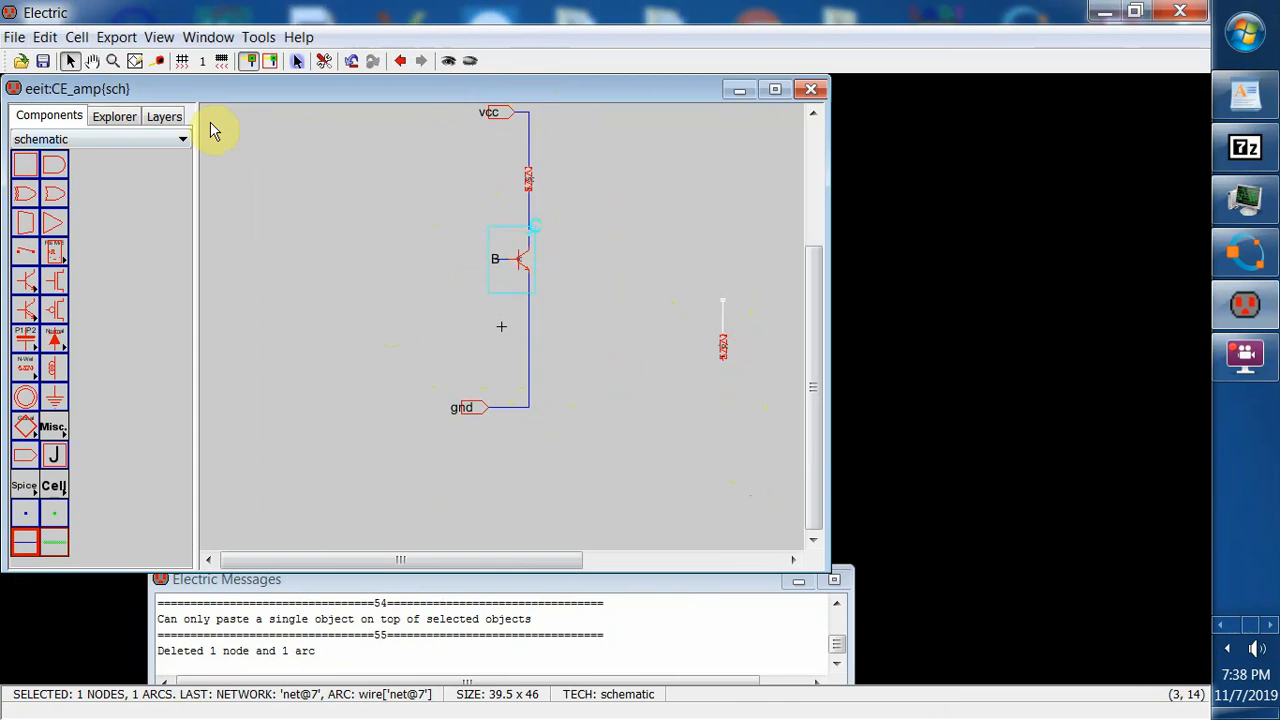
left_click(45, 37)
left_click(88, 65)
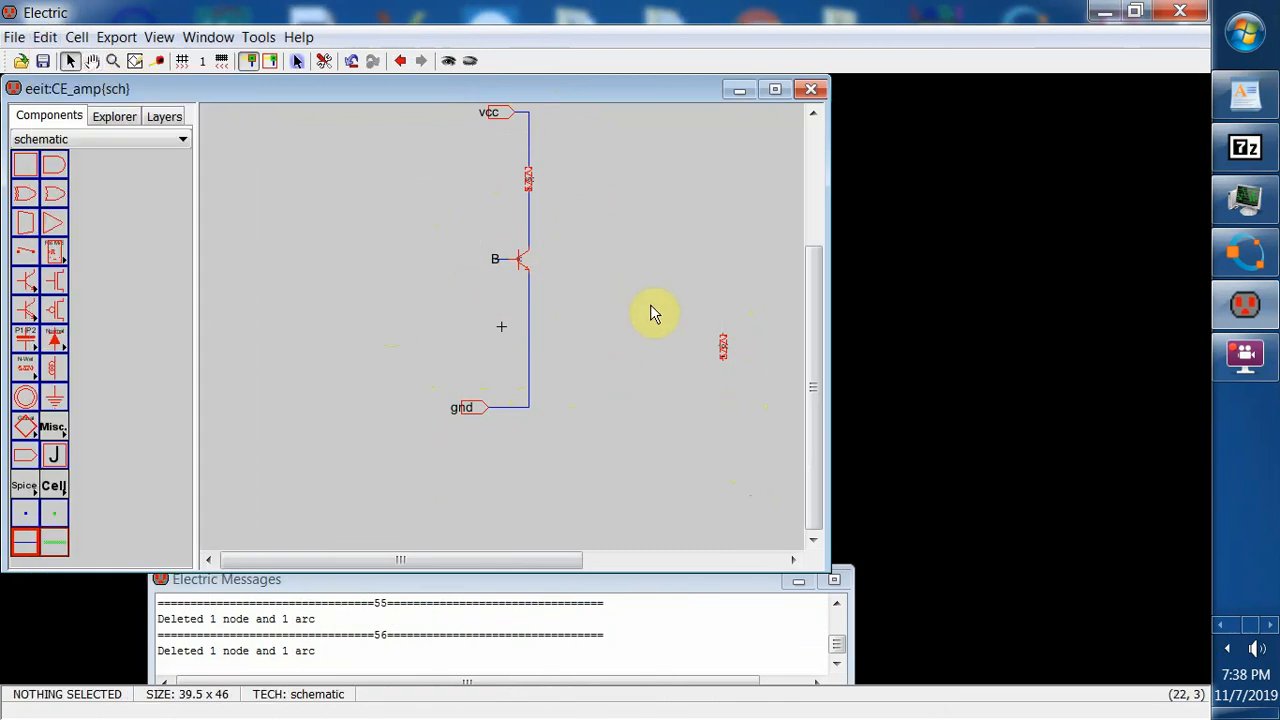
- Duplicate the loose resistor, then move the original about 37 units left and 25 up, beside the collector resistor
left_click_drag(660, 303, 740, 380)
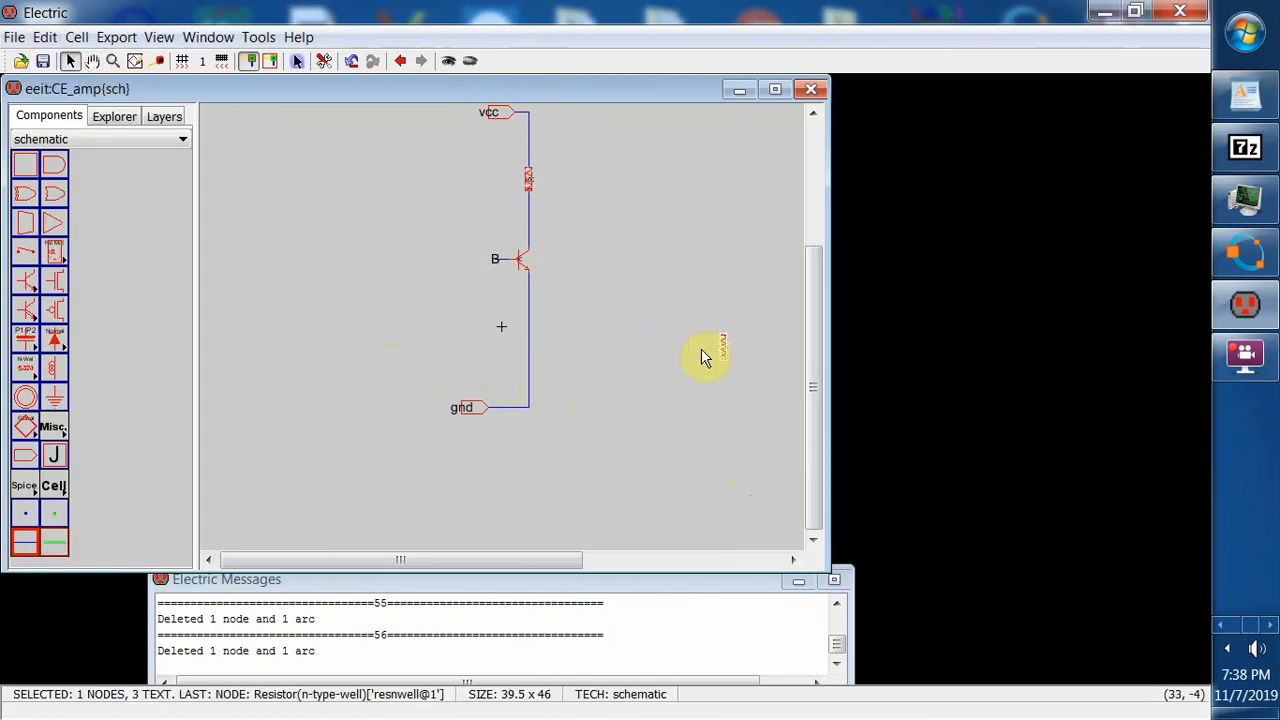
left_click(45, 37)
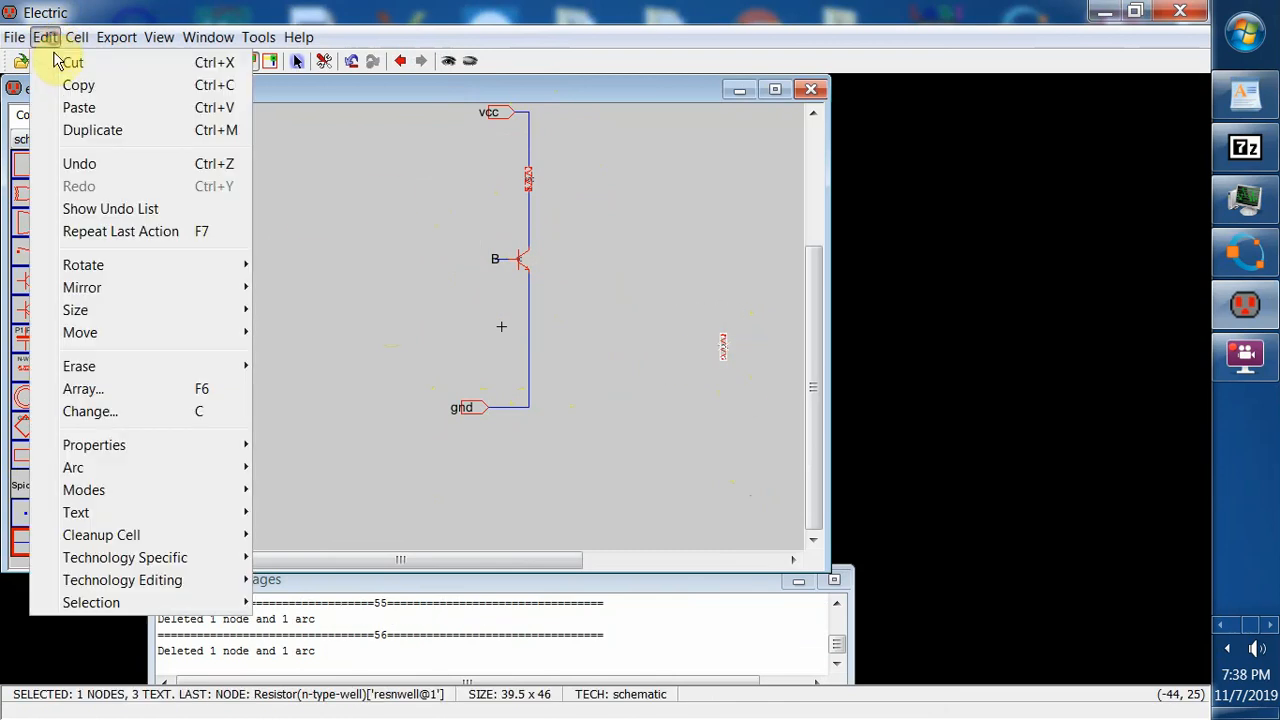
left_click(92, 133)
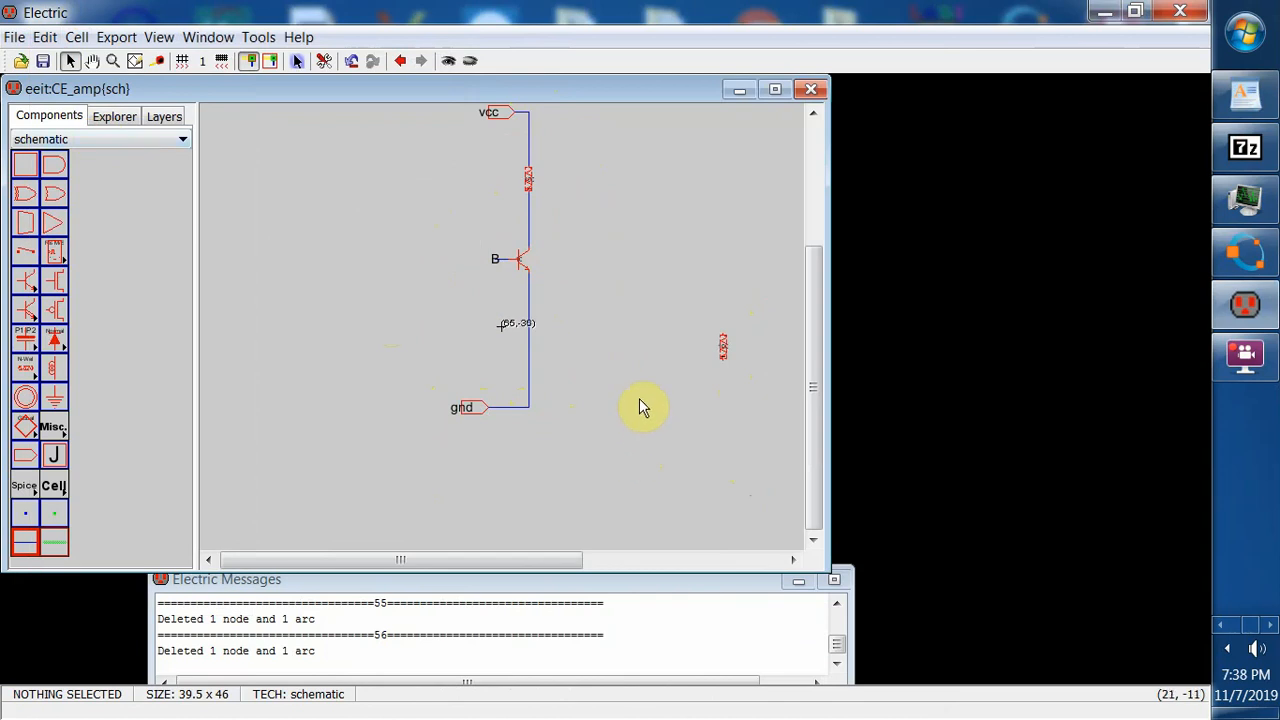
left_click(666, 450)
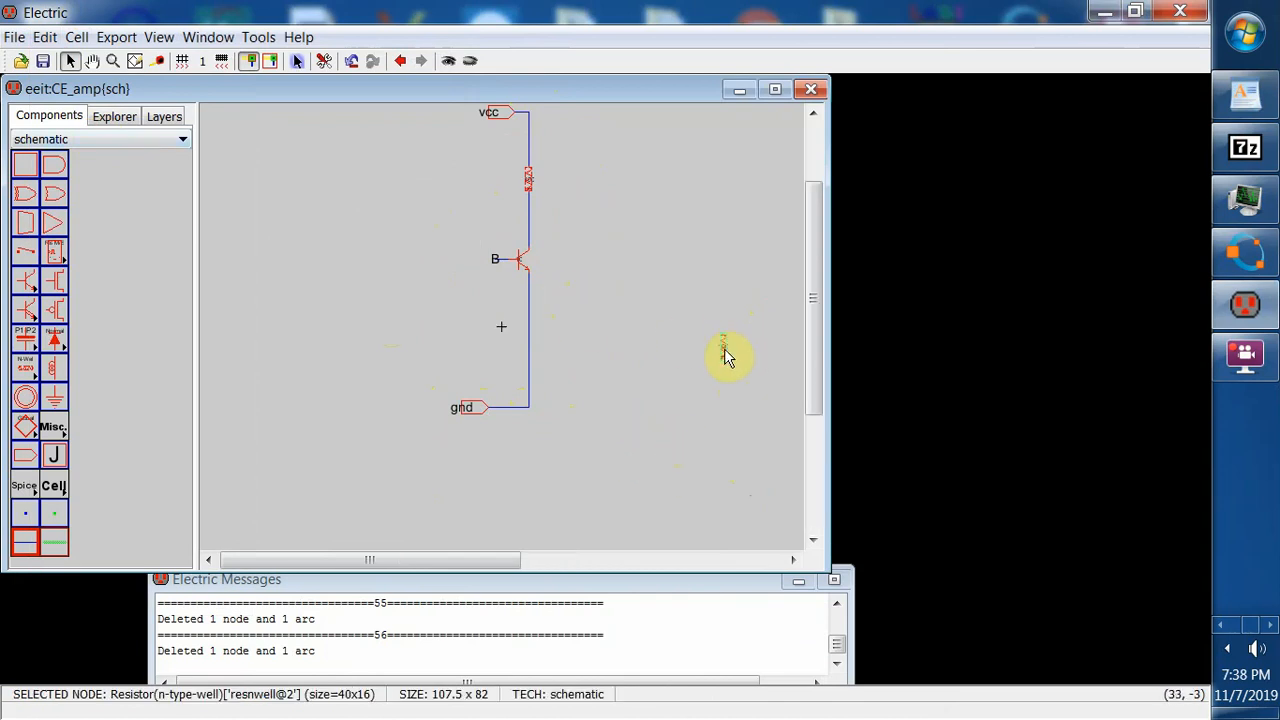
left_click_drag(724, 350, 487, 210)
left_click(629, 243)
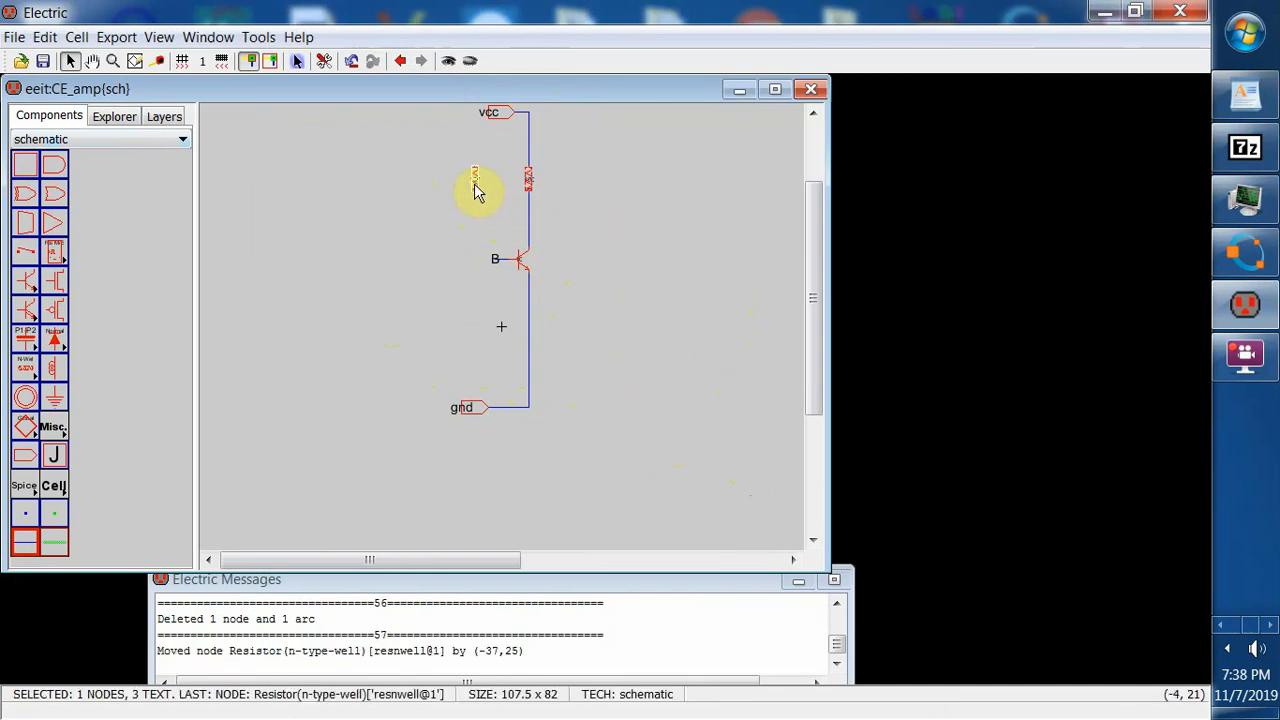
- Duplicate the resistor left of the collector resistor and position the copy below and left of the transistor's base
left_click(45, 37)
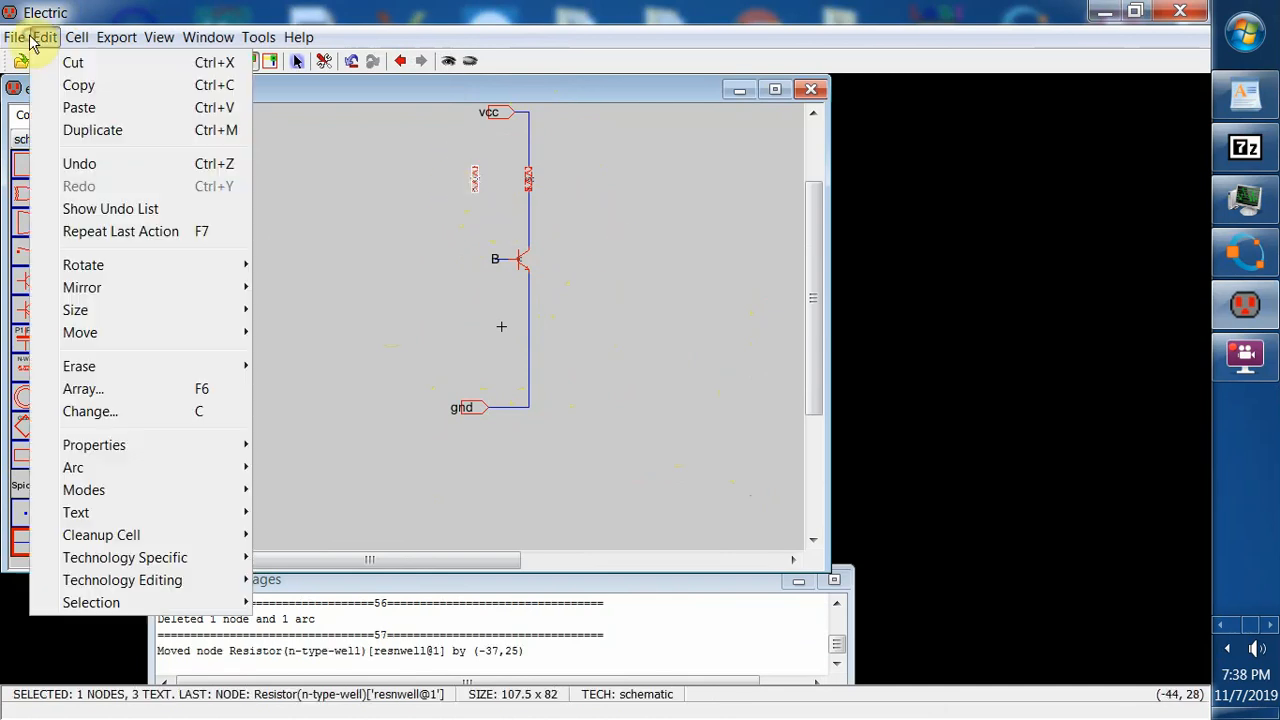
left_click(100, 135)
left_click(415, 310)
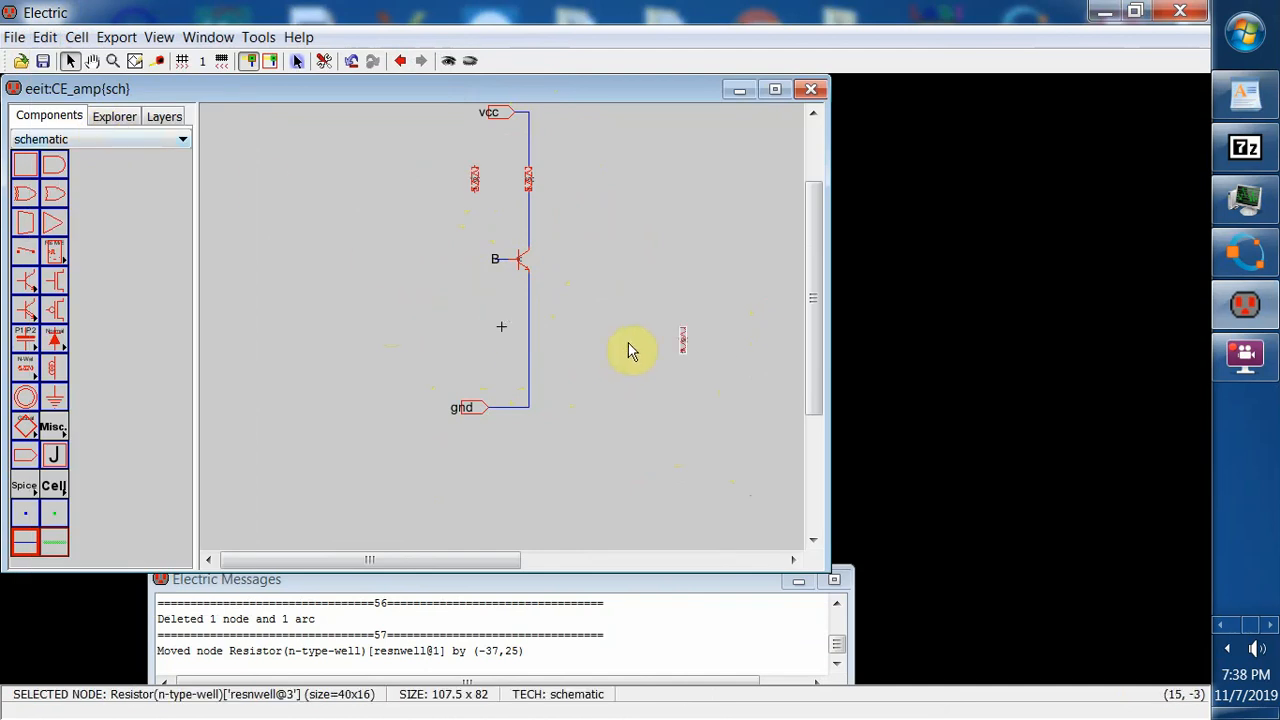
left_click_drag(464, 346, 474, 331)
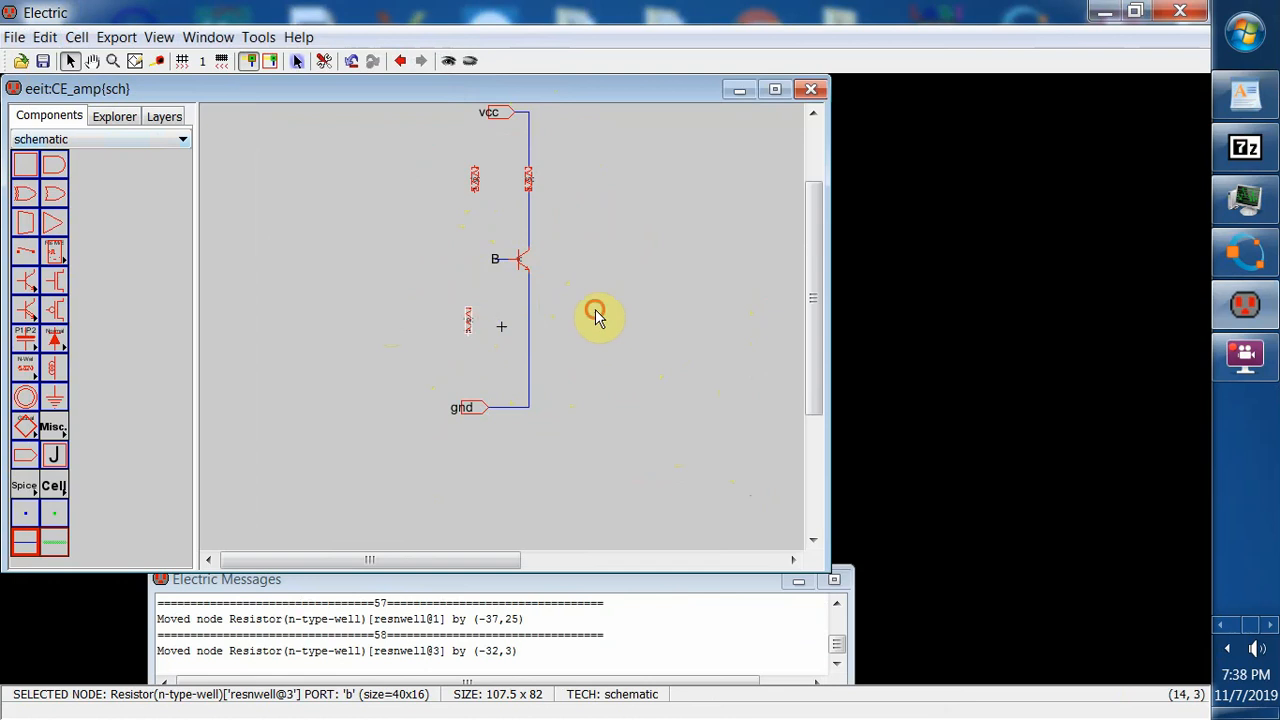
left_click(594, 314)
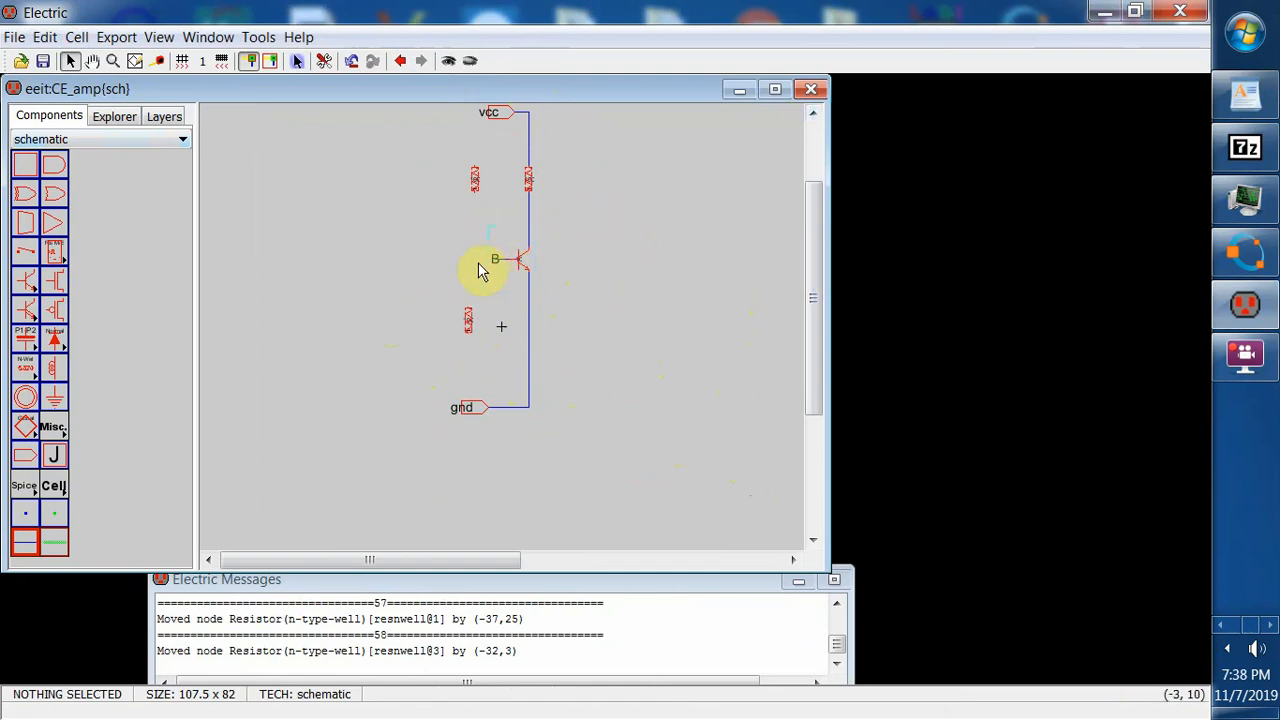
- Wire the transistor's base left and then down to the upper end of the lower bias resistor
left_click(45, 37)
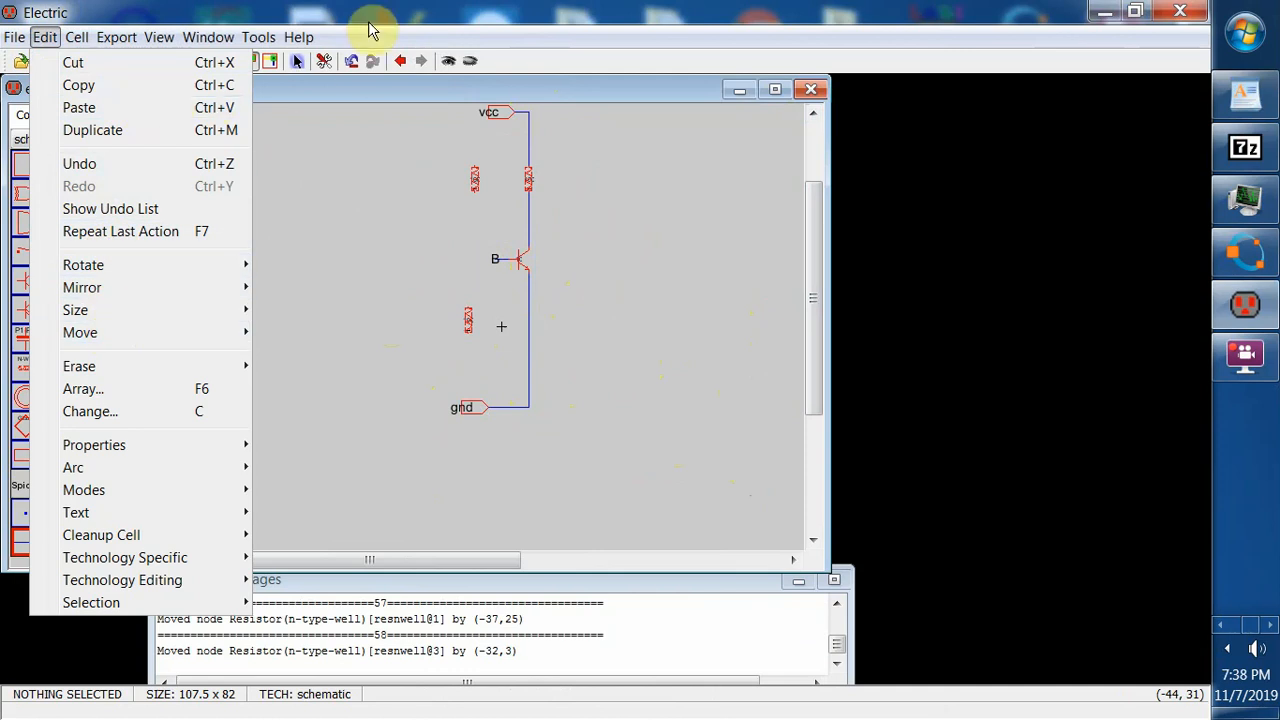
left_click(375, 15)
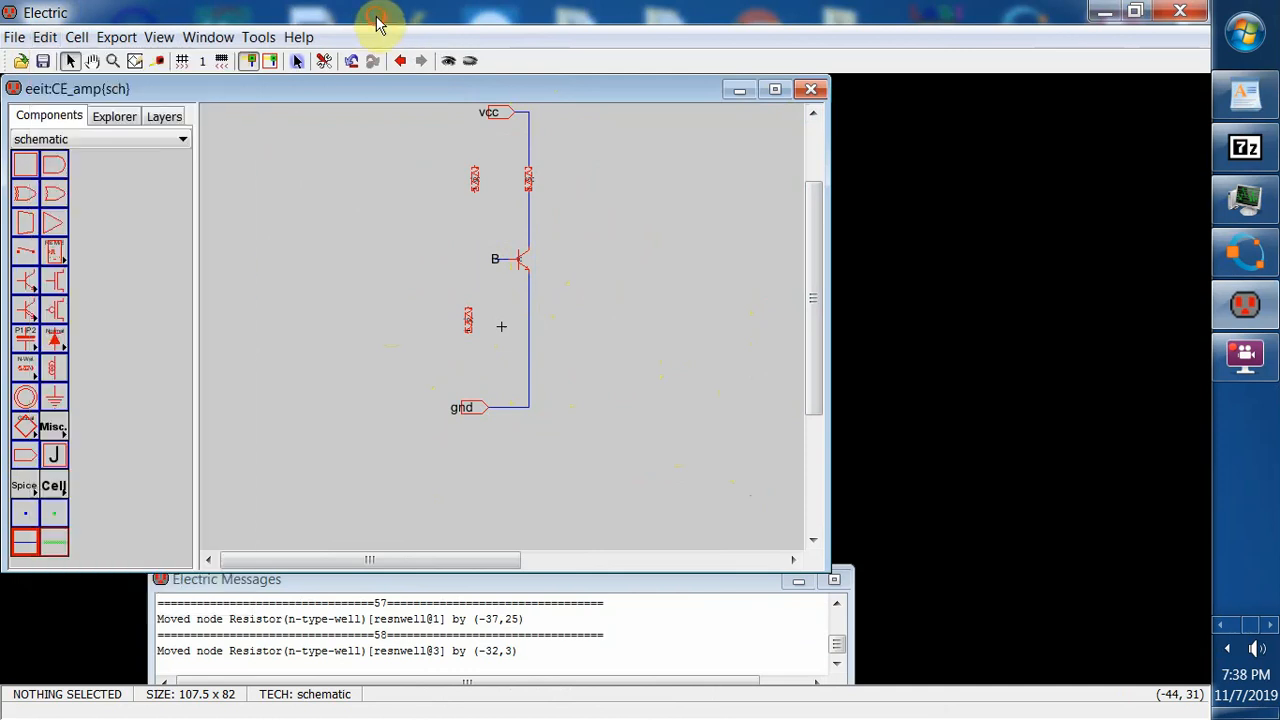
right_click(495, 262)
right_click(495, 262)
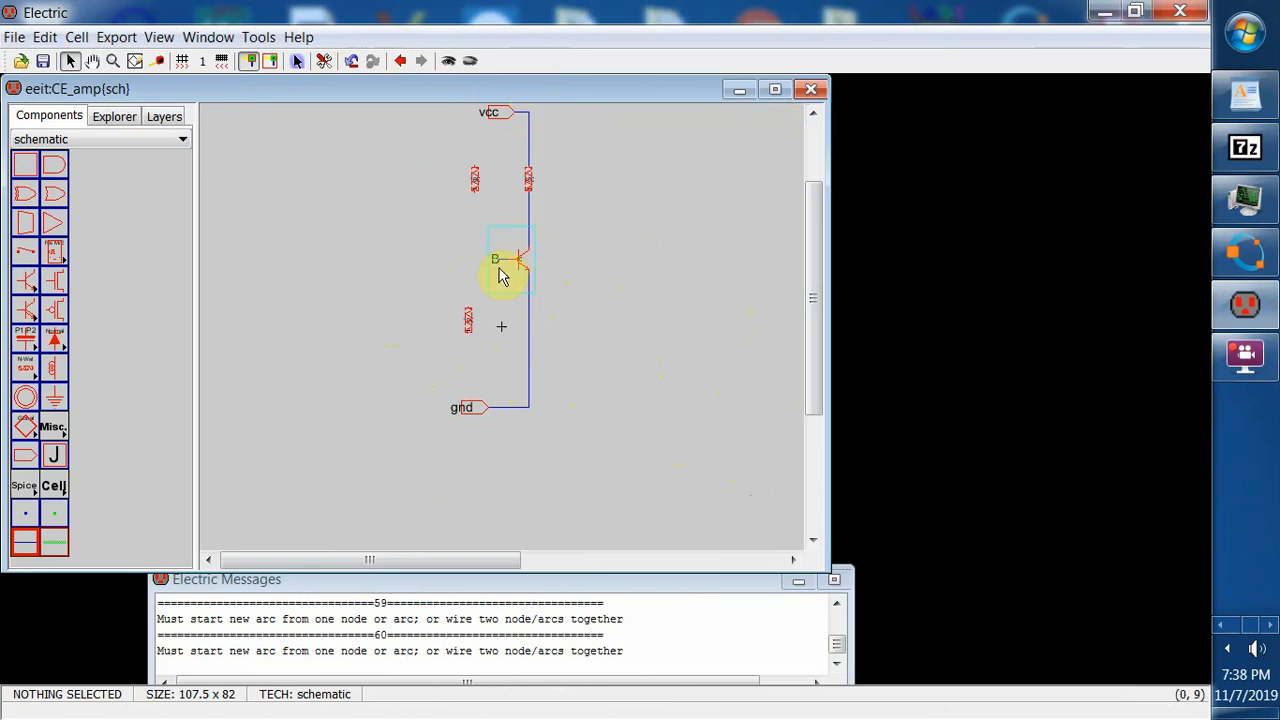
left_click(492, 262)
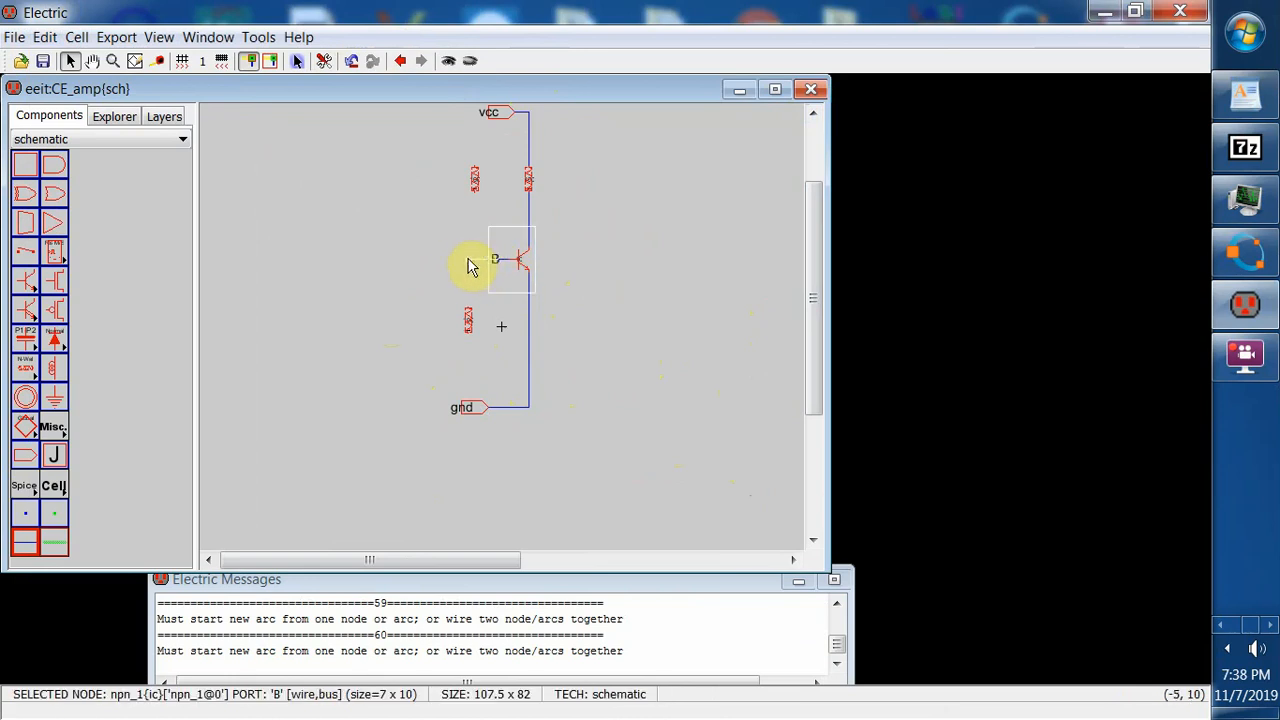
right_click(468, 259)
right_click_drag(468, 259, 467, 311)
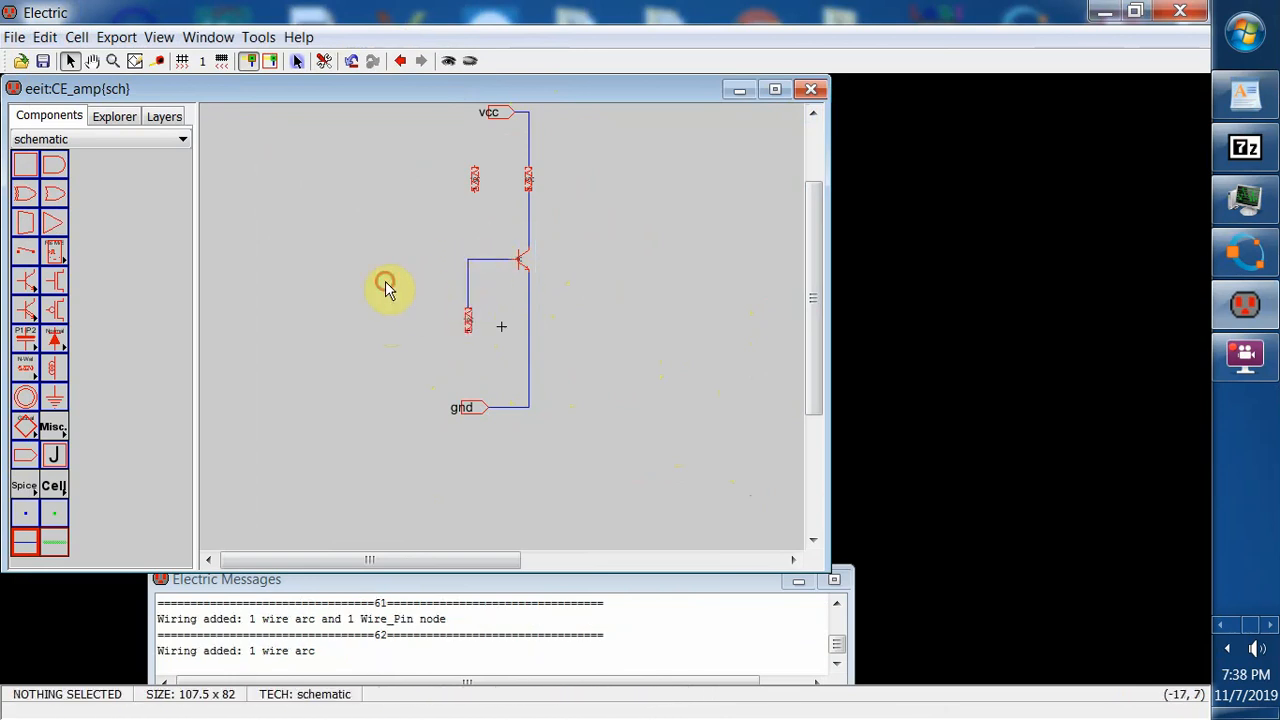
right_click(470, 262)
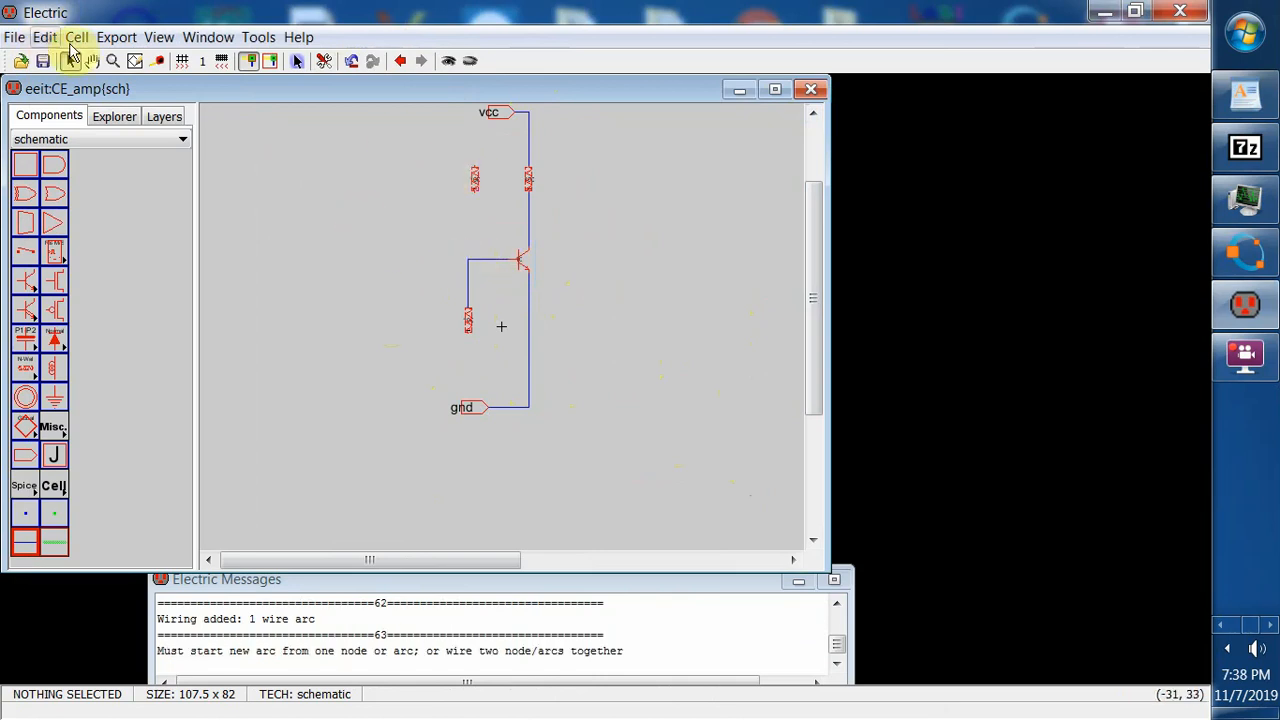
- Move the upper bias resistor 1 unit left and wire its lower end down to the corner of the base wire
left_click(474, 180)
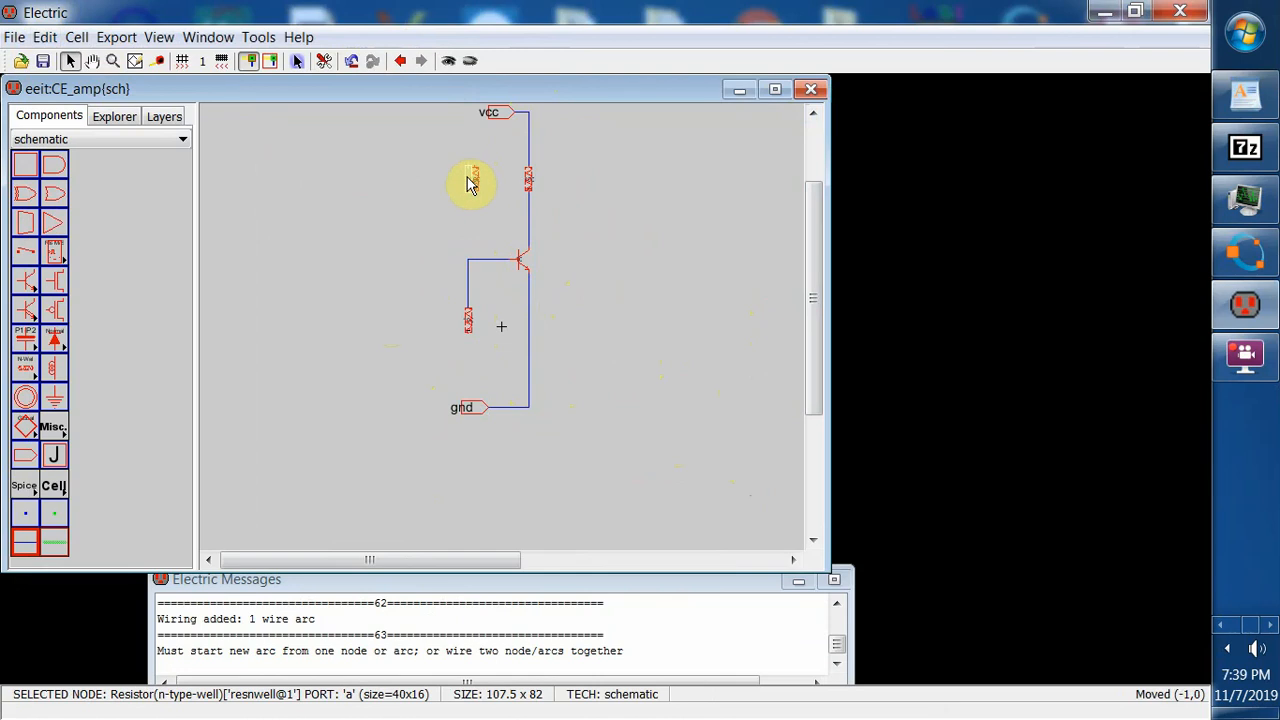
left_click(490, 212)
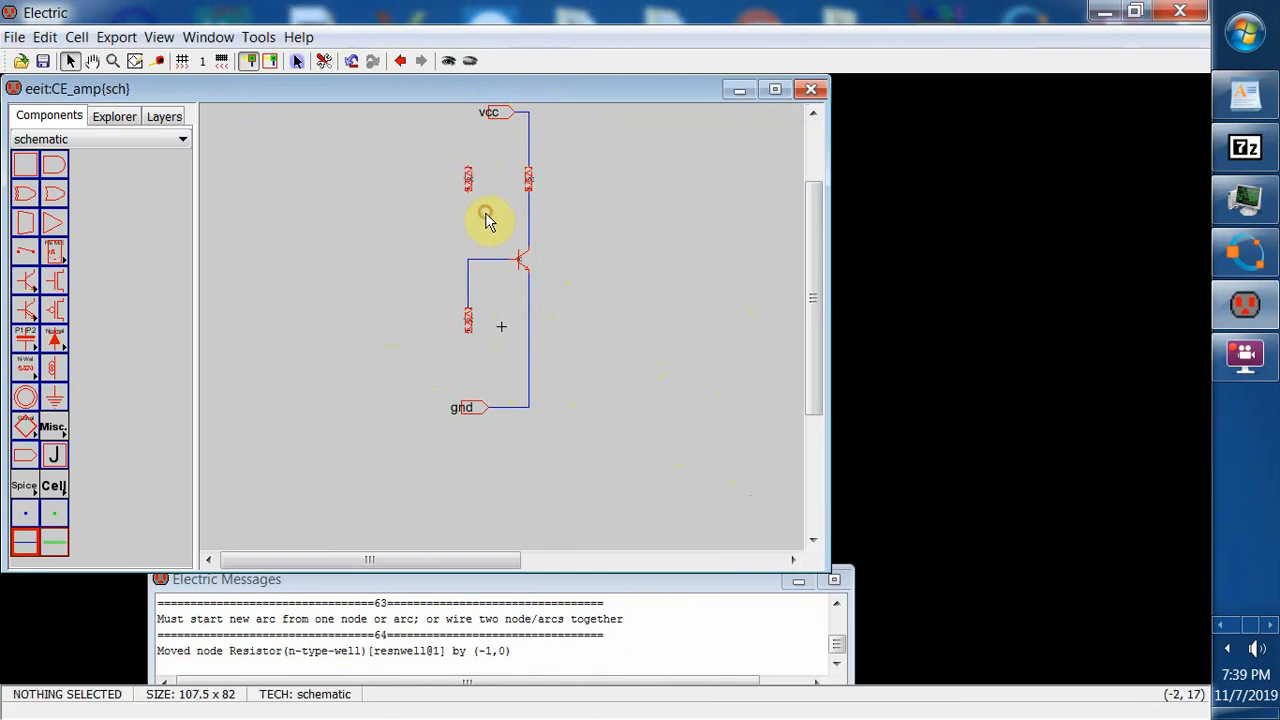
right_click(472, 262)
right_click_drag(470, 261, 477, 197)
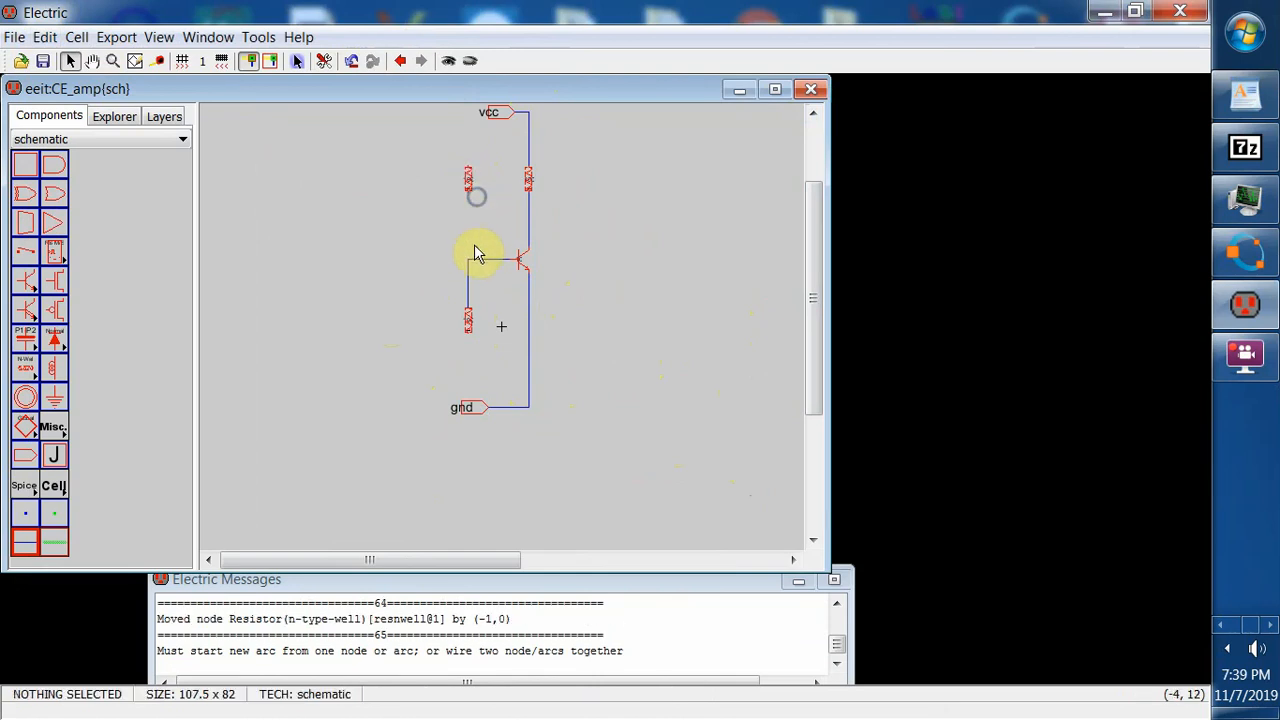
left_click(470, 197)
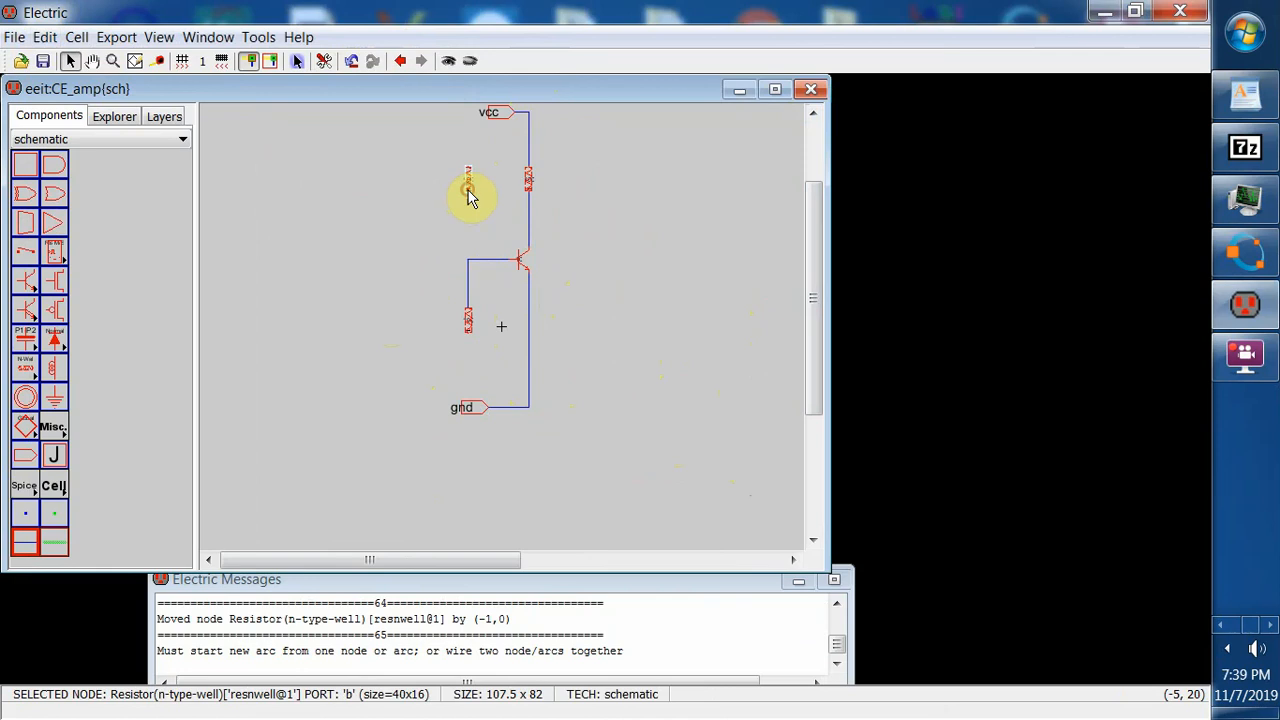
right_click_drag(470, 197, 463, 266)
left_click(404, 253)
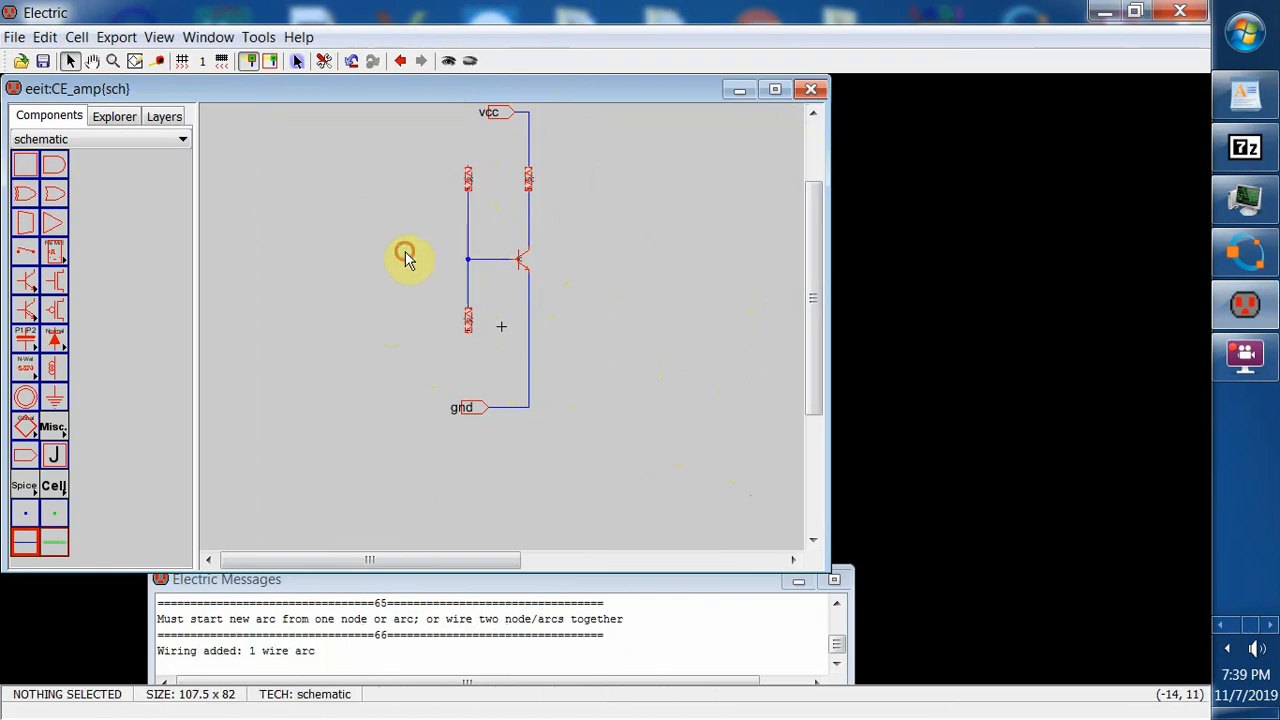
- Wire the upper bias resistor's top end up and across to the vcc wire above the collector resistor
right_click(466, 171)
right_click(471, 164)
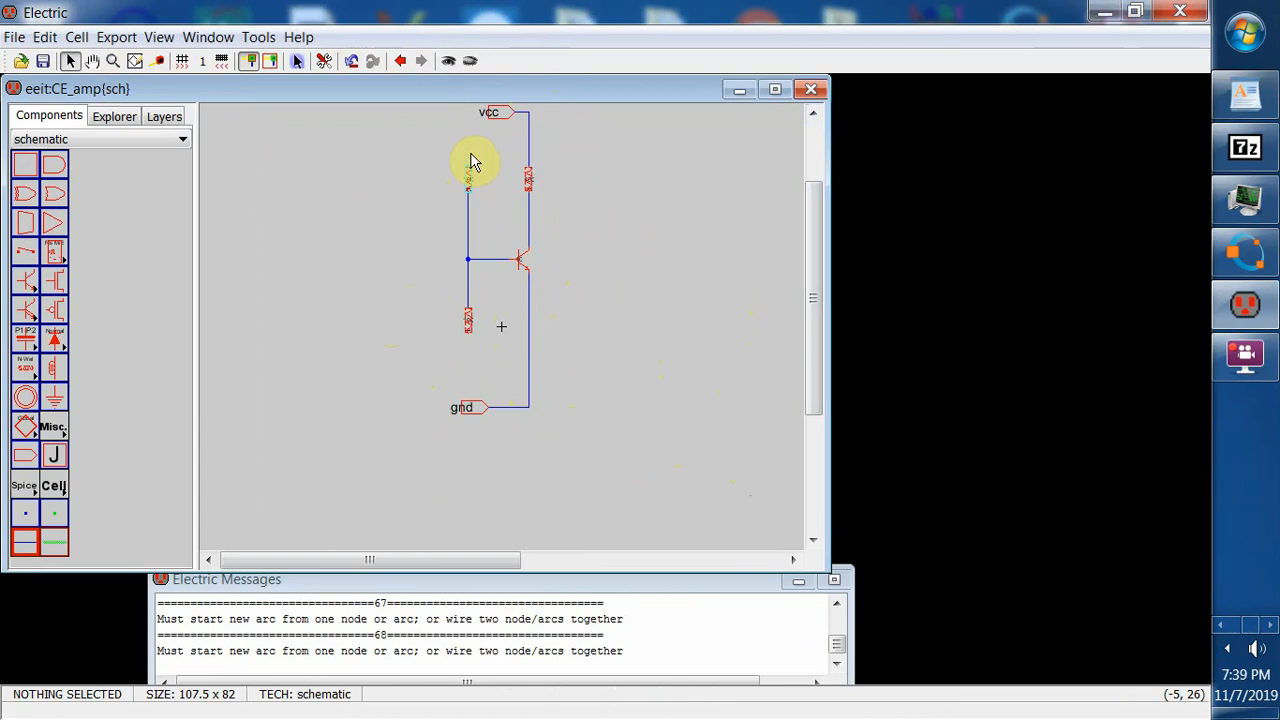
left_click(470, 176)
left_click(466, 168)
left_click(474, 160)
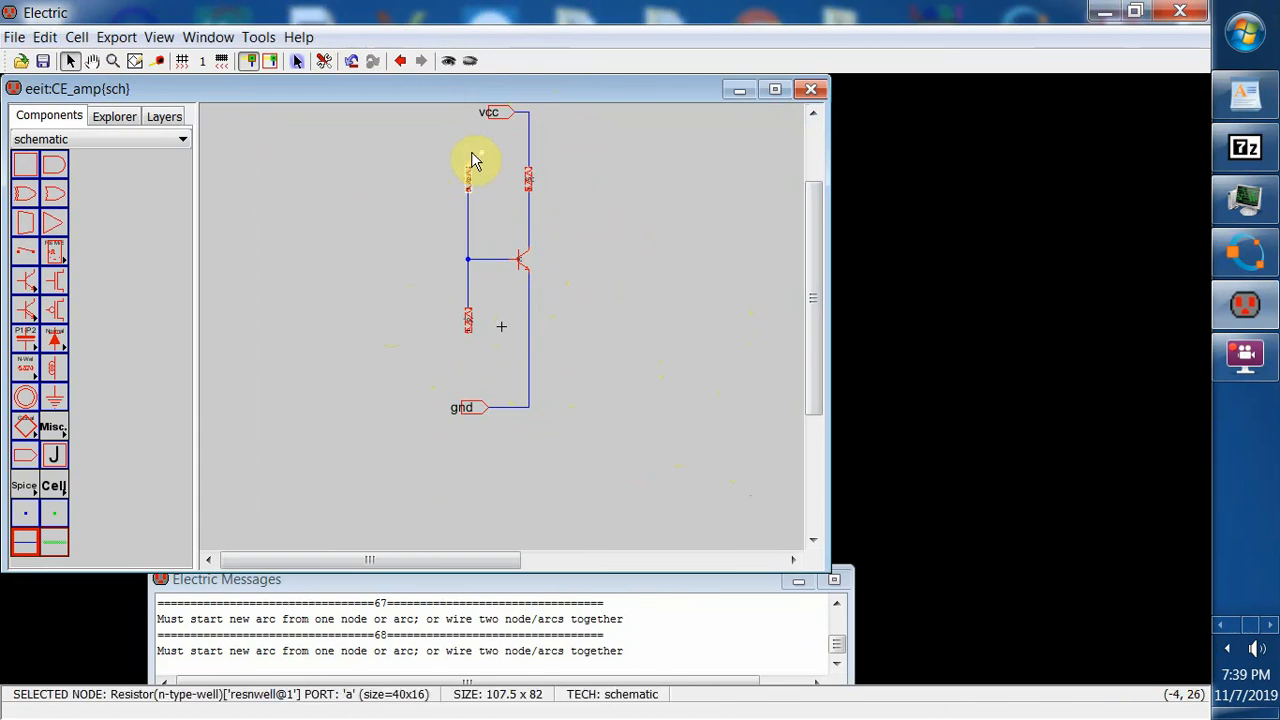
right_click(469, 153)
right_click_drag(468, 153, 524, 153)
left_click(588, 210)
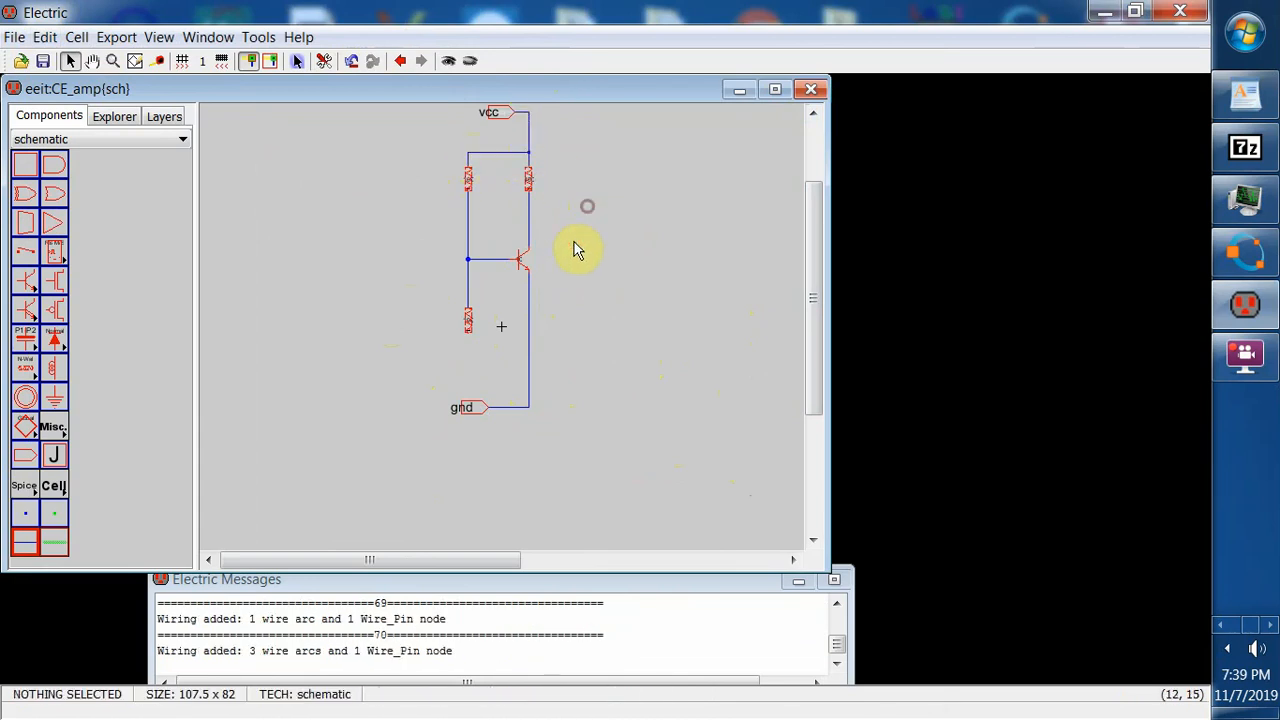
- Wire the lower bias resistor's bottom end down and across to the emitter's gnd wire
left_click(471, 333)
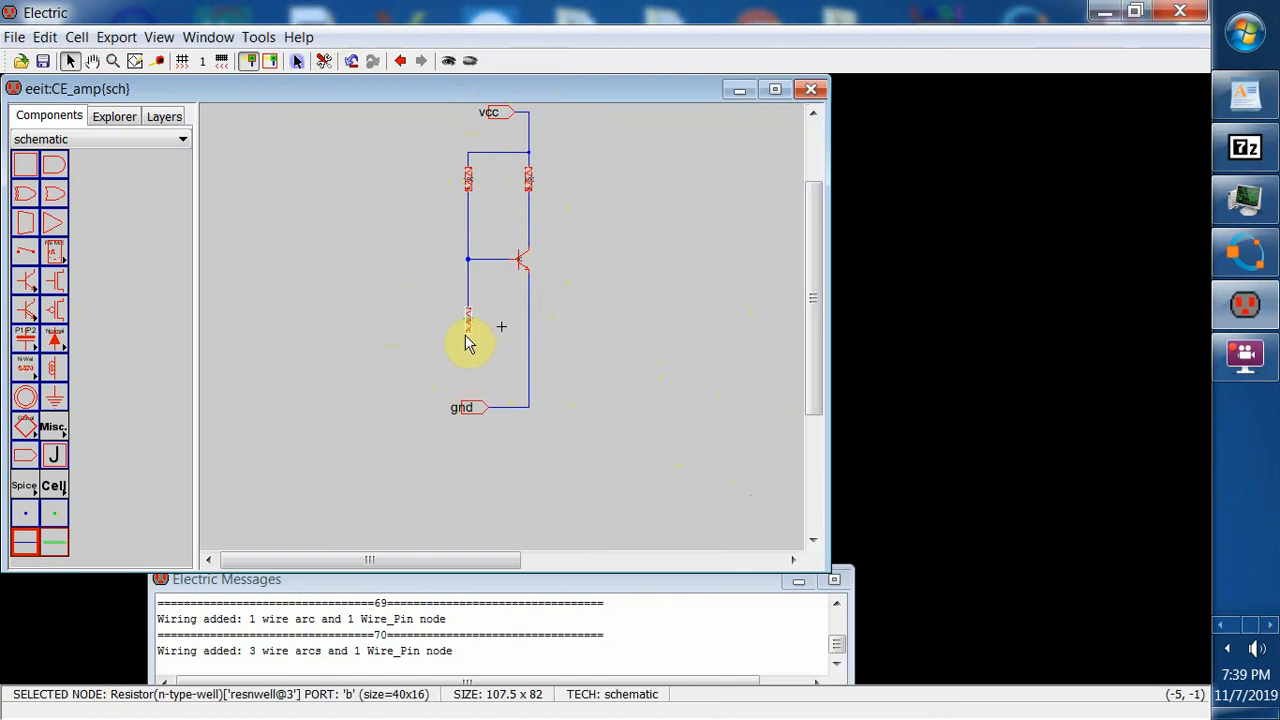
left_click(467, 345)
left_click(470, 358)
right_click(468, 358)
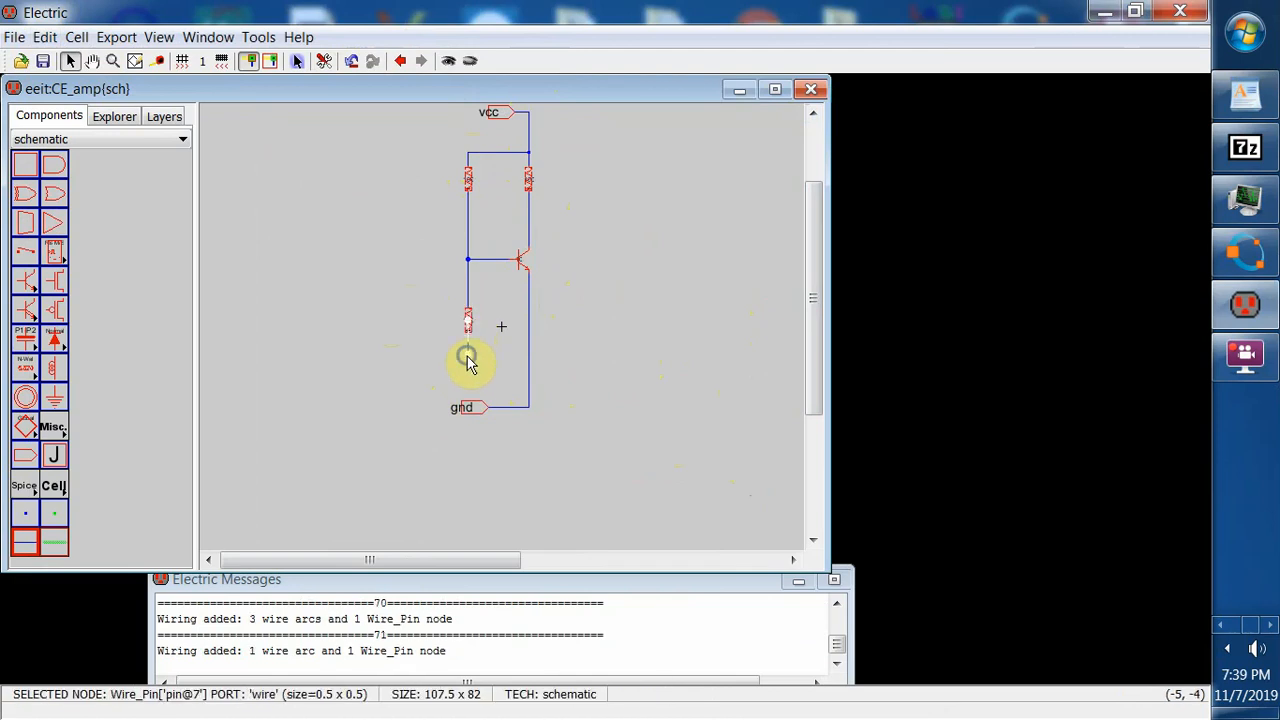
right_click_drag(466, 357, 529, 360)
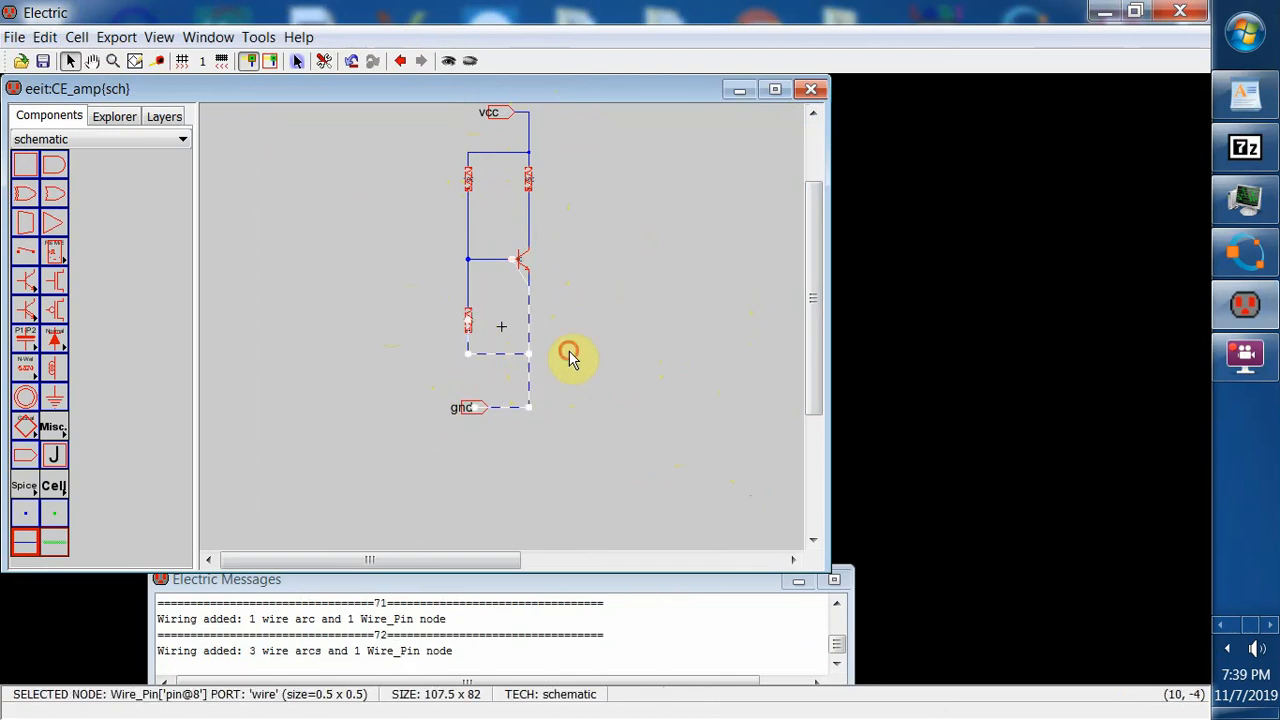
left_click(571, 358)
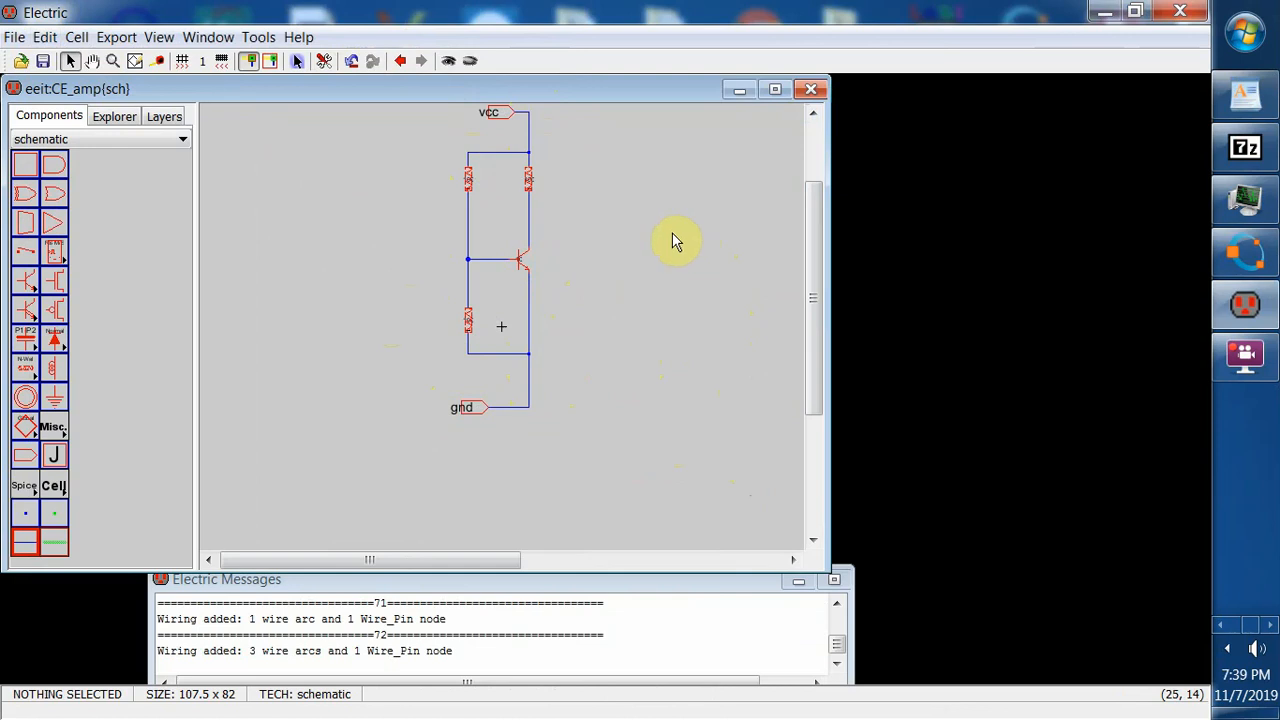
- Set the upper bias resistor's well resistance to 1000 in its node properties
left_click(468, 178)
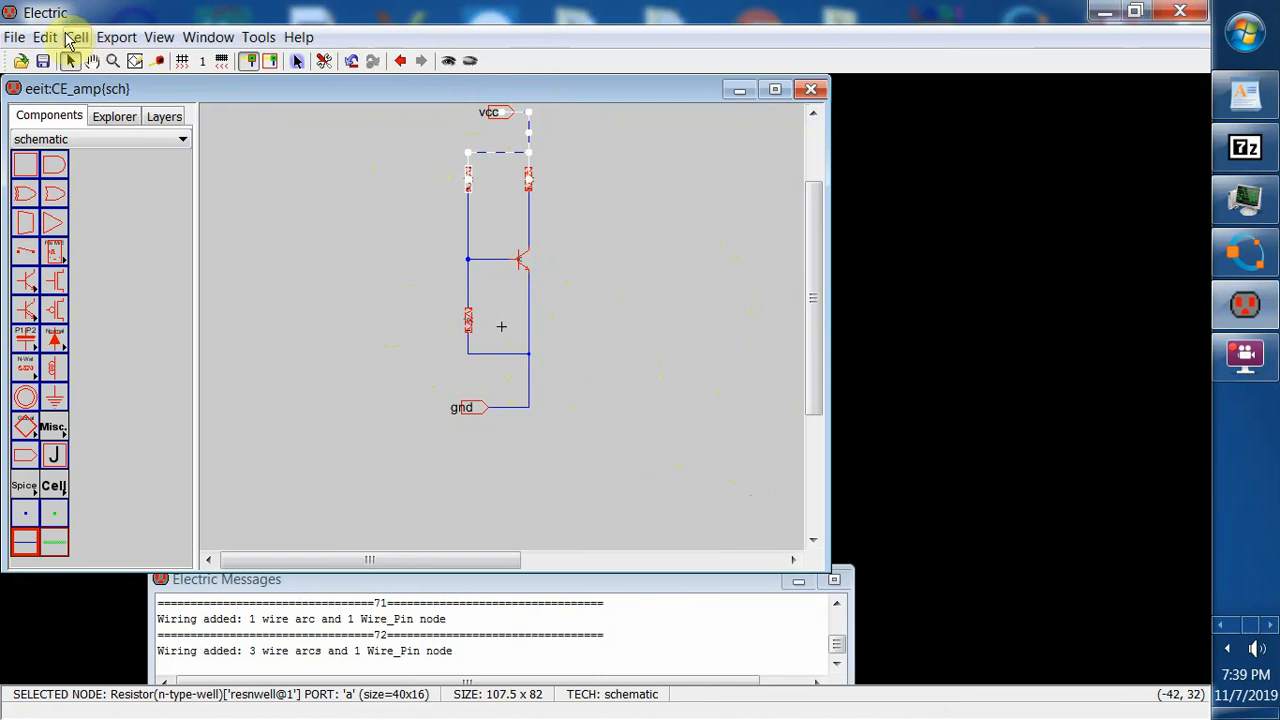
left_click(50, 37)
left_click(122, 445)
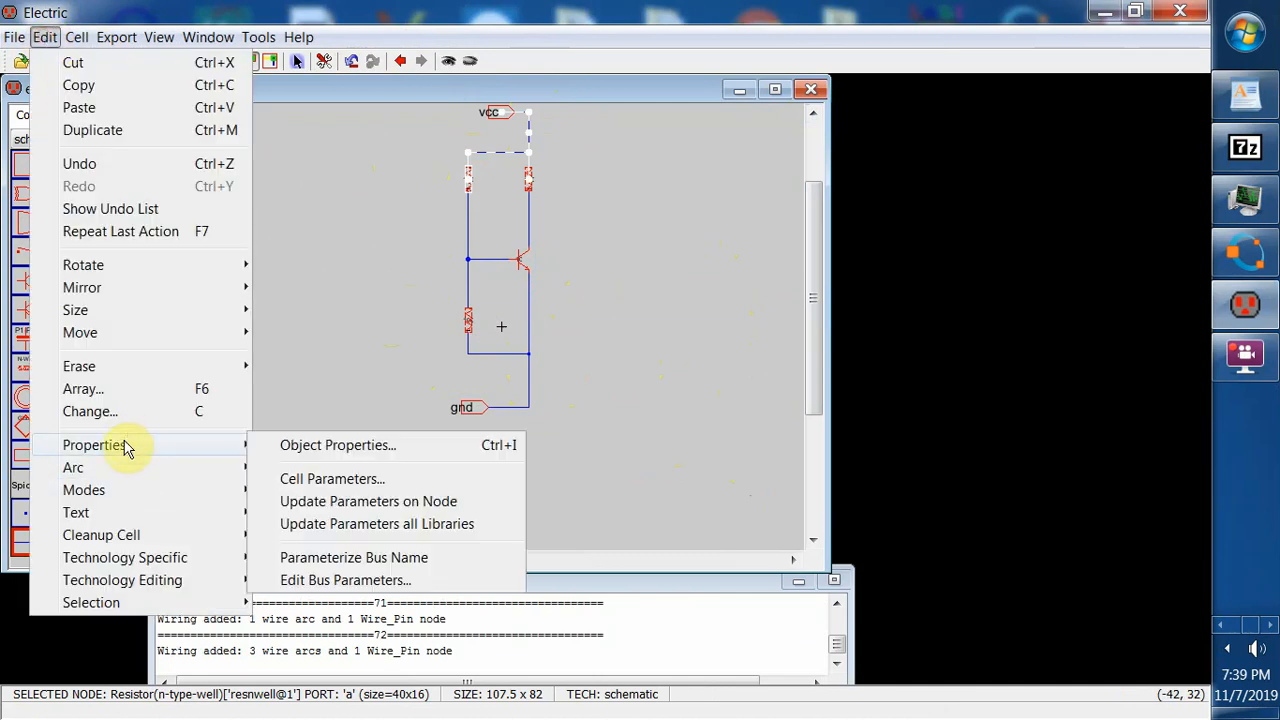
left_click(307, 449)
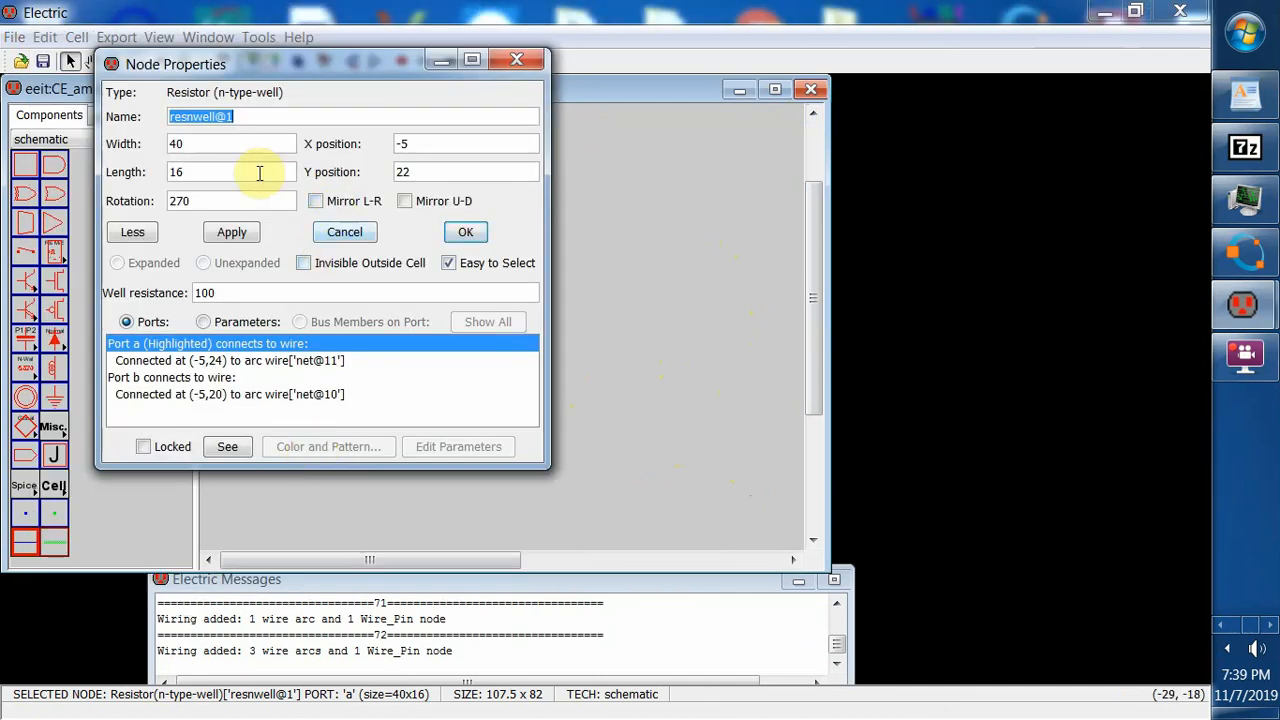
left_click(233, 292)
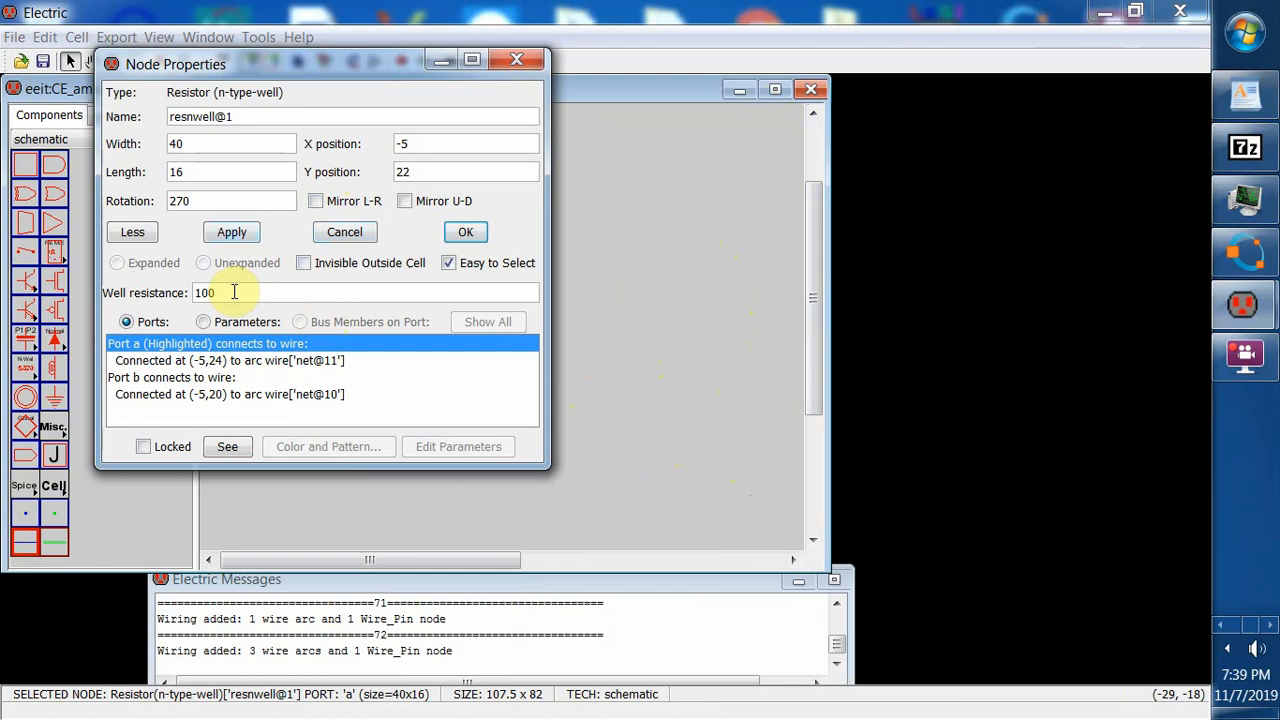
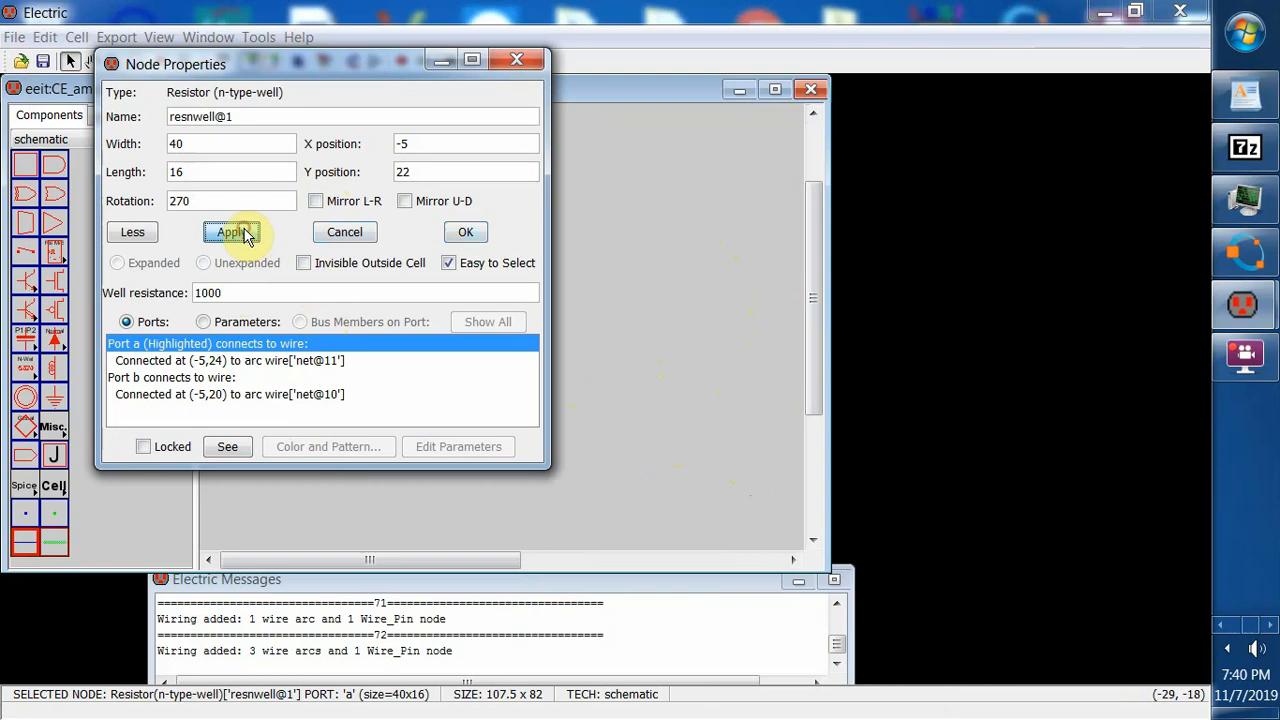
left_click(462, 236)
left_click(355, 295)
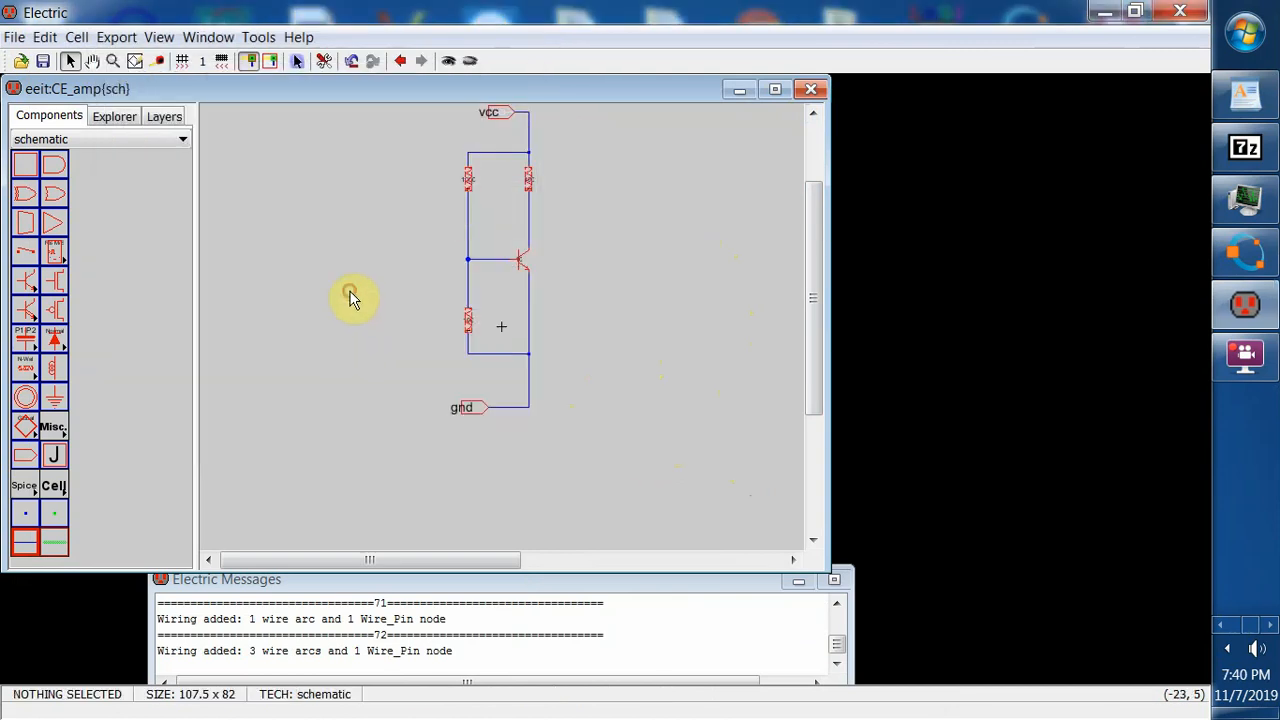
- Set the lower bias resistor's well resistance to 900 in its node properties
left_click(465, 328)
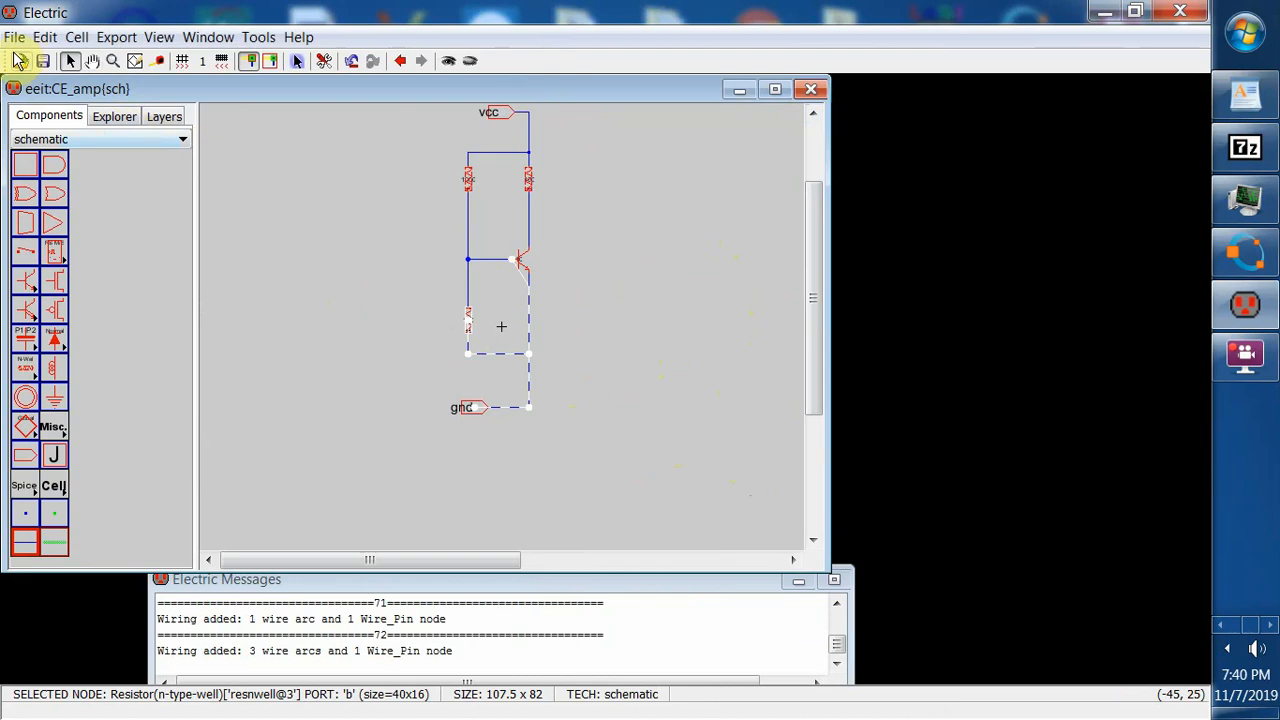
left_click(44, 37)
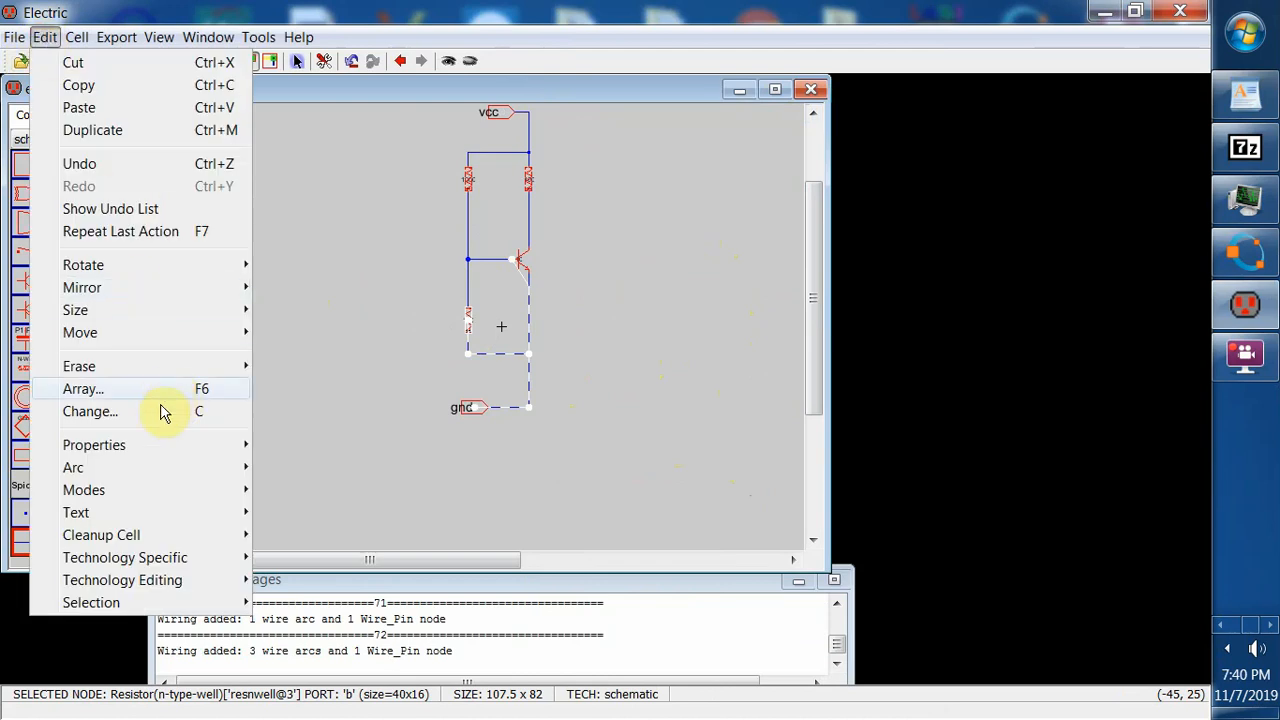
mouse_move(157, 449)
left_click(308, 444)
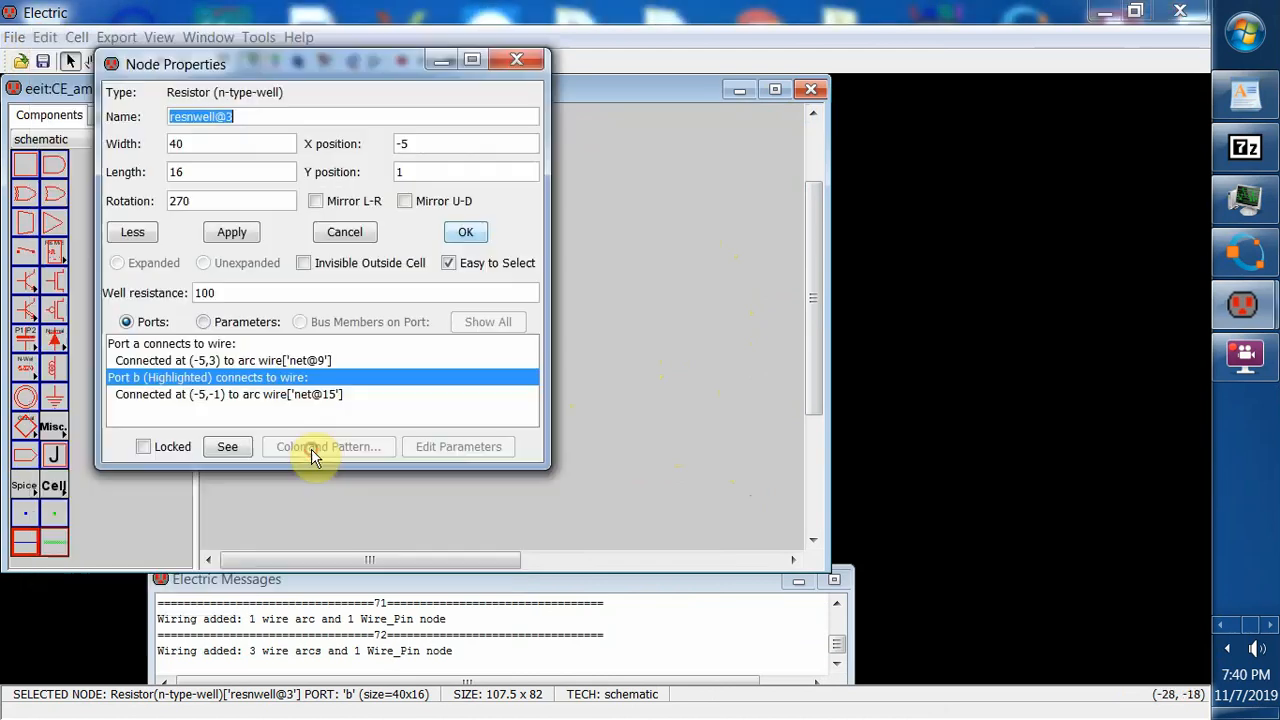
left_click_drag(230, 293, 196, 300)
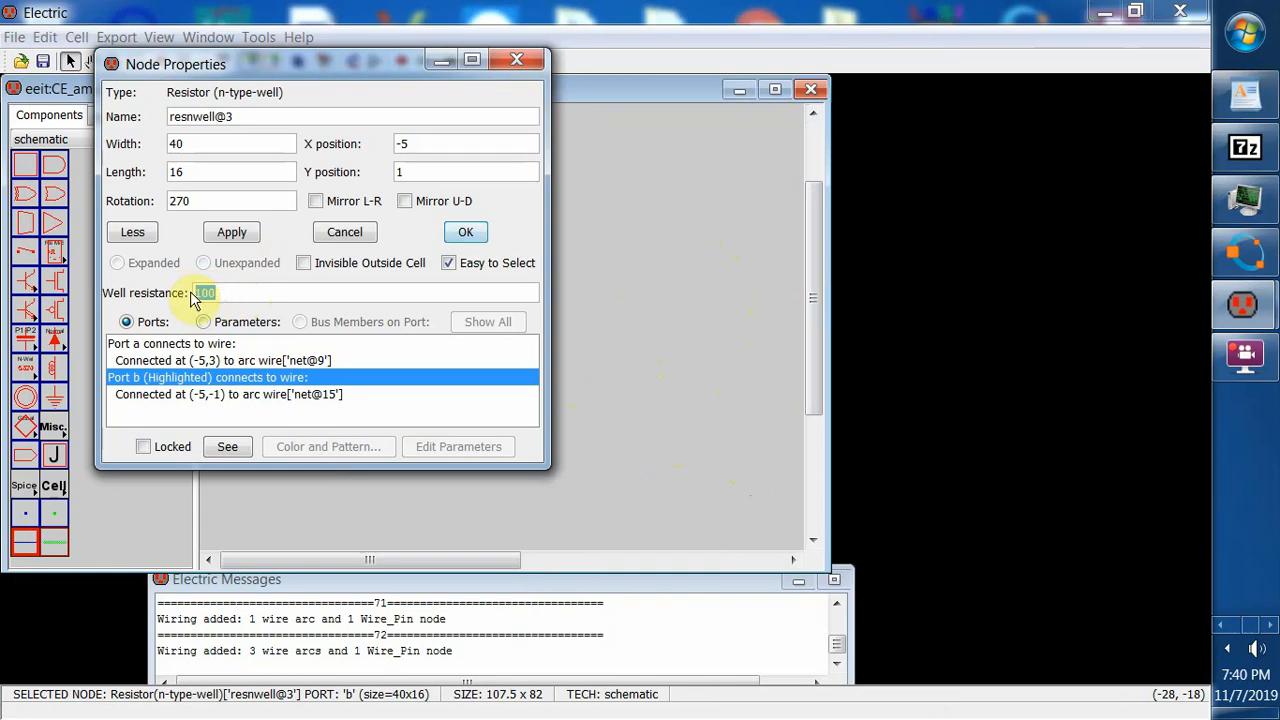
type("900")
- Set the lower bias resistor's length to 14, apply the properties and save the library
left_click(212, 172)
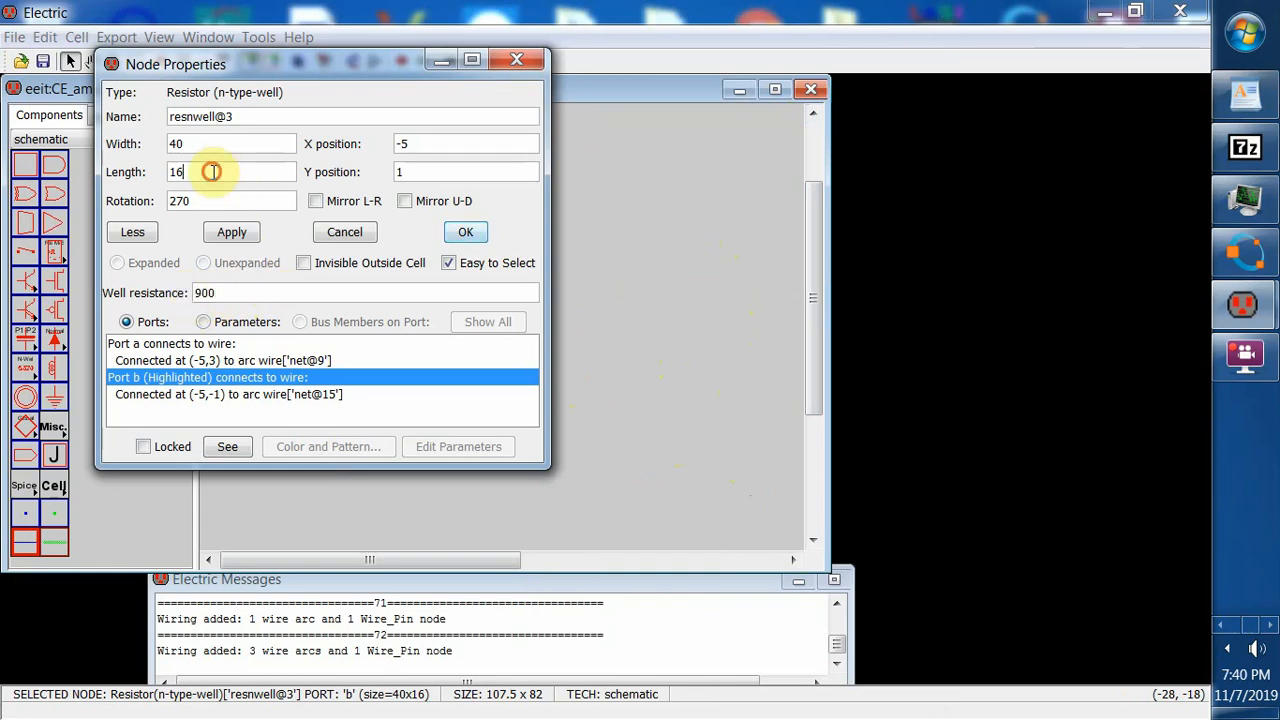
left_click_drag(176, 172, 240, 208)
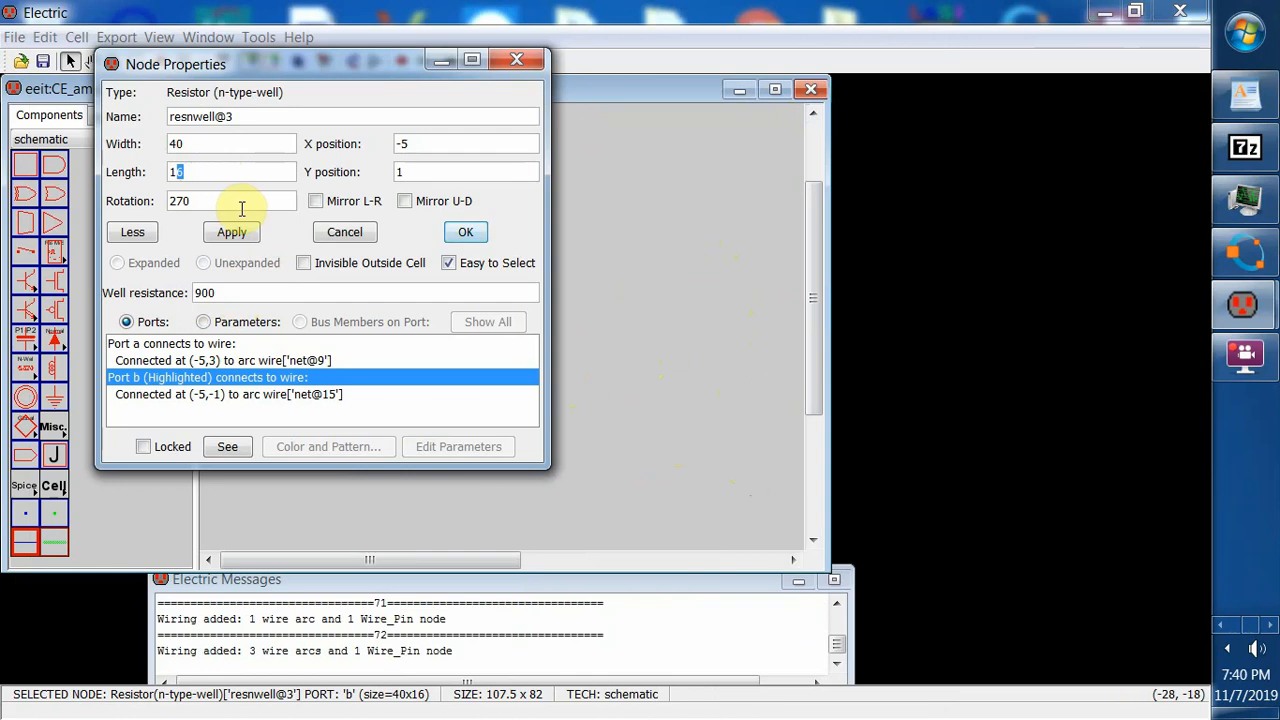
type("4")
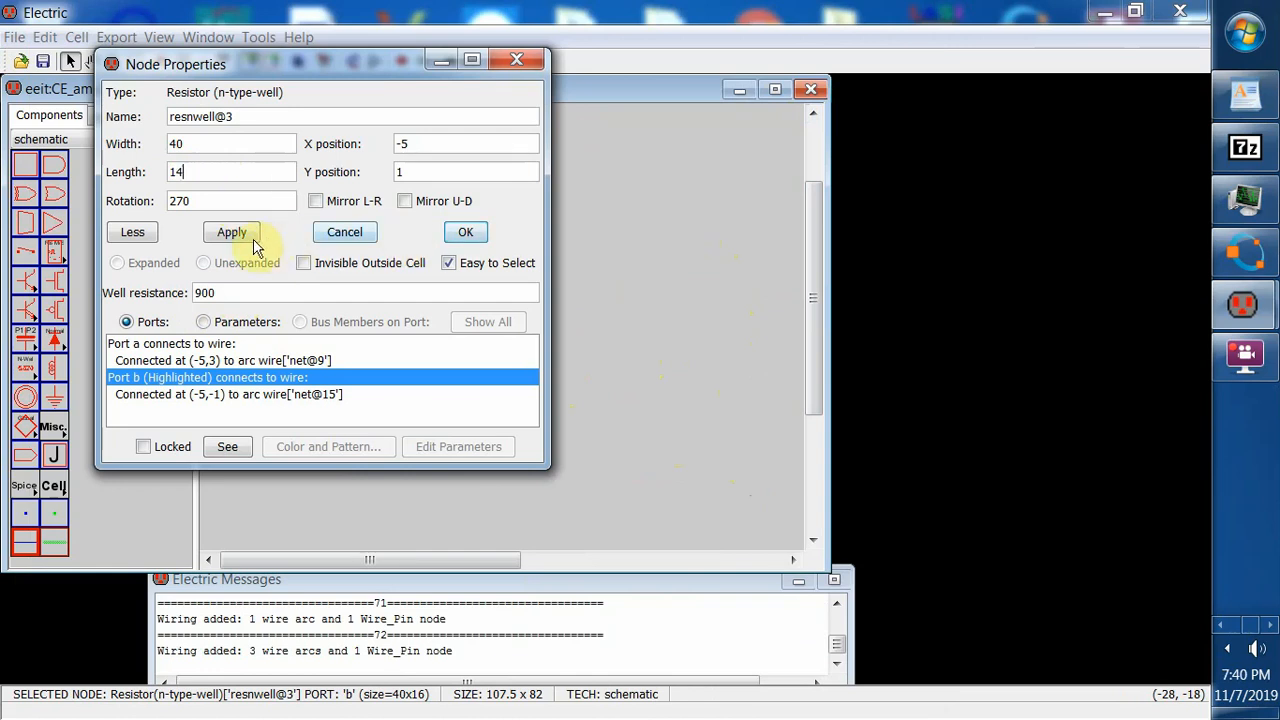
left_click(234, 238)
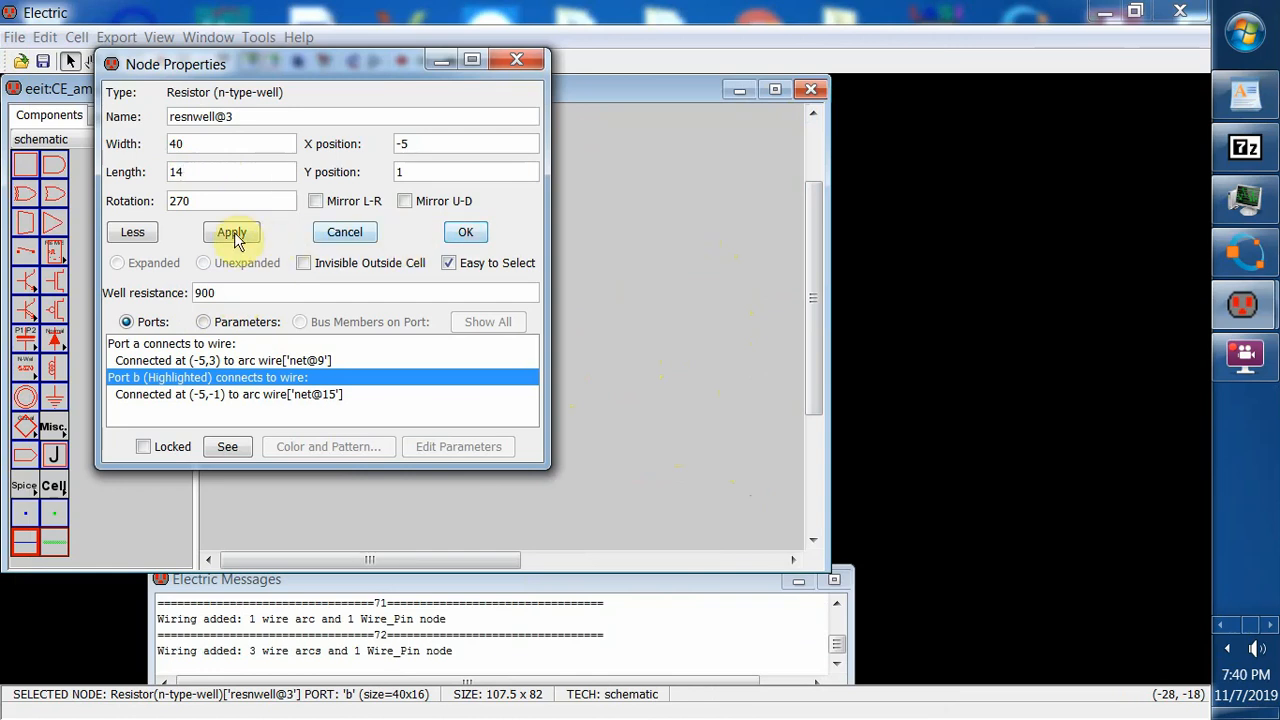
left_click(220, 178)
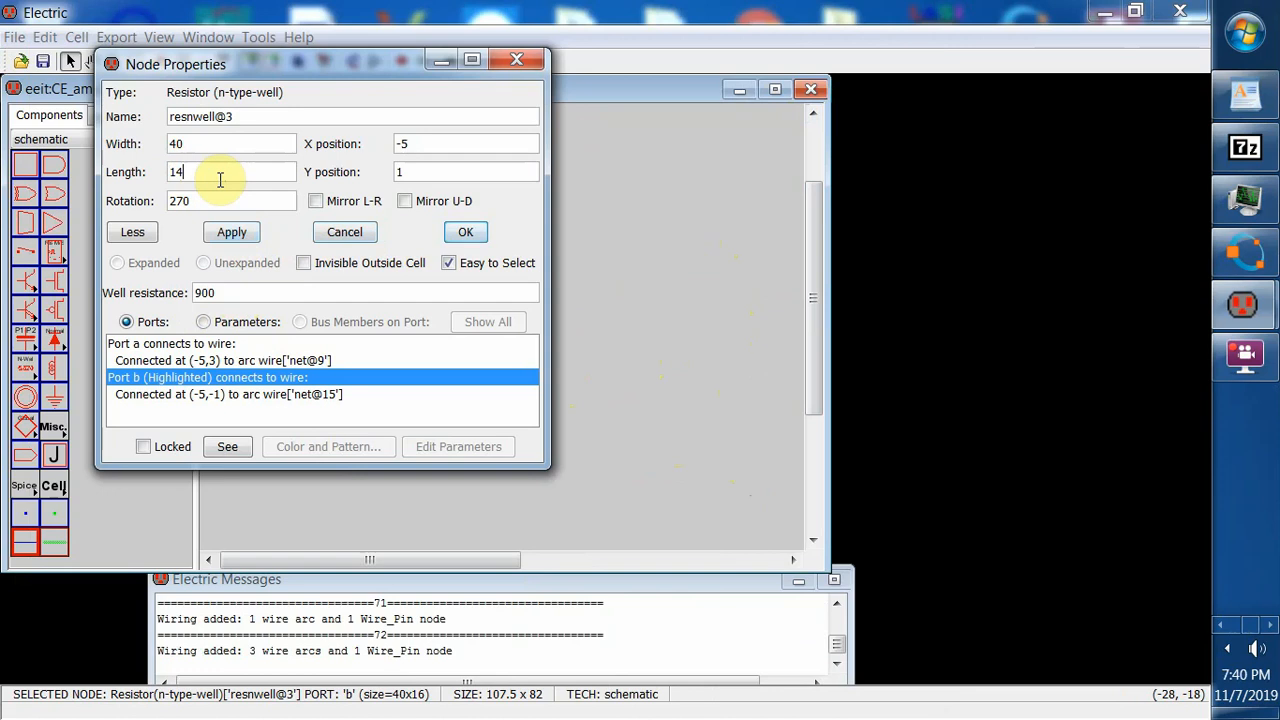
left_click(462, 234)
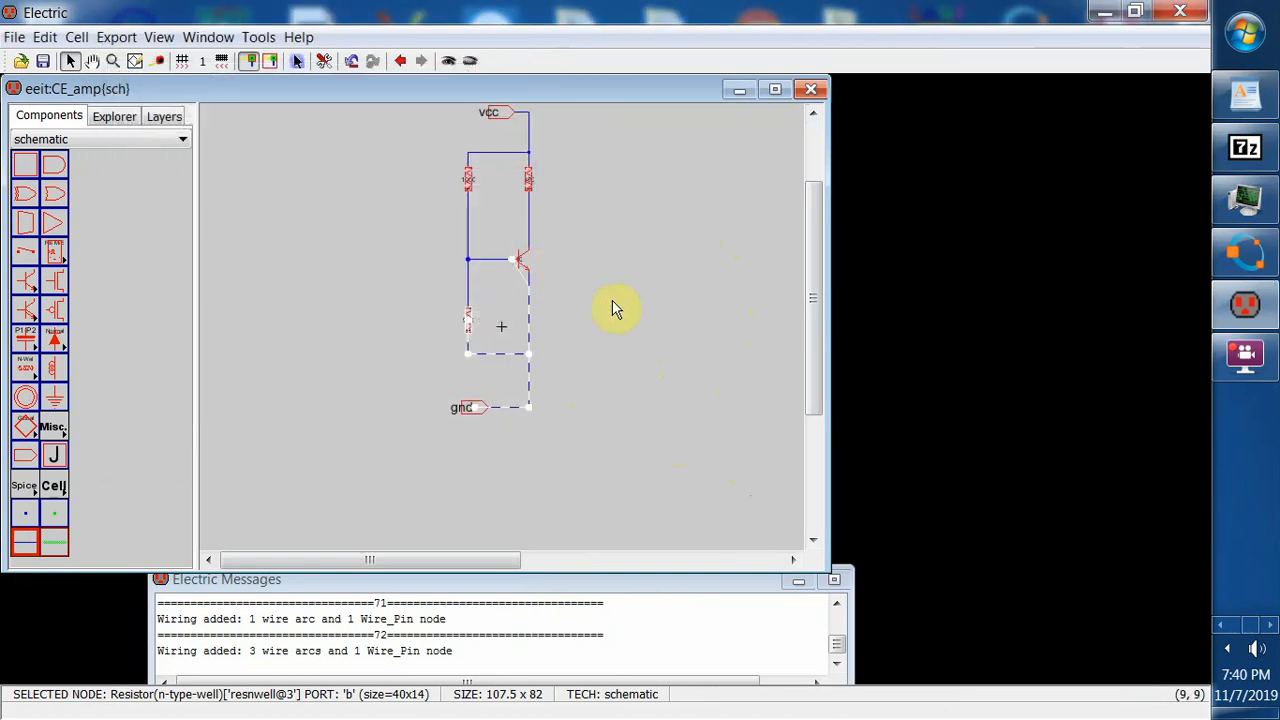
left_click(612, 307)
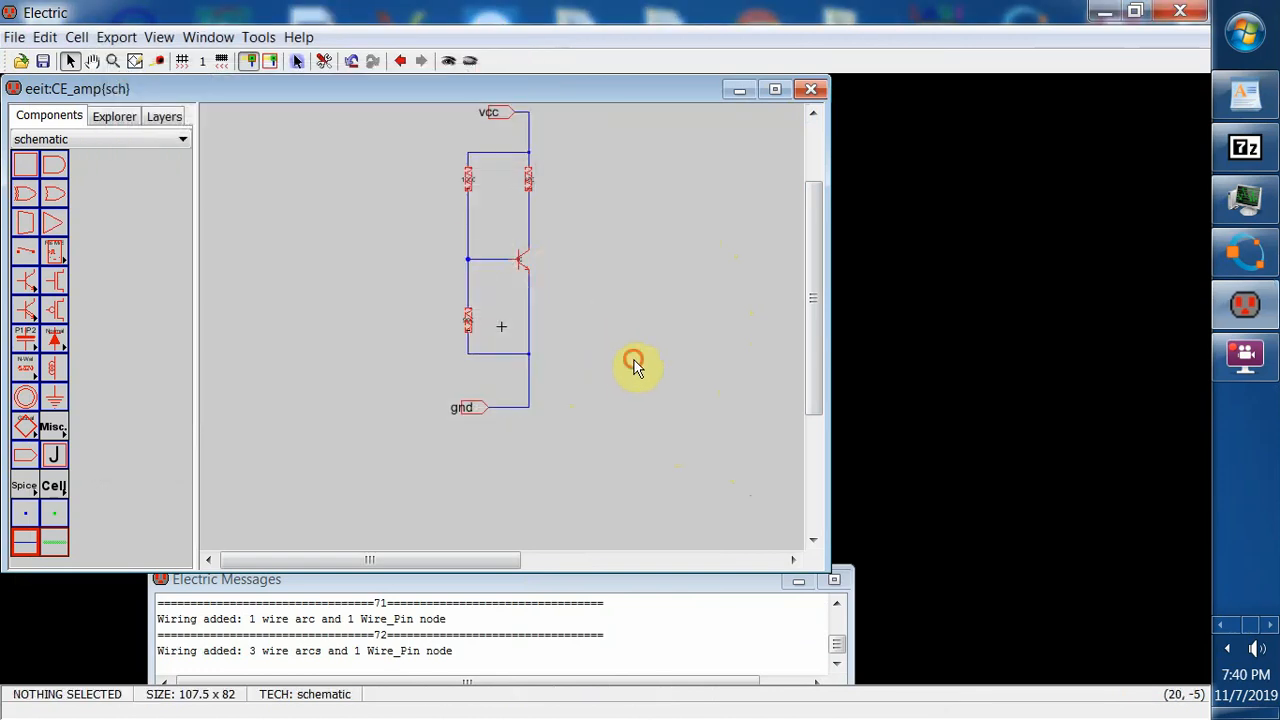
left_click(45, 63)
- Set the collector resistor's length to 1.6 in its node properties and save the library
left_click(528, 184)
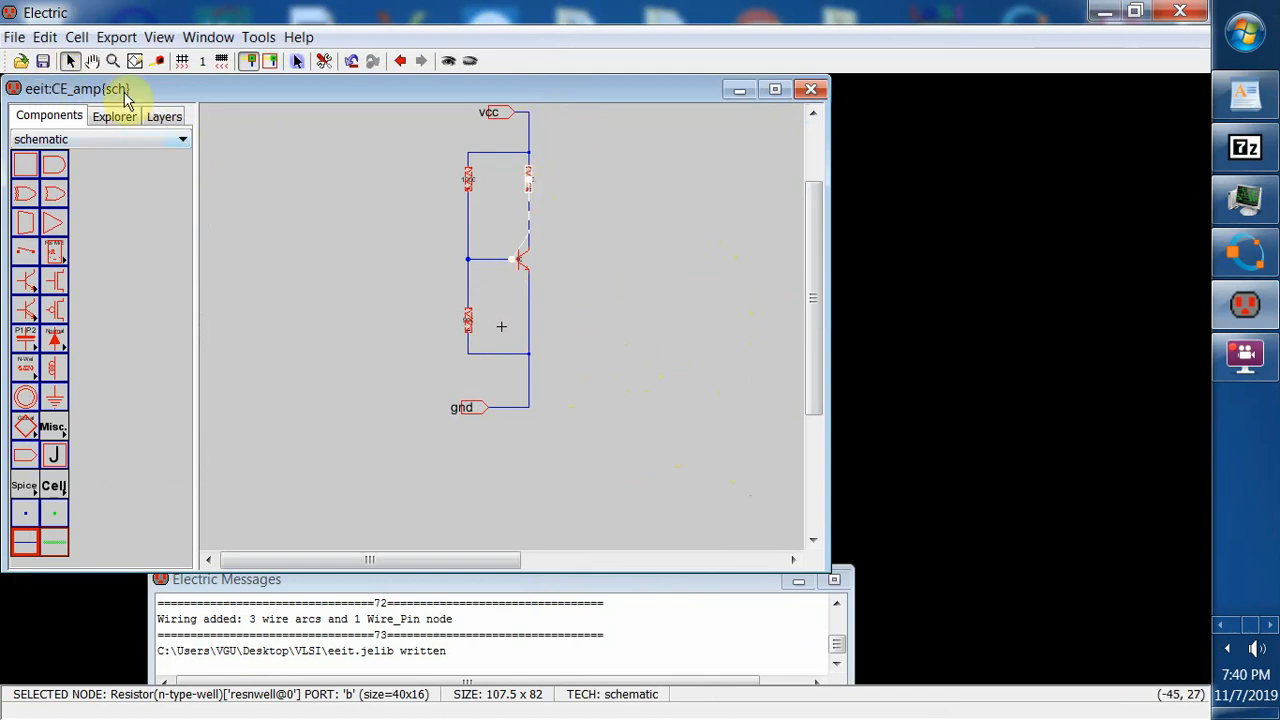
left_click(45, 37)
mouse_move(155, 458)
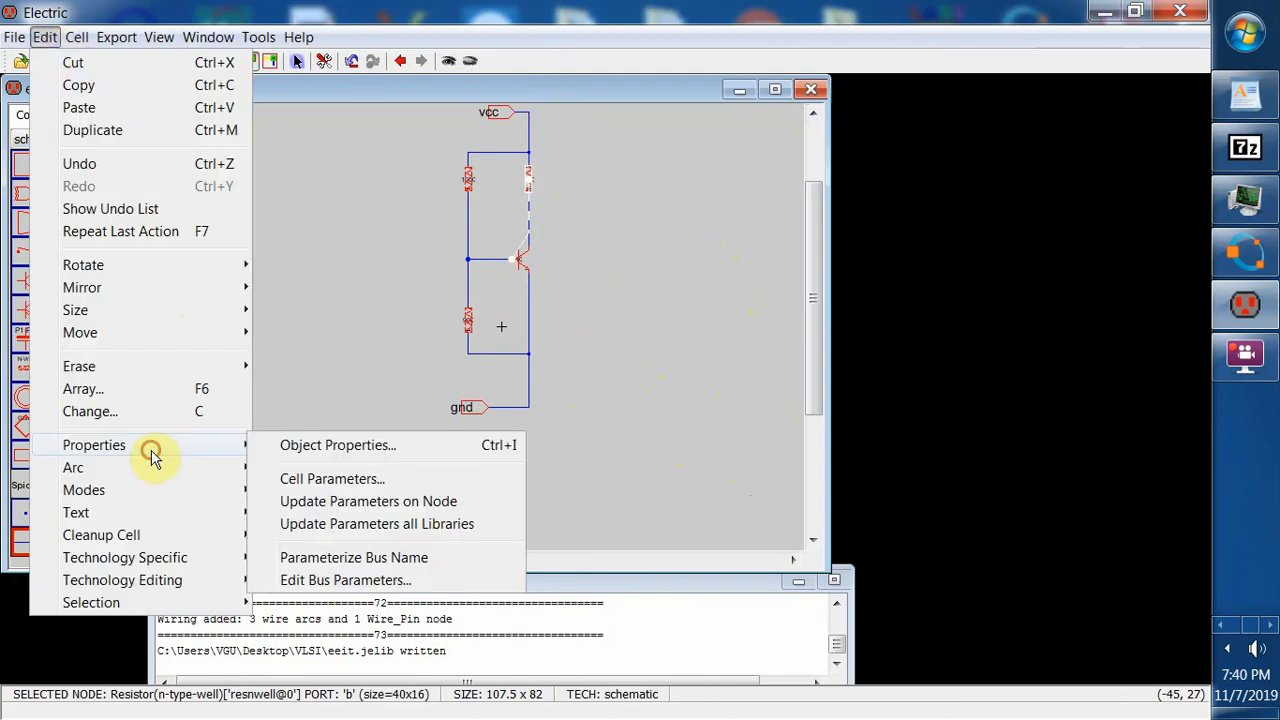
left_click(329, 443)
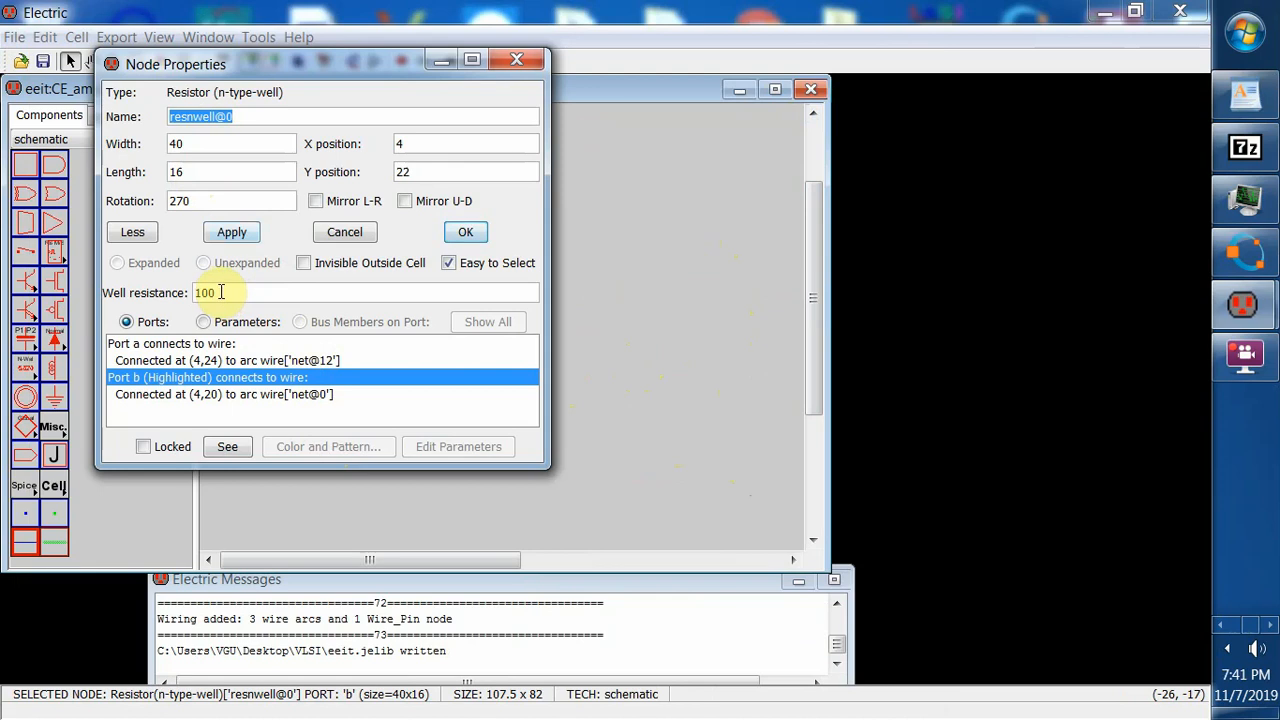
left_click(197, 173)
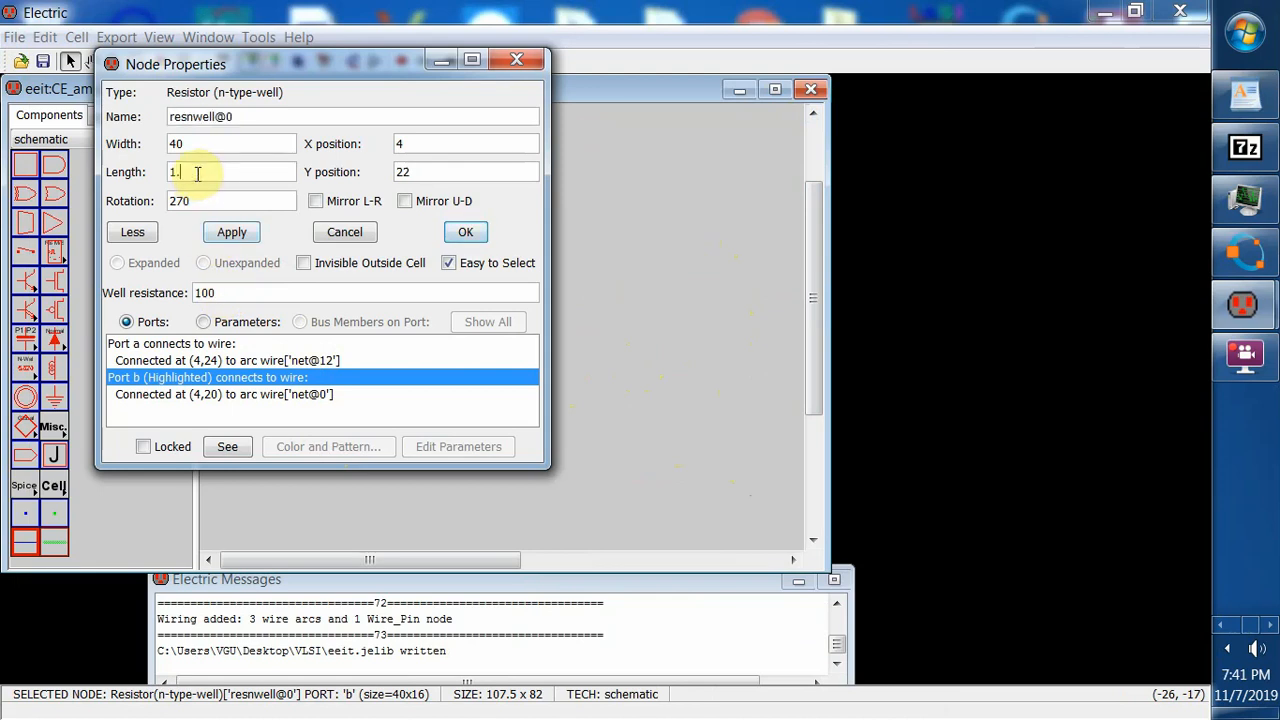
left_click(228, 234)
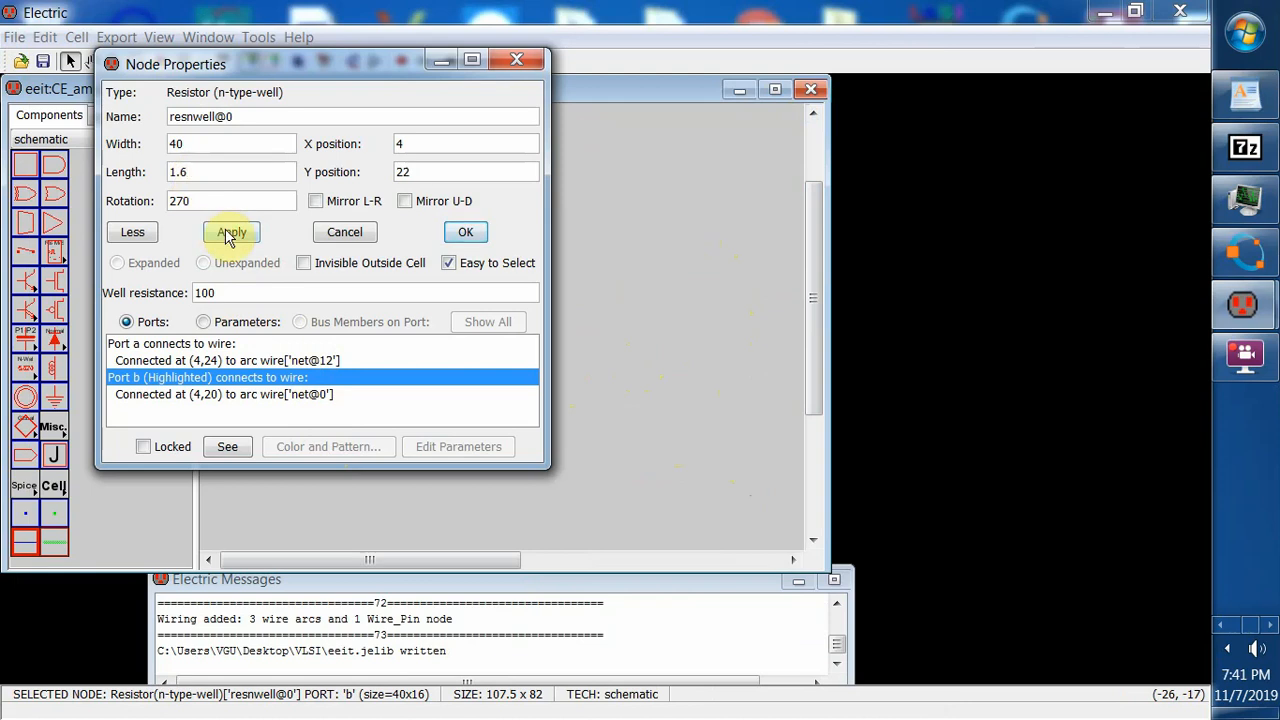
left_click(462, 232)
left_click(608, 251)
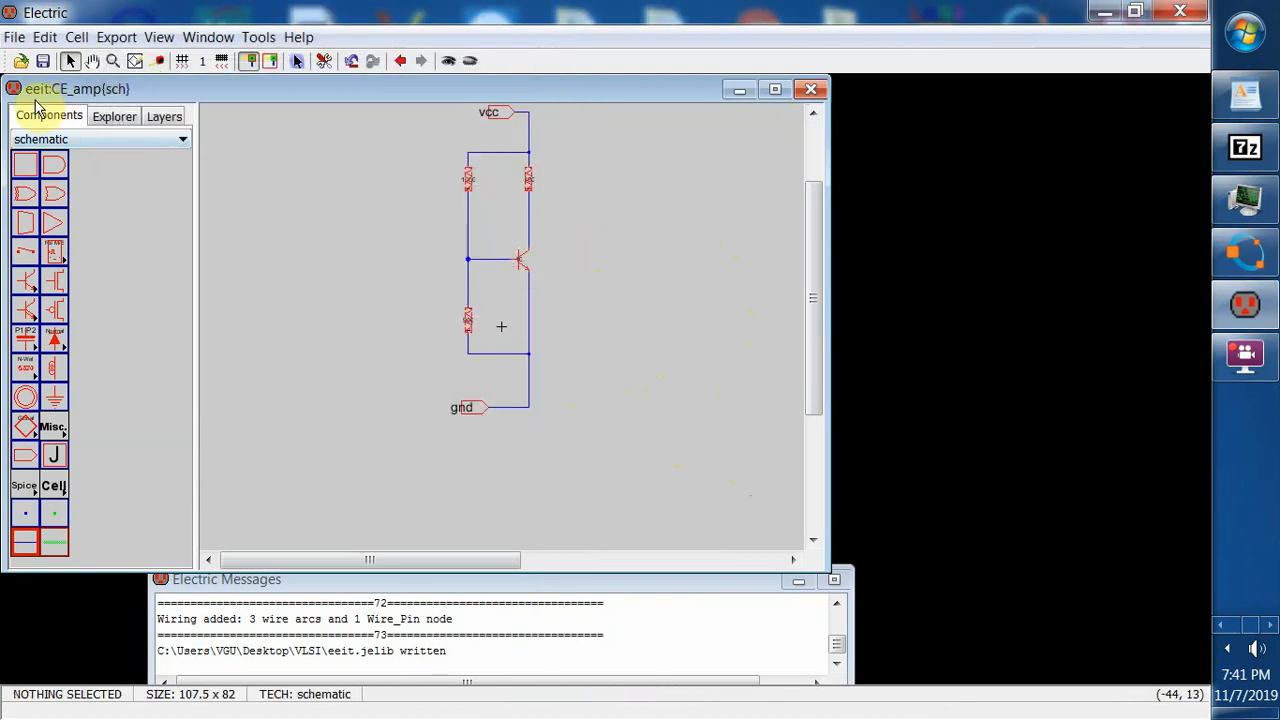
left_click(43, 62)
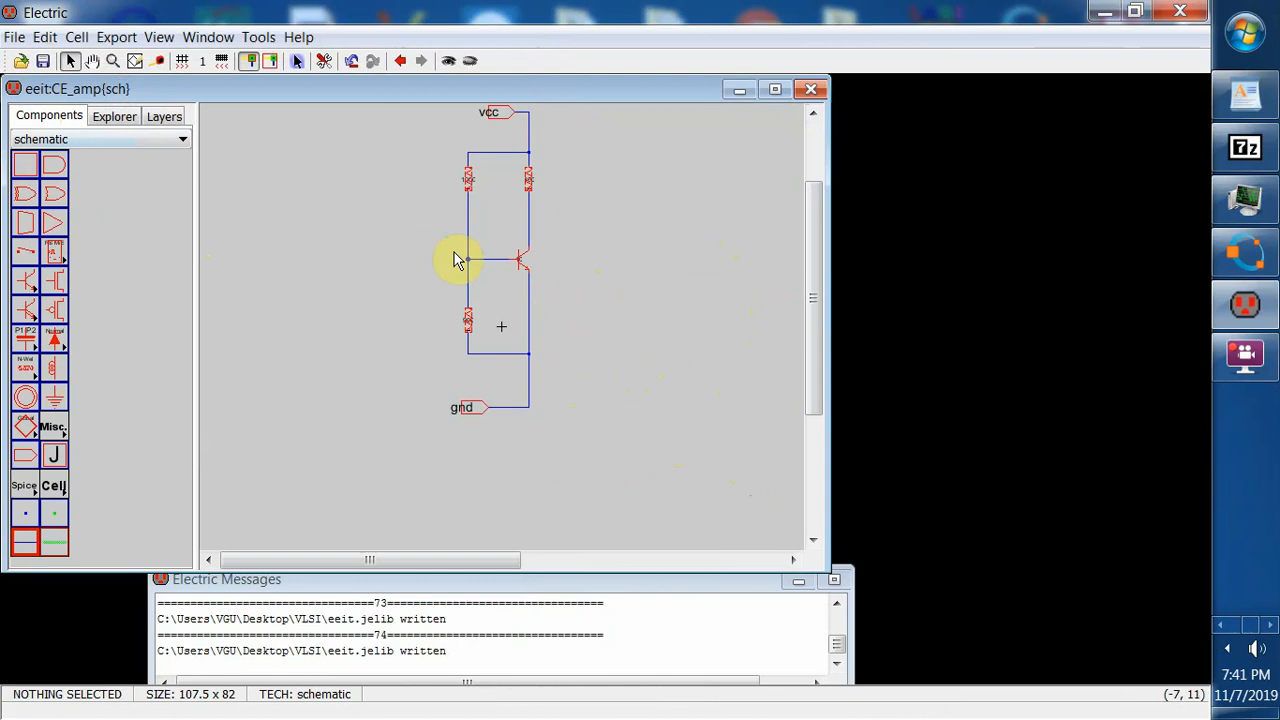
- Place an Off-Page connector left of the transistor's base and wire its output end to the base wire junction
left_click(27, 455)
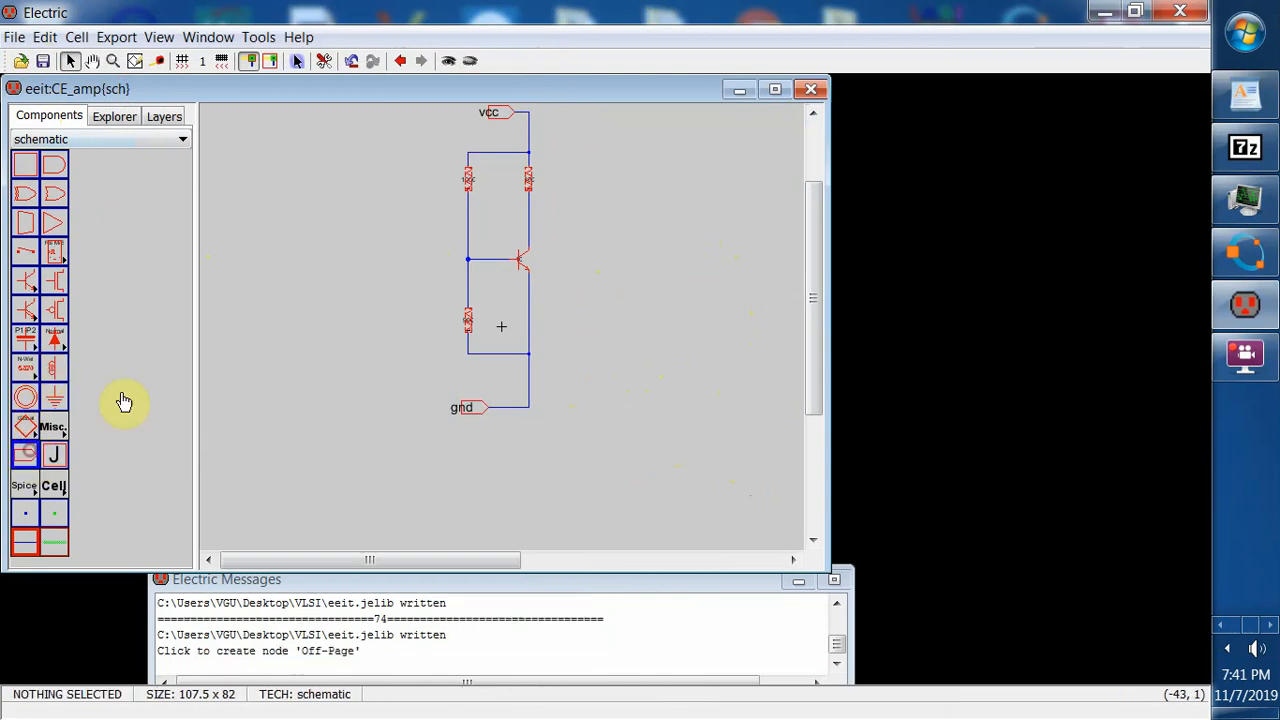
left_click(369, 266)
left_click(381, 293)
left_click(386, 265)
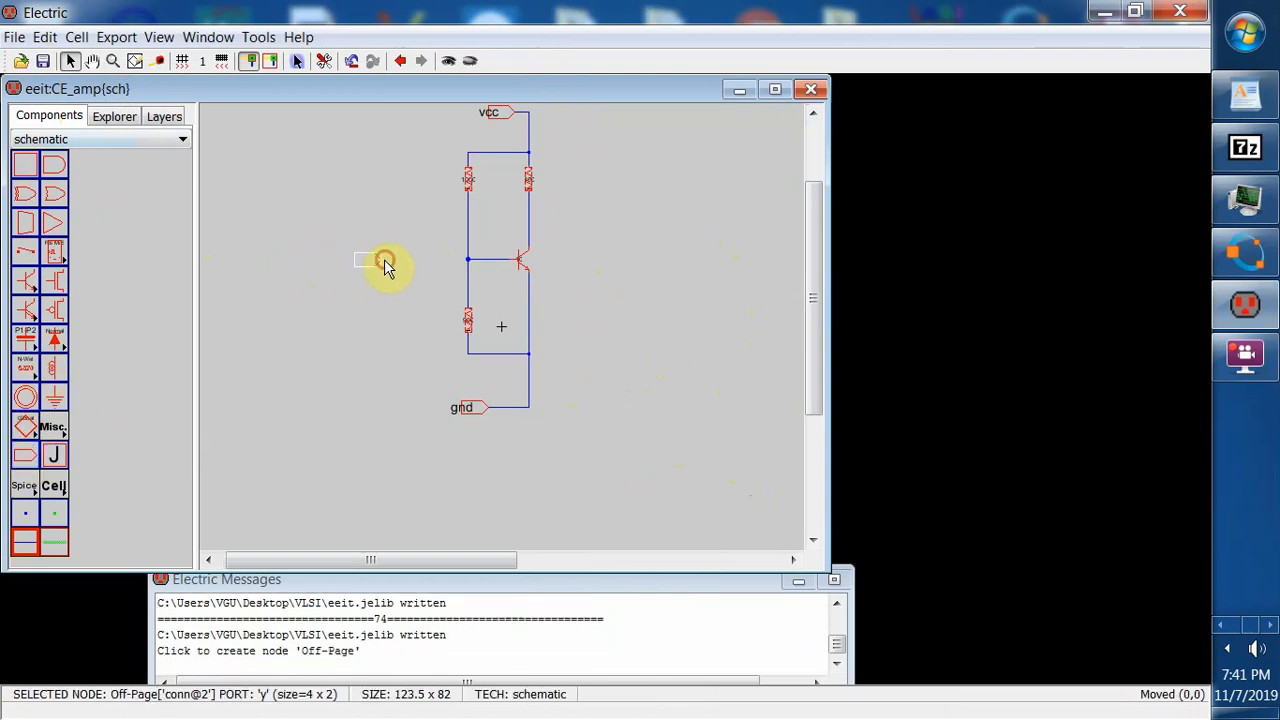
mouse_move(386, 265)
right_mouse_down()
mouse_move(491, 266)
mouse_move(472, 272)
right_mouse_up()
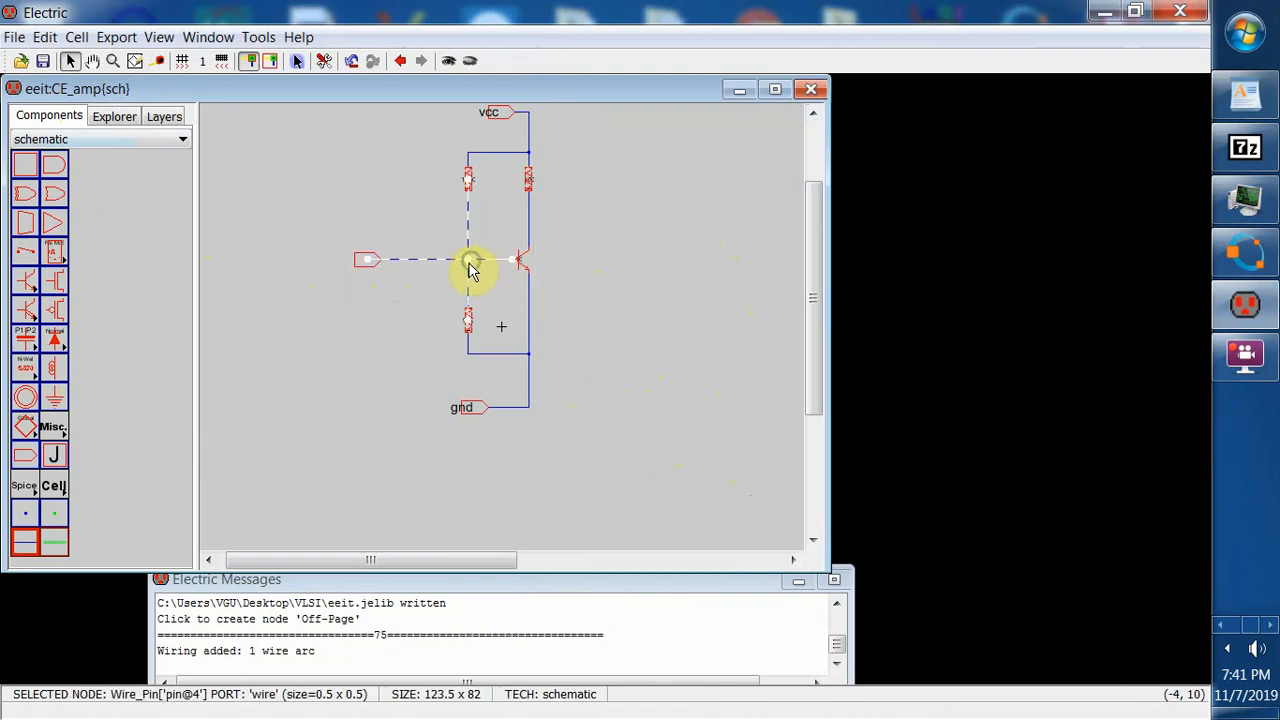
- Create an export named vin on the input end of the Off-Page connector left of the transistor's base
left_click(409, 297)
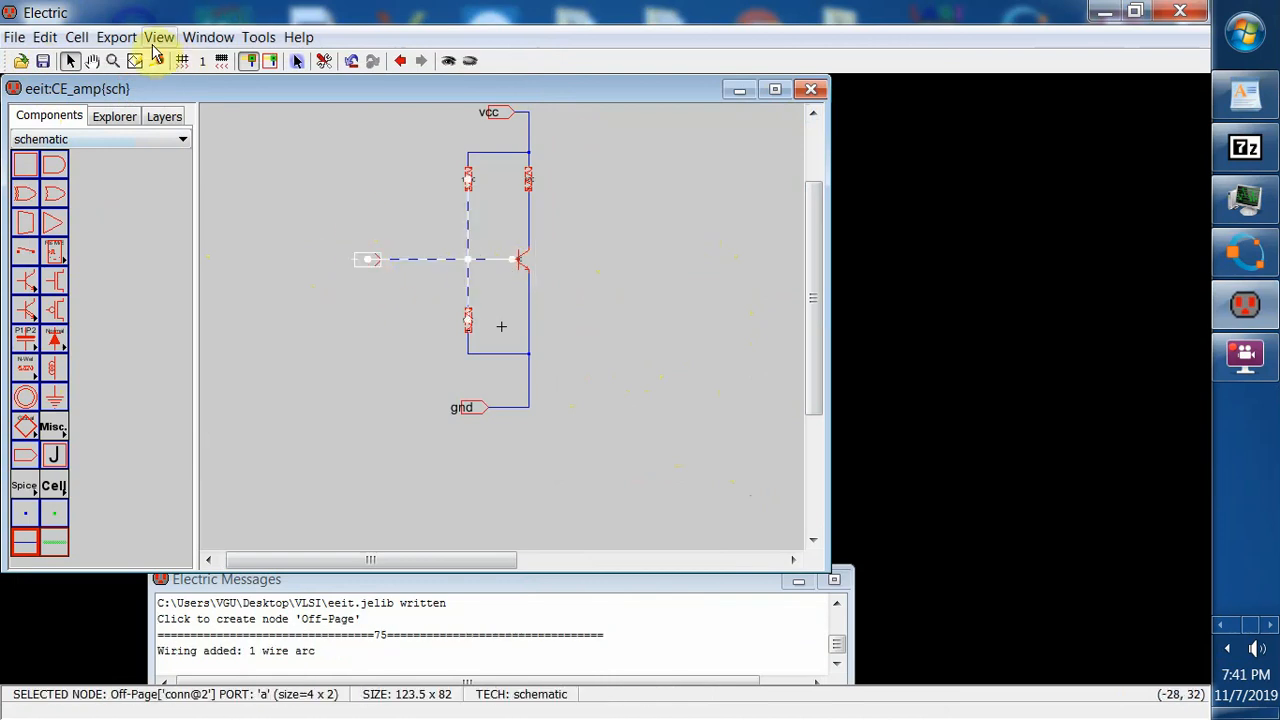
left_click(116, 37)
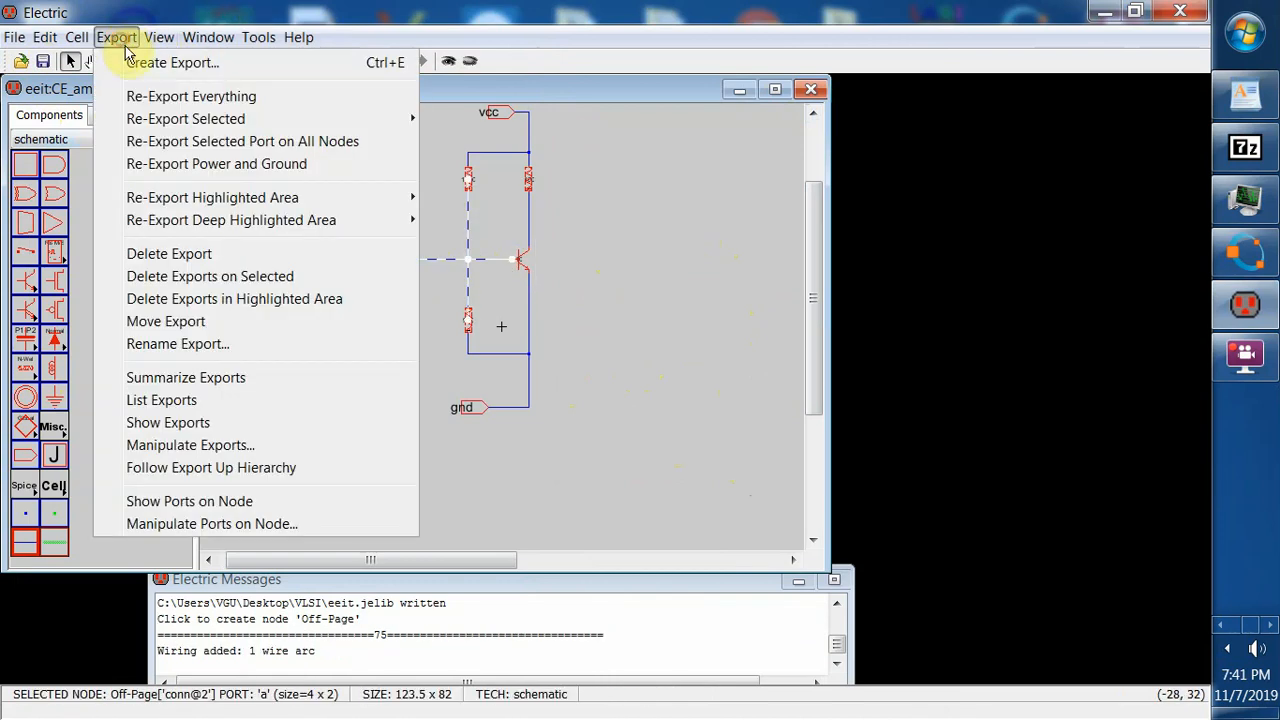
left_click(174, 66)
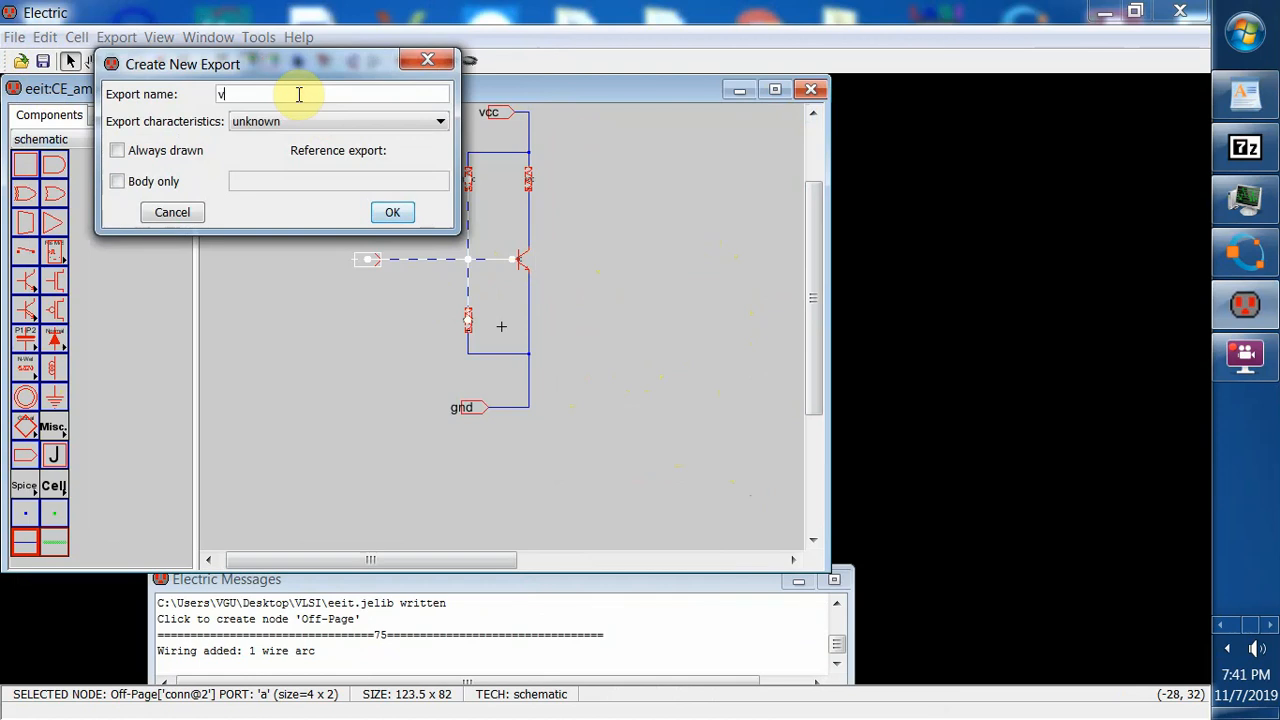
type("vin")
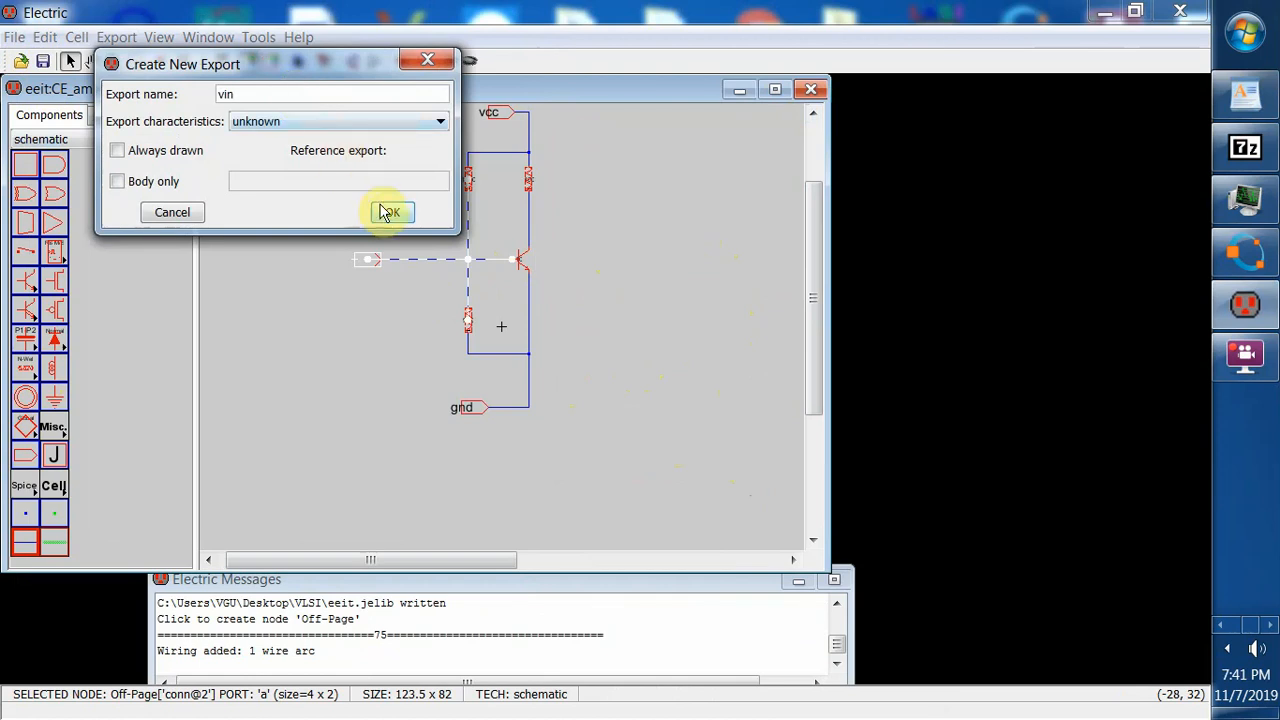
left_click(390, 212)
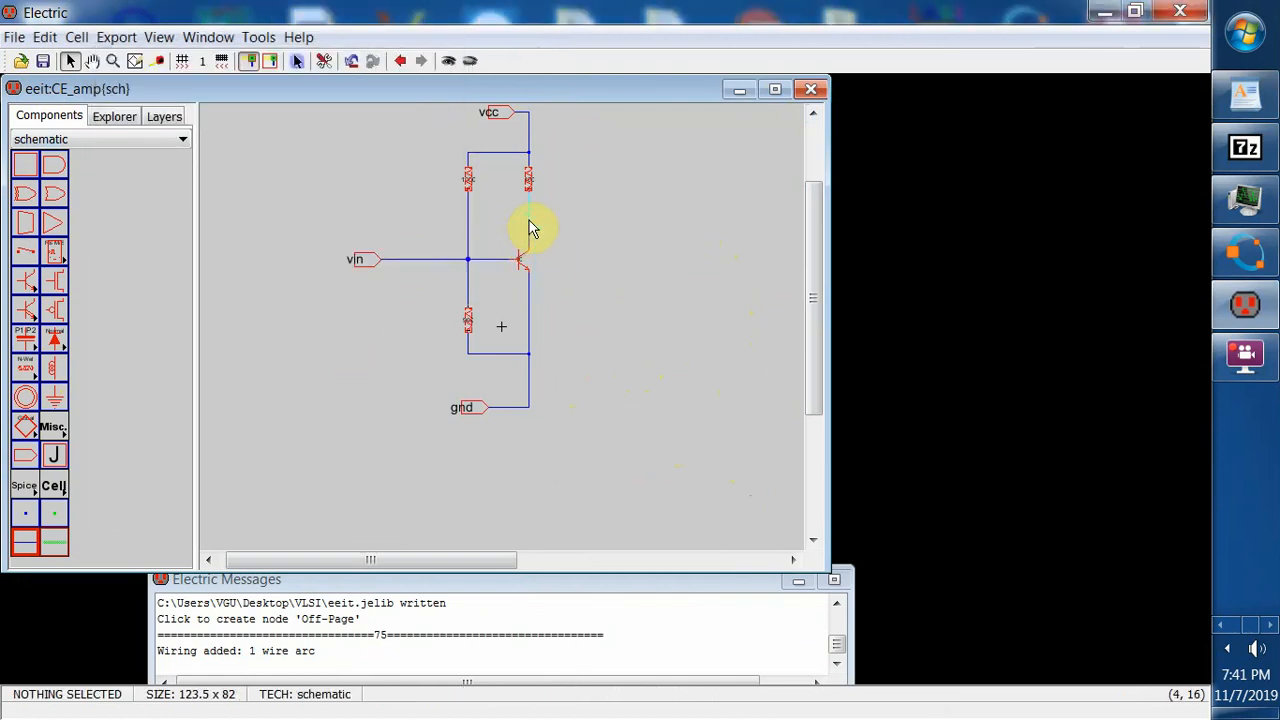
- Place a second Off-Page connector to the right of the transistor, slightly above its collector
left_click(26, 458)
left_click(609, 222)
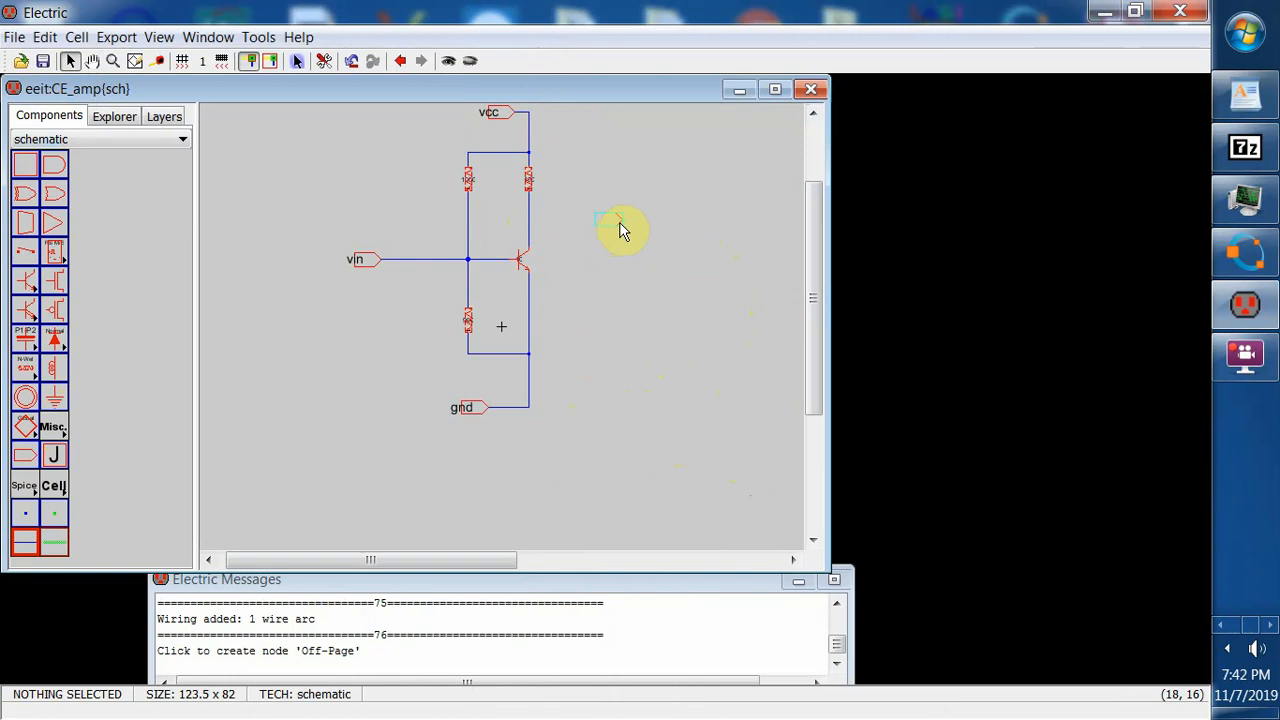
left_click(620, 230)
left_click(618, 230)
left_click(383, 262)
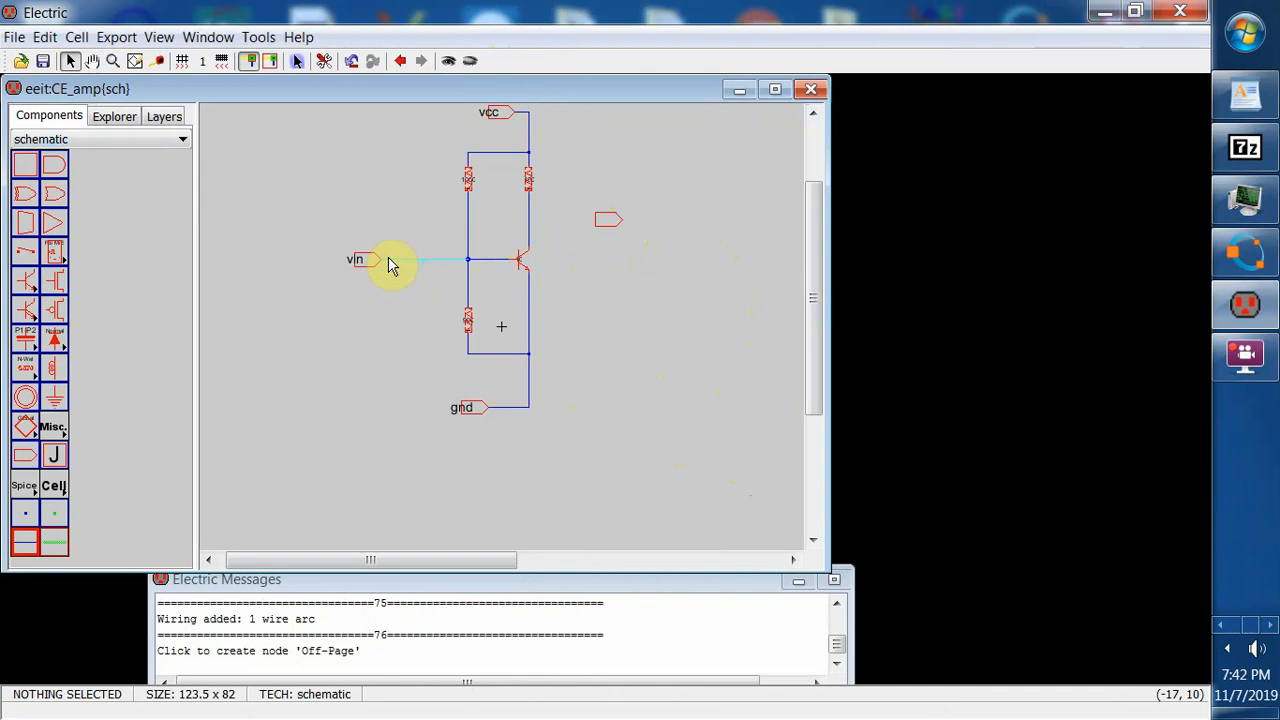
- Wire the new Off-Page connector's output end to the transistor's collector and save the library
left_click(617, 226)
right_click(619, 241)
right_click_drag(620, 239, 539, 243)
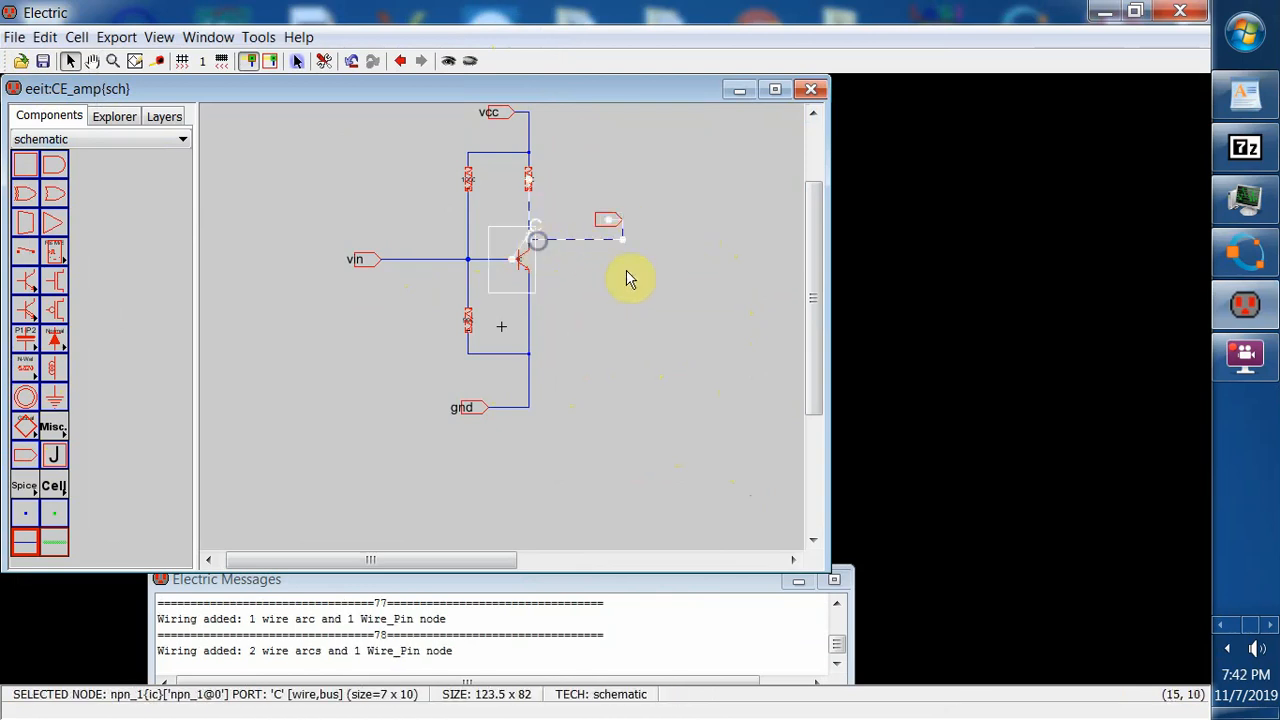
left_click(630, 274)
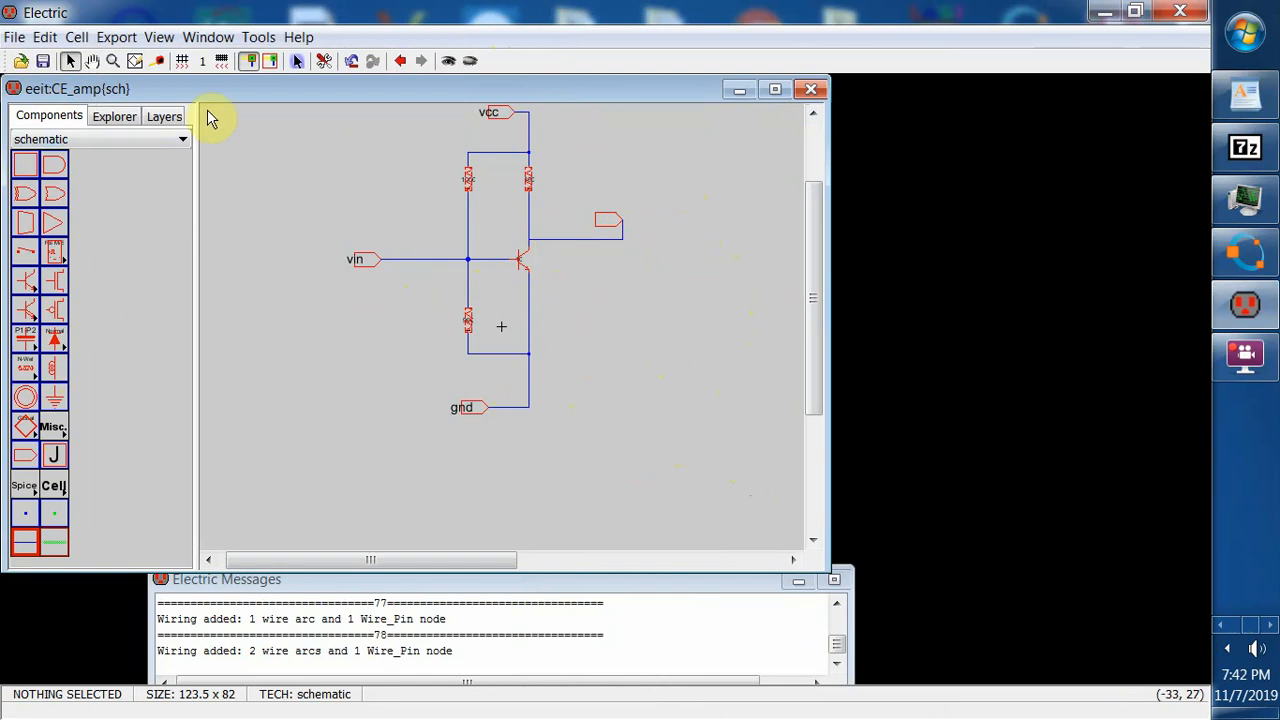
left_click(43, 60)
- Create an export named vout on the output end of the collector's Off-Page connector and save the library
left_click(613, 222)
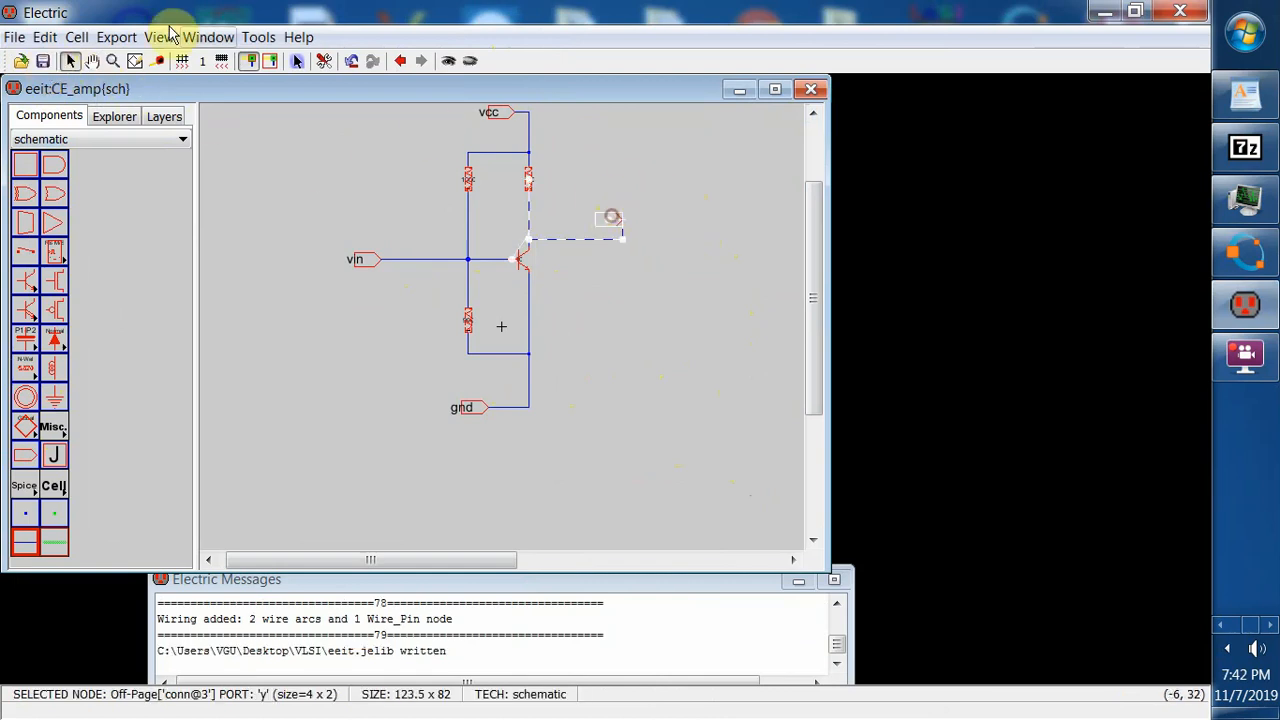
left_click(117, 38)
left_click(155, 63)
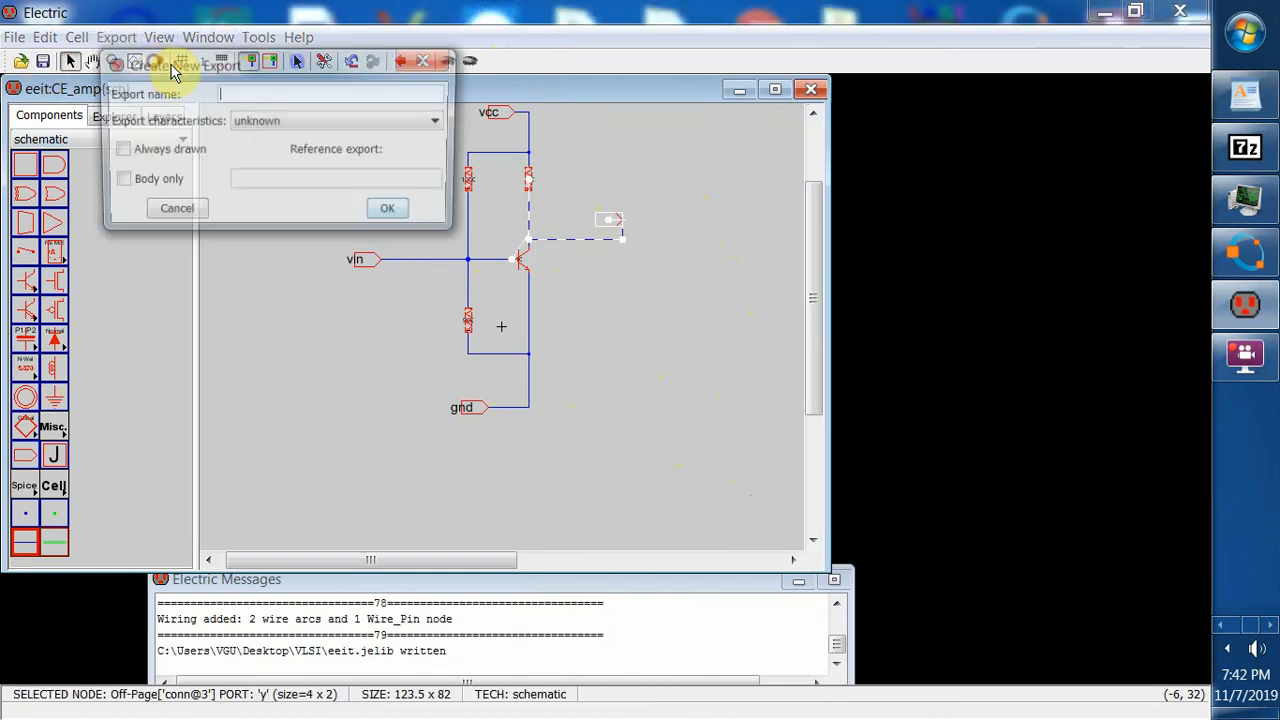
type("vout")
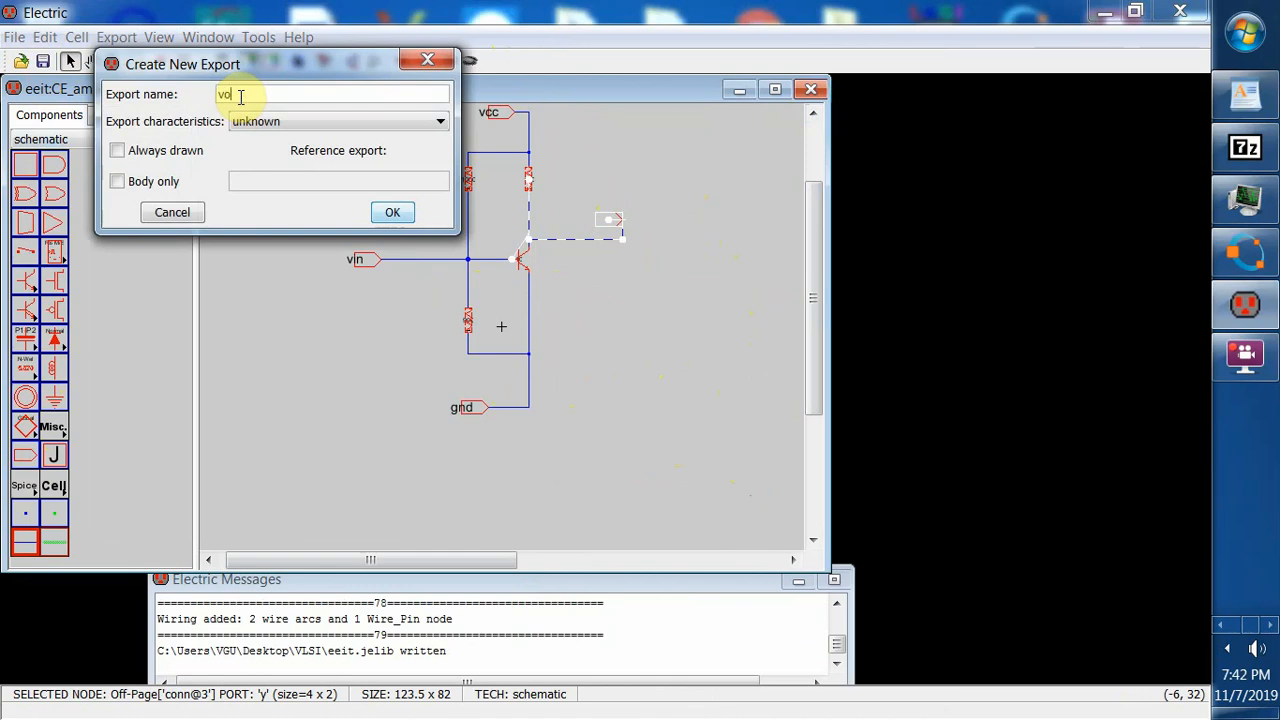
left_click(400, 212)
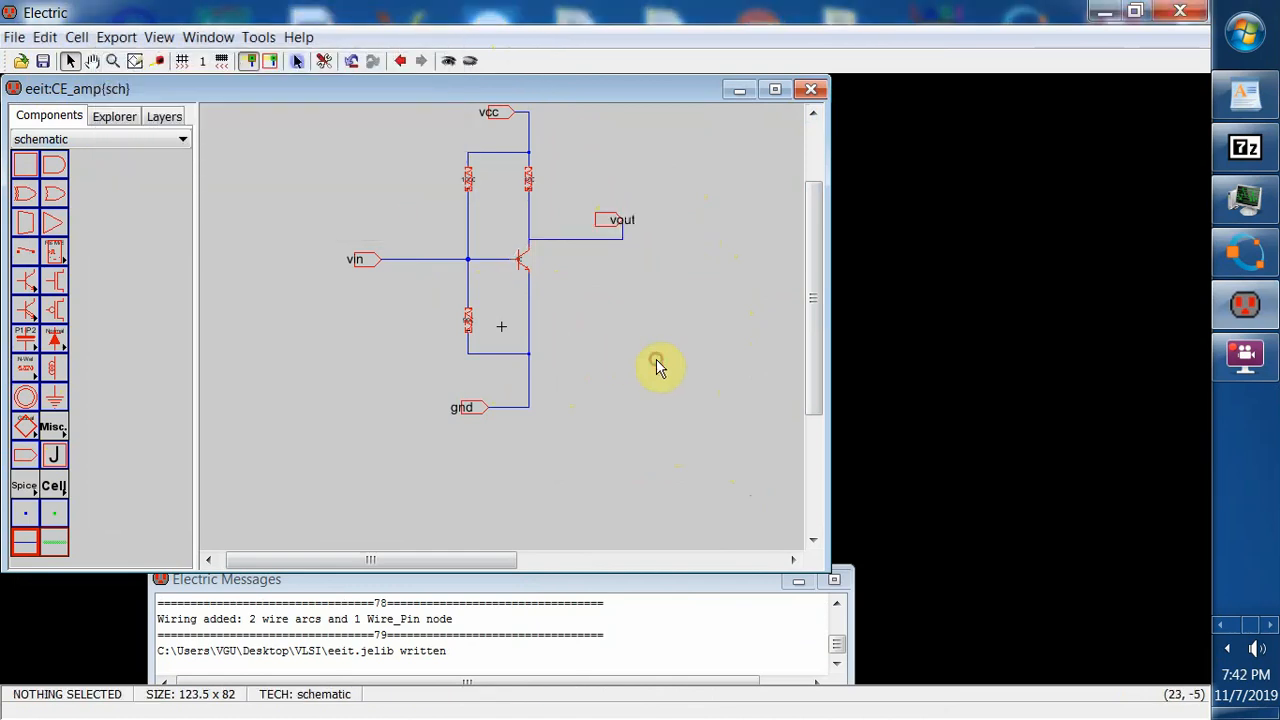
left_click(43, 61)
- Clean up unneeded pins everywhere and save the library
left_click(56, 38)
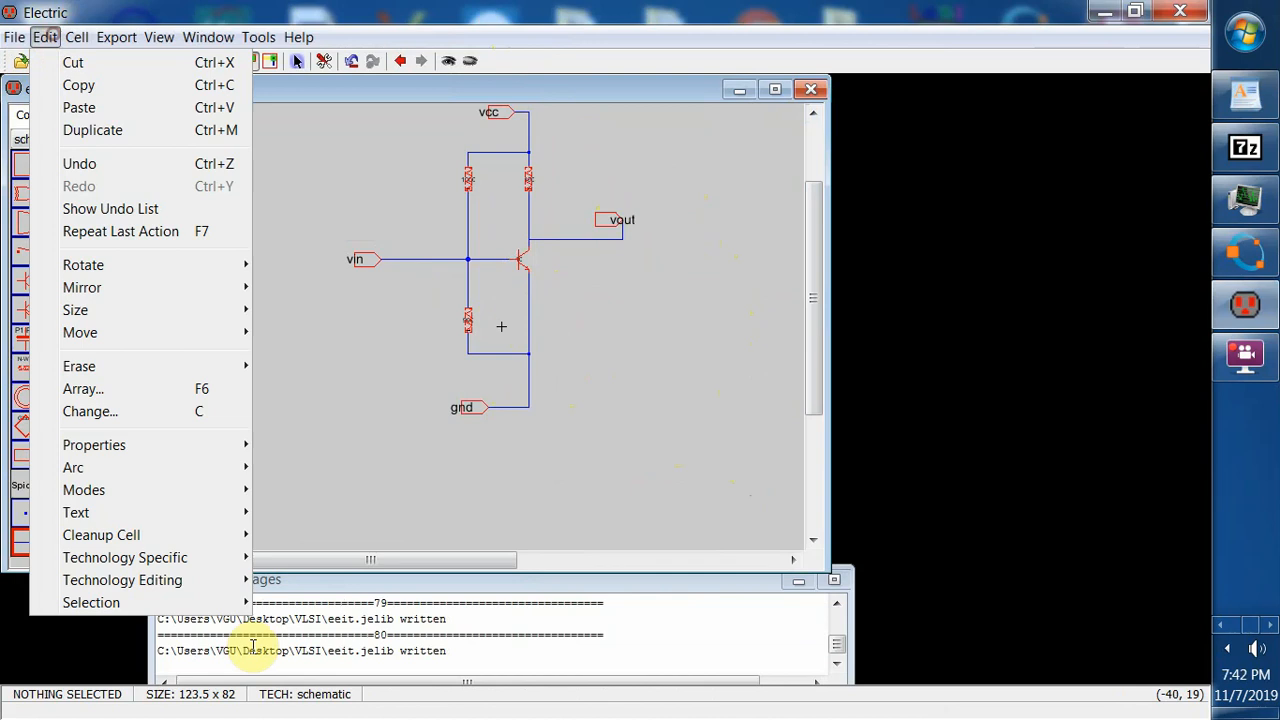
left_click(171, 537)
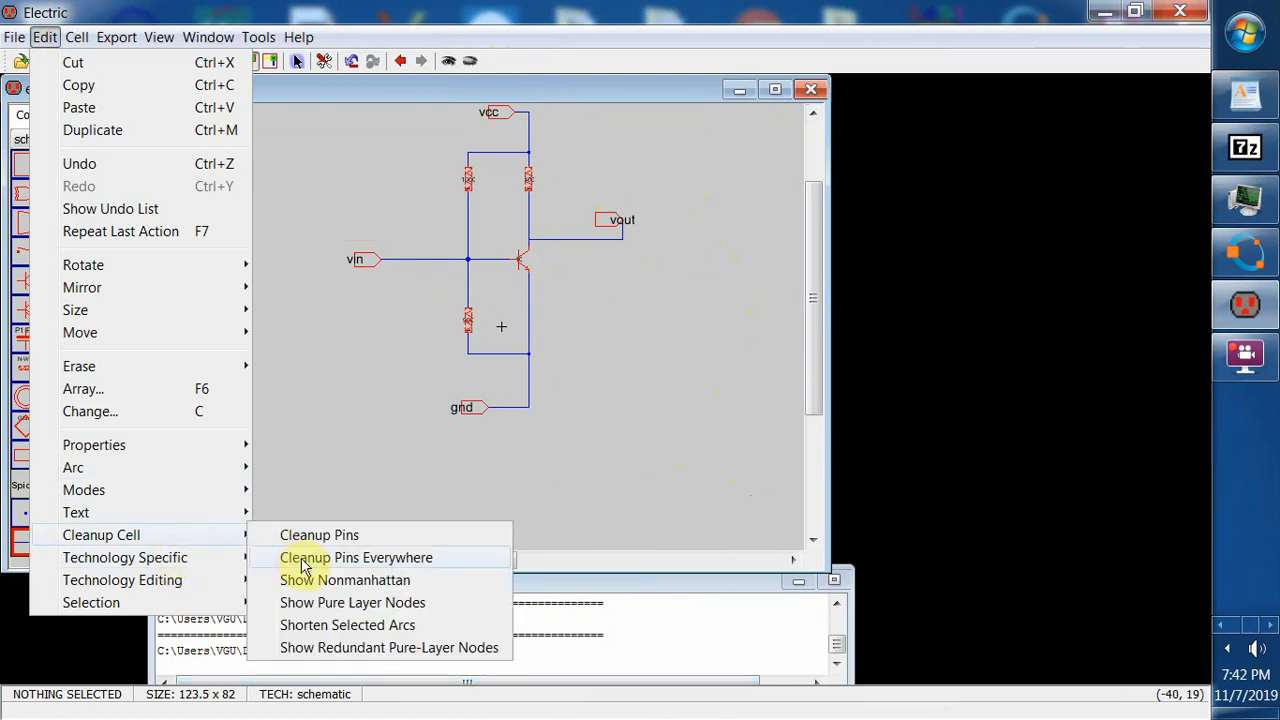
left_click(303, 558)
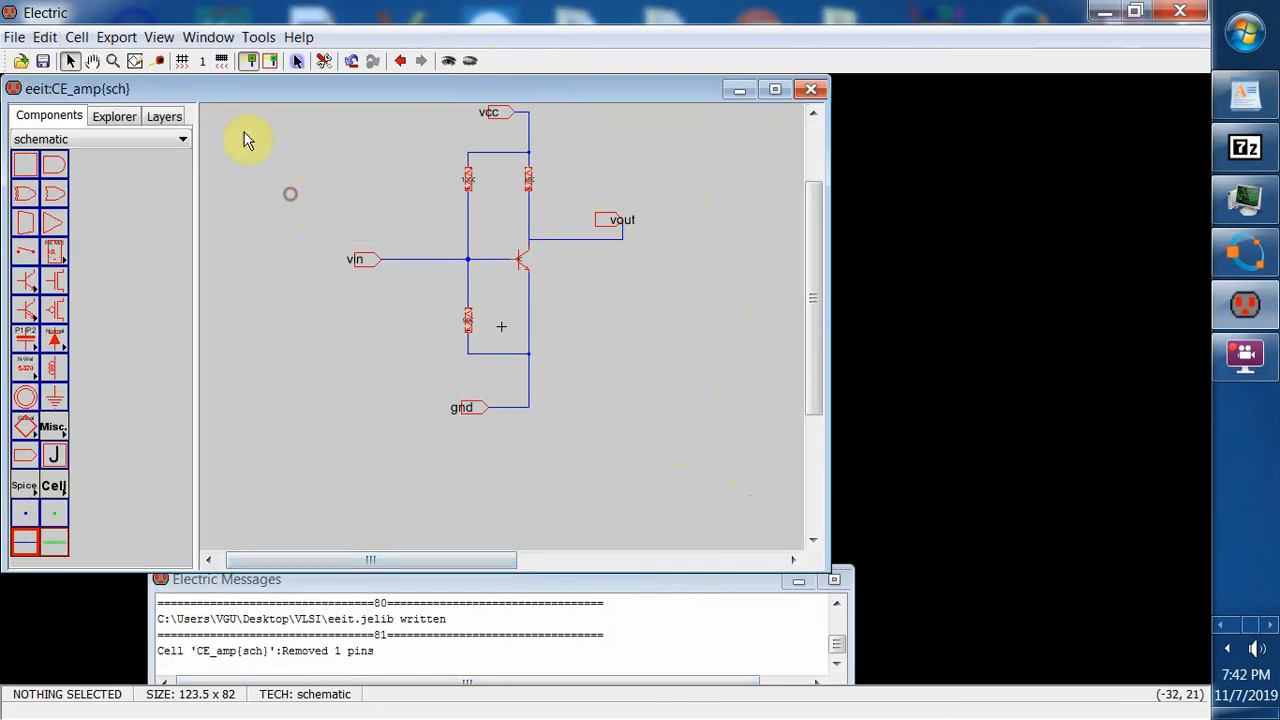
left_click(42, 61)
- Run a hierarchical DRC check on the CE_amp schematic
left_click(258, 37)
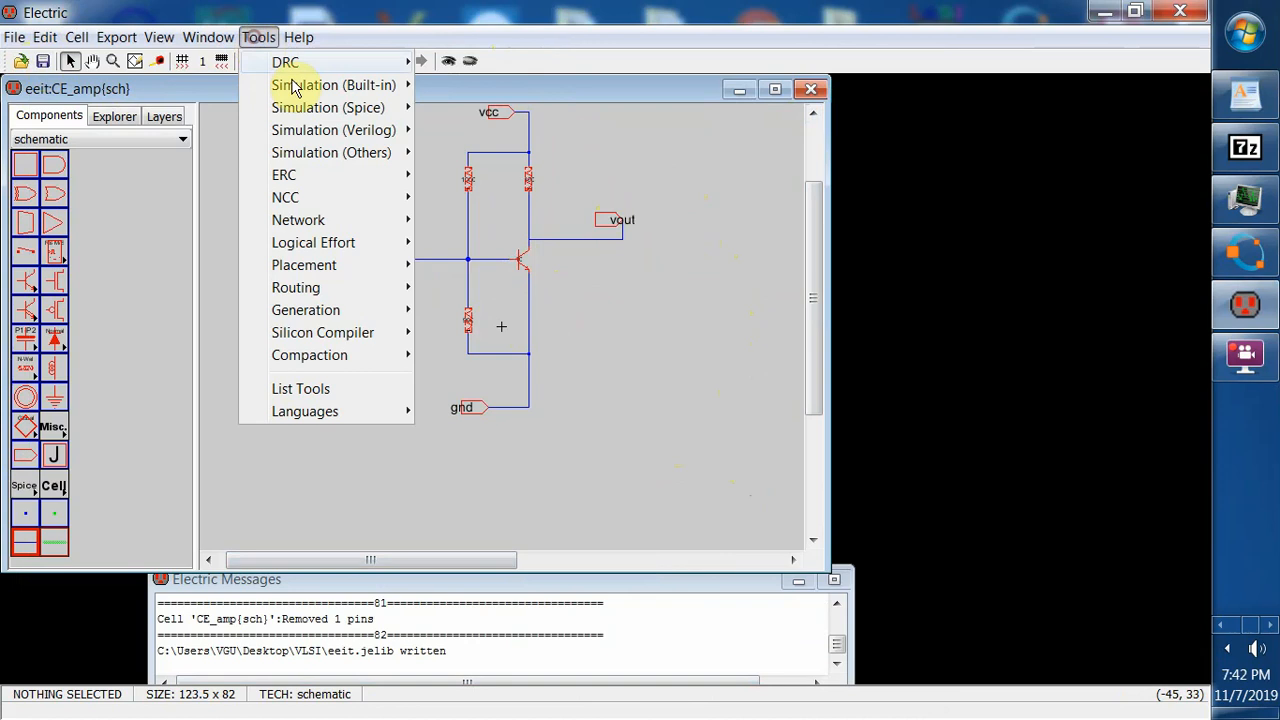
mouse_move(297, 68)
left_click(495, 62)
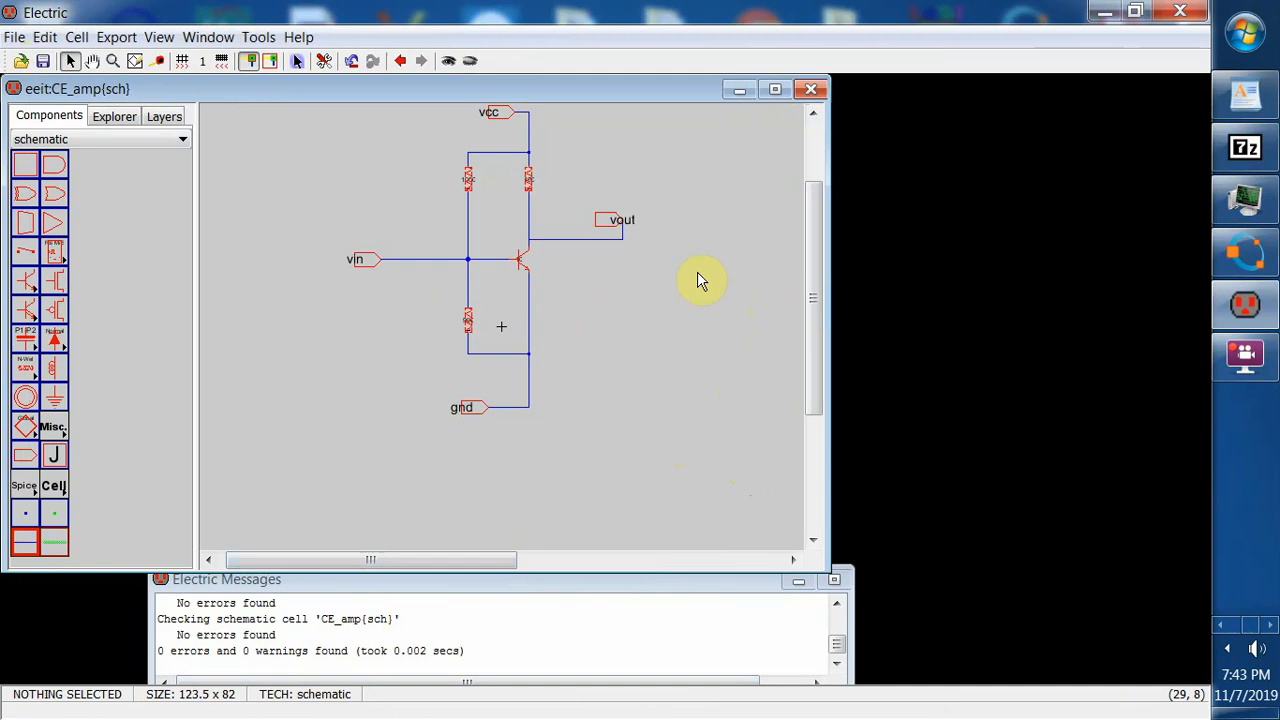
left_click(44, 38)
mouse_move(147, 500)
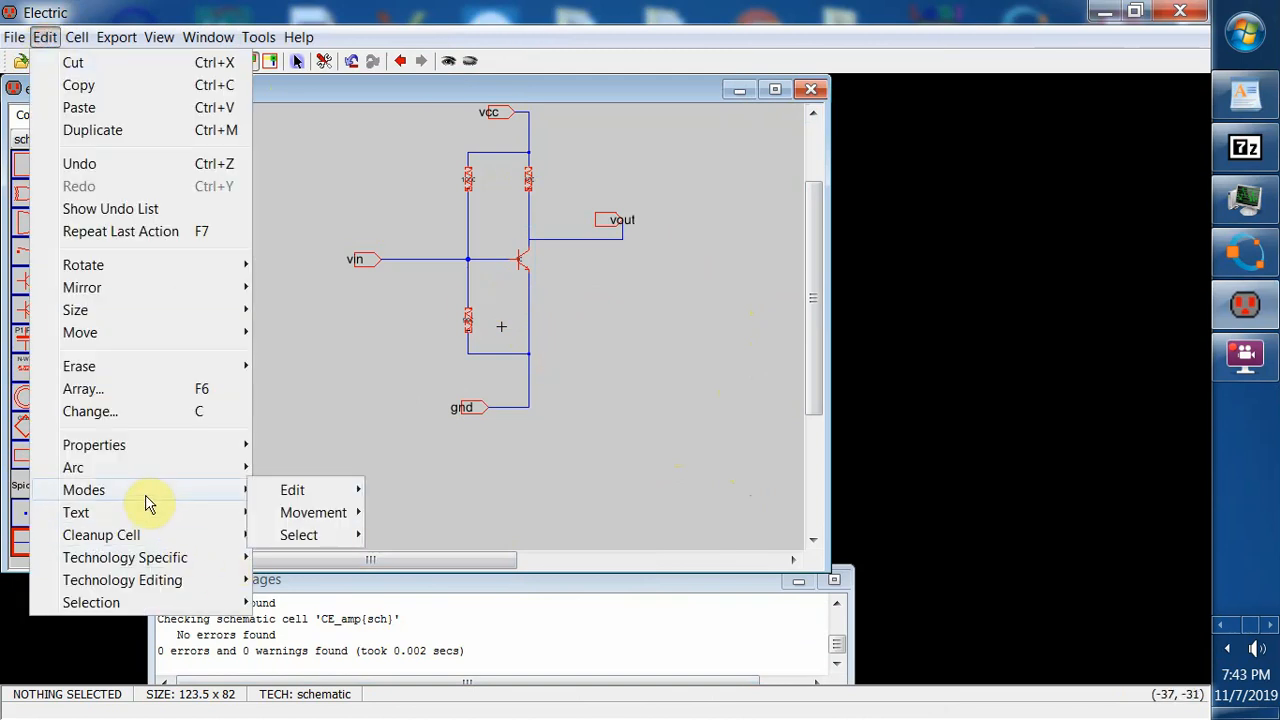
left_click(362, 475)
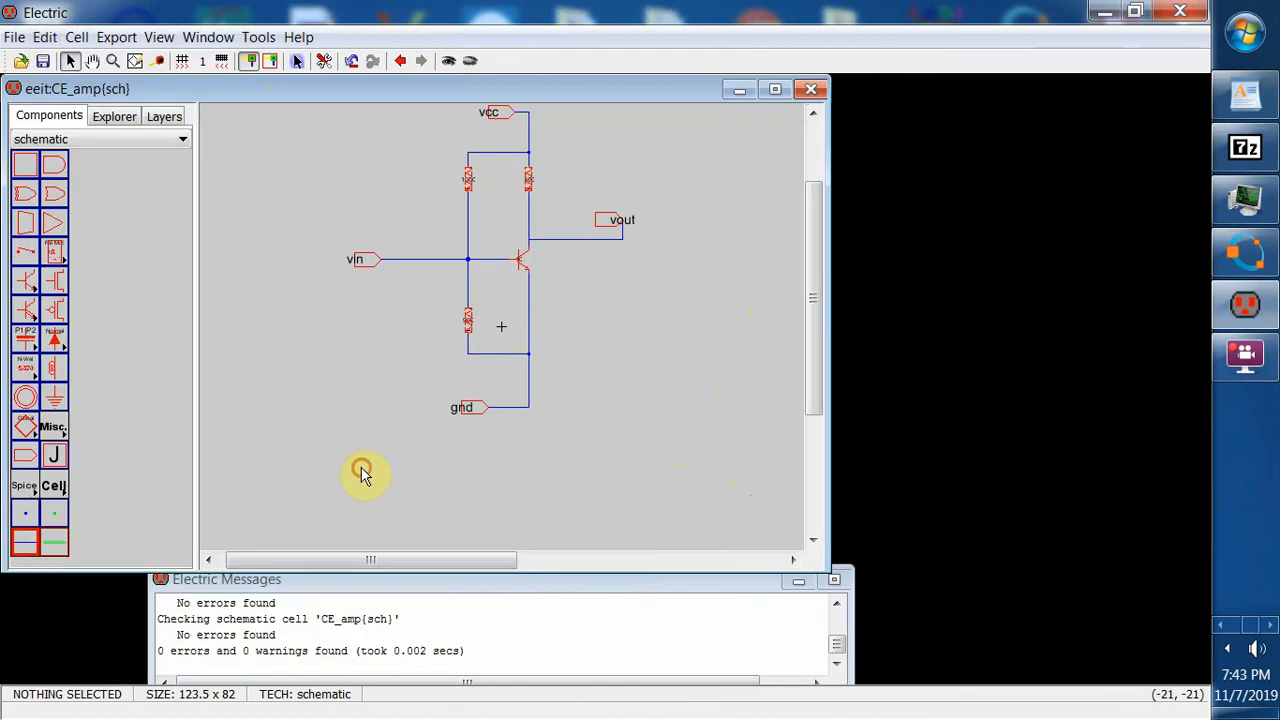
- Place a SPICE code text object in the empty area to the lower left of the amplifier circuit
left_click(66, 434)
left_click(186, 426)
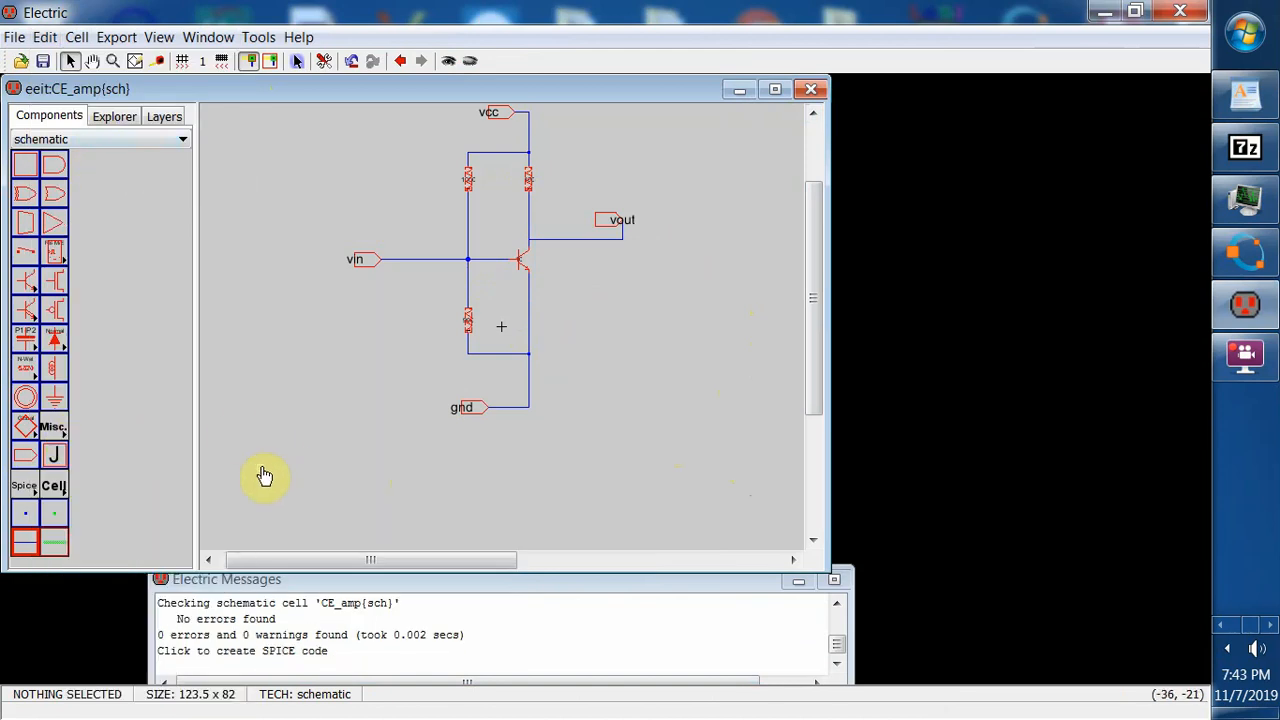
left_click(266, 451)
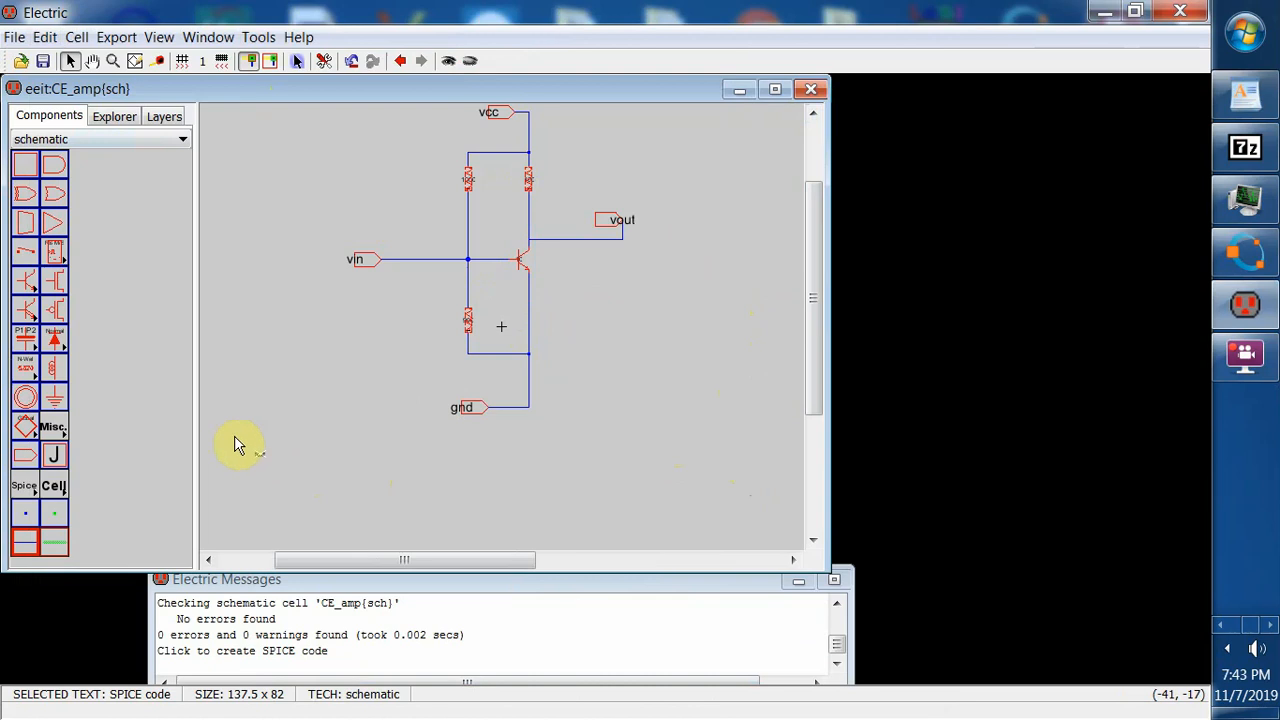
- Set the SPICE code text size to 5 units in its properties and enable multi-line text
left_click(45, 37)
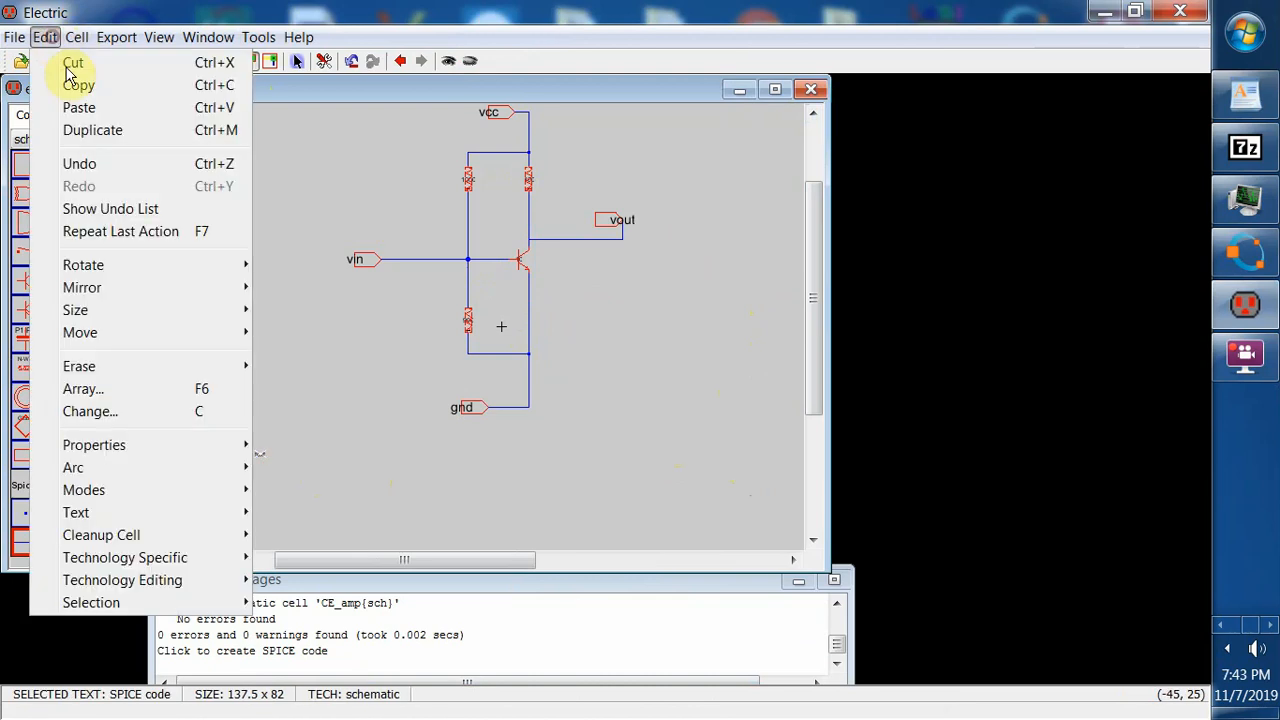
mouse_move(140, 447)
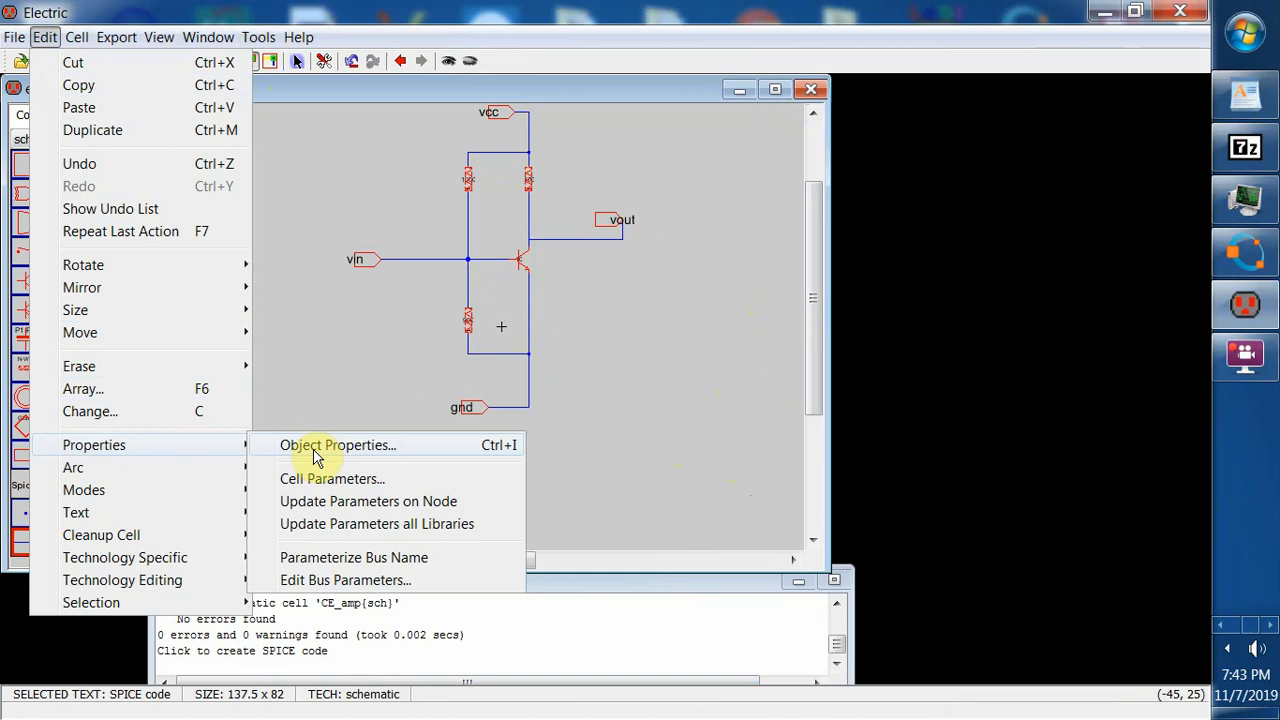
left_click(313, 457)
left_click(190, 283)
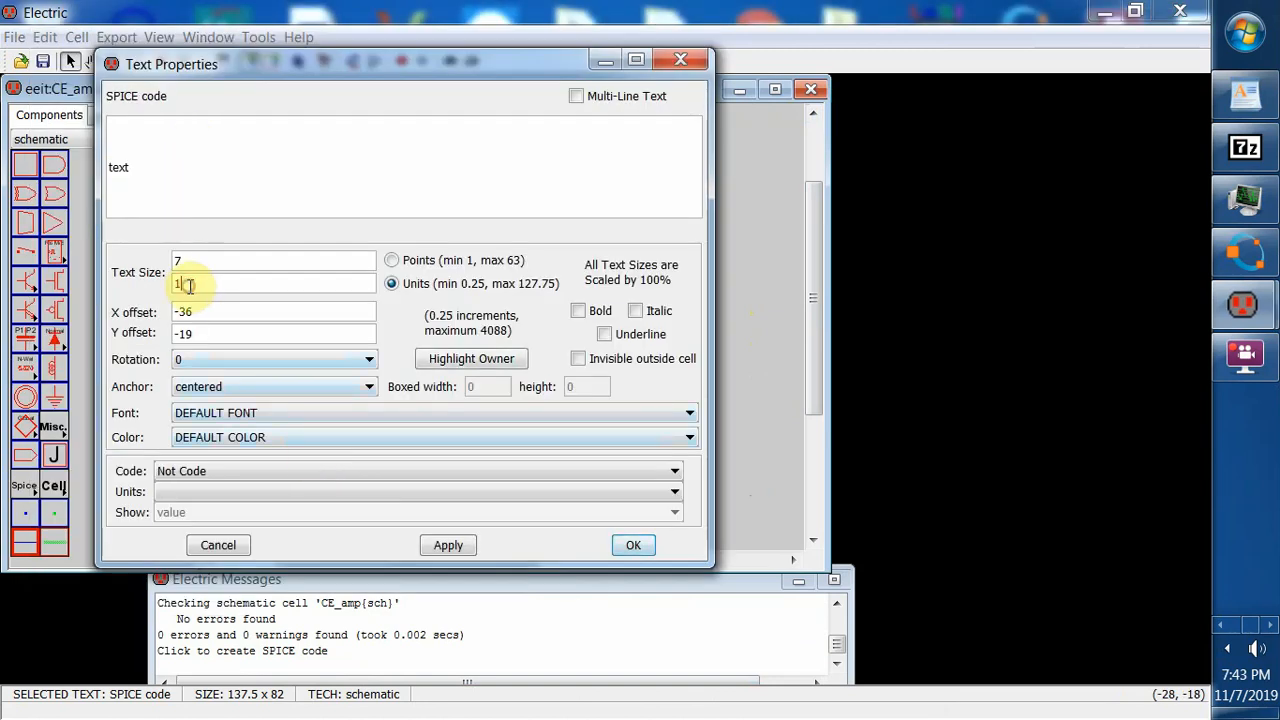
key("BackSpace")
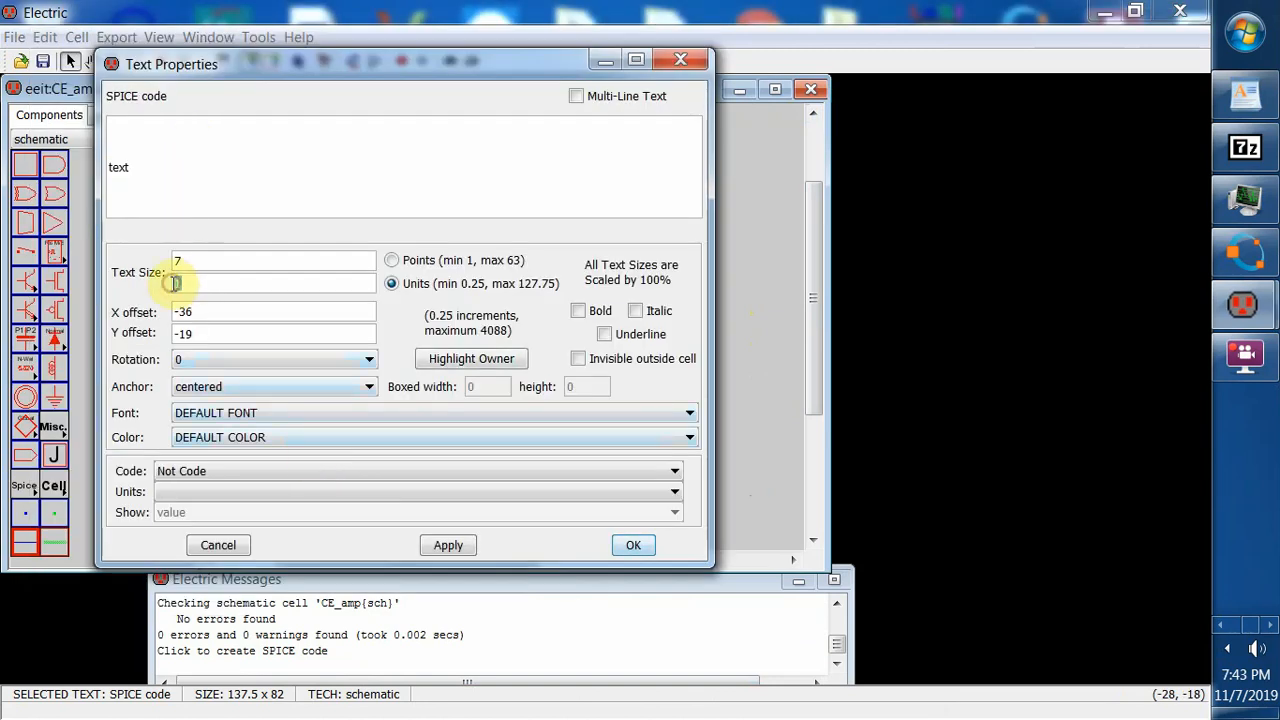
type("5")
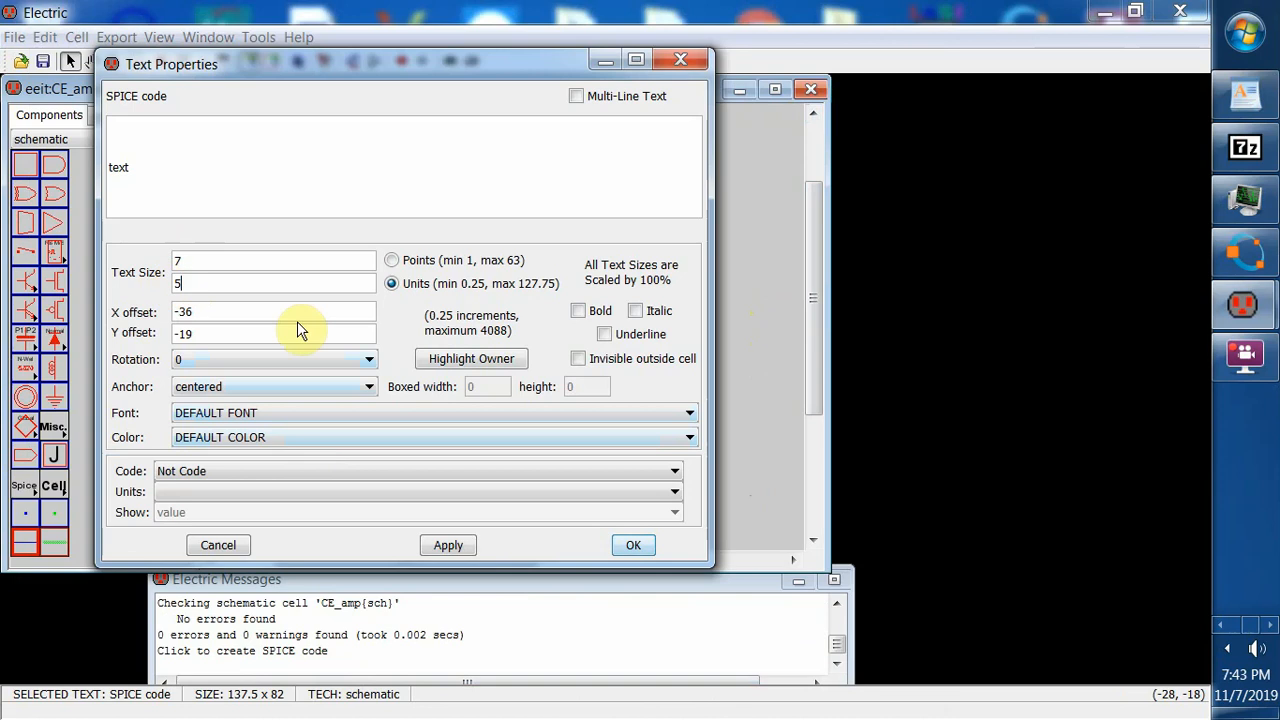
left_click(577, 96)
- Clear the SPICE code's placeholder text and move the Text Properties dialog off the schematic so both stay readable
left_click(224, 139)
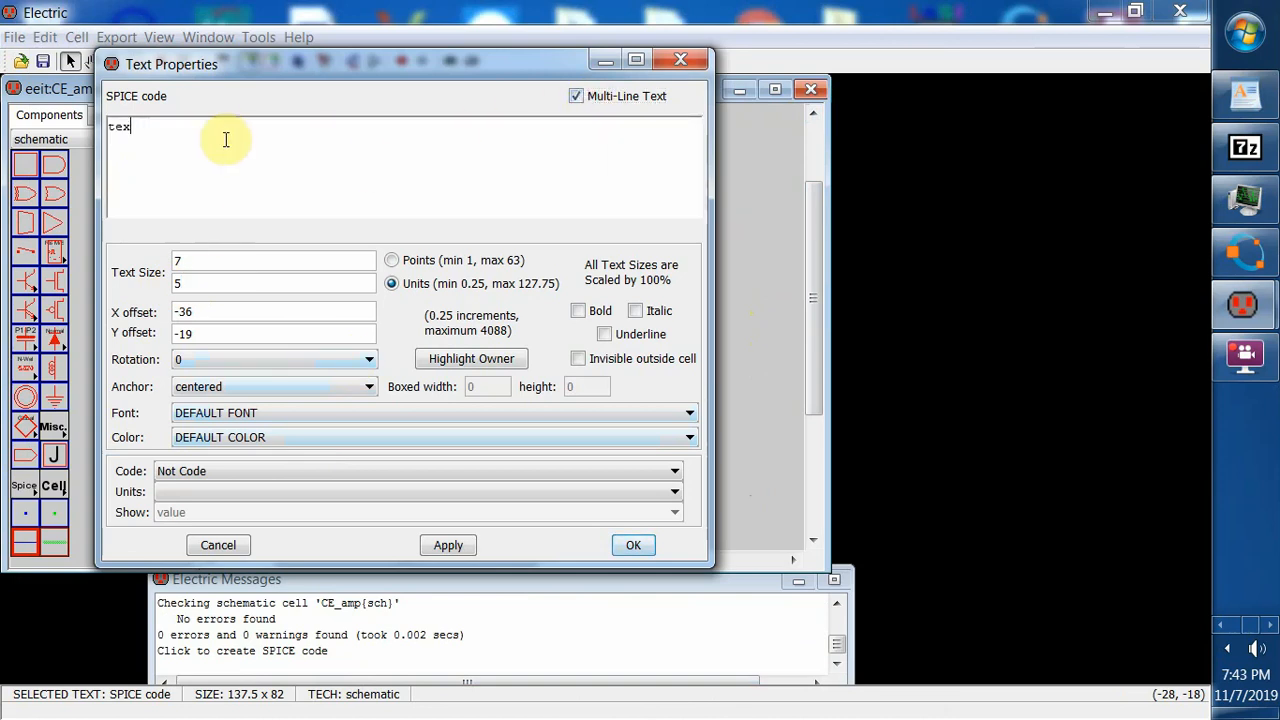
key("BackSpace")
key("BackSpace")
key("BackSpace")
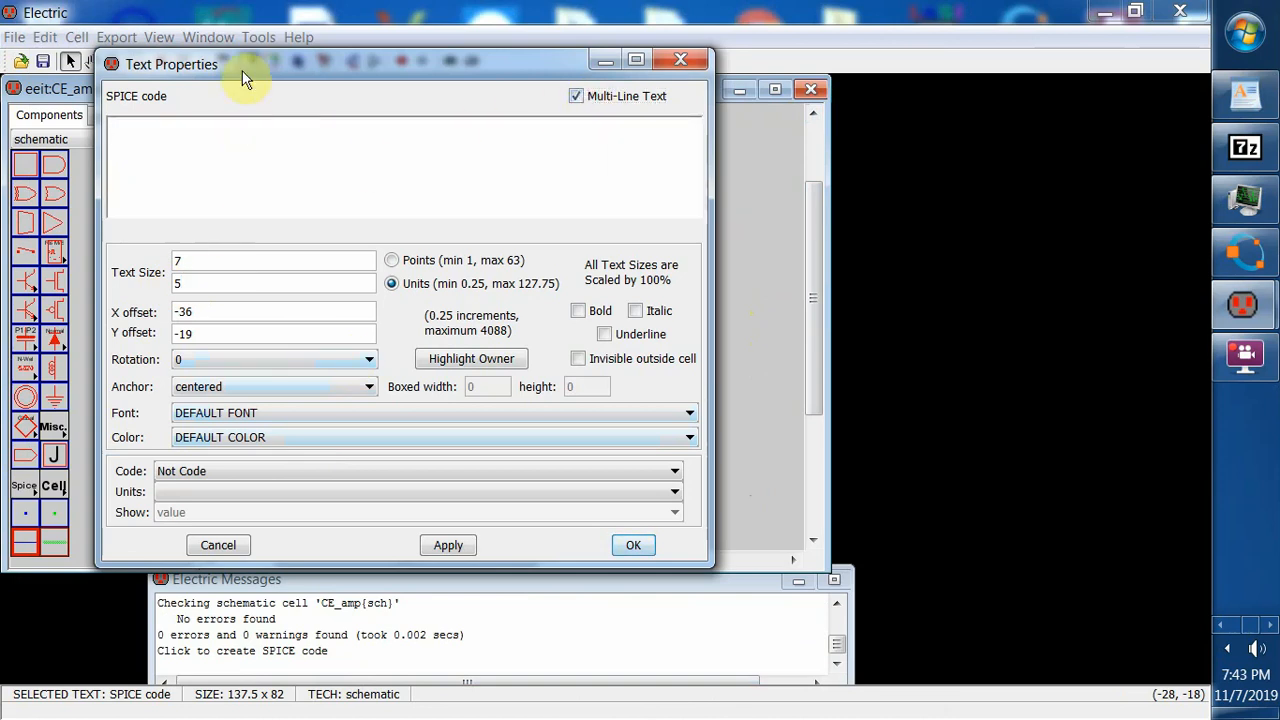
left_click_drag(243, 69, 755, 220)
left_click(726, 321)
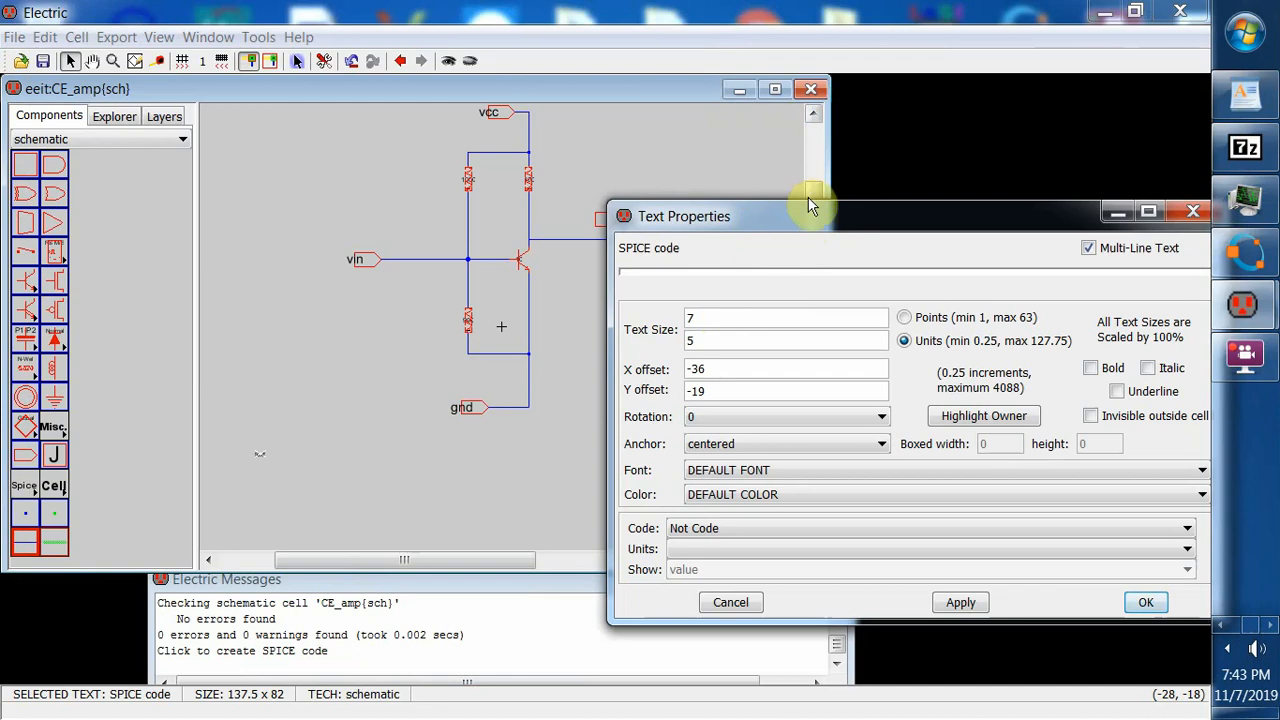
left_click_drag(808, 199, 808, 73)
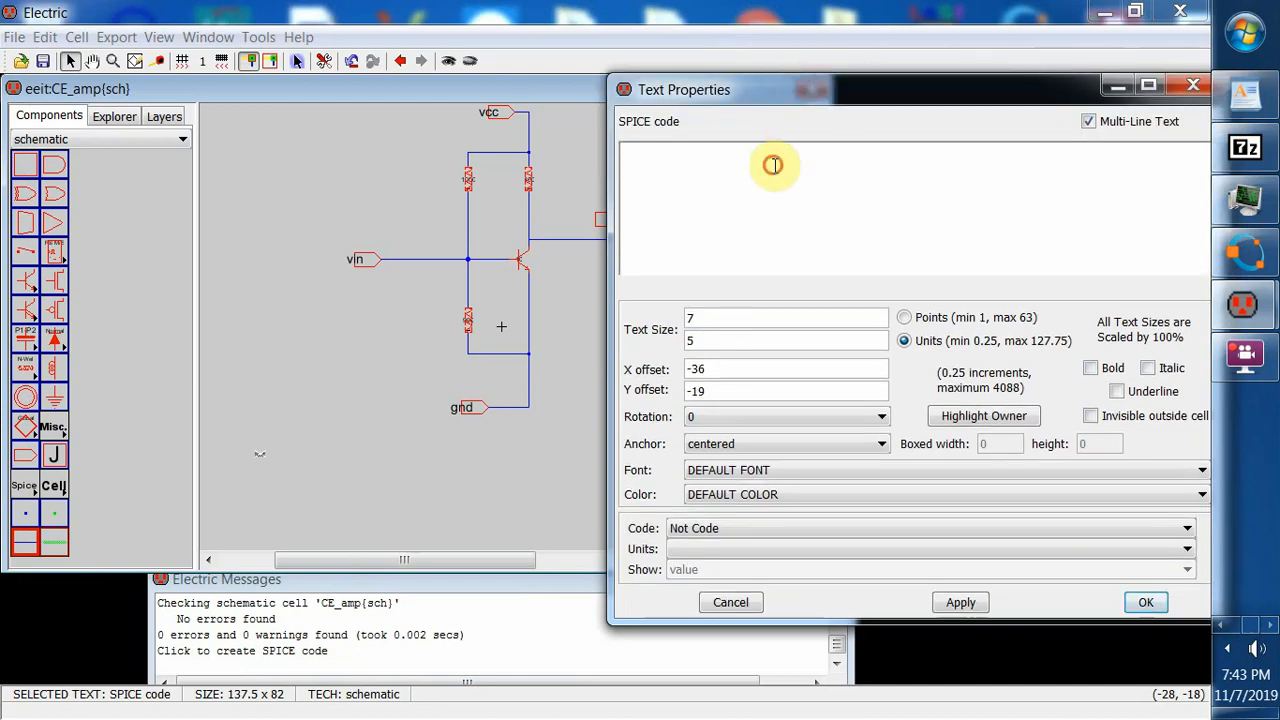
- Enter the input coupling capacitor as the first SPICE code line, "cin vvin vin 100u"
type("cin")
type("vvin")
type("vini")
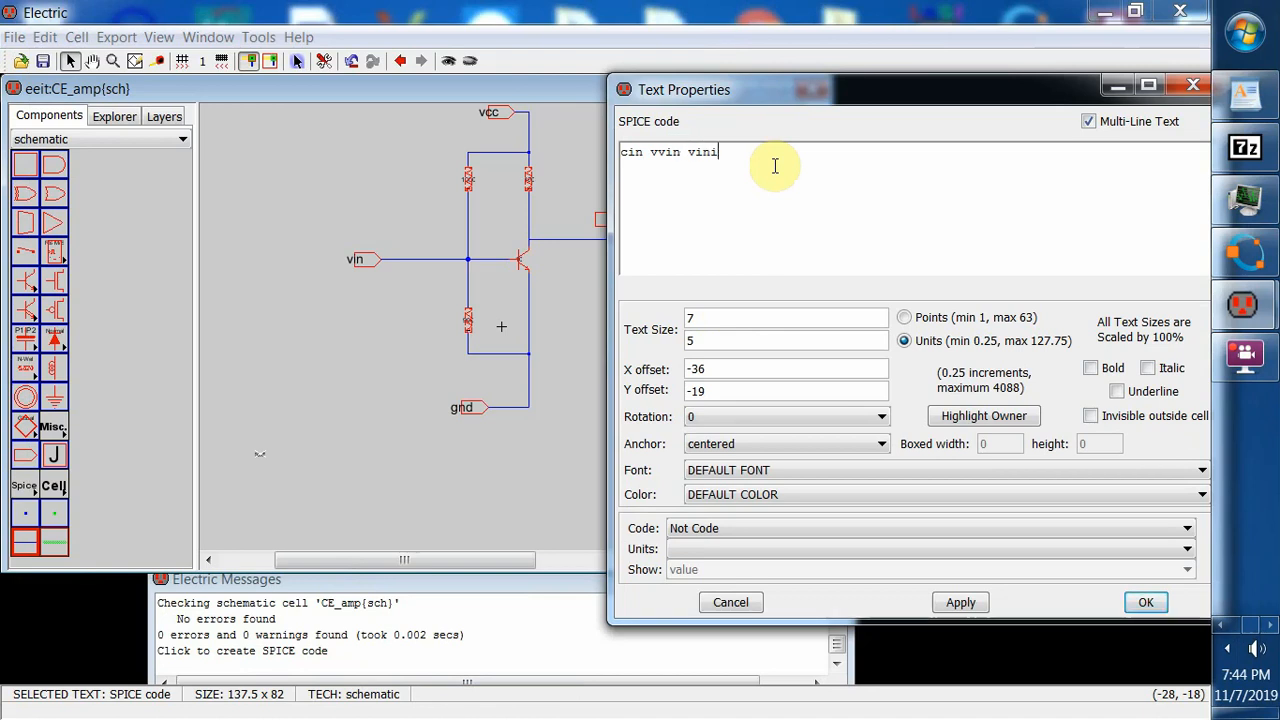
key("BackSpace")
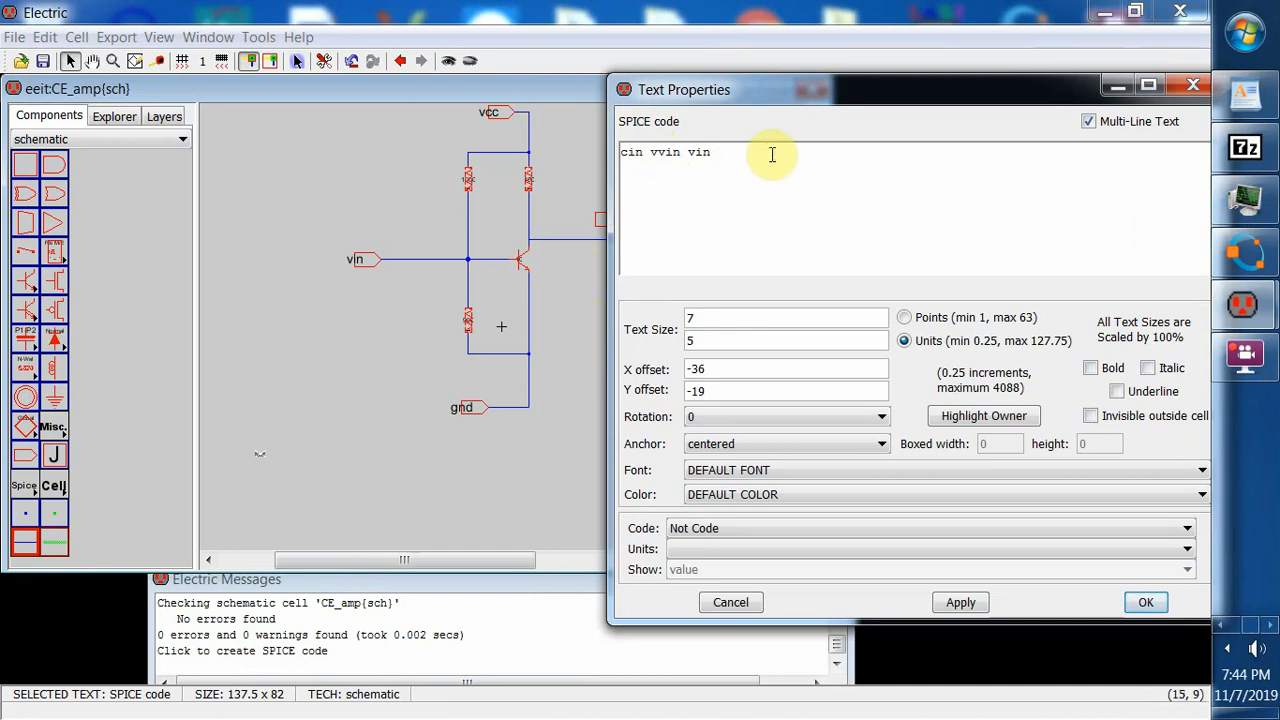
type("100u ")
- Add the output coupling capacitor as the second SPICE code line, "cout vvout vout 100u"
type("cout ")
type("vvout")
type(" vout")
type("00")
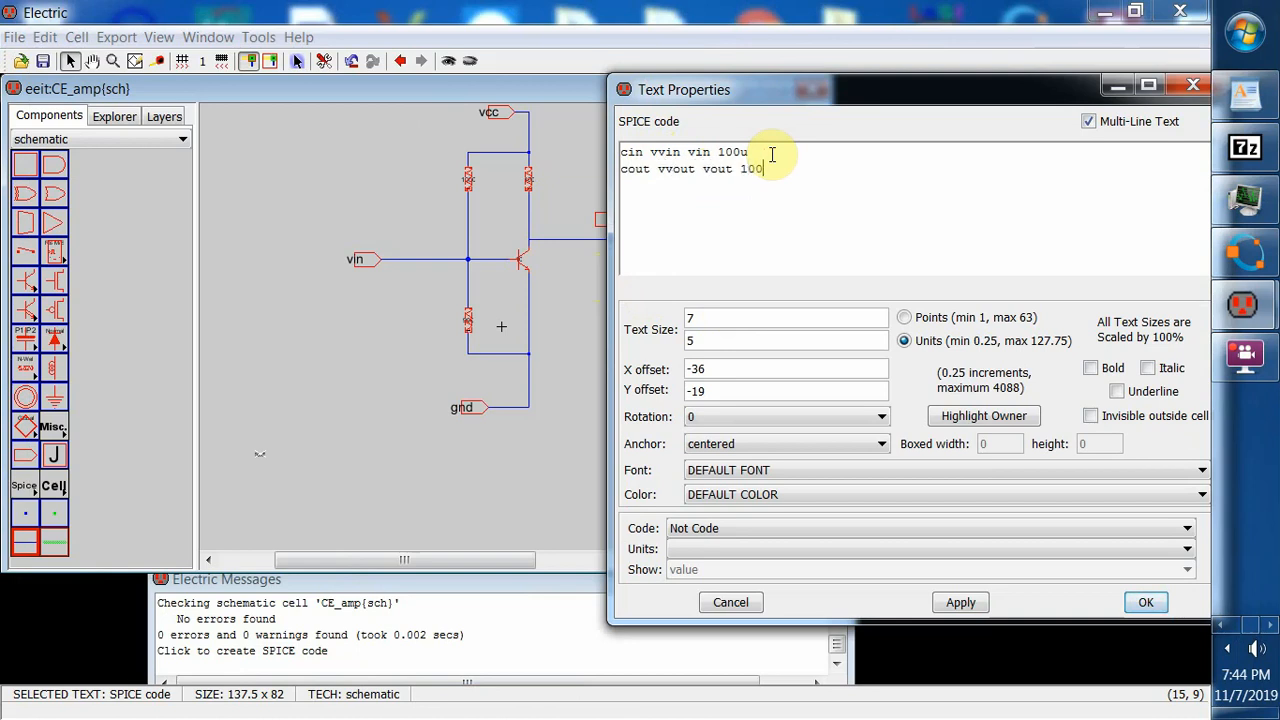
type("u")
- Add the AC input source as the third SPICE code line, "v1 vvin 0 ac 1"
key("Return")
type("1 vin")
key("BackSpace")
key("BackSpace")
type("vin 0 ac 1")
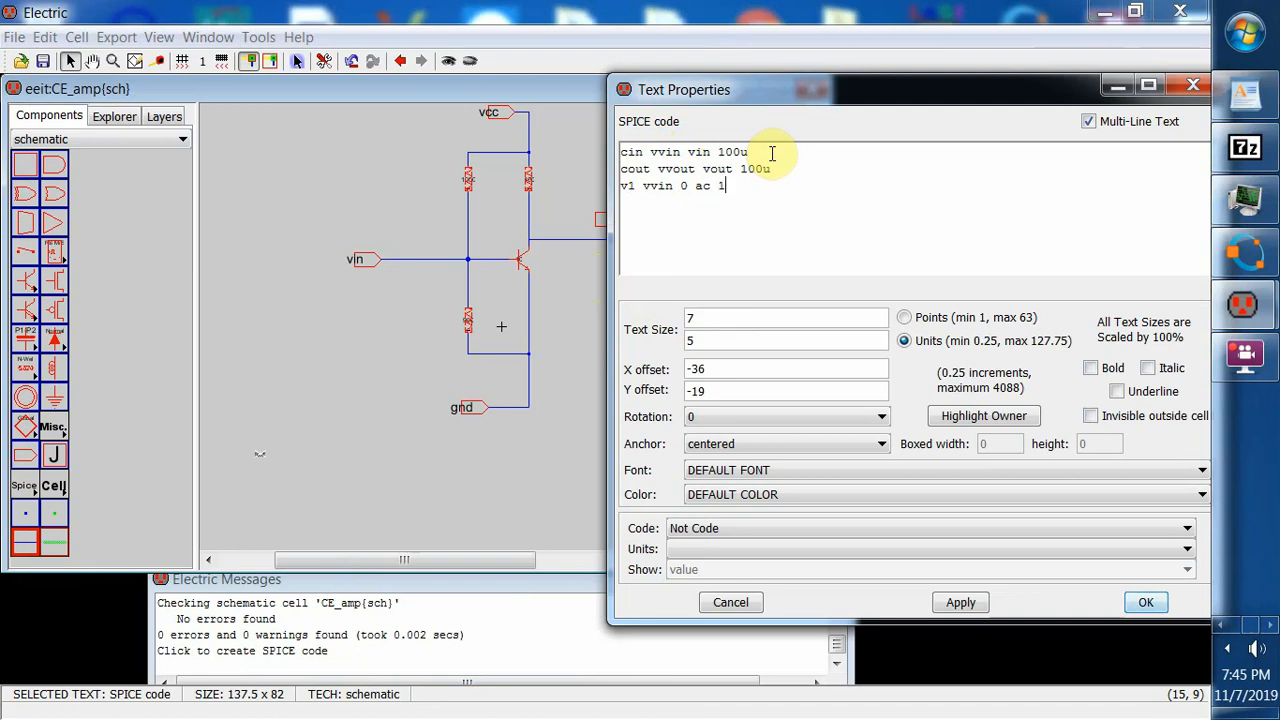
- Complete the AC source line as "v1 vvin 0 ac 10e6" and add the sweep line ".ac dec 100 1 1G" to the SPICE code
type("0e")
type("6")
key("Return")
type(".ac dec 100")
type("1 1")
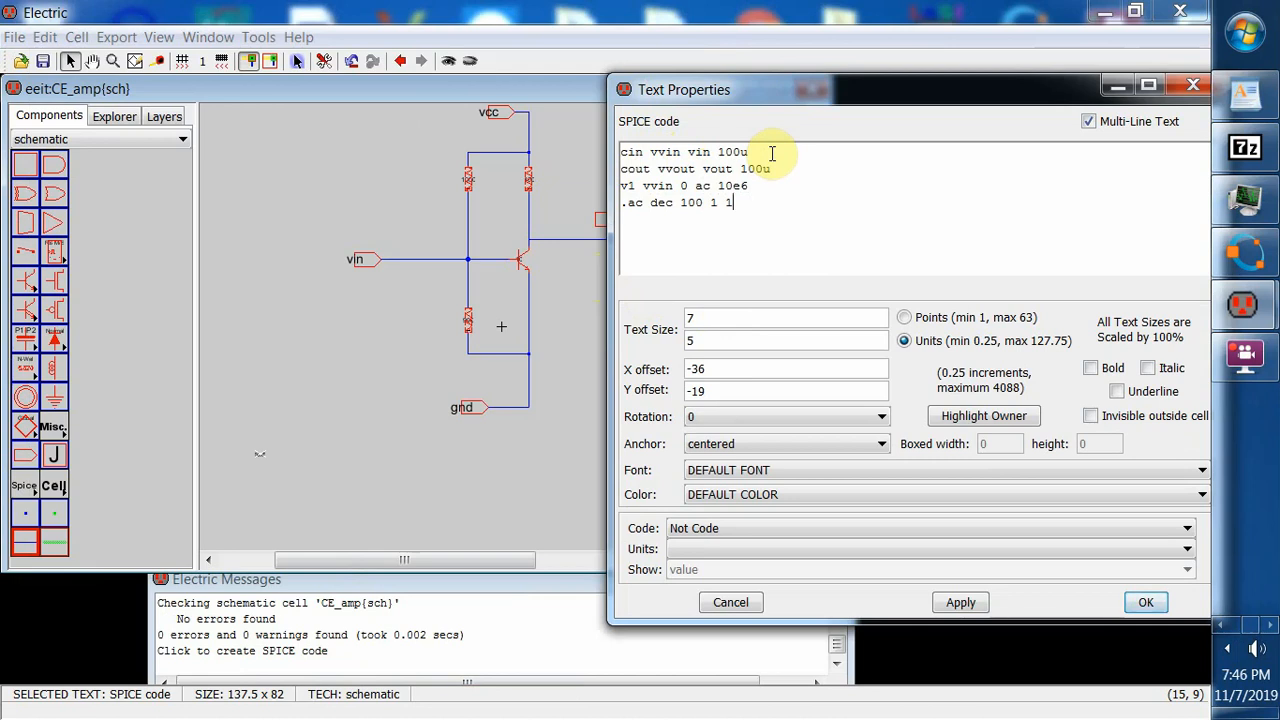
type("G")
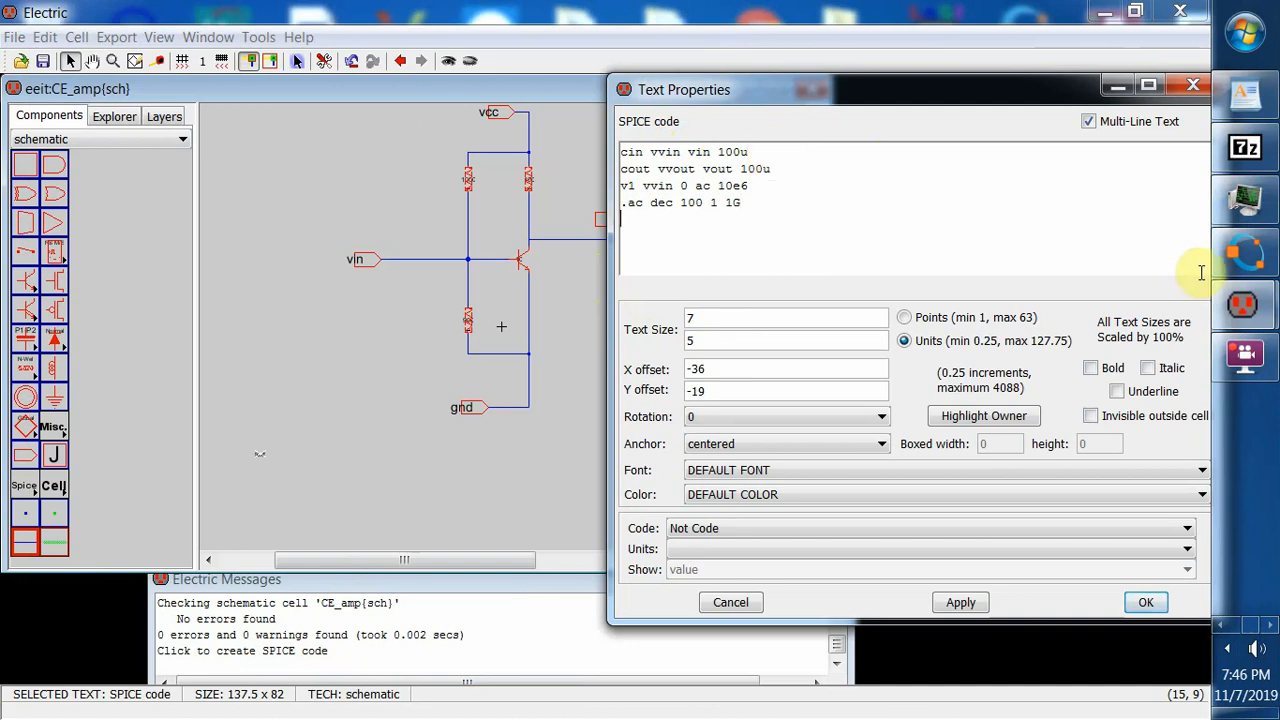
- Switch to the VLSI folder in Windows Explorer and open the episil text file
left_click(1224, 625)
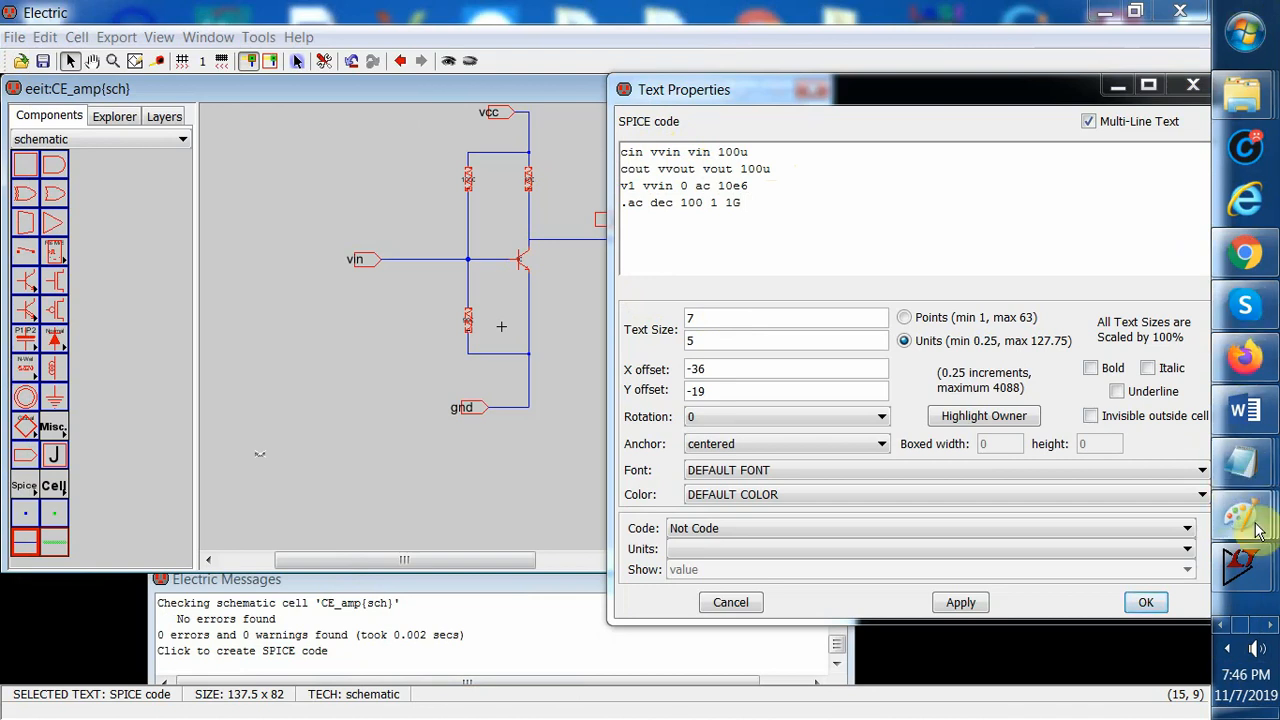
mouse_move(1258, 530)
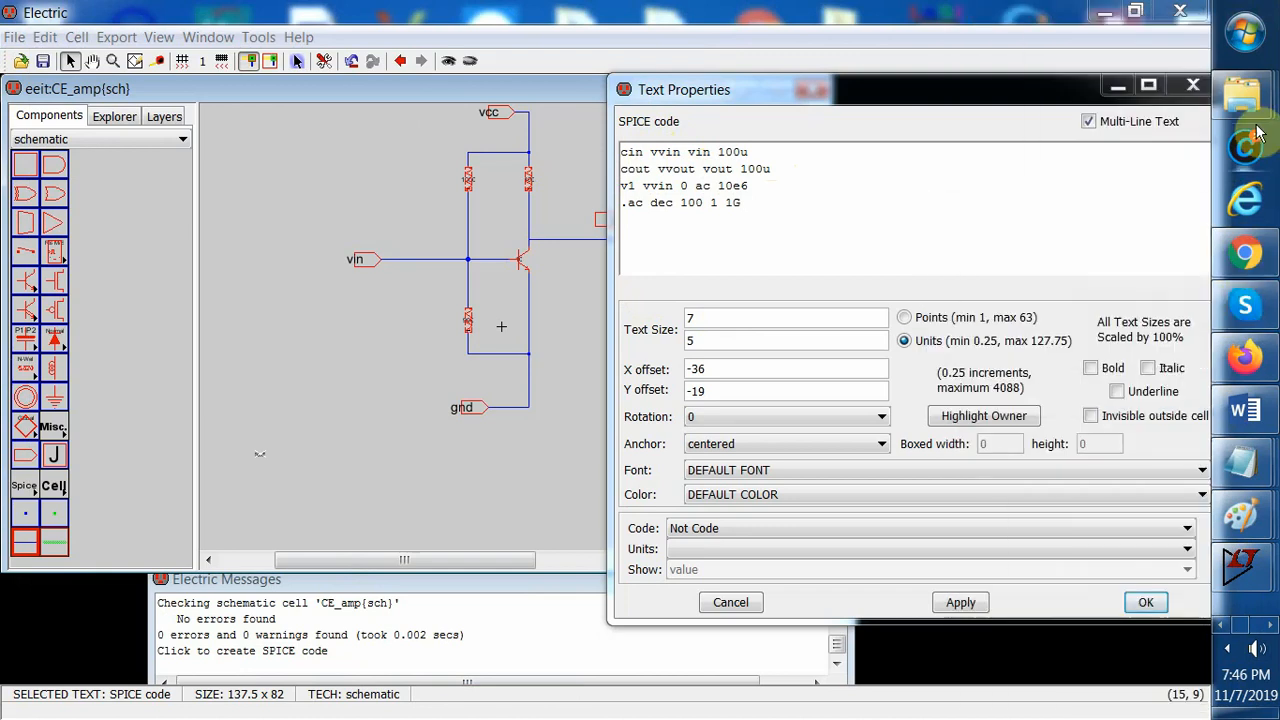
mouse_move(1256, 113)
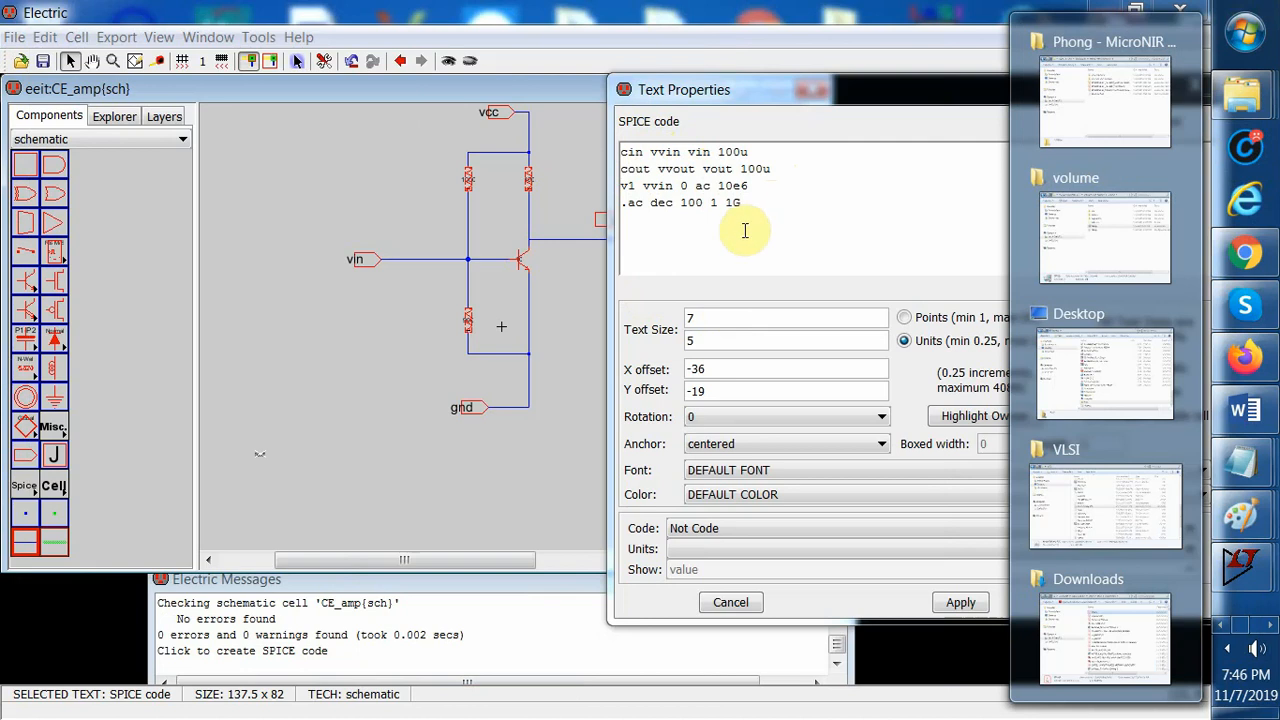
left_click_drag(891, 93, 793, 98)
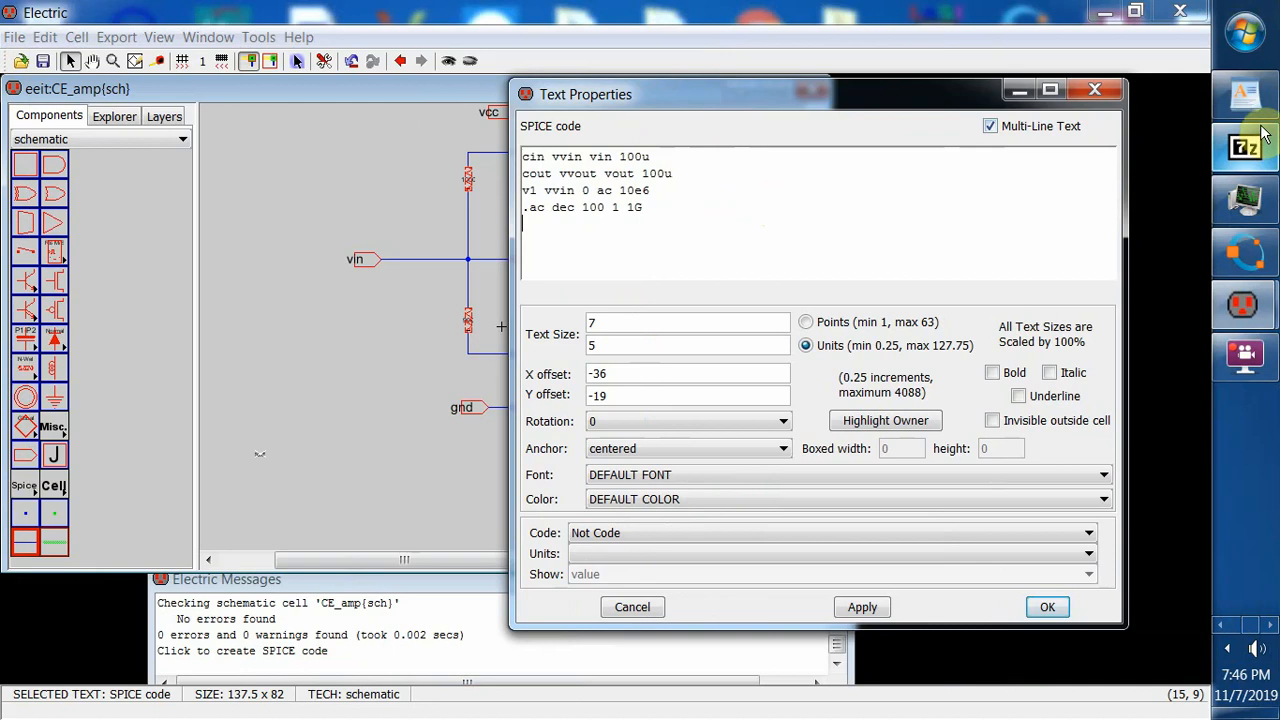
left_click(1247, 623)
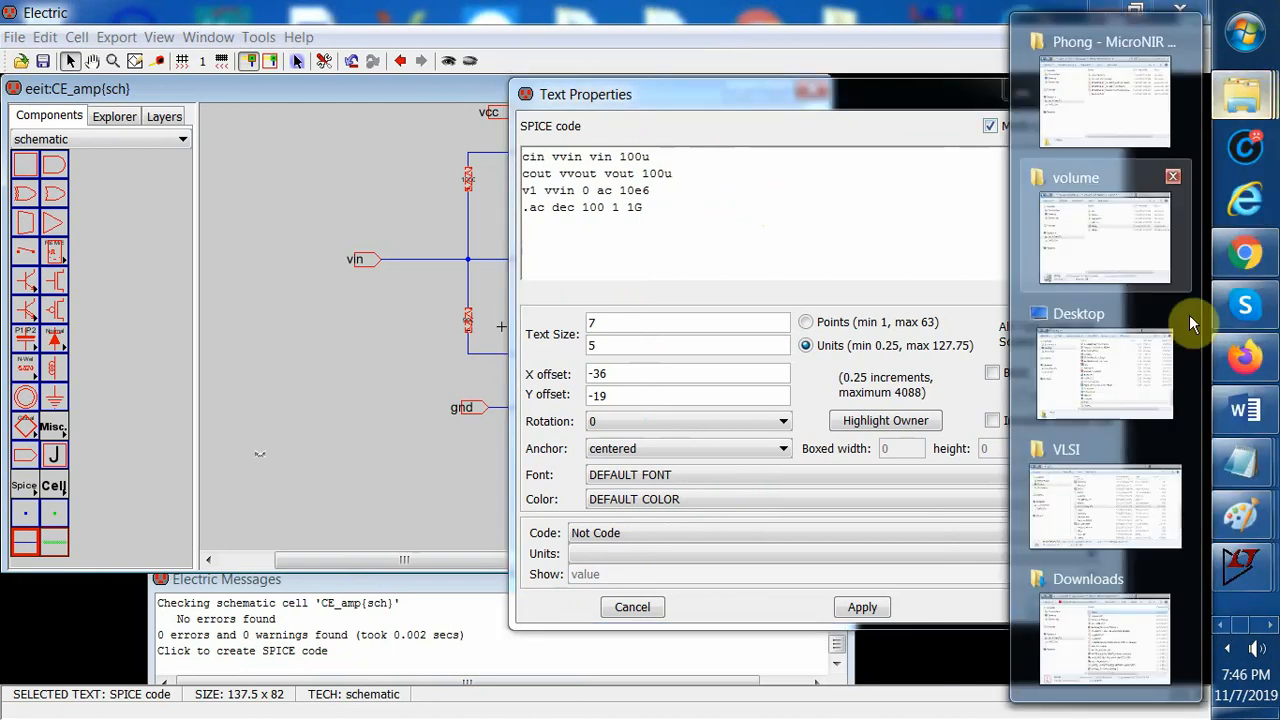
mouse_move(1130, 230)
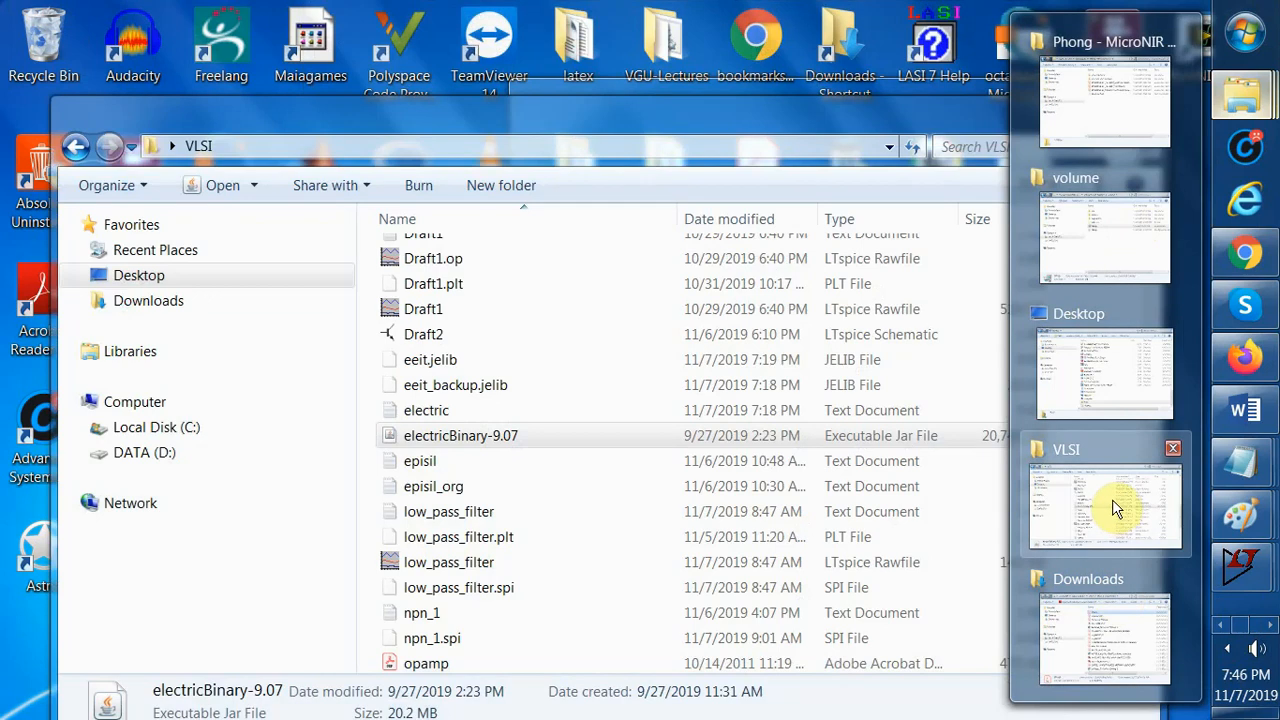
left_click(1112, 499)
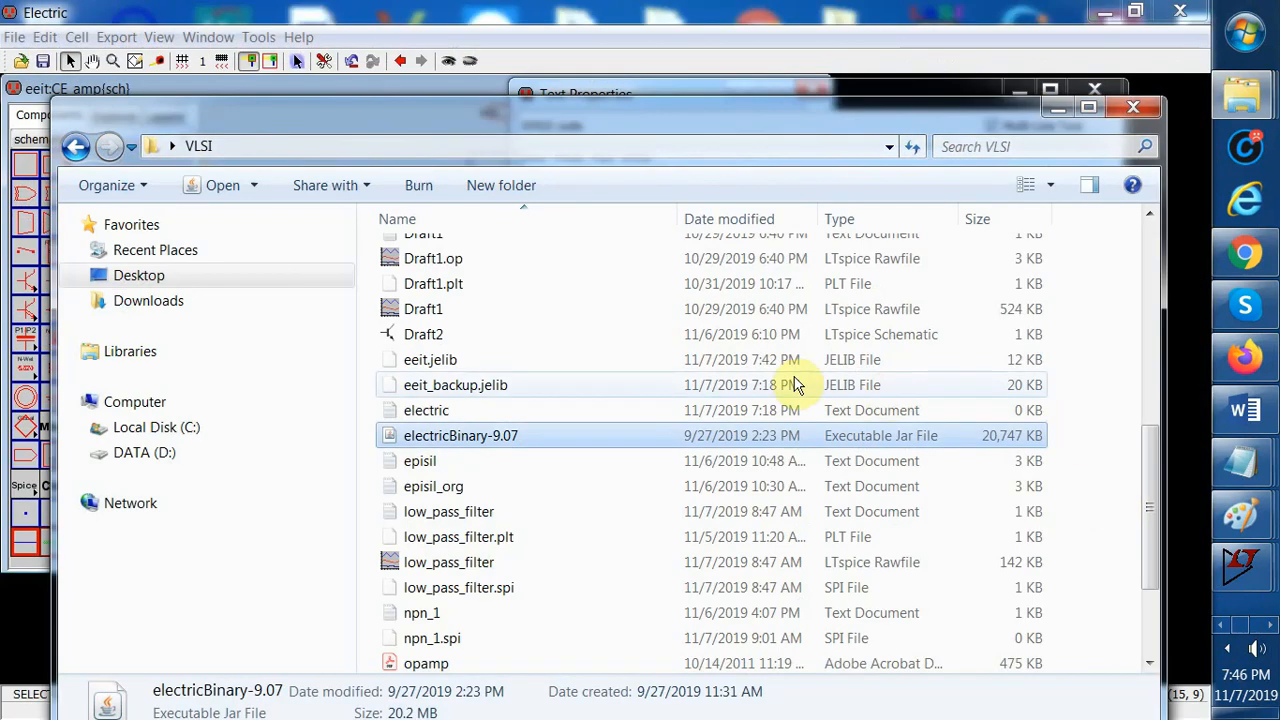
double_click(478, 462)
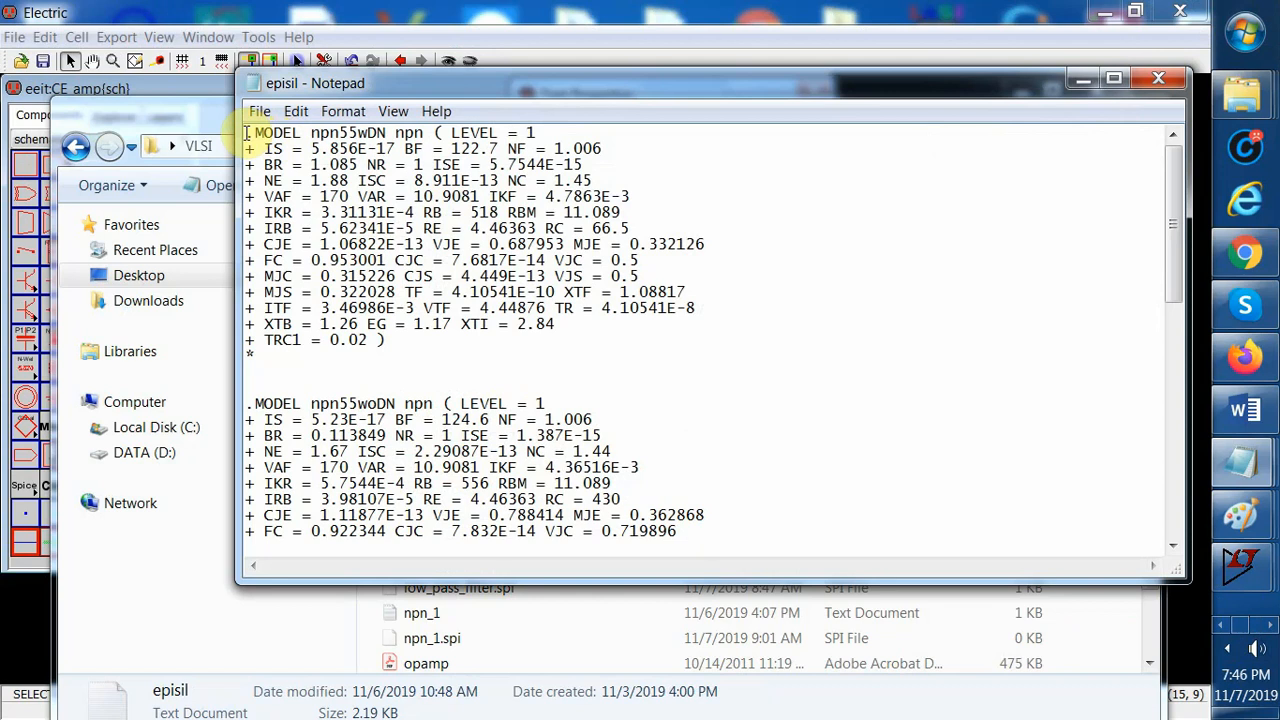
- Copy the complete npn55wDN transistor model from the episil file and get the Notepad window out of the way
left_click_drag(248, 133, 405, 362)
right_click(413, 285)
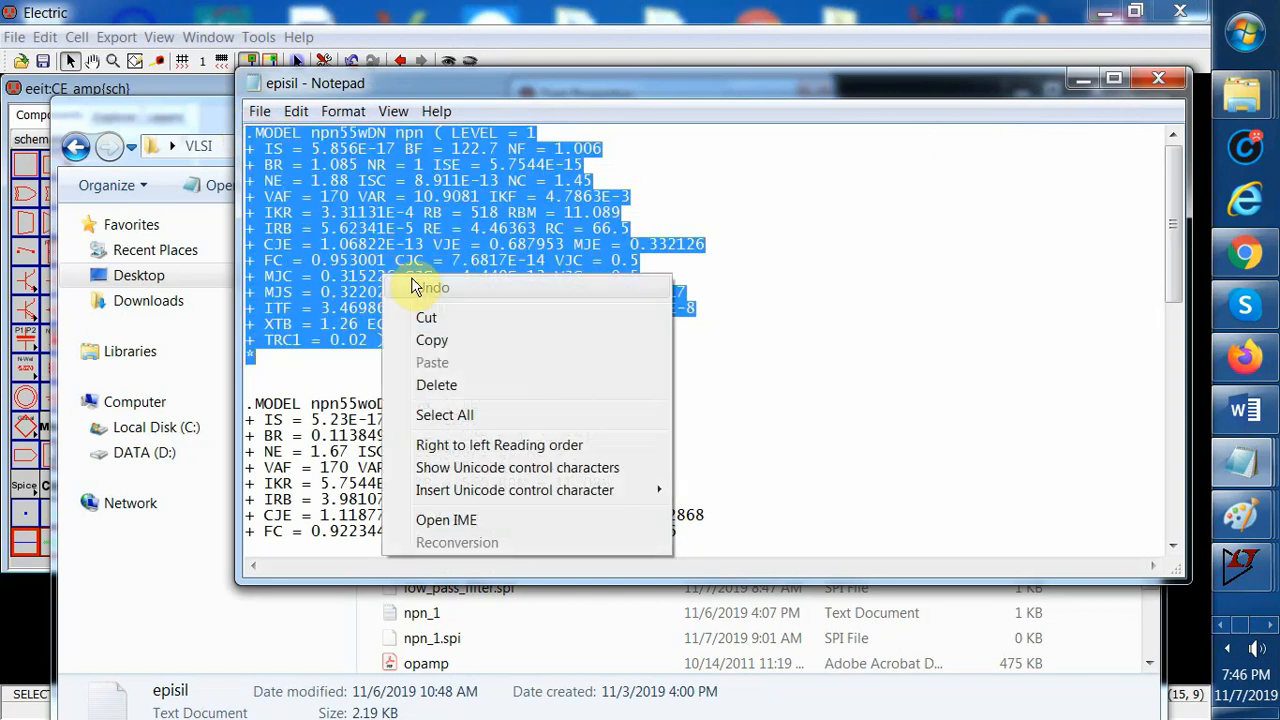
left_click(440, 340)
left_click(1088, 90)
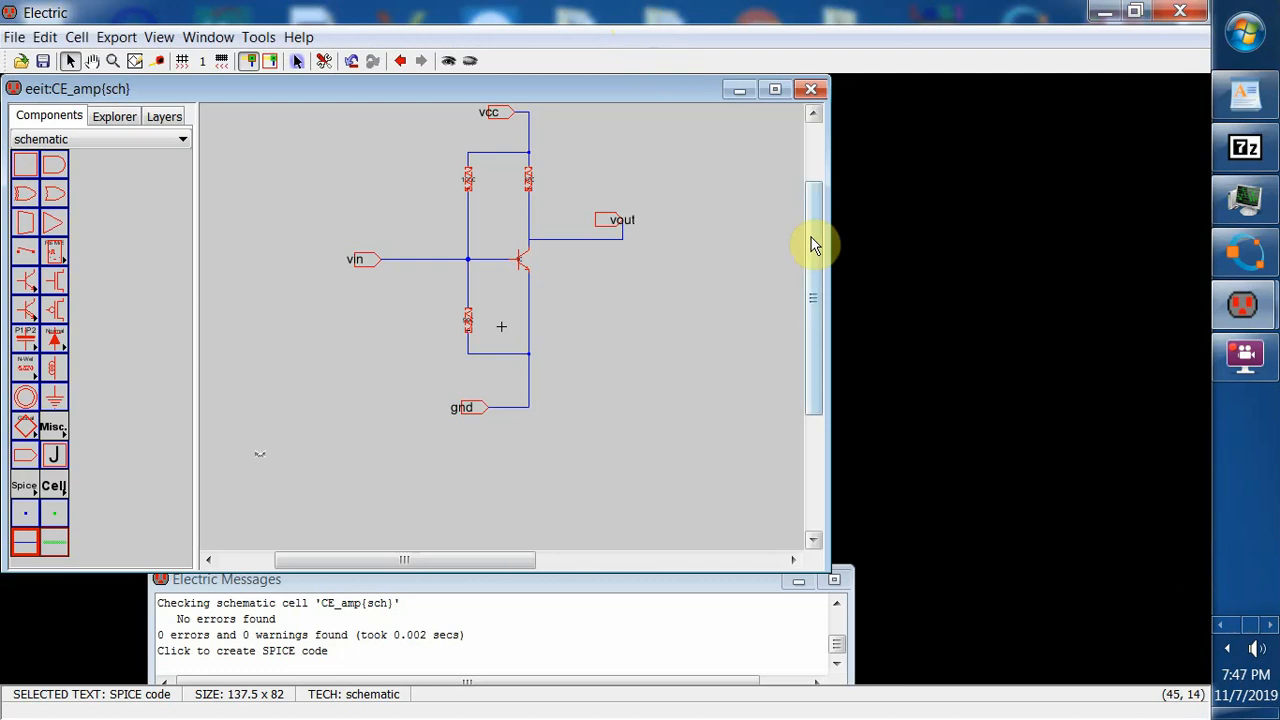
- Save the eeit library and reposition the CE_amp schematic window so the whole amplifier circuit is in view
left_click_drag(814, 240, 815, 108)
left_click_drag(571, 89, 792, 133)
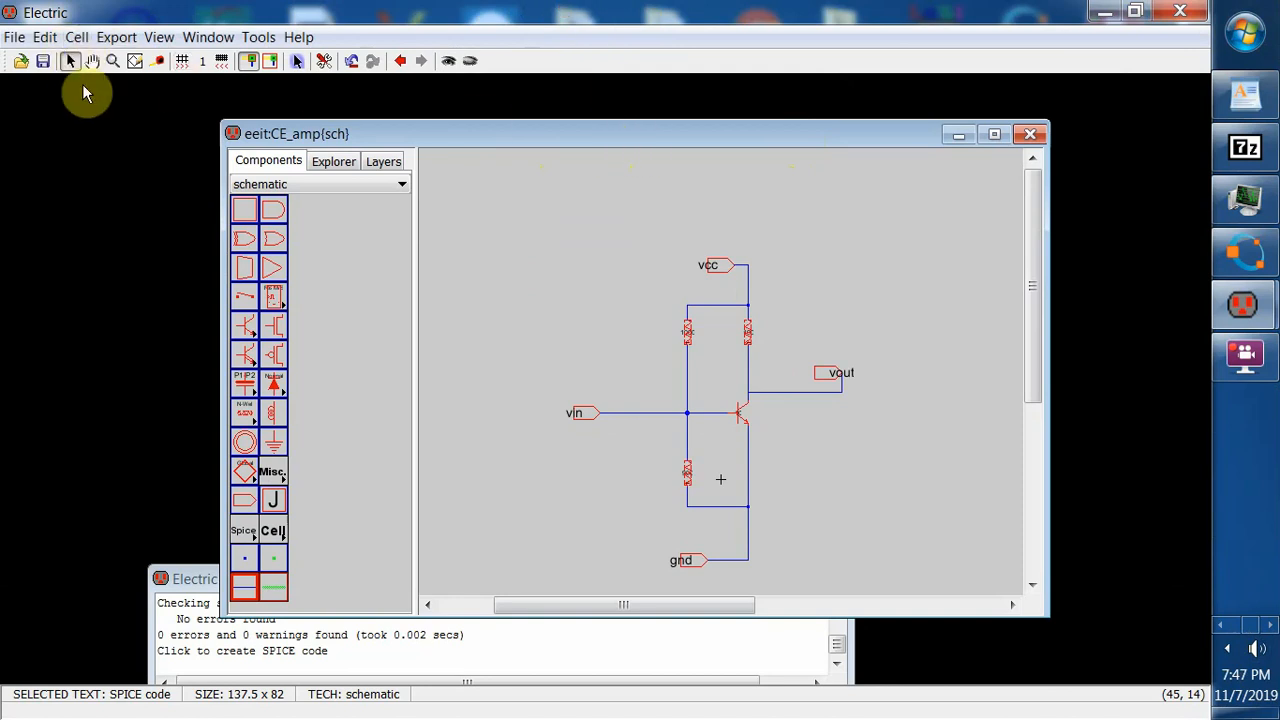
left_click(43, 62)
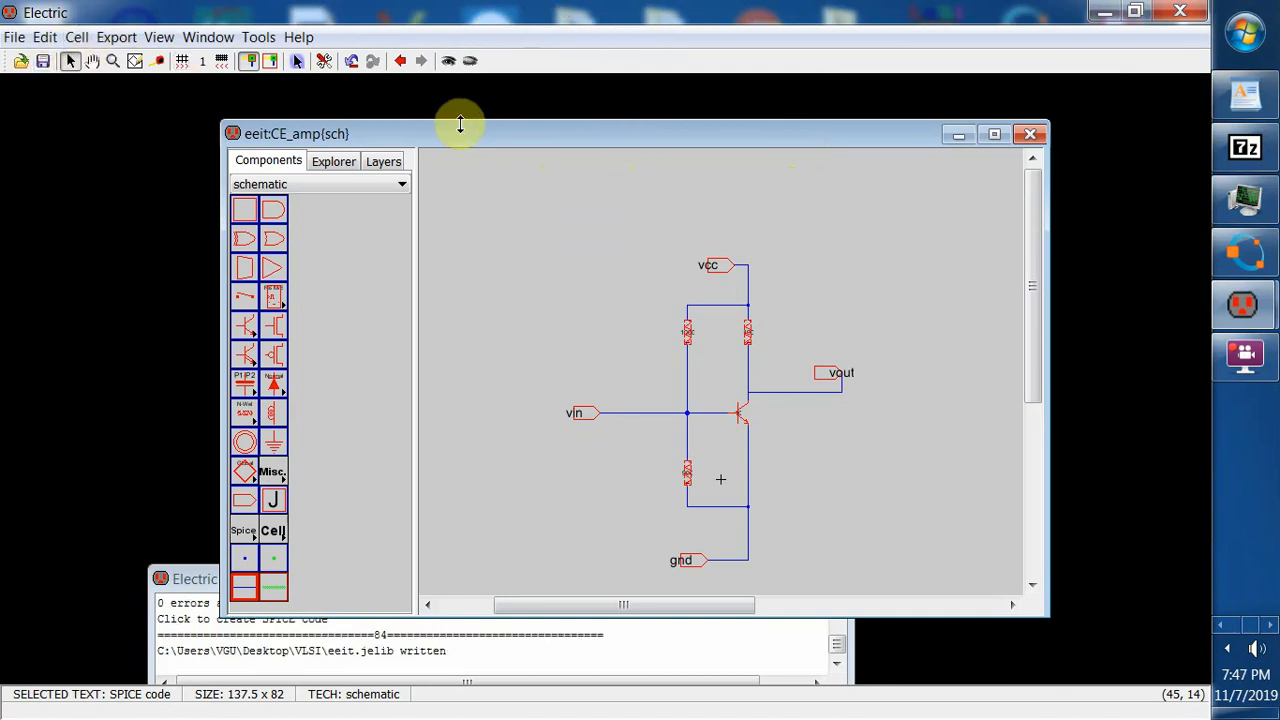
left_click_drag(465, 141, 394, 120)
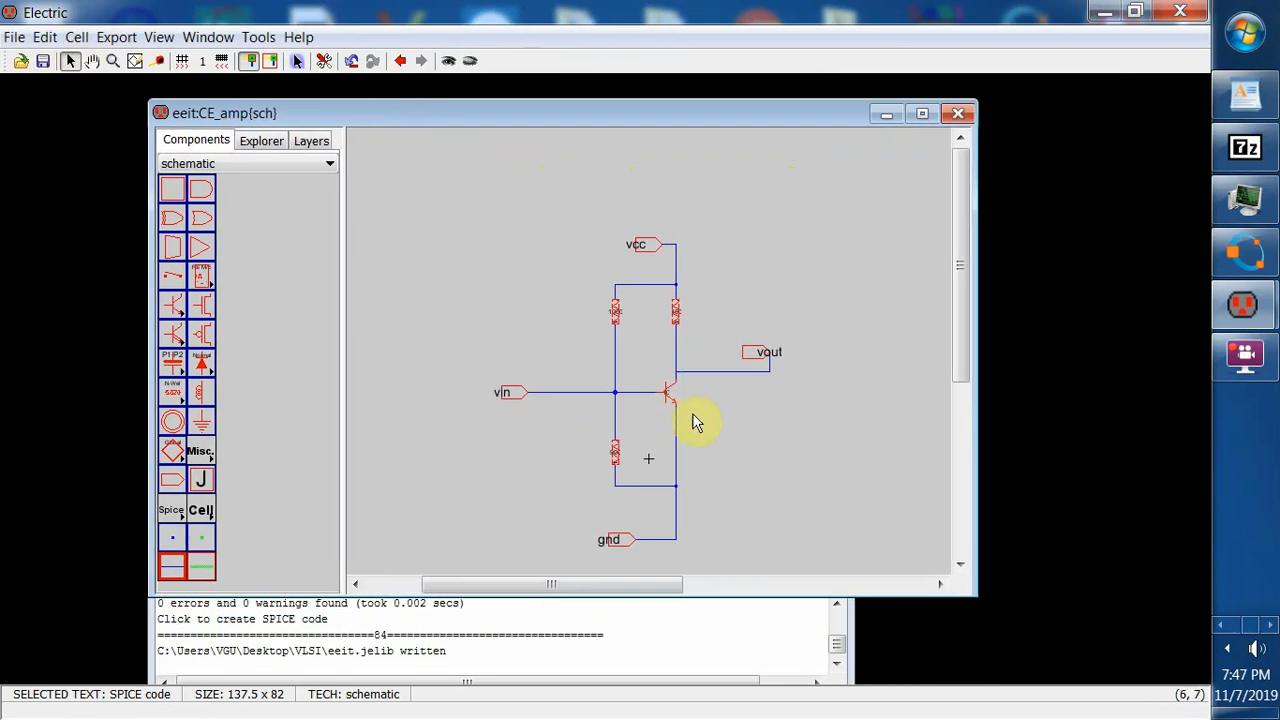
left_click(961, 368)
left_click_drag(961, 368, 965, 255)
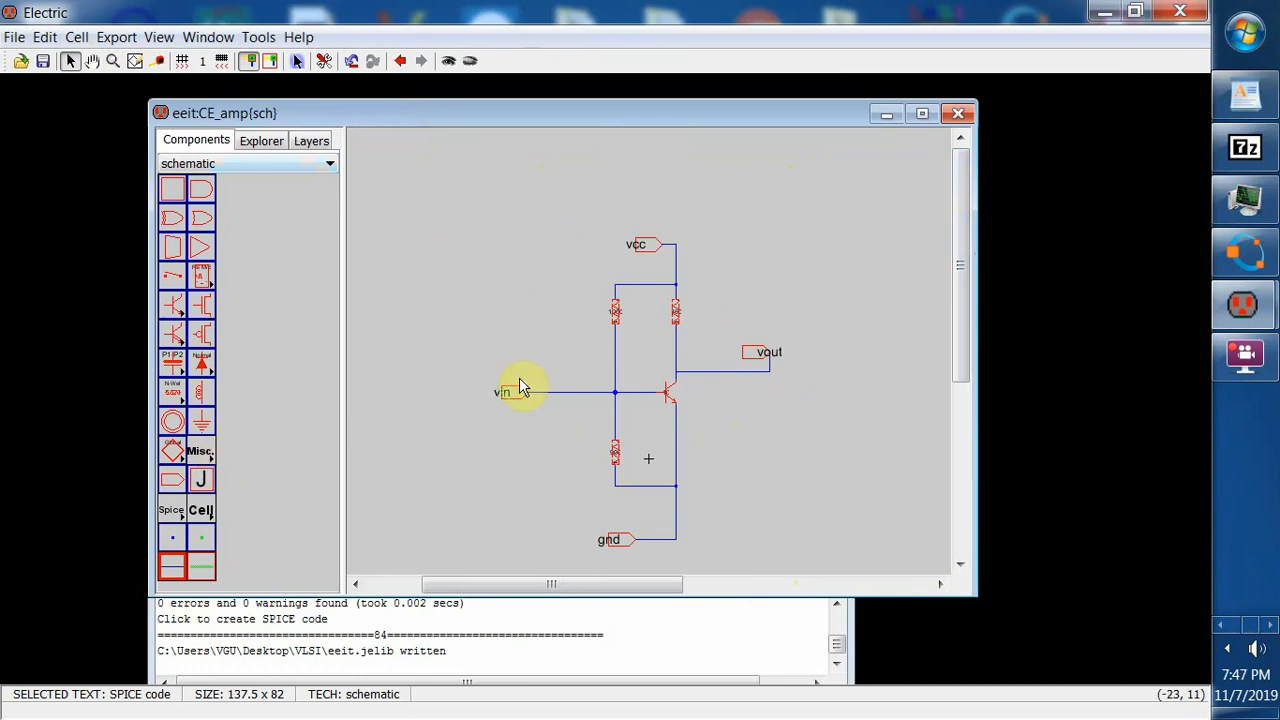
- Open the object properties of the SPICE code placeholder text below the amplifier circuit
left_click(405, 470)
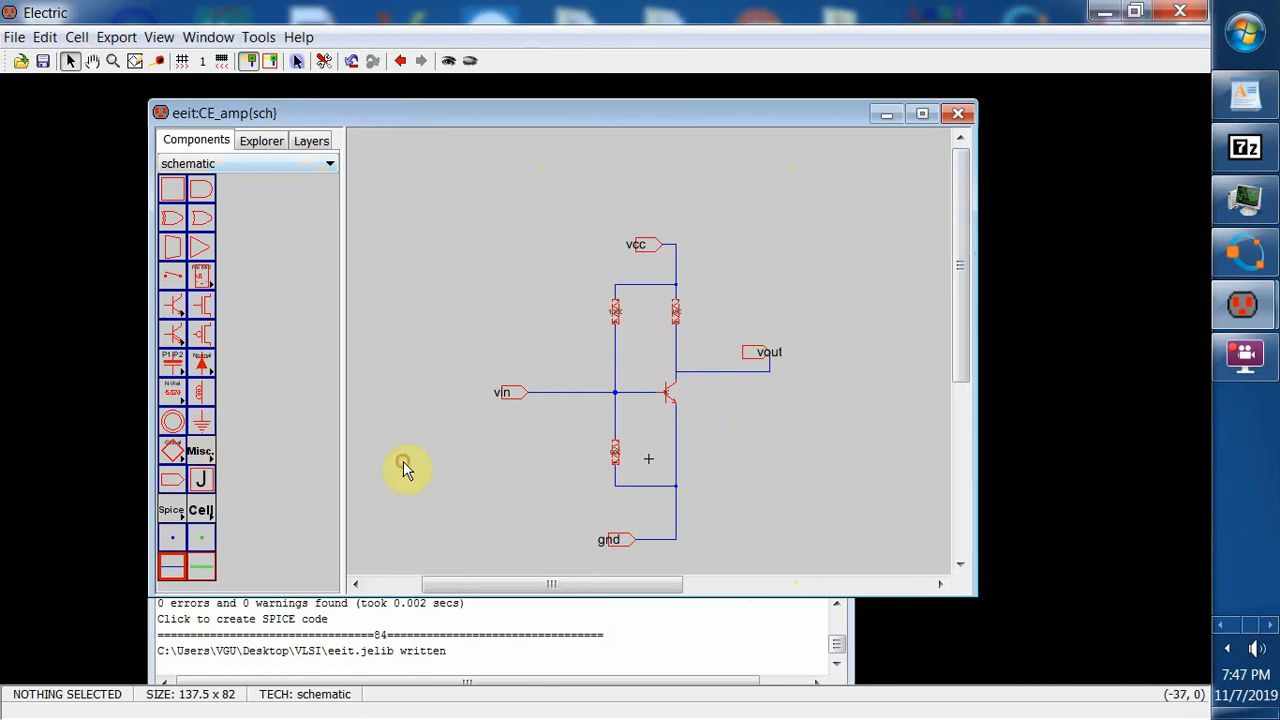
left_click_drag(954, 397, 965, 580)
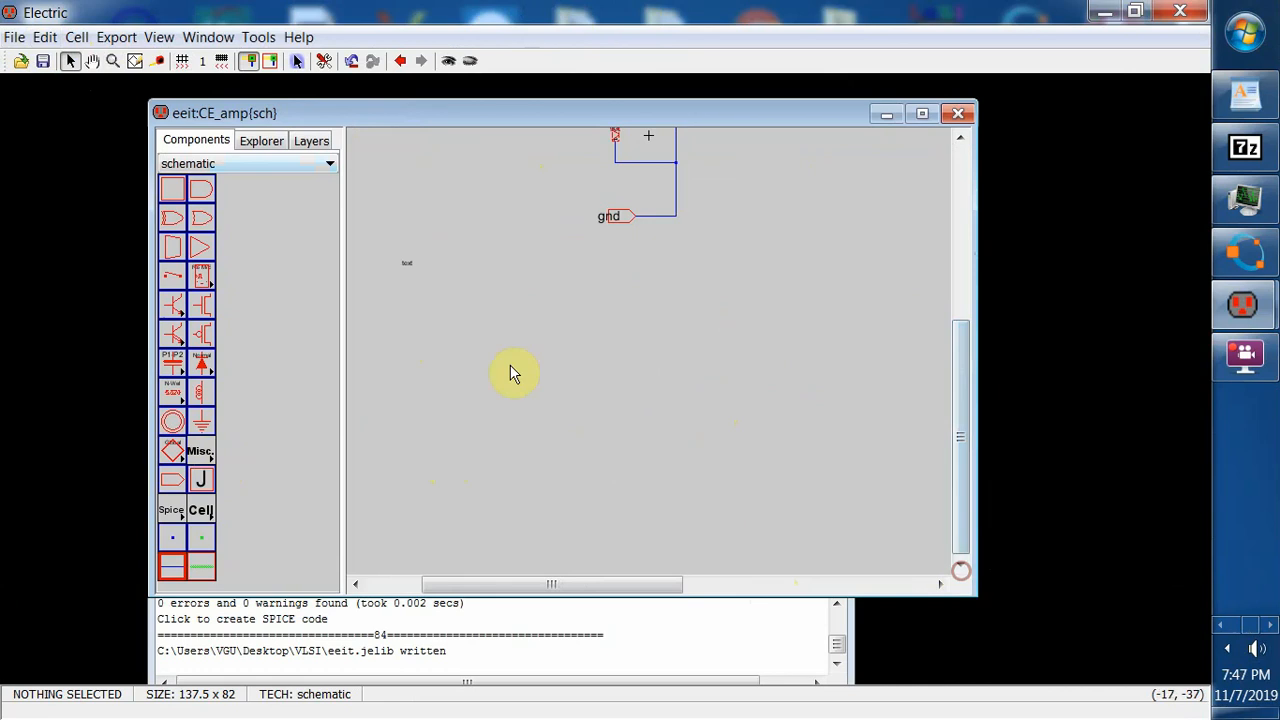
left_click(400, 262)
left_click(45, 37)
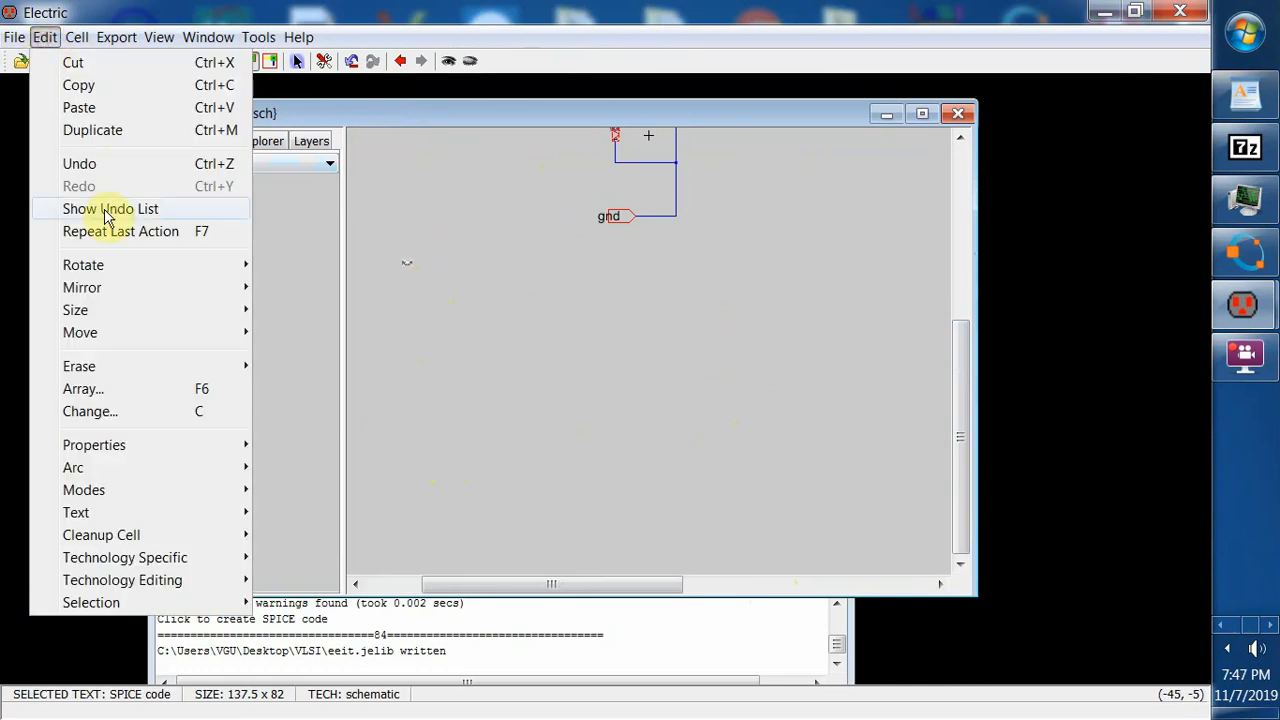
mouse_move(157, 449)
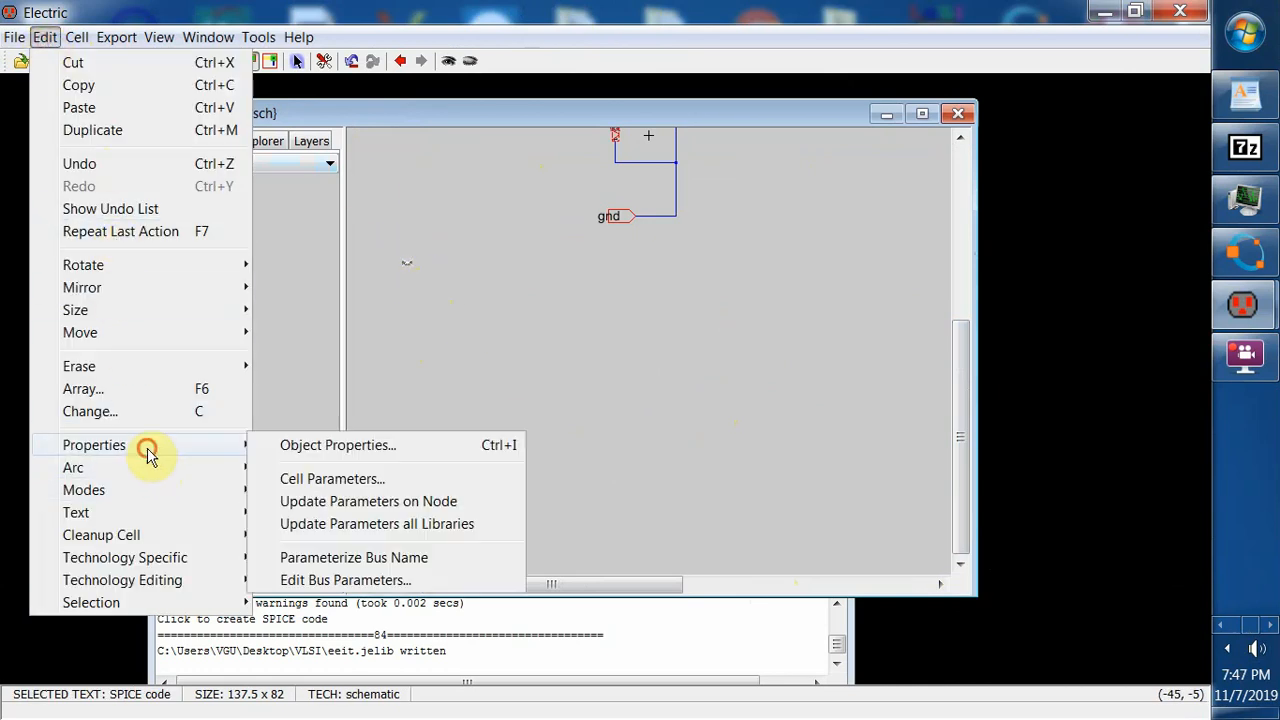
left_click(331, 448)
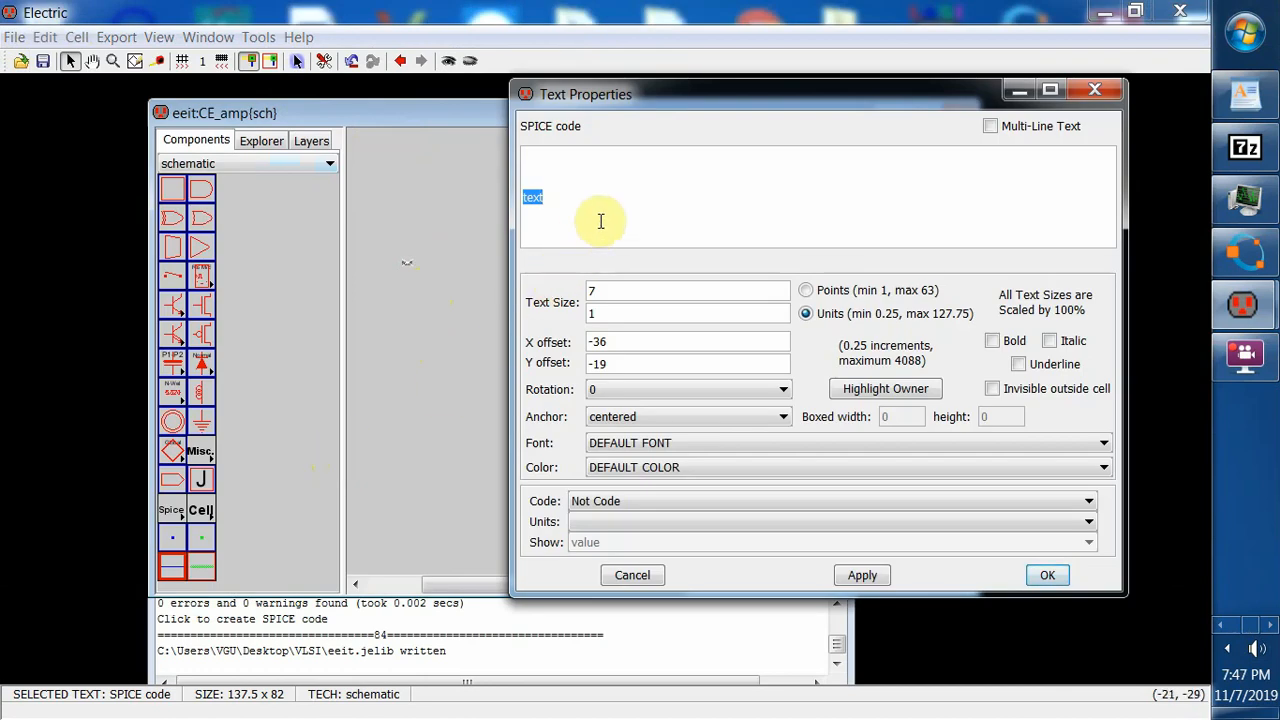
- Replace the placeholder with the input capacitor line "cin vvin vin 100u" and enable multi-line text
key("BackSpace")
type("c")
type("vin")
key("BackSpace")
key("BackSpace")
type("in vvin vin 100u")
left_click(990, 126)
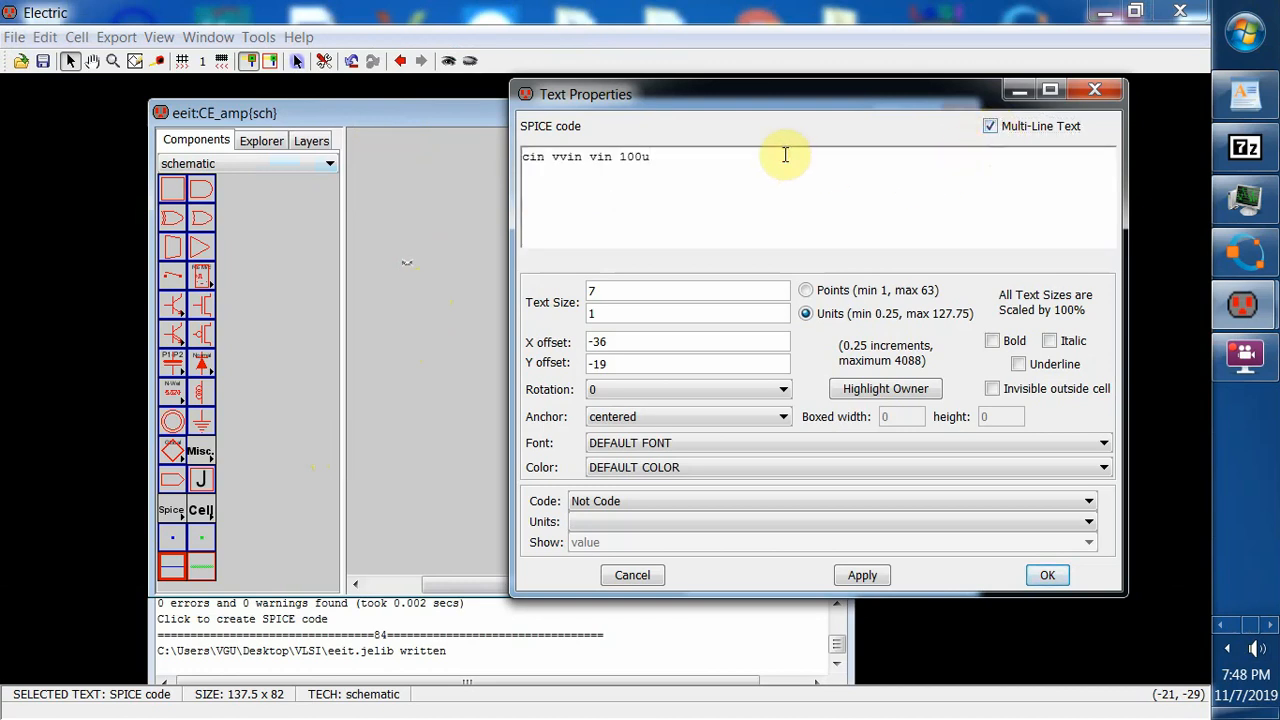
- Add the output coupling capacitor line "cout vvout vout 100u" to the SPICE code
key("Return")
type("cout v")
type("ut vout 100u")
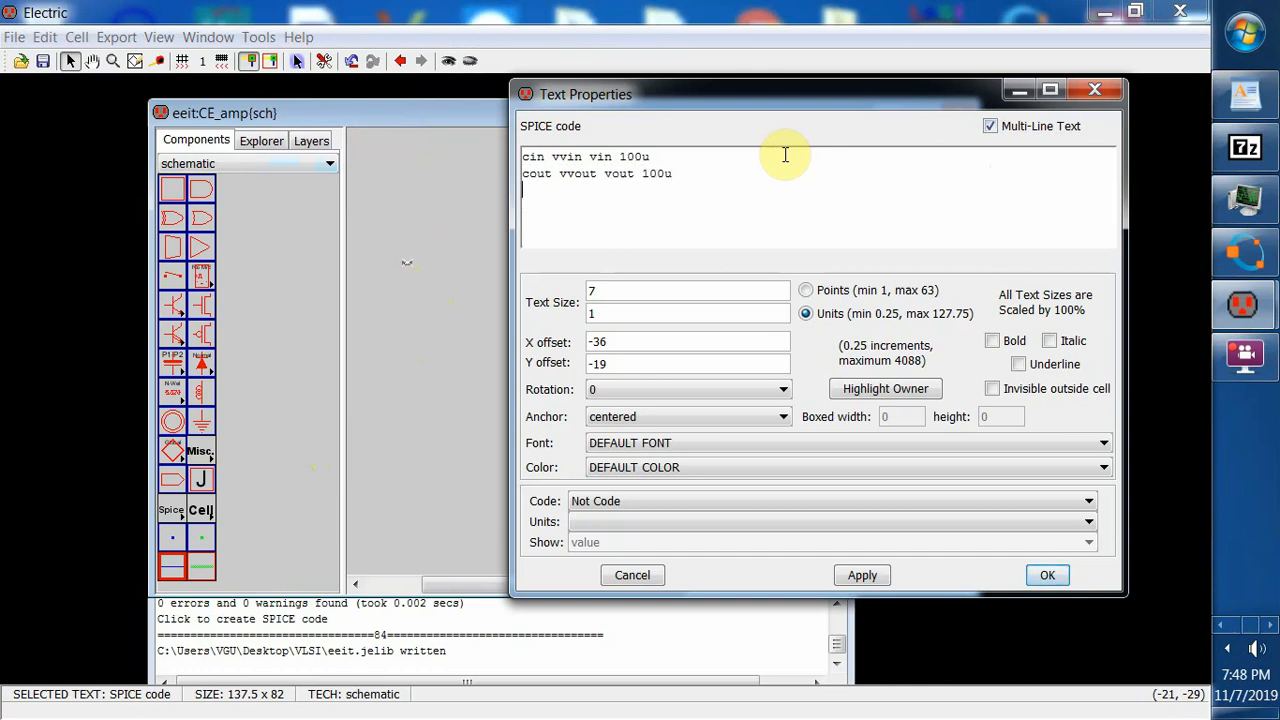
- Add the AC source line "v1 vvin 0 ac 10e-6" and the sweep line ".ac dec 100 1 1G" to the SPICE code
key("Return")
type("v1 vvin 0 ac 10e-6")
key("Return")
type(".ac de")
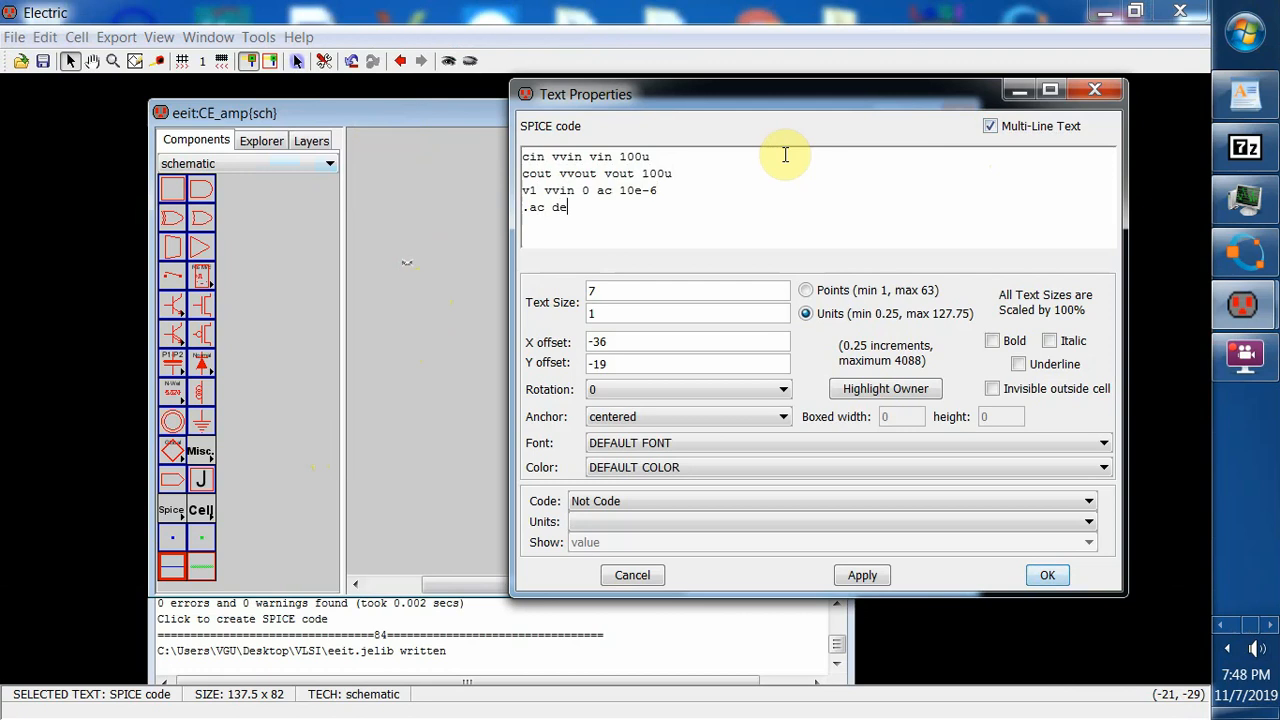
type("c 100 1 1G")
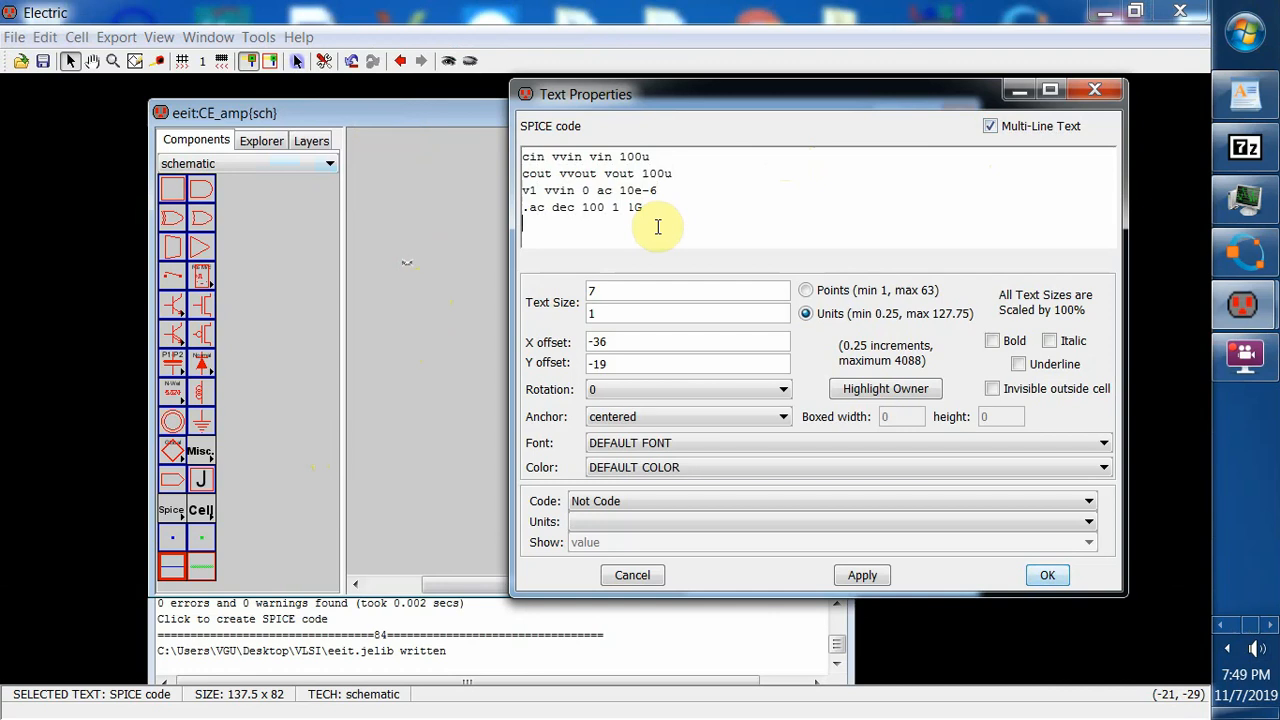
- Paste the copied npn55wDN model below the sweep line and apply the SPICE code to the schematic
type(".MODEL npn55wDN npn ( LEVEL = 1 + IS = 5.856E-17 BF = 122.7 NF = 1.006")
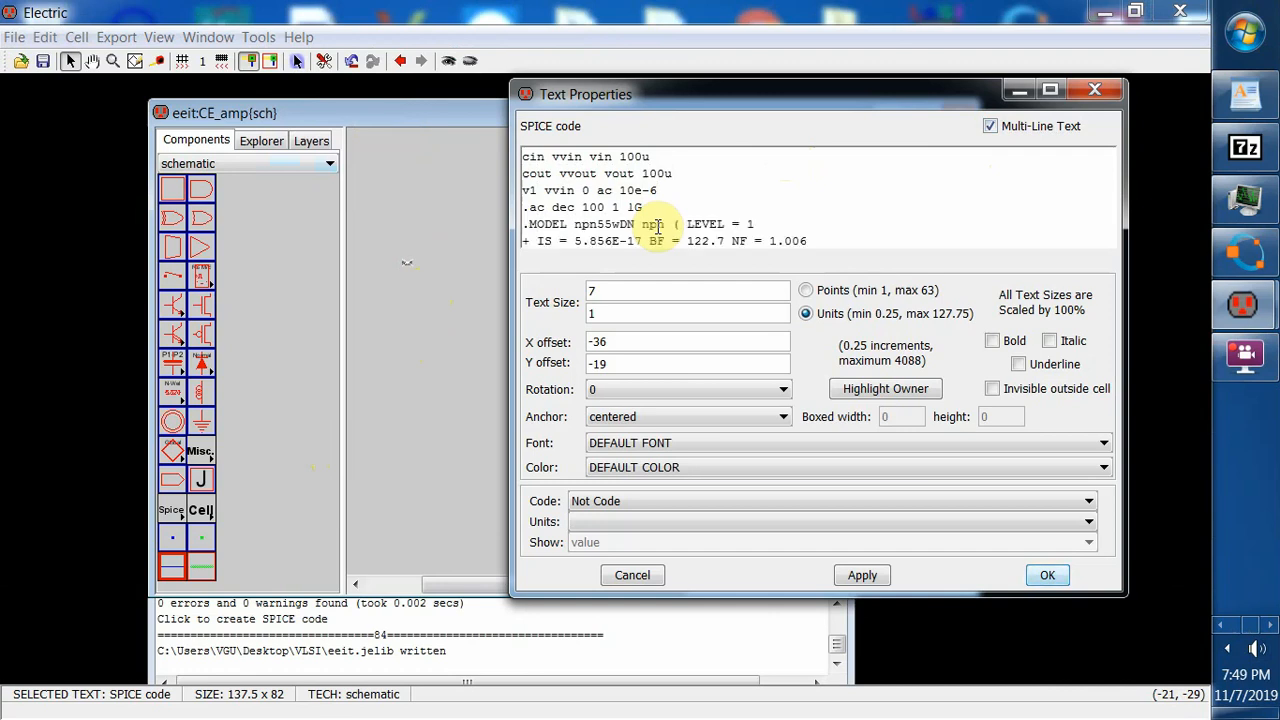
left_click(862, 577)
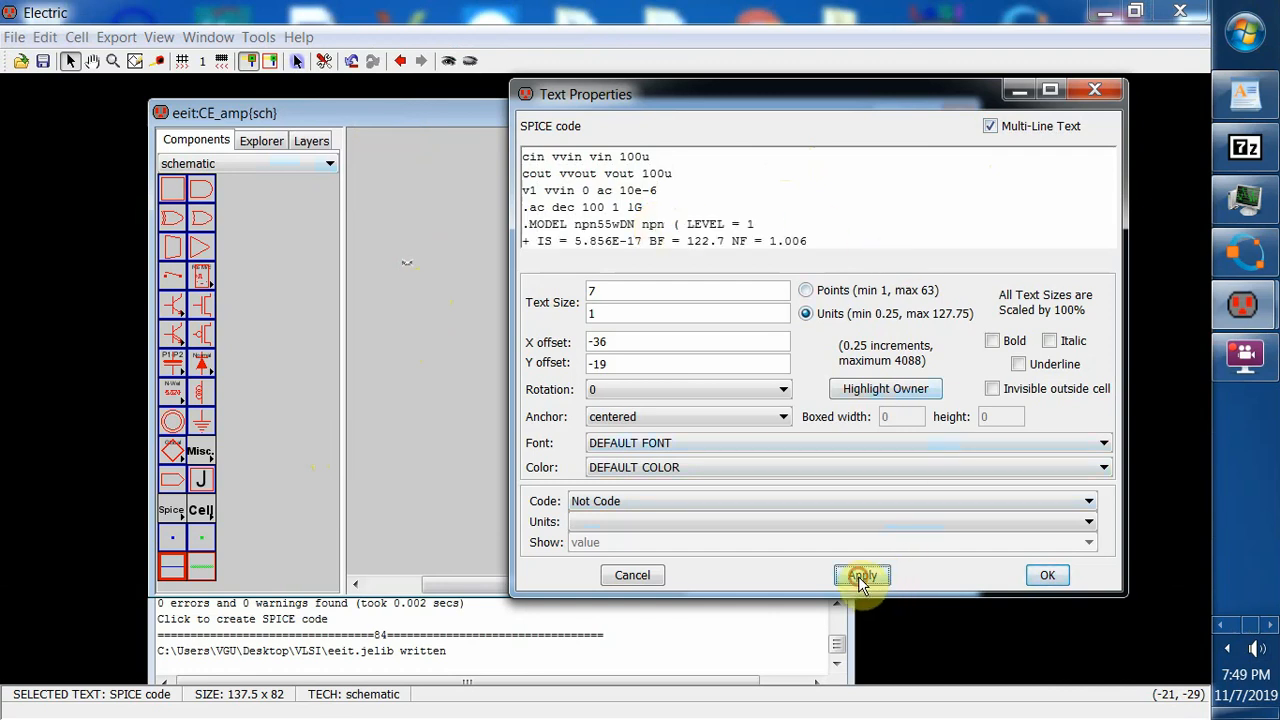
left_click(1050, 577)
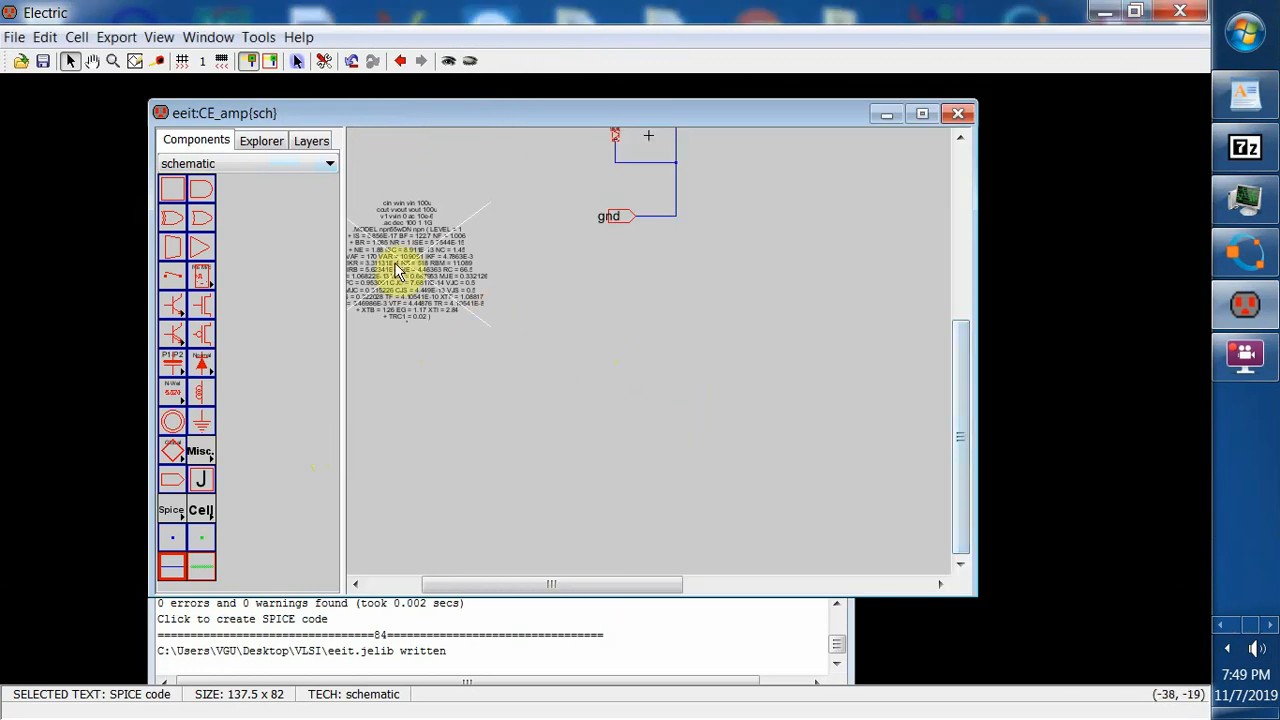
- Move the SPICE code text by (6,8), beside the gnd export, and save the eeit library
left_click_drag(398, 263, 430, 208)
left_click(693, 290)
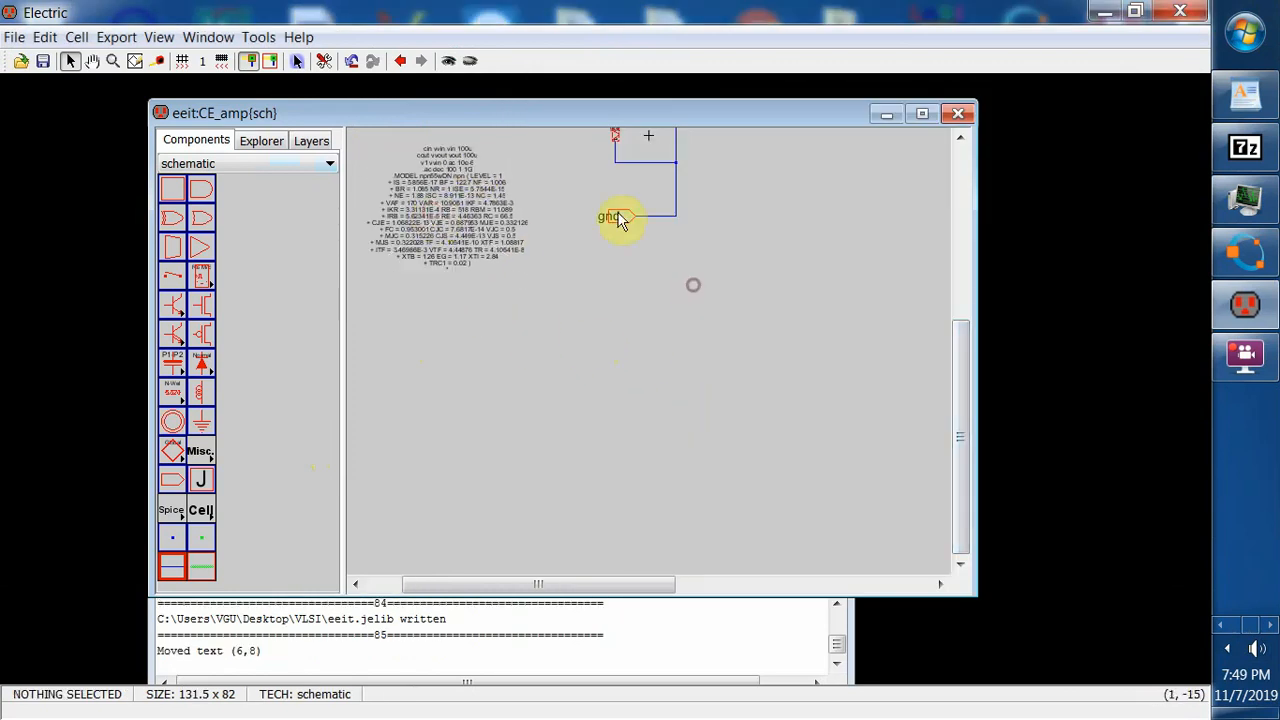
left_click(42, 60)
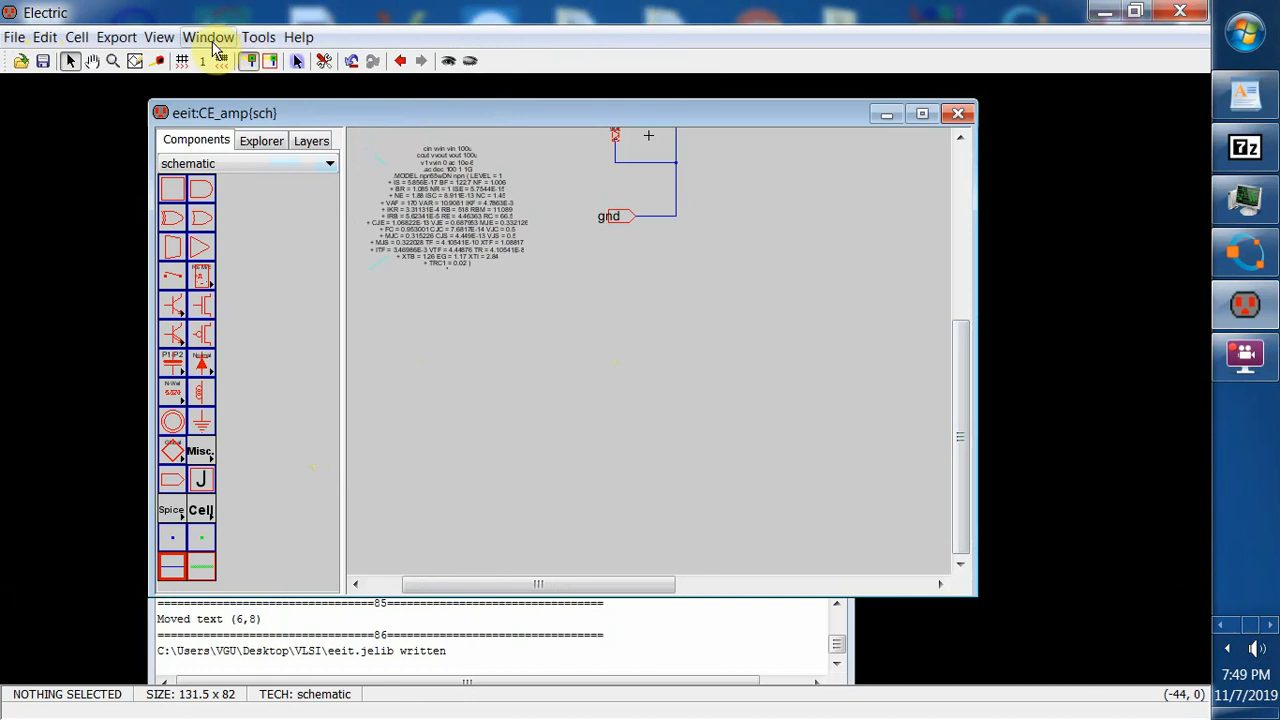
- Cut the stray unconnected n-well resistor lying far from the amplifier circuit out of the schematic
left_click(210, 38)
left_click(232, 61)
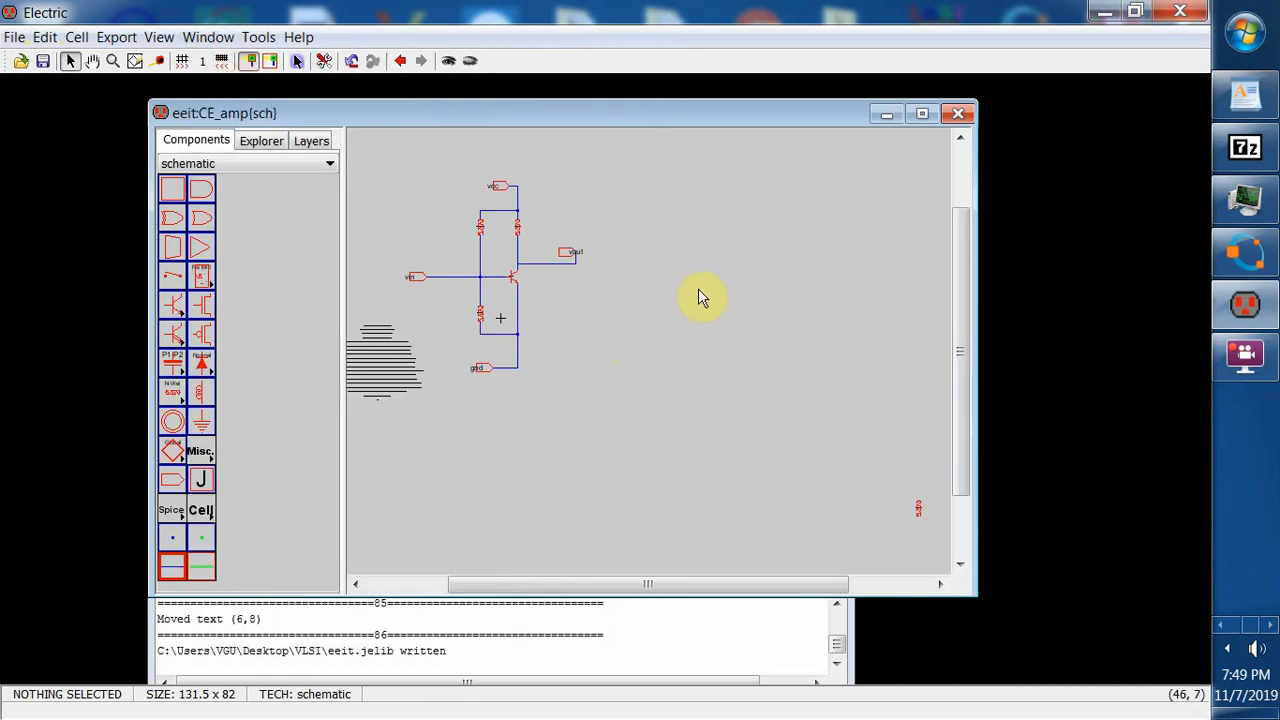
left_click(208, 37)
left_click(235, 61)
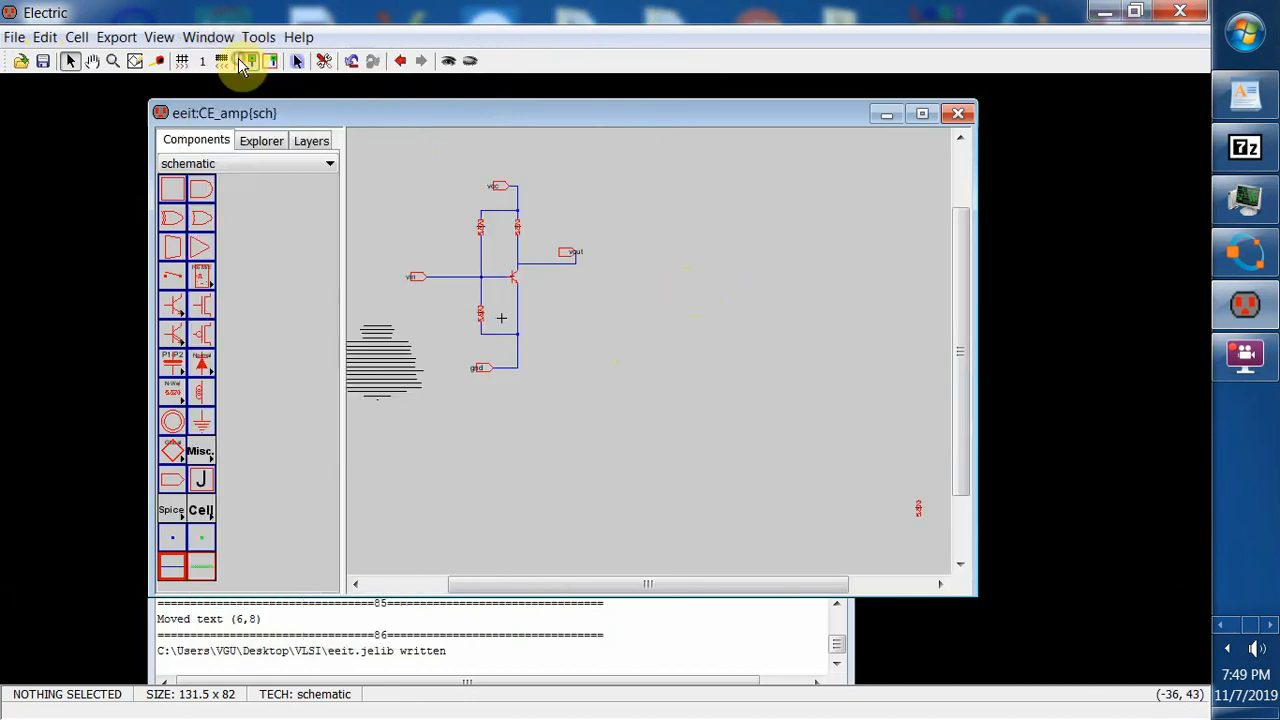
left_click(910, 496)
left_click_drag(932, 537, 928, 514)
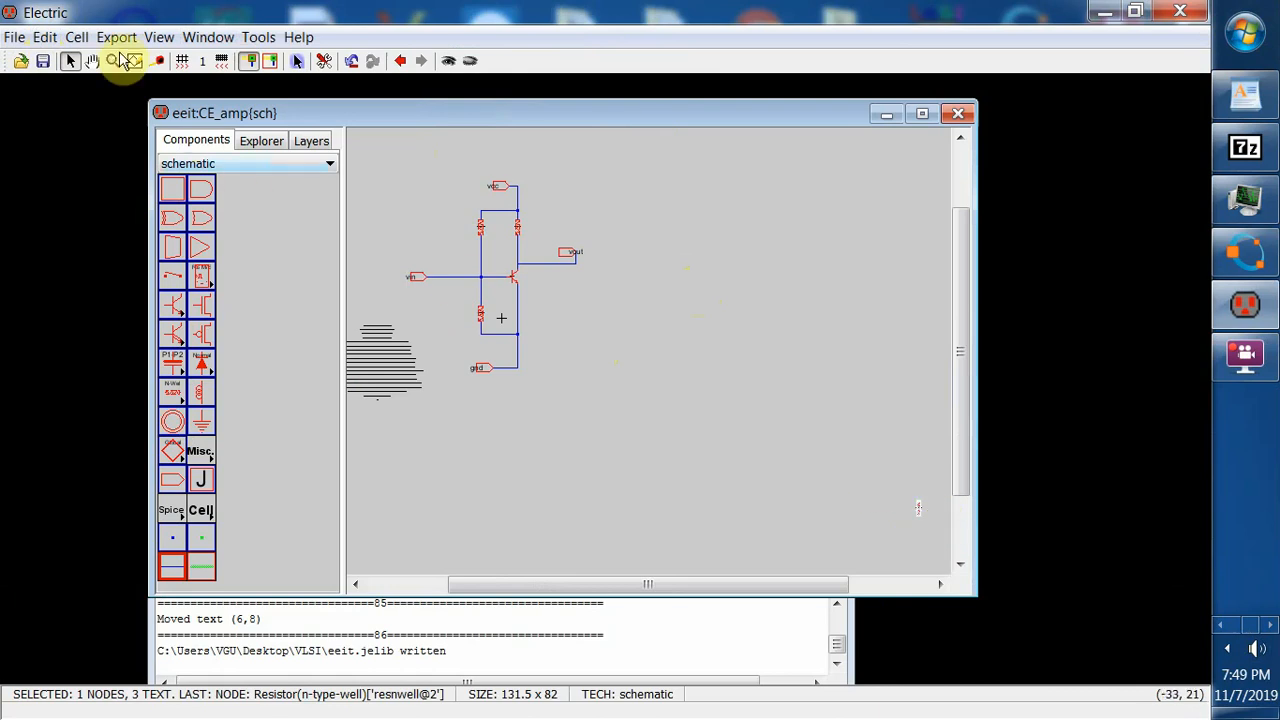
left_click(45, 37)
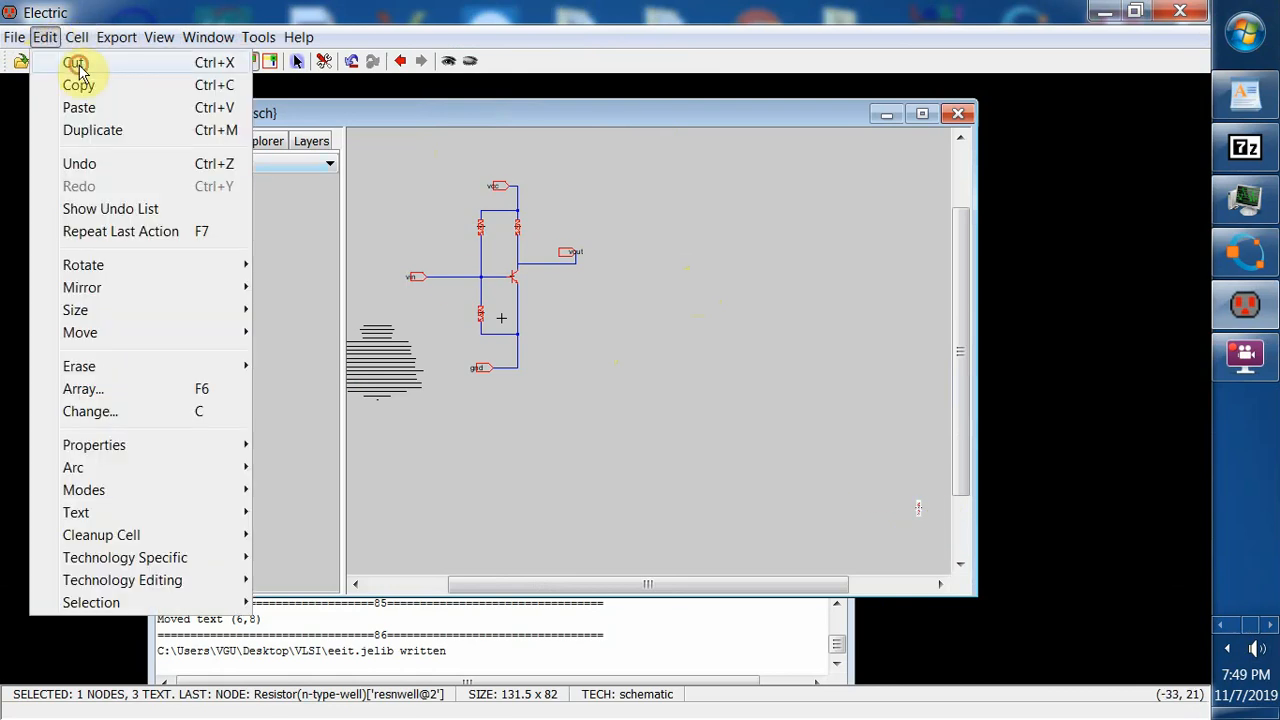
left_click(73, 63)
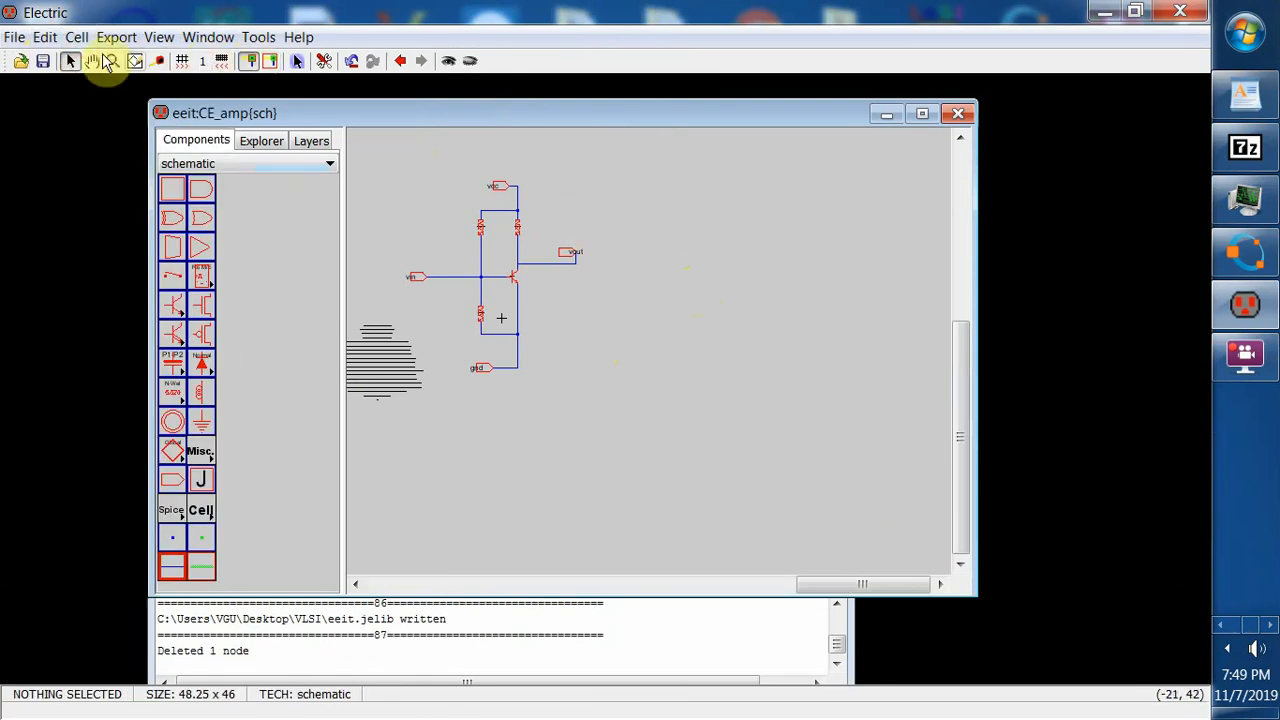
- Save the eeit library with the cleaned-up CE_amp schematic
left_click(43, 62)
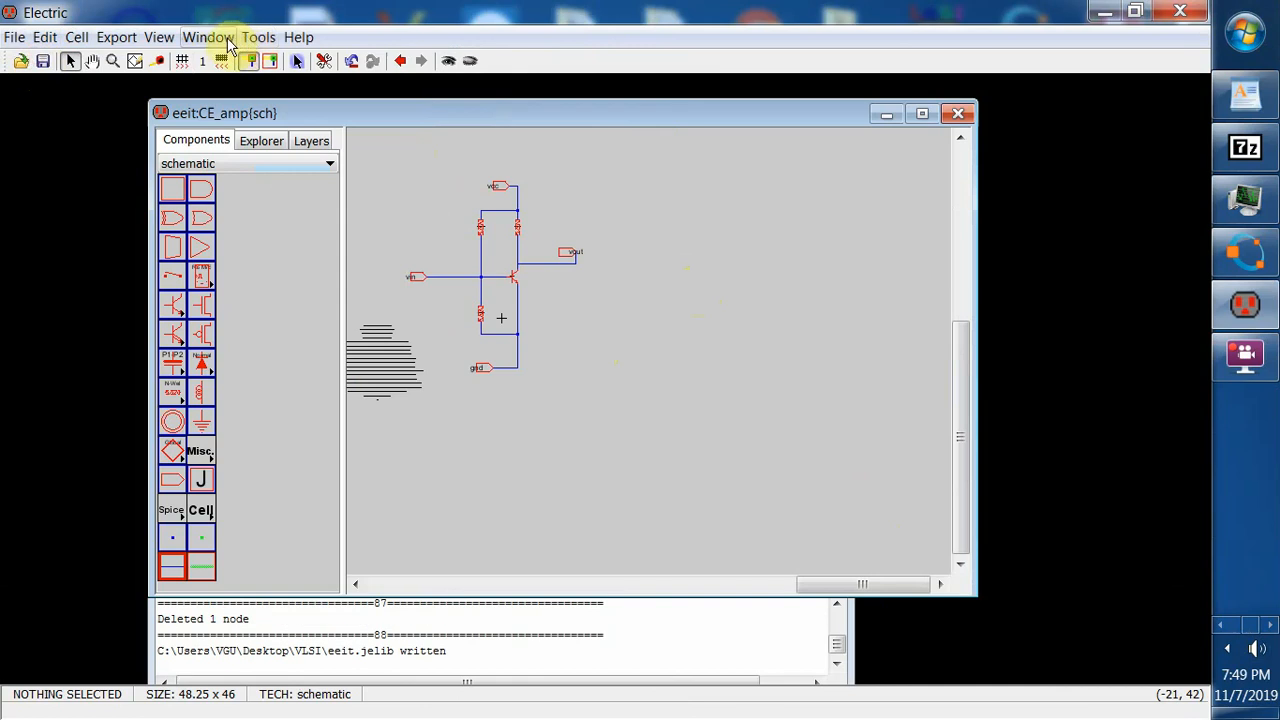
left_click(210, 37)
left_click(247, 63)
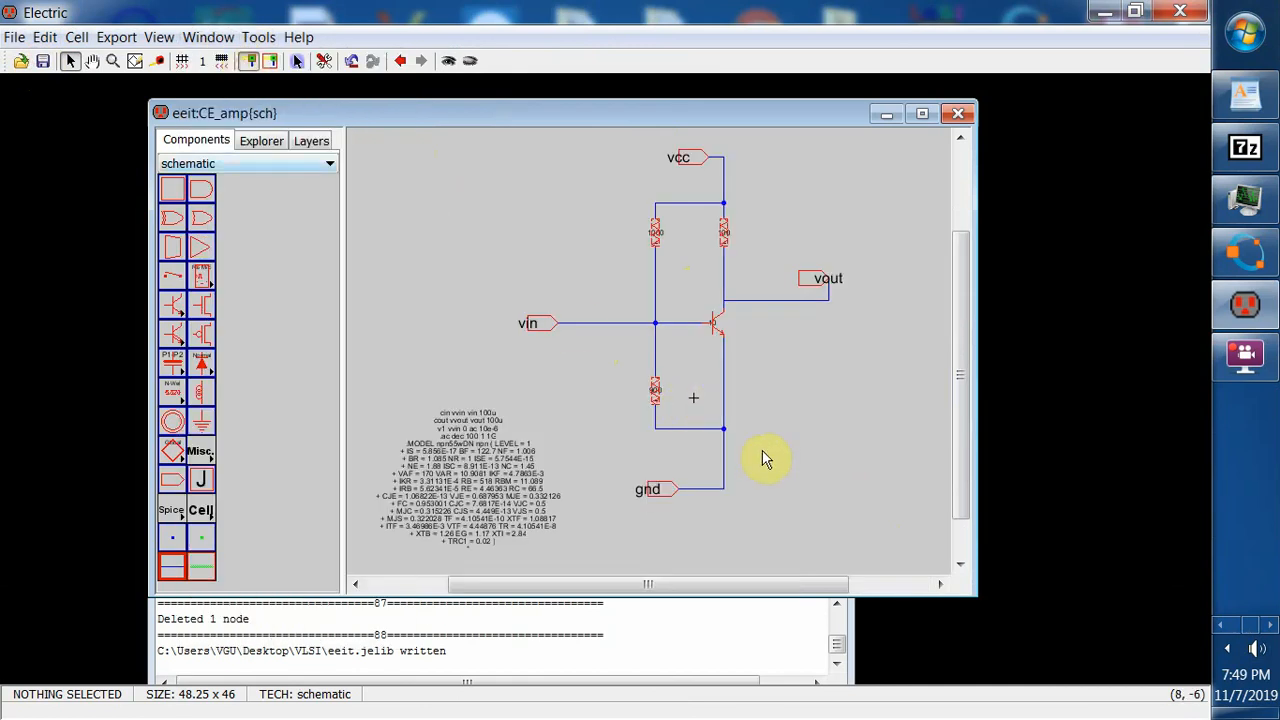
left_click(43, 61)
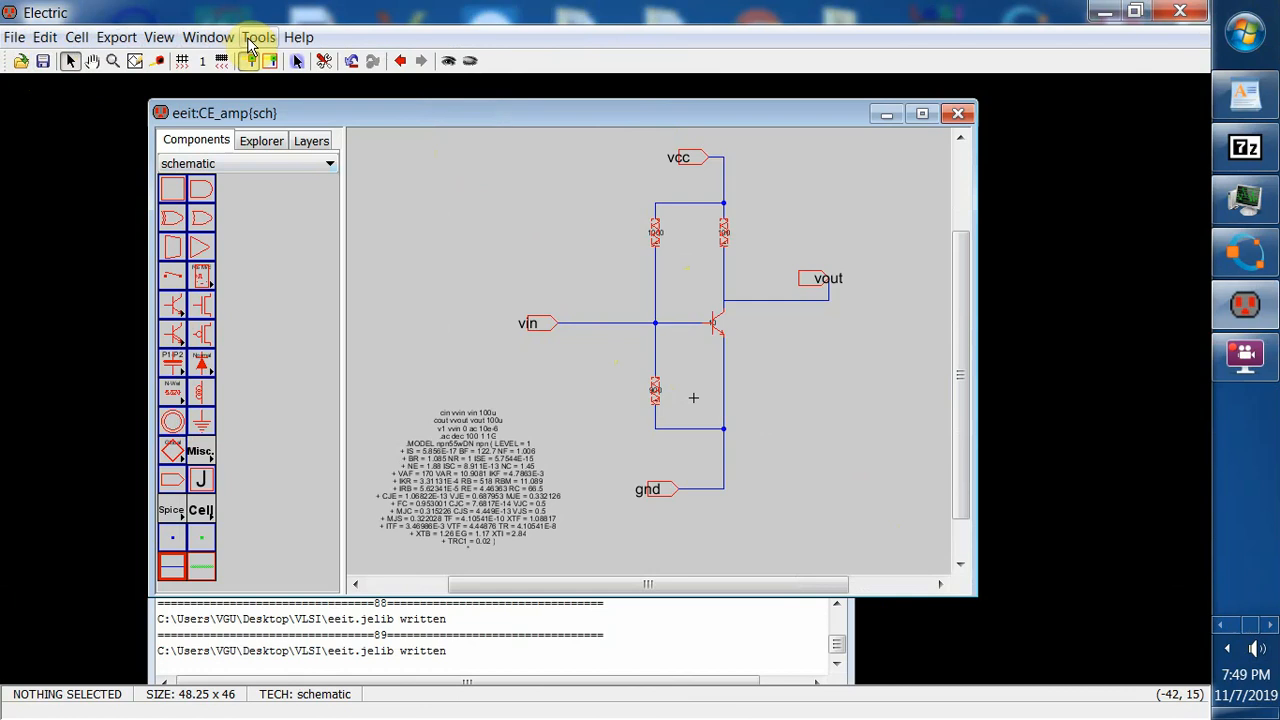
- Write the Spice deck for the CE_amp schematic, opening it in LTspice, and dismiss the model message
left_click(255, 40)
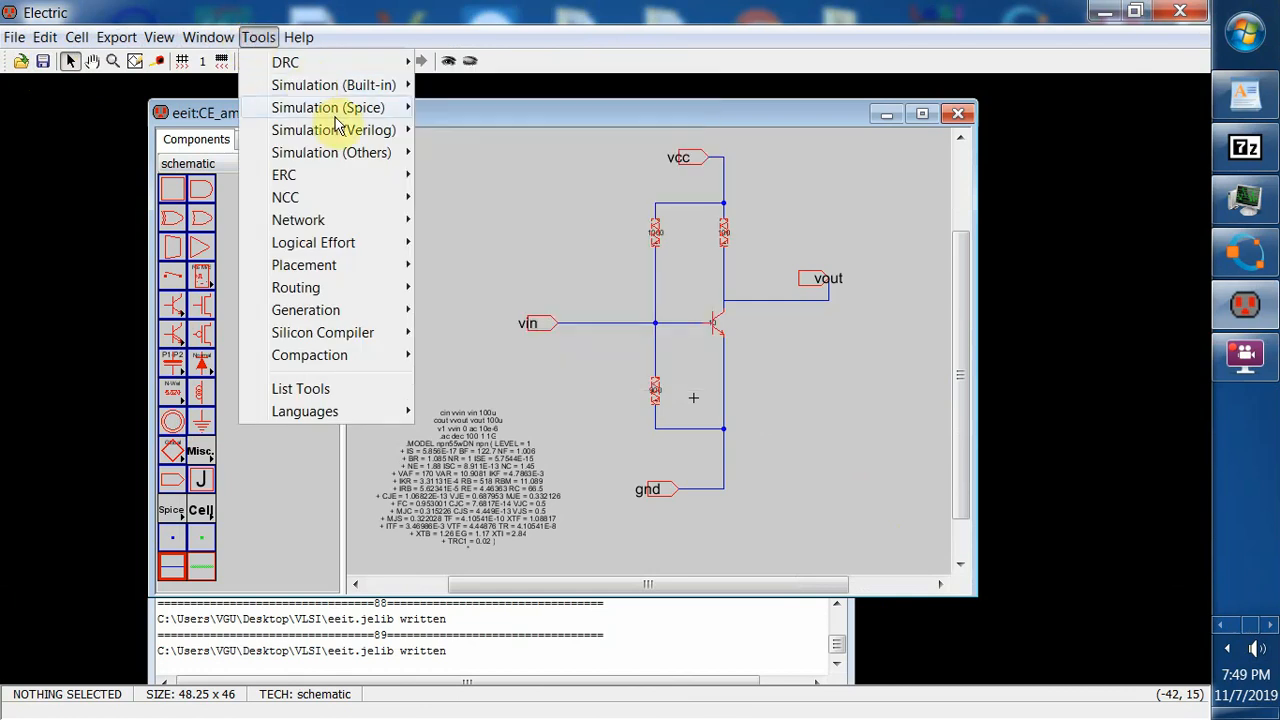
left_click(335, 118)
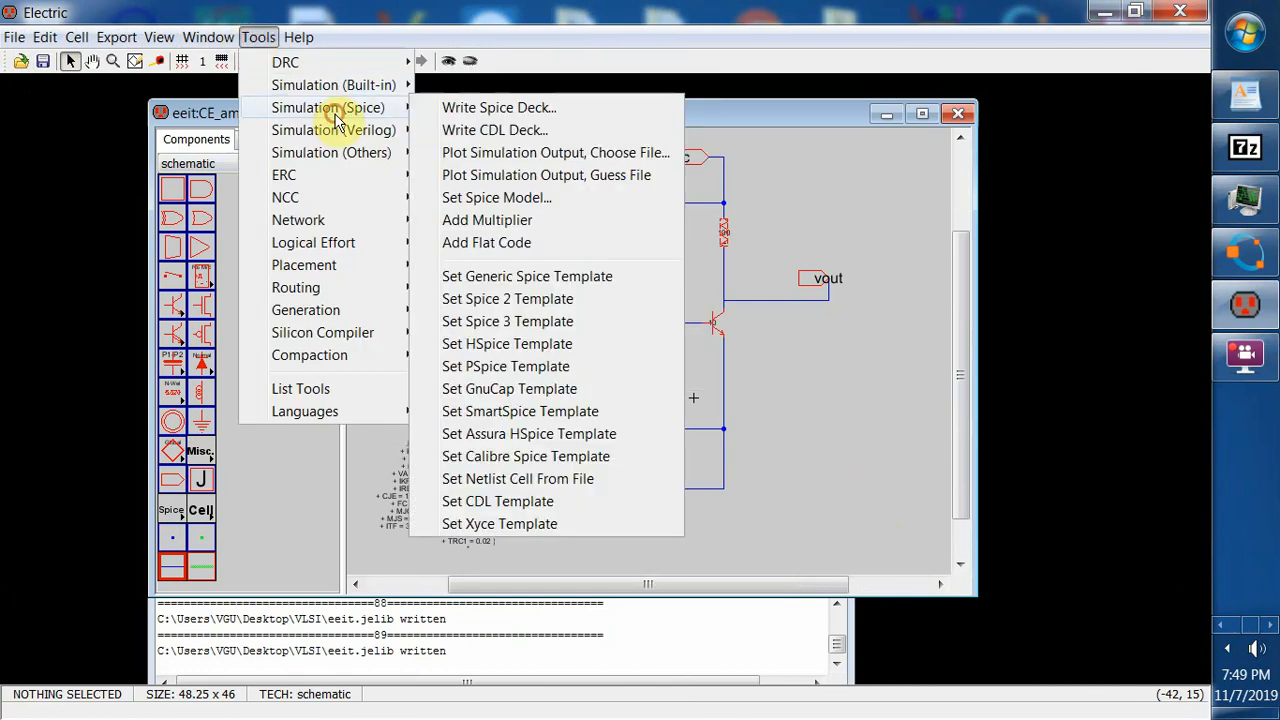
left_click(522, 110)
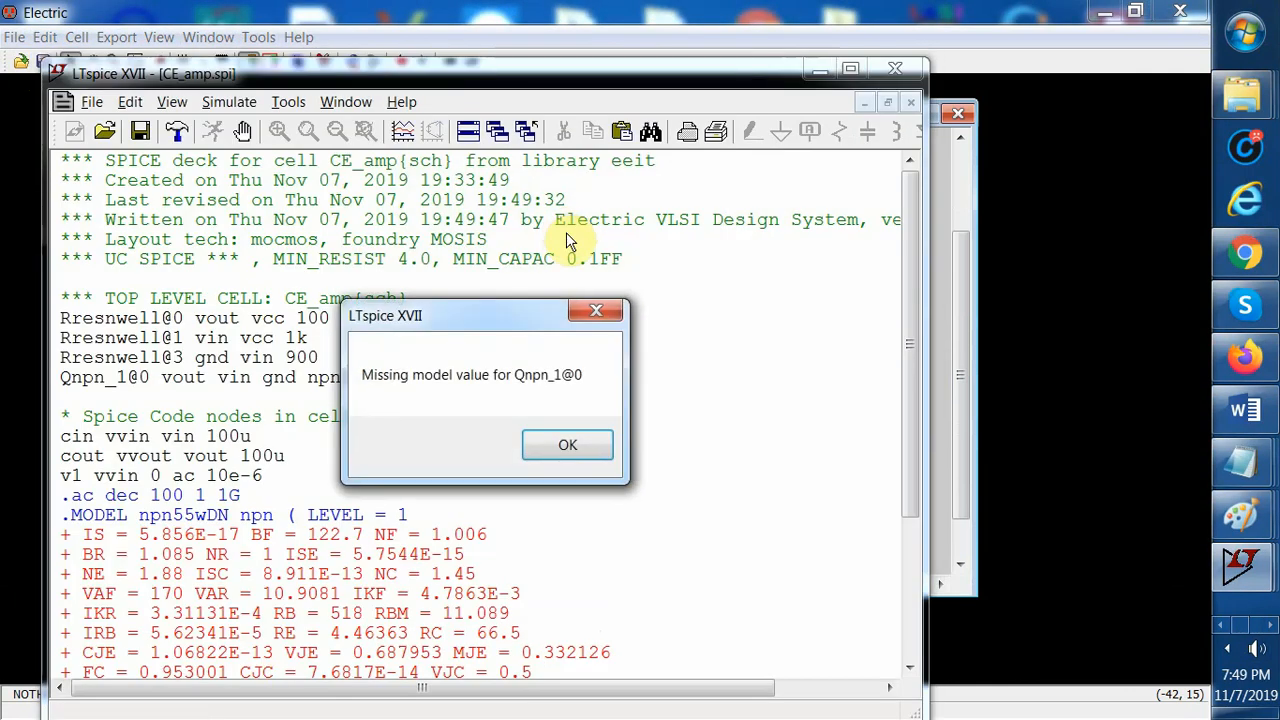
left_click(591, 457)
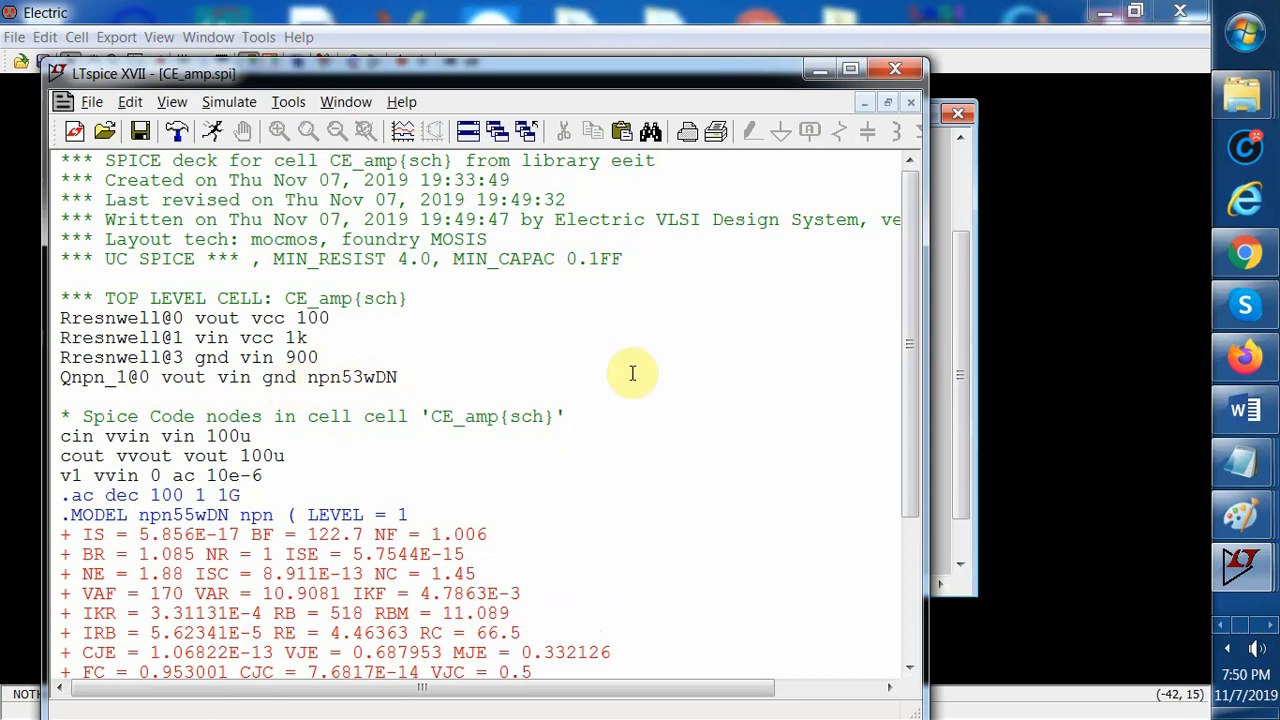
- Change the transistor's model name to npn55wDN in the CE_amp.spi netlist, run the AC simulation, and close LTspice
mouse_move(903, 300)
left_mouse_down()
mouse_move(889, 432)
mouse_move(903, 323)
left_mouse_up()
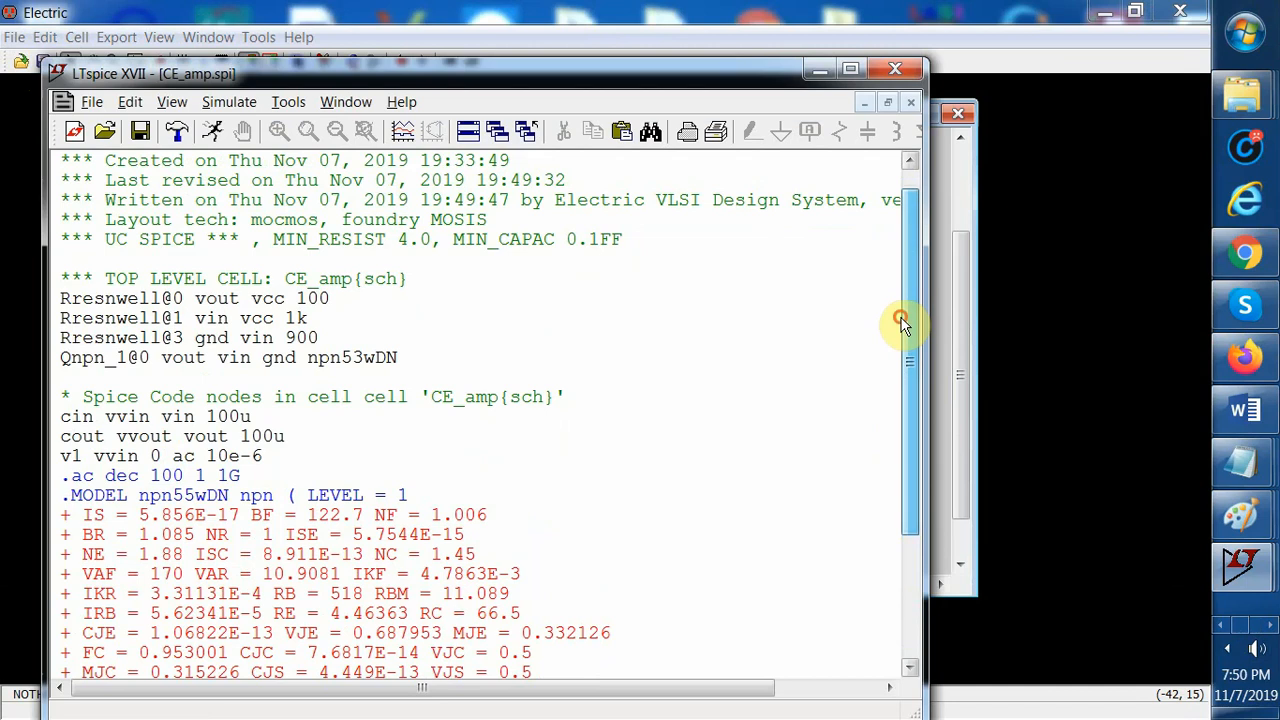
left_click(363, 355)
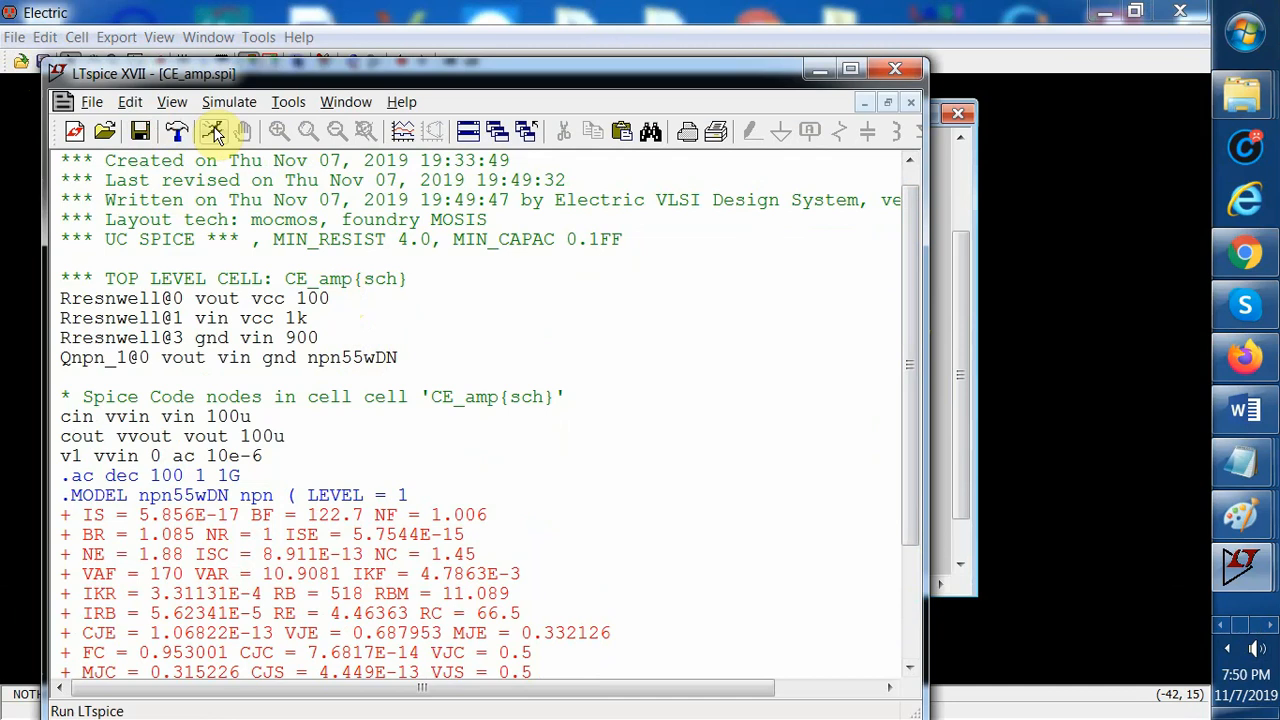
left_click(215, 133)
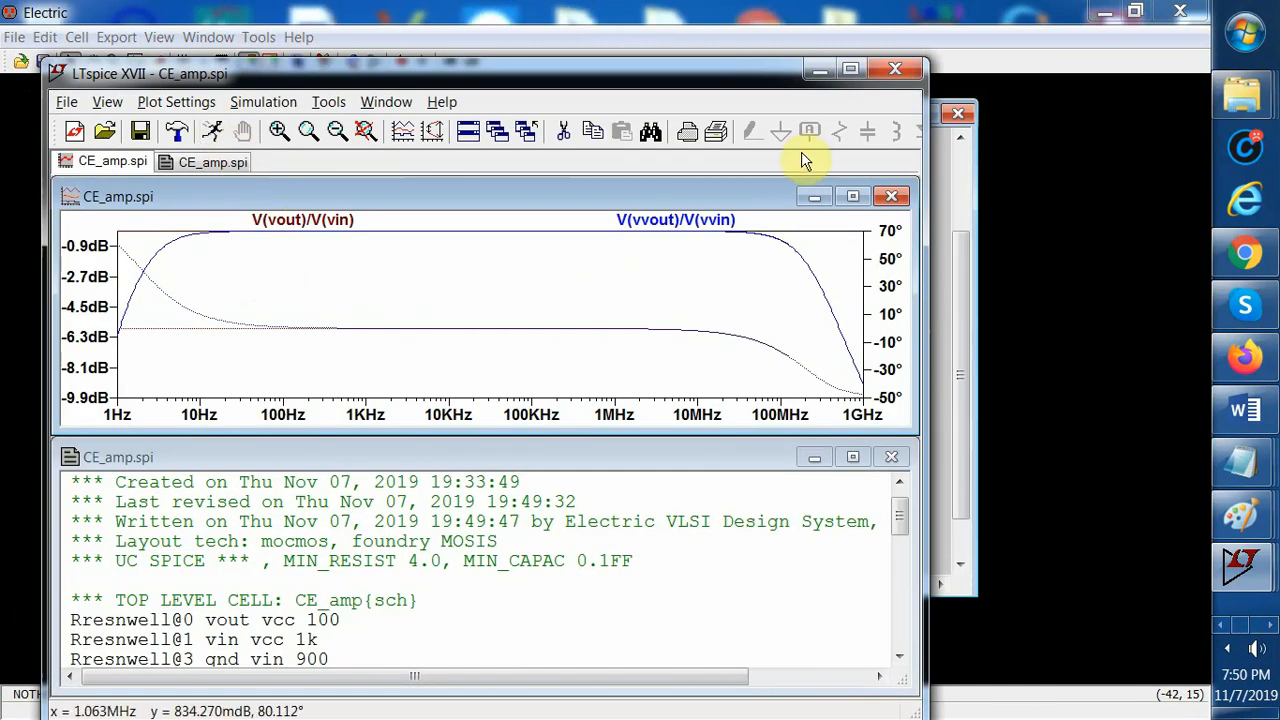
left_click(892, 198)
left_click(894, 72)
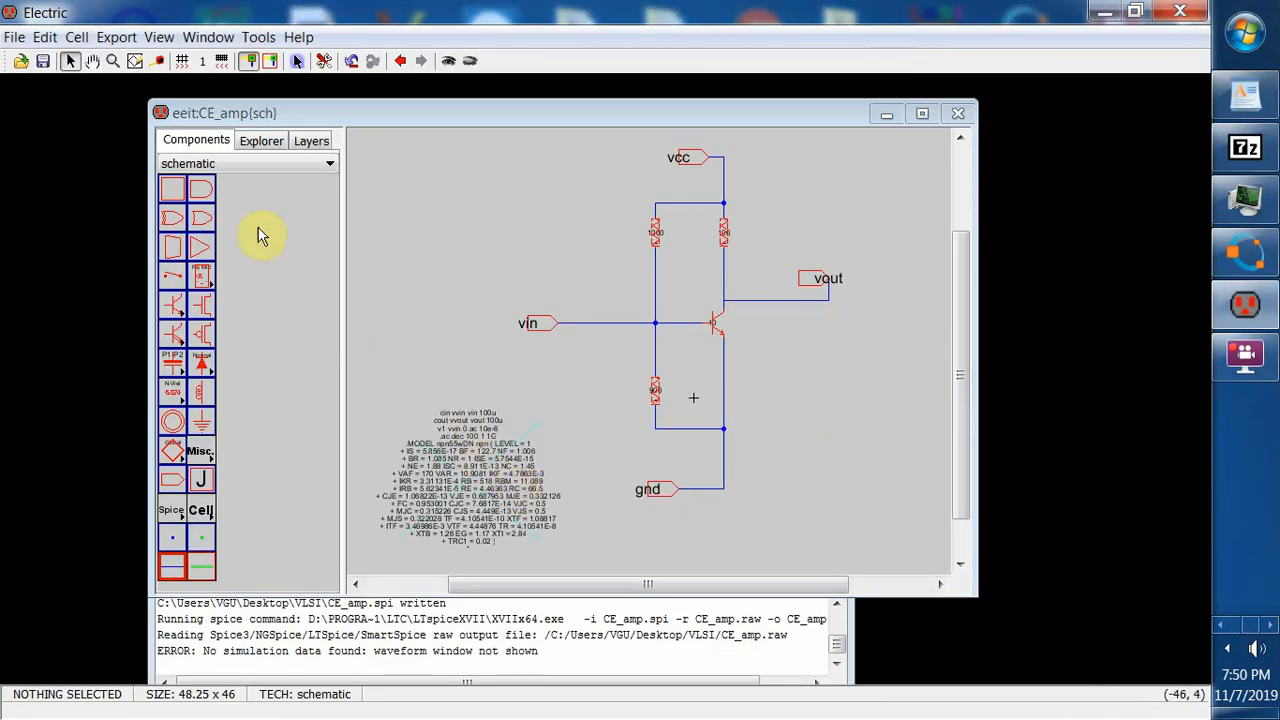
- Open the npn_1 icon cell in Electric and select its SPICE_template_hspice attribute text
left_click(256, 144)
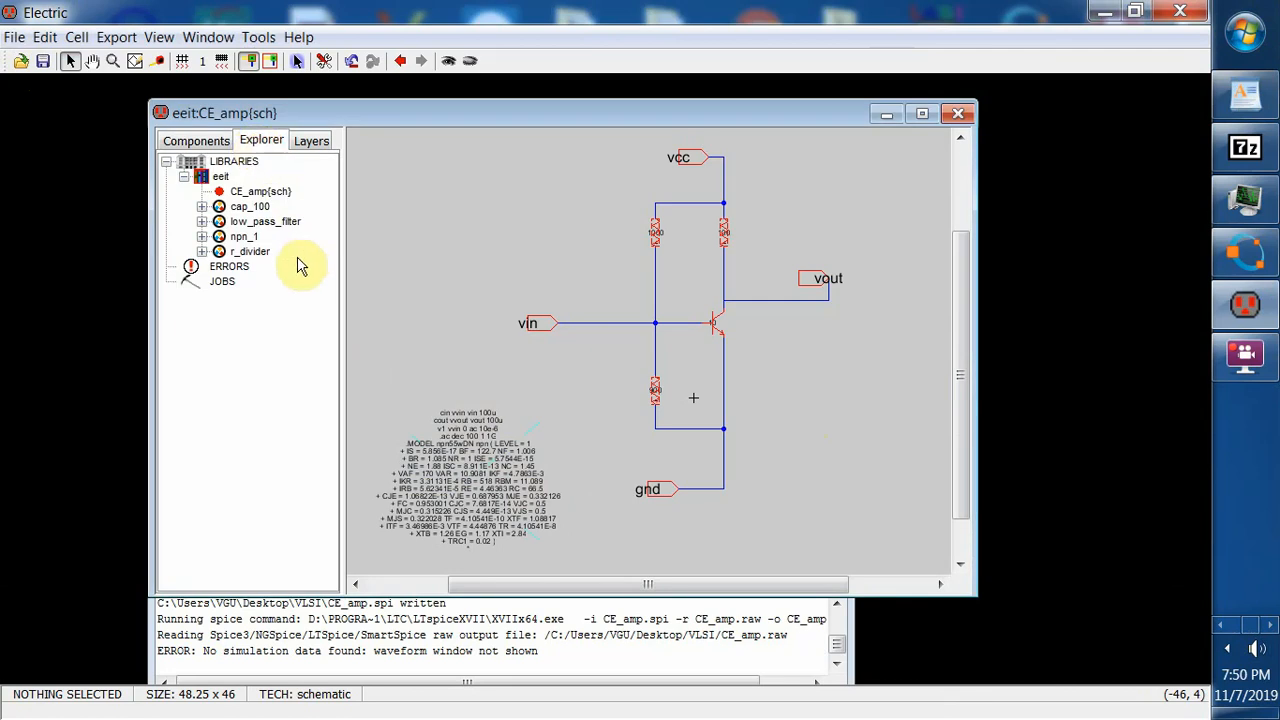
left_click(203, 237)
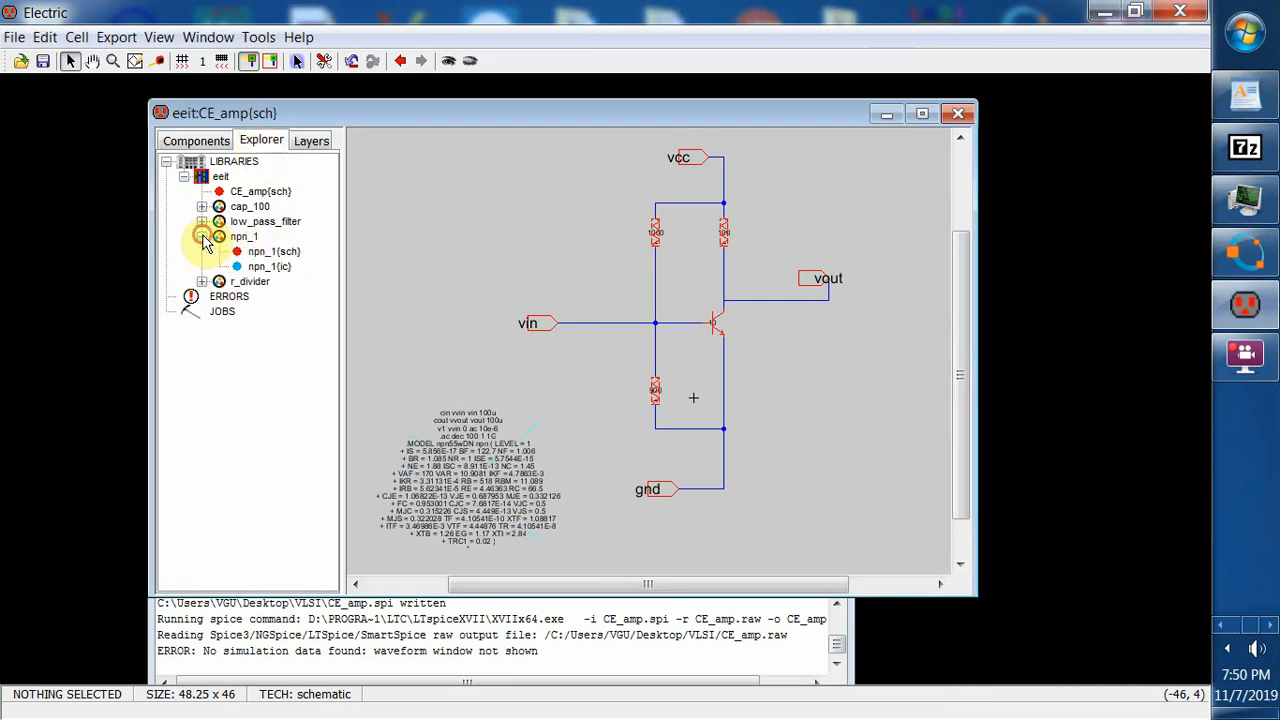
double_click(285, 266)
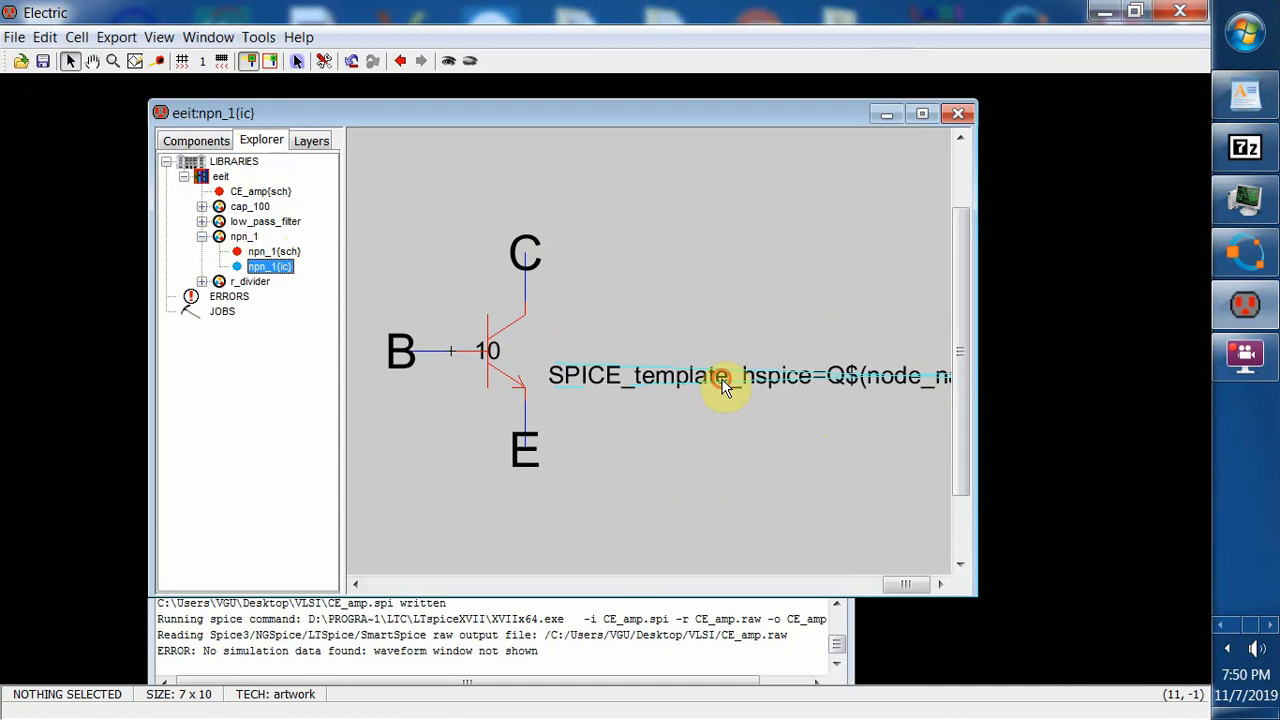
left_click(725, 388)
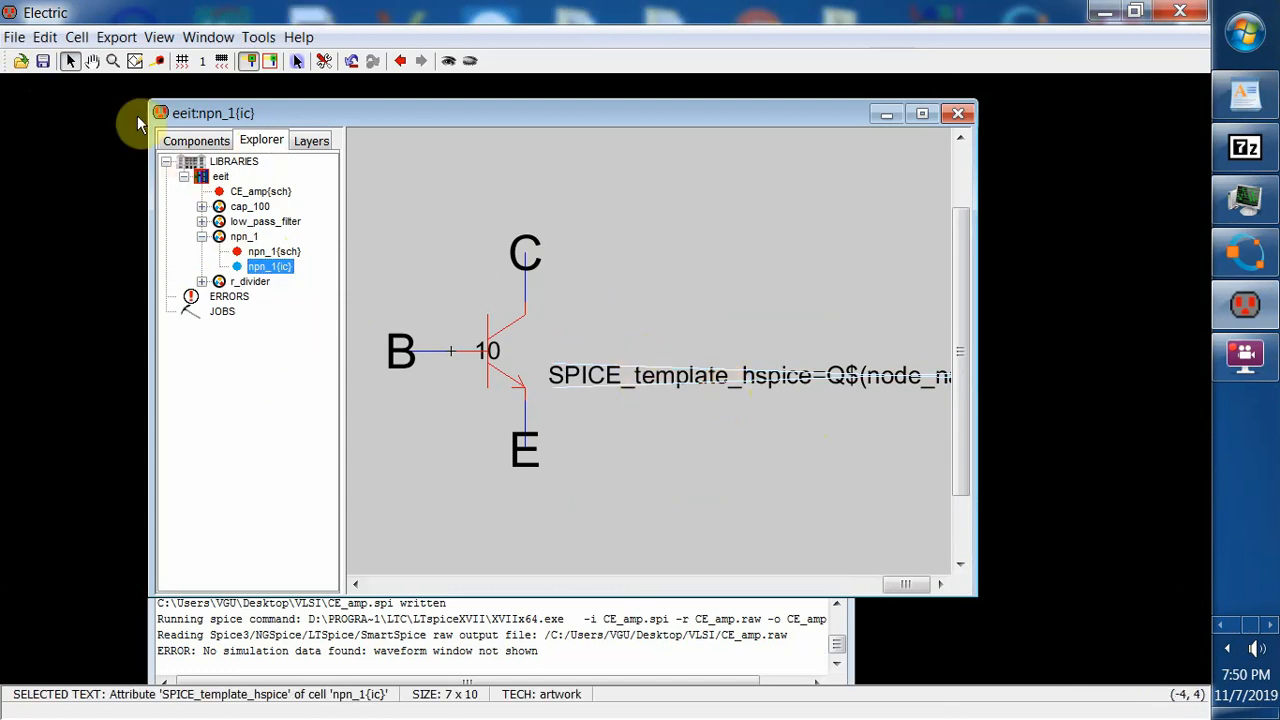
- Change the transistor model name in the npn_1 icon's SPICE_template_hspice attribute to npn55wDN and save the library
left_click(50, 38)
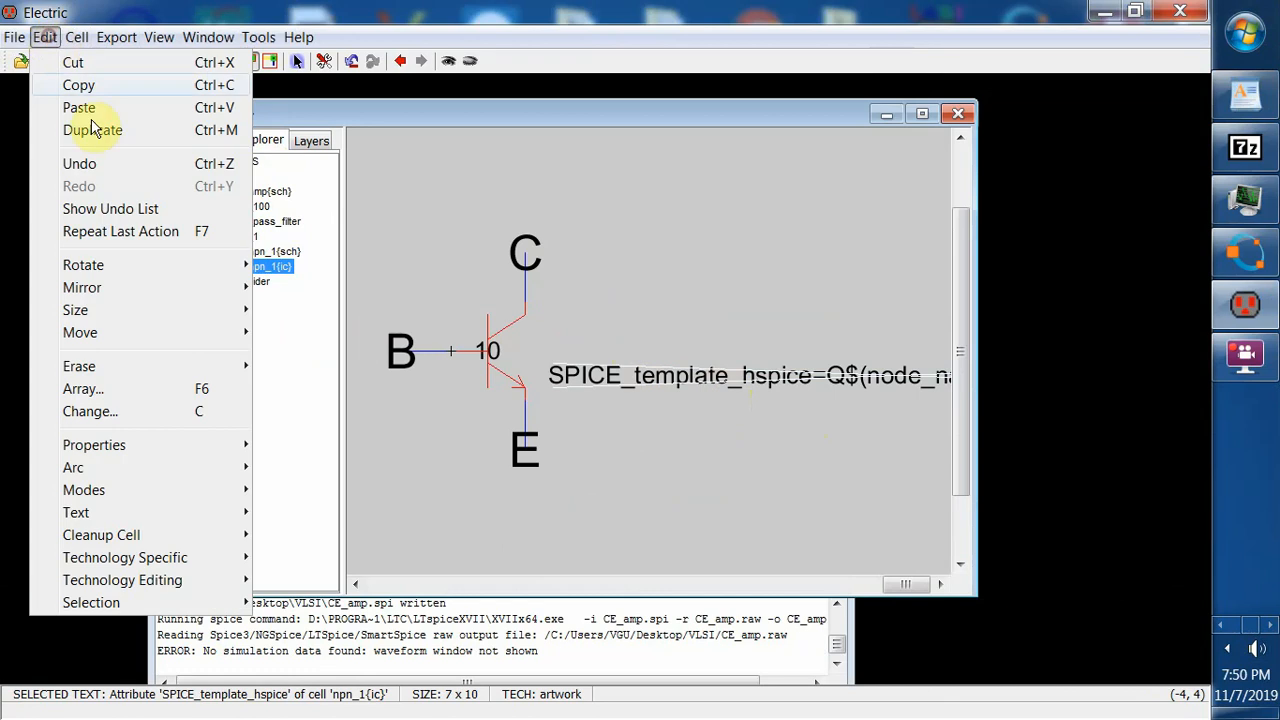
mouse_move(126, 450)
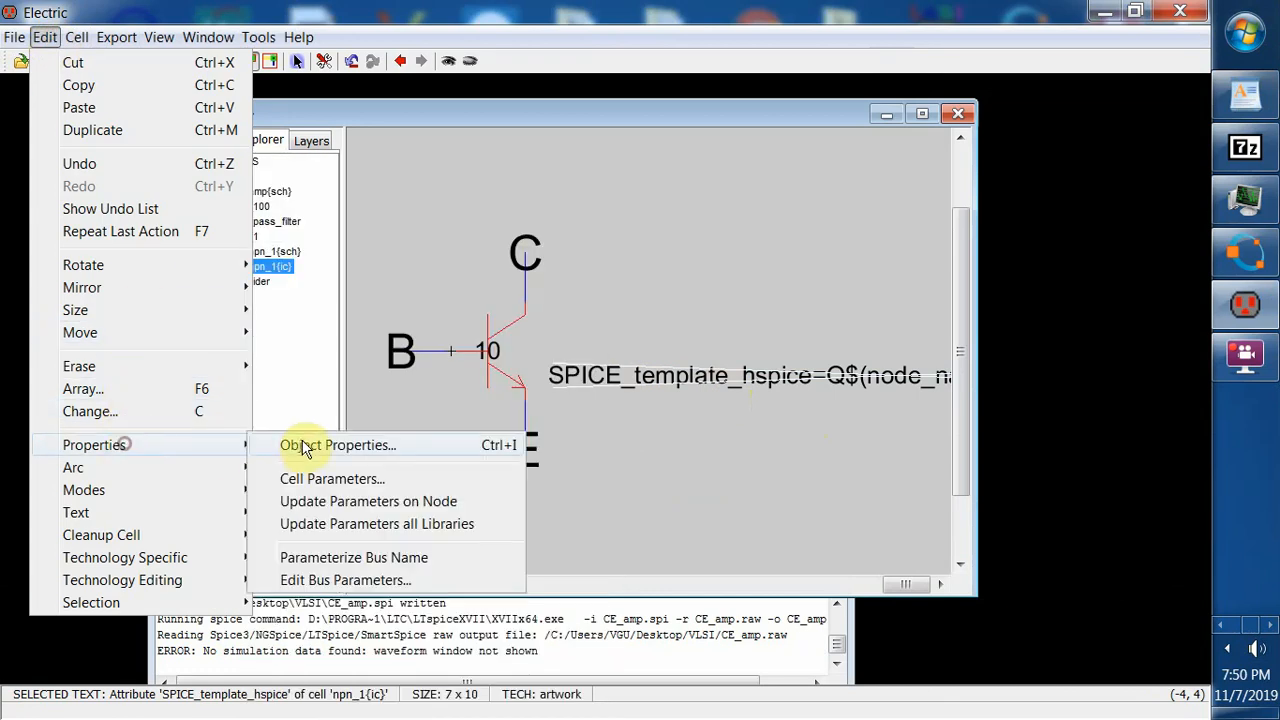
left_click(306, 446)
left_click(752, 199)
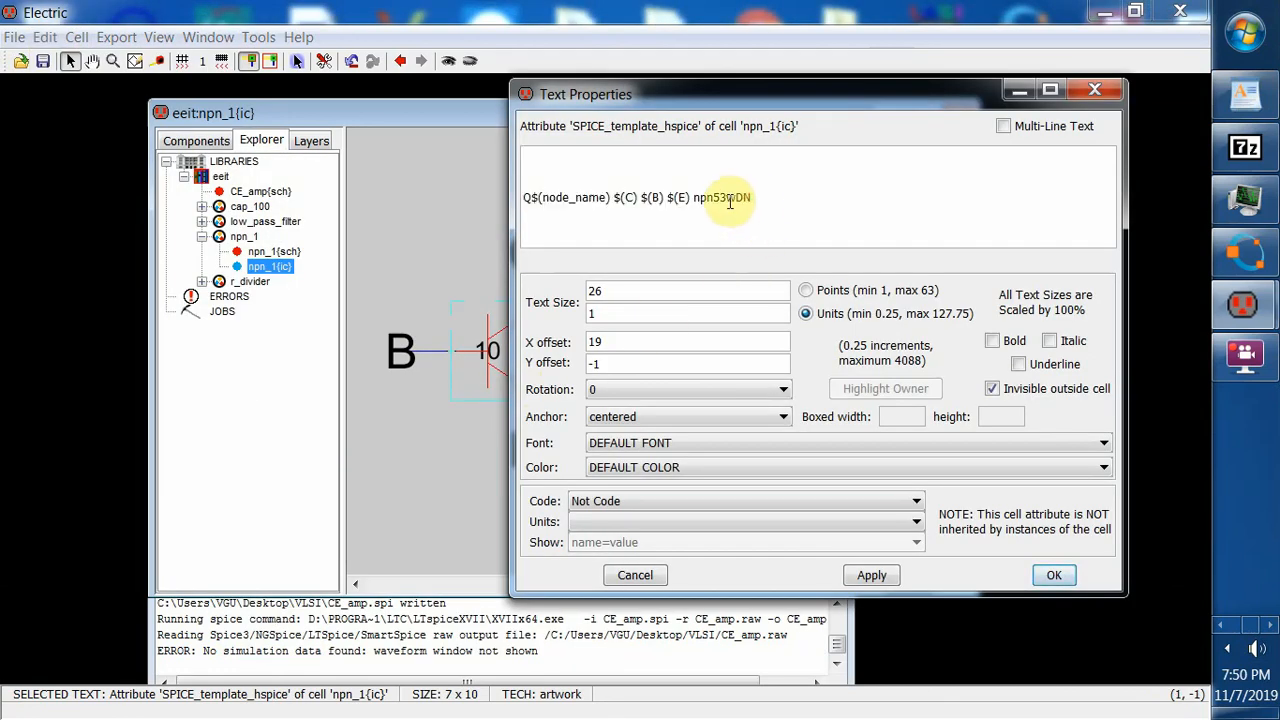
key("Left")
key("Left")
key("Left")
key("BackSpace")
type("5")
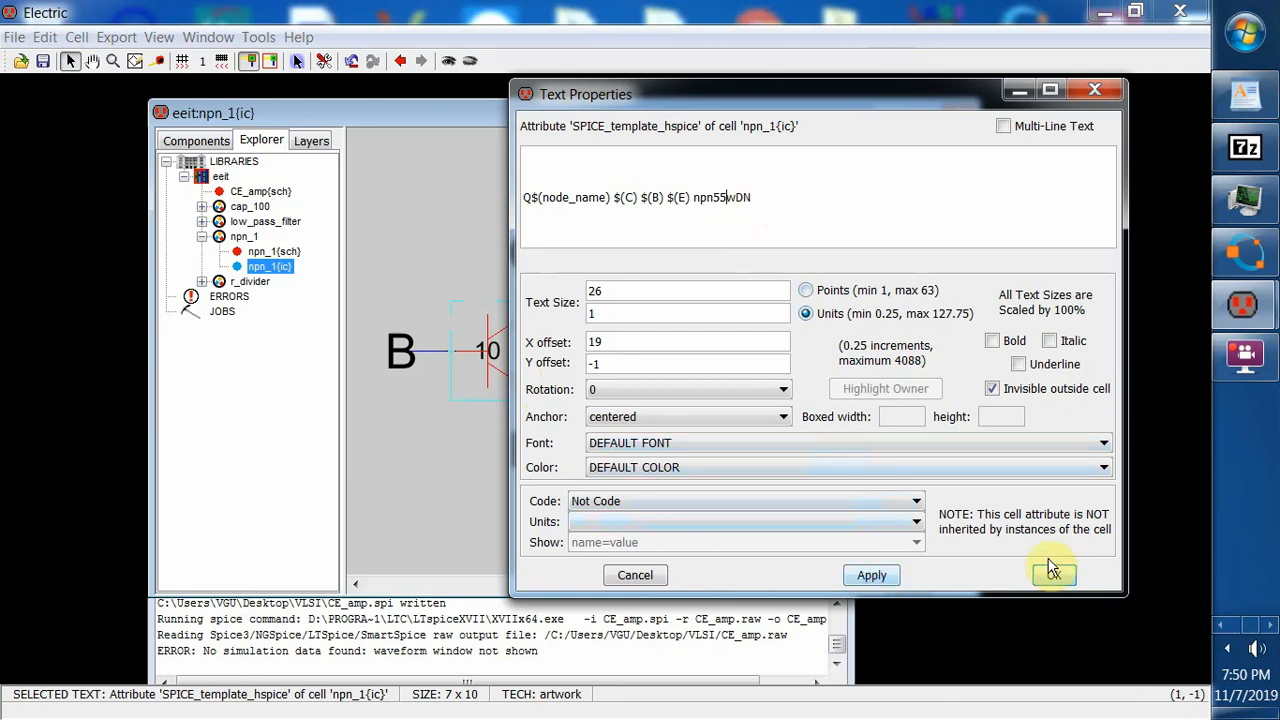
left_click(873, 577)
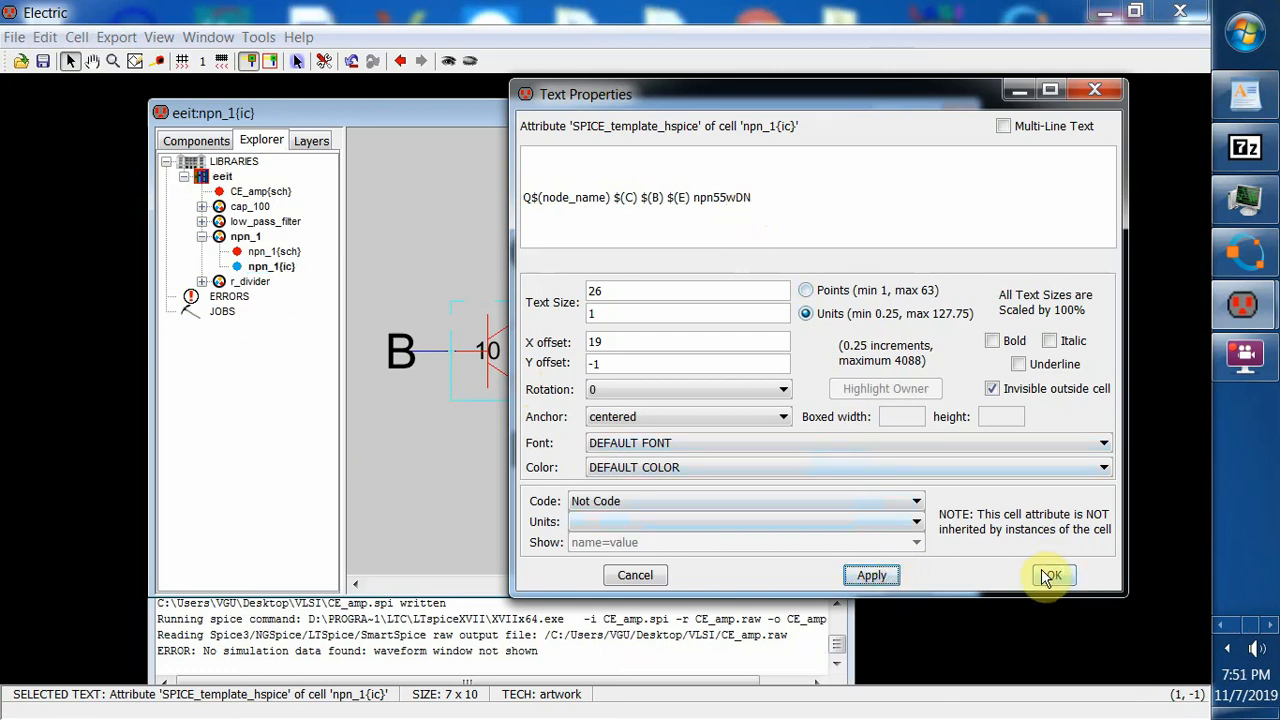
left_click(1057, 575)
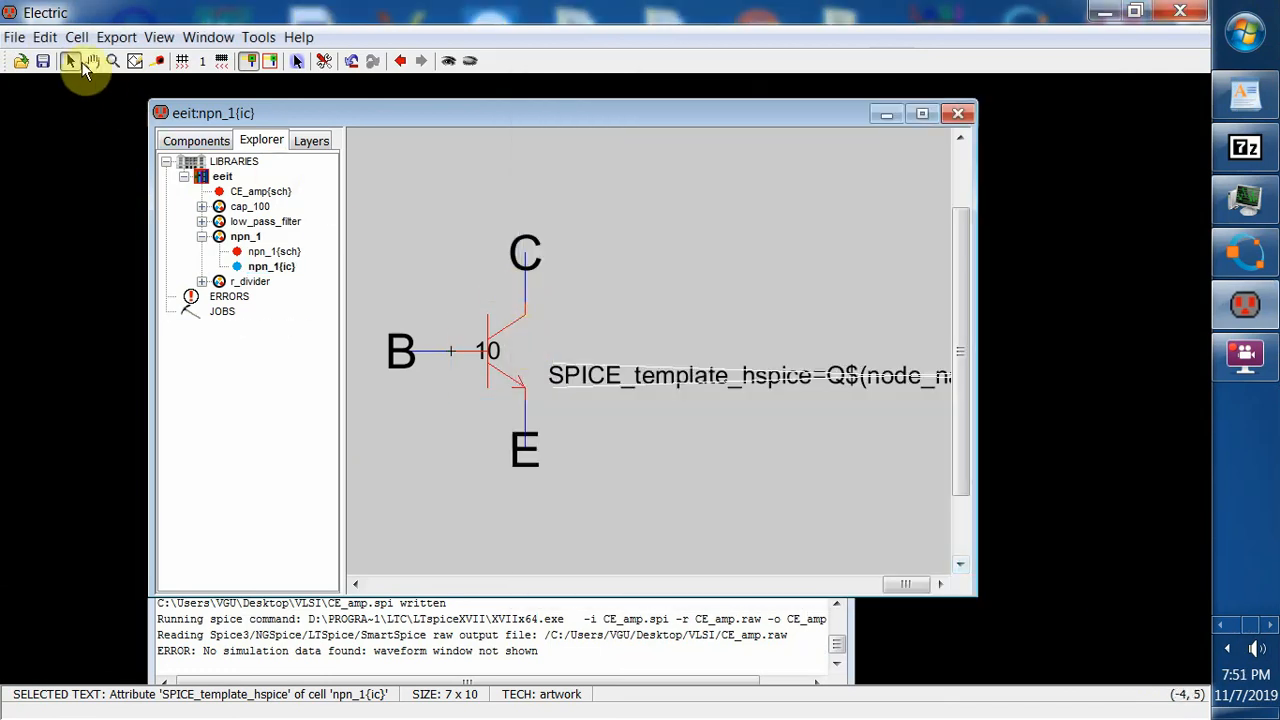
left_click(43, 60)
- Open the CE_amp schematic and add the line "v2 vcc 0 dc 2" below the v1 source in its SPICE code
double_click(262, 191)
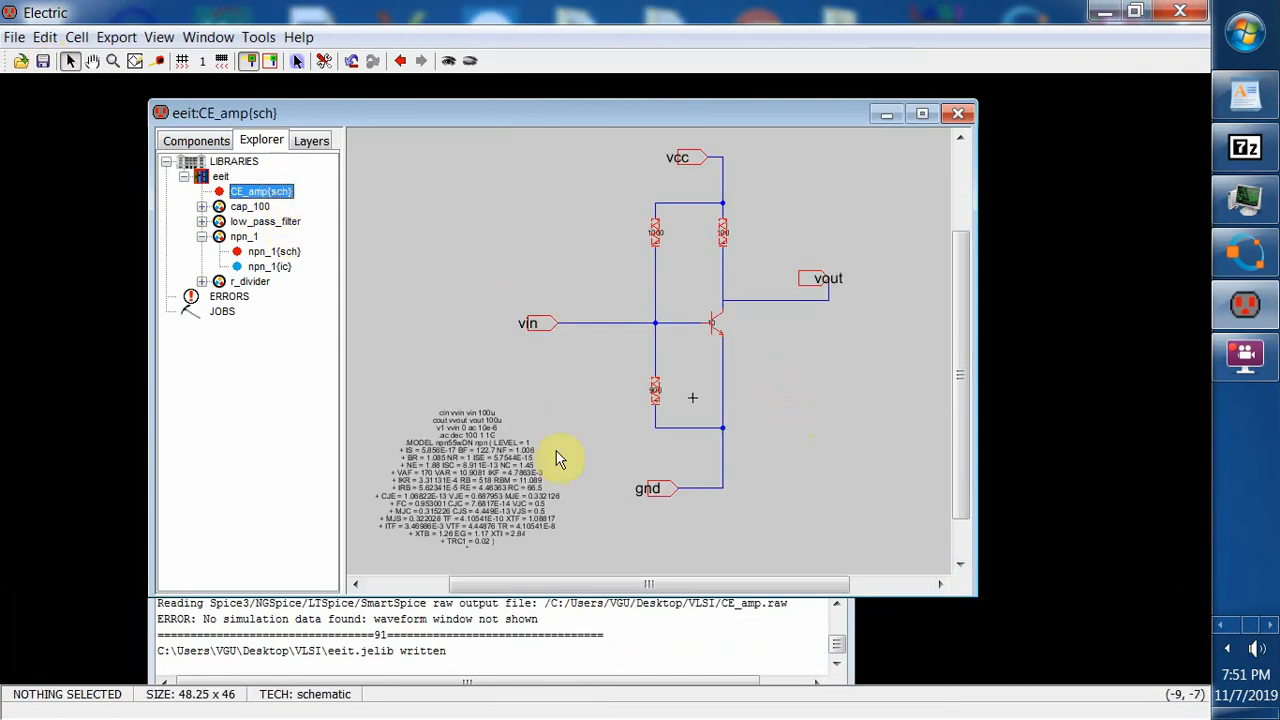
left_click(466, 451)
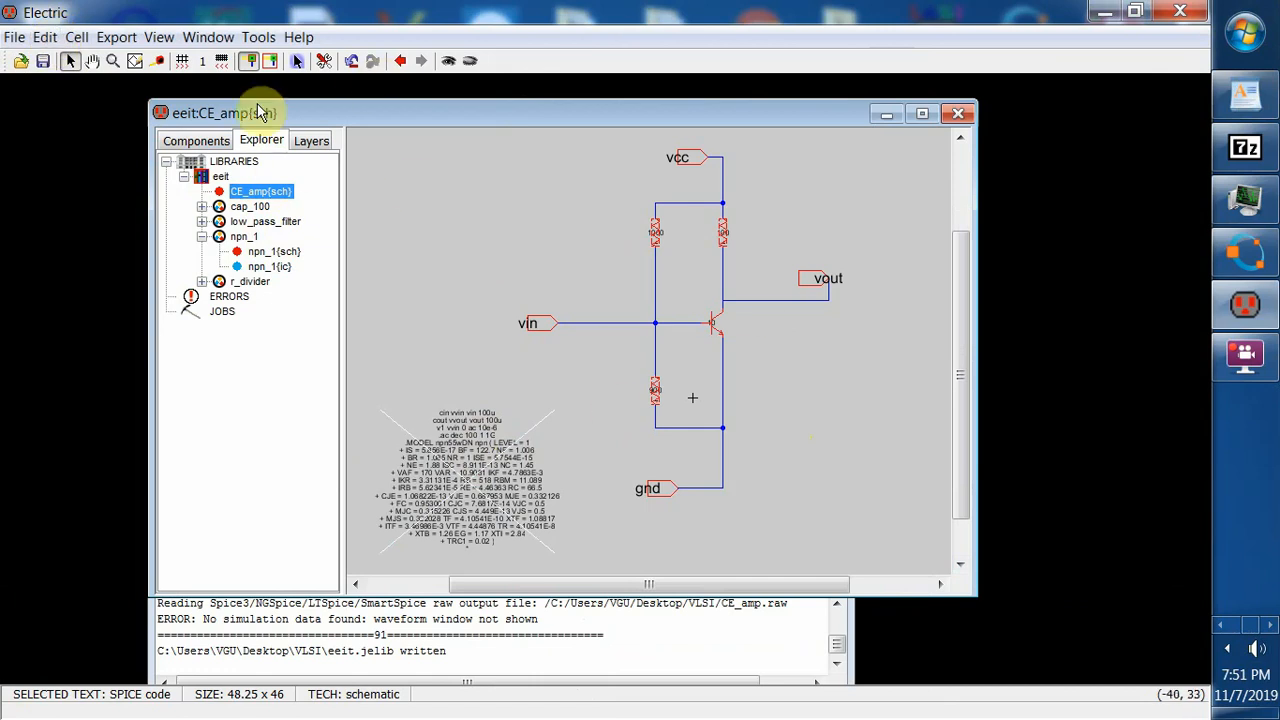
left_click(44, 37)
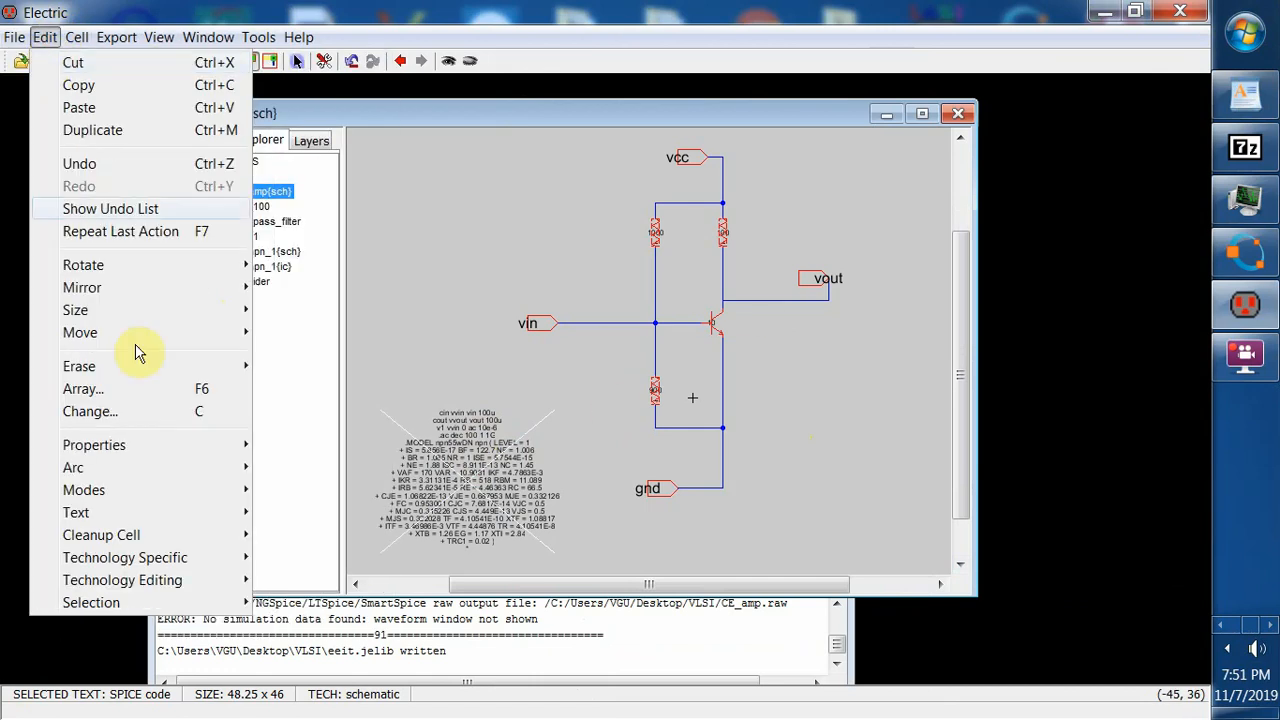
mouse_move(129, 447)
left_click(310, 447)
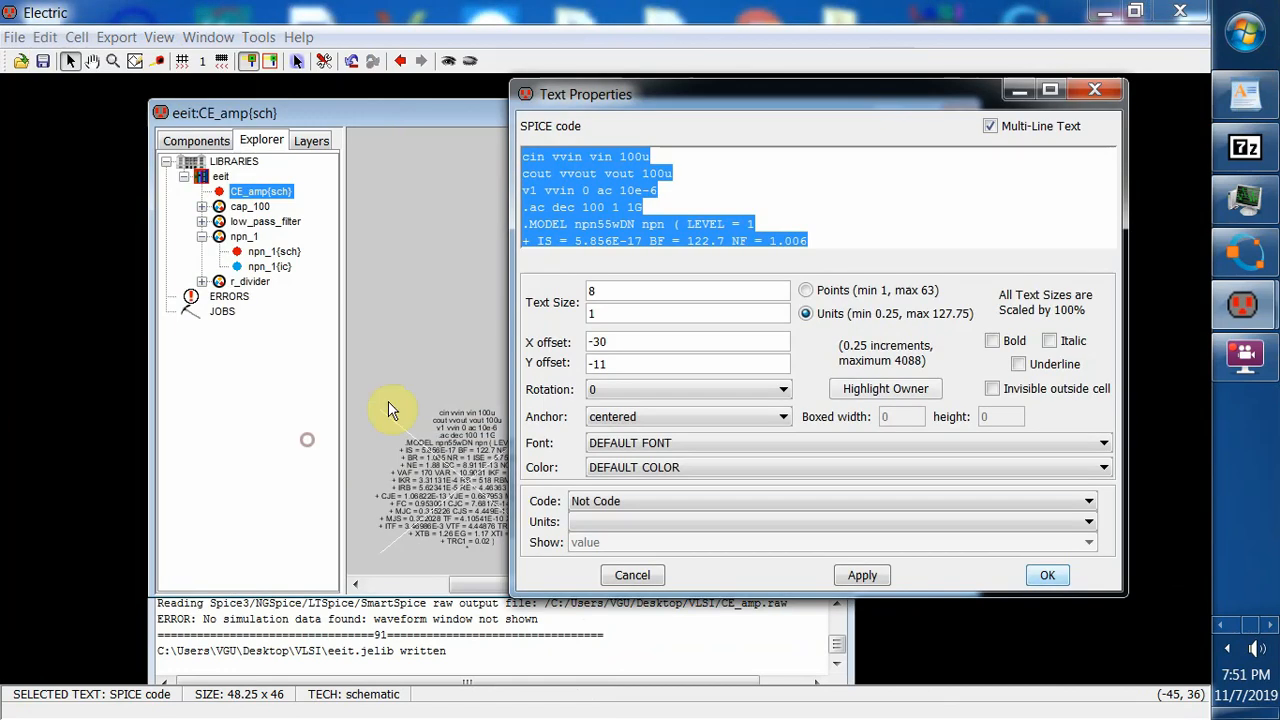
left_click(830, 209)
left_click(683, 190)
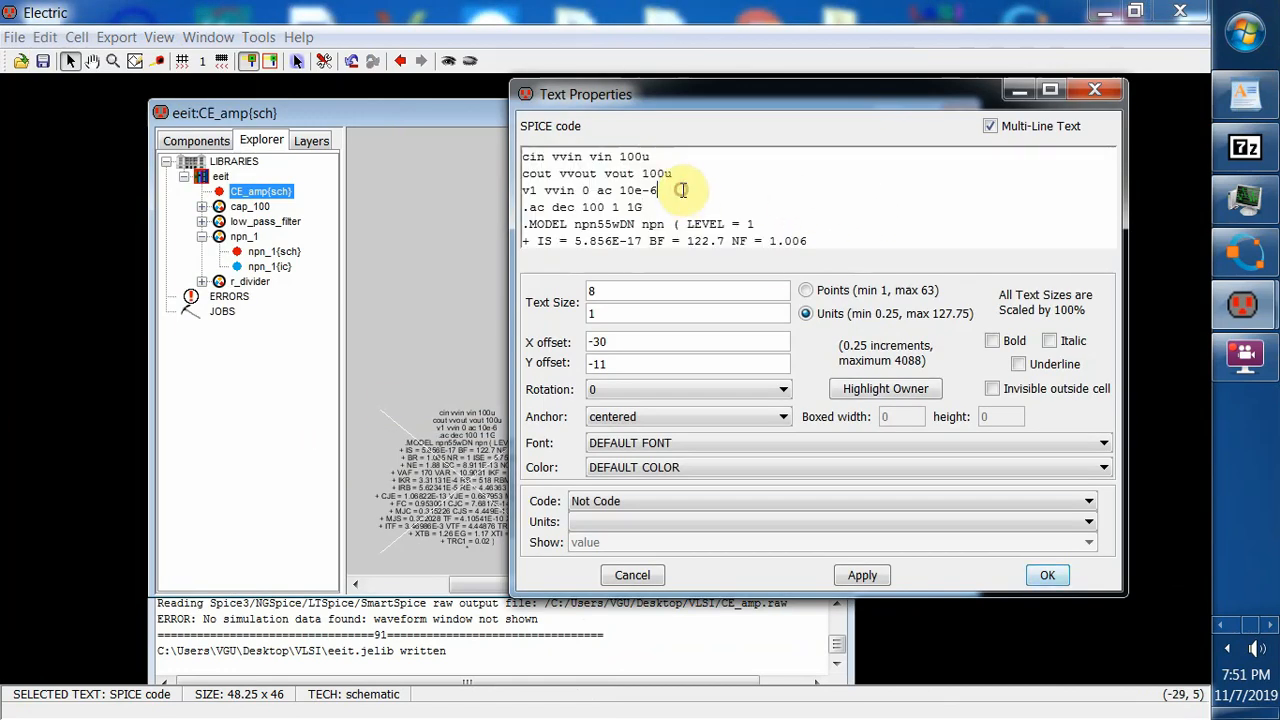
key("Return")
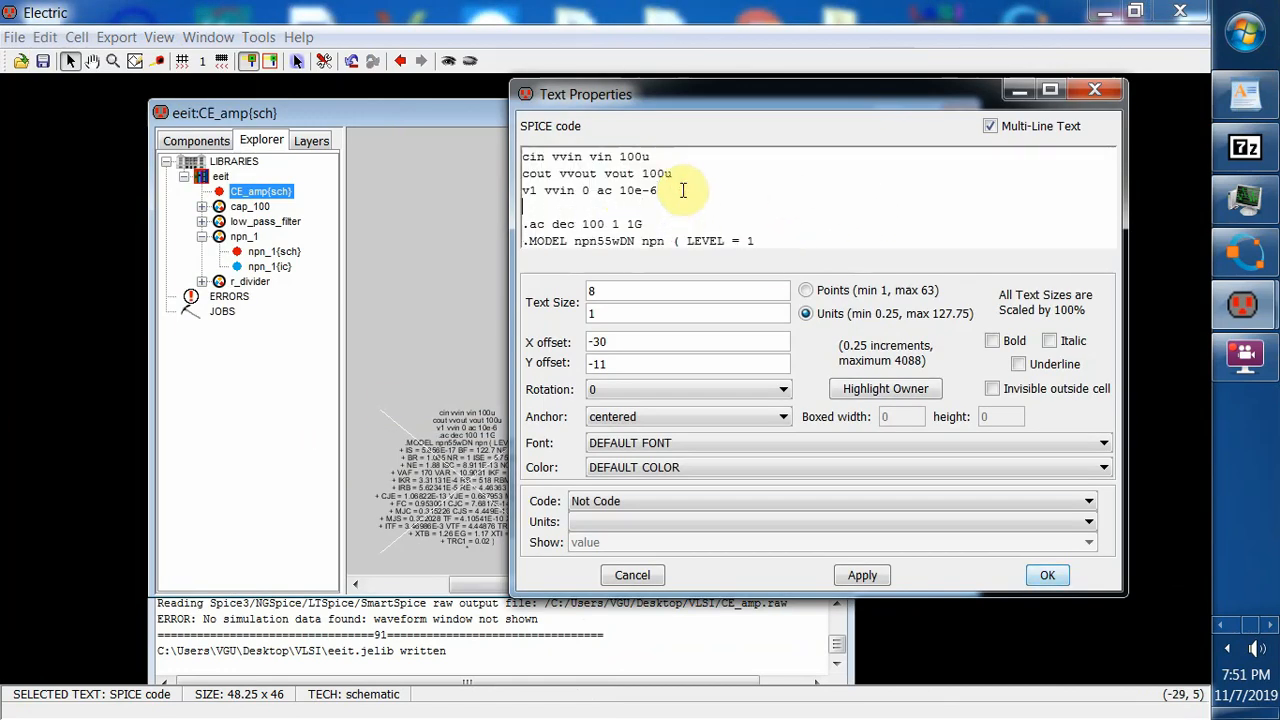
type("v2 vcc 0 dc 2")
left_click(858, 575)
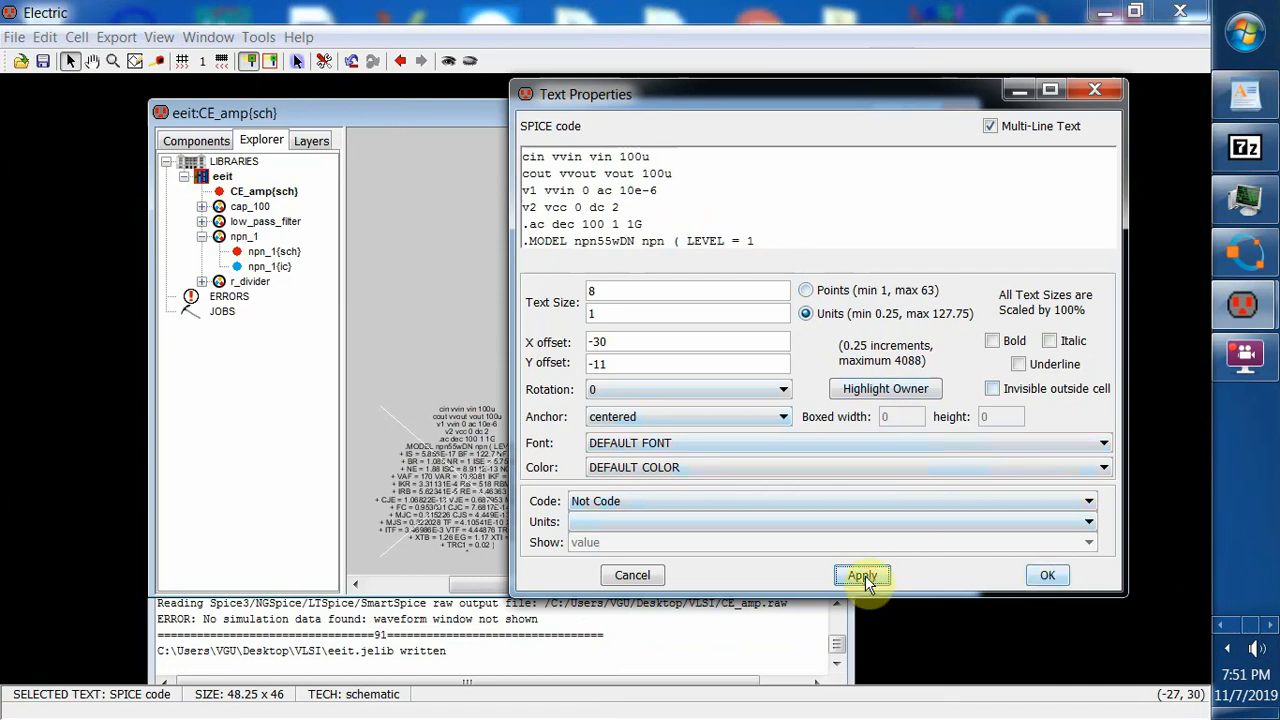
left_click(1049, 578)
left_click(598, 348)
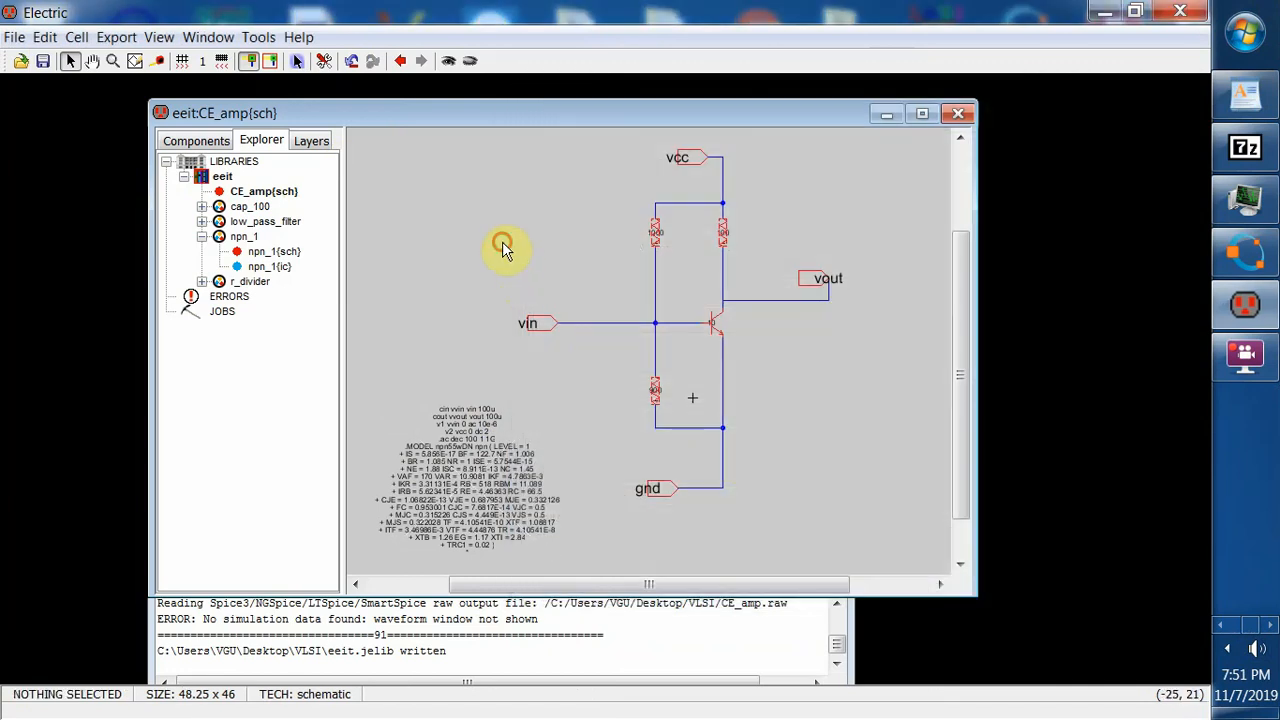
- Save the library and write the Spice deck of CE_amp to simulate it in LTspice, closing LTspice when done
left_click(43, 61)
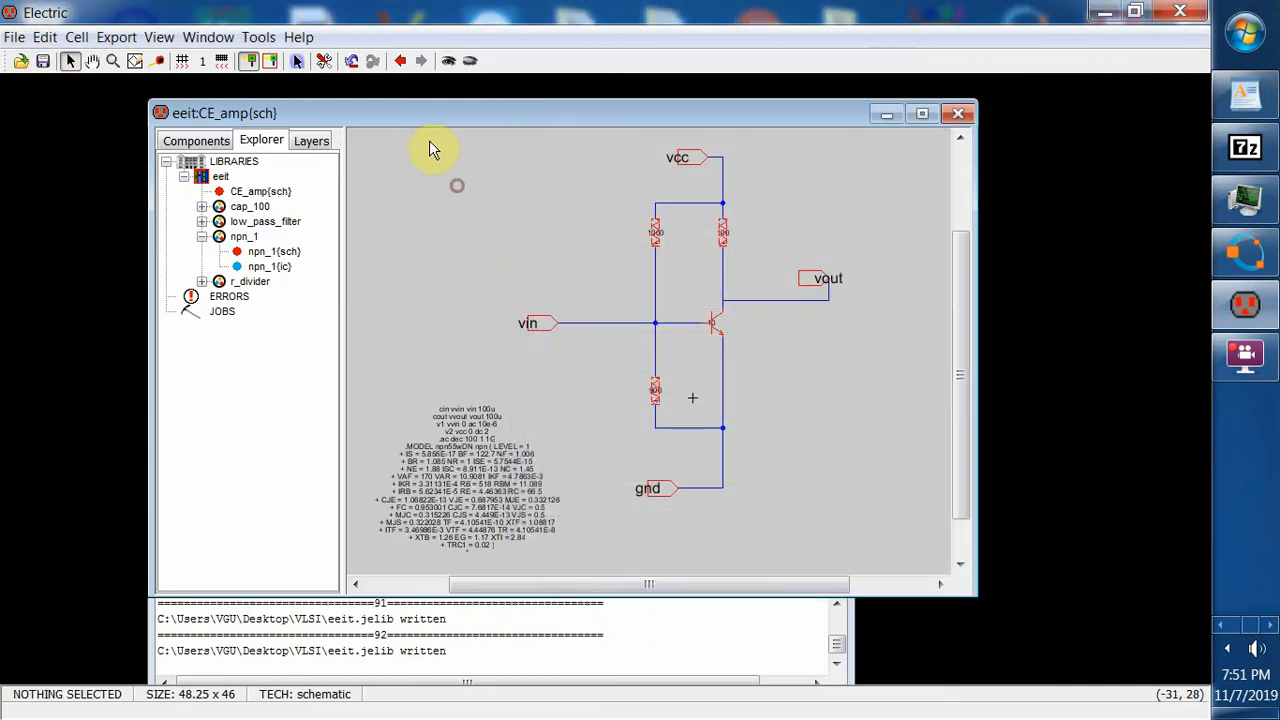
left_click(258, 37)
mouse_move(333, 108)
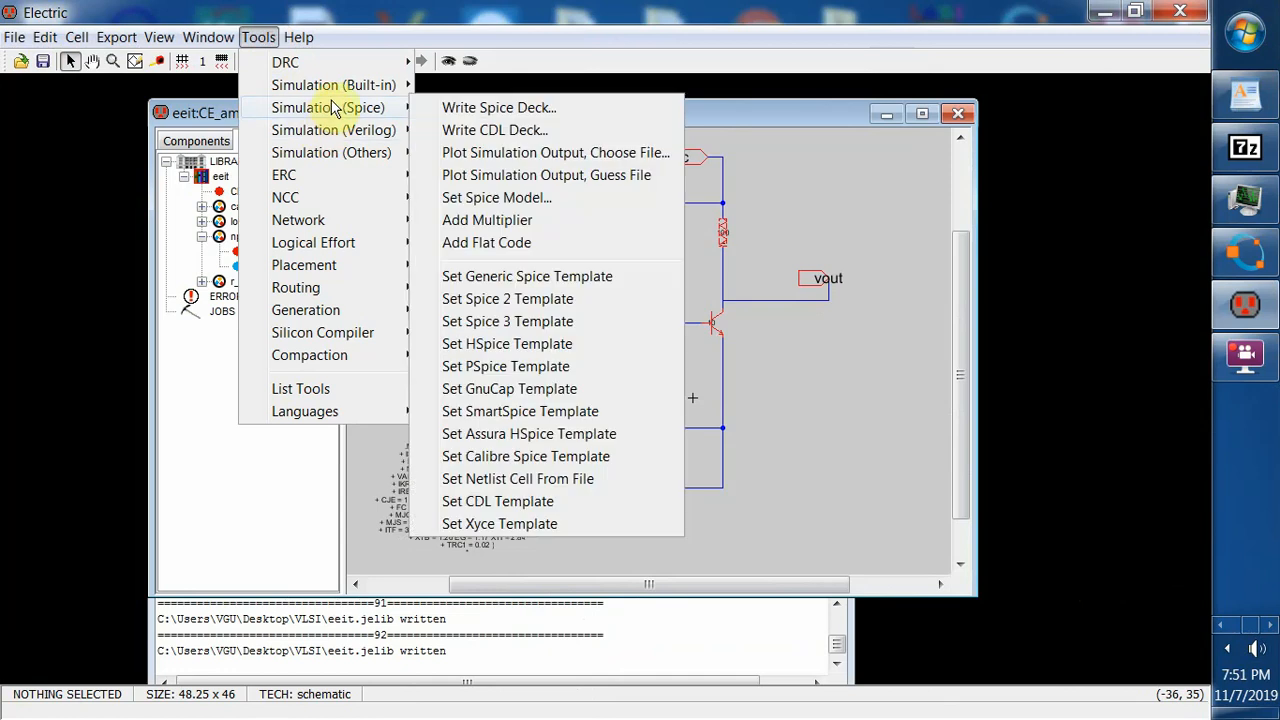
left_click(517, 107)
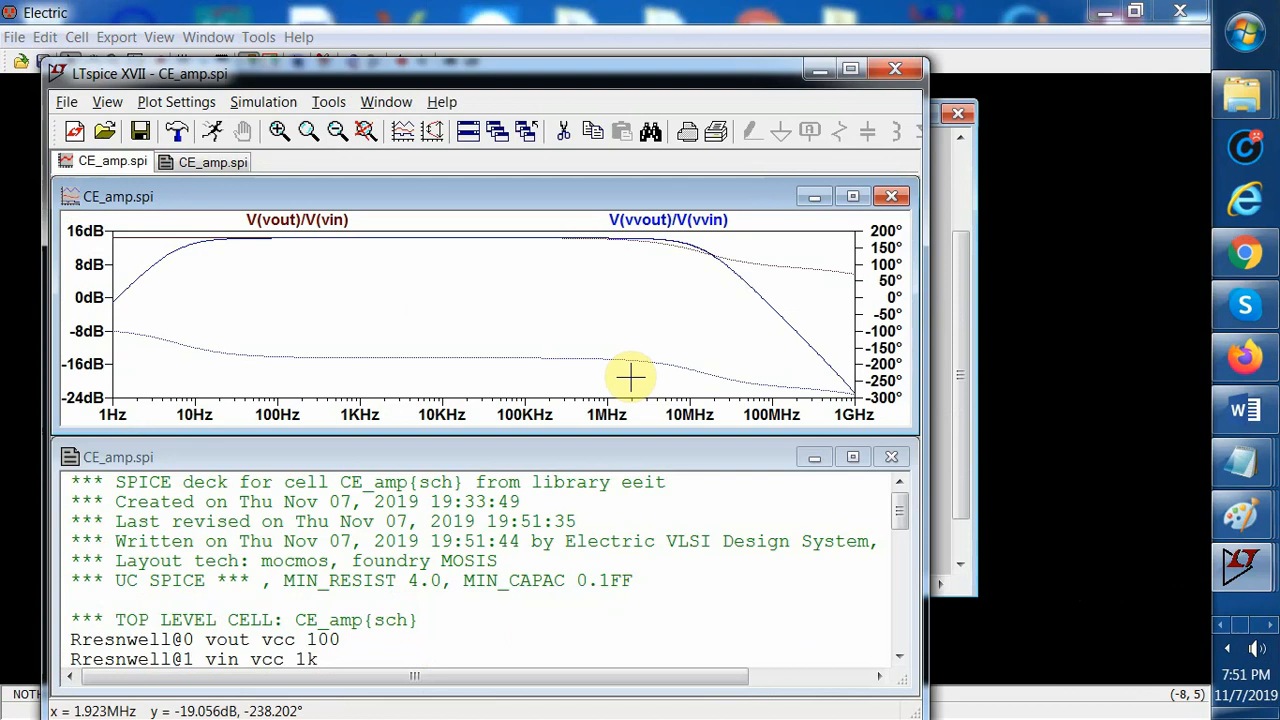
left_click(900, 64)
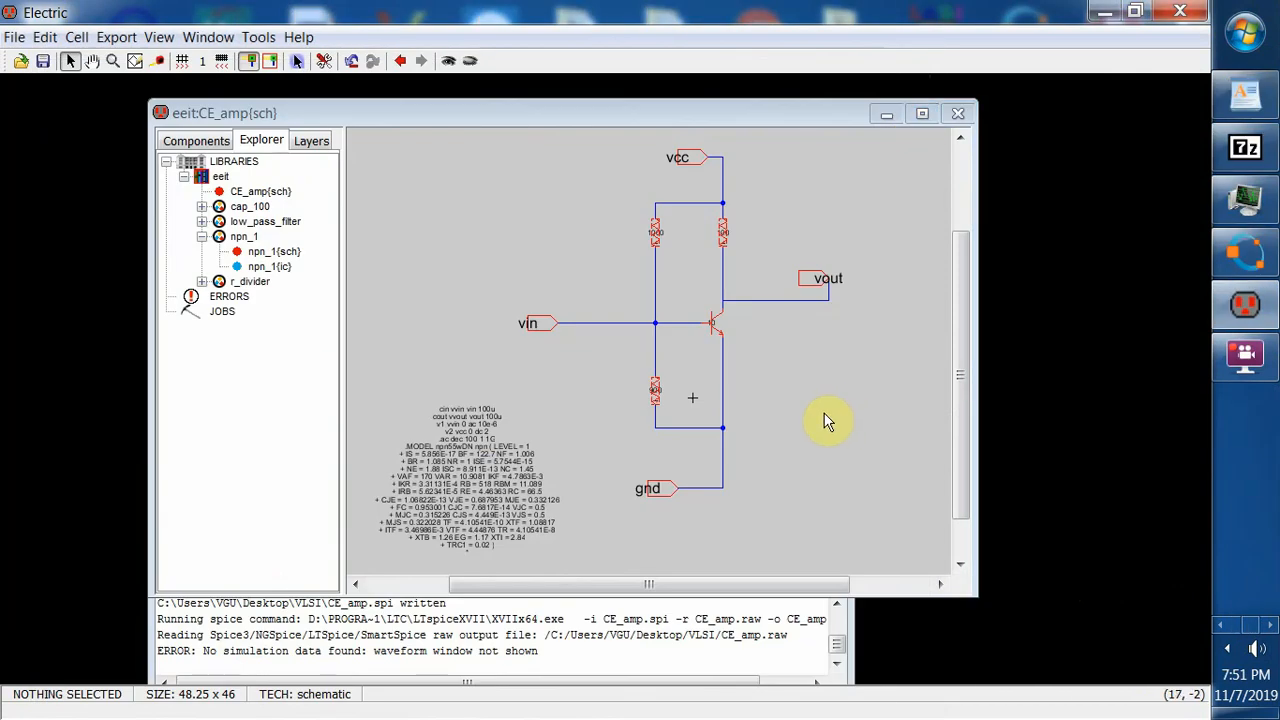
- Save the library and run a hierarchical DRC check on the CE_amp schematic
left_click(46, 62)
left_click(258, 37)
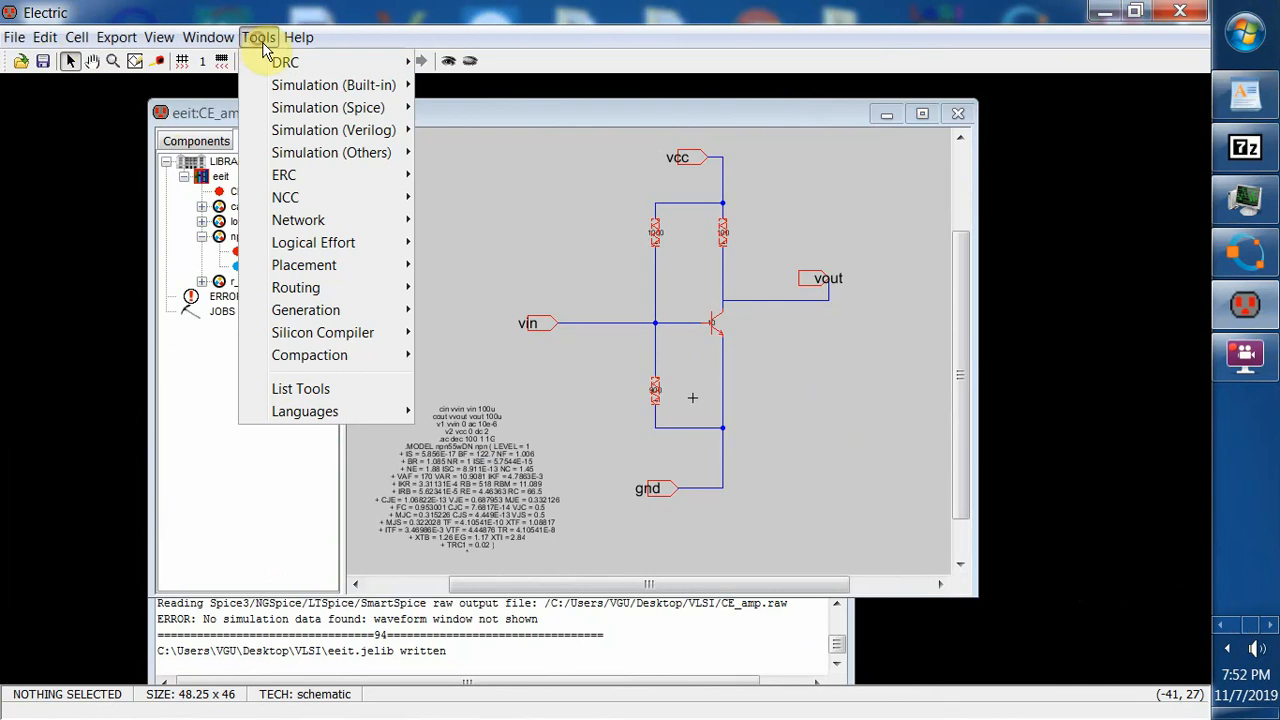
mouse_move(285, 62)
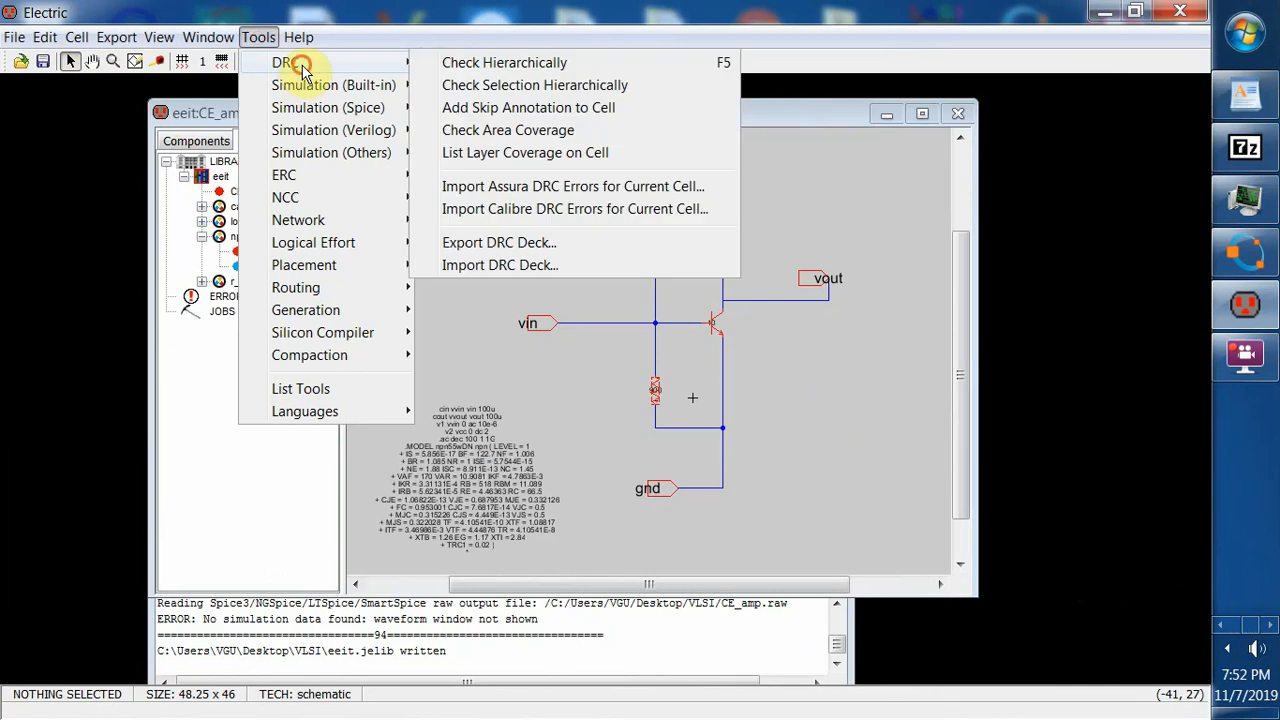
left_click(487, 66)
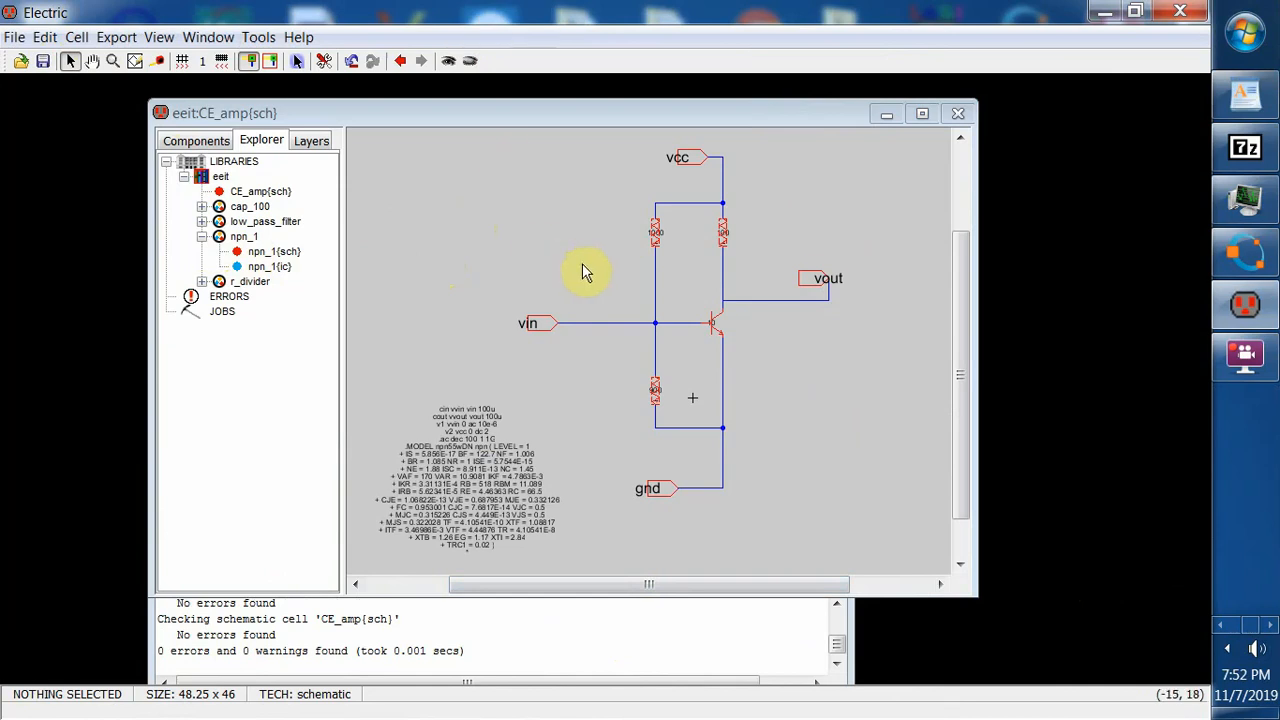
- Create a new cell named npn_1 with the layout view in the eeit library
left_click(270, 266)
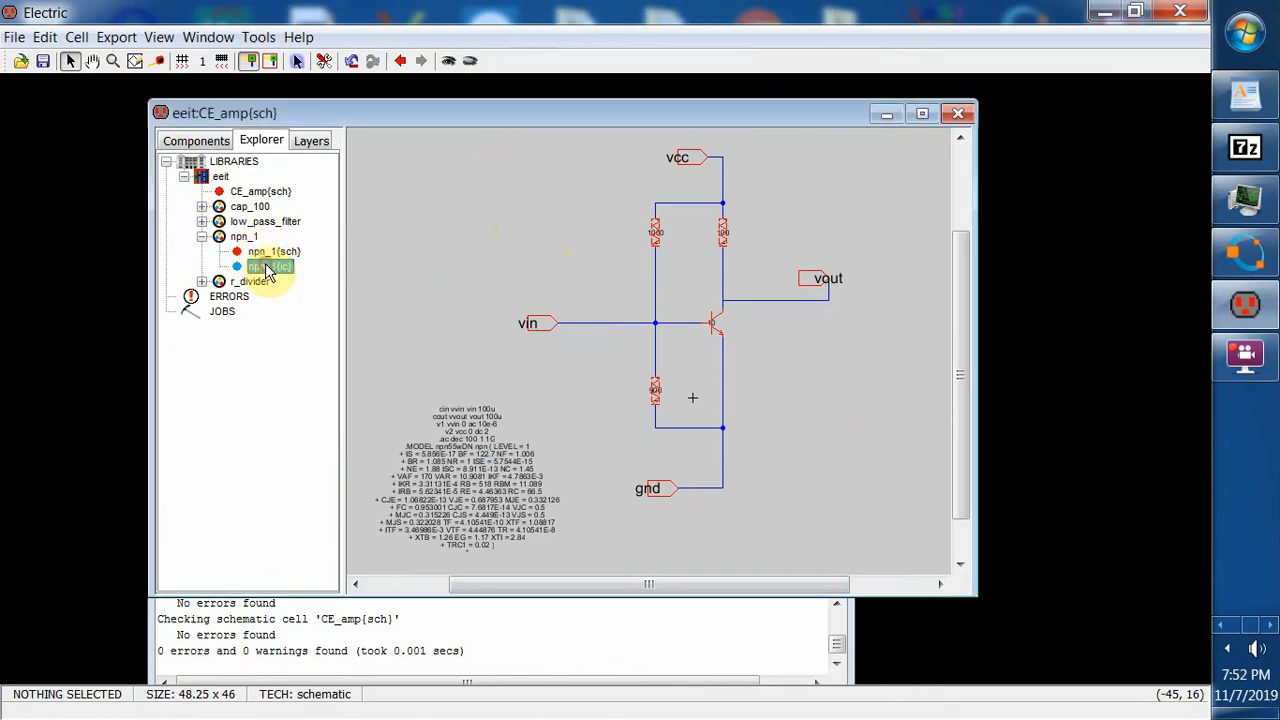
left_click(245, 237)
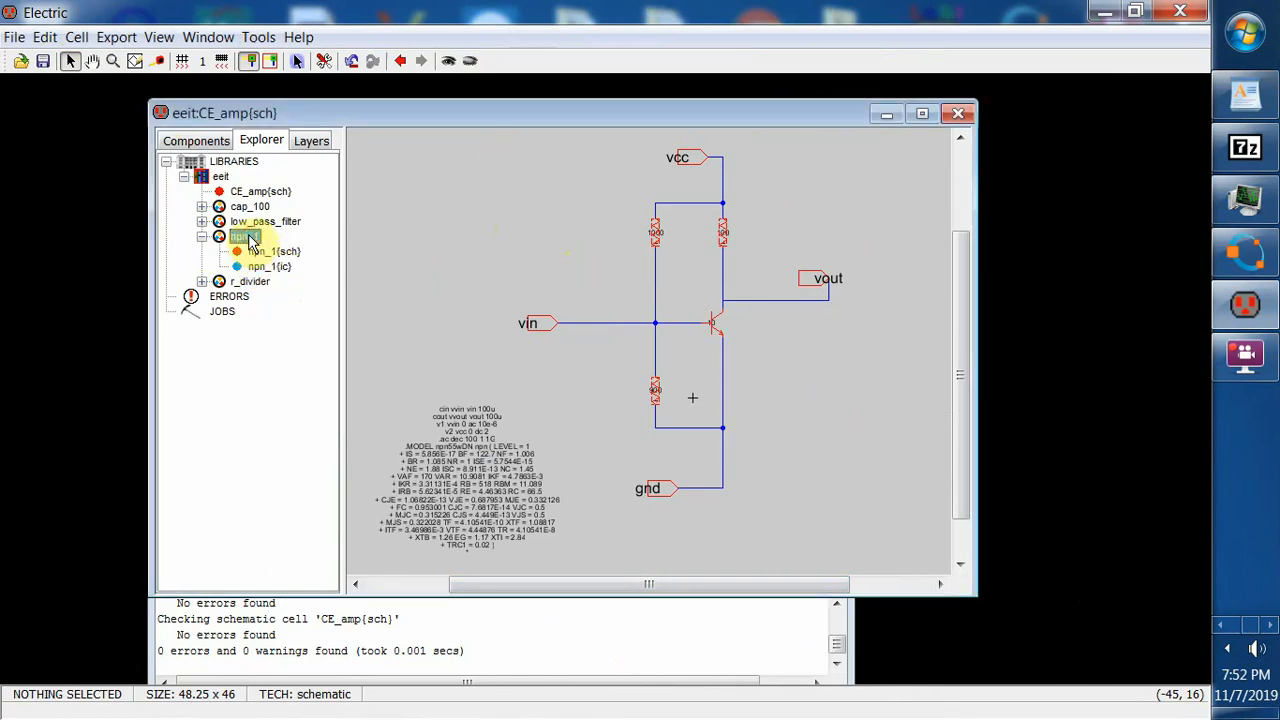
left_click(223, 178)
right_click(225, 180)
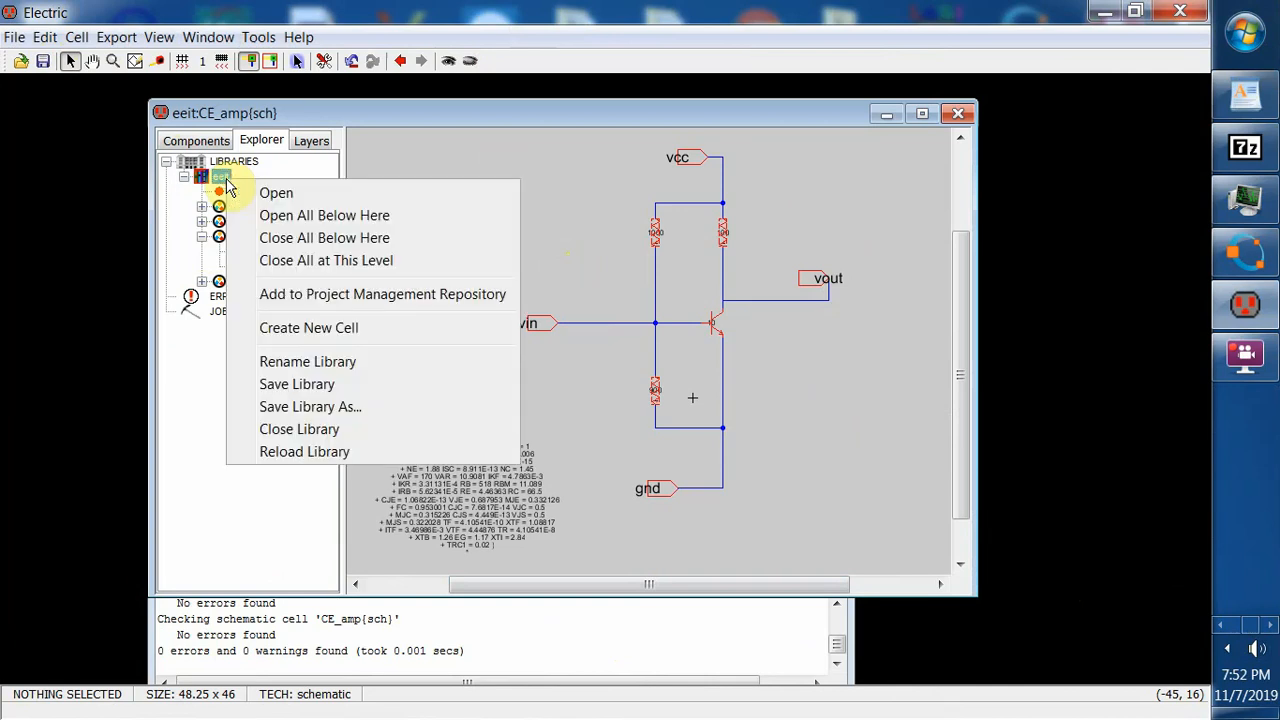
left_click(316, 335)
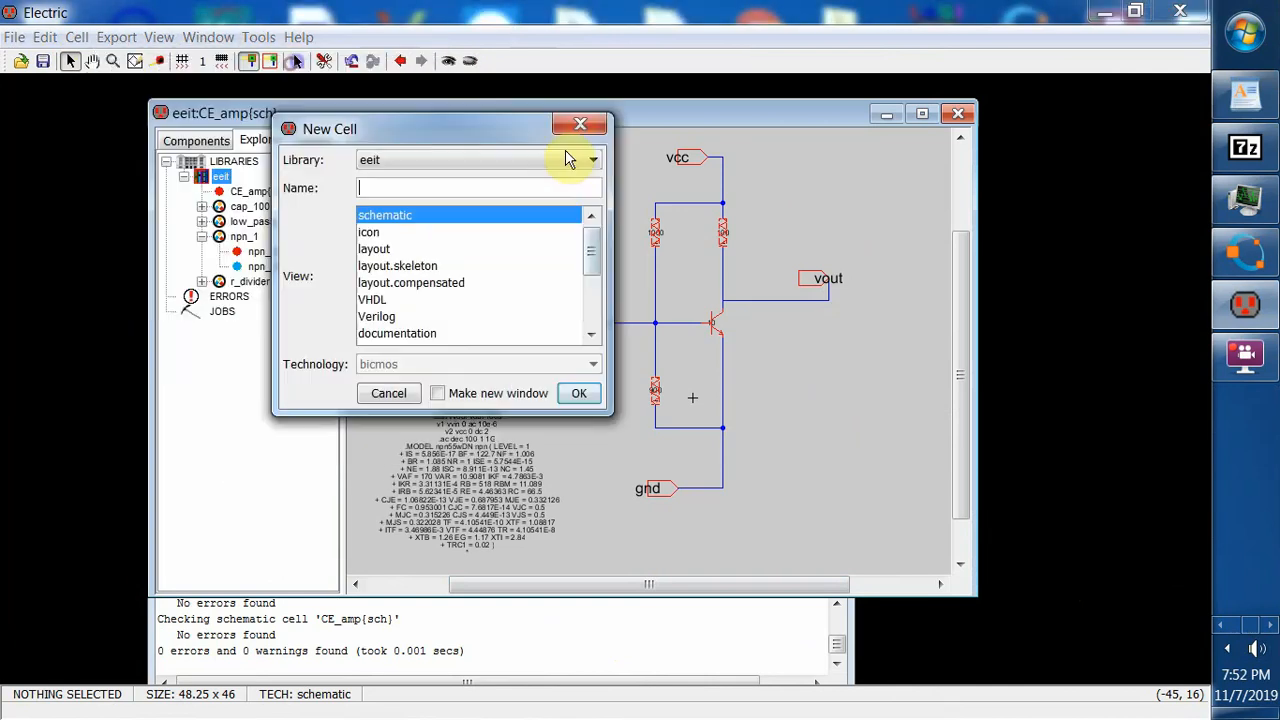
left_click(615, 236)
type("npn_1")
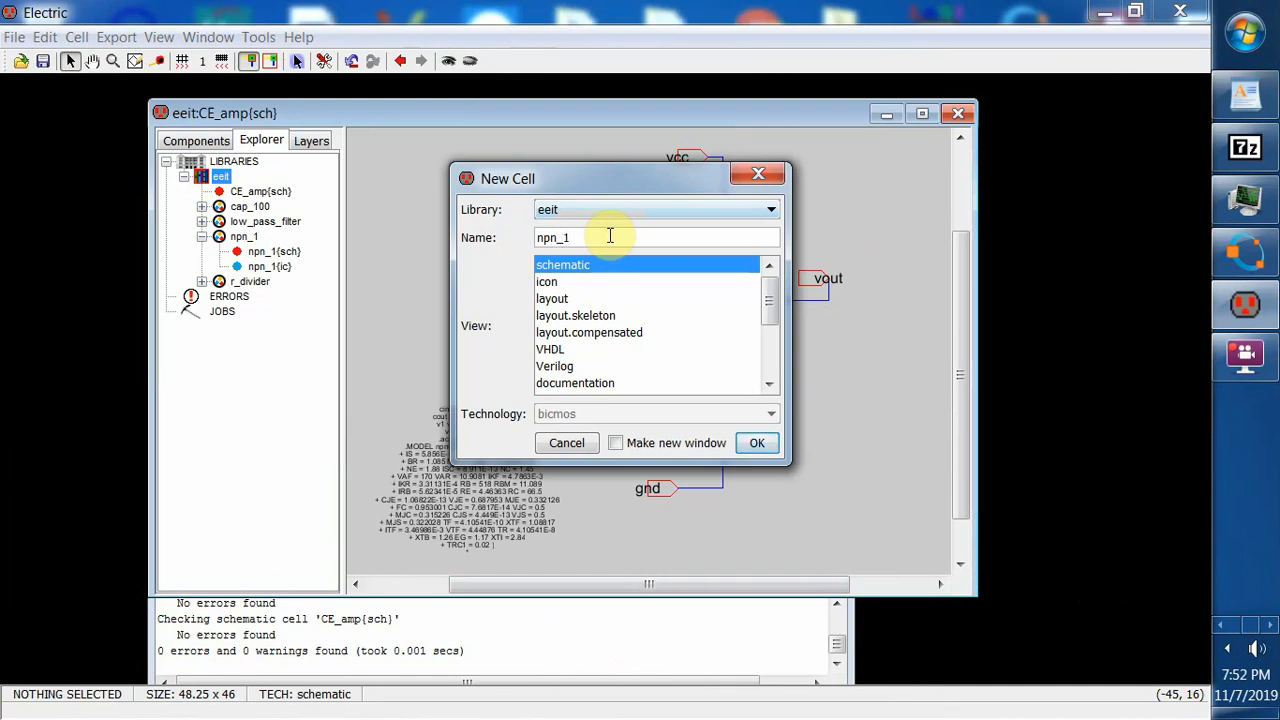
left_click(566, 298)
left_click(756, 443)
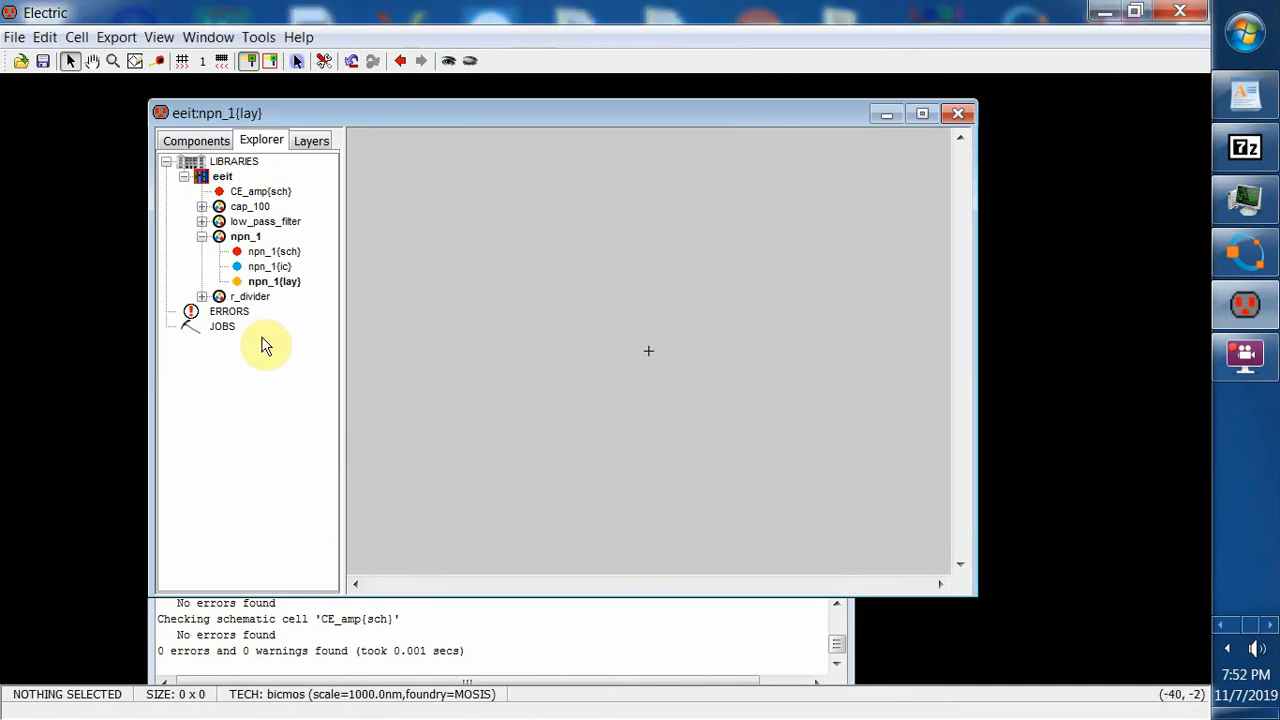
- Switch the component technology for the npn_1 layout to mocmos
left_click(272, 282)
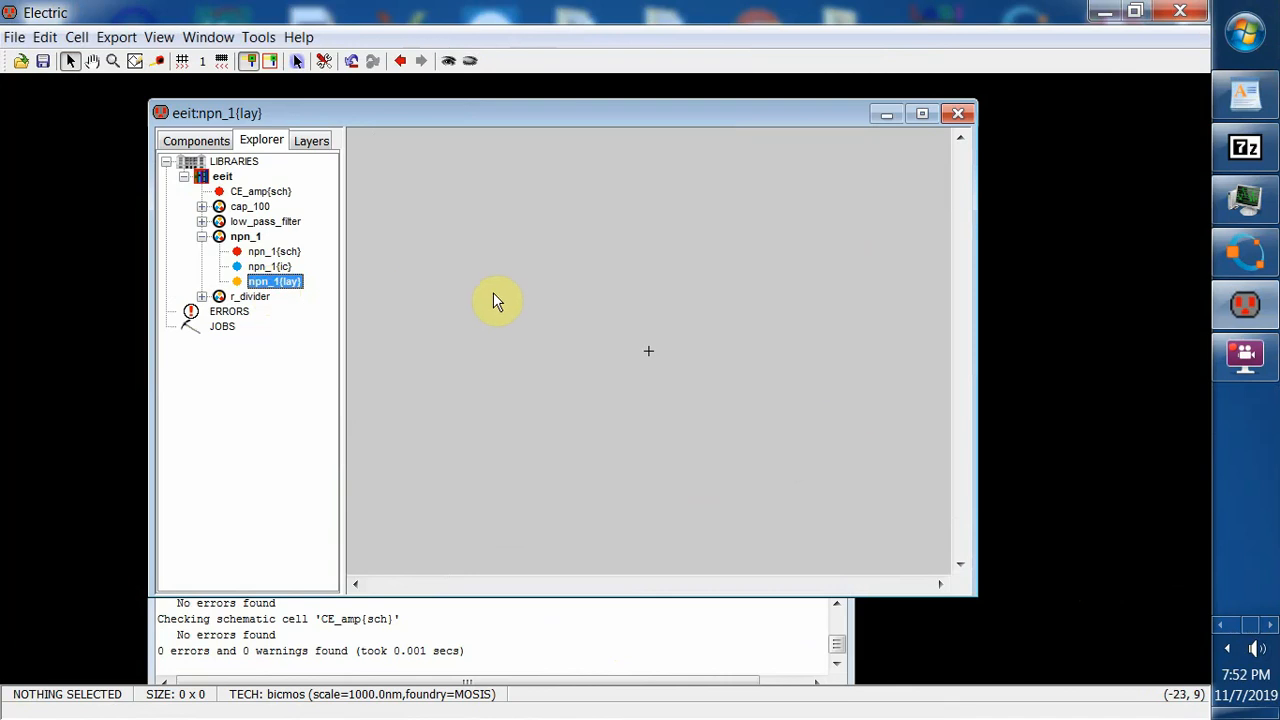
left_click(214, 140)
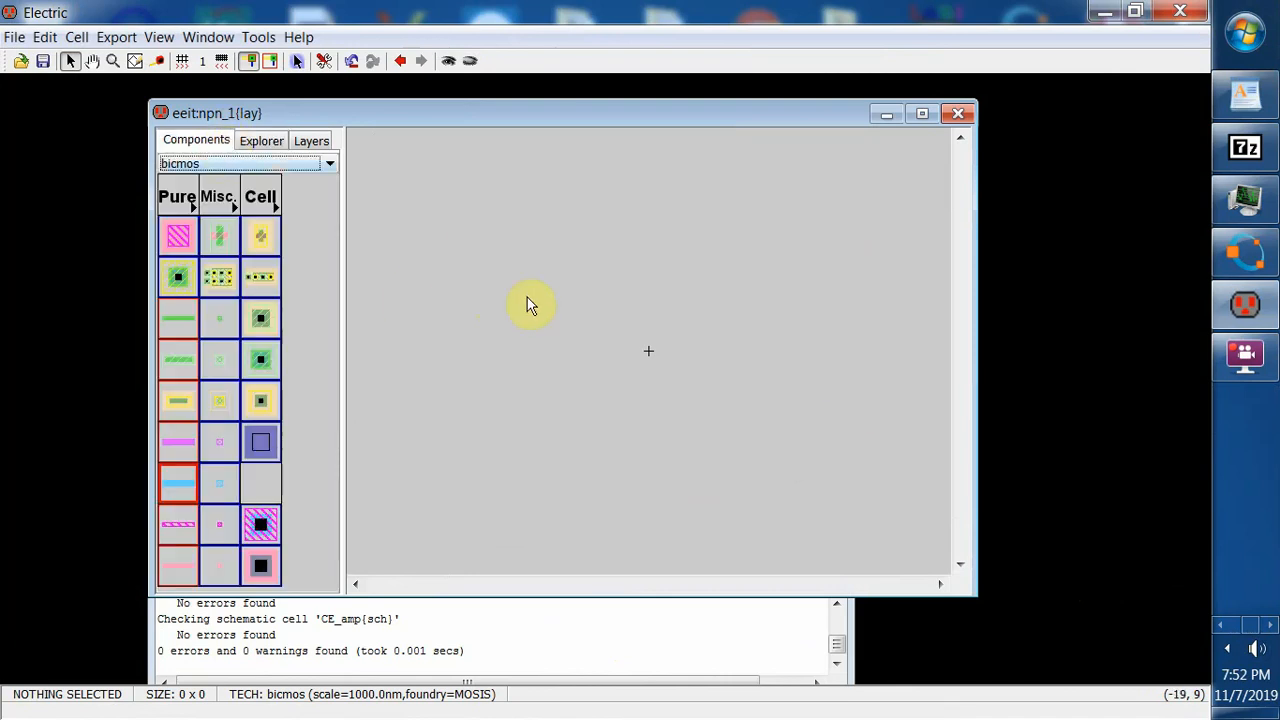
left_click(328, 165)
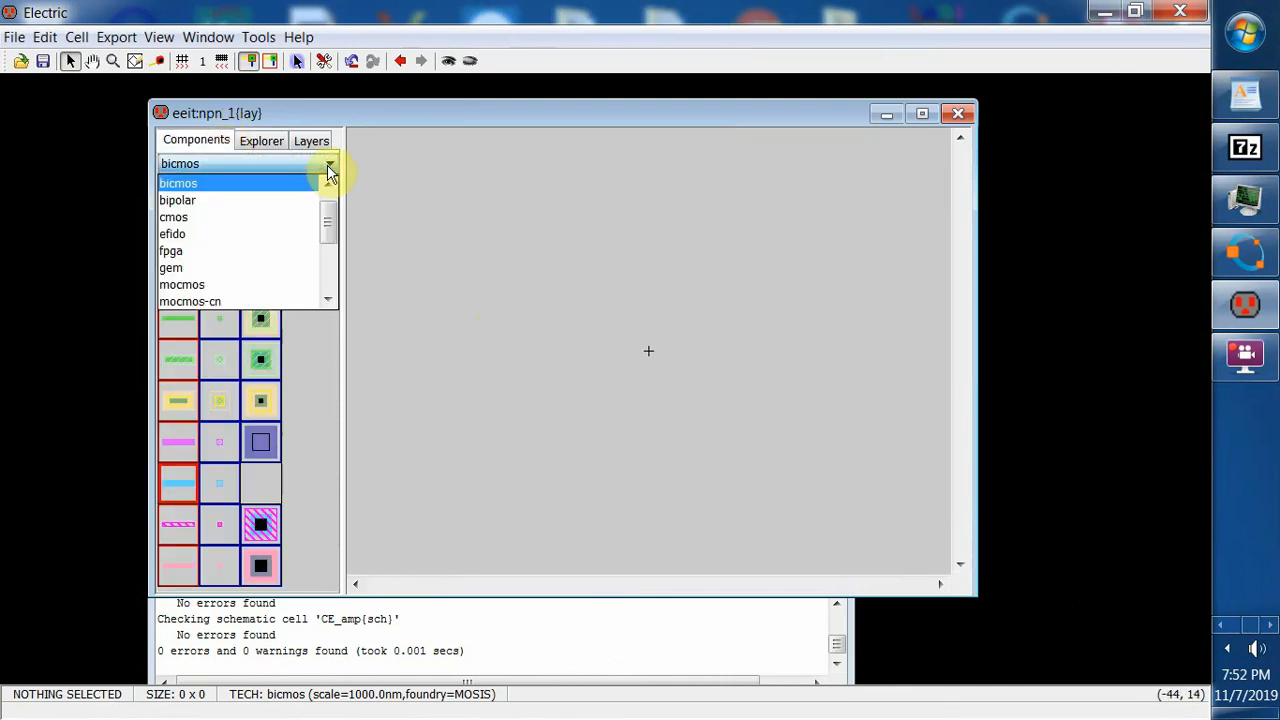
left_click(274, 287)
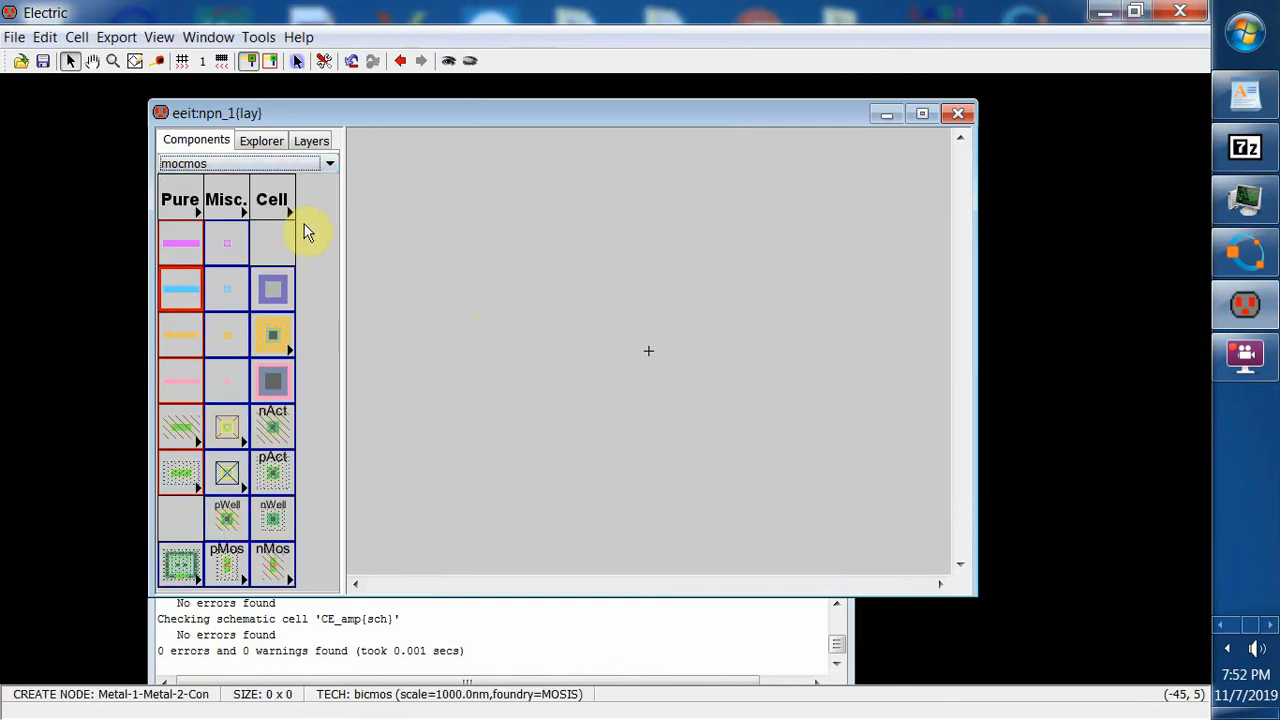
- Place an NPN-Transistor node near the origin of the npn_1 layout
left_click(188, 568)
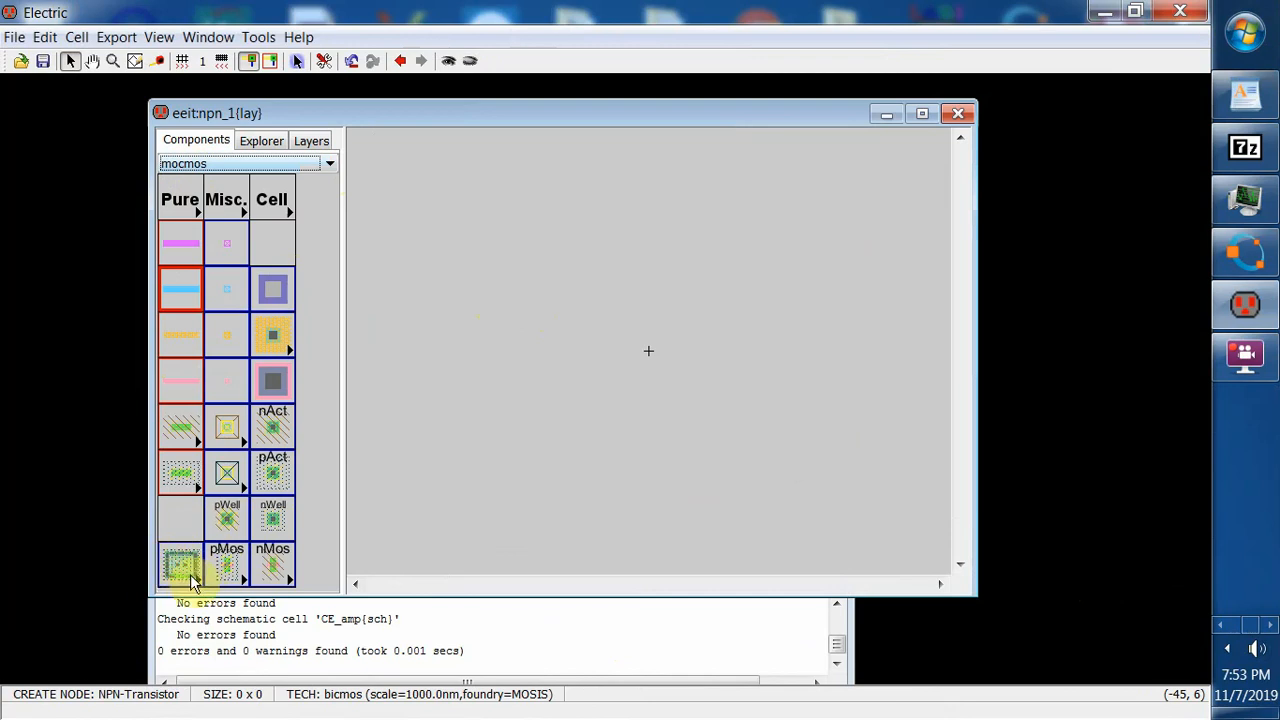
left_click(178, 566)
left_click(184, 566)
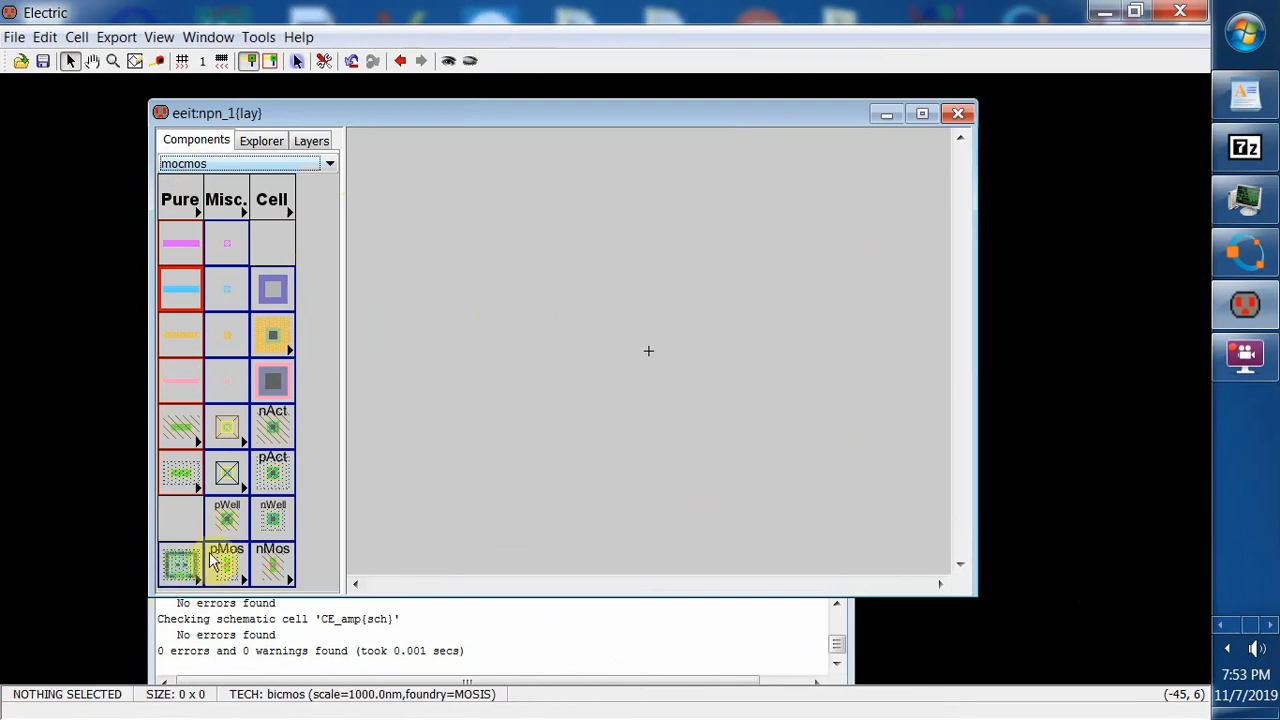
left_click(193, 578)
left_click(199, 585)
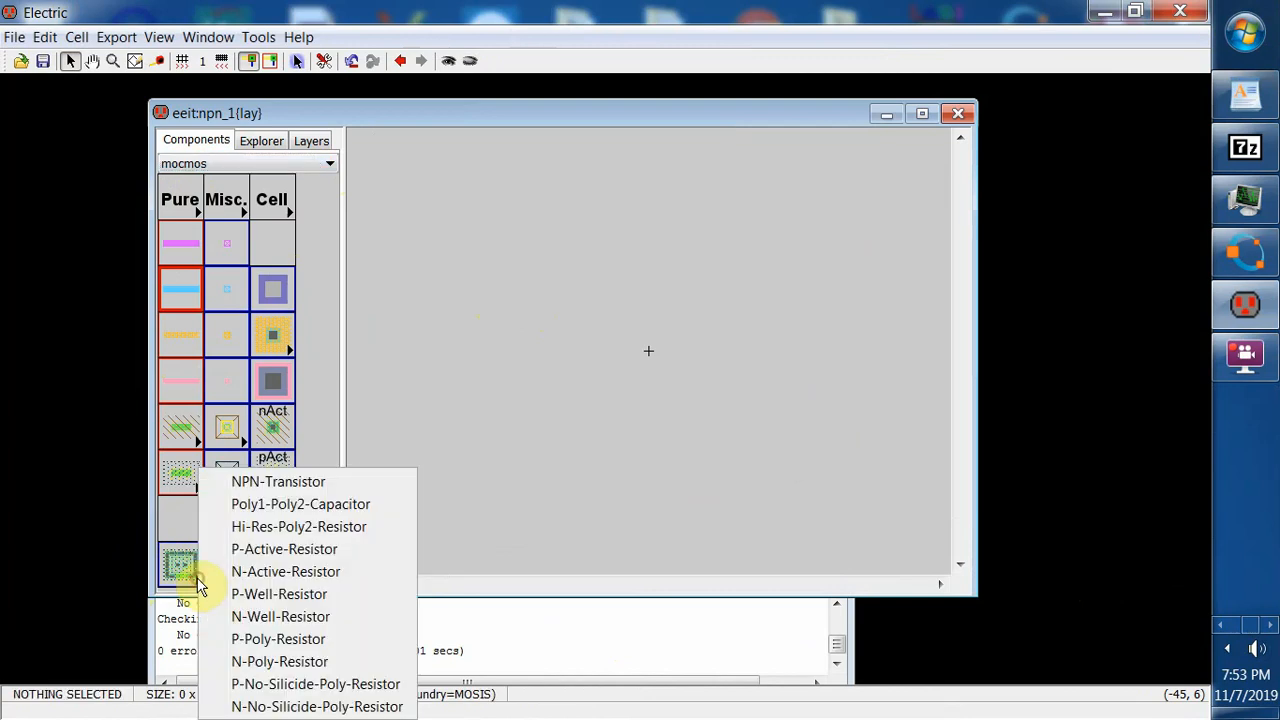
left_click(272, 485)
left_click(633, 318)
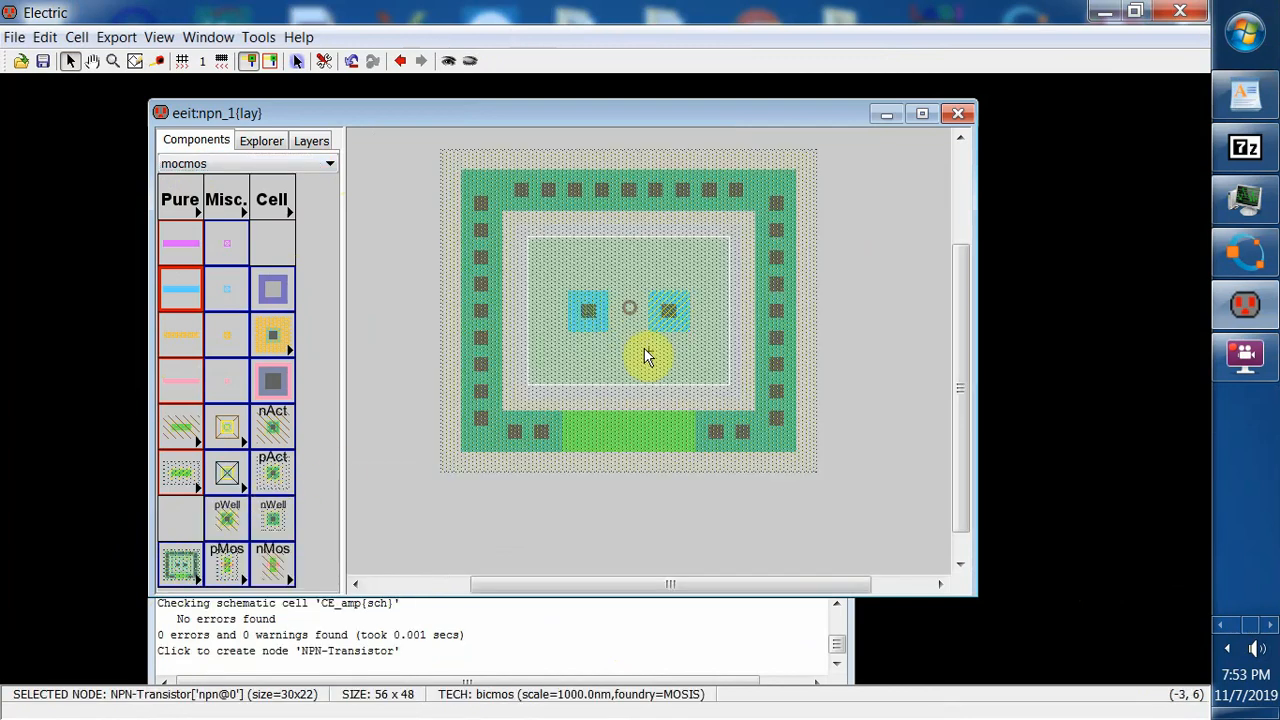
- Draw a vertical Metal-1 arc from the transistor's base contact down past the lower edge of the device
left_click(664, 511)
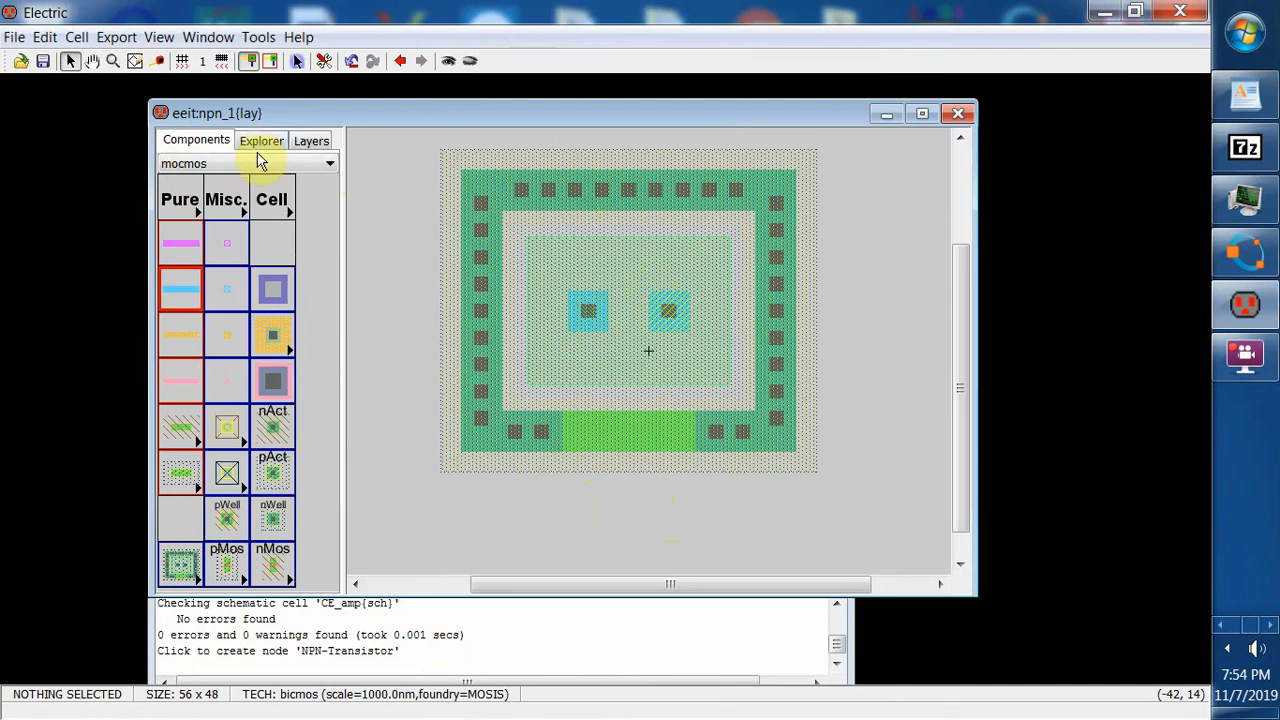
left_click(668, 318)
right_click_drag(667, 311, 668, 528)
left_click(722, 527)
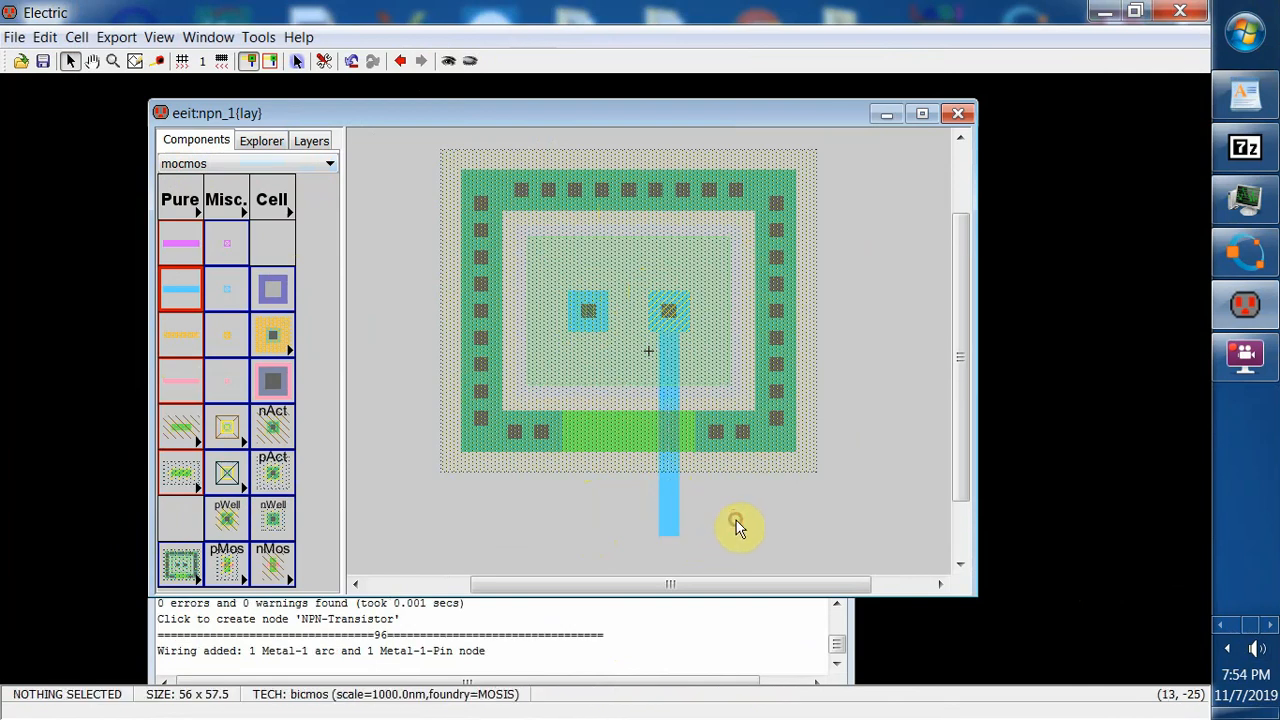
- Create an export named B on the Metal-1 pin at the free end of the base arc
left_click(667, 530)
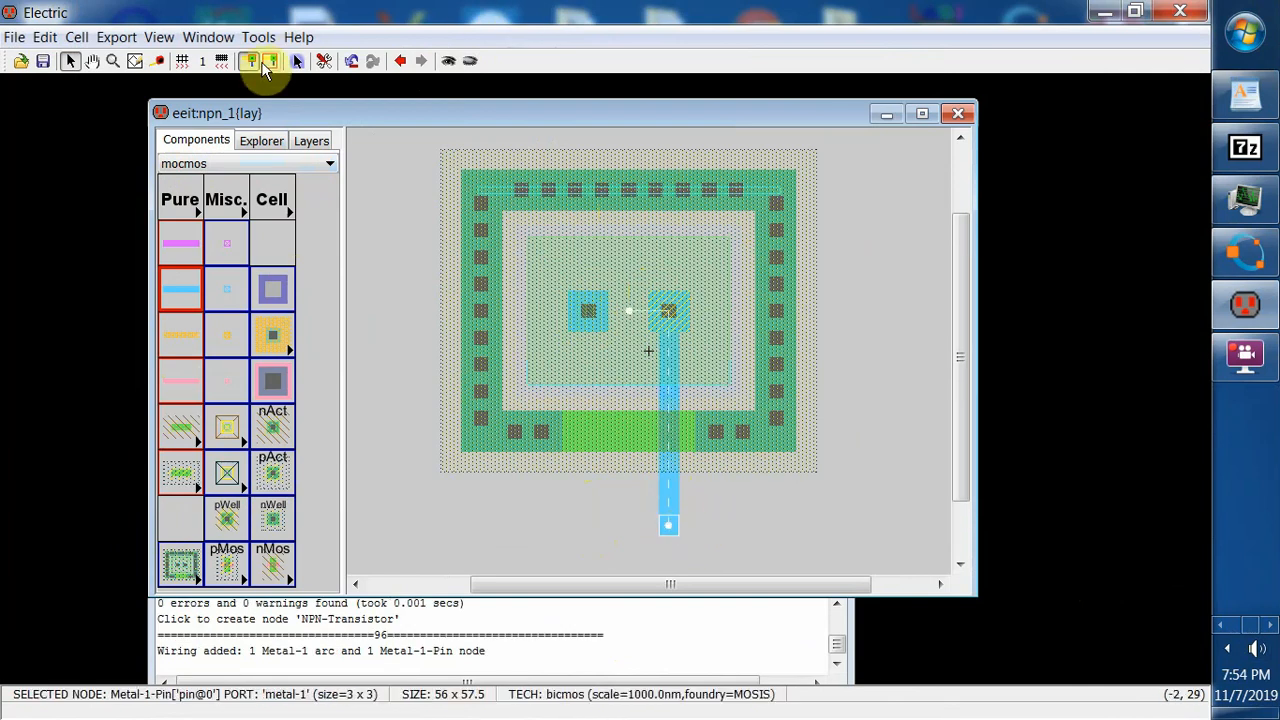
left_click(120, 38)
left_click(145, 64)
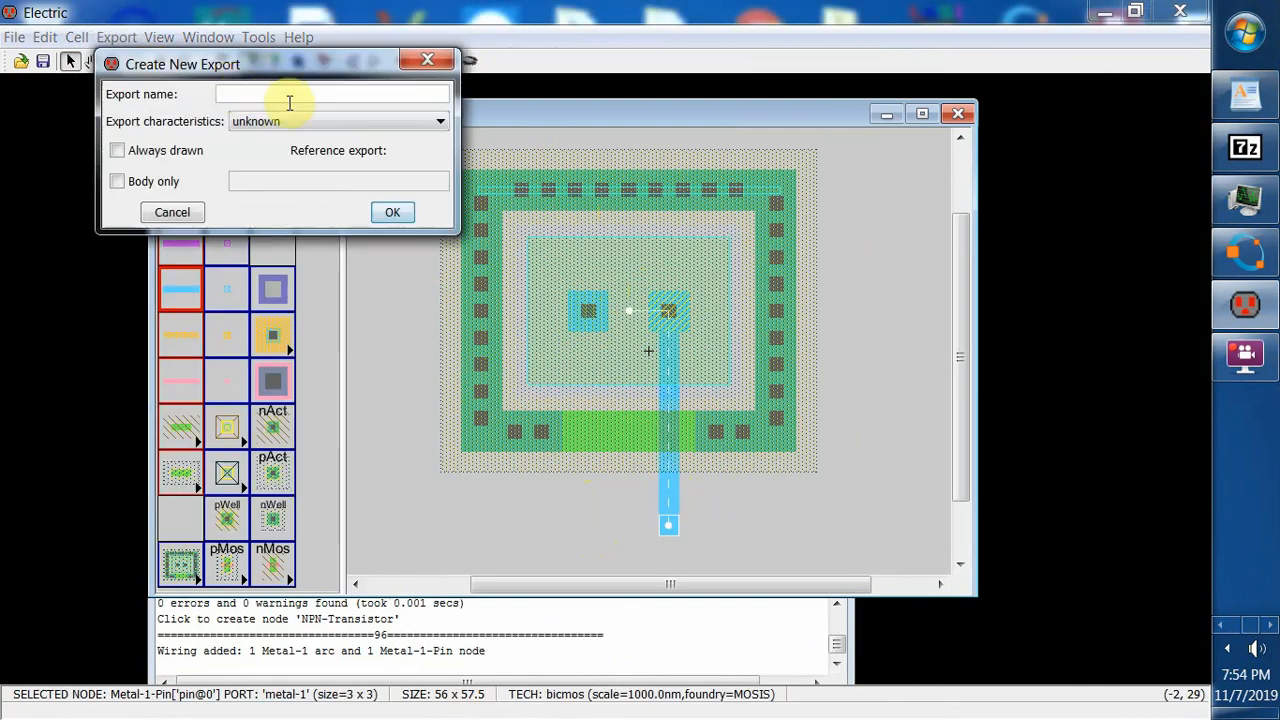
left_click(287, 95)
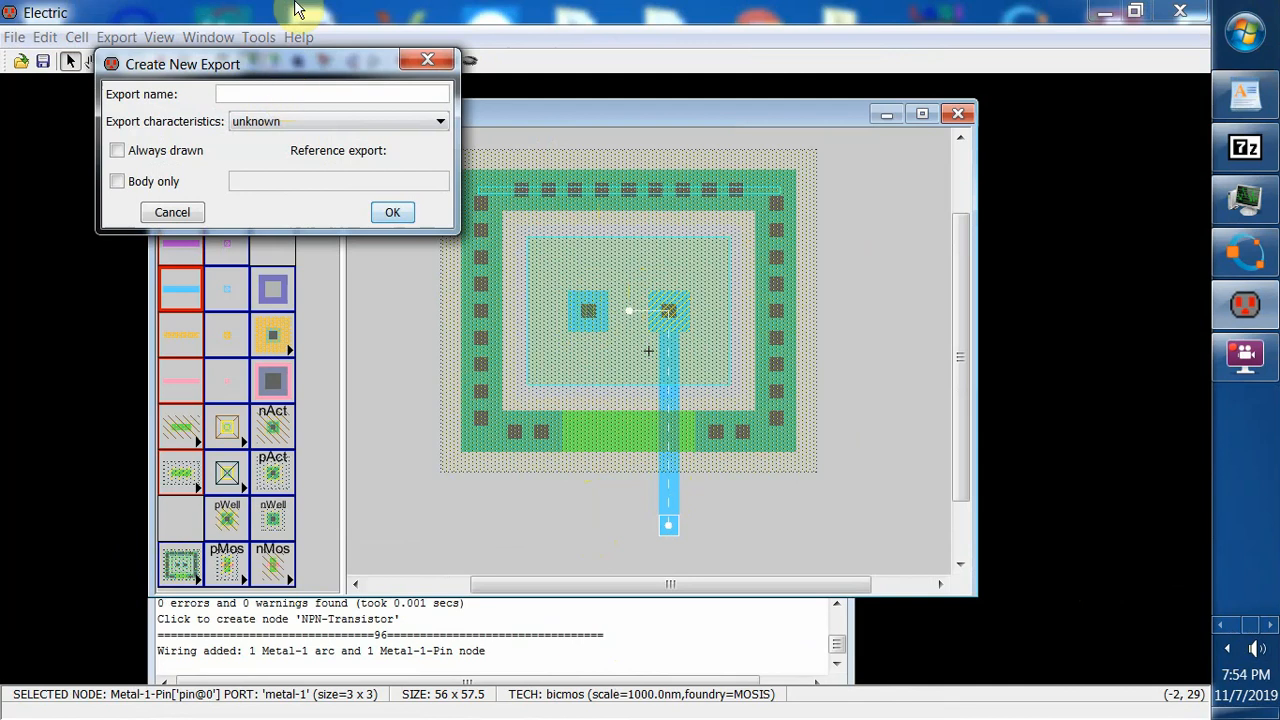
left_click(393, 214)
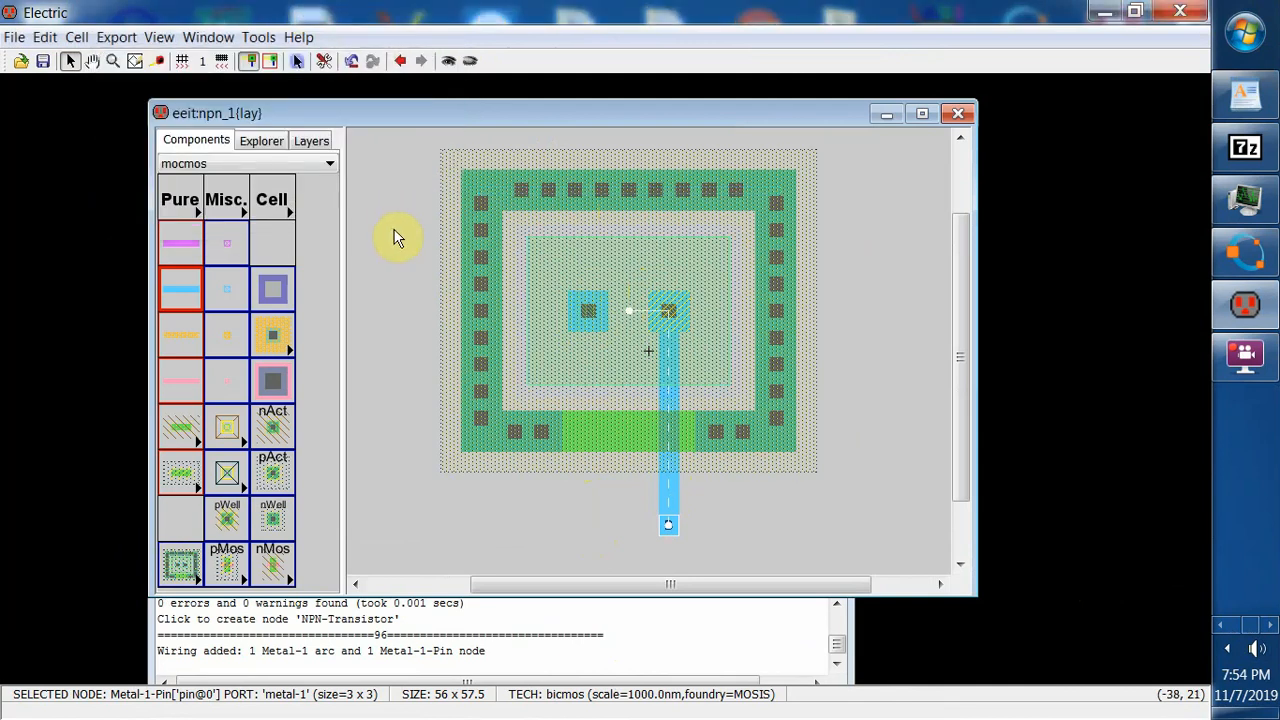
- Draw a vertical Metal-1 arc from the emitter contact downward, ending level with the base arc
left_click(587, 316)
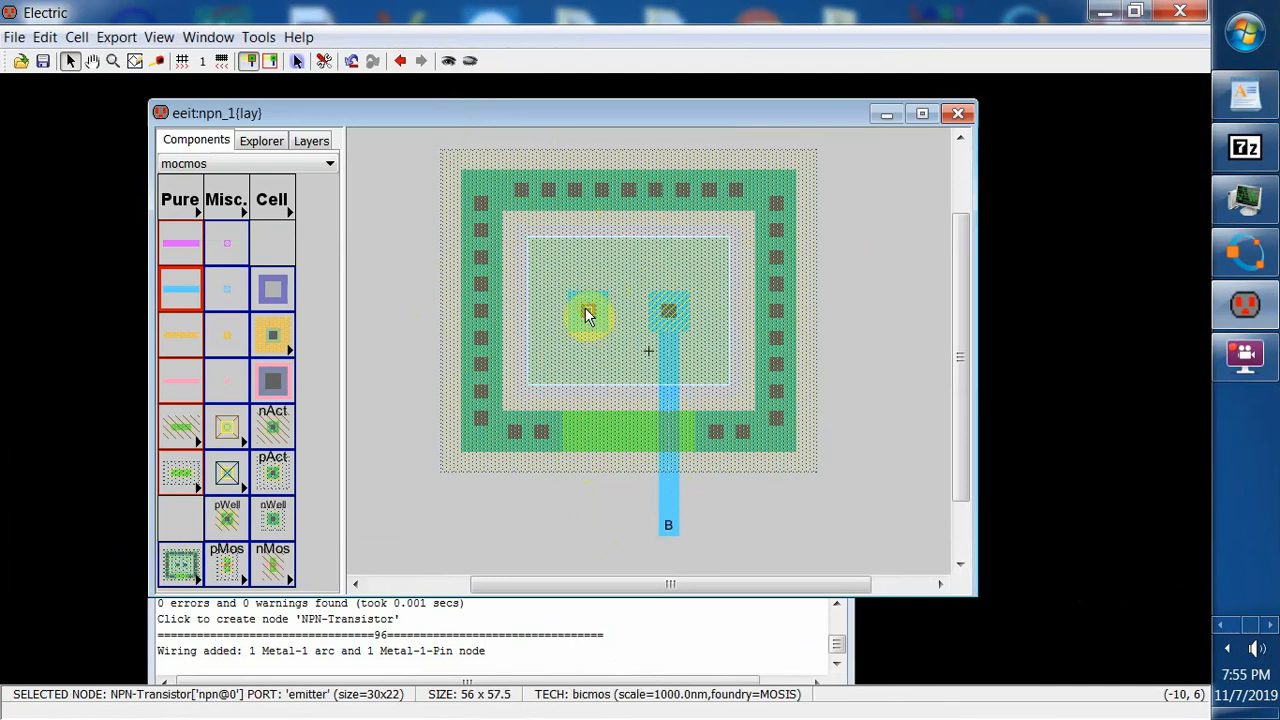
right_click_drag(587, 316, 577, 500)
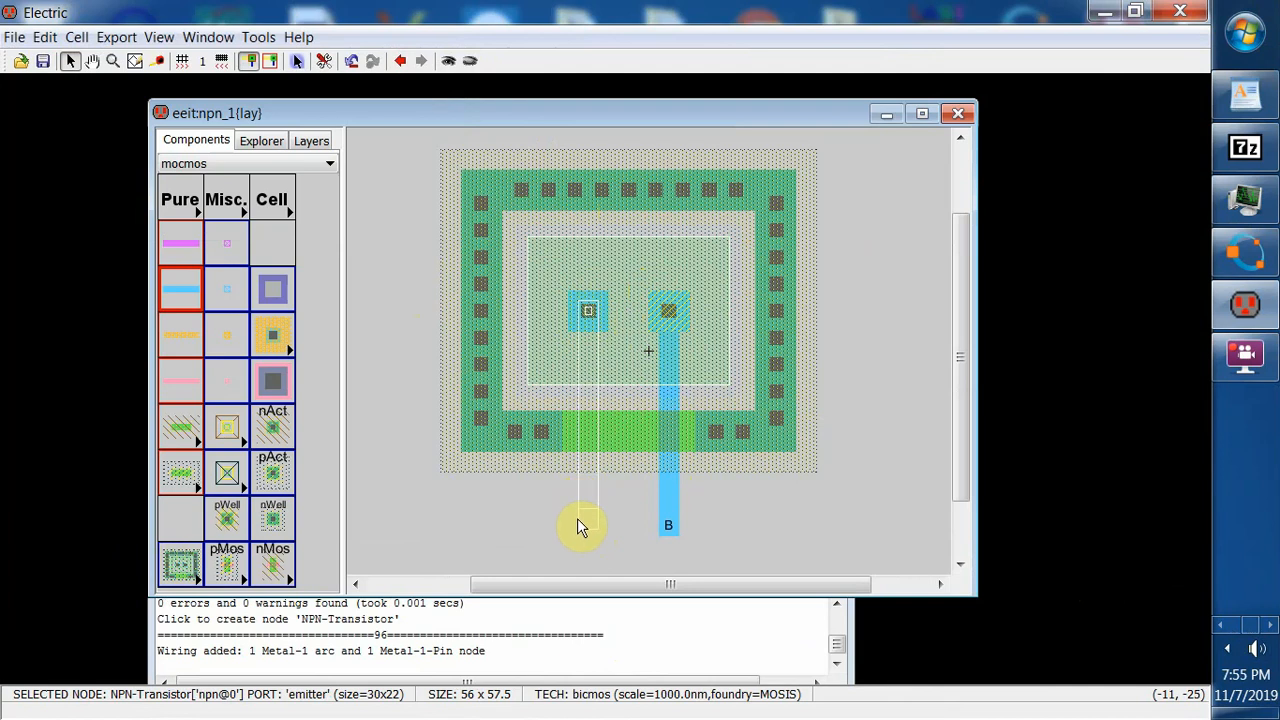
right_click_drag(577, 520, 578, 527)
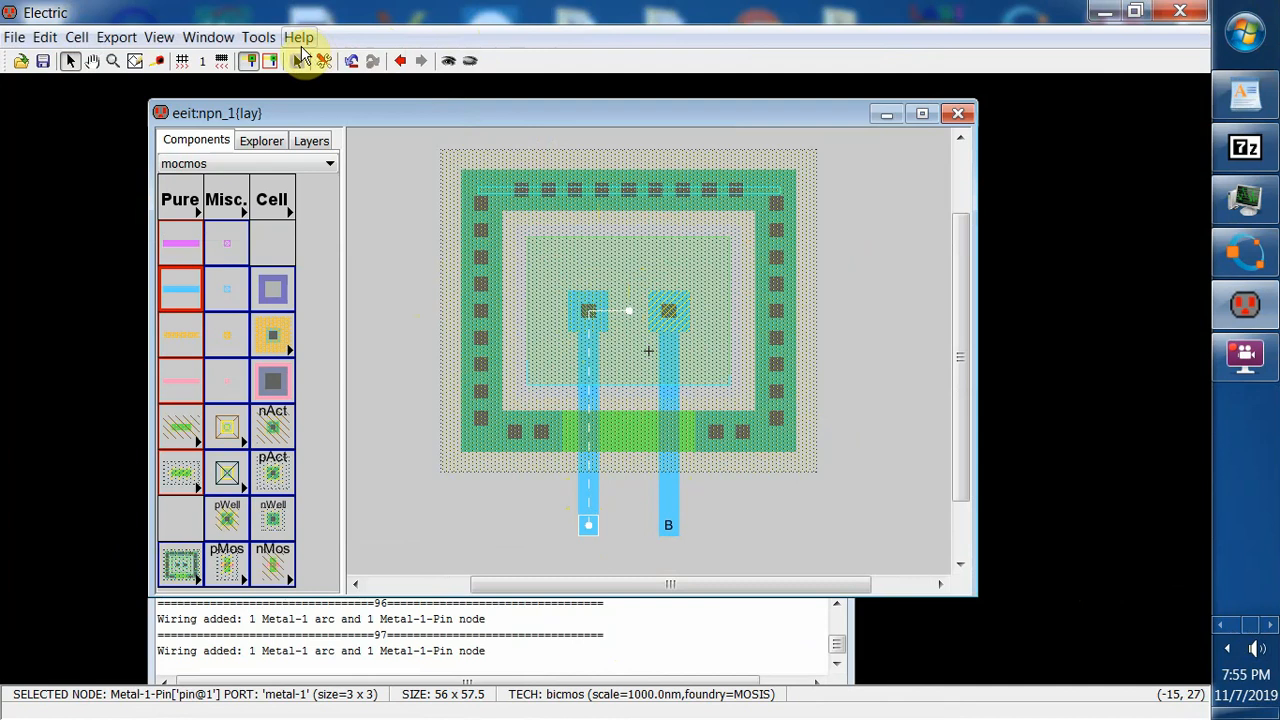
- Create an export named E on the Metal-1 pin at the free end of the emitter arc
left_click(126, 43)
left_click(138, 62)
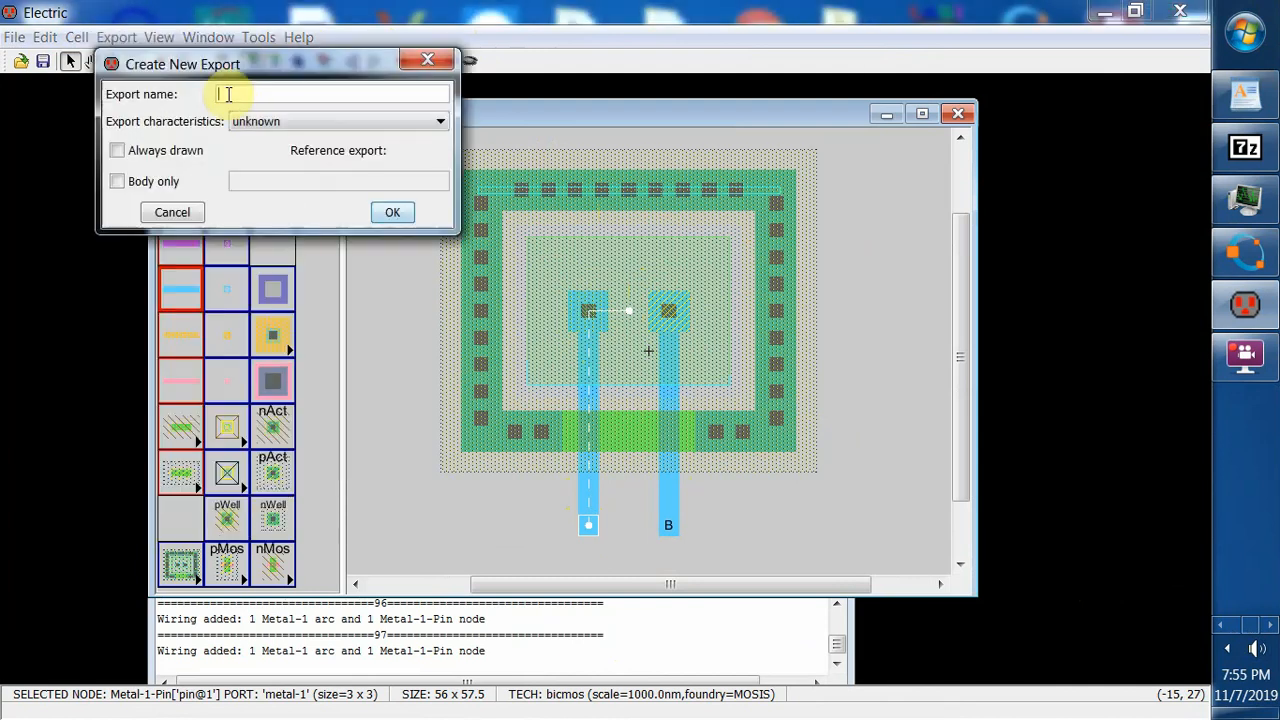
type("E")
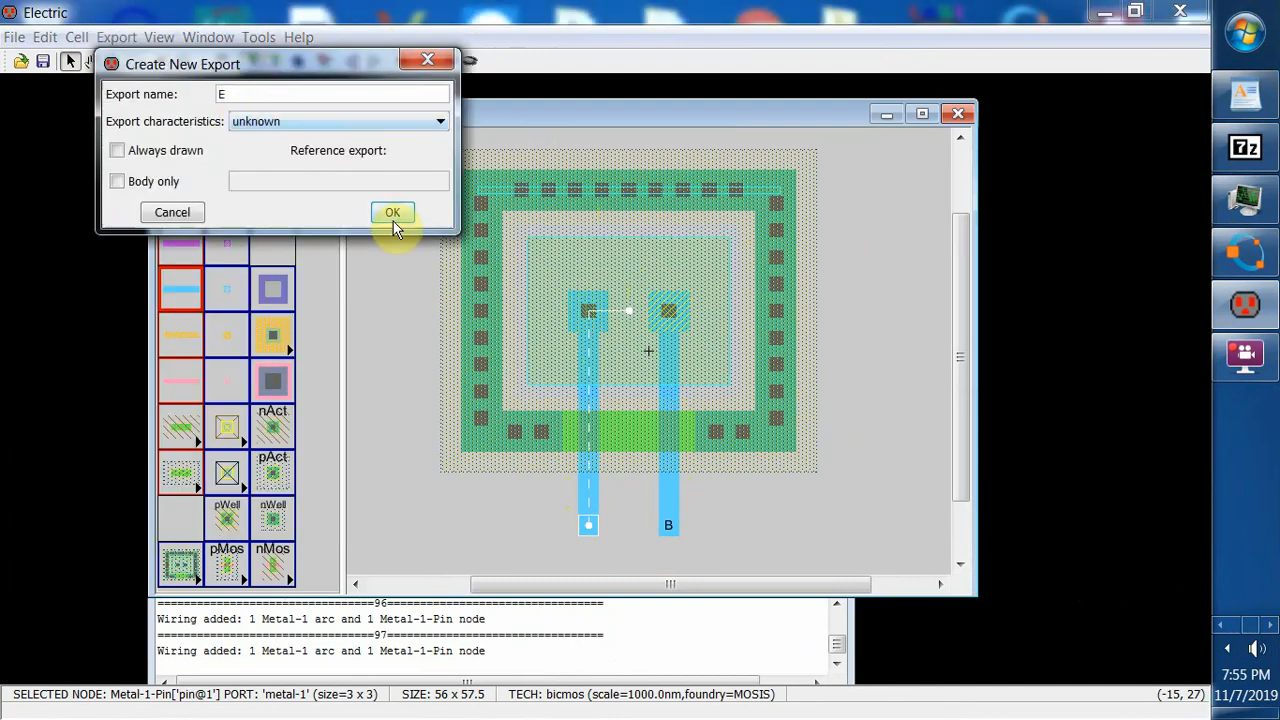
left_click(392, 212)
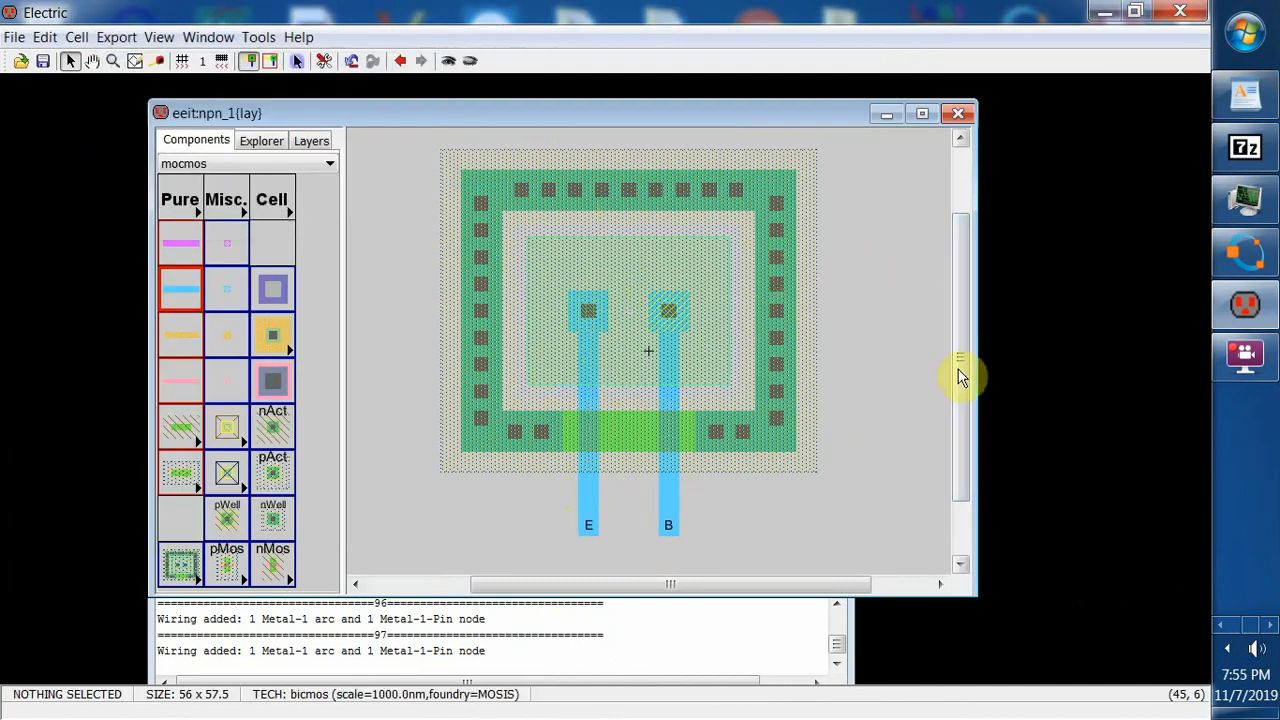
- Draw a vertical Metal-1 arc about 13 units long from the collector ring's upper side to above the transistor
left_click_drag(958, 369, 962, 316)
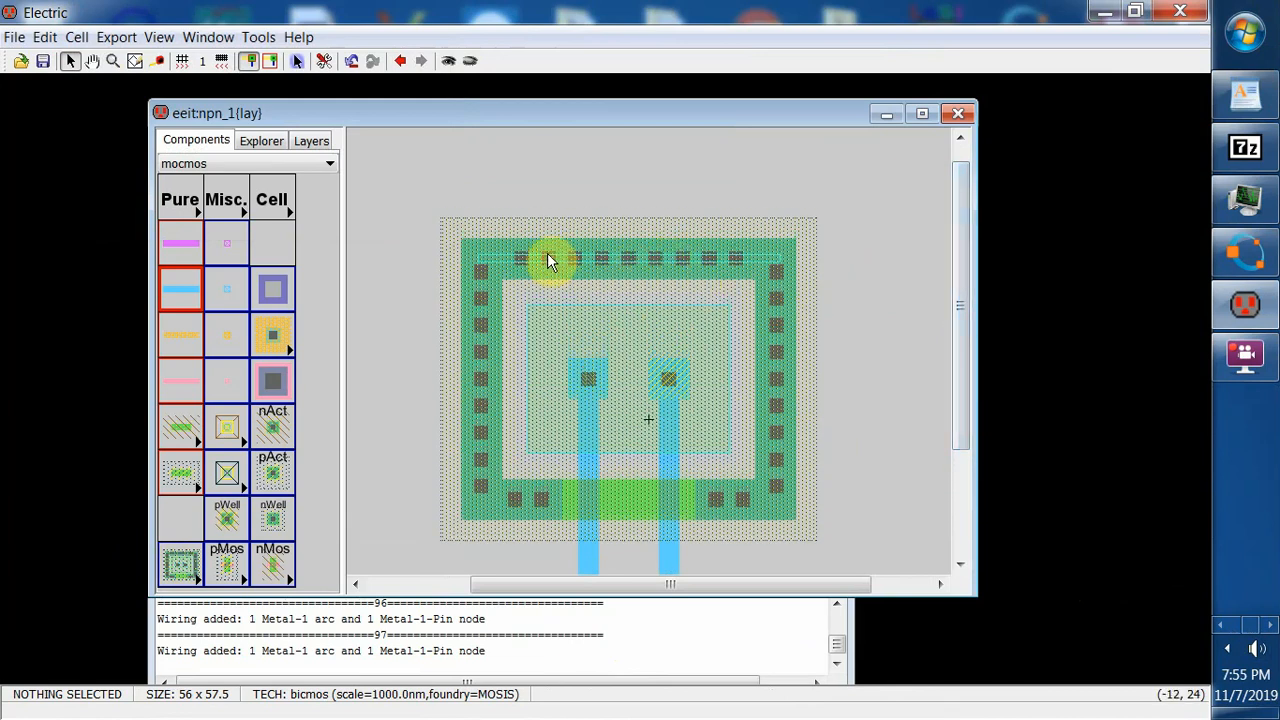
left_click(618, 256)
right_click(618, 256)
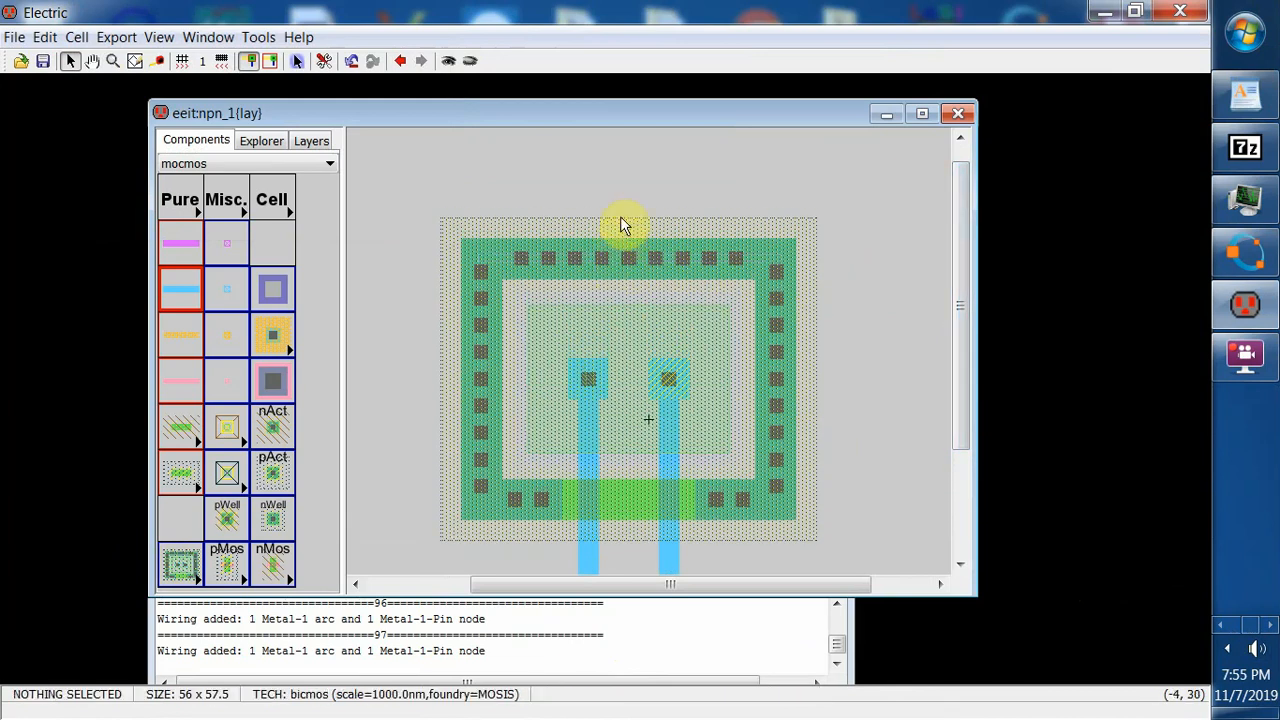
right_click_drag(620, 216, 746, 389)
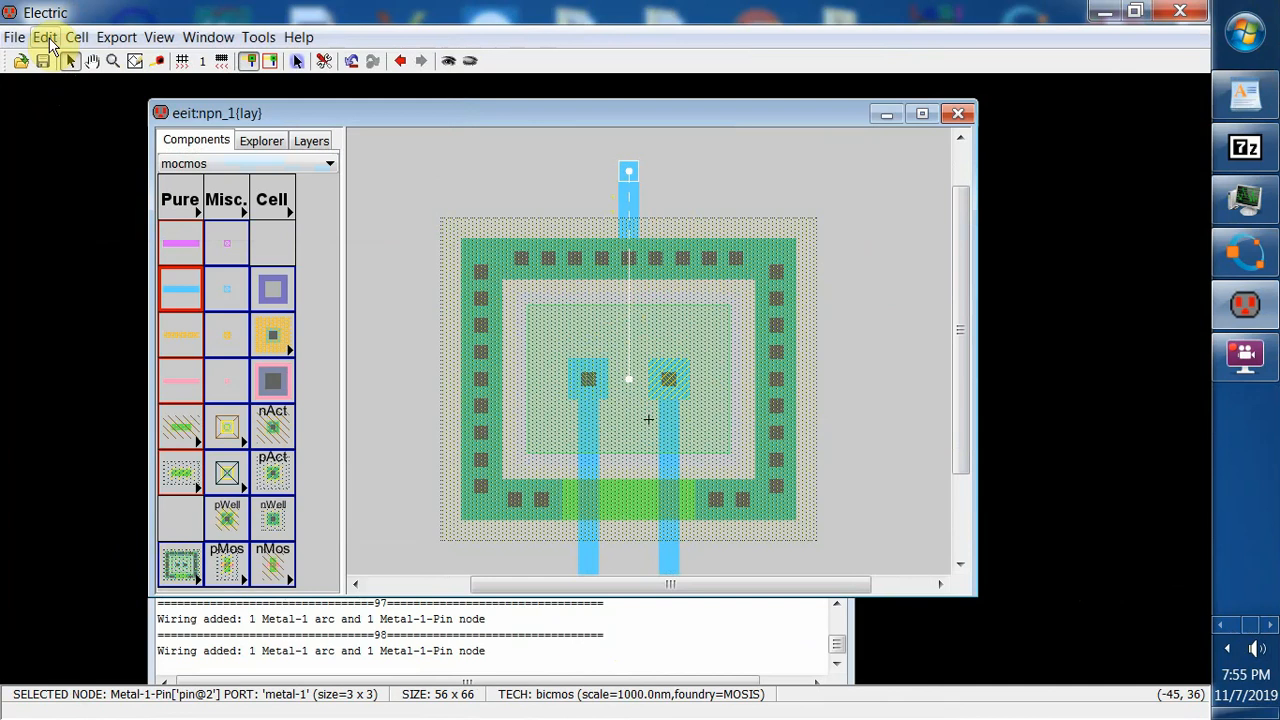
- Create an export named C on the Metal-1 pin at the free end of the collector arc
left_click(120, 37)
left_click(126, 60)
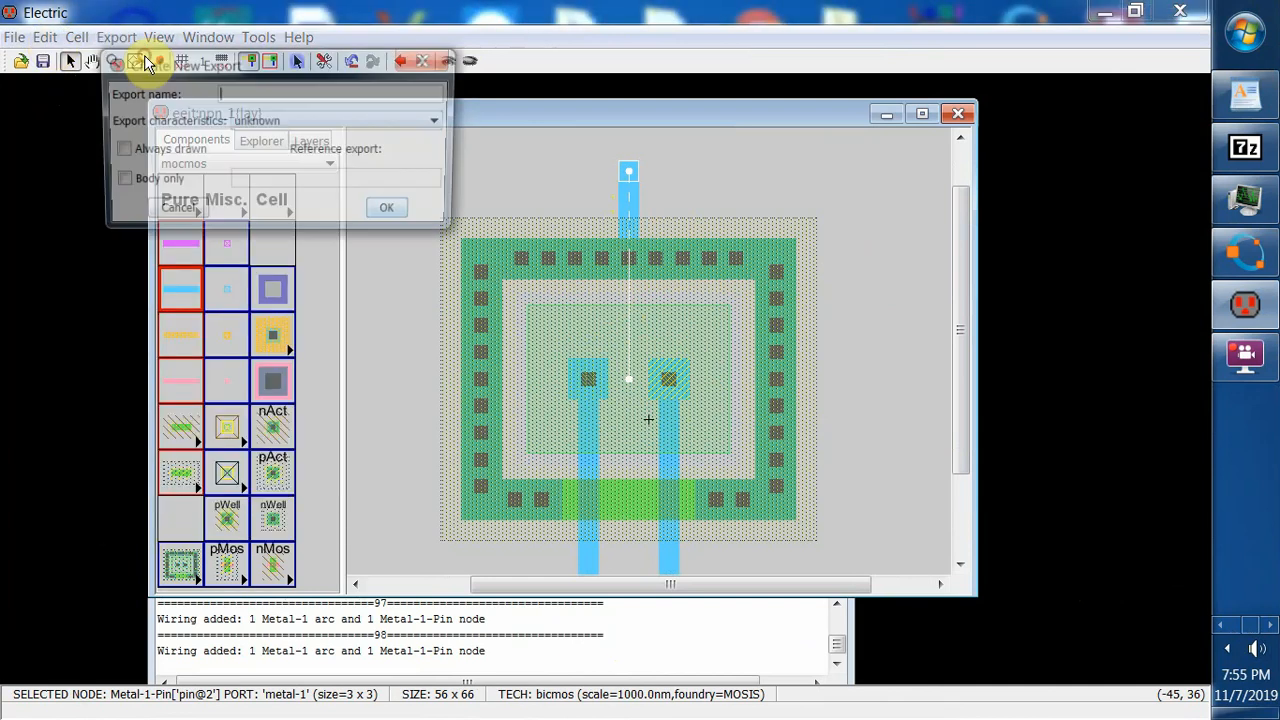
left_click(258, 96)
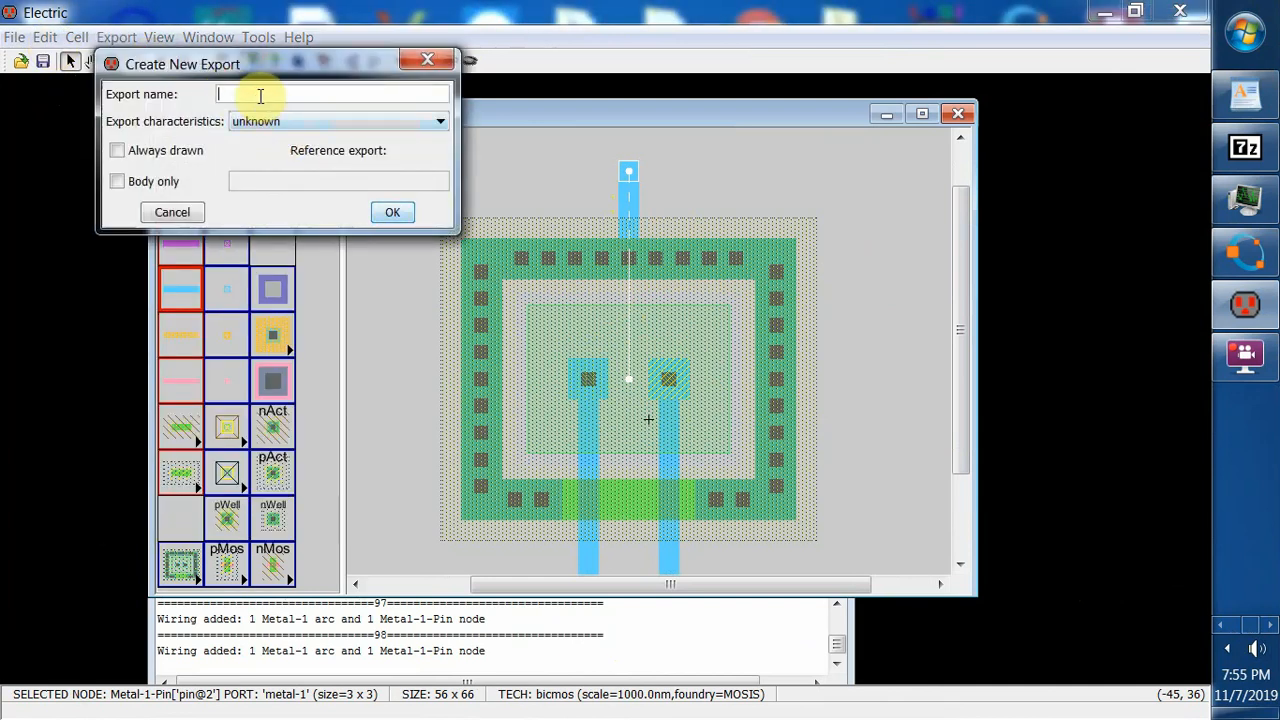
left_click(384, 214)
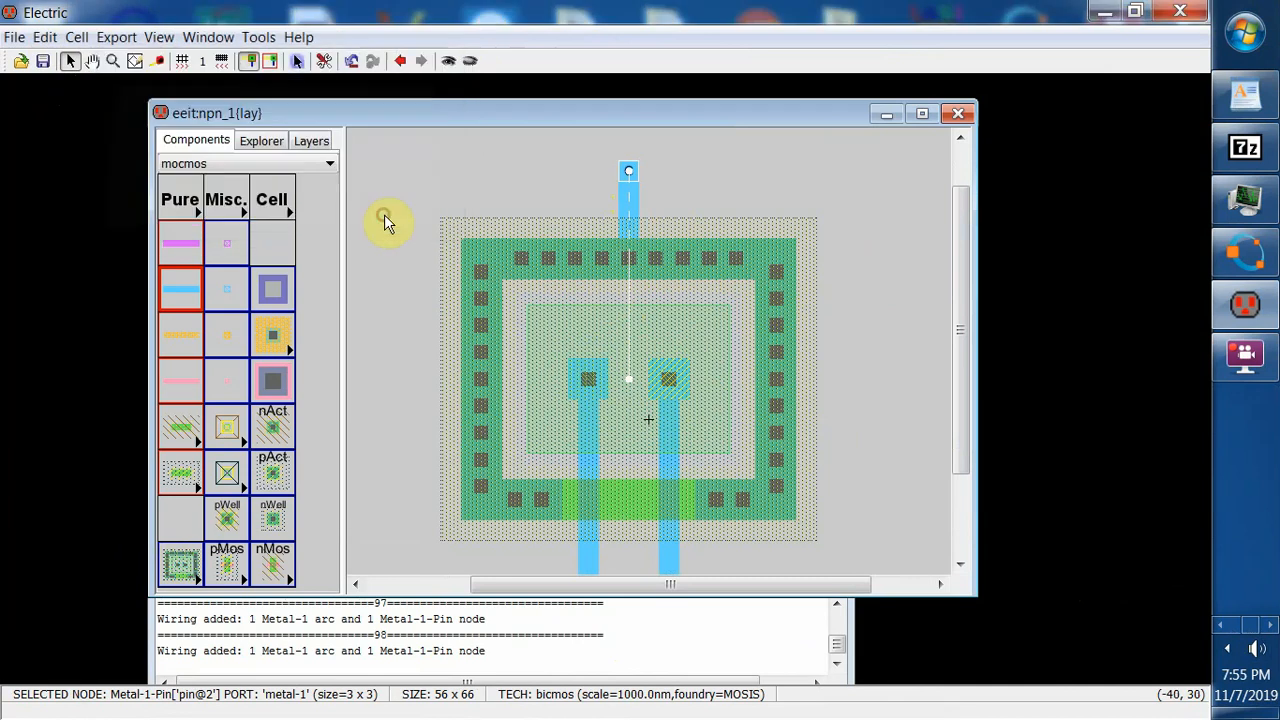
- Set the collector arc's width to 30 and its end extension to Neither end, and save the library
double_click(628, 205)
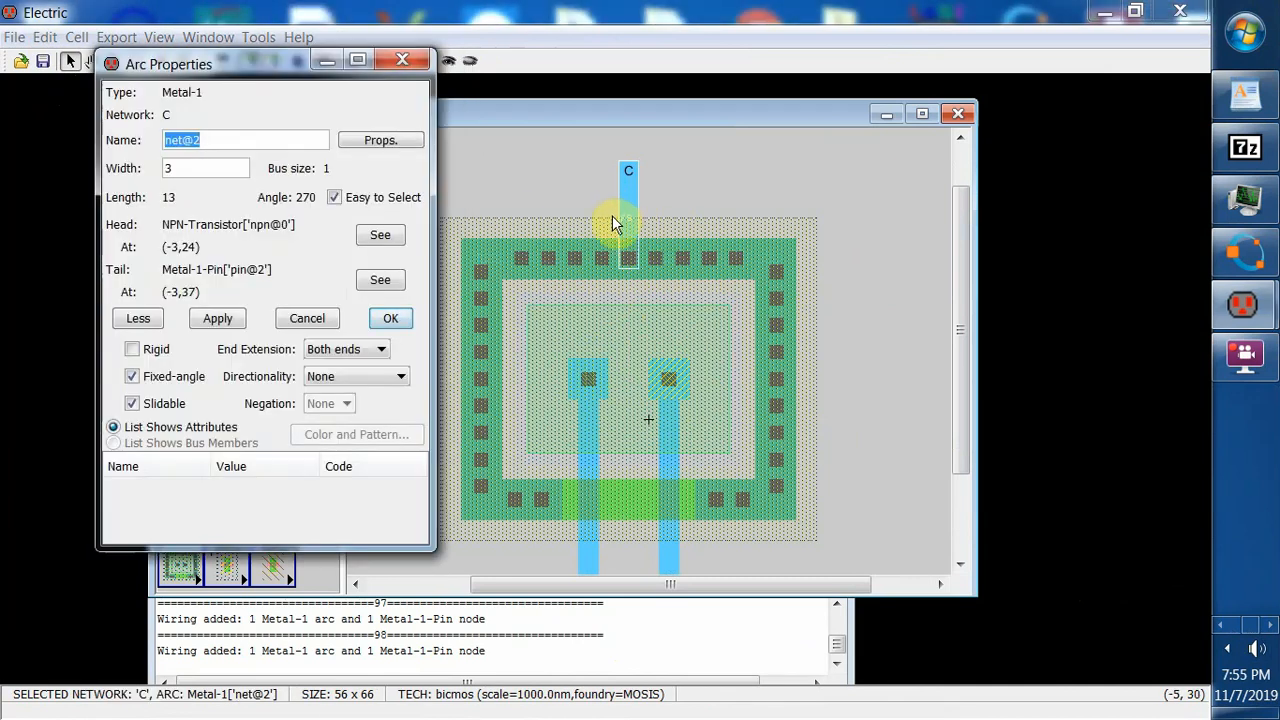
left_click(184, 168)
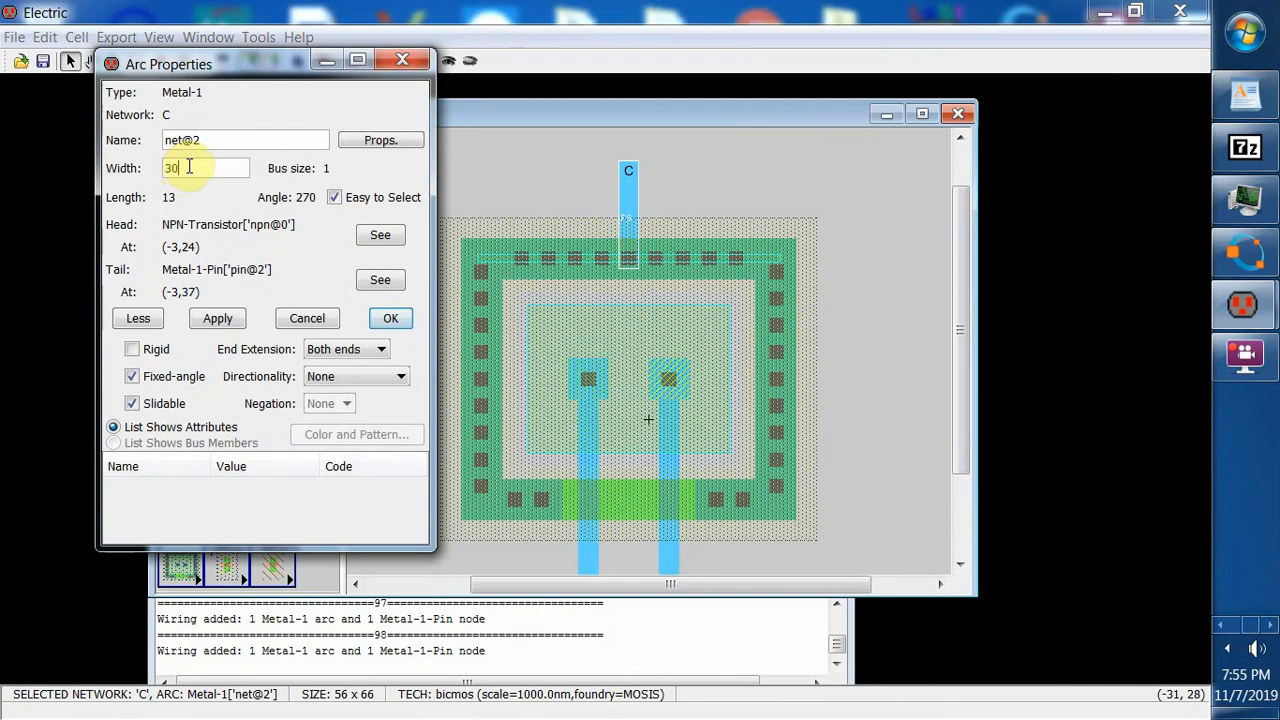
left_click(217, 318)
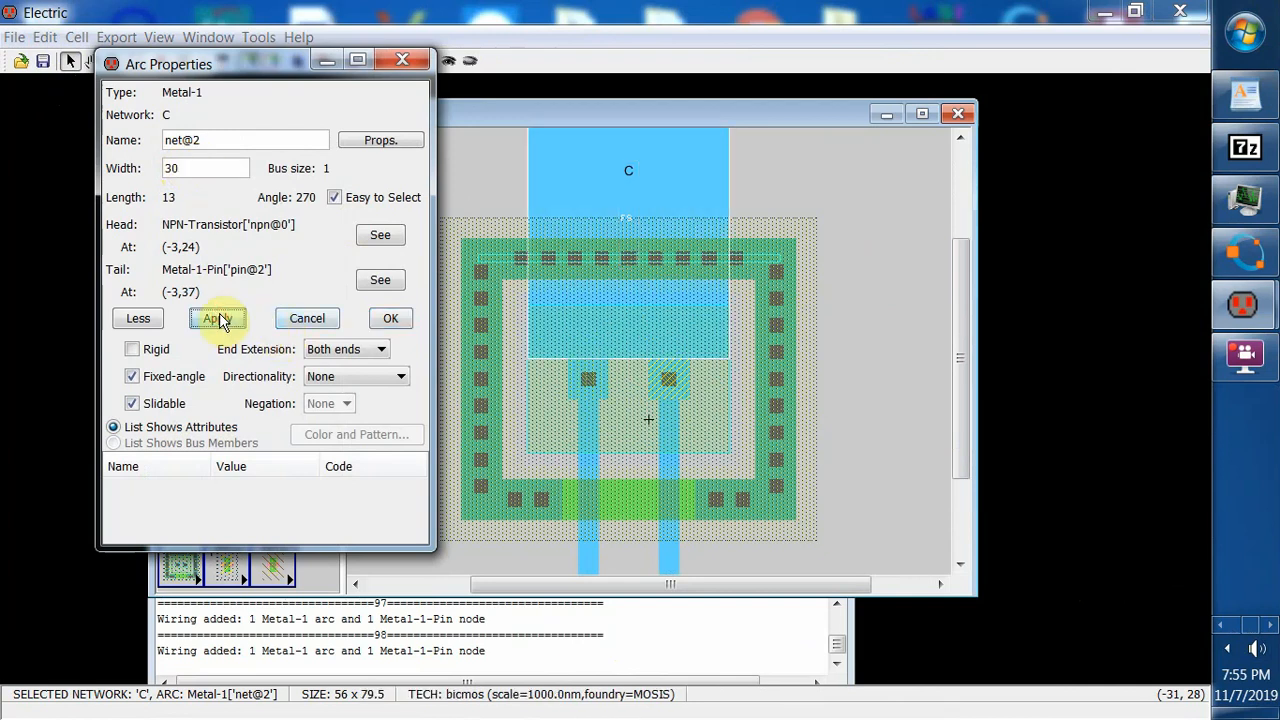
left_click(380, 350)
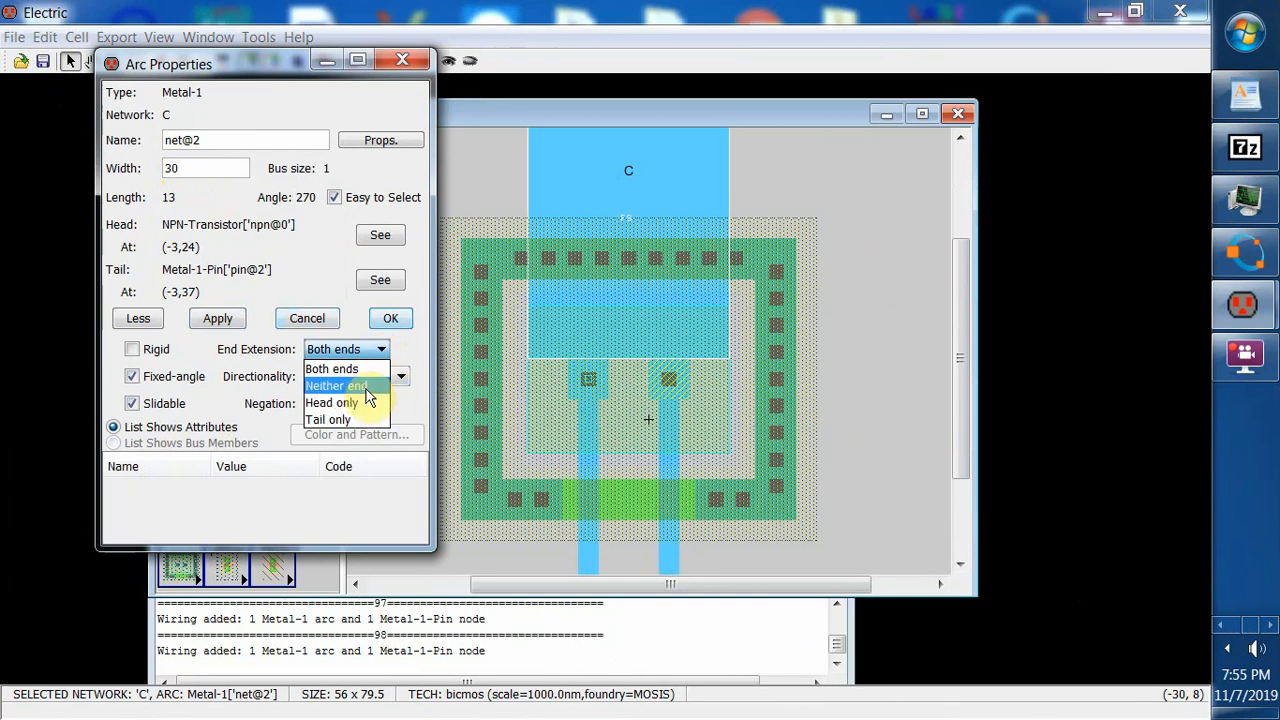
left_click(365, 386)
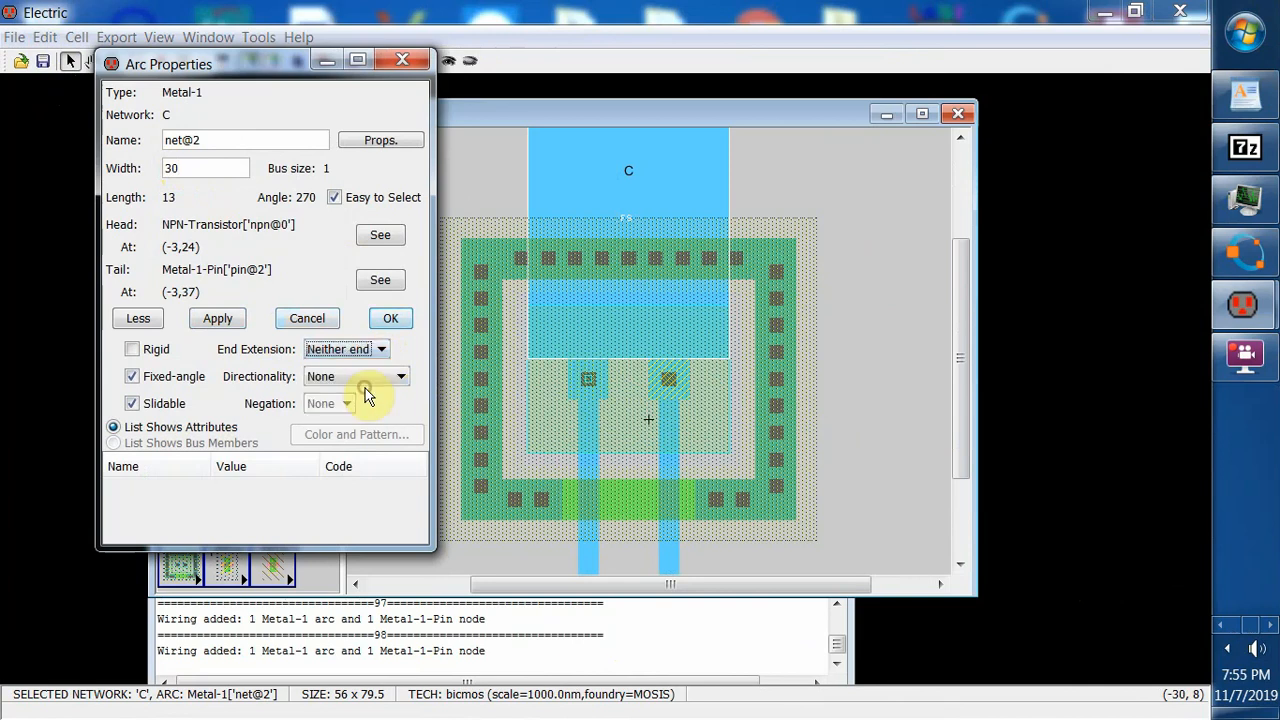
left_click(218, 320)
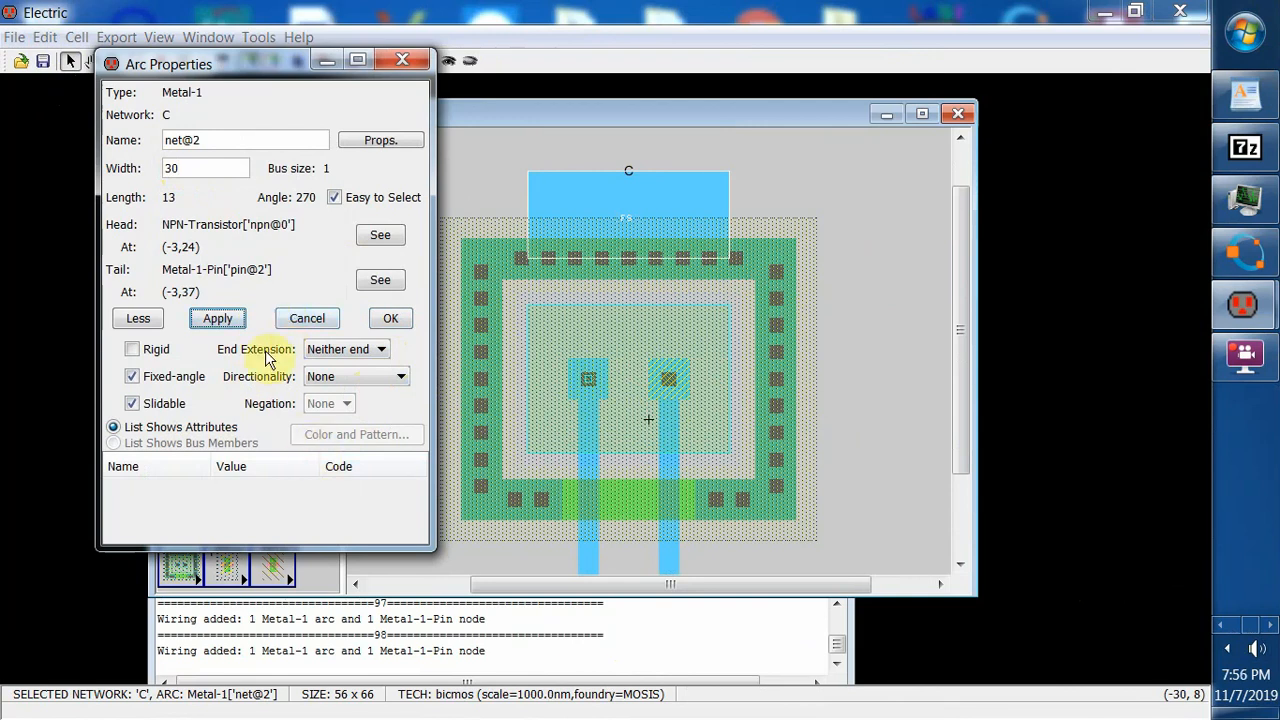
left_click(390, 318)
left_click(466, 209)
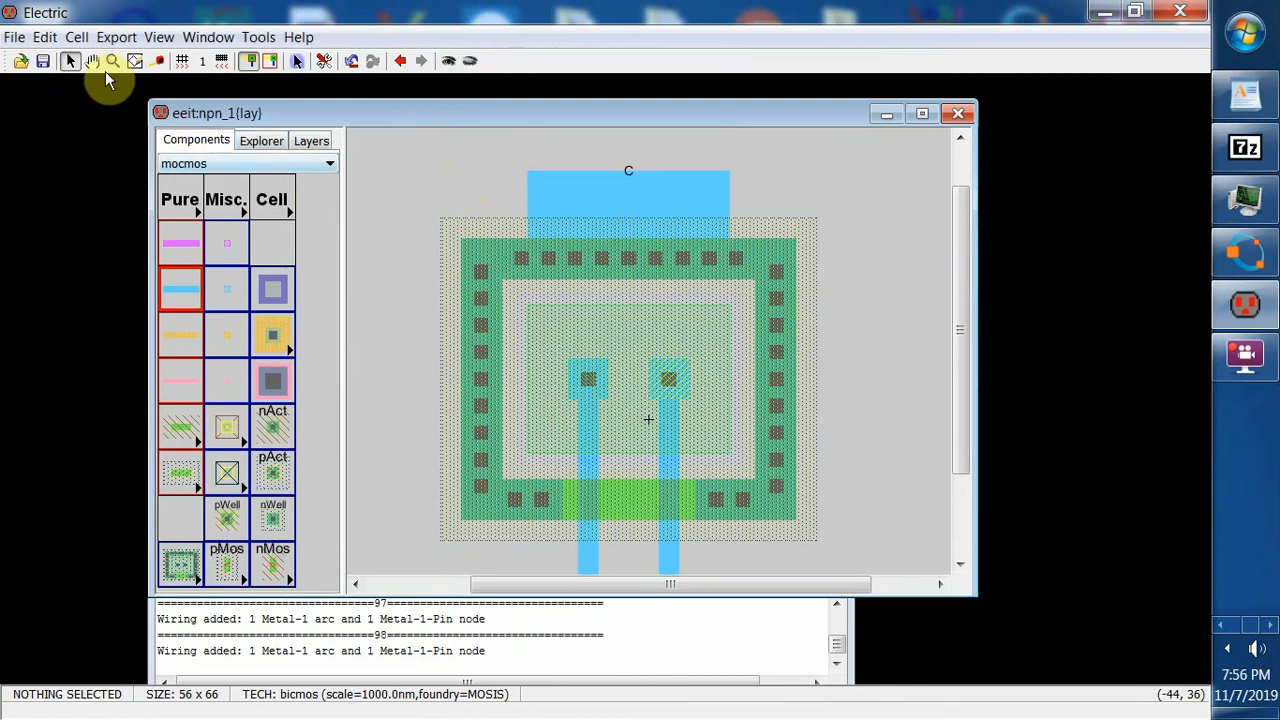
left_click(43, 61)
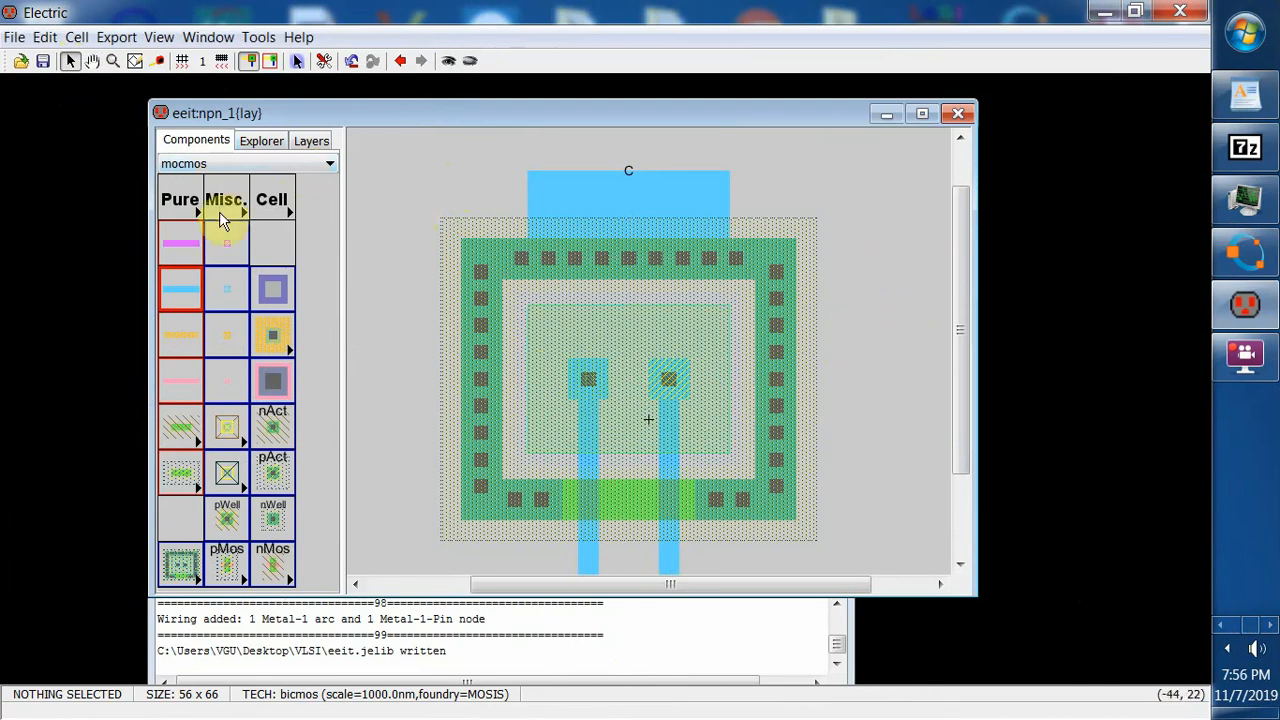
- Copy the SPICE_template_hspice attribute text from the npn_1 icon cell
left_click(259, 145)
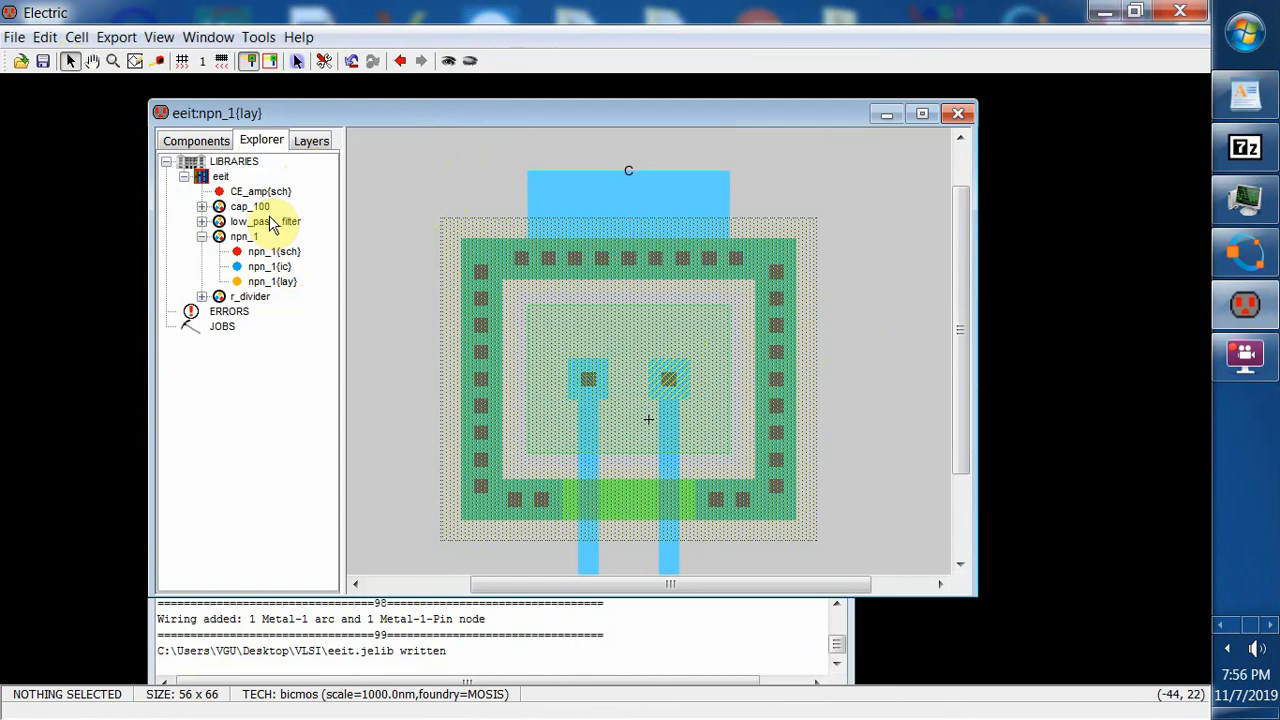
double_click(270, 266)
left_click(630, 387)
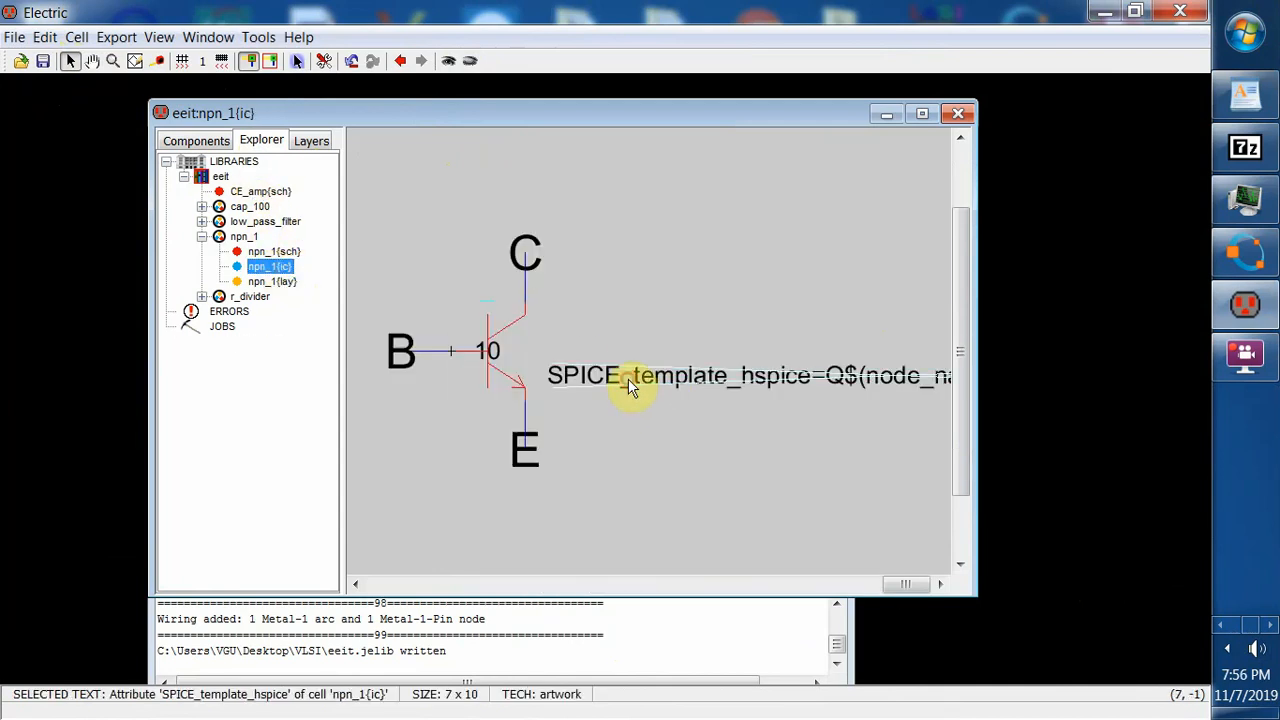
right_click(630, 387)
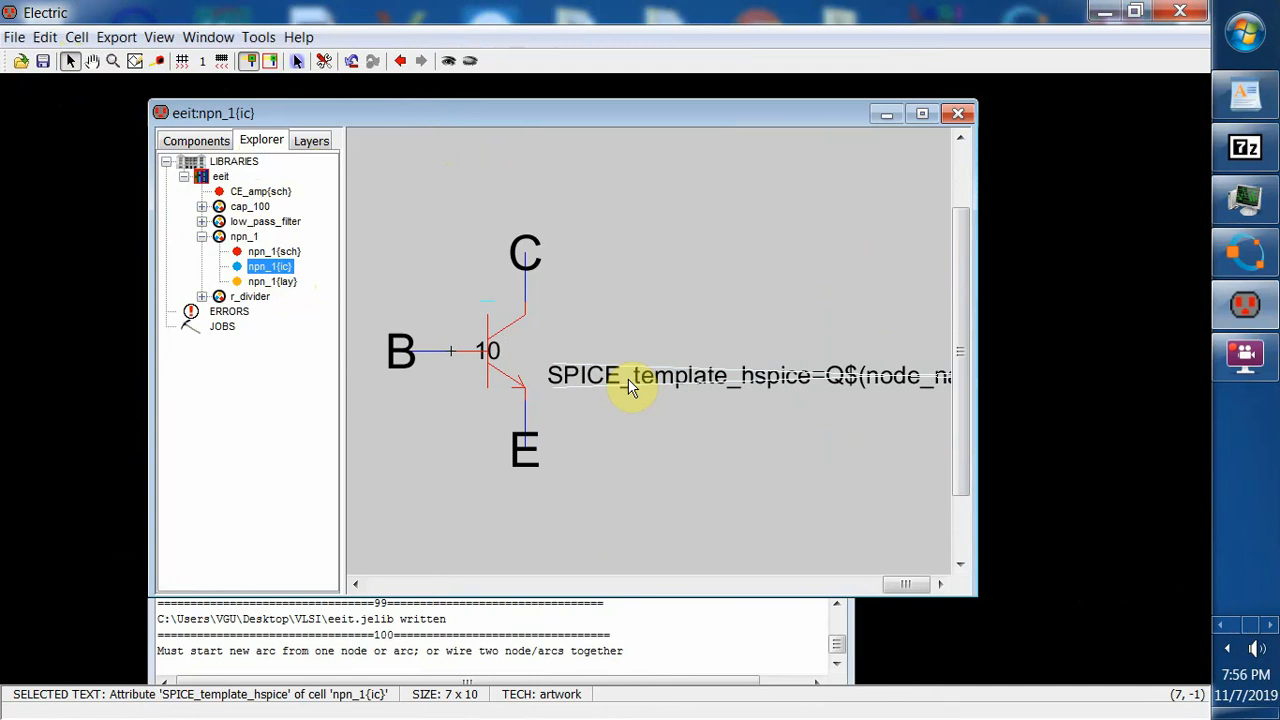
right_click(620, 385)
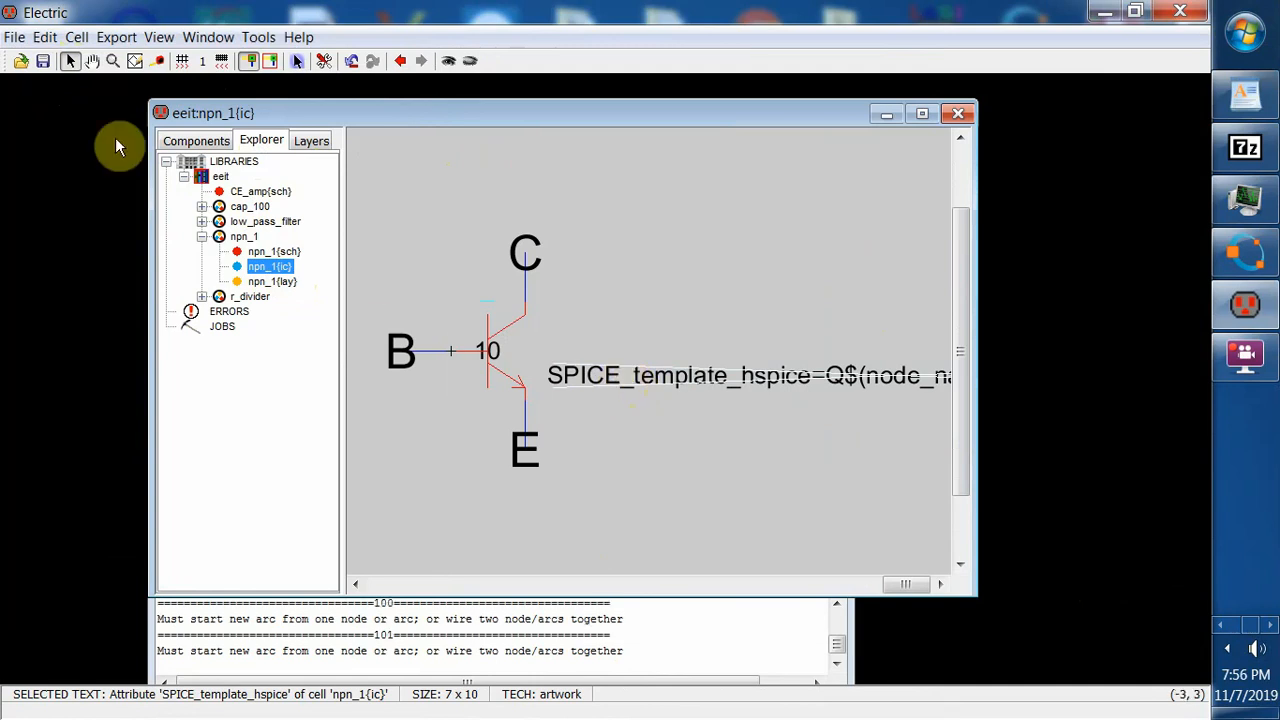
left_click(45, 37)
left_click(78, 86)
- Paste the SPICE template text into the npn_1 layout, place it to the right of the transistor, and save the library
double_click(283, 285)
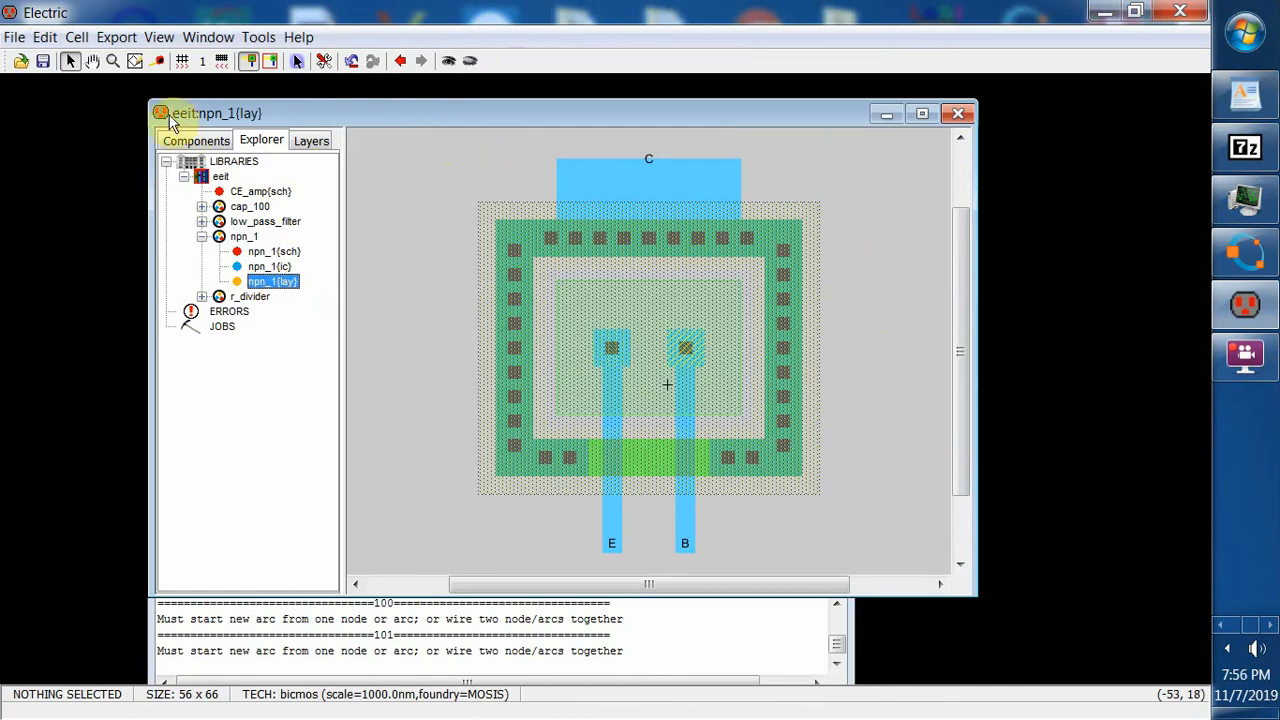
left_click(45, 37)
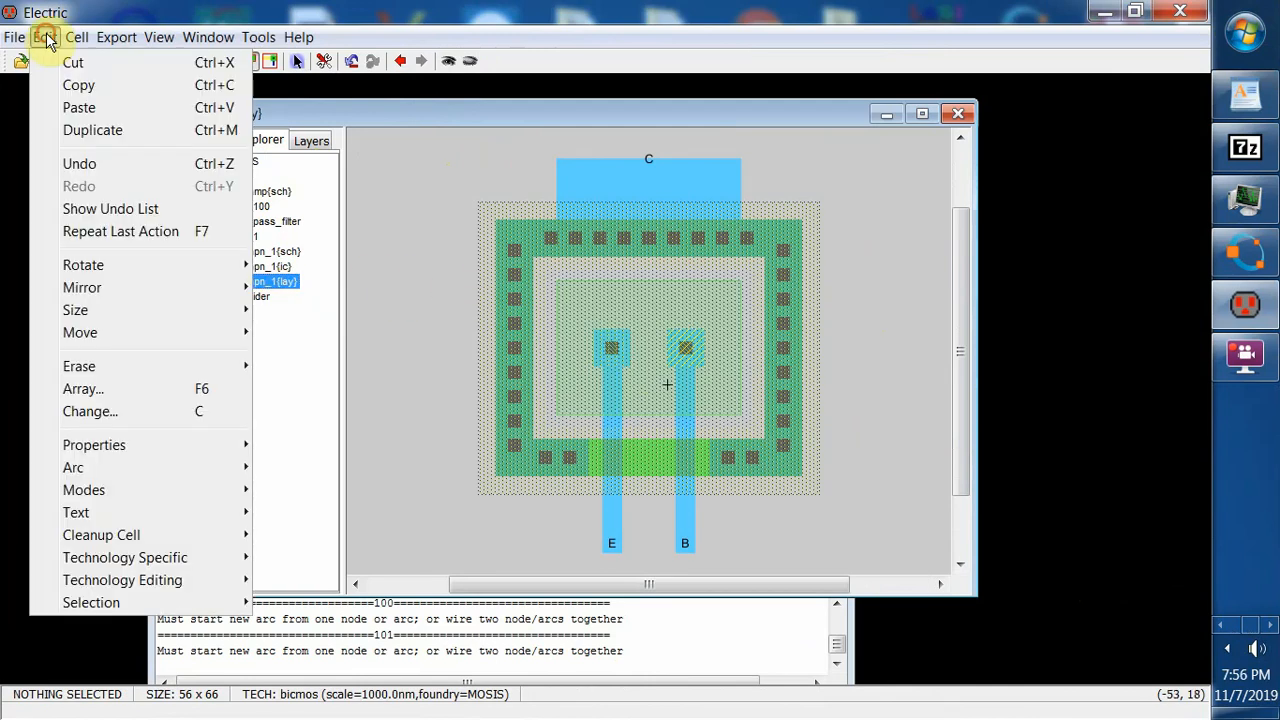
left_click(88, 108)
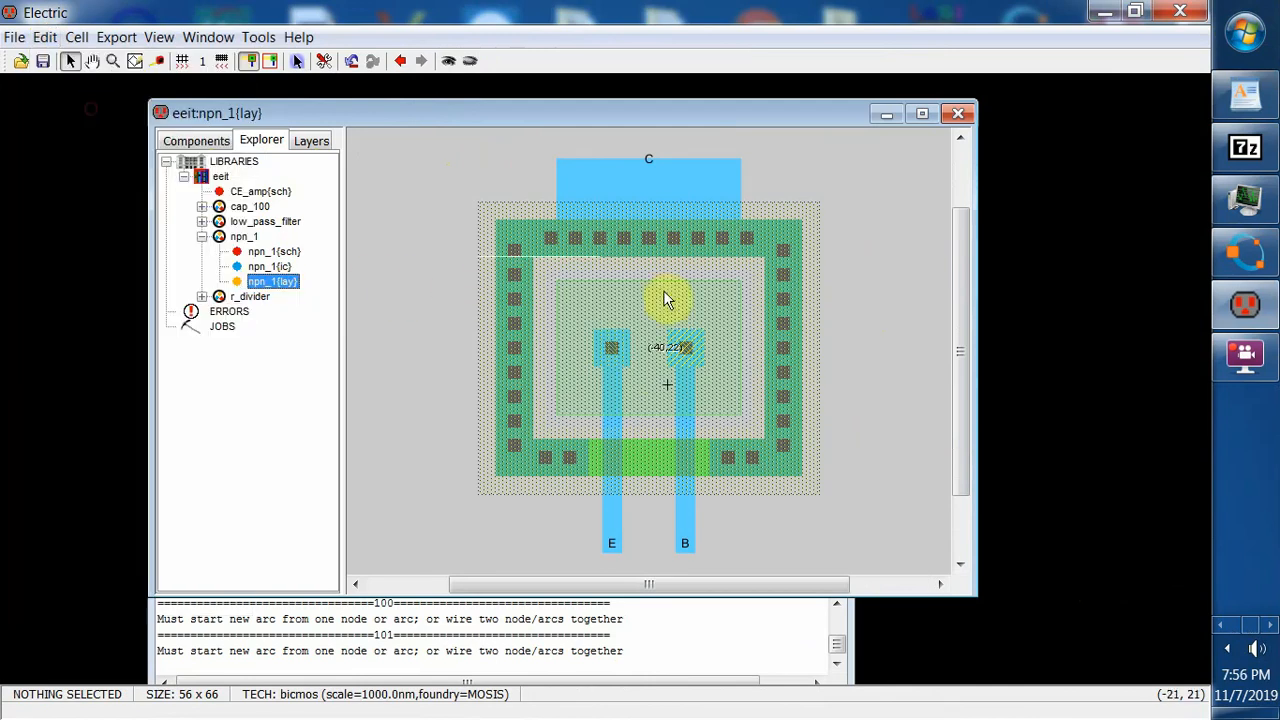
left_click(889, 392)
left_click_drag(862, 389, 914, 406)
left_click(880, 470)
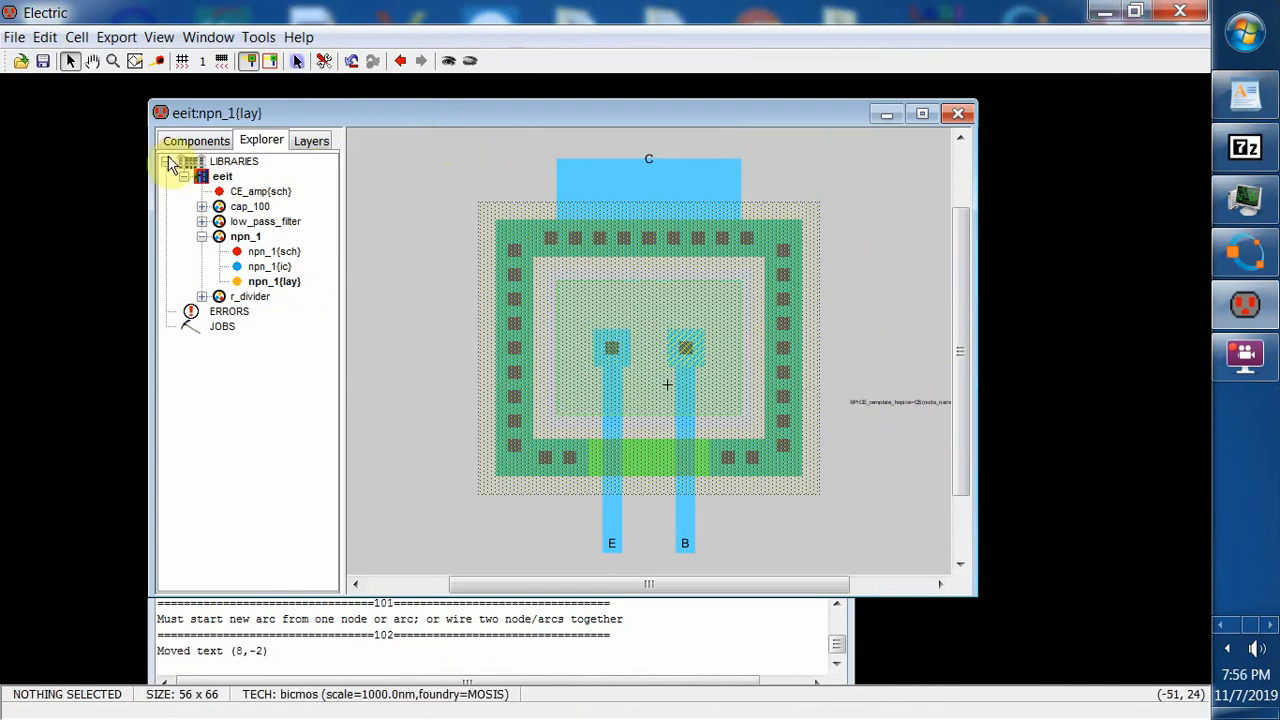
left_click(43, 61)
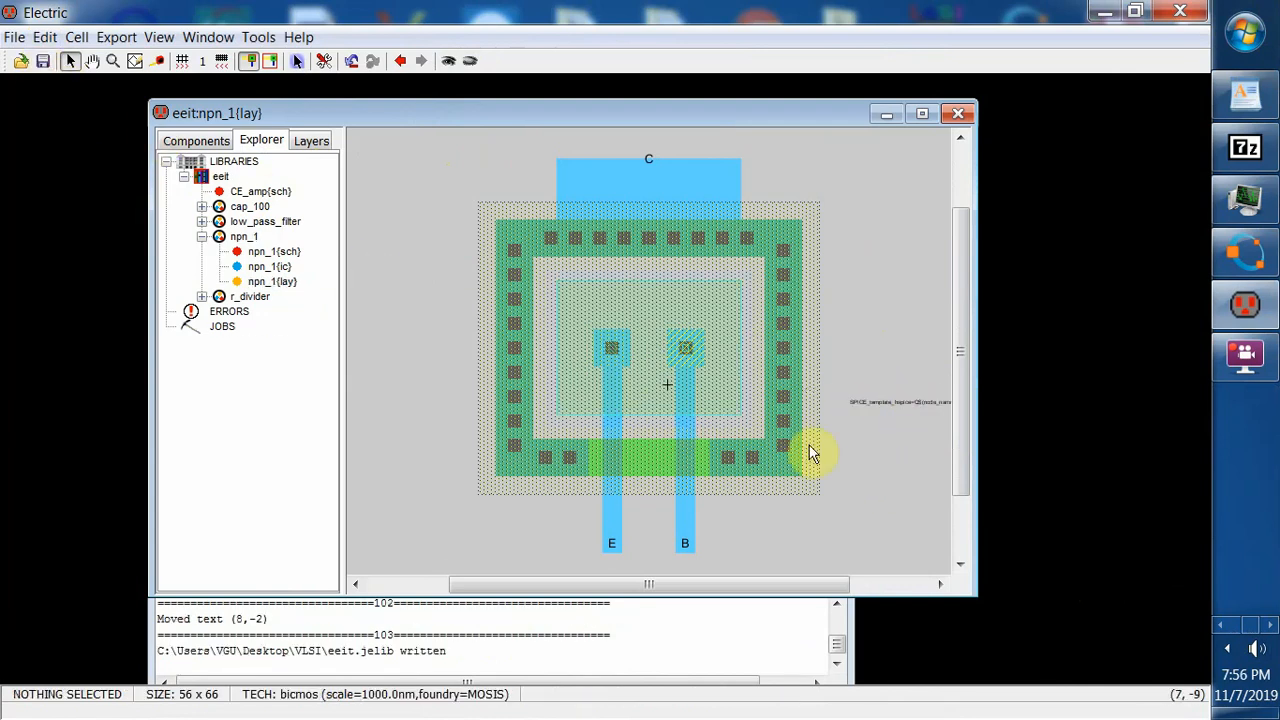
- Set the text size of the layout's SPICE_template_hspice attribute to 5 units
left_click(892, 401)
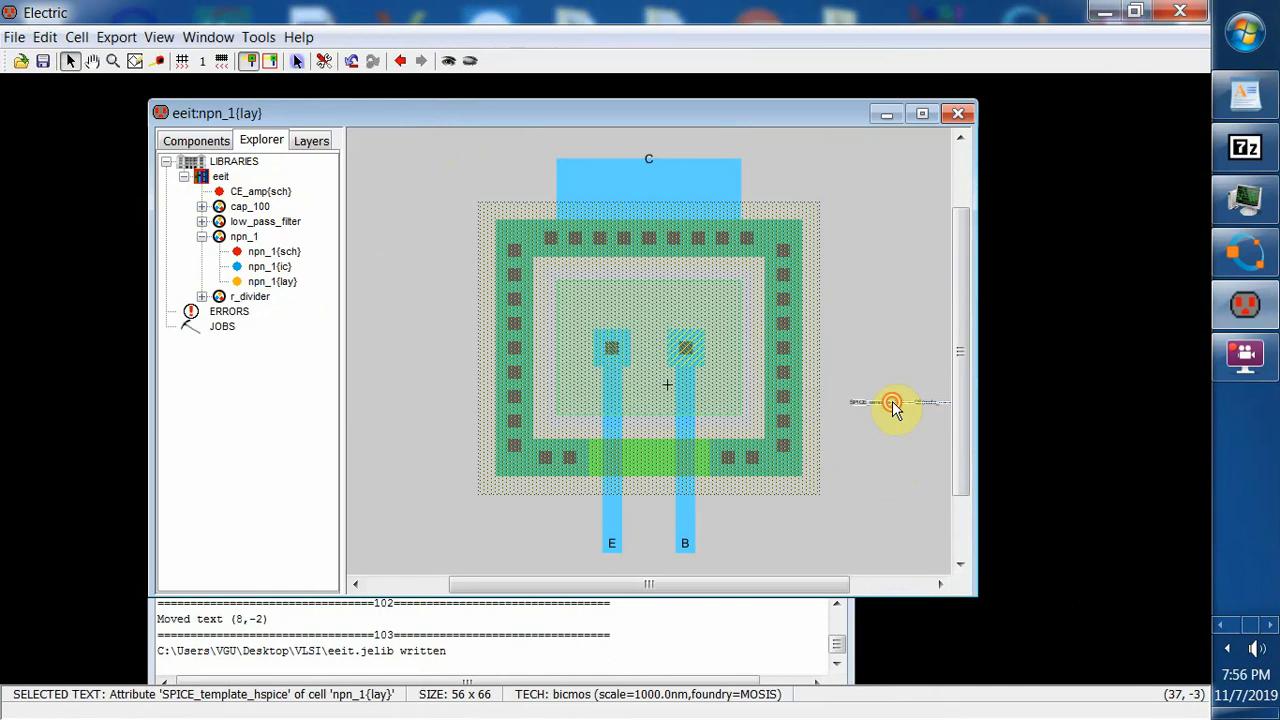
left_click(47, 40)
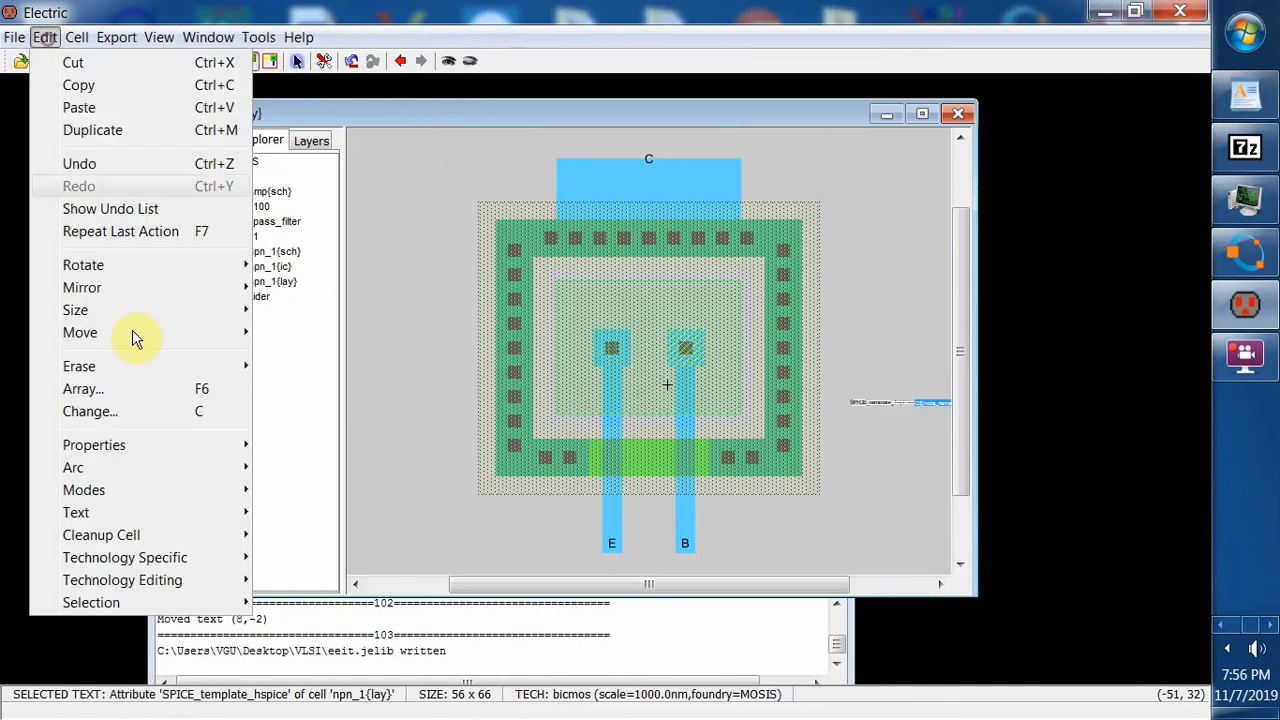
mouse_move(122, 462)
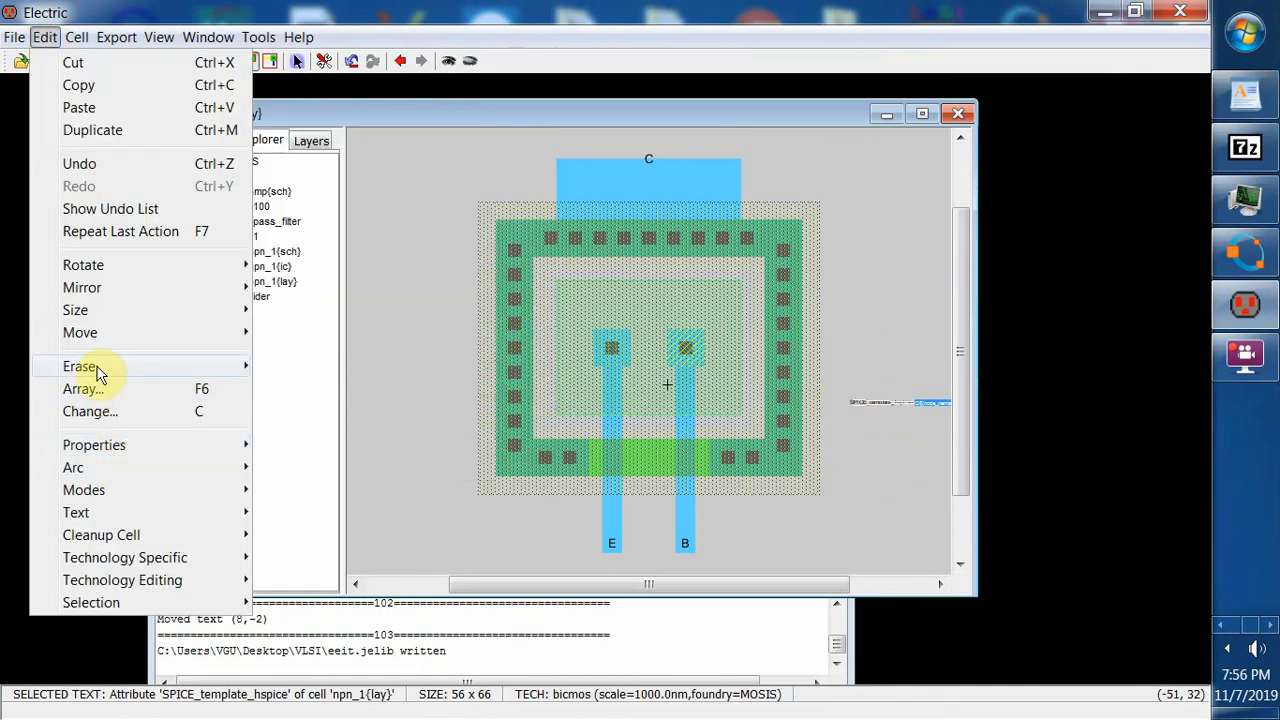
mouse_move(115, 516)
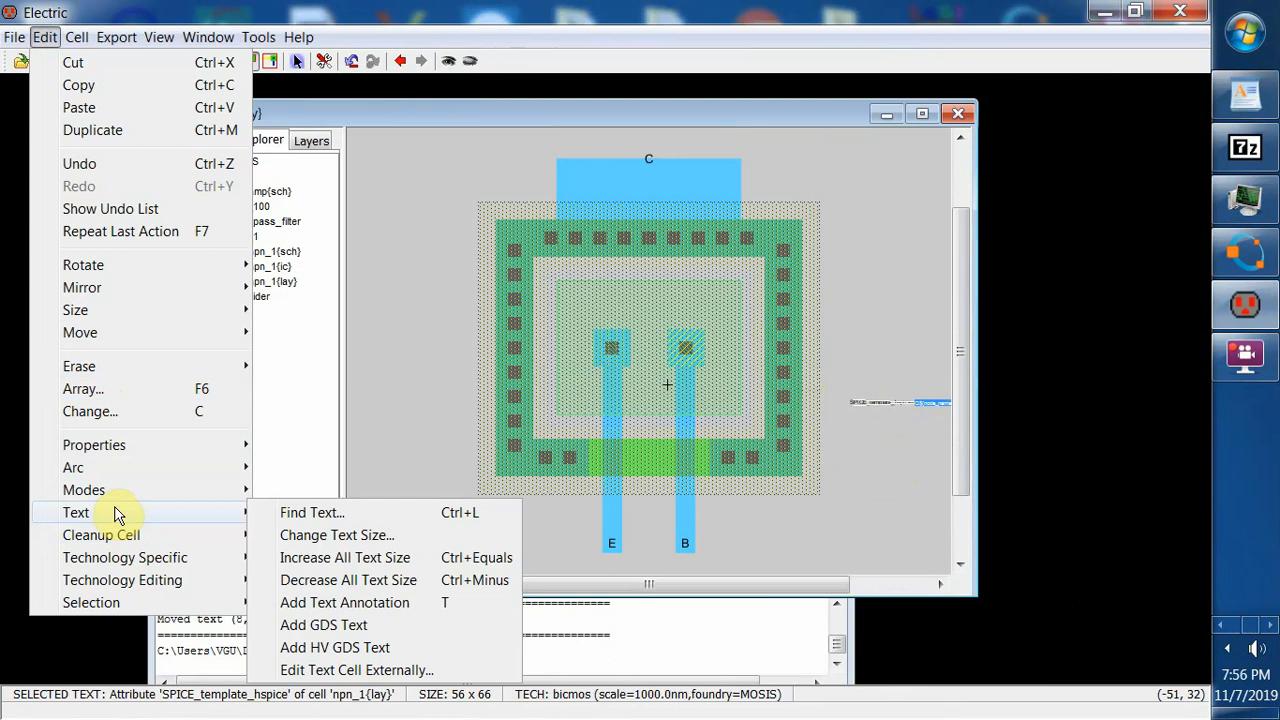
left_click(300, 446)
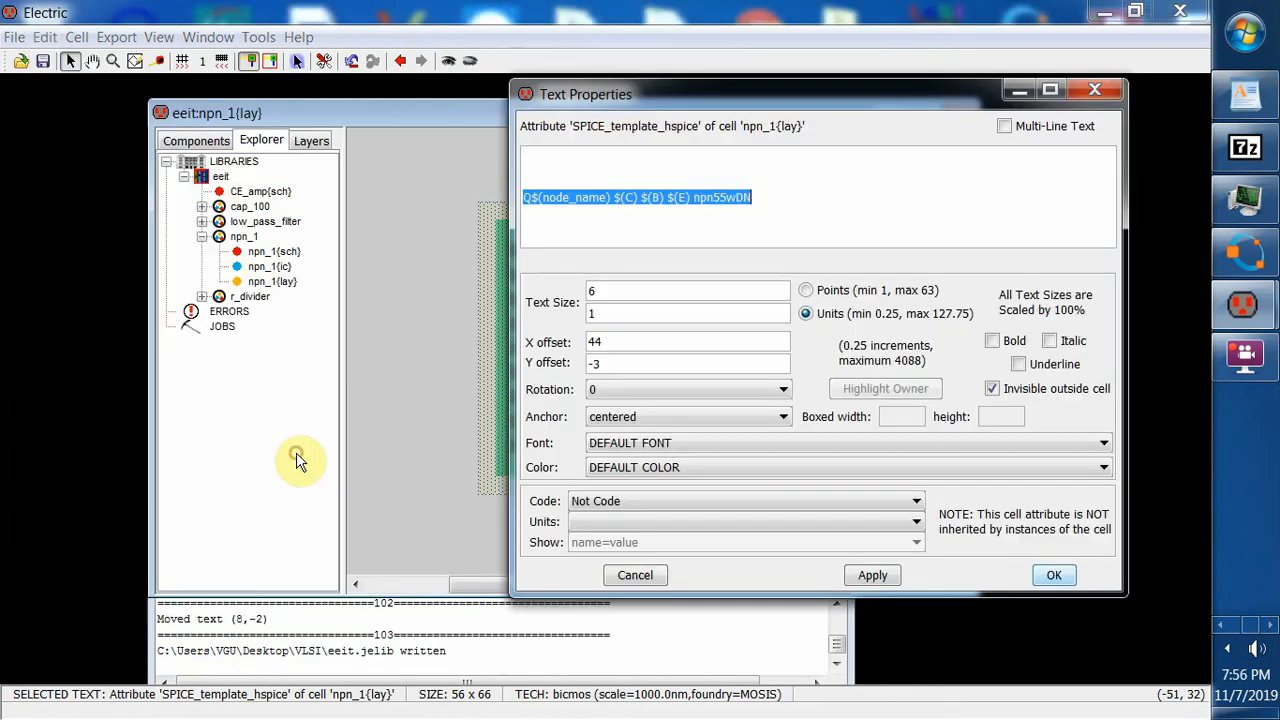
left_click(614, 313)
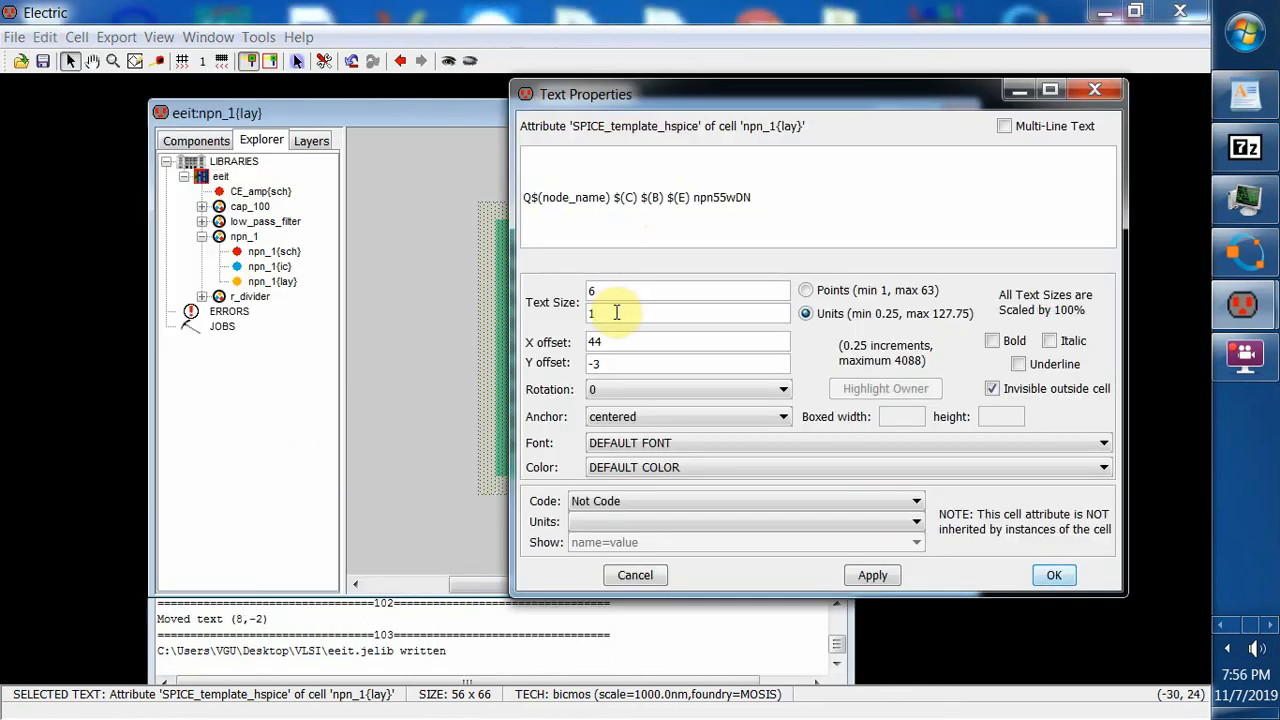
type("0")
double_click(596, 314)
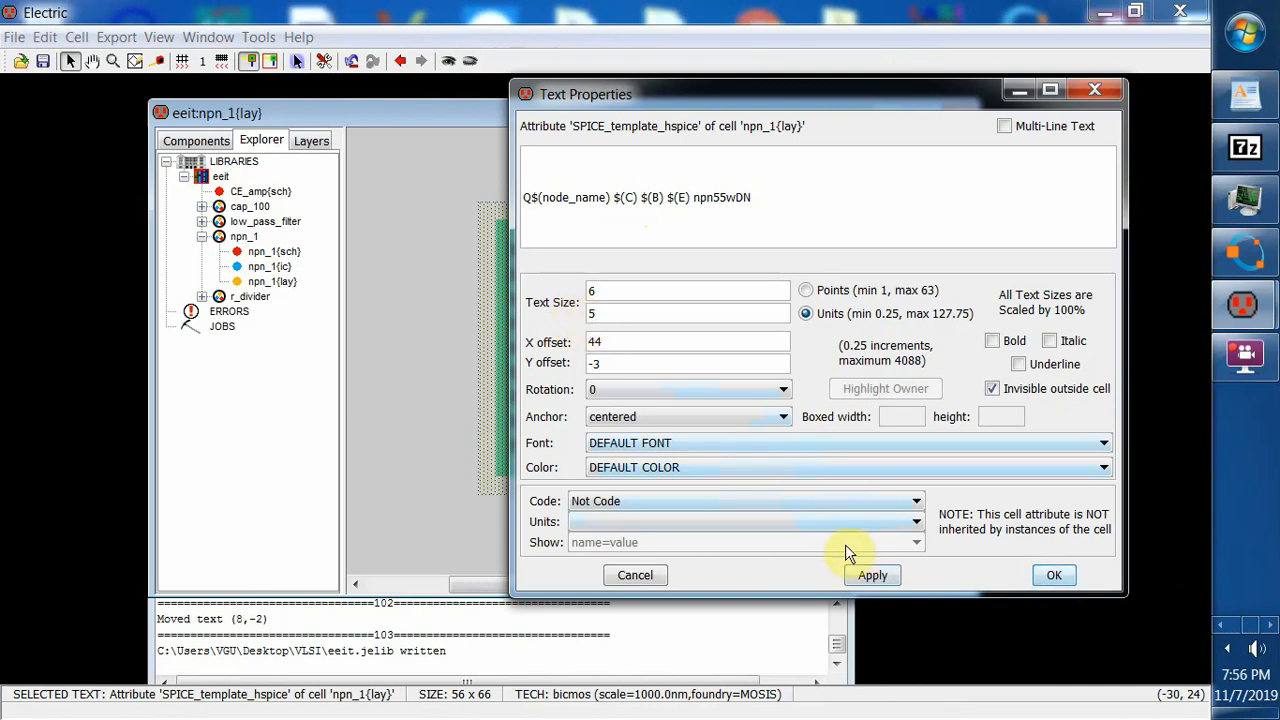
left_click(869, 576)
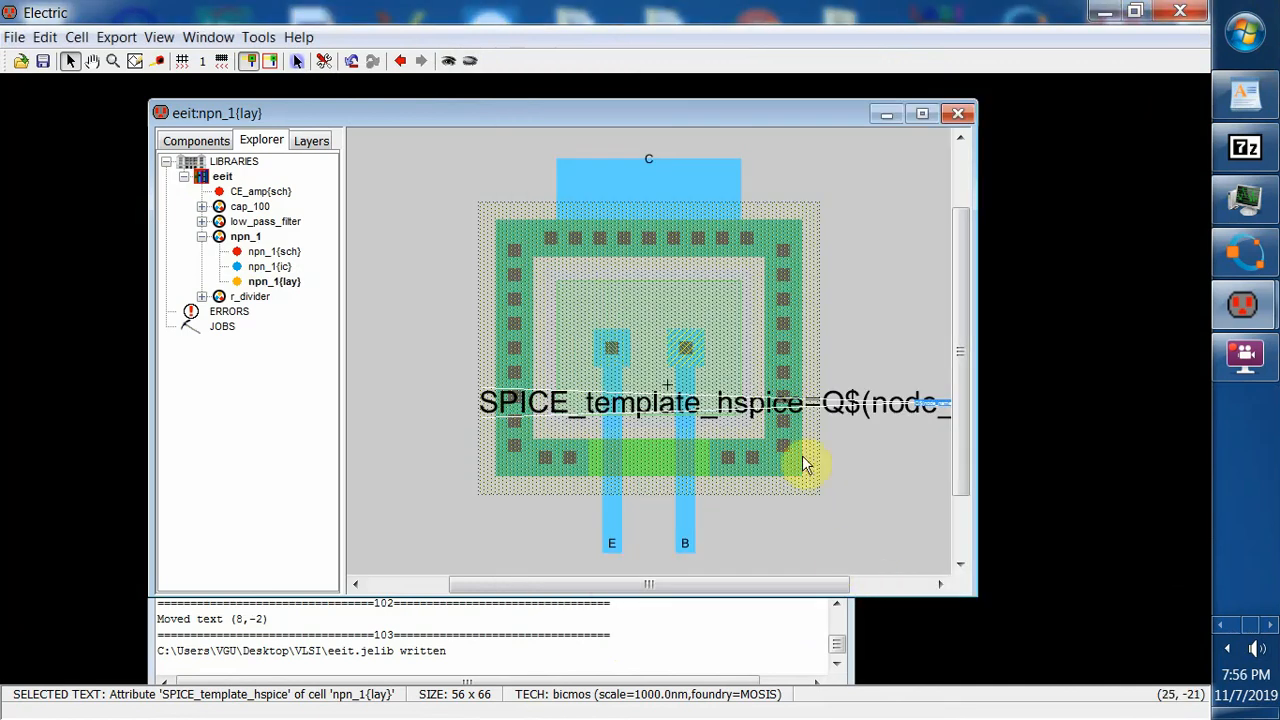
- Move the enlarged SPICE template text below and to the right of the transistor, fit the layout in view, and save the library
left_click_drag(858, 410, 949, 543)
left_click_drag(838, 539, 896, 536)
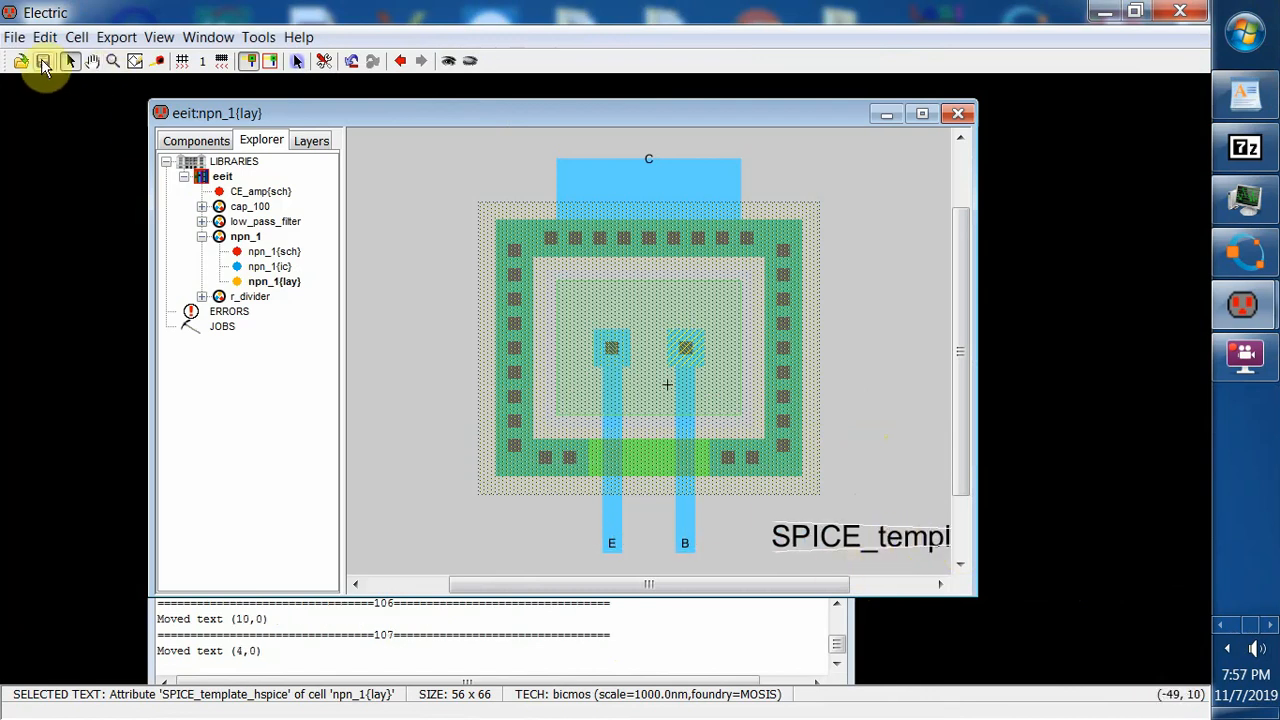
left_click(43, 60)
left_click(410, 163)
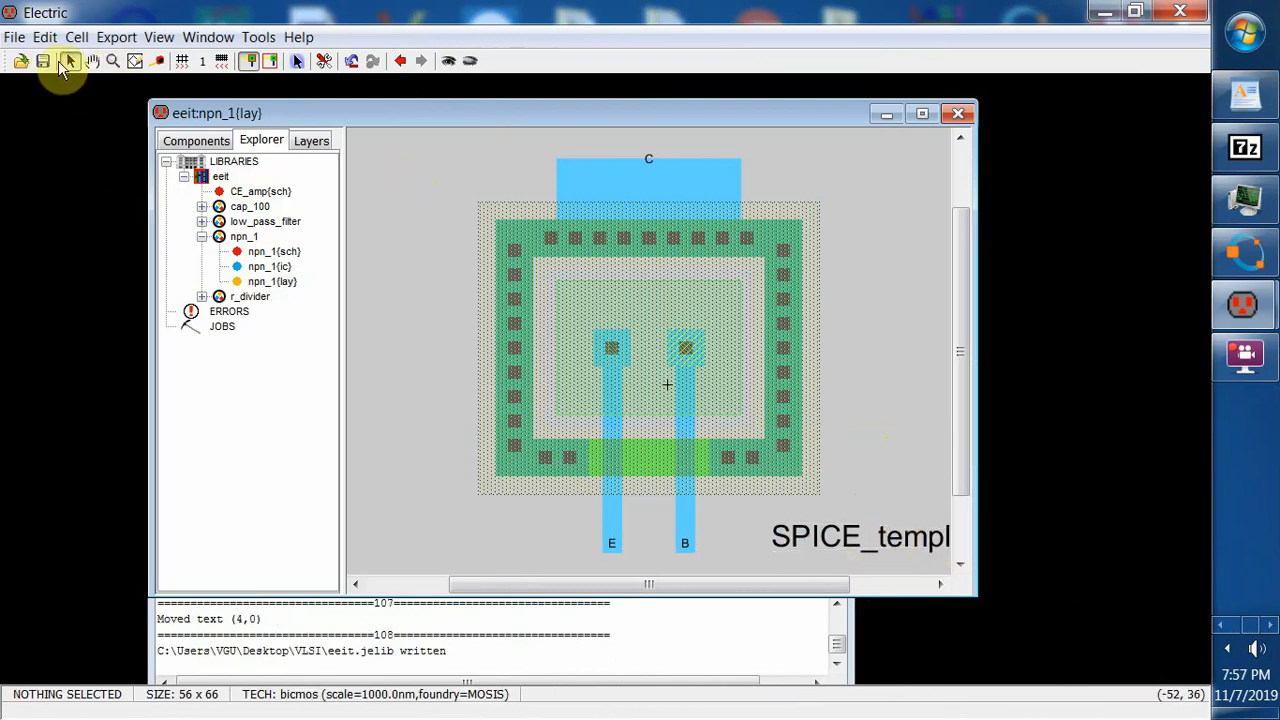
left_click(43, 60)
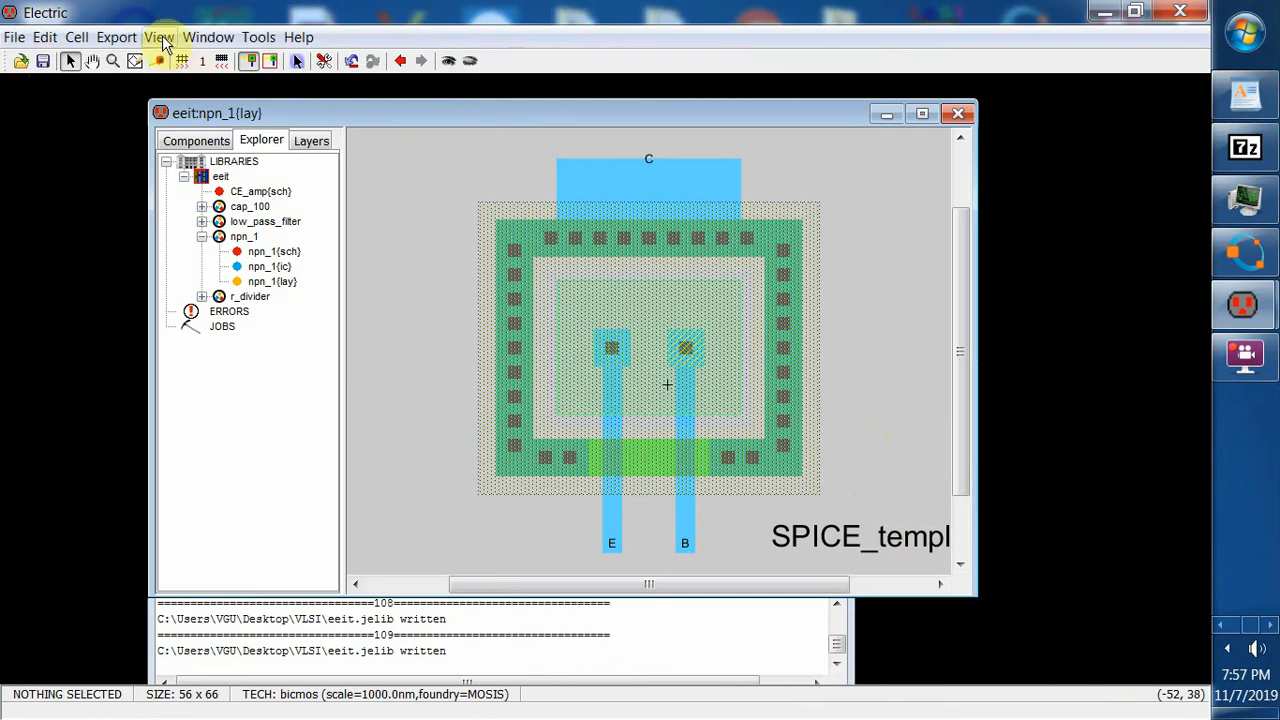
left_click(160, 38)
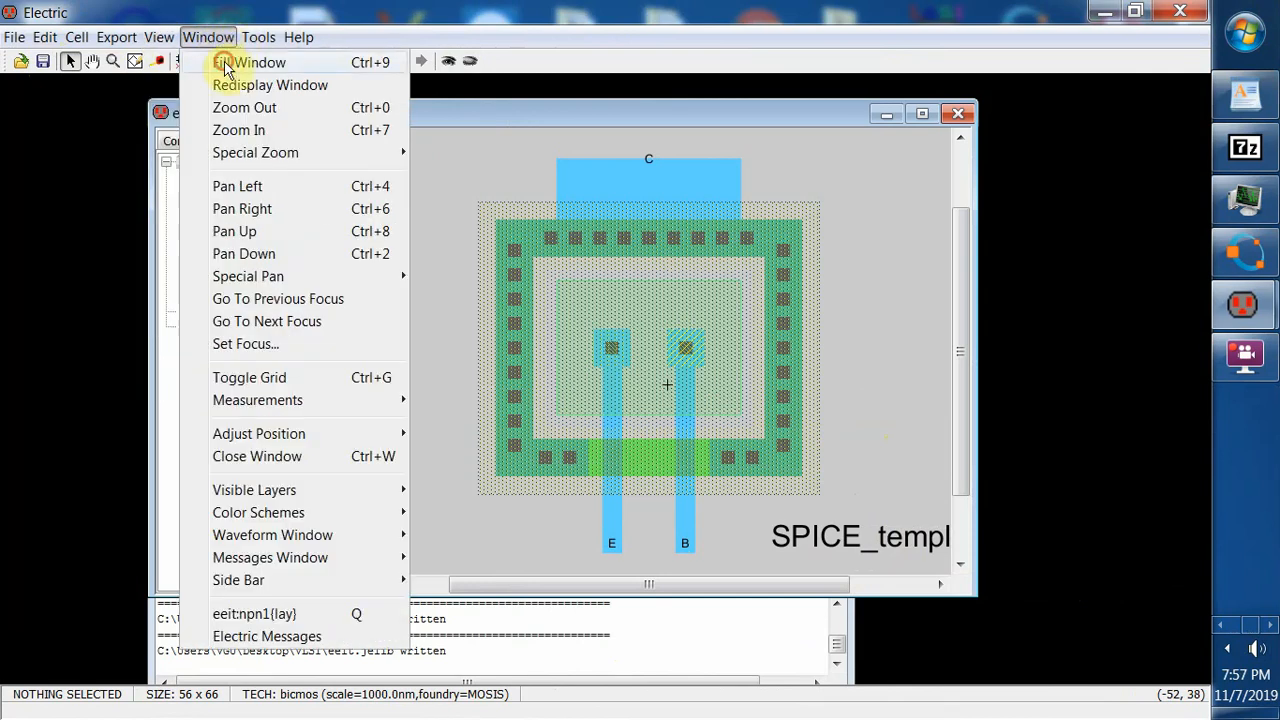
left_click(220, 62)
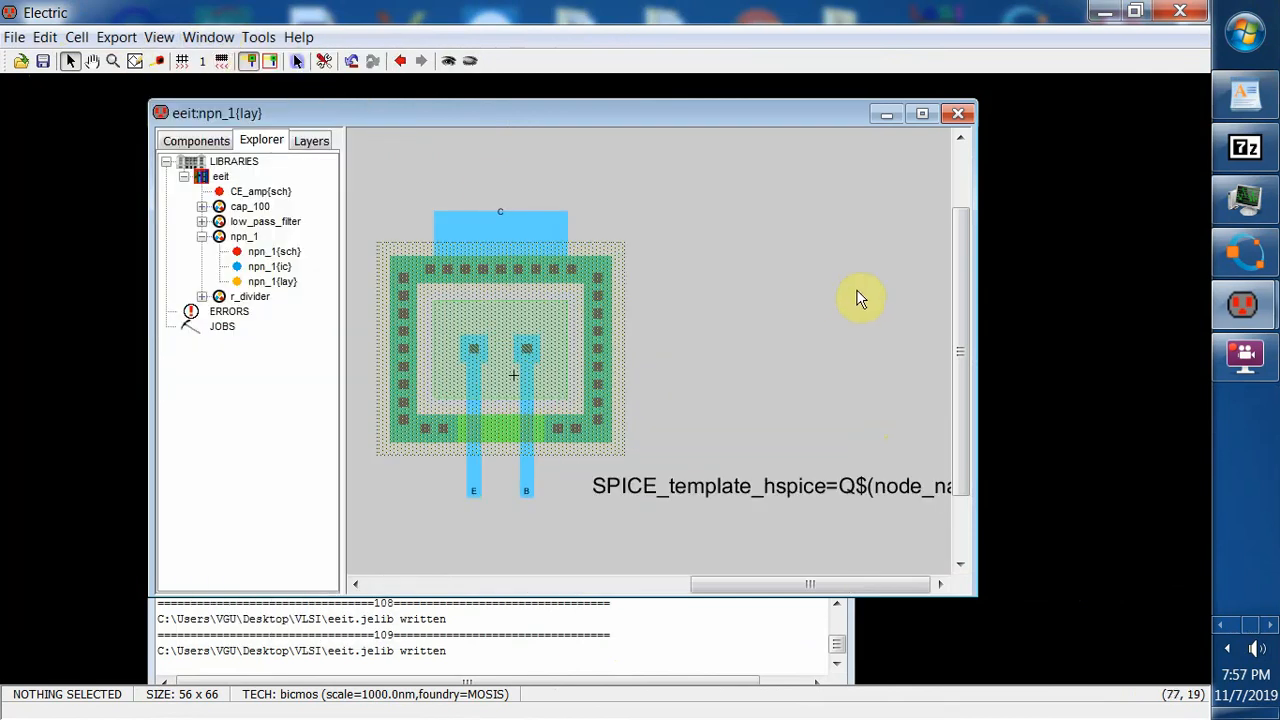
left_click(43, 60)
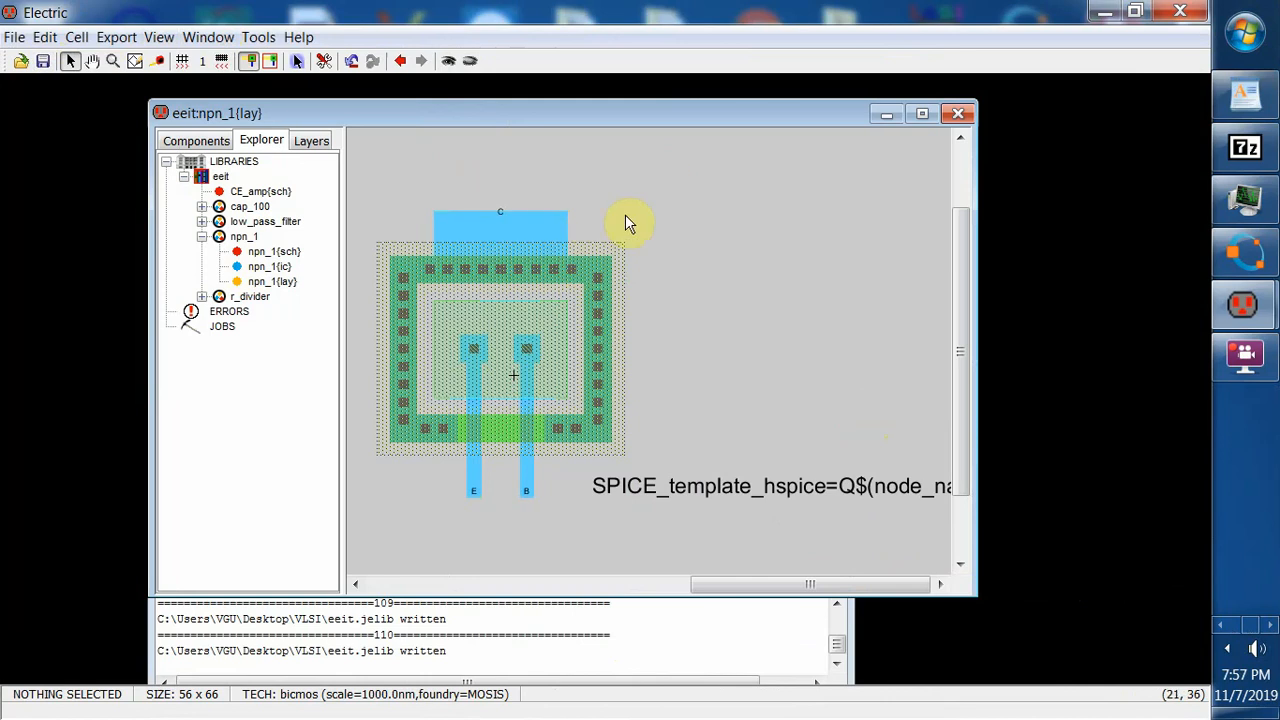
- Run an NCC comparison between the schematic and layout views of npn_1
left_click(258, 37)
mouse_move(352, 205)
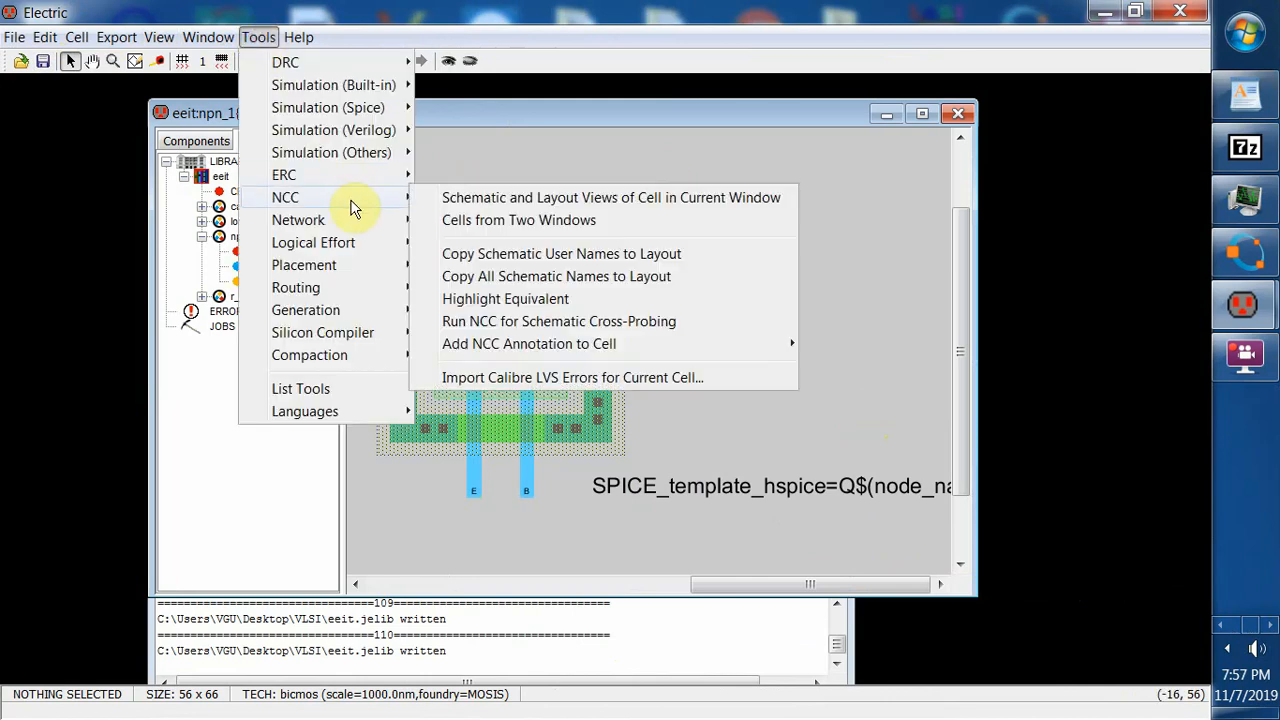
left_click(501, 197)
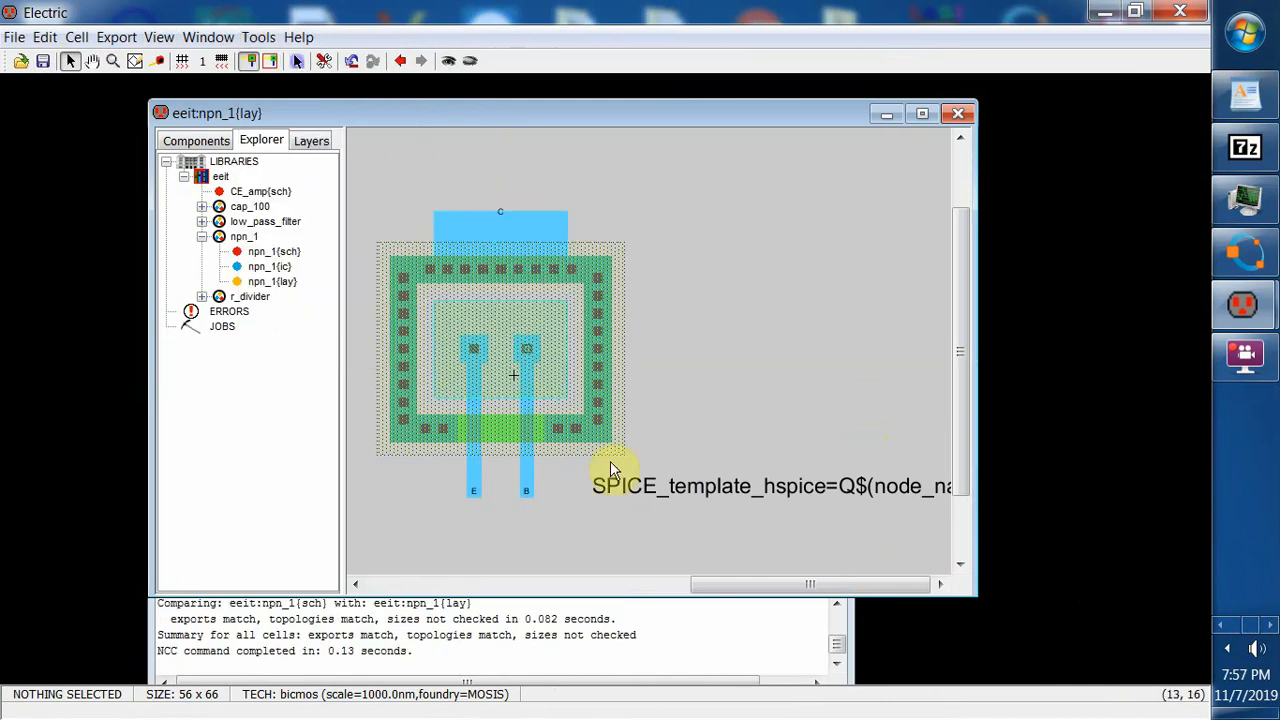
left_click(607, 621)
left_click(787, 341)
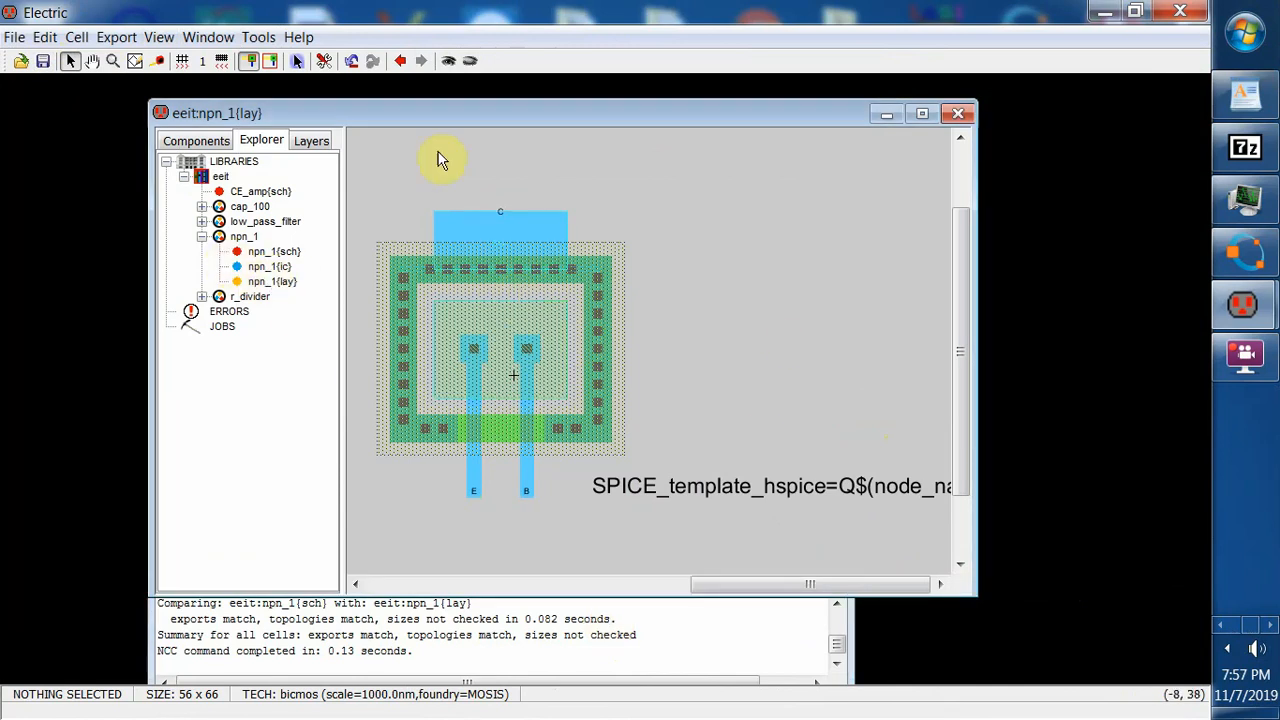
- Run a hierarchical design-rule check on the npn_1 layout and save the library
left_click(258, 37)
mouse_move(295, 68)
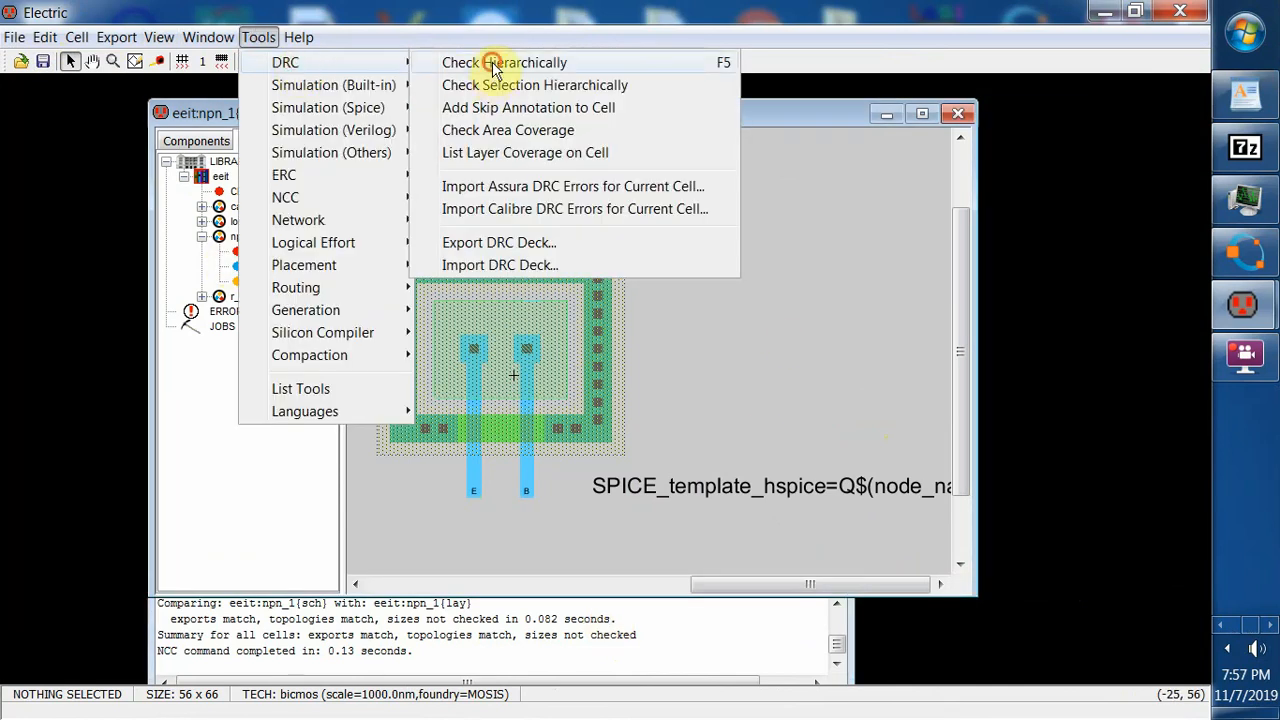
left_click(492, 62)
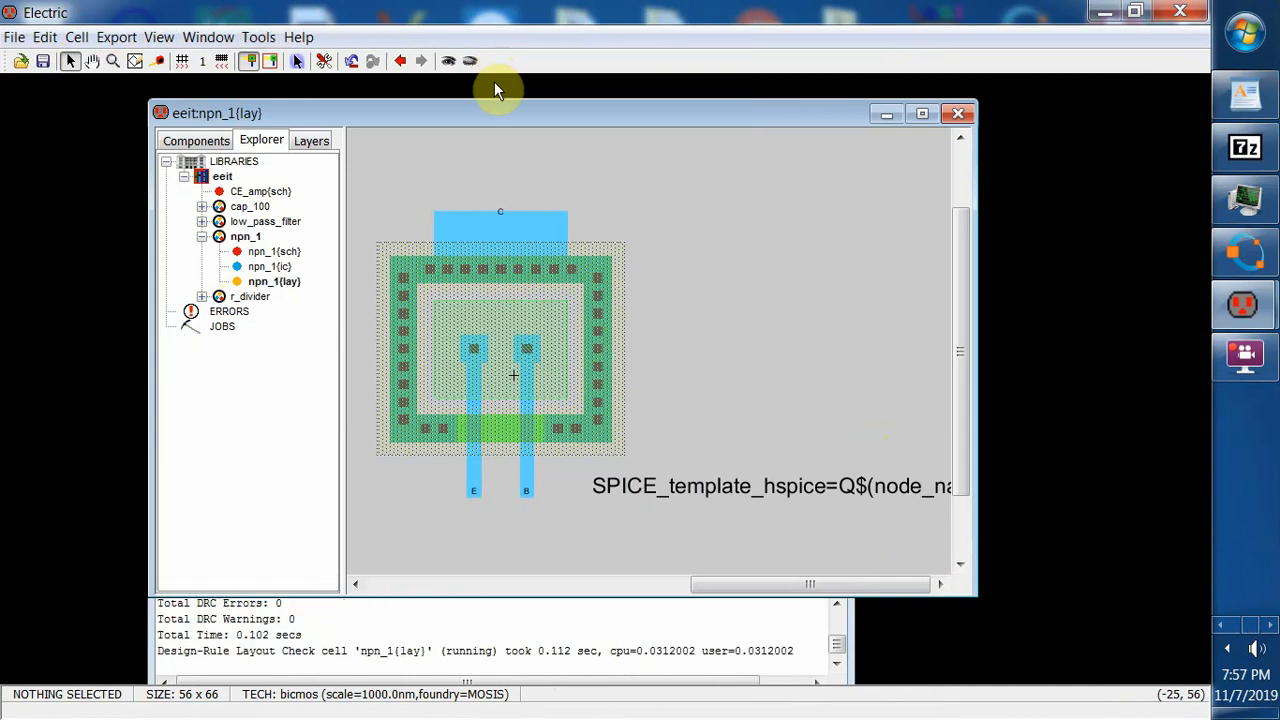
left_click(500, 624)
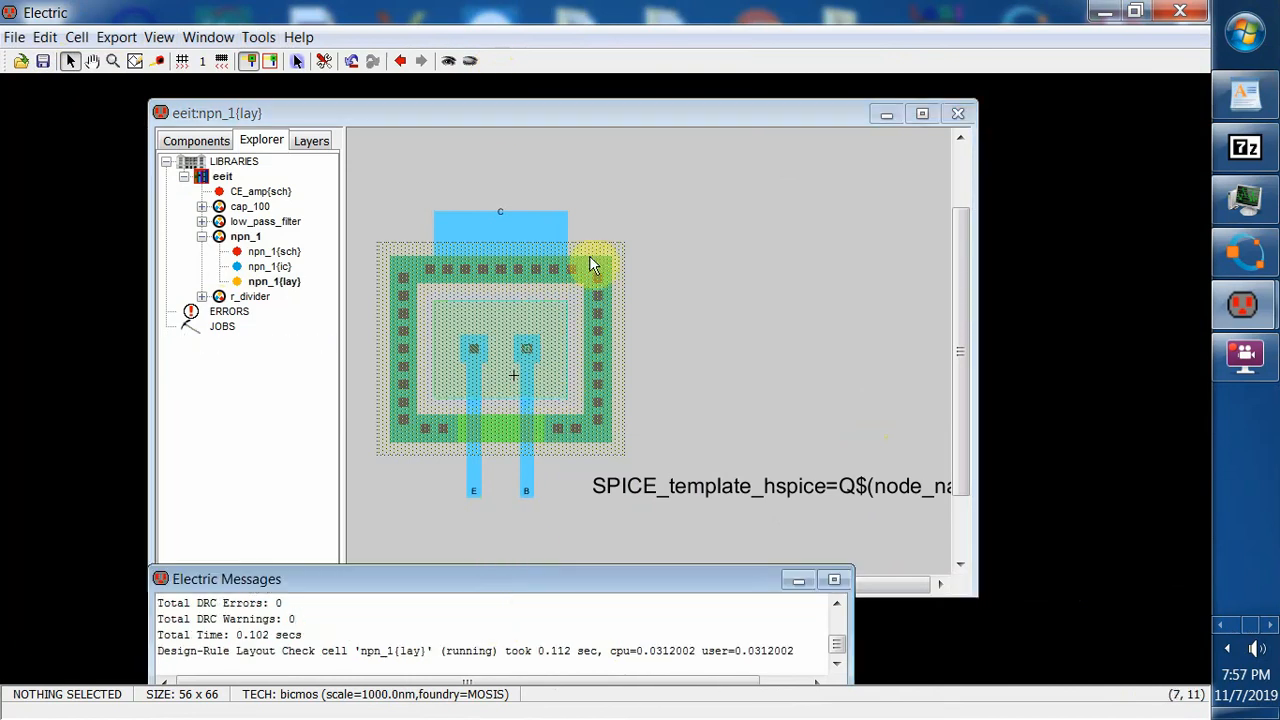
left_click(670, 200)
left_click(44, 60)
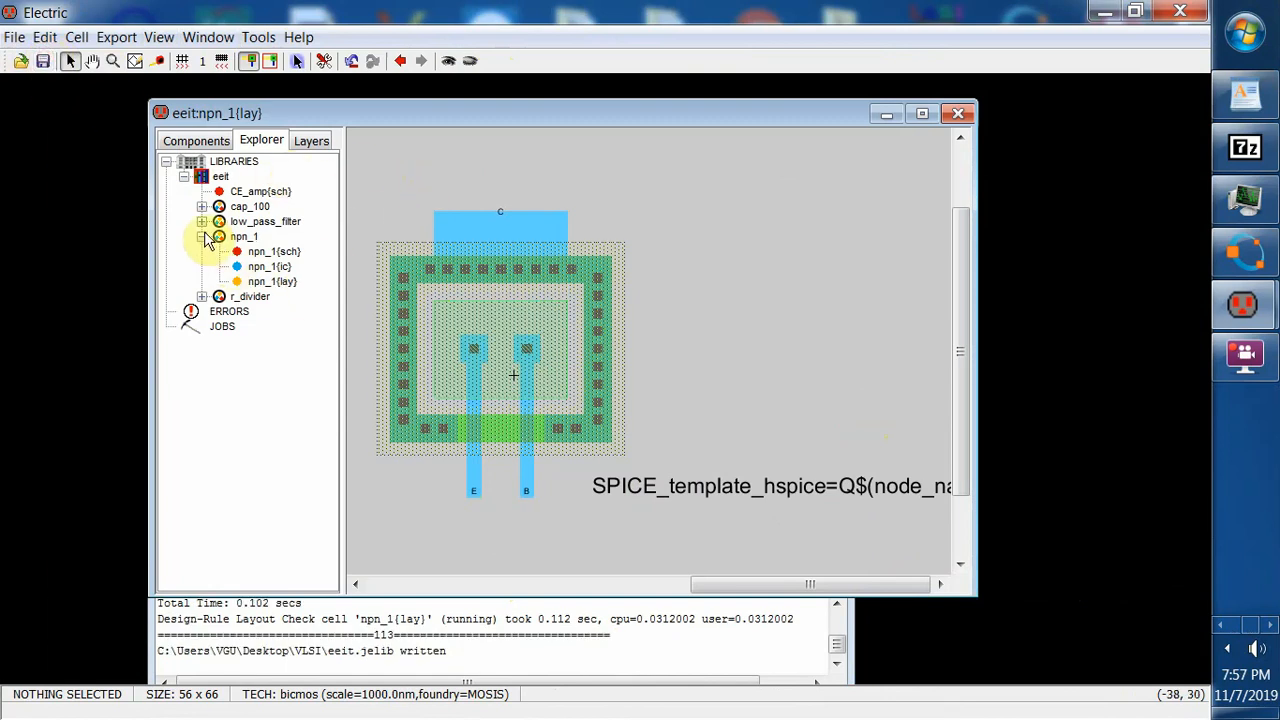
- Open the CE_amp schematic for reference and create a new layout cell named CE_amp in the eeit library with bicmos technology
double_click(260, 191)
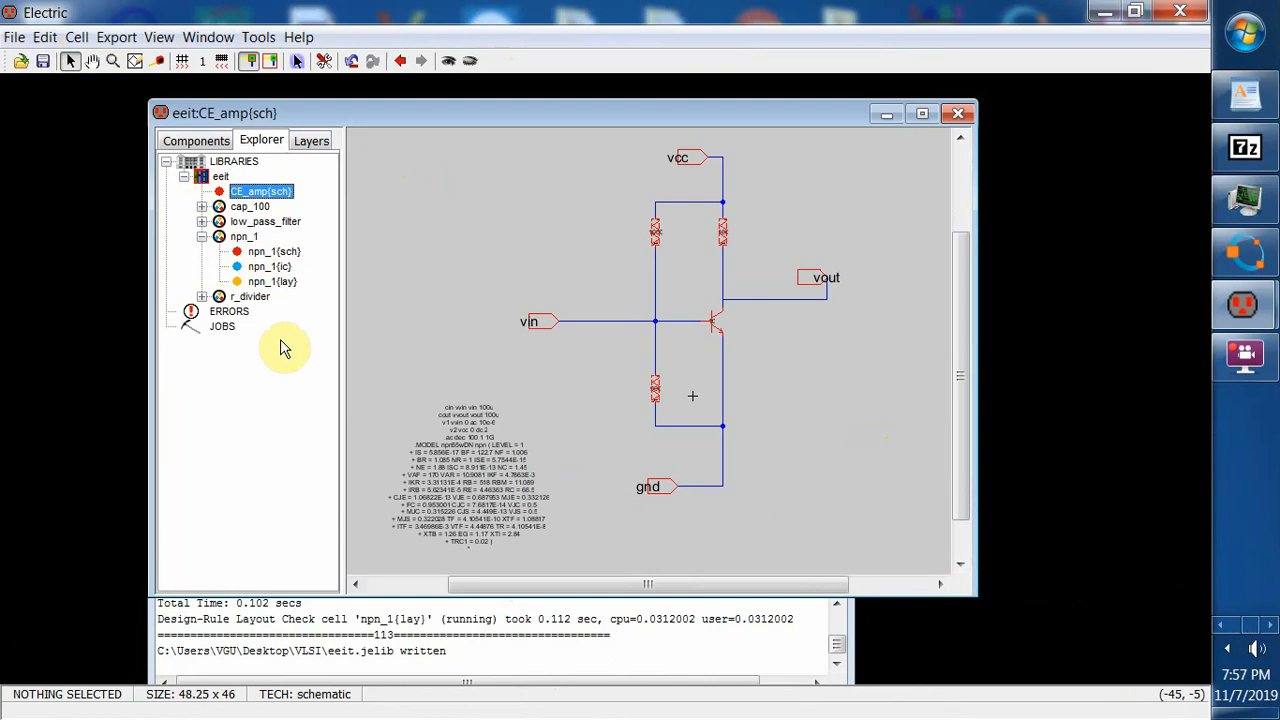
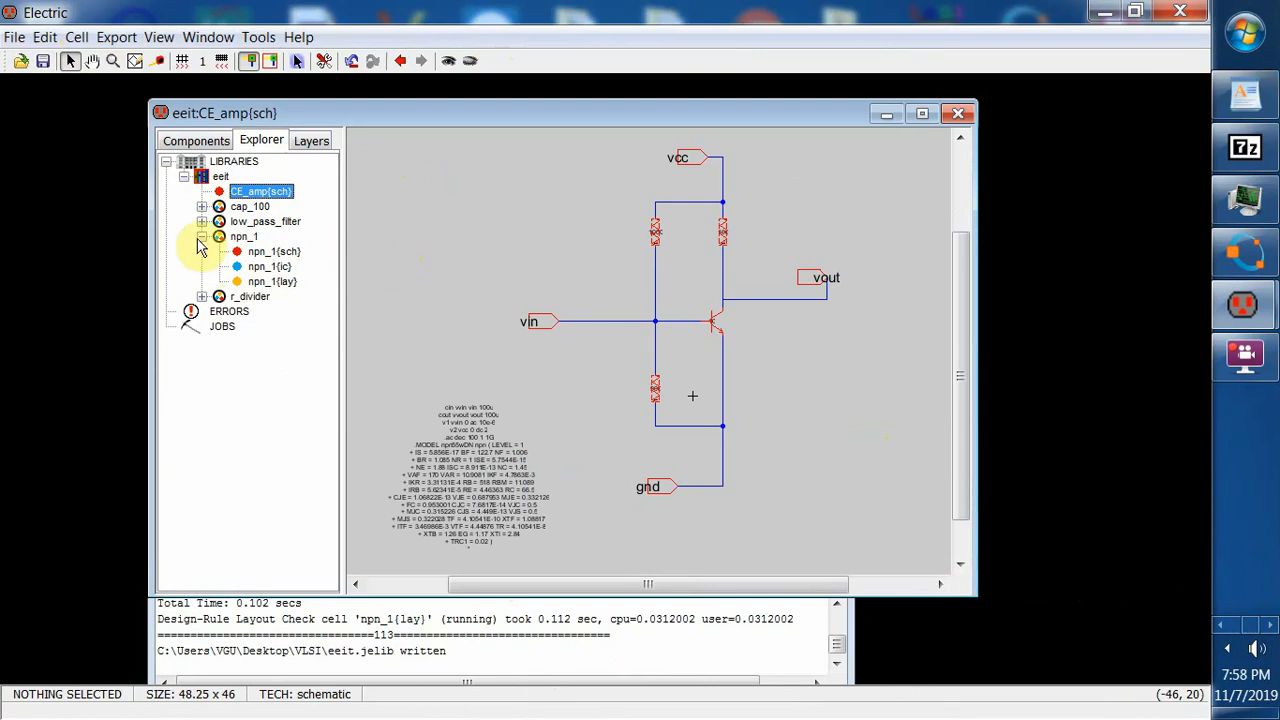
right_click(218, 177)
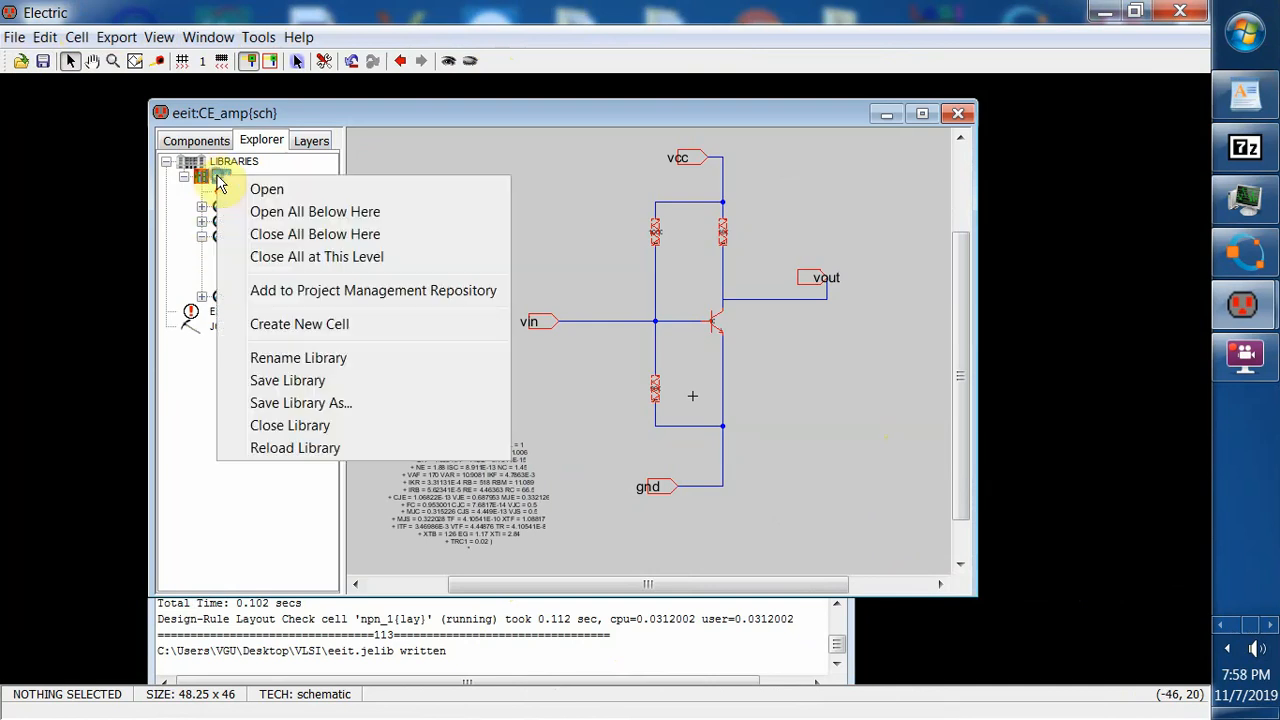
left_click(303, 326)
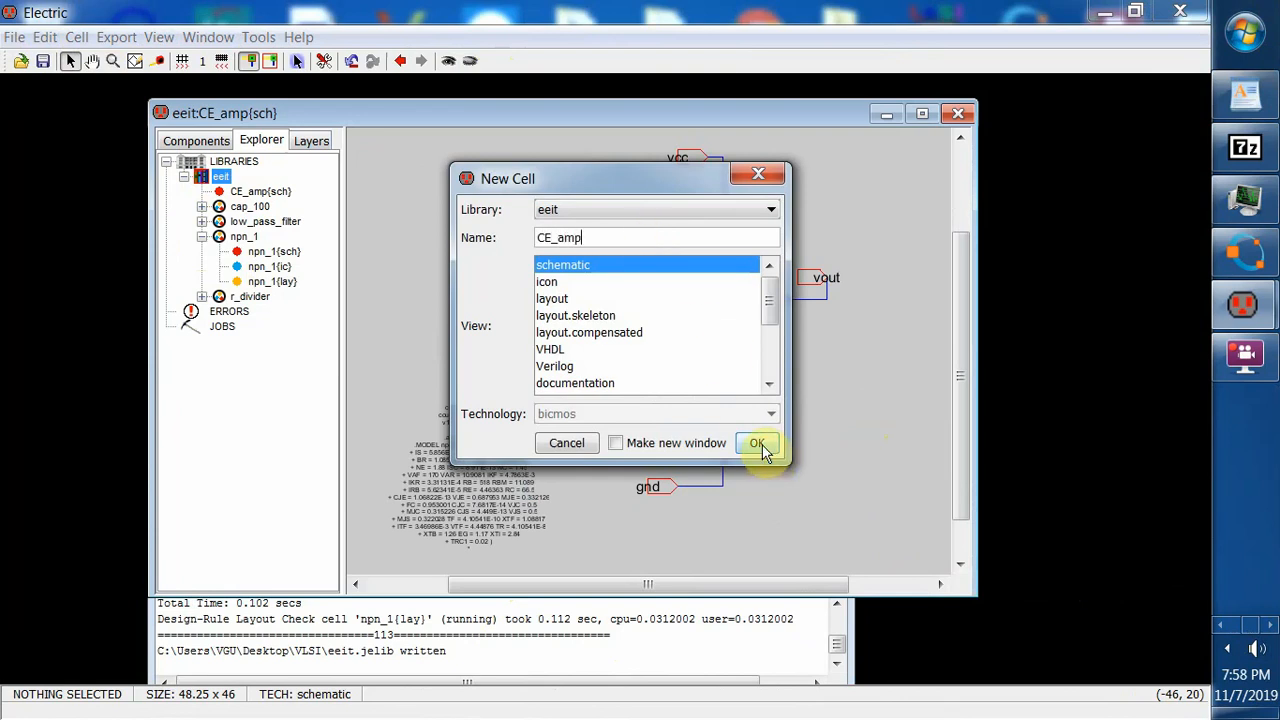
left_click(555, 299)
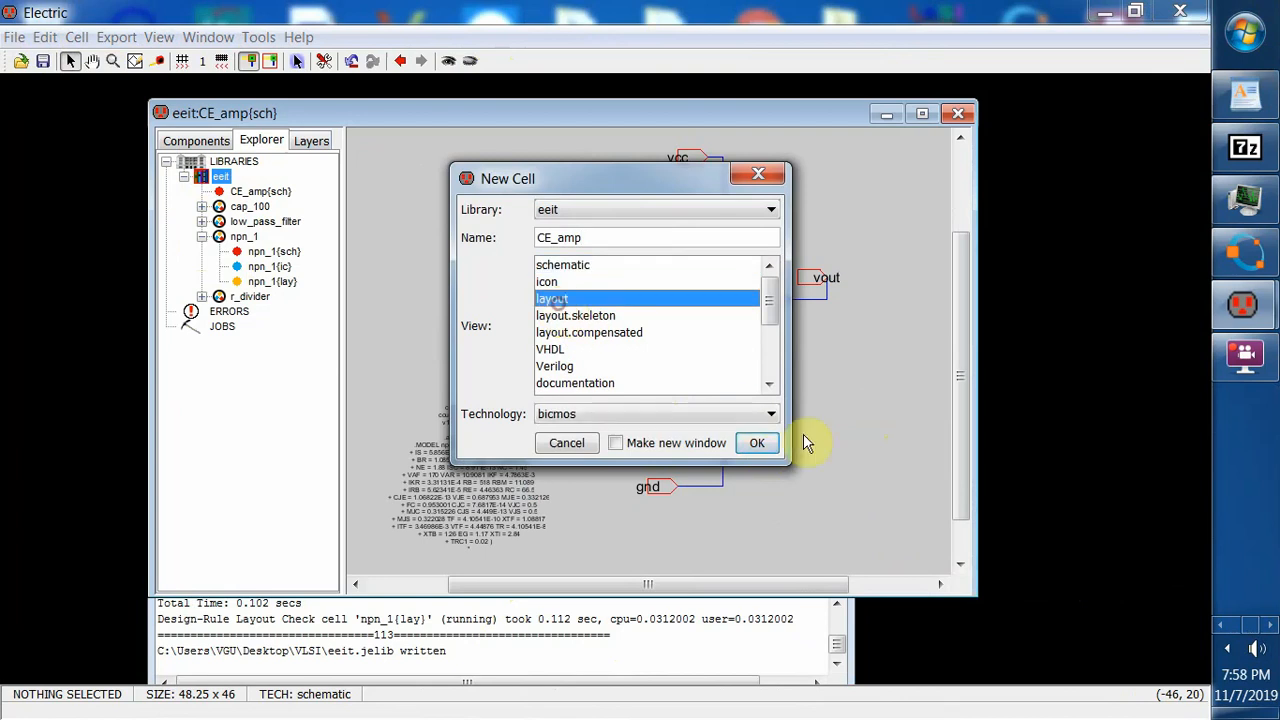
left_click(757, 444)
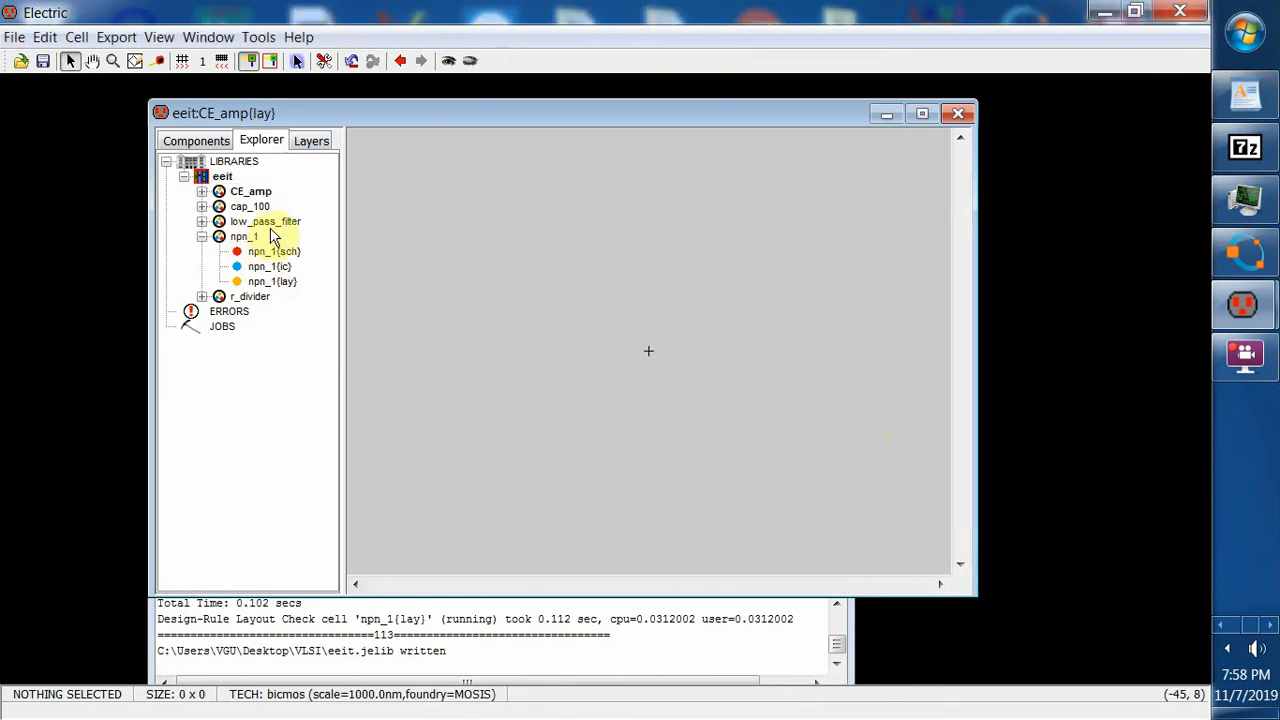
- Maximize the CE_amp layout window, expand the CE_amp cell group, and select its layout view
left_click(922, 115)
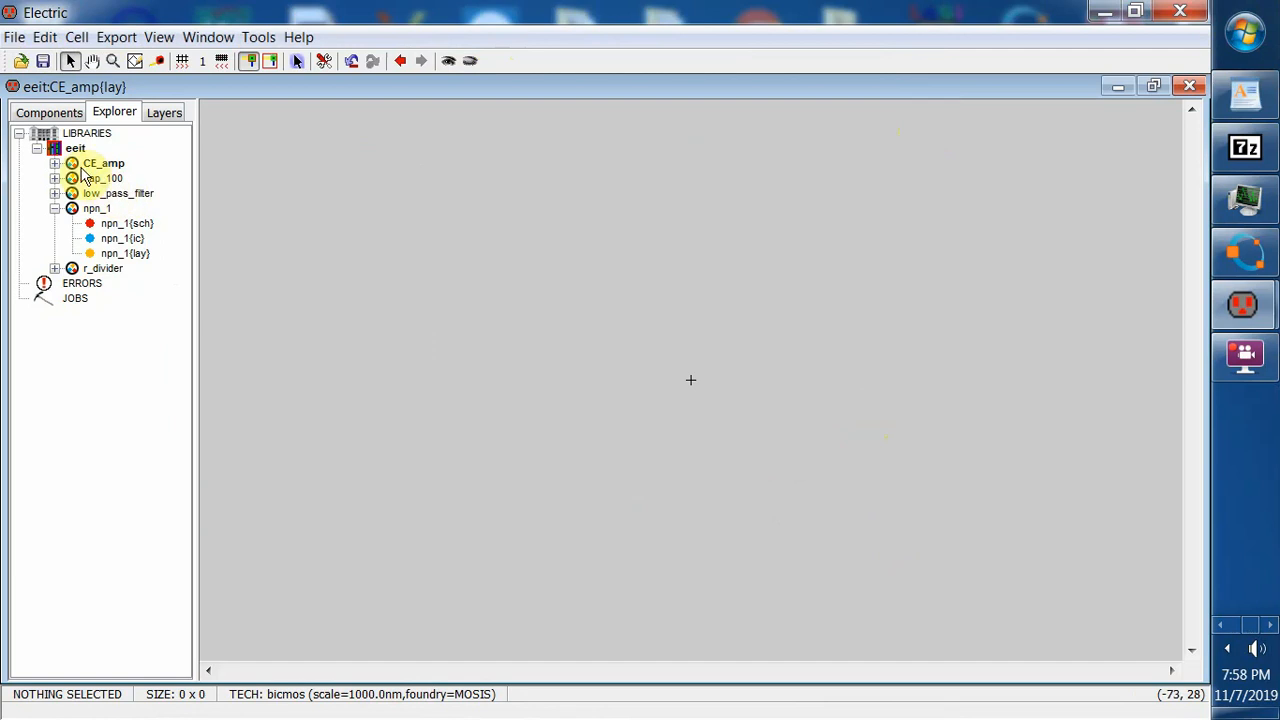
left_click(54, 163)
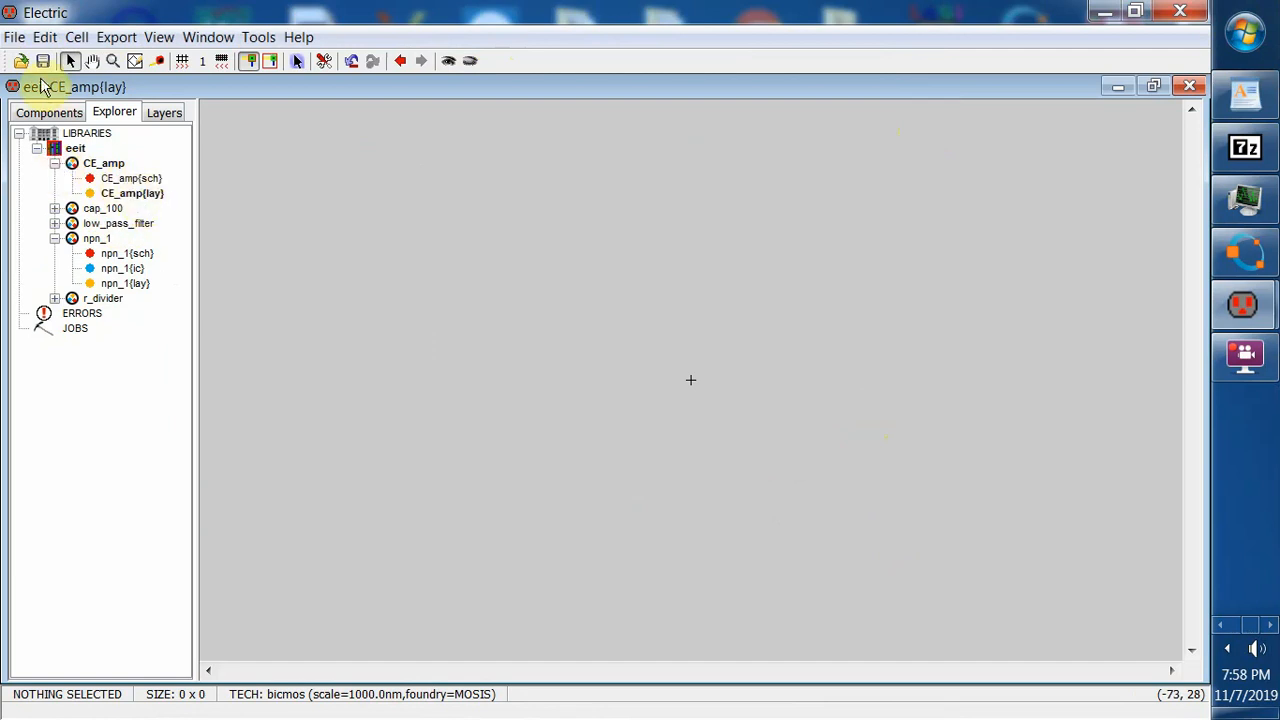
left_click(145, 180)
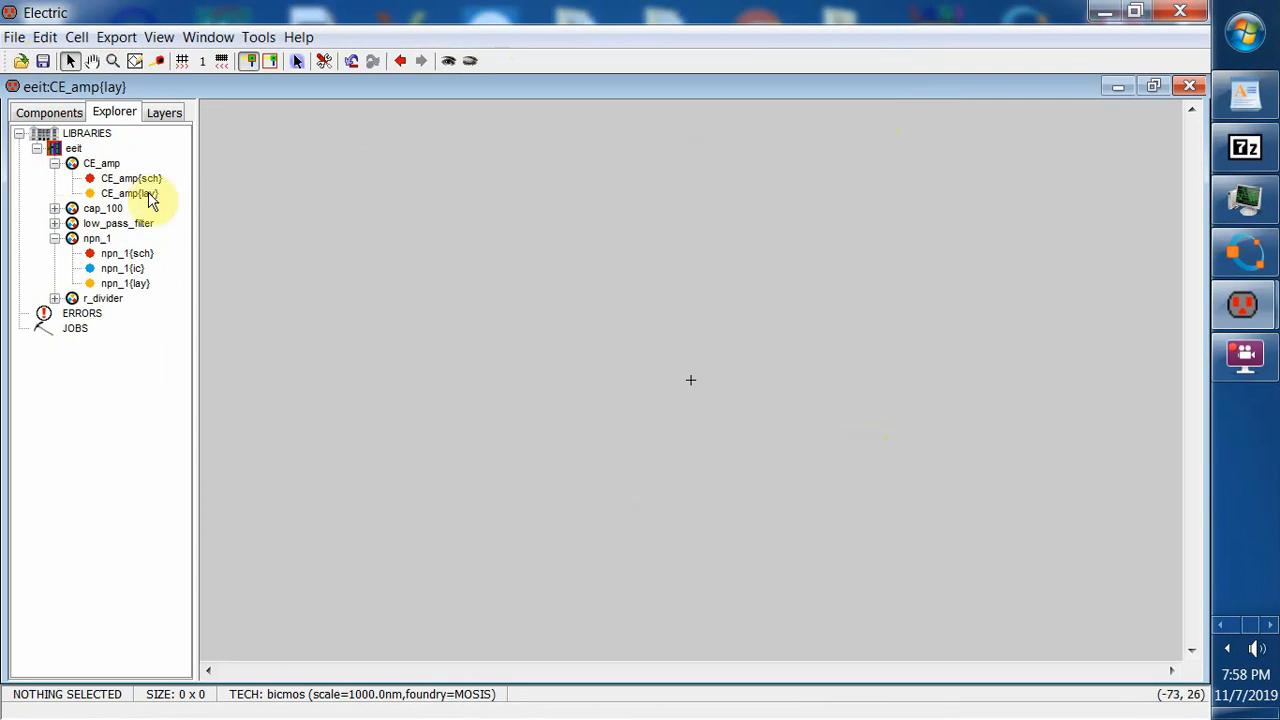
left_click(148, 195)
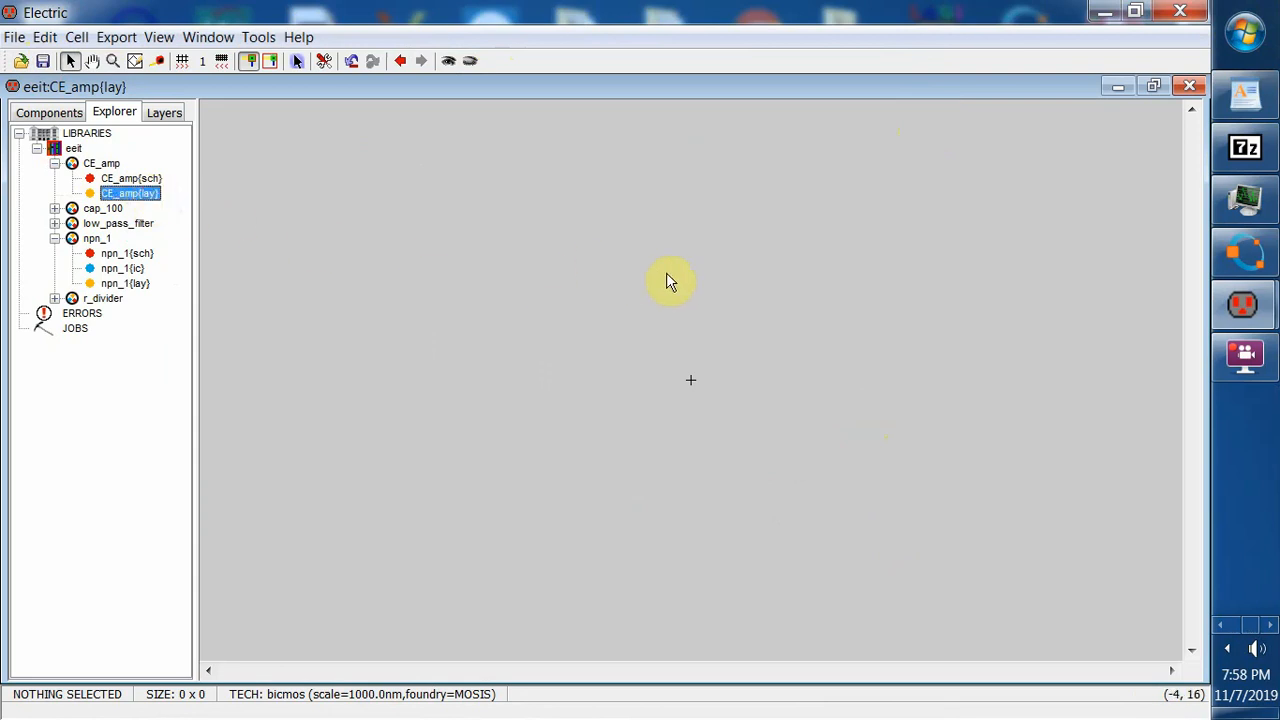
- Place an instance of the npn_1 layout cell near the origin of the CE_amp layout and expand it to show its contents
left_click(49, 112)
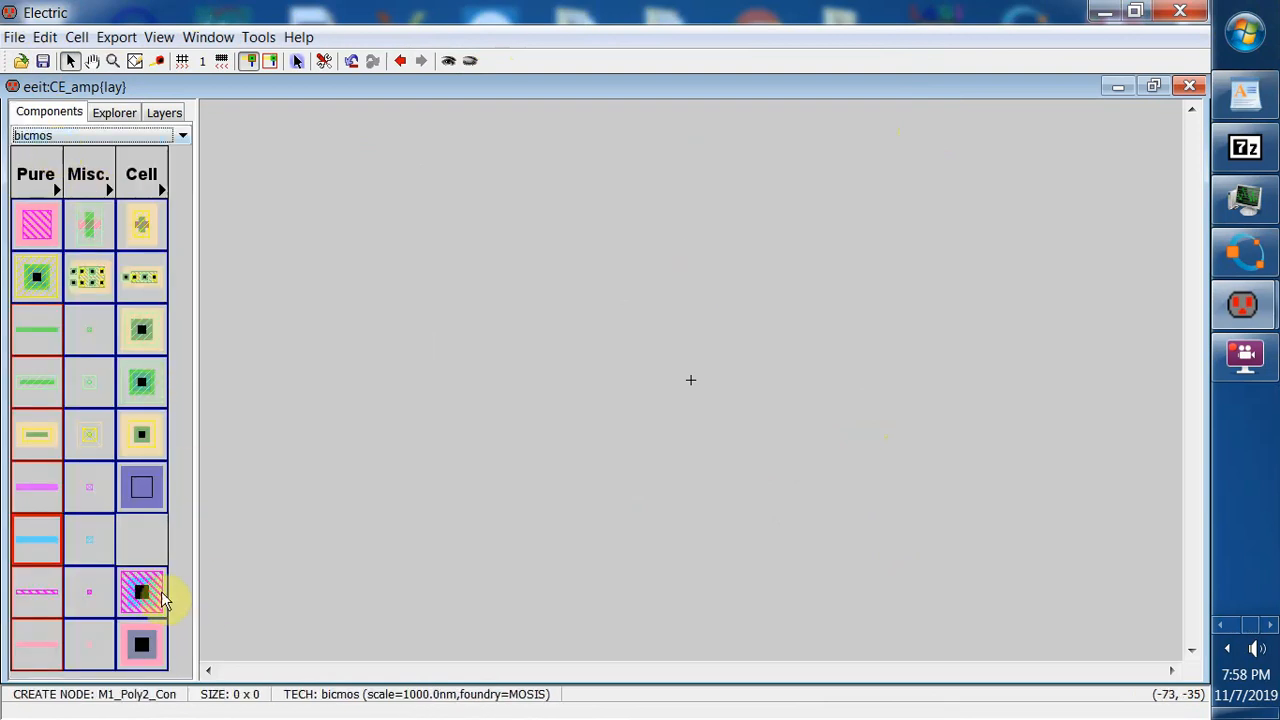
left_click(161, 189)
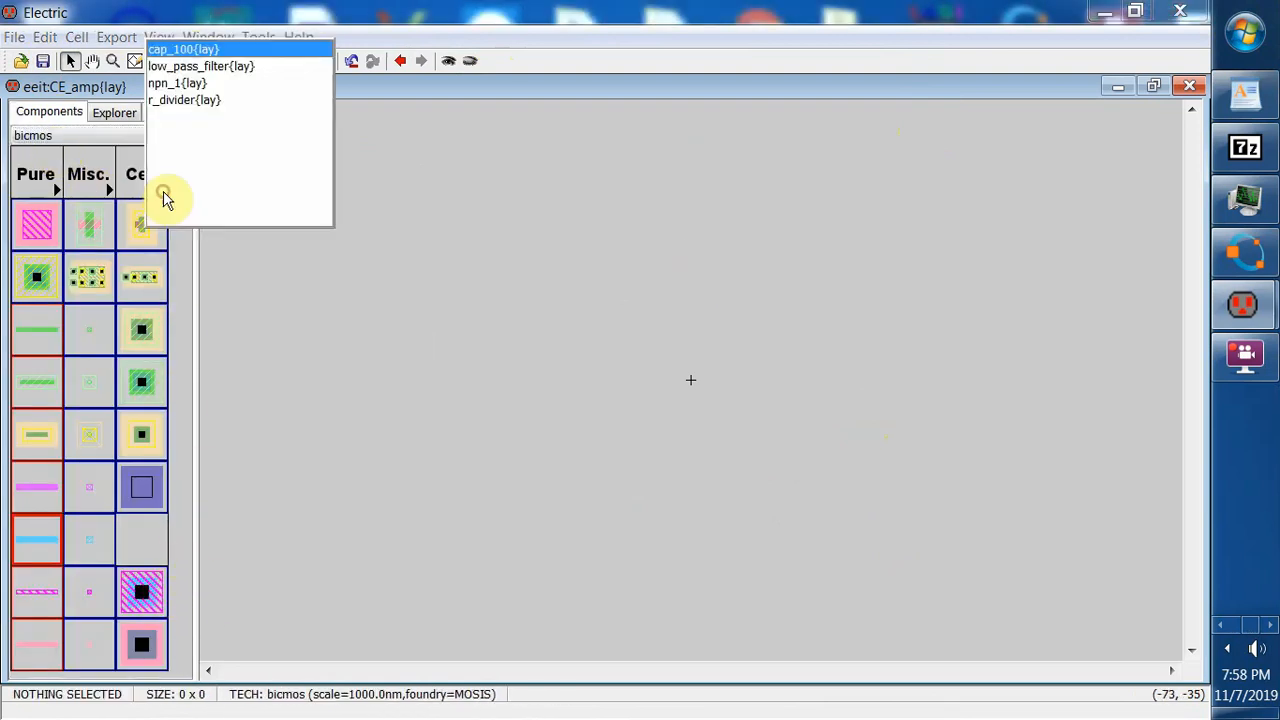
left_click(180, 83)
left_click(695, 407)
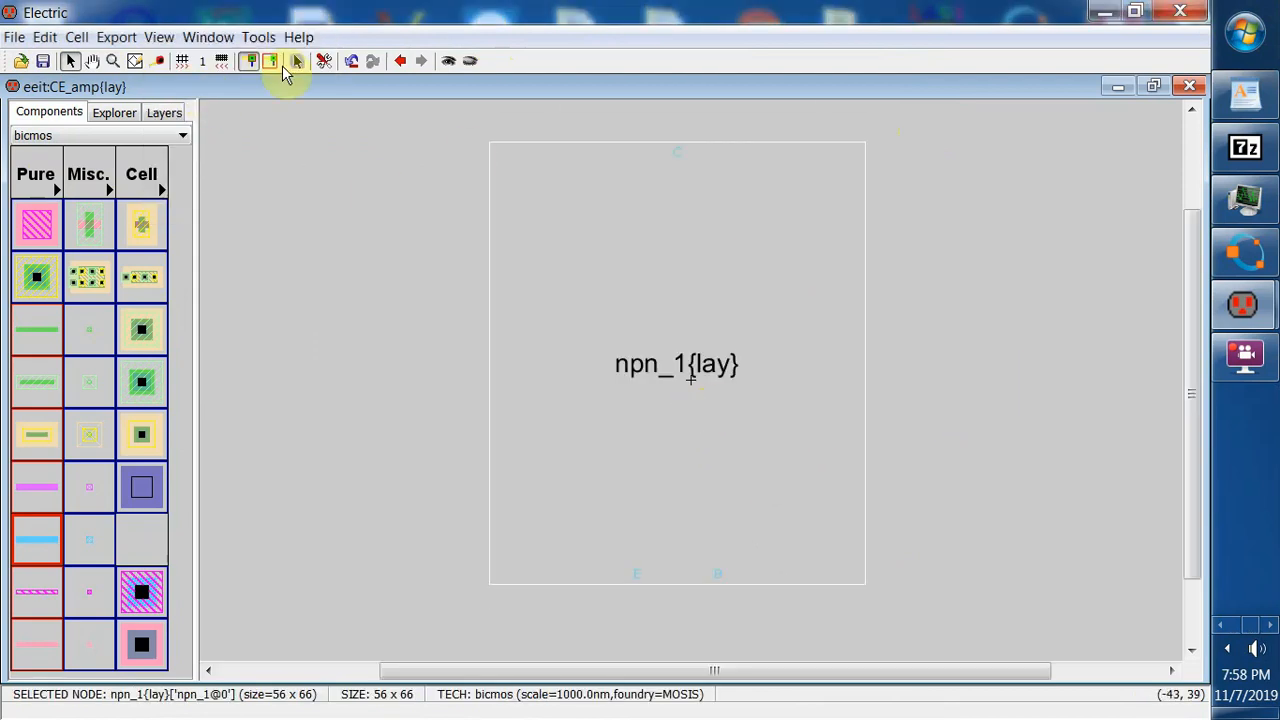
left_click(447, 62)
left_click(947, 495)
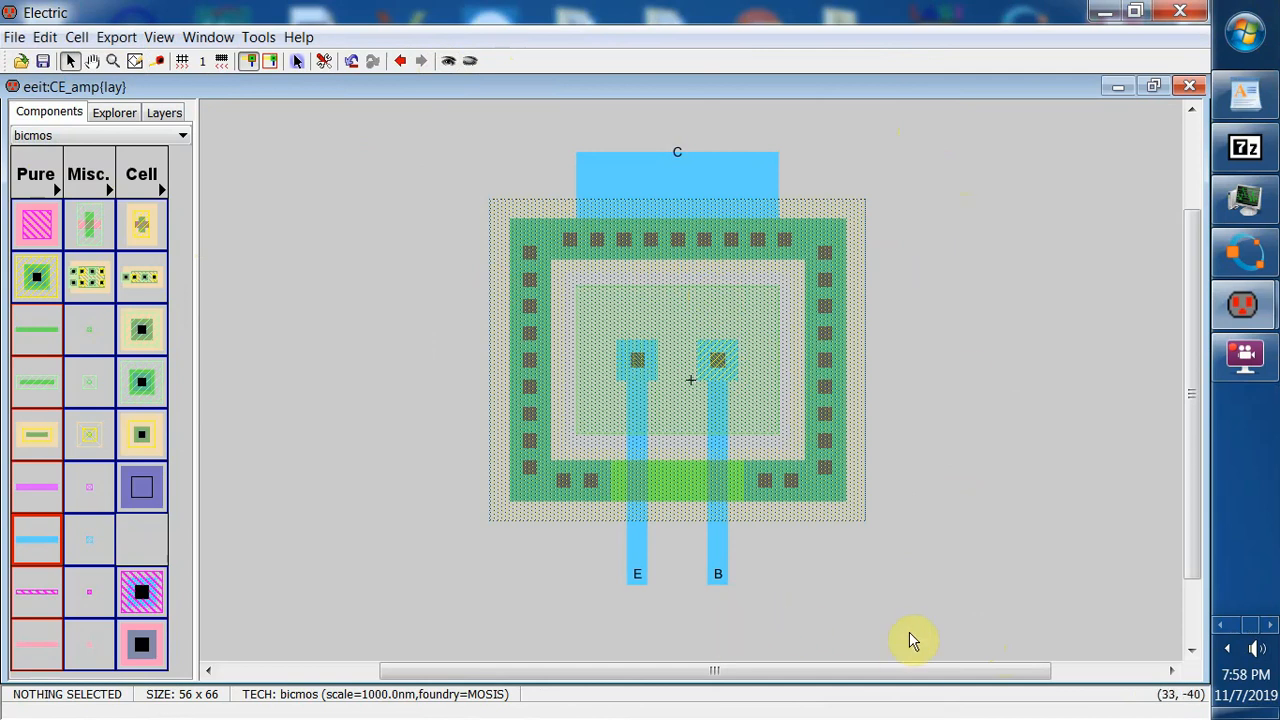
- Place a mocmos N-Well-Resistor below the npn_1 transistor, at about X 32, Y -39
left_click_drag(1192, 458, 1183, 567)
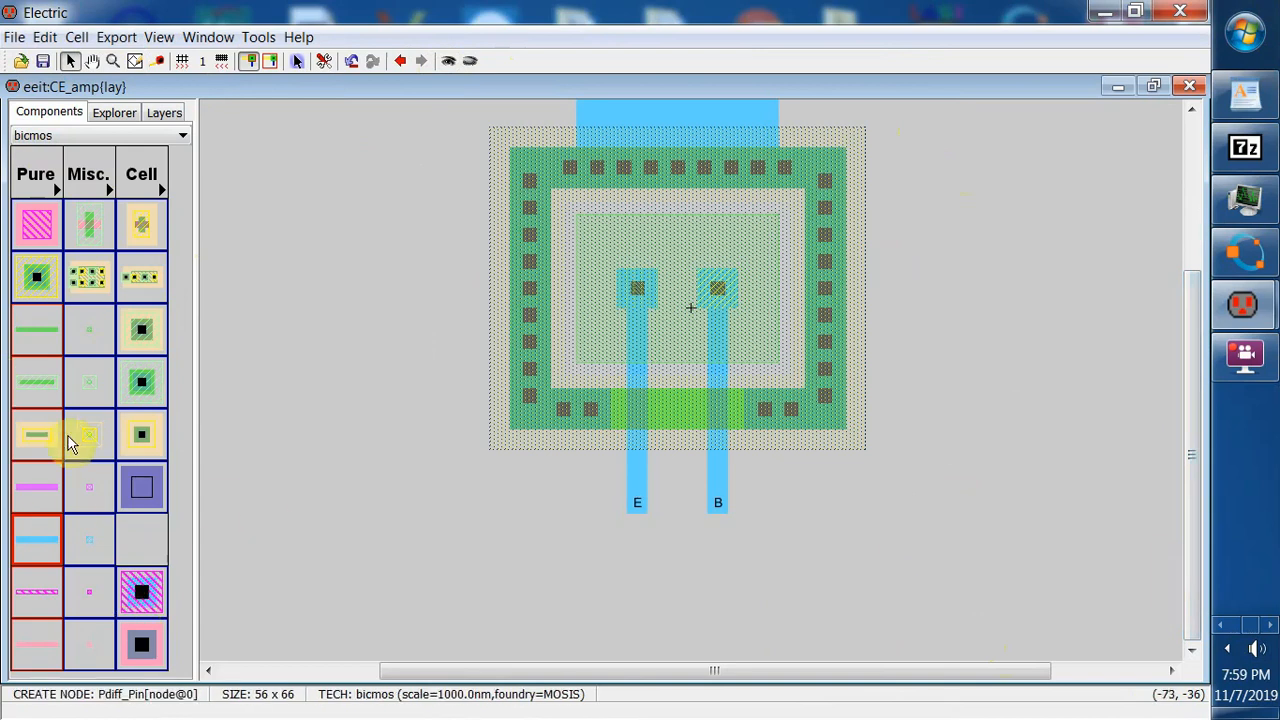
left_click(182, 140)
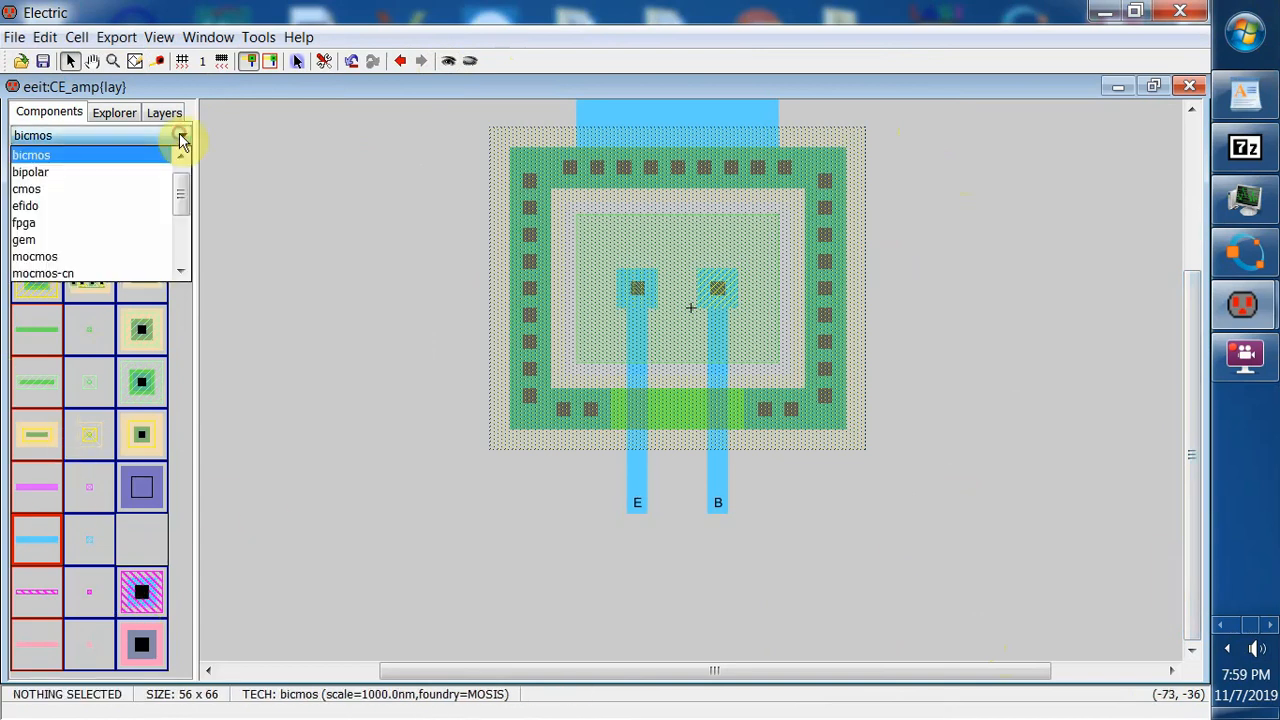
left_click(95, 262)
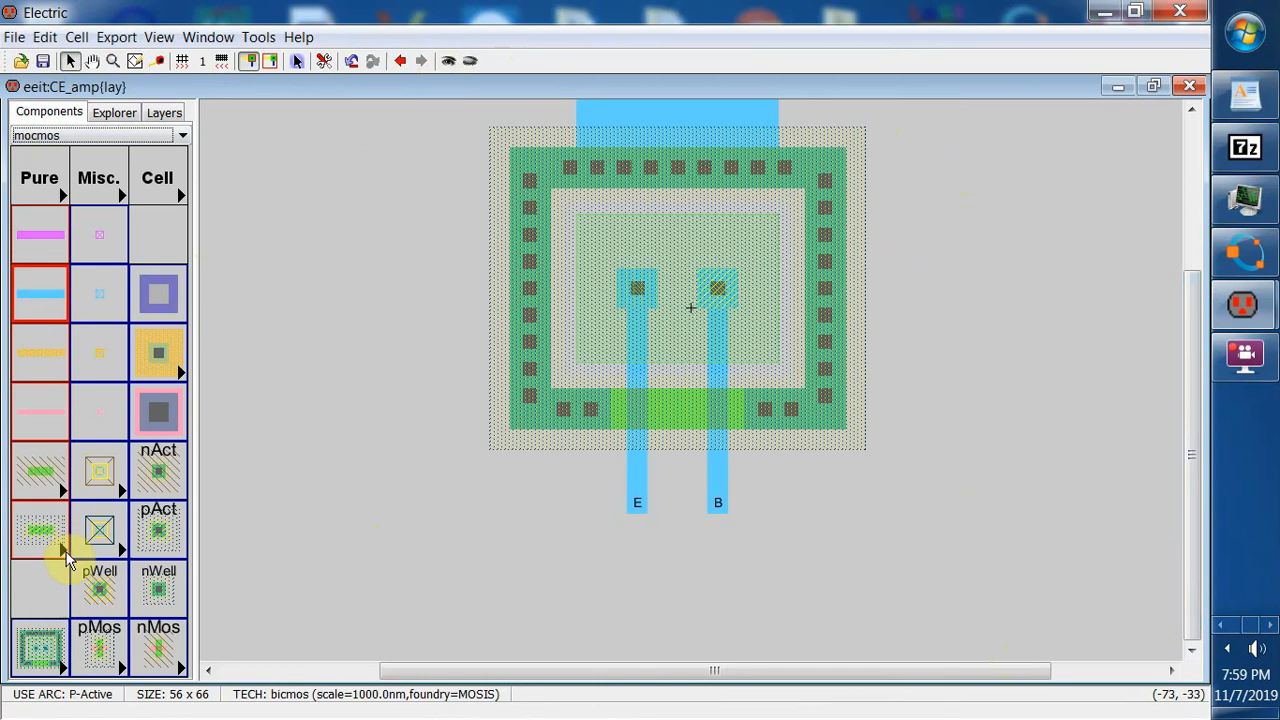
left_click(58, 668)
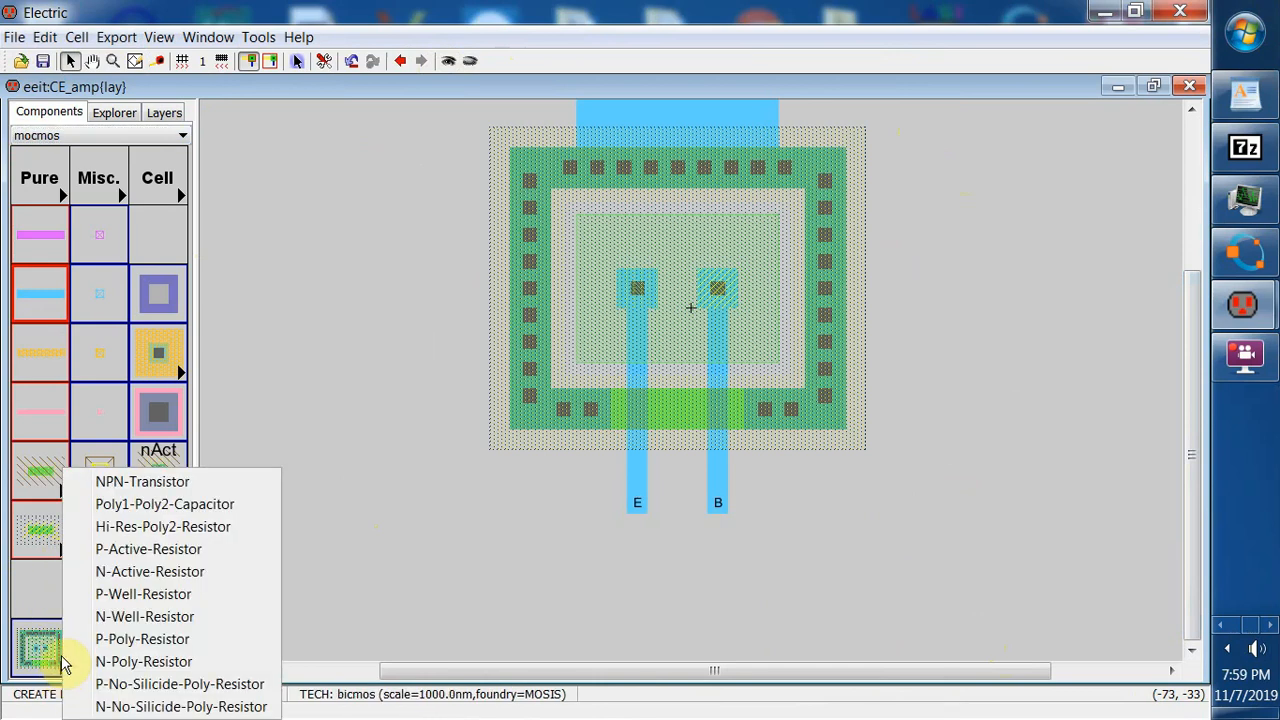
left_click(143, 616)
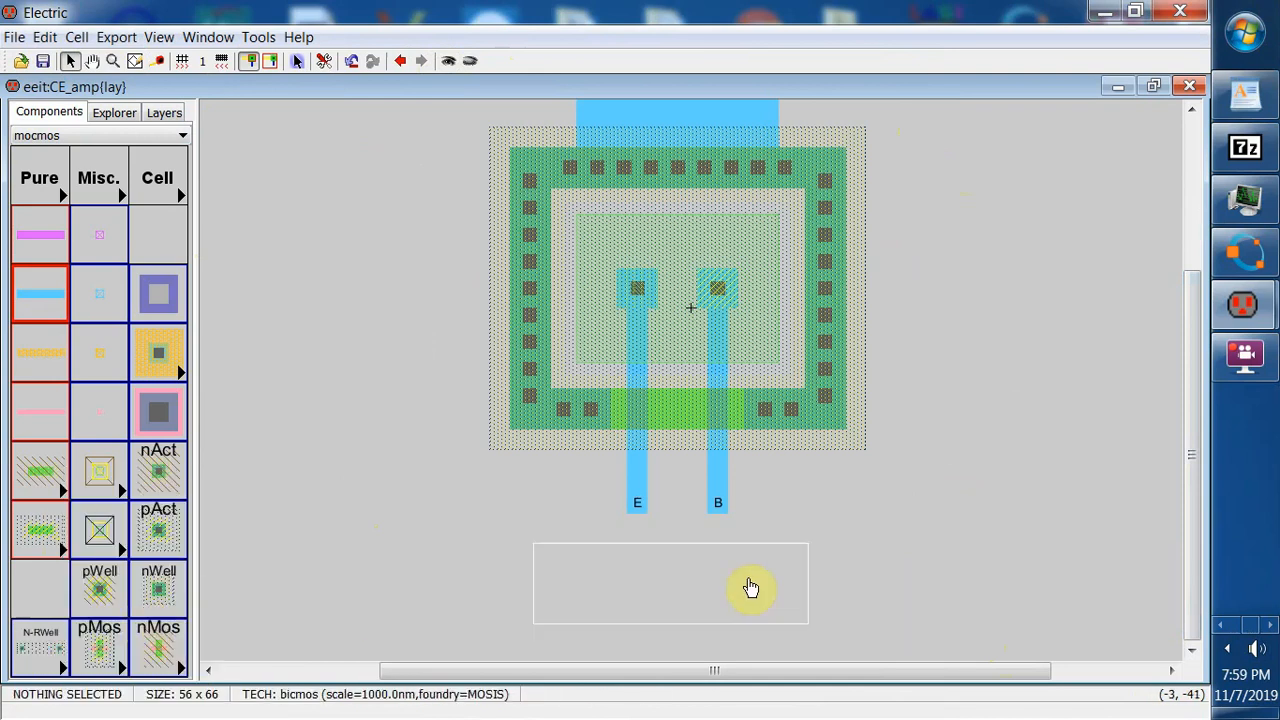
left_click(905, 580)
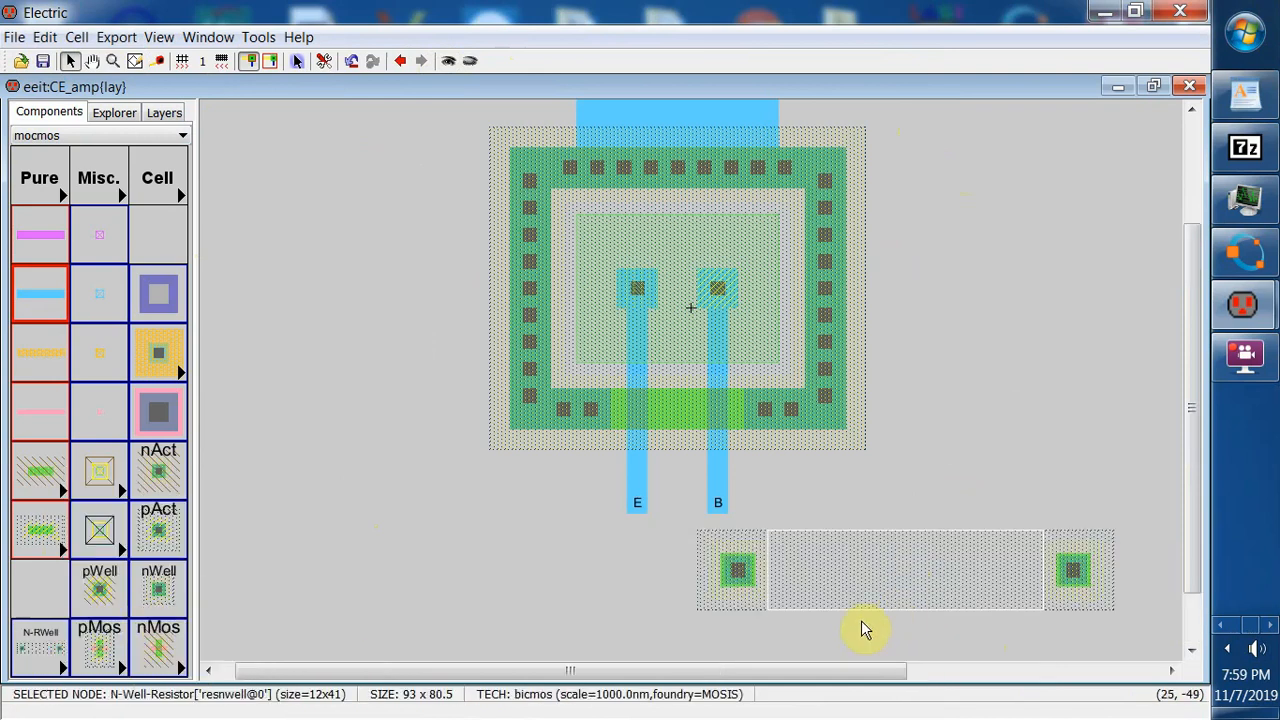
left_click(866, 580)
left_click(892, 580)
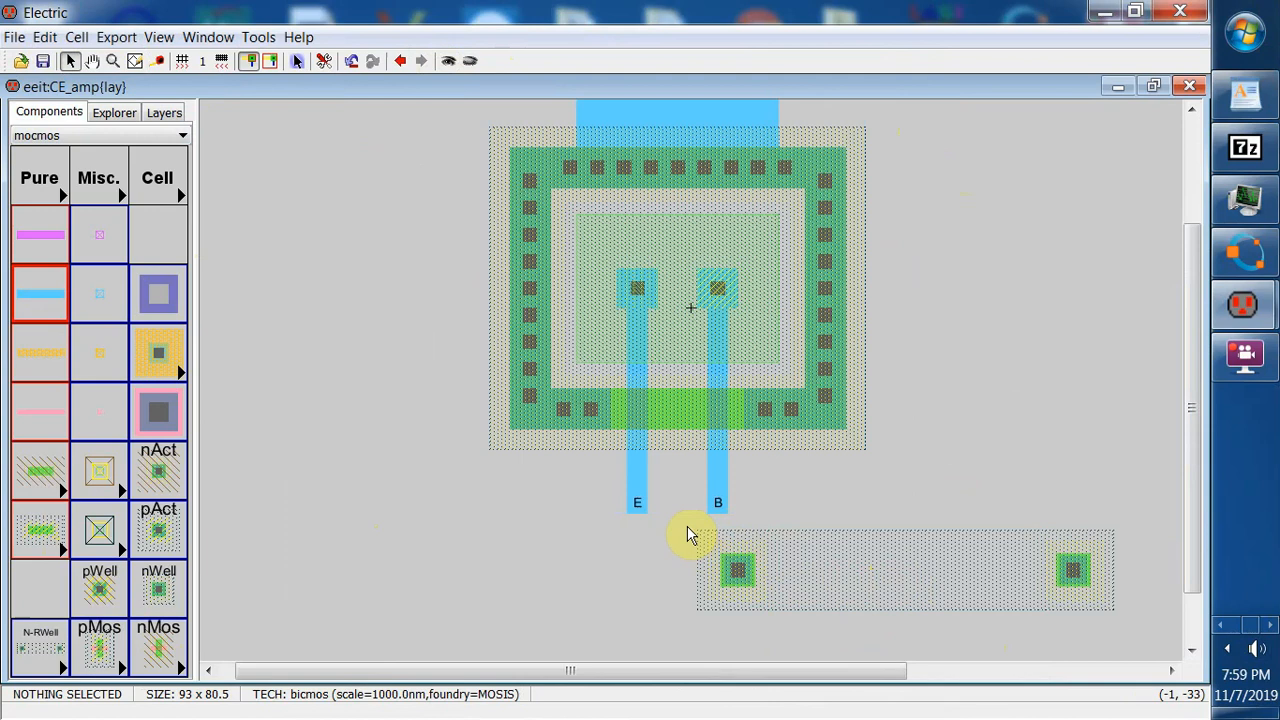
left_click(56, 667)
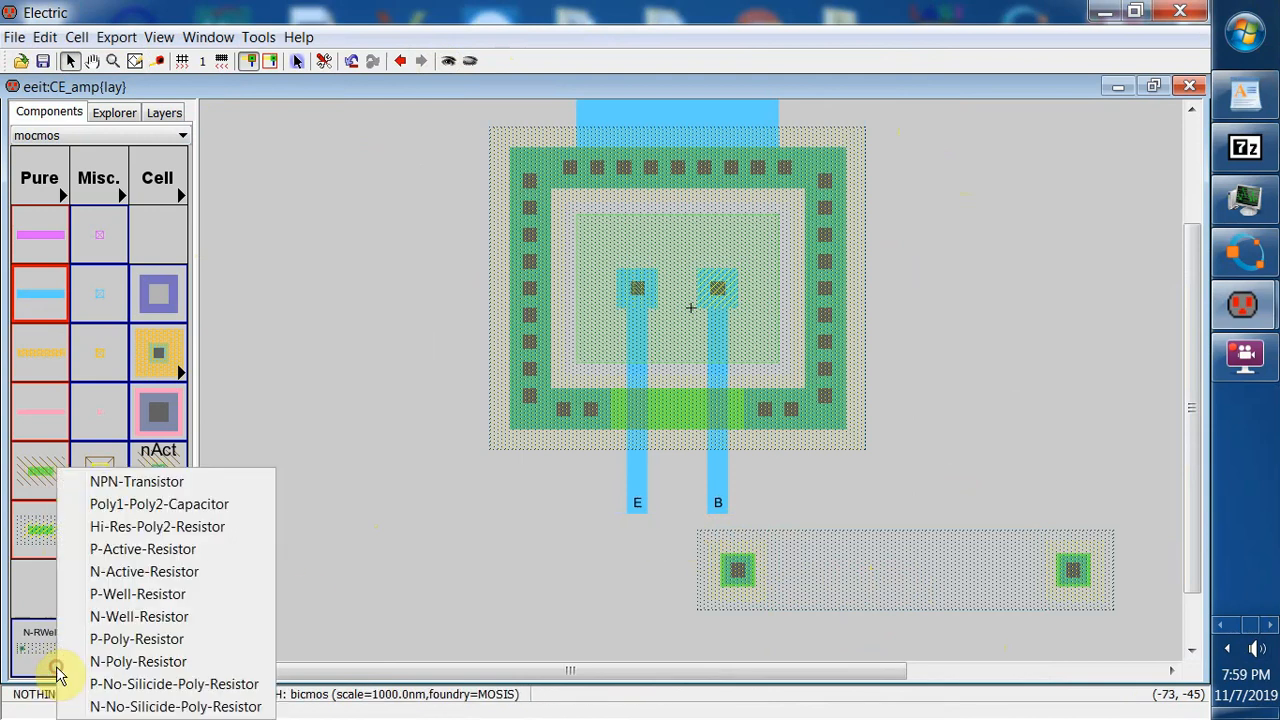
left_click(160, 617)
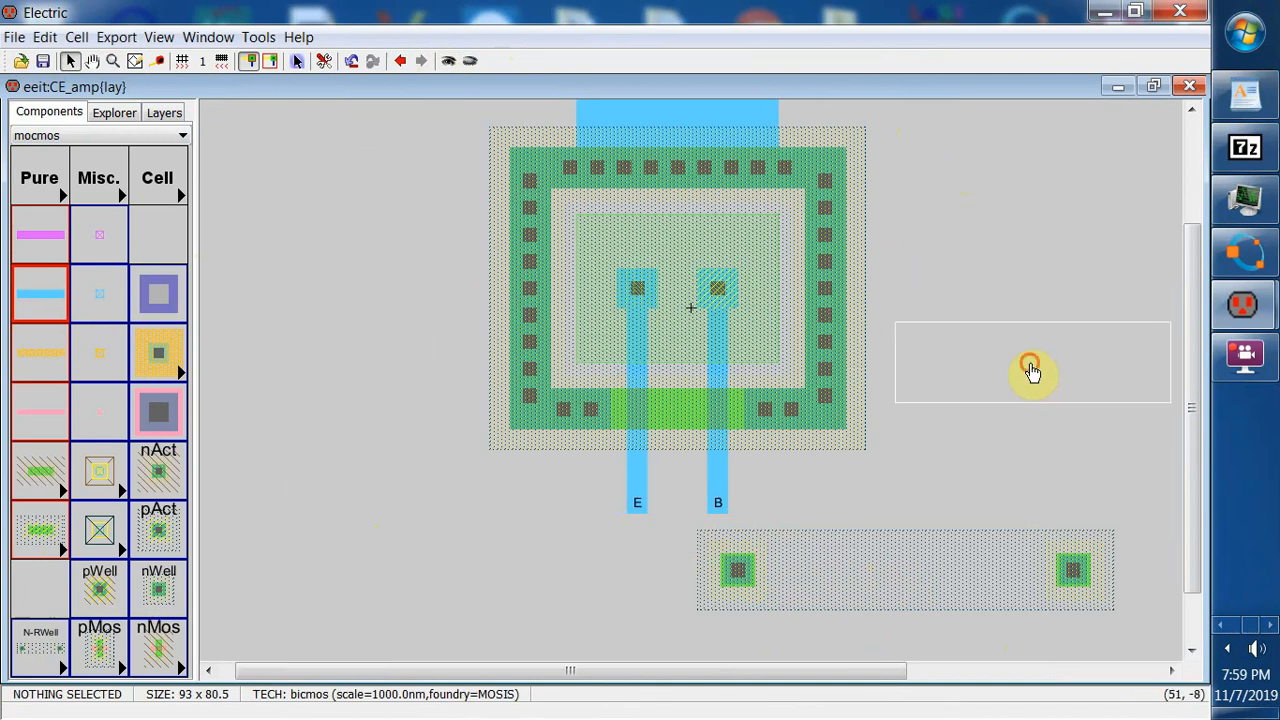
left_click(1035, 398)
left_click(990, 375)
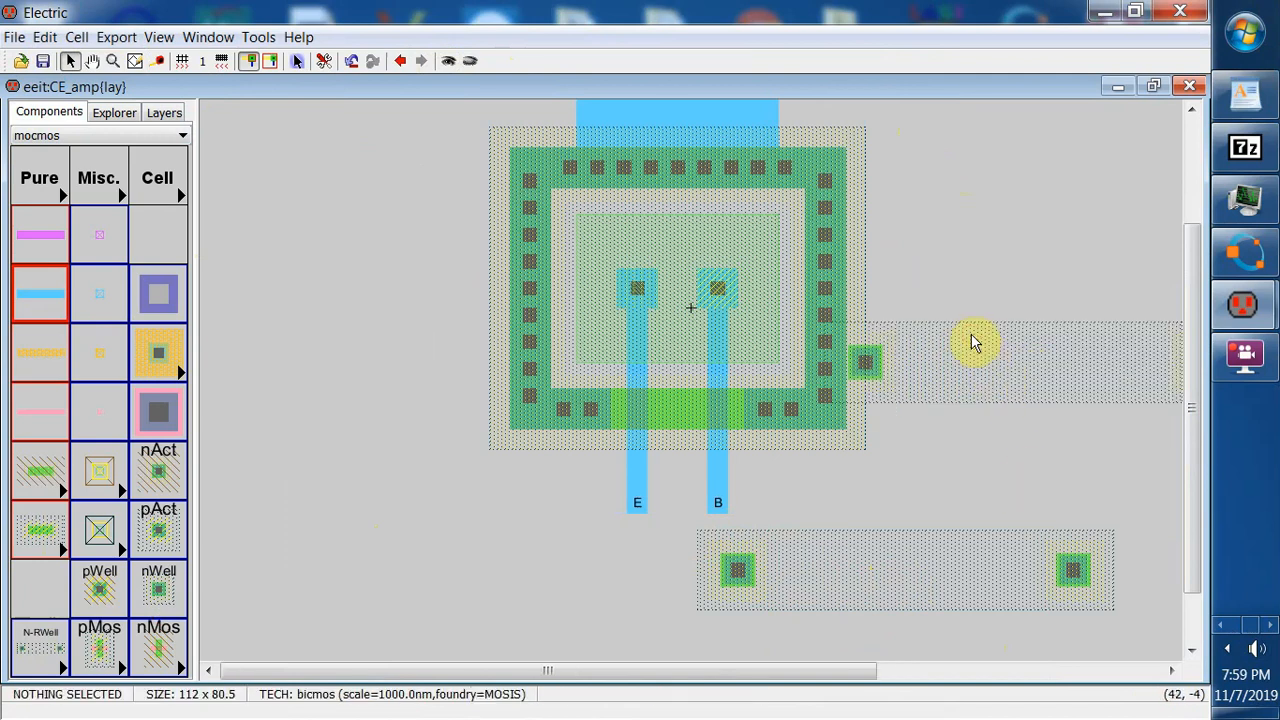
left_click(45, 37)
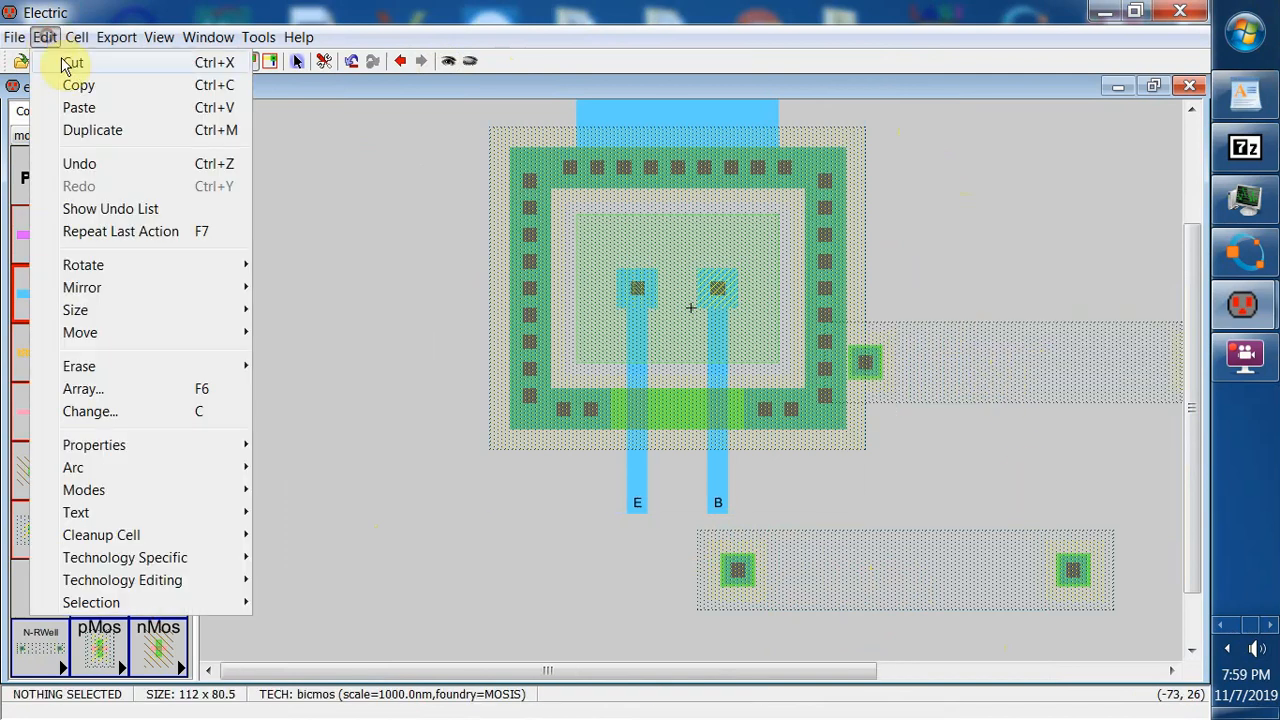
left_click(80, 164)
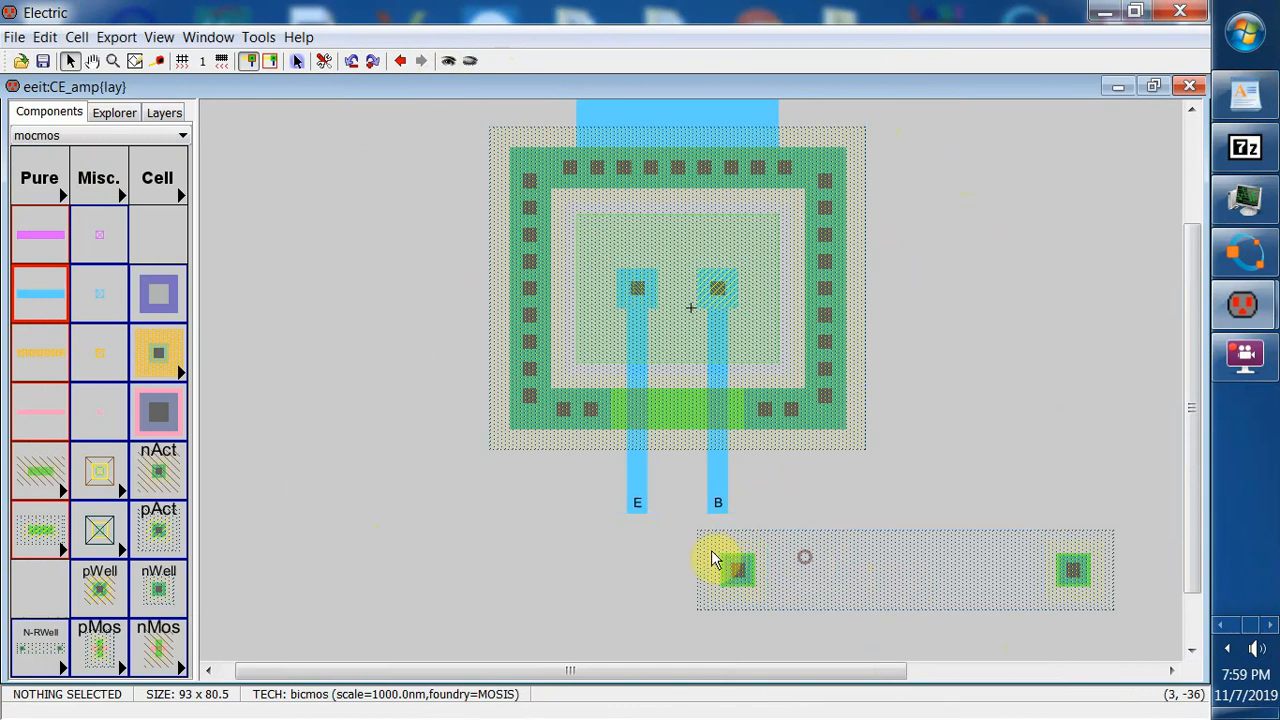
- Set the N-well resistor's well resistance to 1000, width to 40 and length to 16
double_click(740, 567)
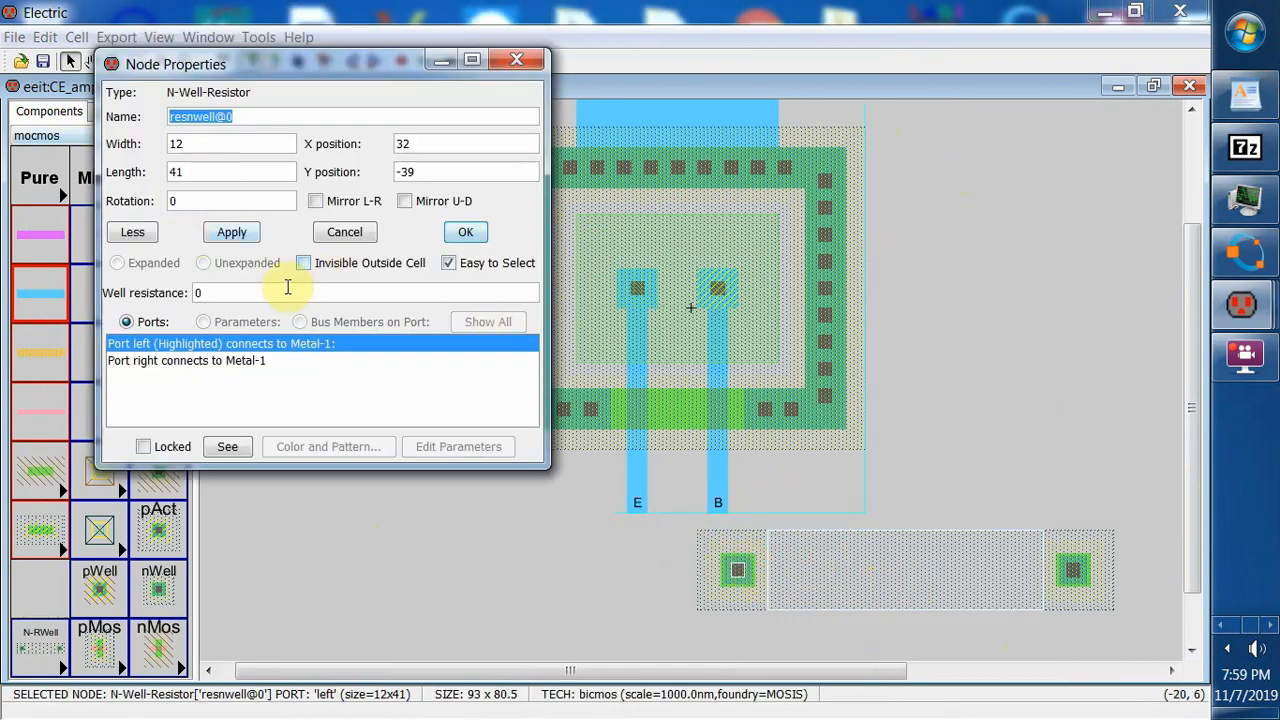
left_click_drag(238, 292, 201, 296)
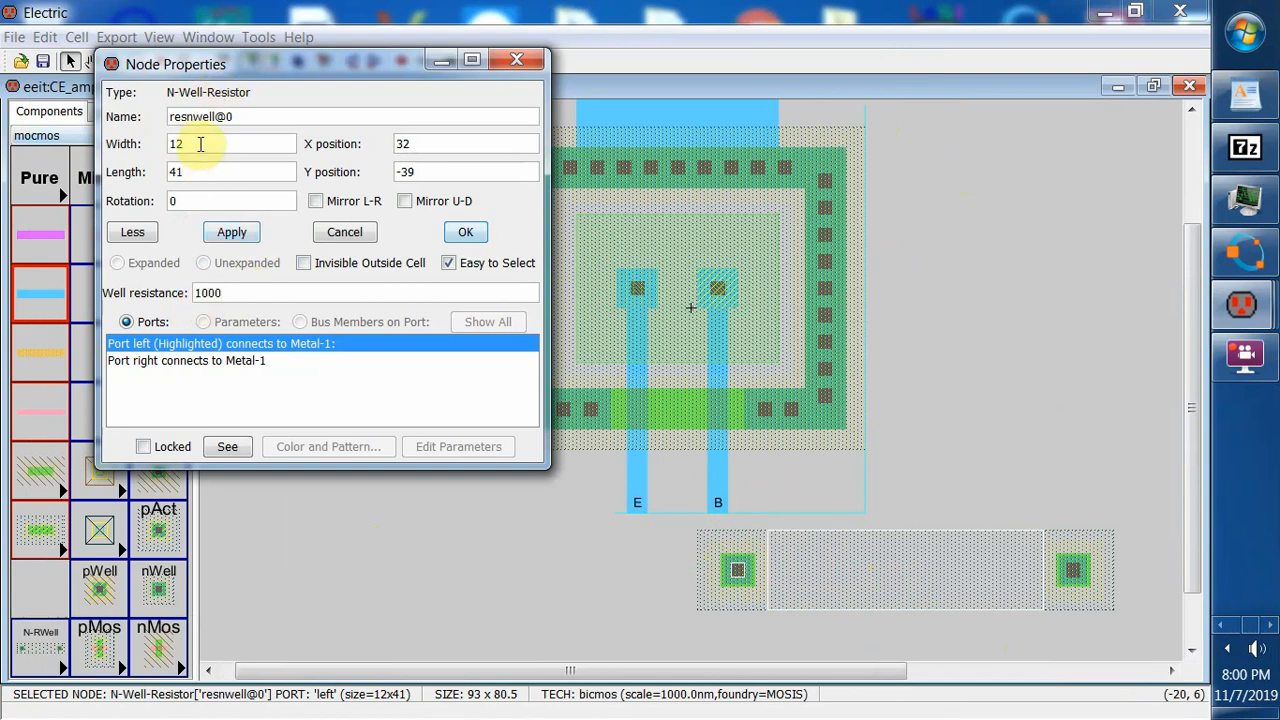
left_click_drag(200, 143, 169, 143)
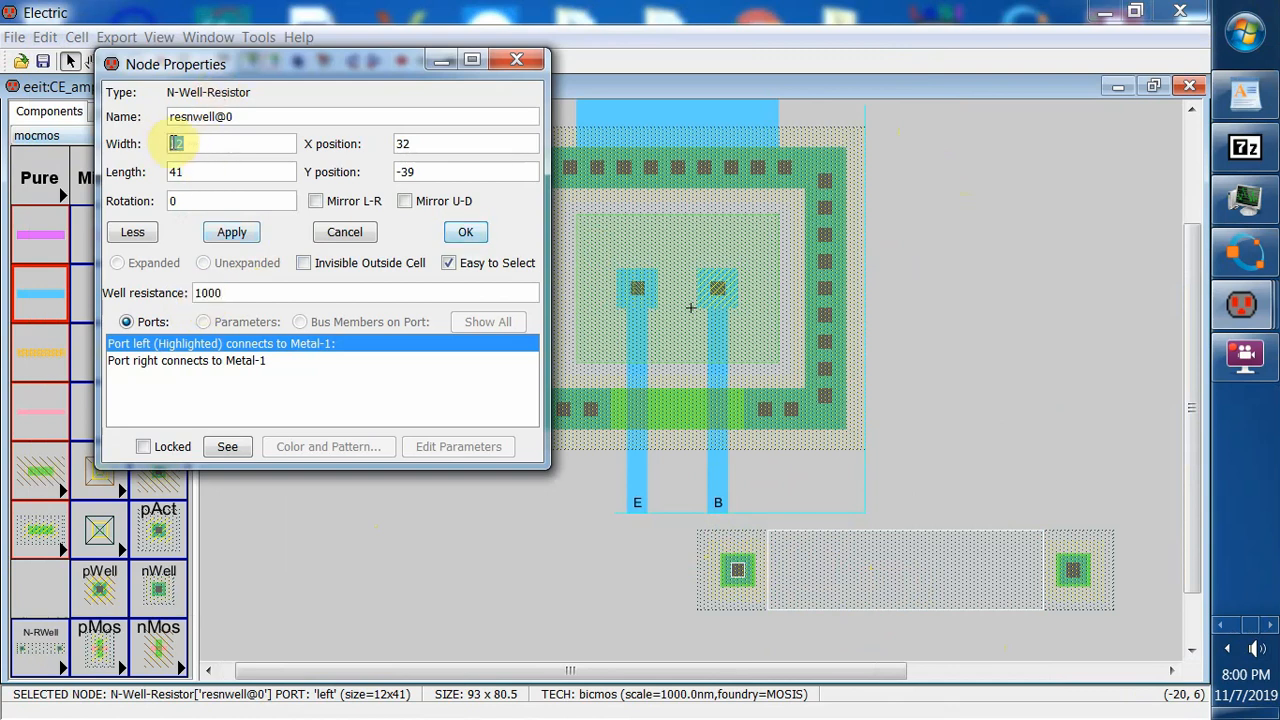
type("40")
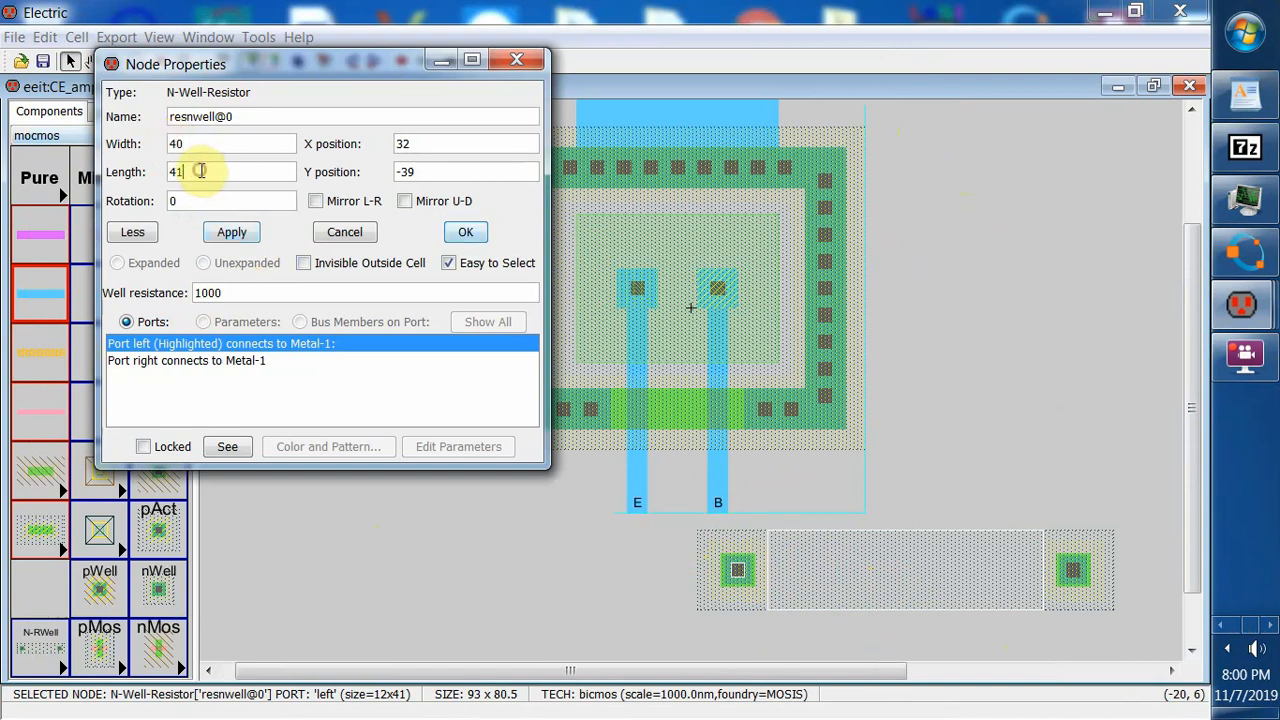
left_click_drag(200, 171, 150, 172)
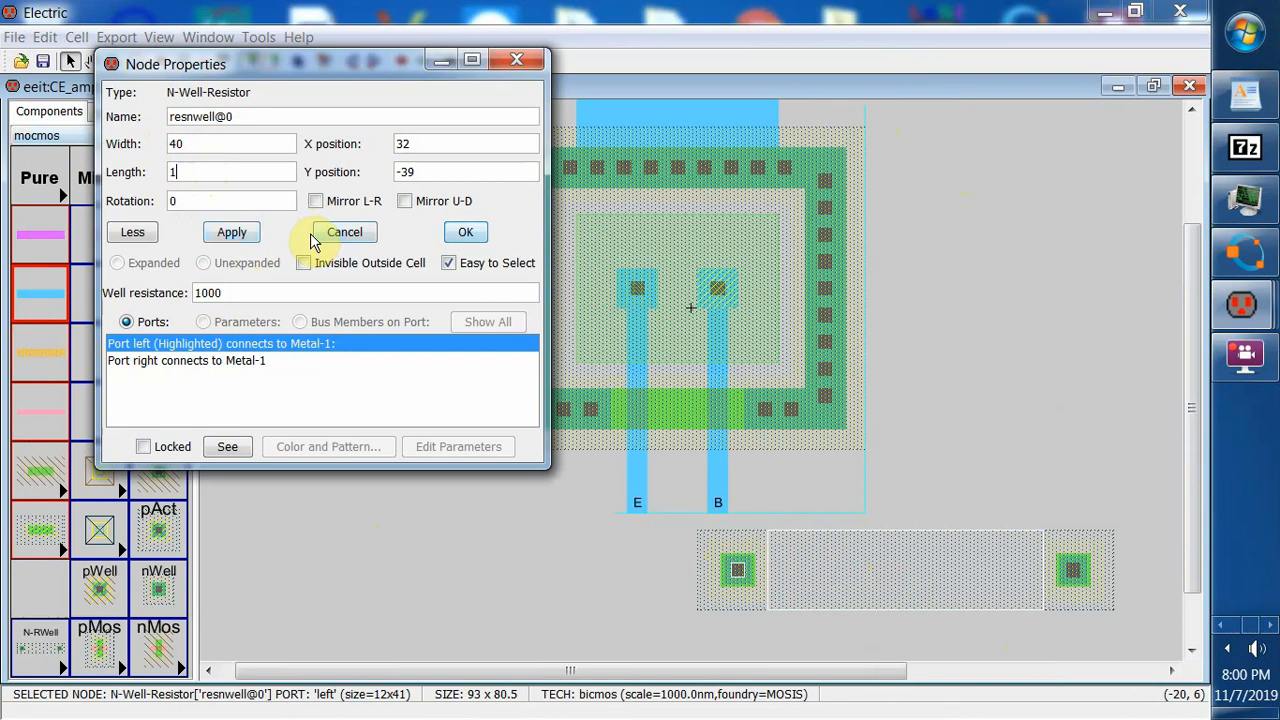
left_click(244, 234)
- Move the resized N-well resistor downward so it sits clear of the npn_1 transistor
left_click(815, 545)
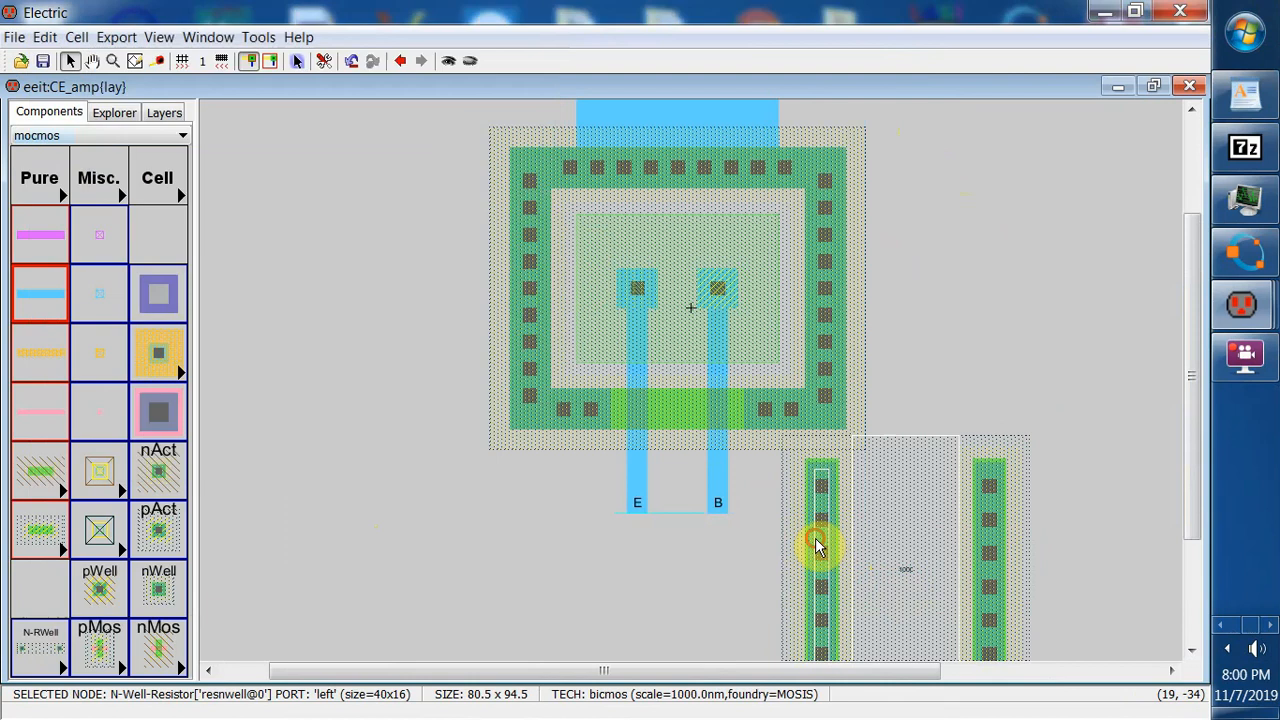
left_click_drag(815, 545, 829, 630)
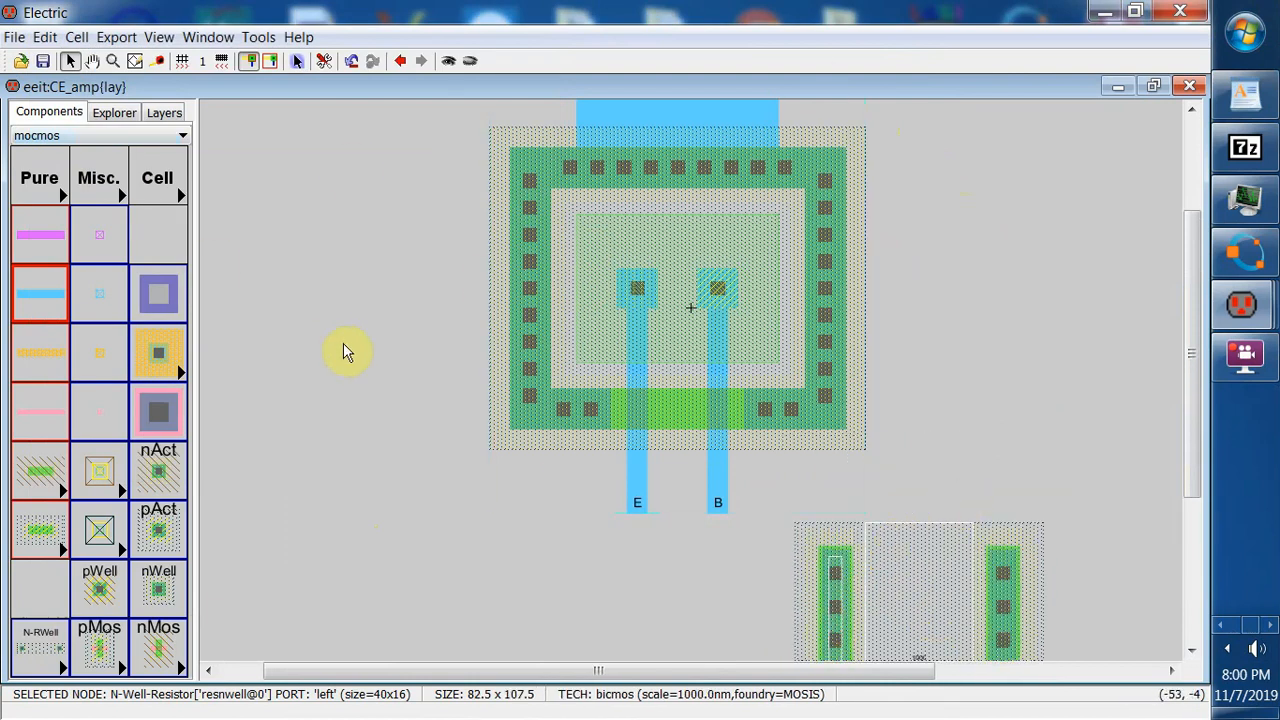
left_click(160, 37)
left_click(207, 37)
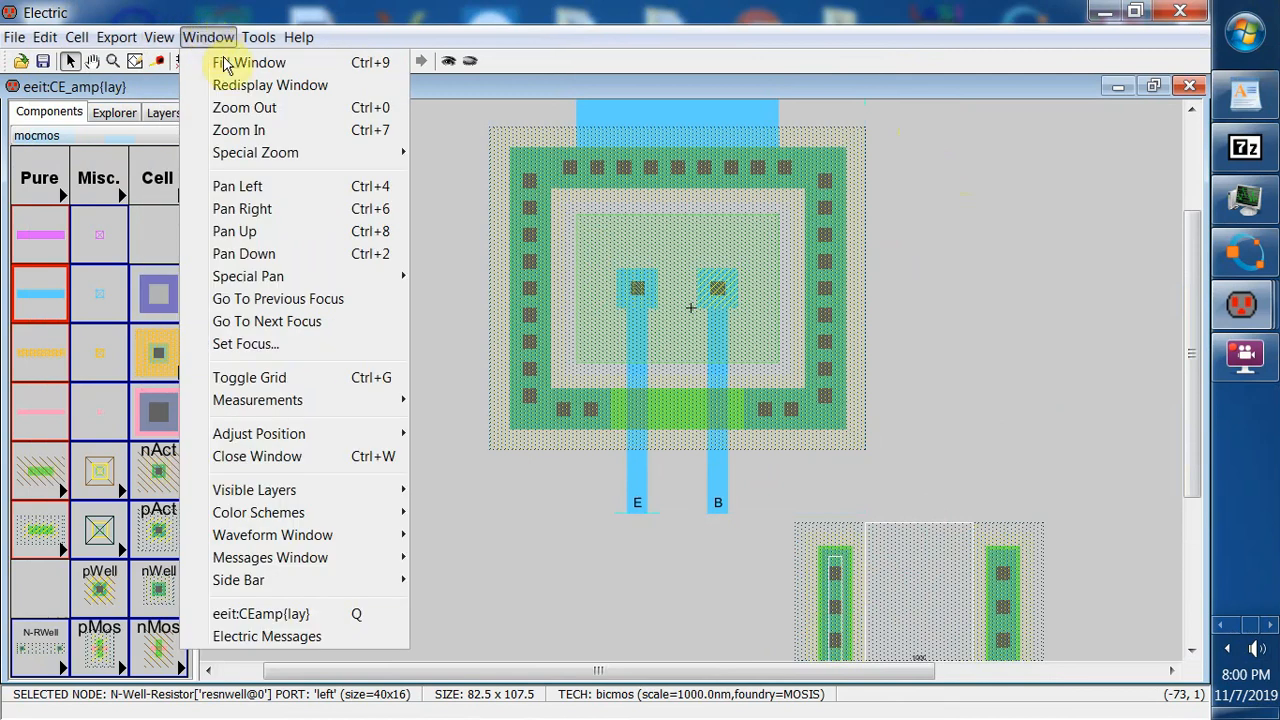
left_click(256, 108)
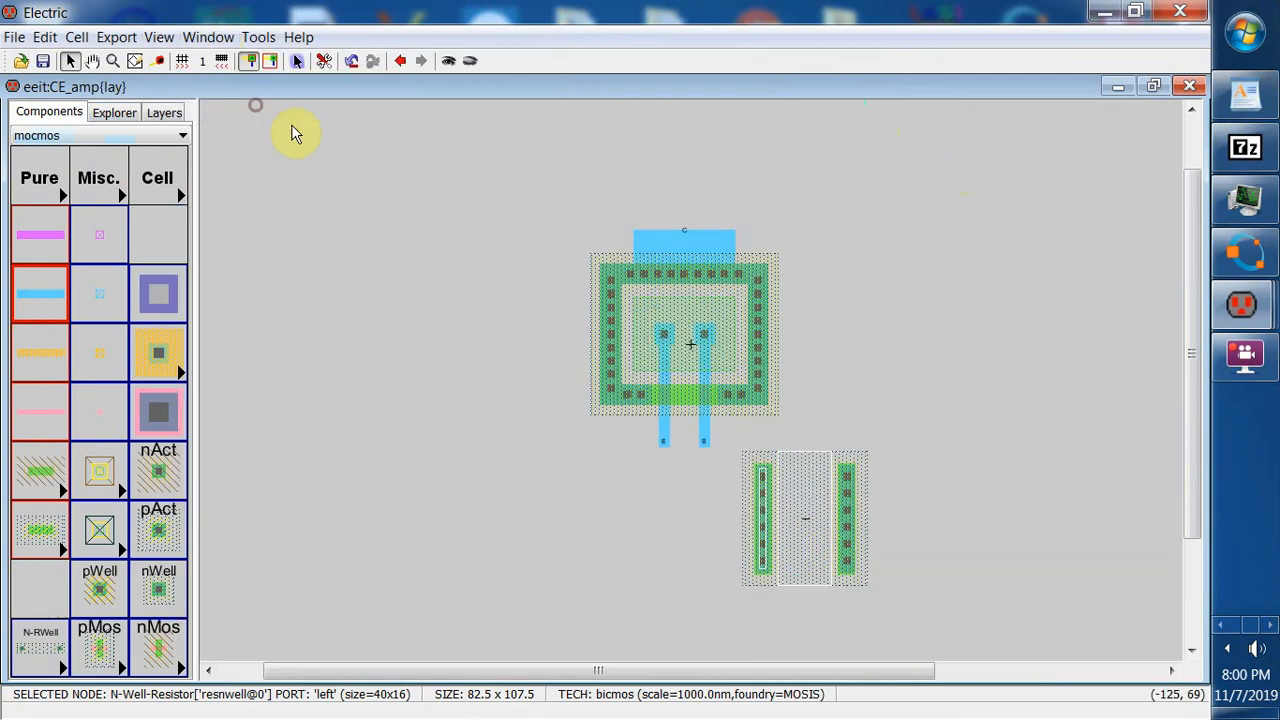
- Make a copy of the 1000-ohm N-well resistor and place it in the CE_amp layout
left_click(895, 488)
key("ctrl+a")
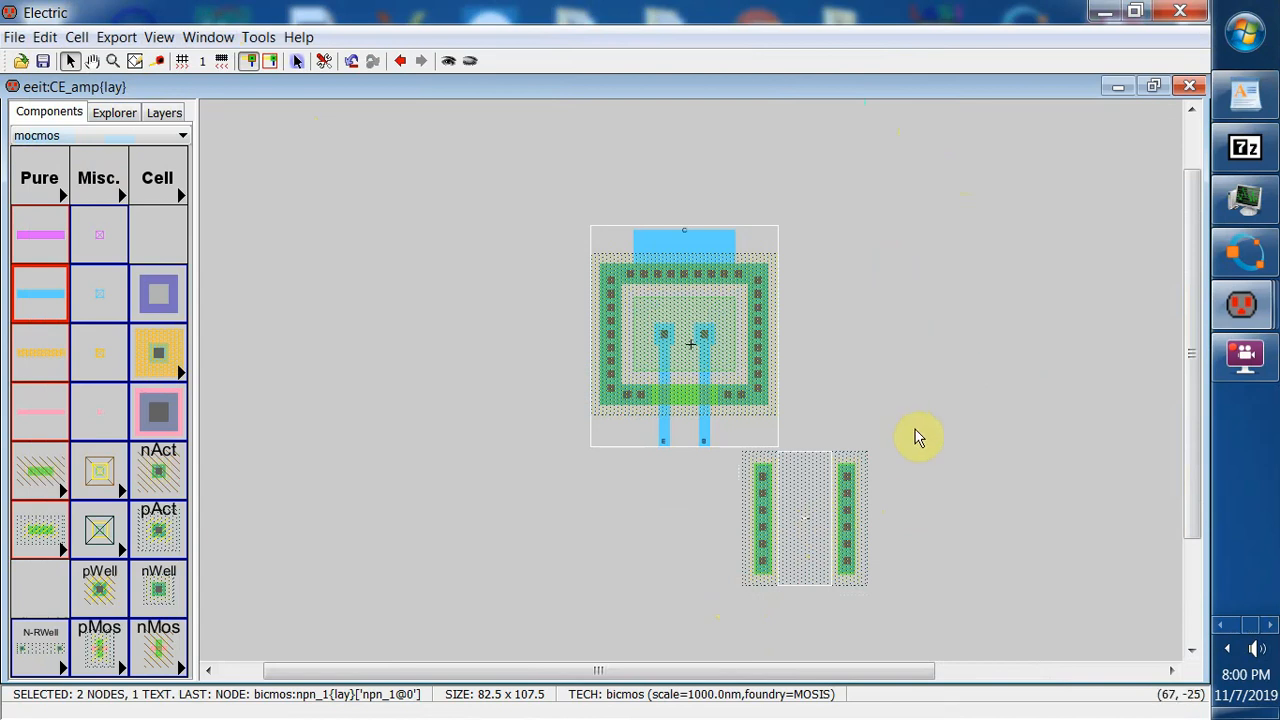
left_click(922, 470)
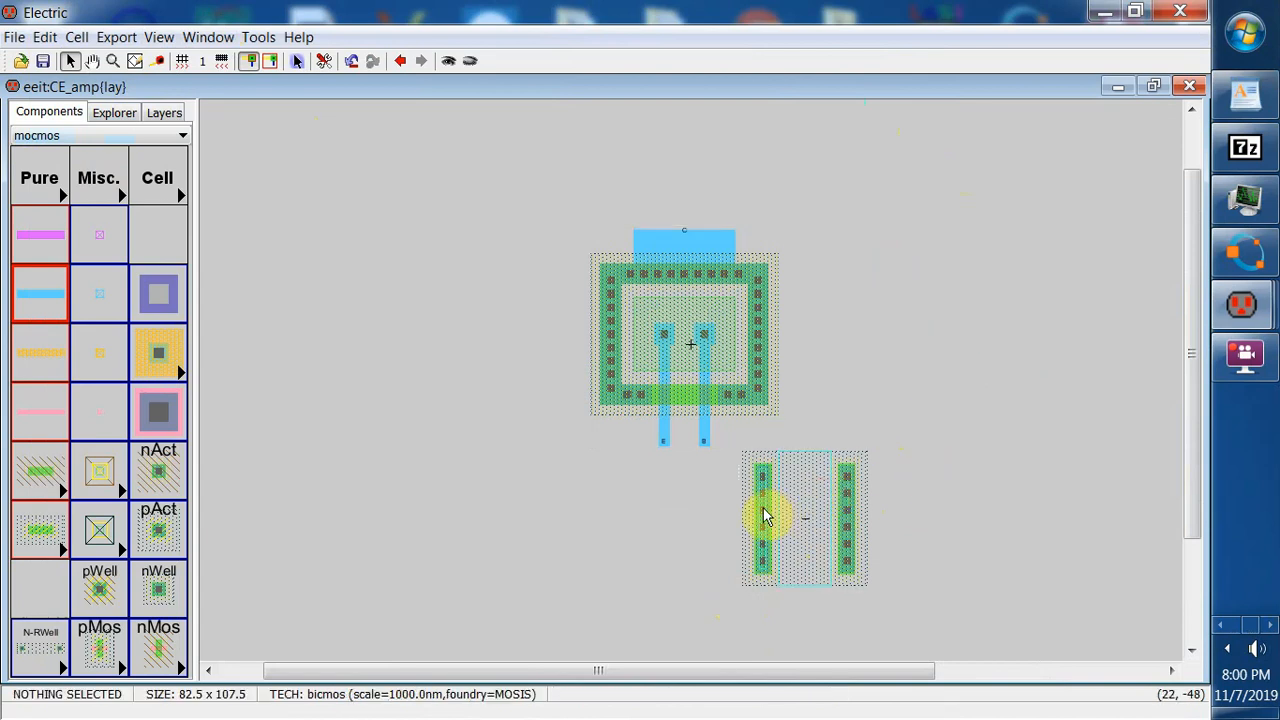
left_click(763, 515)
left_click(46, 37)
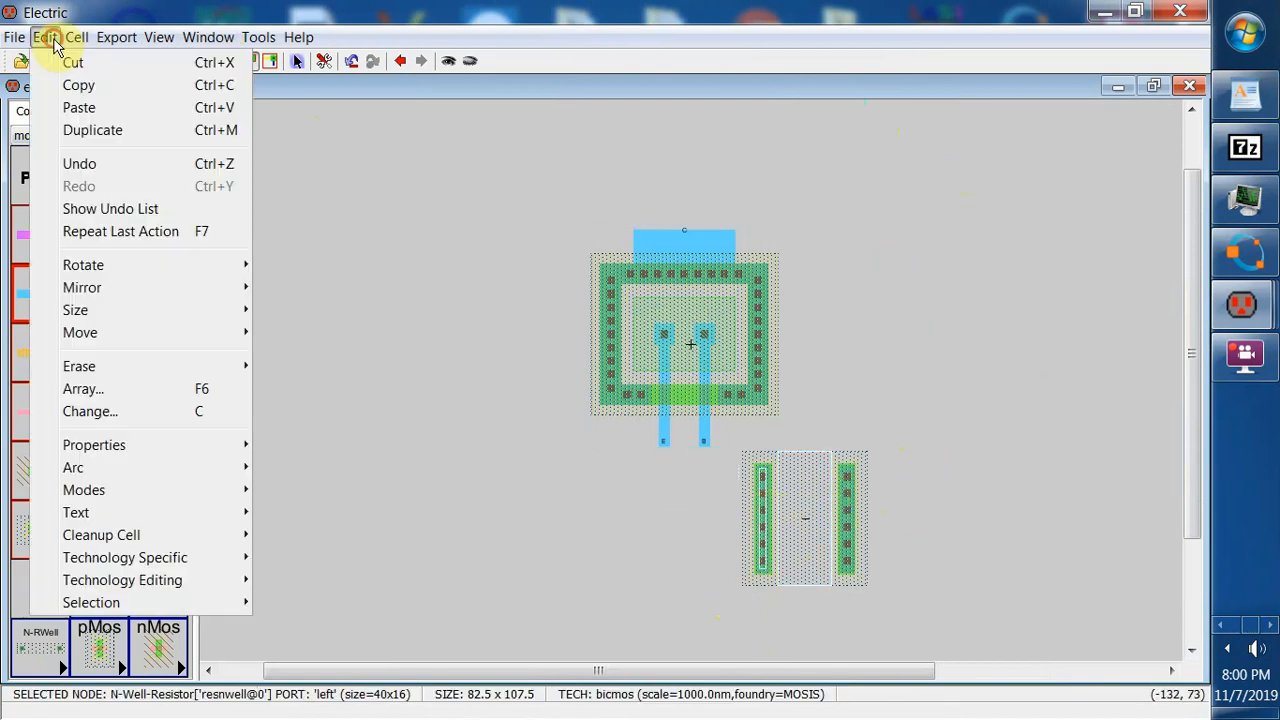
left_click(158, 163)
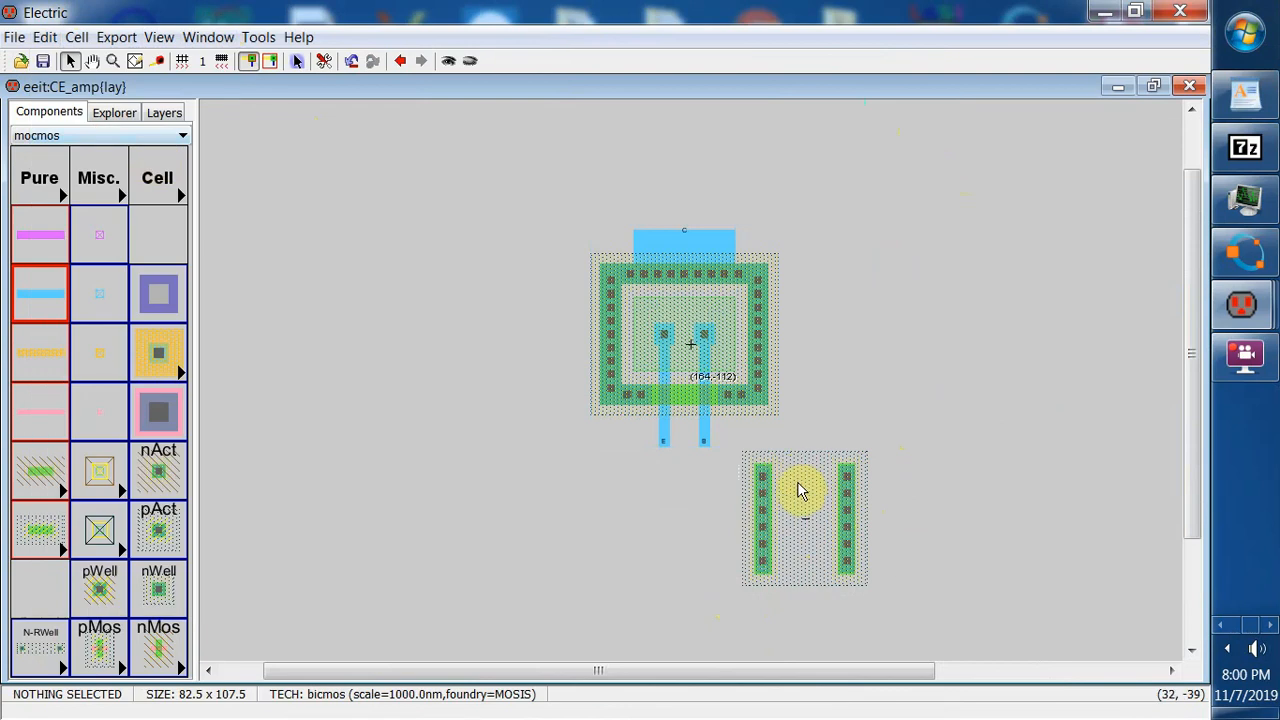
right_click(947, 347)
left_click(930, 344)
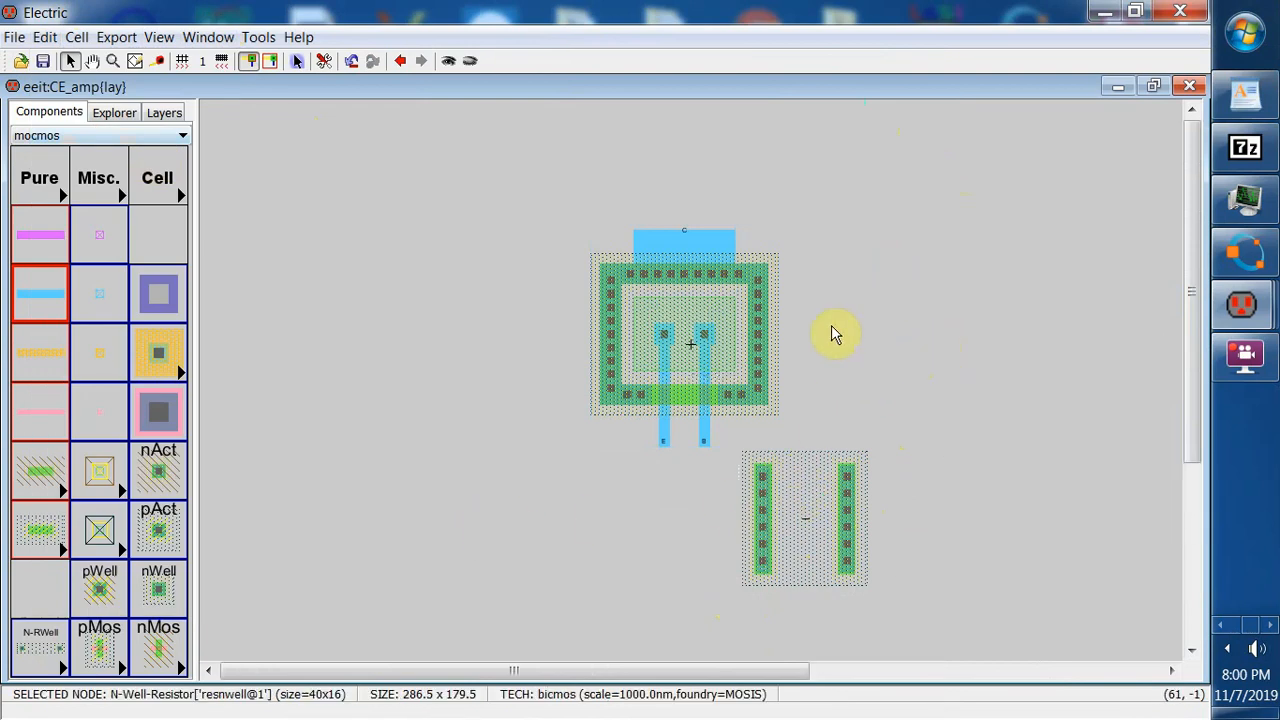
- Move the copied resistor below the transistor and down to the left of the first resistor, at about X -22, Y -89
left_click(208, 40)
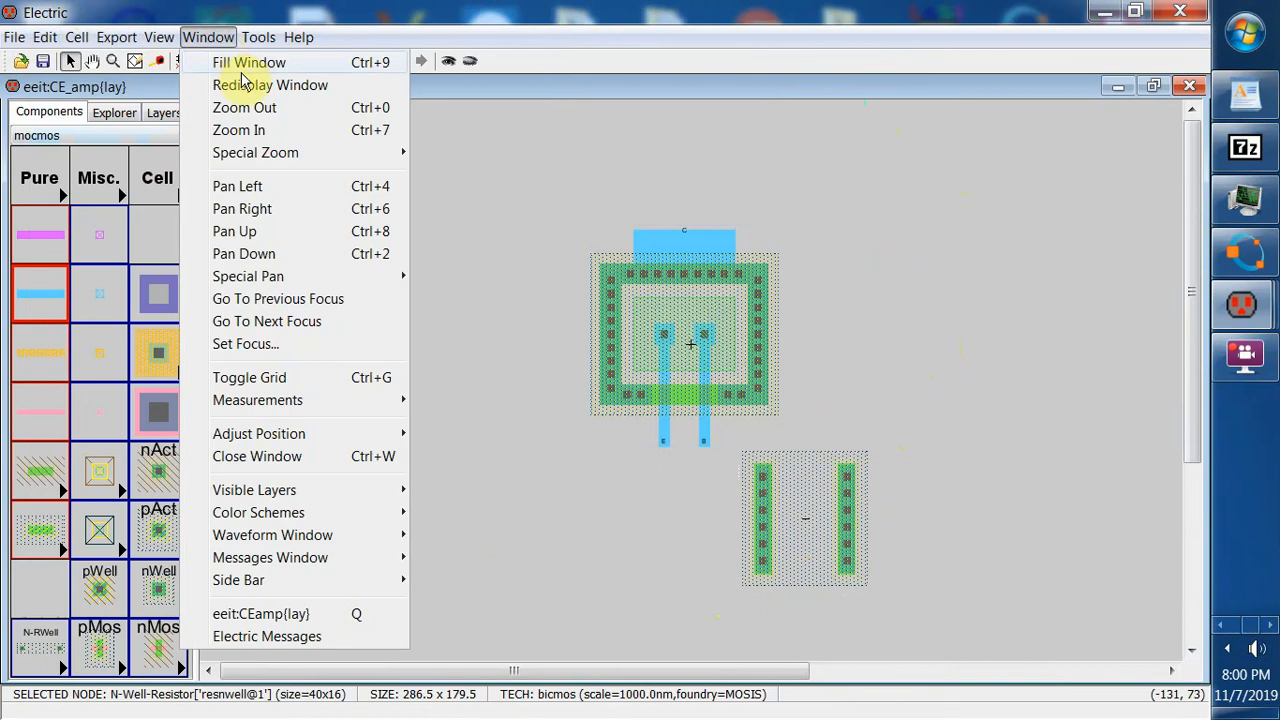
left_click(243, 60)
left_click_drag(1043, 569, 440, 486)
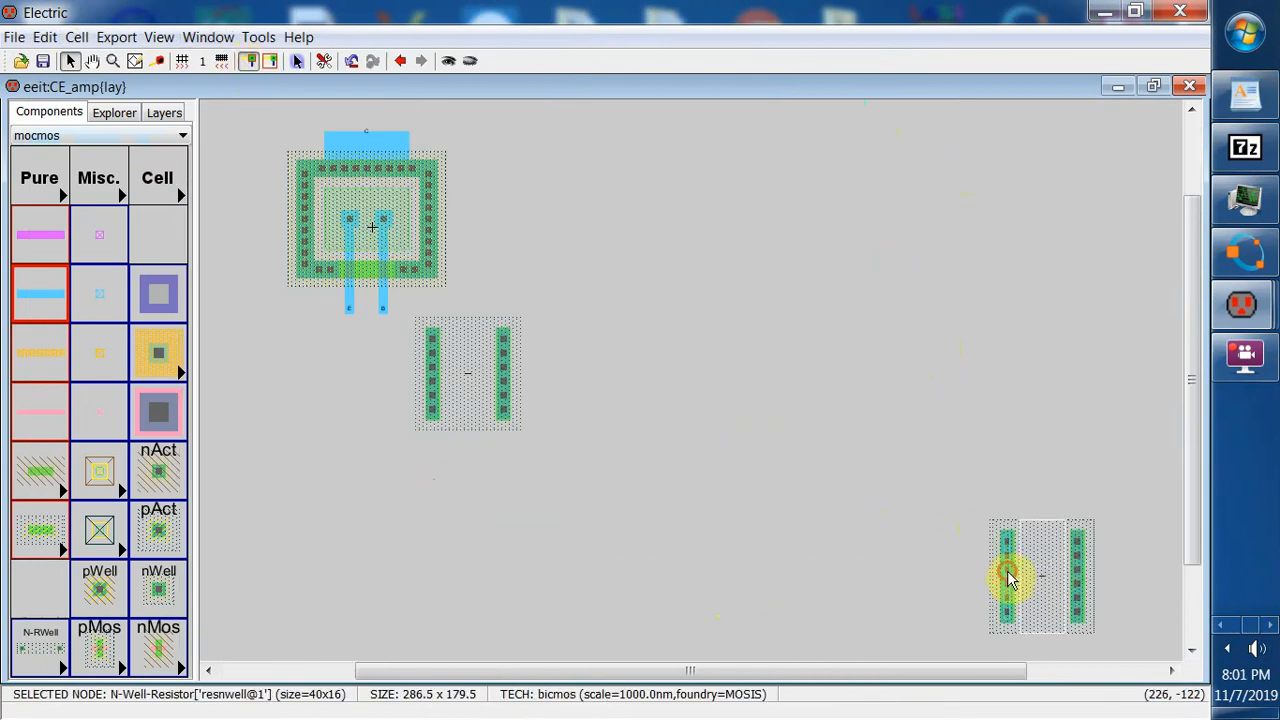
left_click_drag(1006, 574, 284, 481)
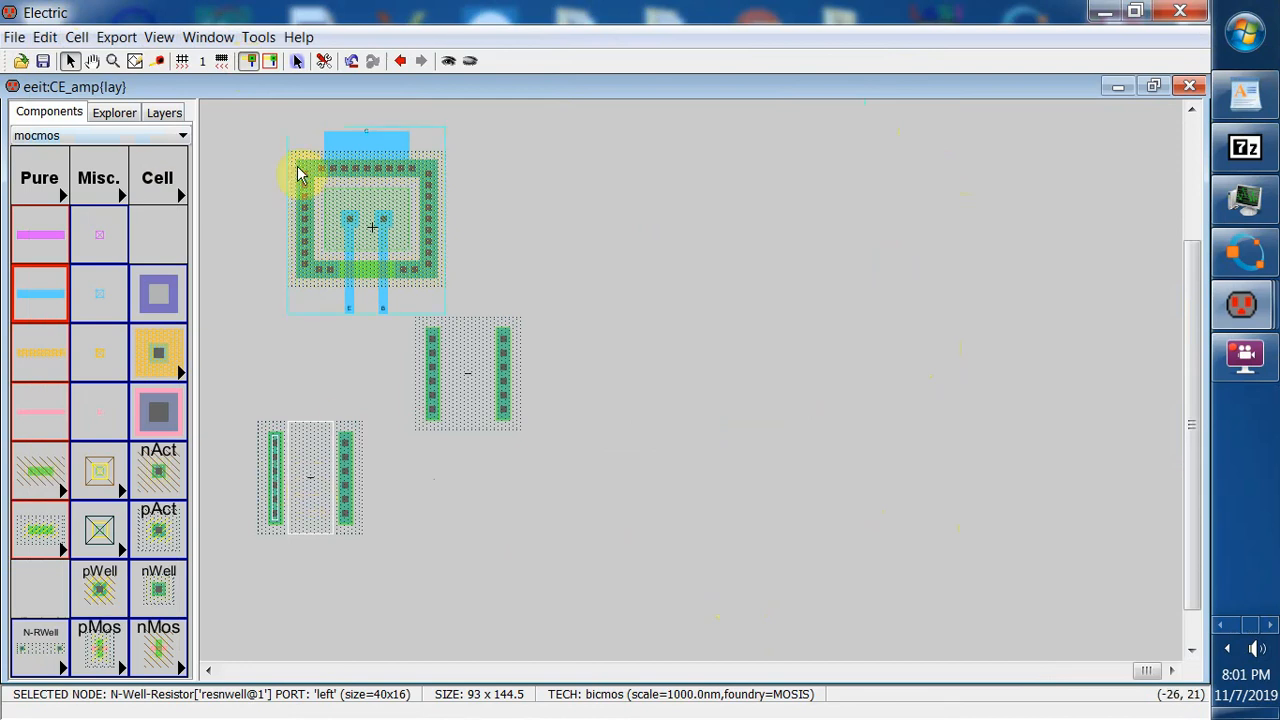
- Set the copied N-well resistor's length to 14
left_click(45, 37)
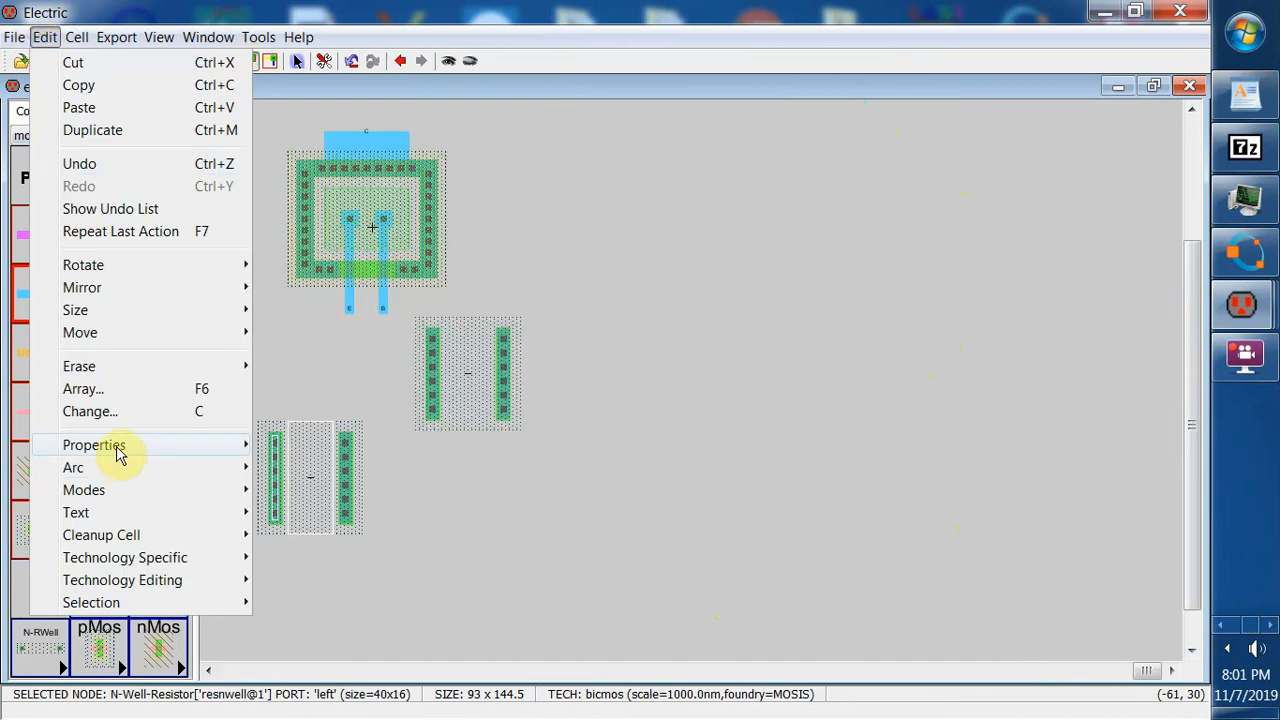
left_click(113, 445)
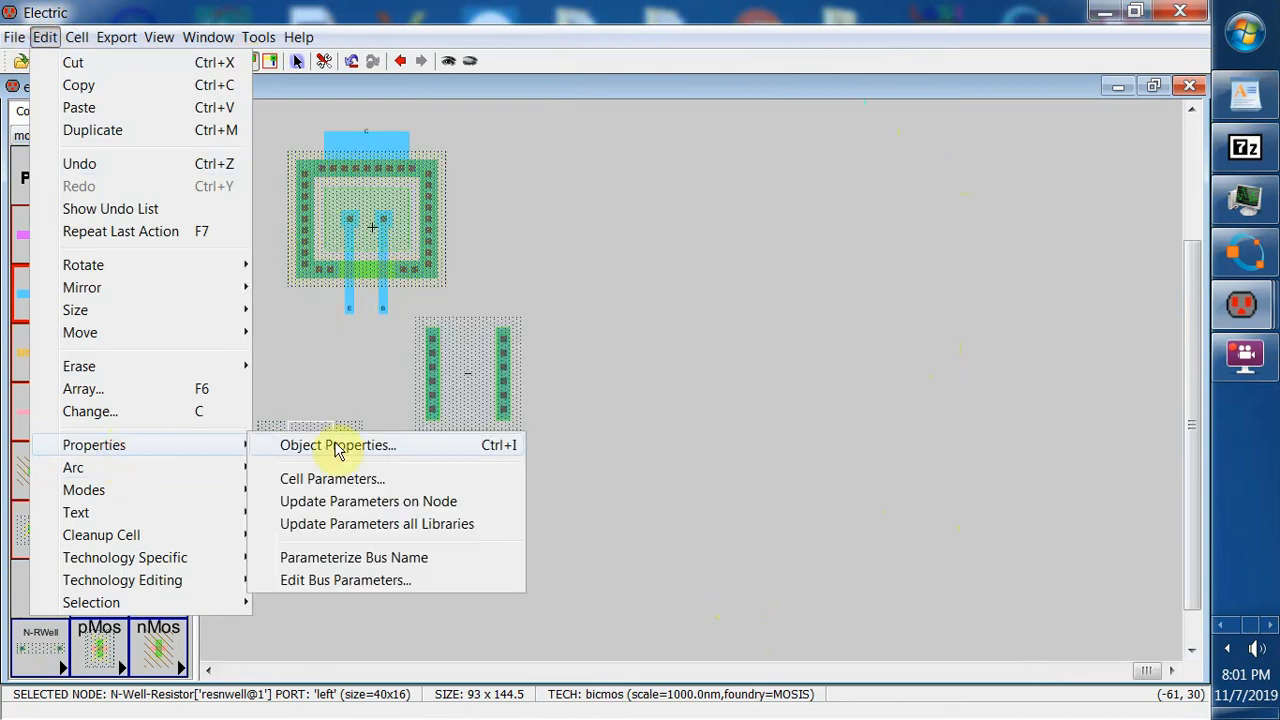
left_click(337, 446)
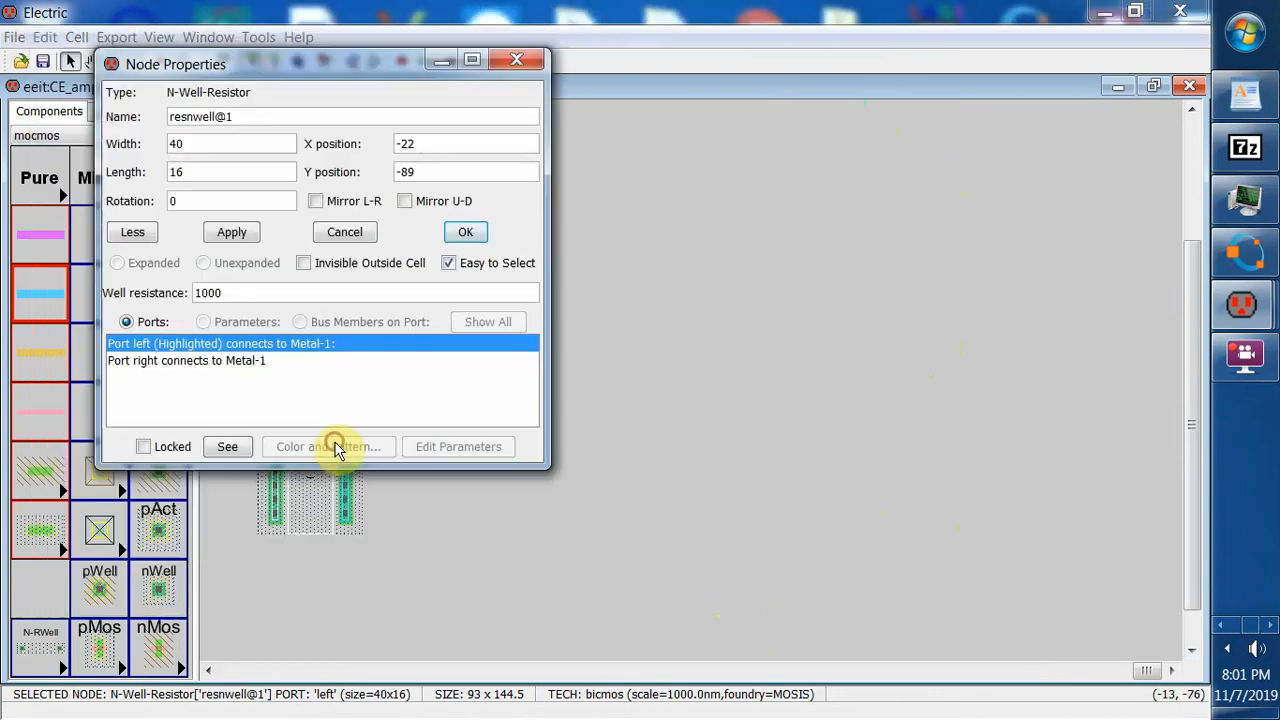
left_click(183, 172)
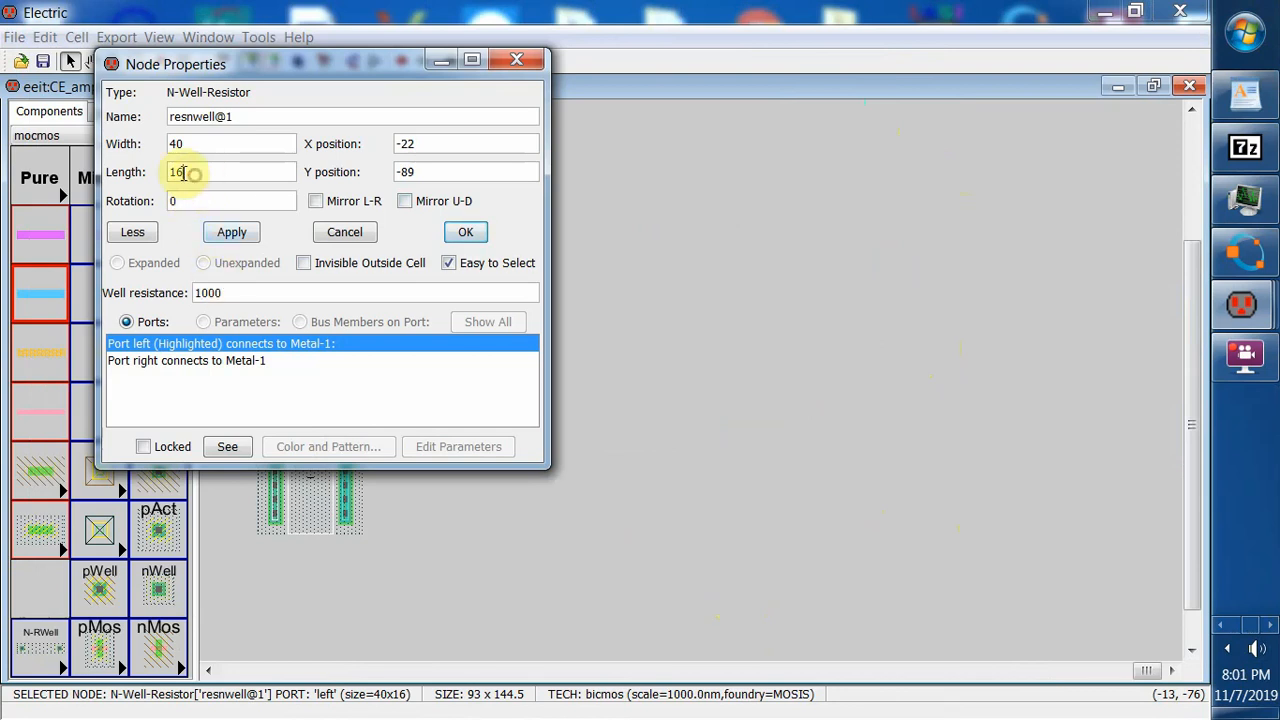
key("BackSpace")
type("4")
left_click(232, 233)
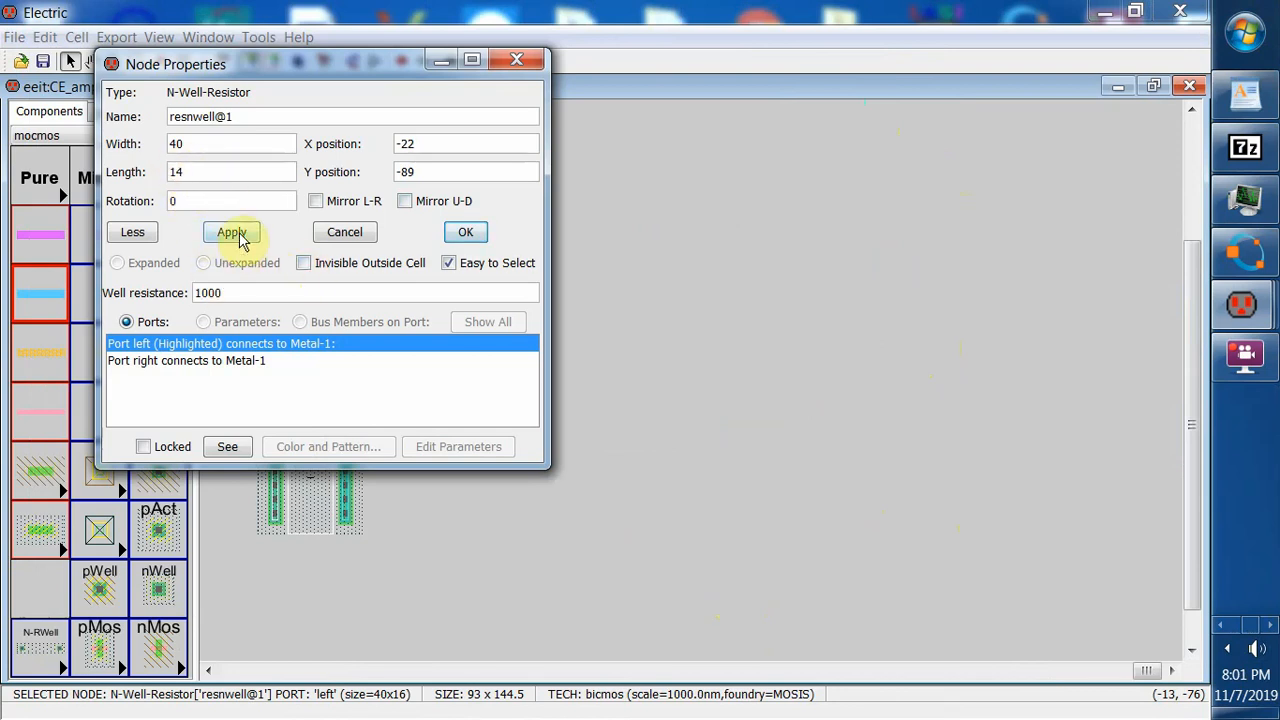
left_click(468, 232)
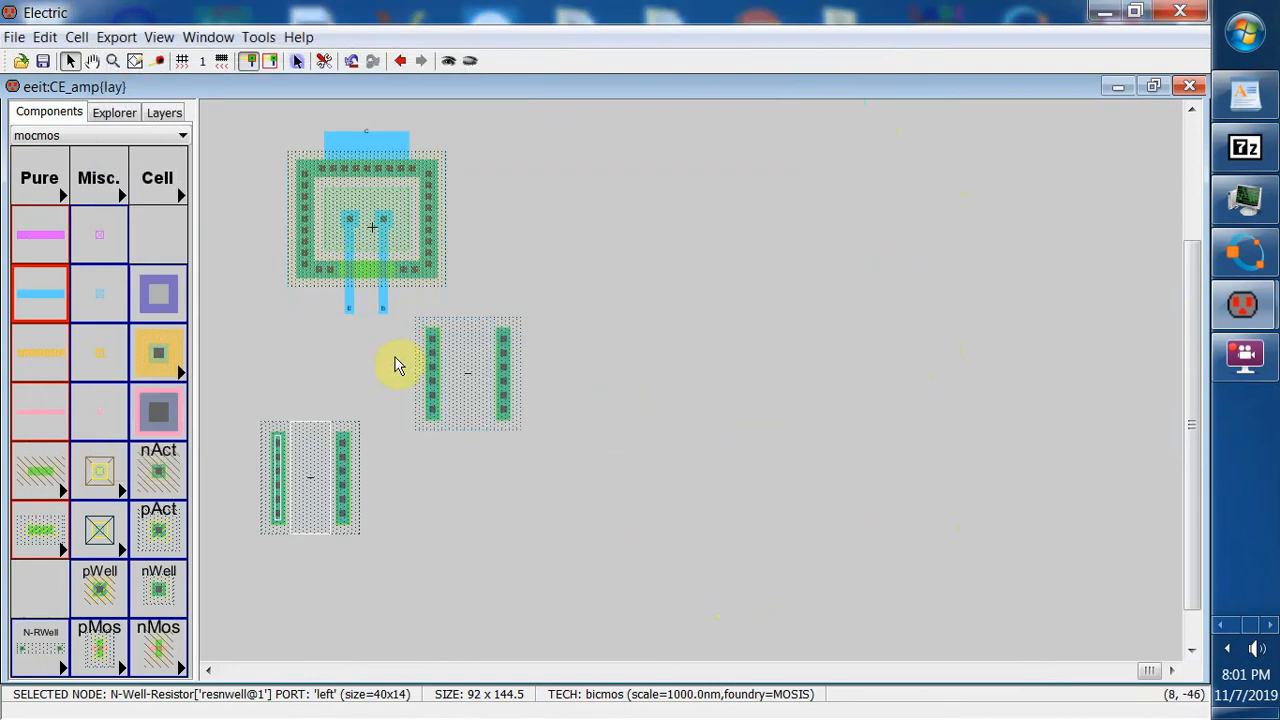
- Duplicate the length-14 N-well resistor and place the copy to the right of the npn_1 transistor at about X 103, Y -2
left_click(231, 408)
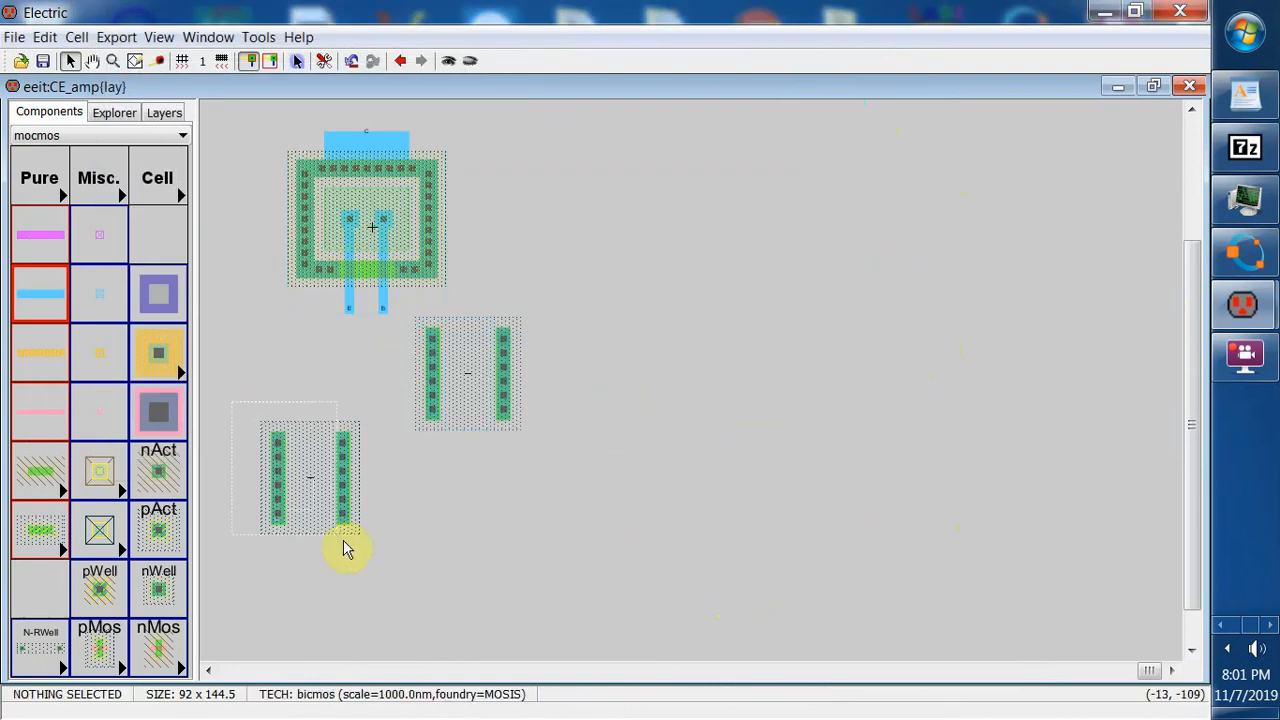
left_click_drag(366, 554, 340, 494)
left_click(45, 37)
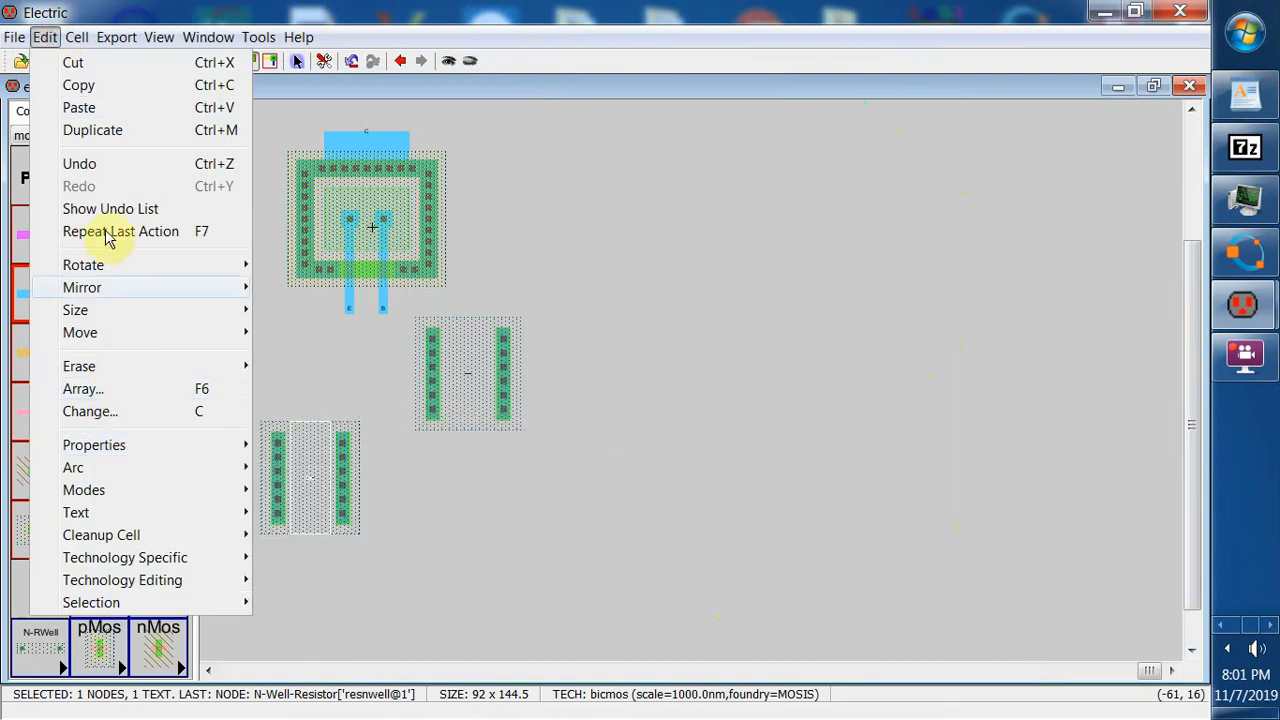
left_click(86, 85)
left_click(50, 40)
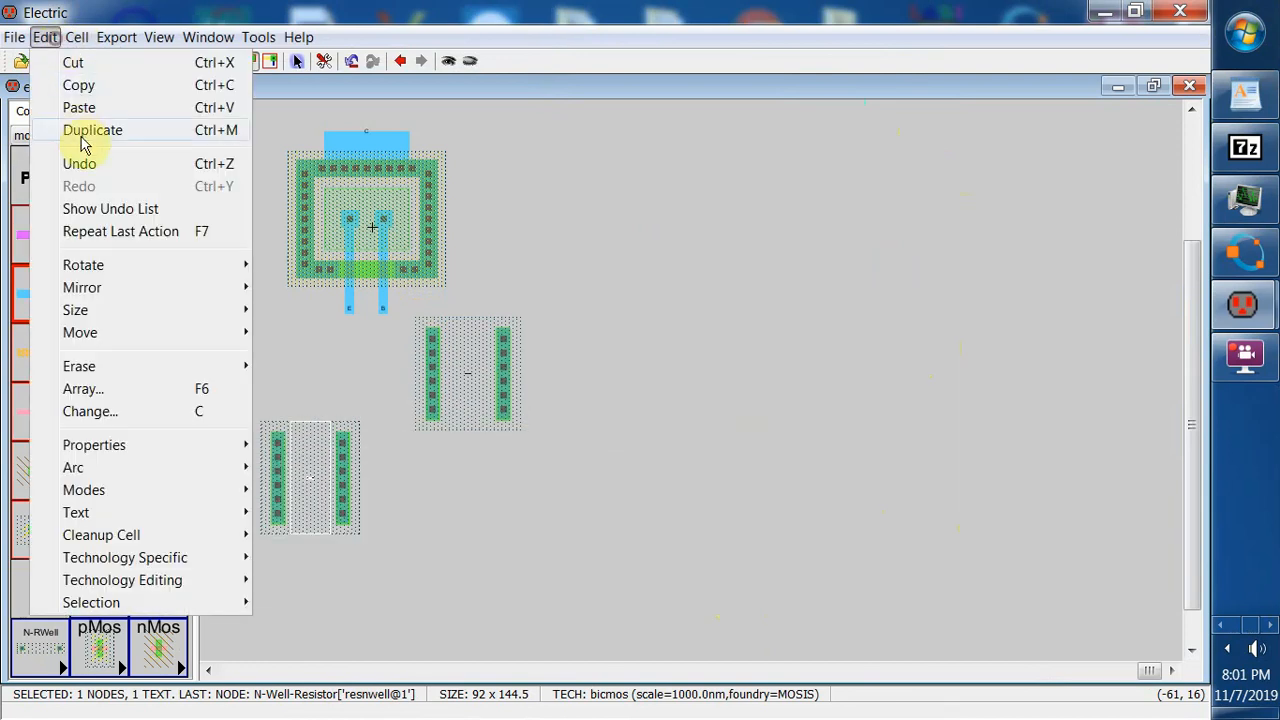
left_click(84, 132)
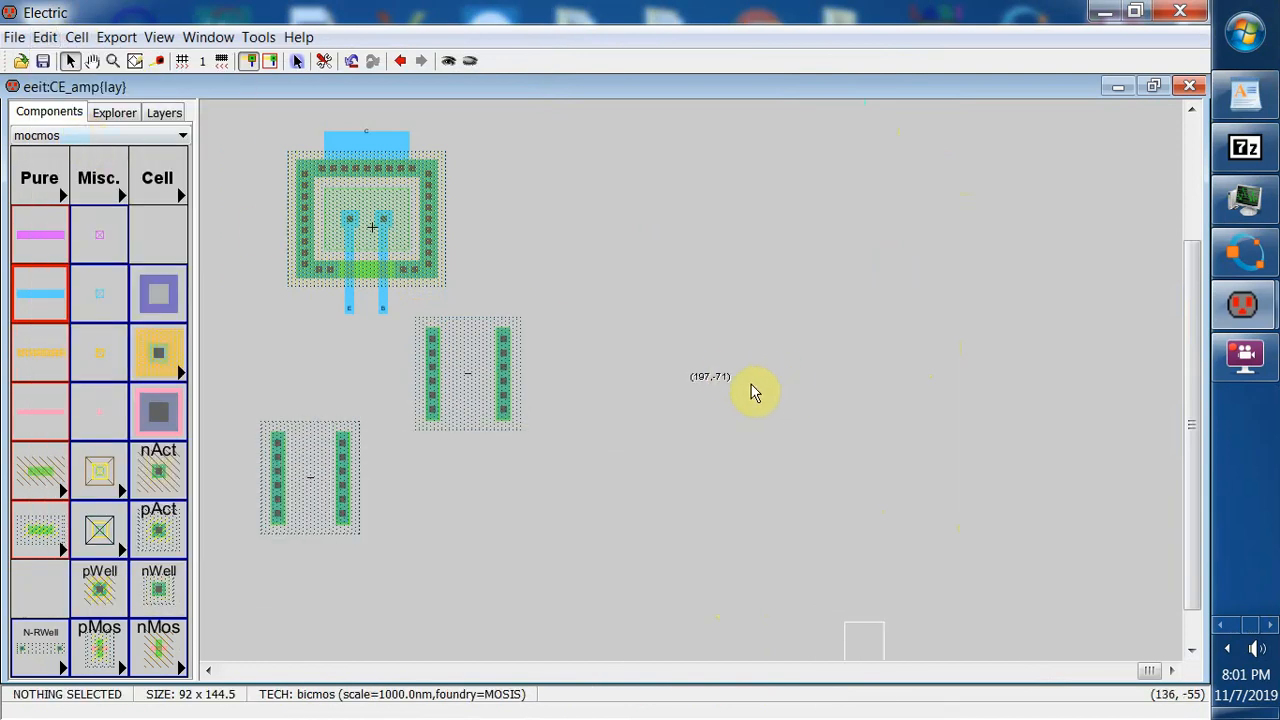
left_click(711, 283)
left_click(741, 441)
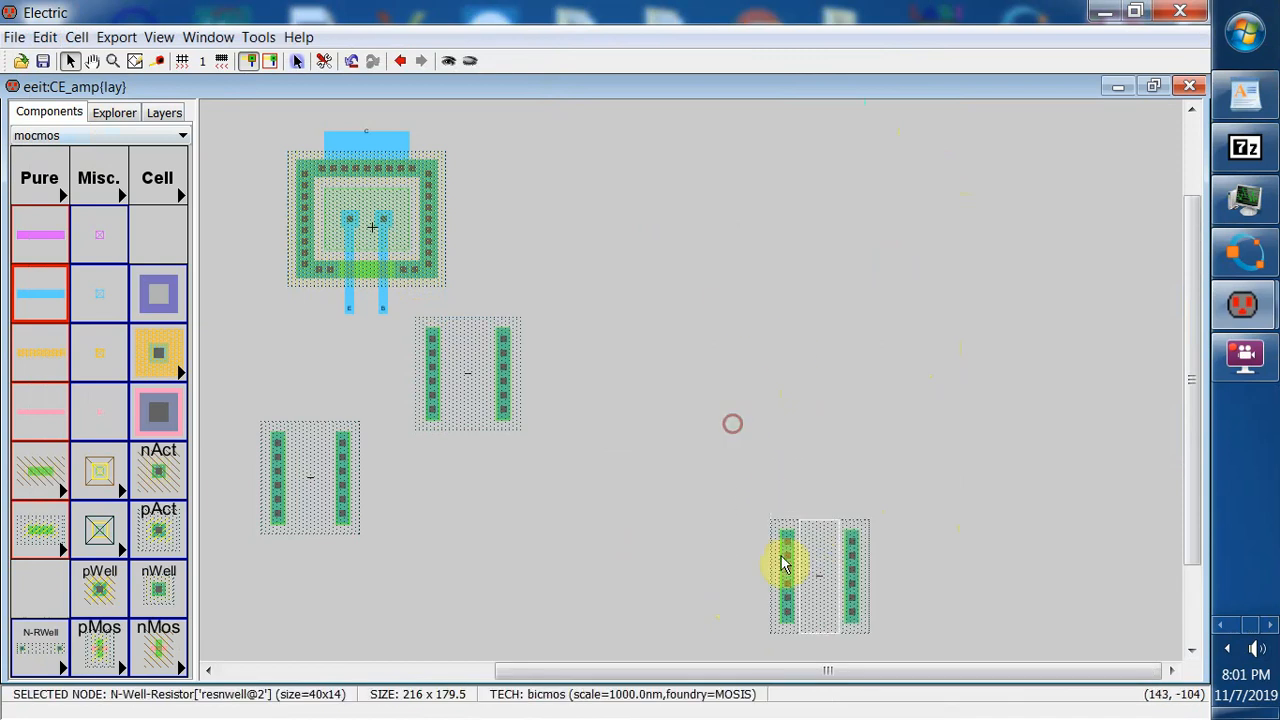
left_click_drag(780, 560, 640, 262)
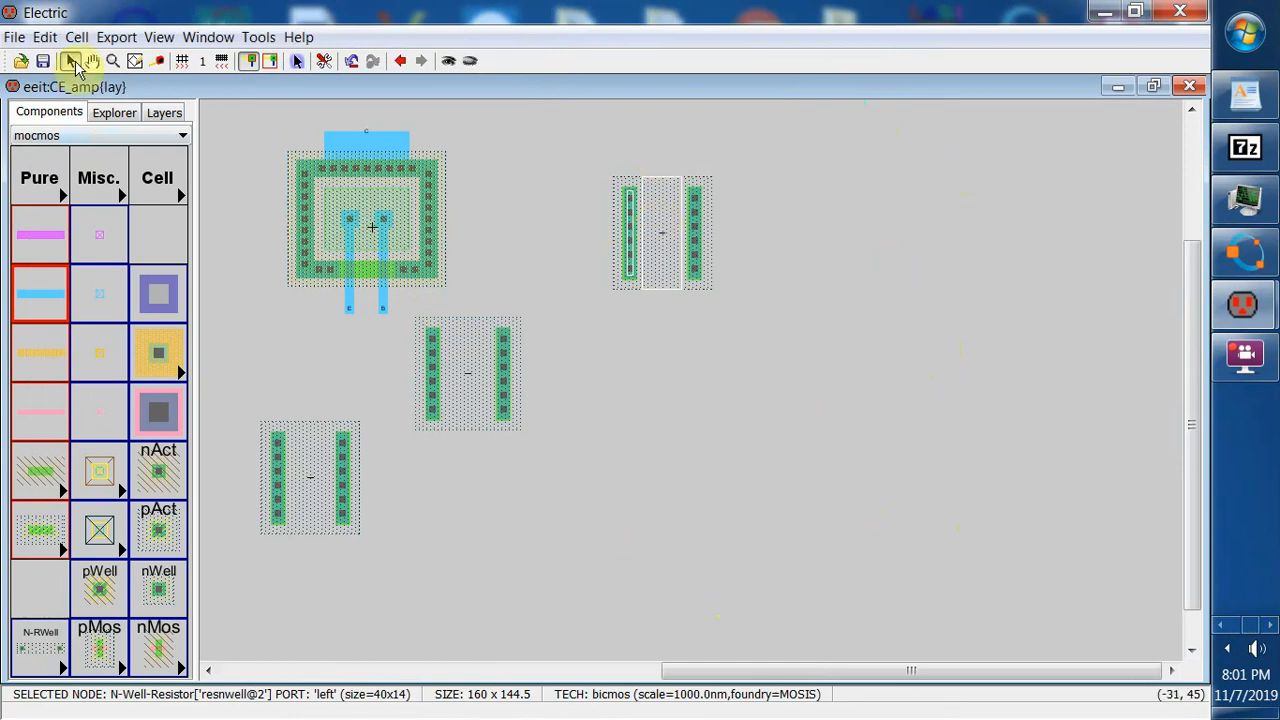
- Set the new resistor's well resistance to 100 and its length to 1.6
left_click(45, 37)
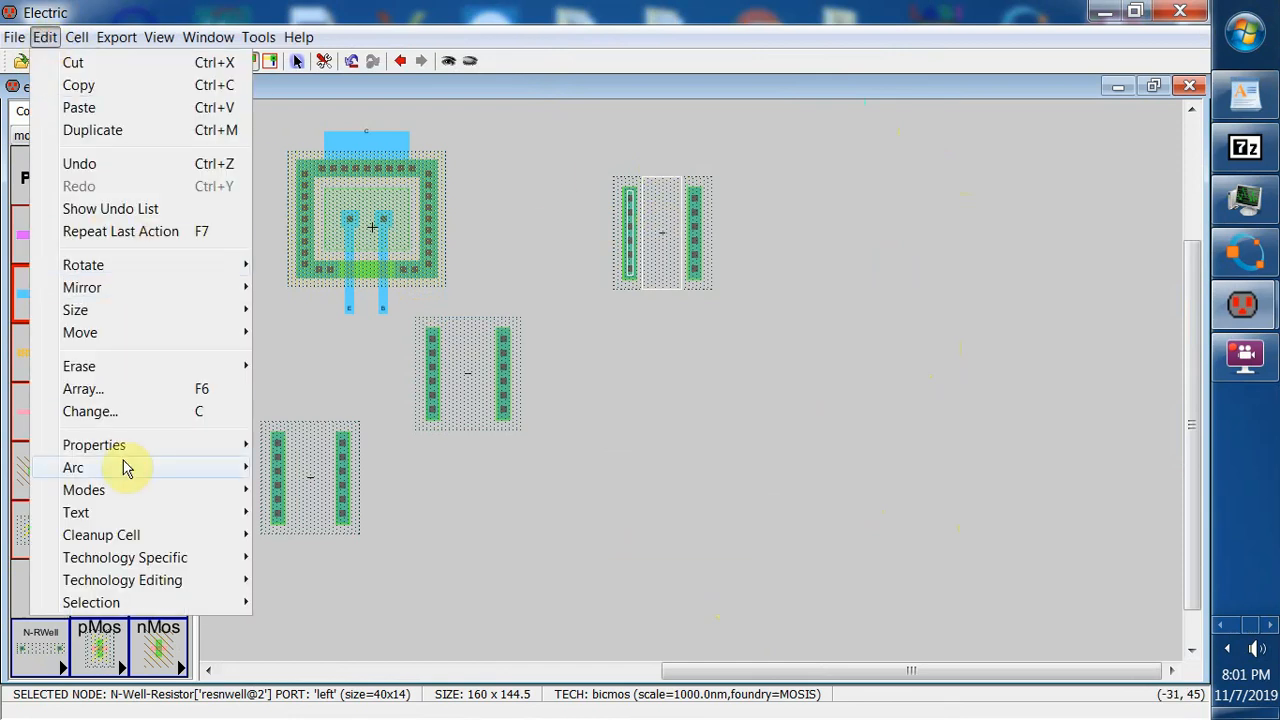
mouse_move(200, 445)
left_click(330, 448)
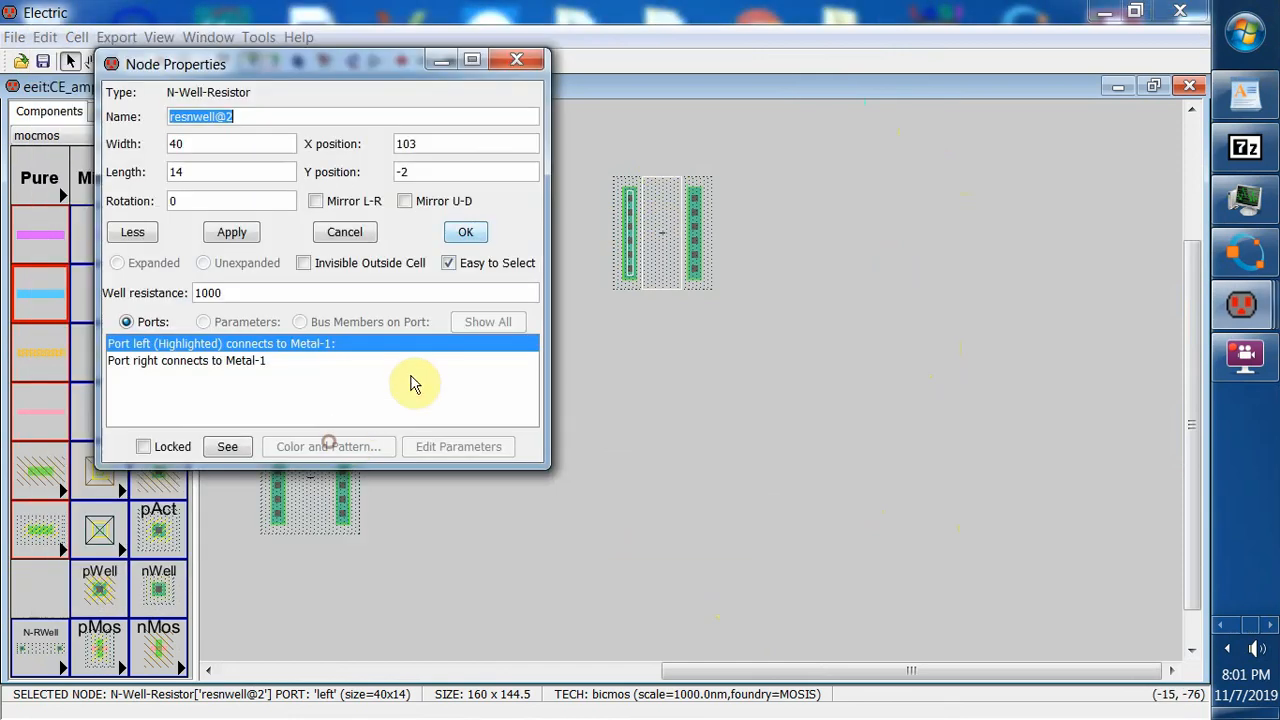
left_click(227, 292)
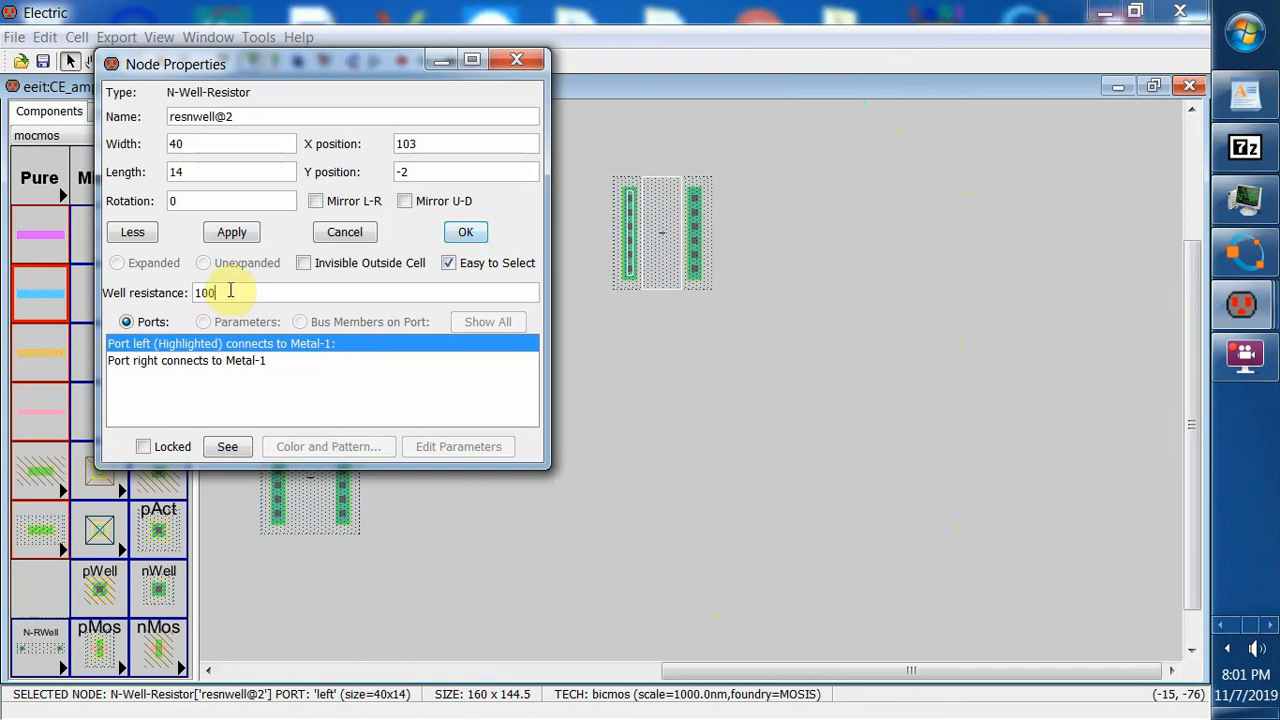
left_click(231, 232)
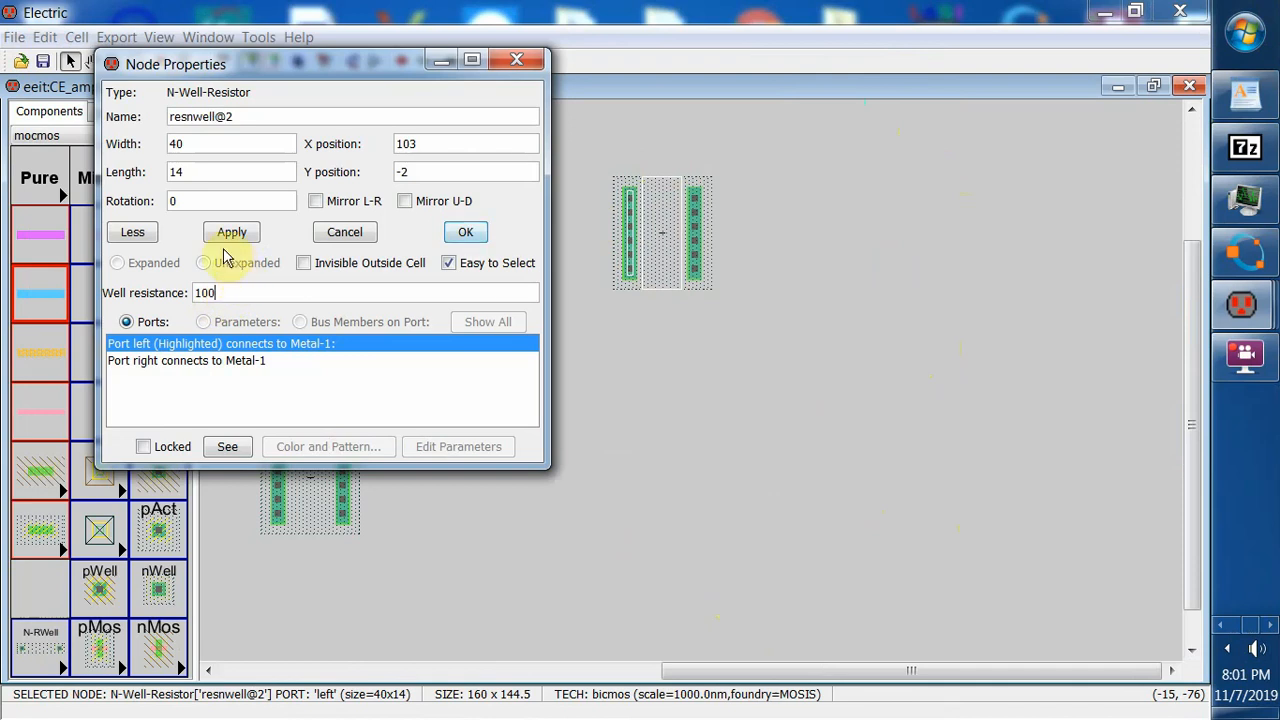
left_click(196, 171)
type("1.6")
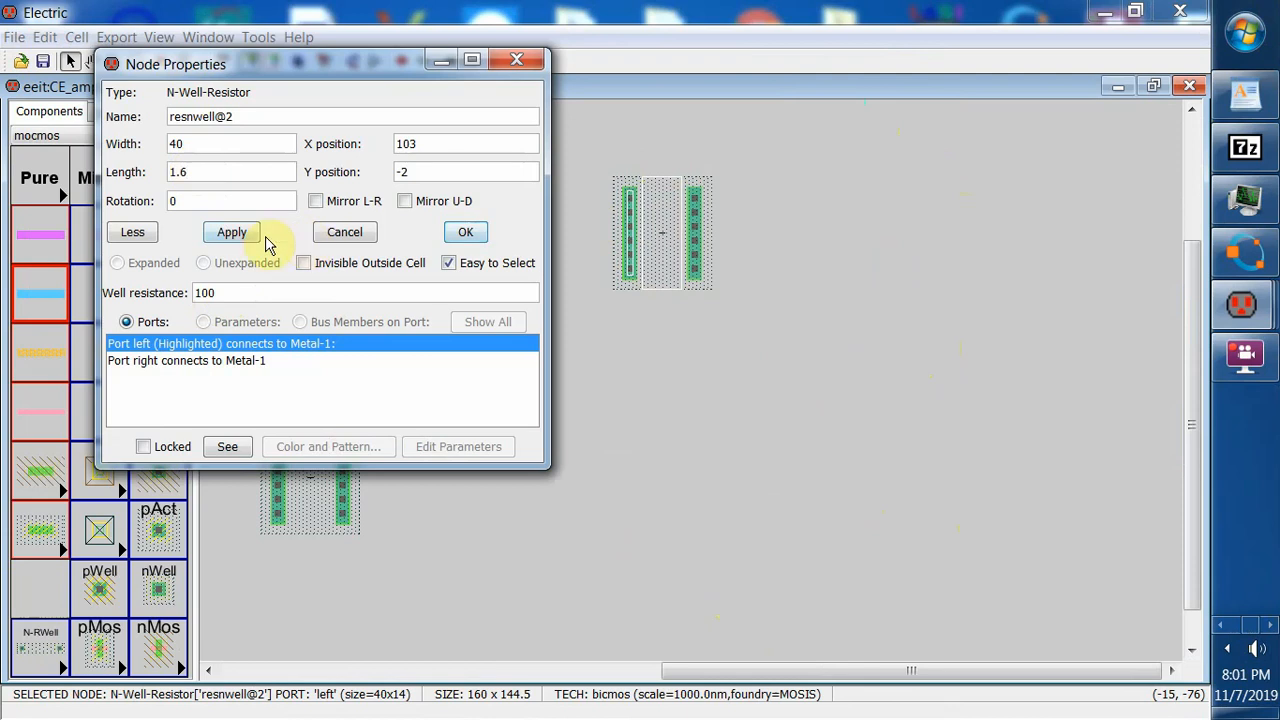
left_click(240, 232)
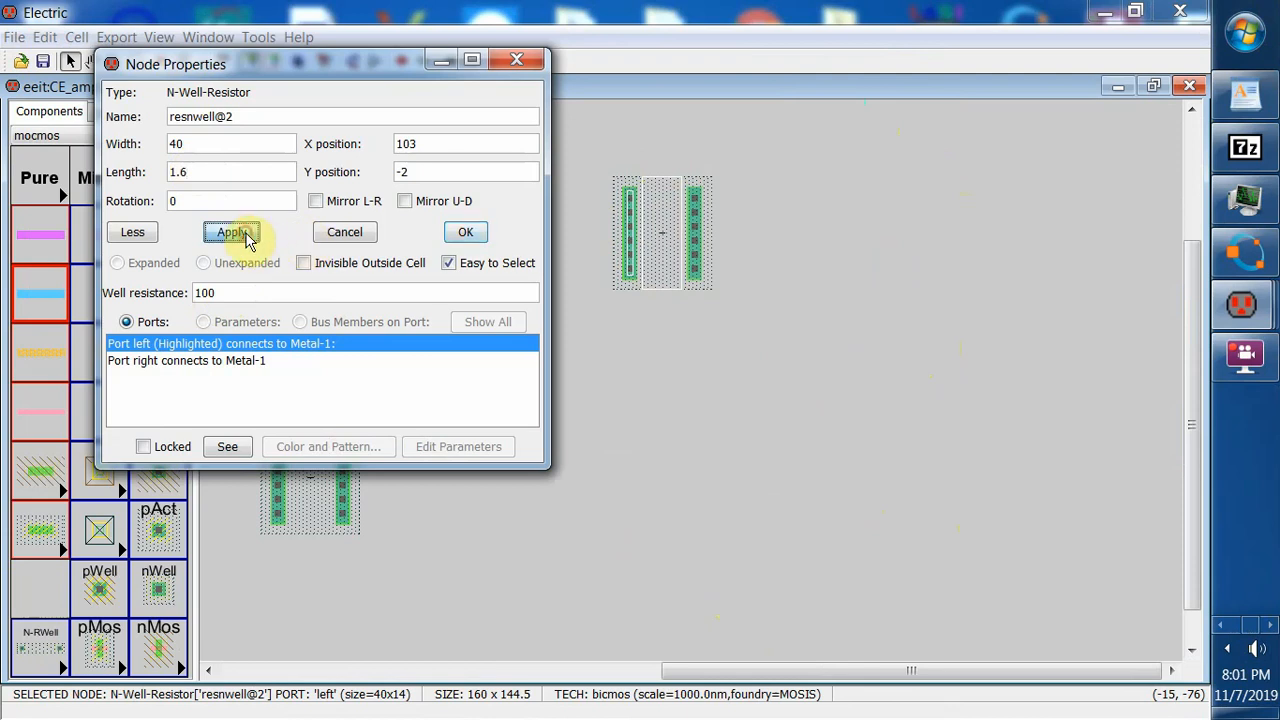
left_click(468, 235)
left_click(780, 240)
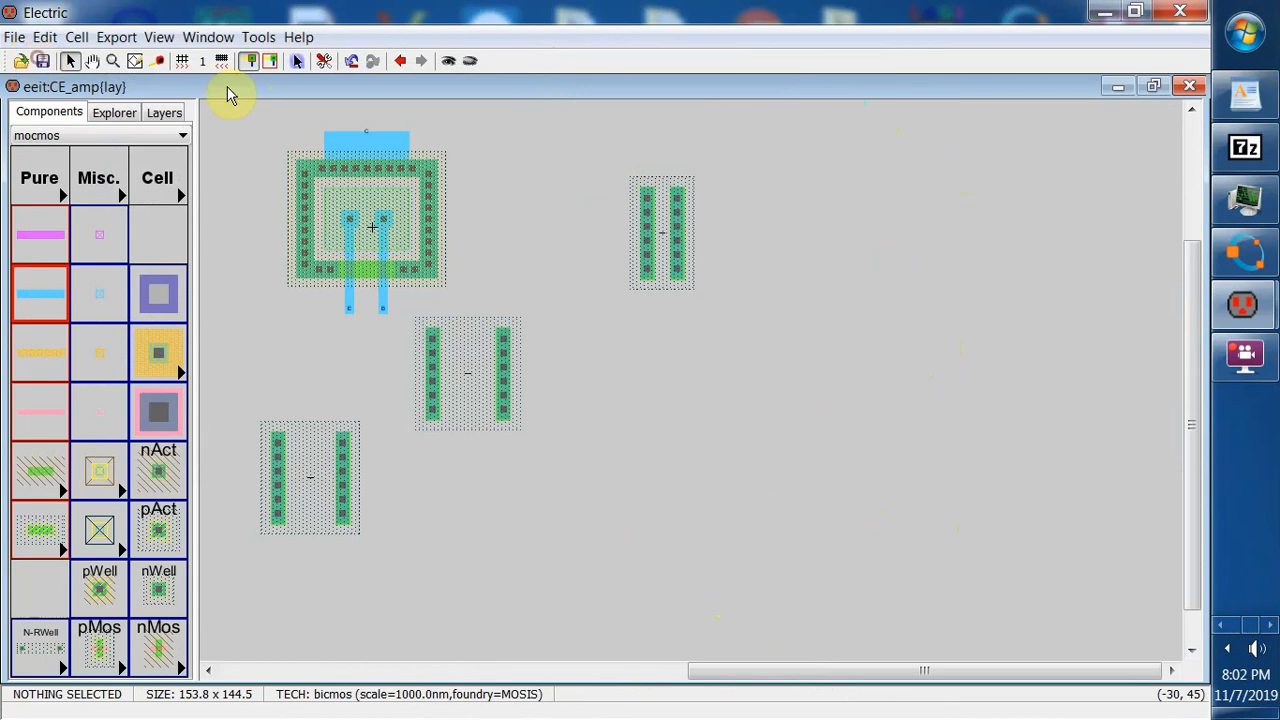
- Run a hierarchical DRC check on the CE_amp layout
left_click(258, 37)
mouse_move(320, 60)
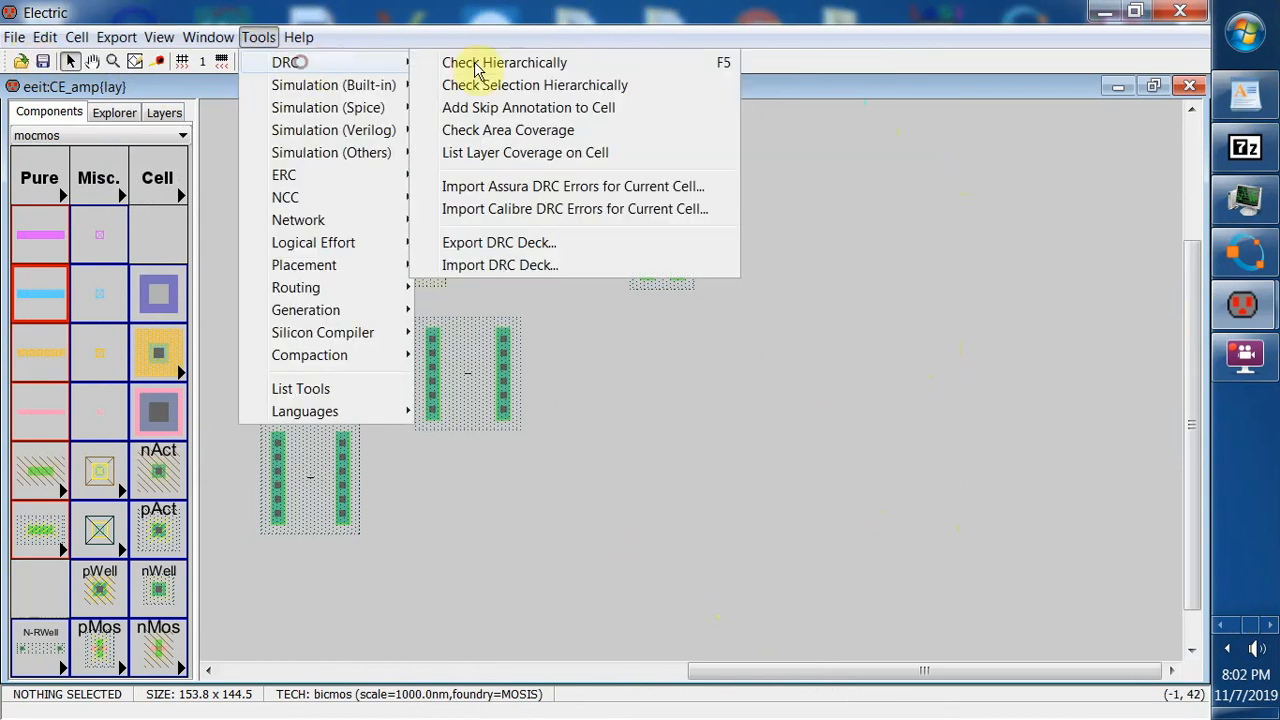
left_click(493, 66)
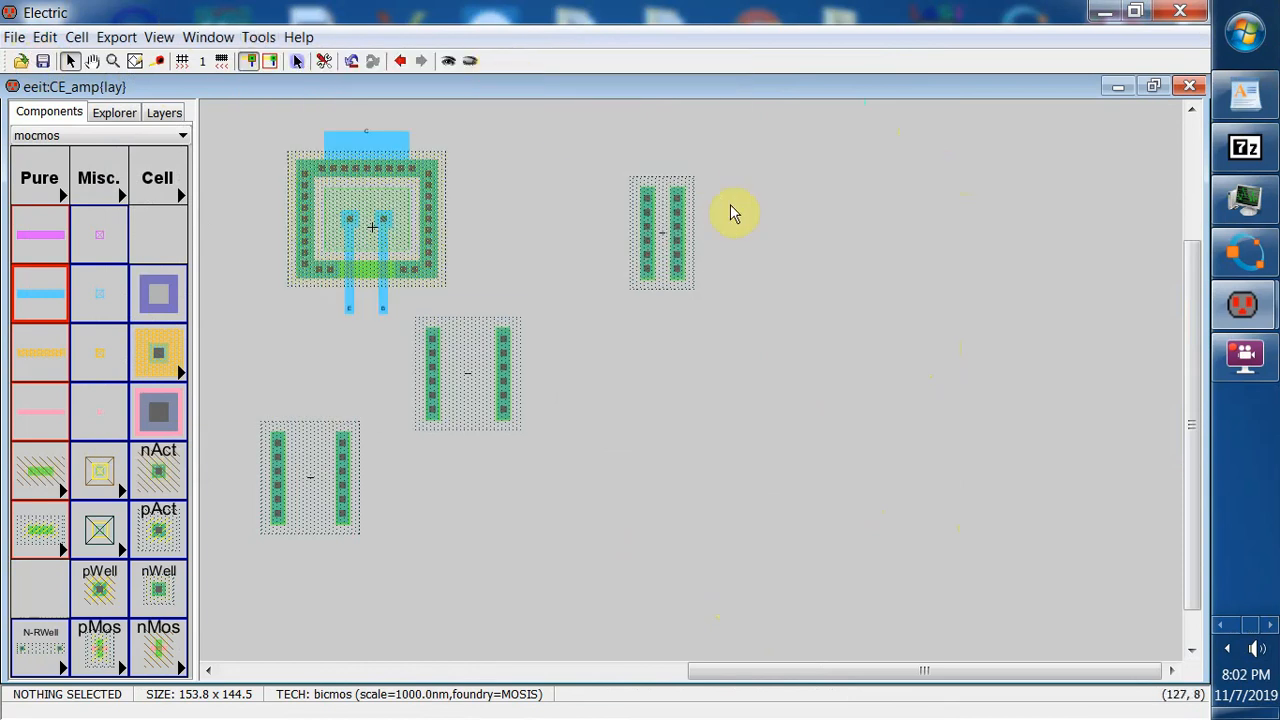
- Rotate the 100-ohm resistor 90 degrees clockwise and move it directly above the transistor's collector
left_click_drag(1200, 562, 1170, 593)
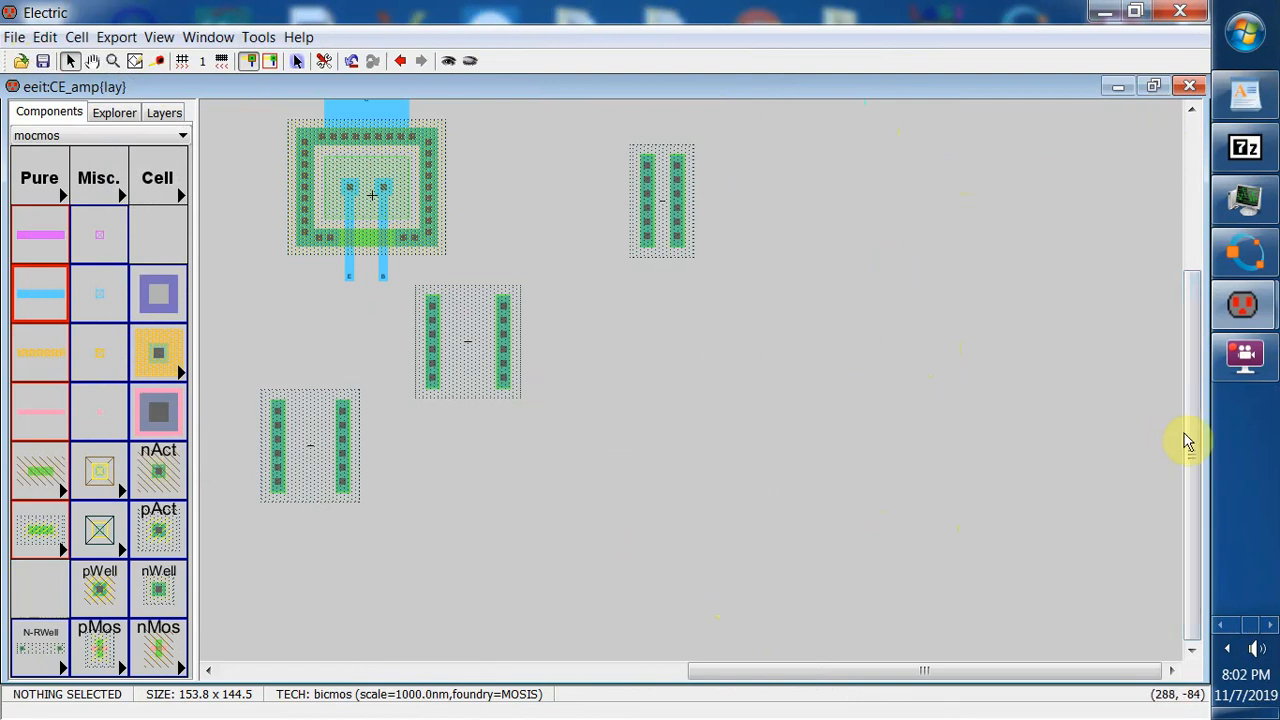
left_click_drag(1194, 437, 1192, 374)
left_click_drag(617, 197, 702, 368)
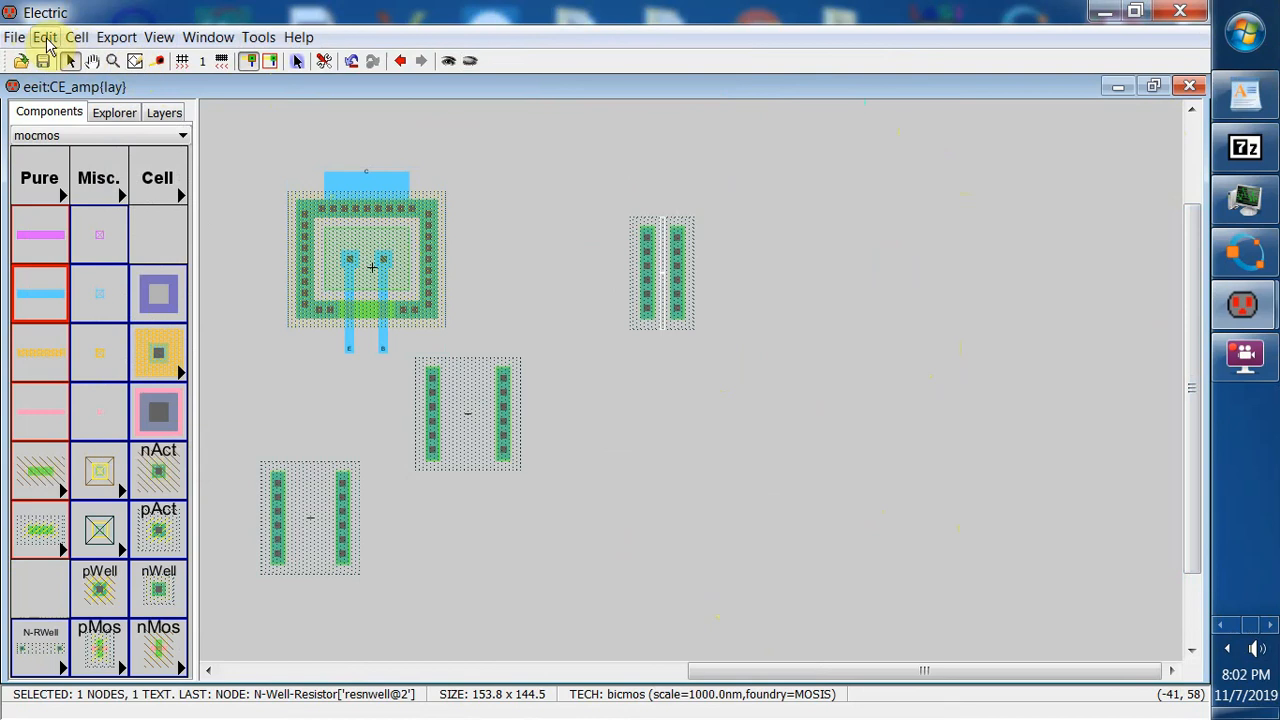
left_click(45, 37)
mouse_move(129, 265)
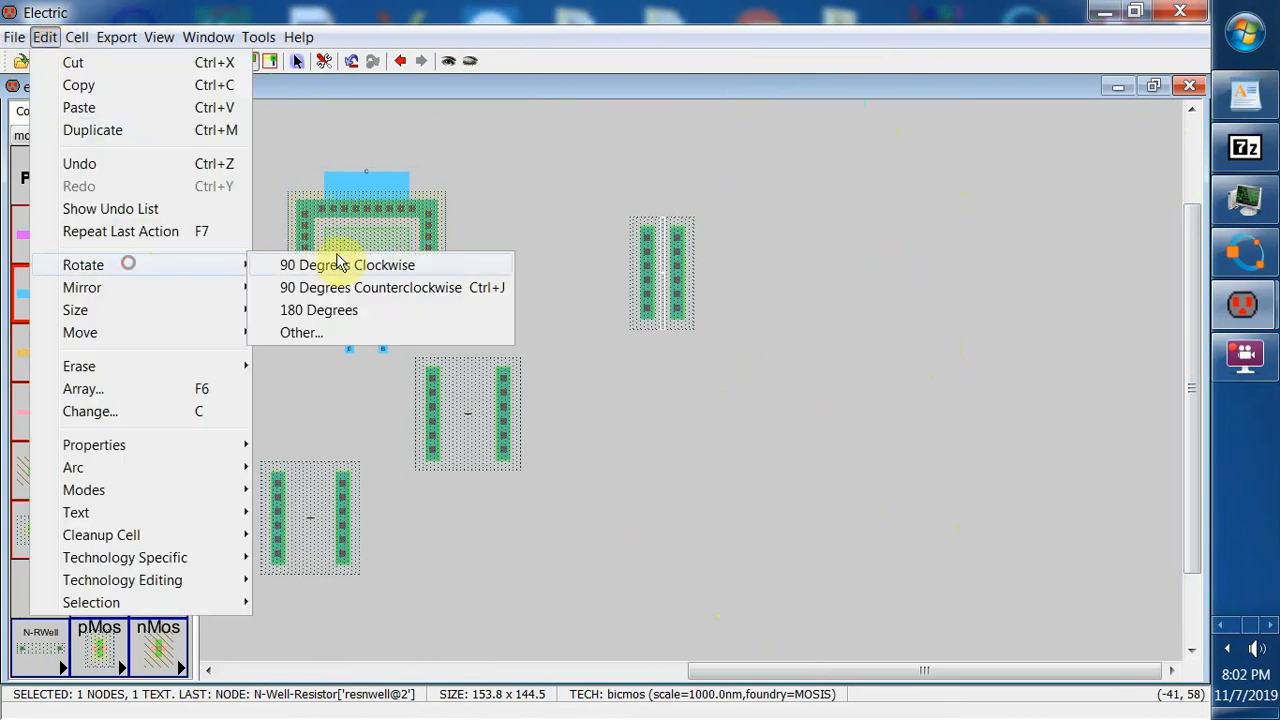
left_click(340, 265)
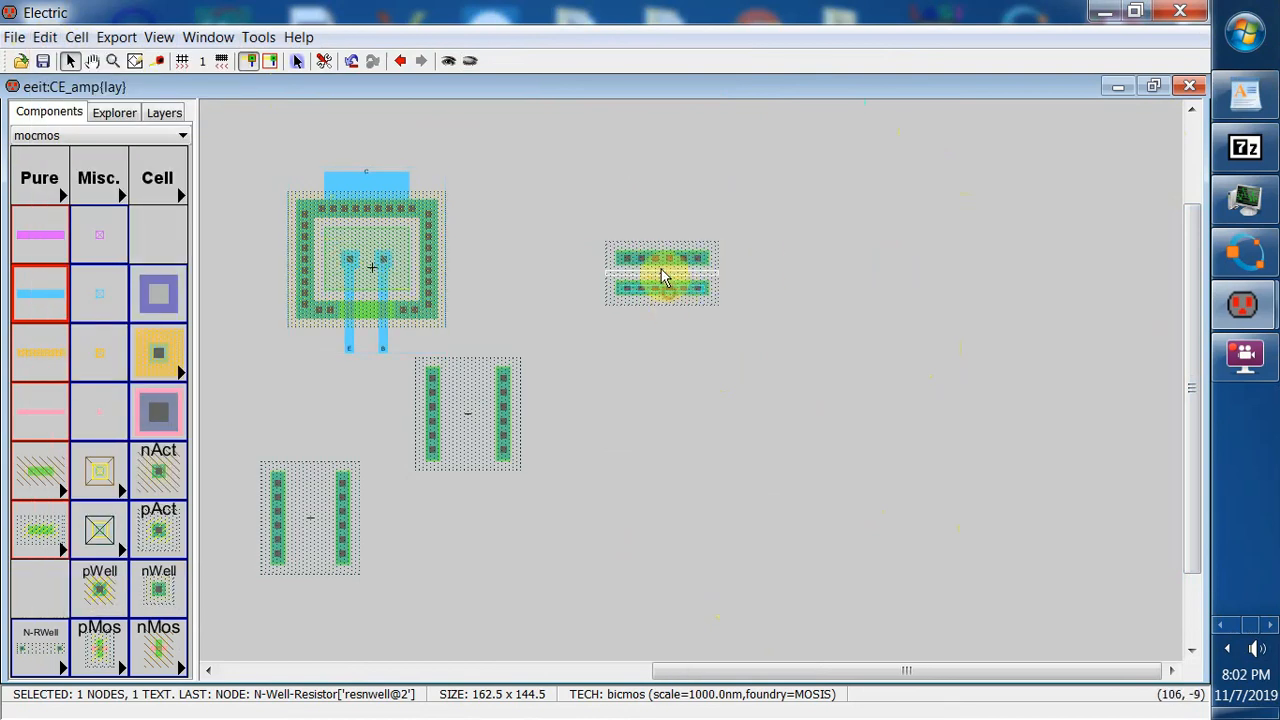
left_click_drag(666, 277, 380, 150)
left_click(552, 163)
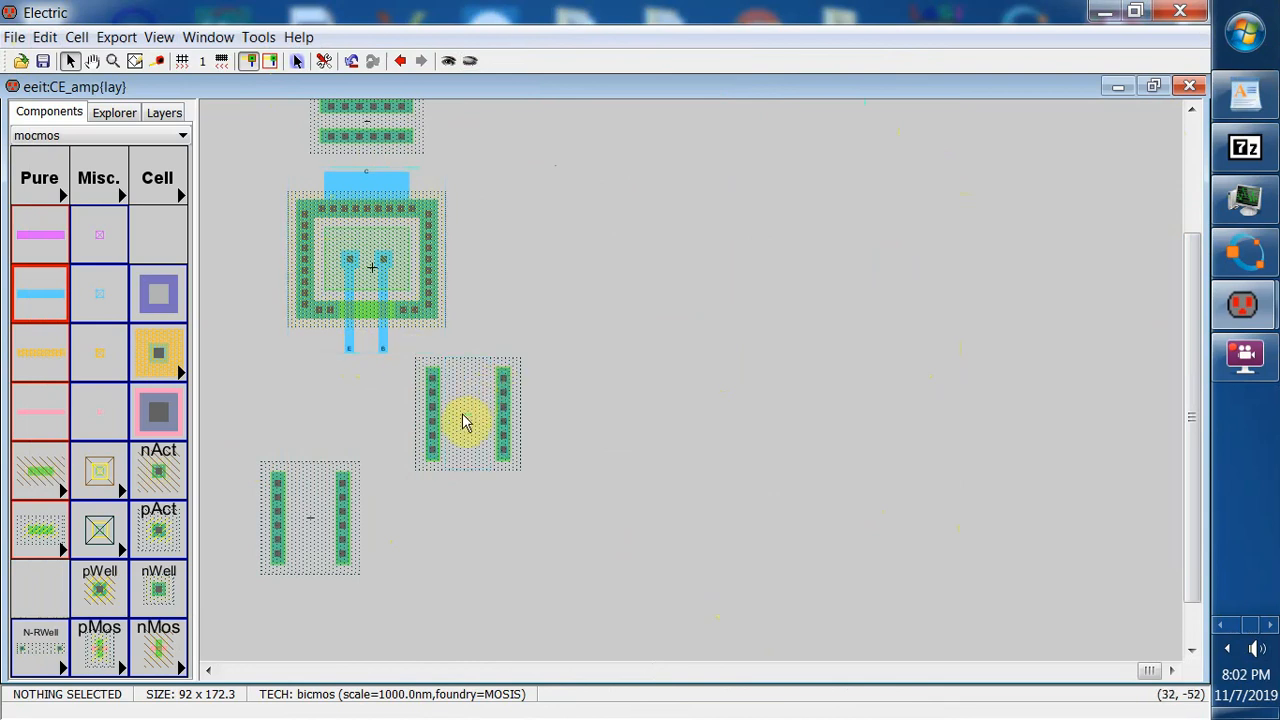
- Arrange the two larger resistors side by side below the transistor, with the length-16 one on the left and the length-14 one on the right
left_click_drag(445, 423, 240, 428)
left_click_drag(284, 537, 386, 449)
left_click(520, 431)
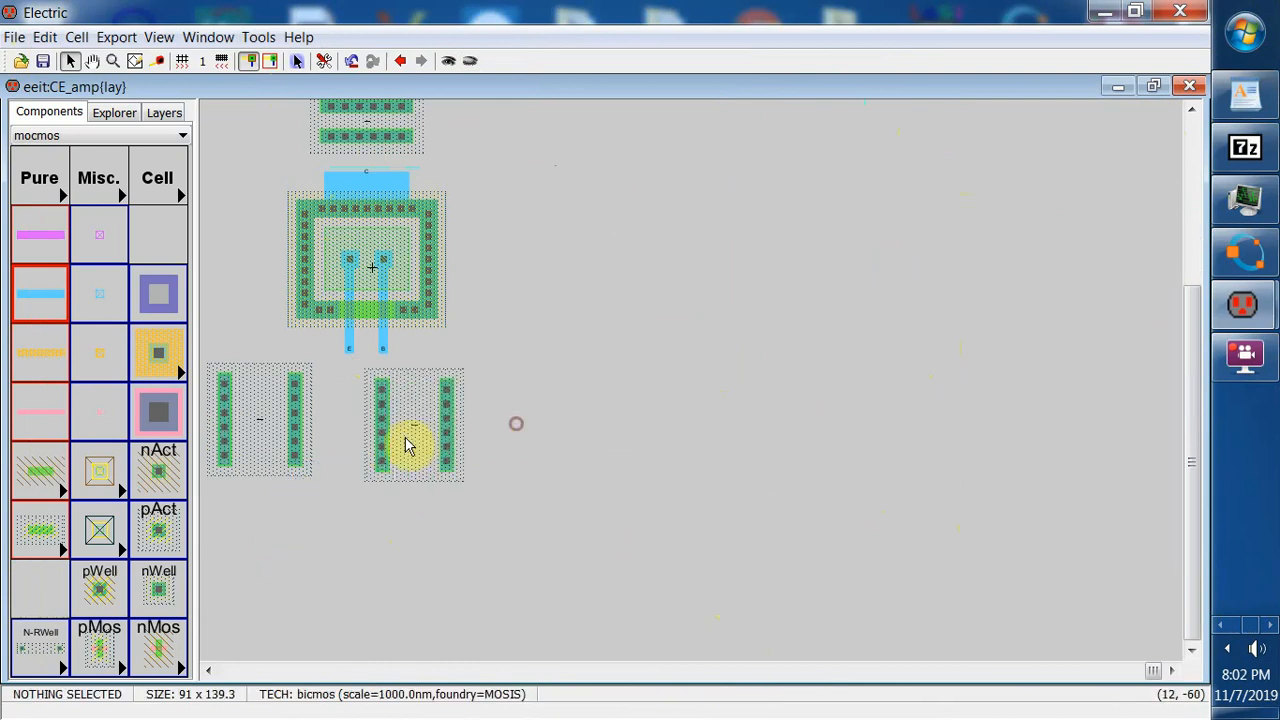
left_click(383, 450)
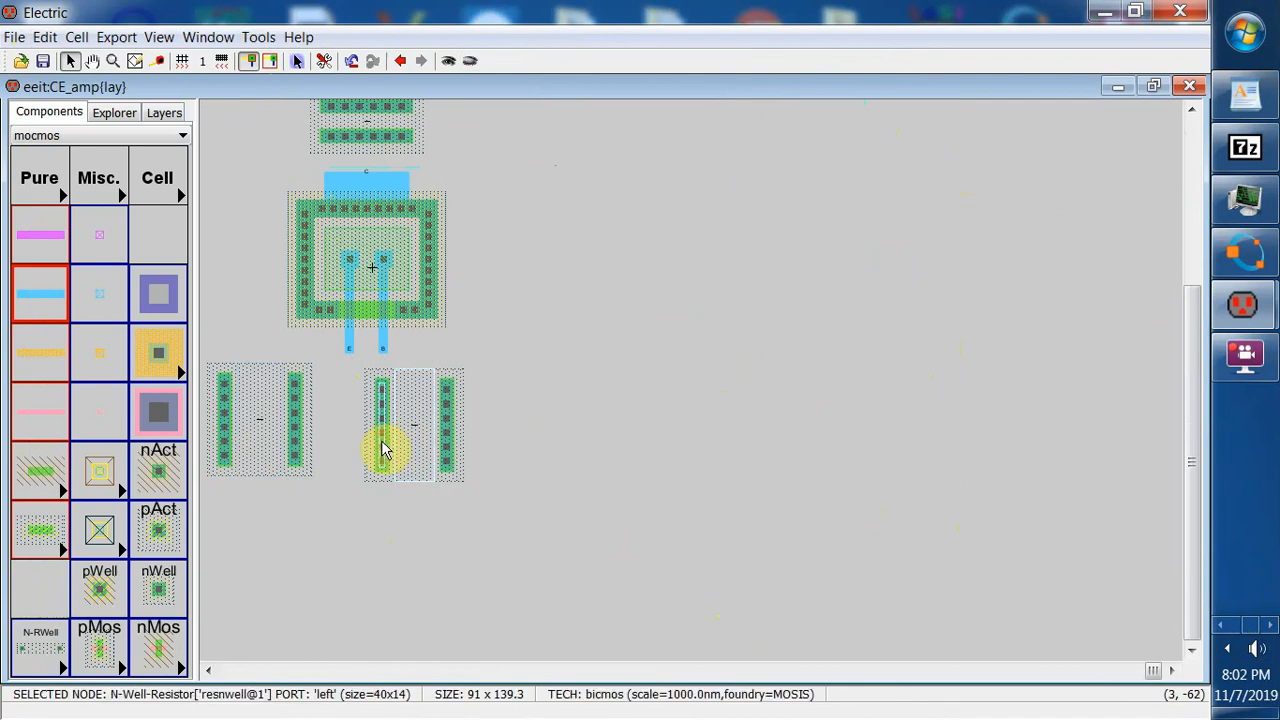
left_click_drag(298, 440, 355, 434)
left_click(552, 403)
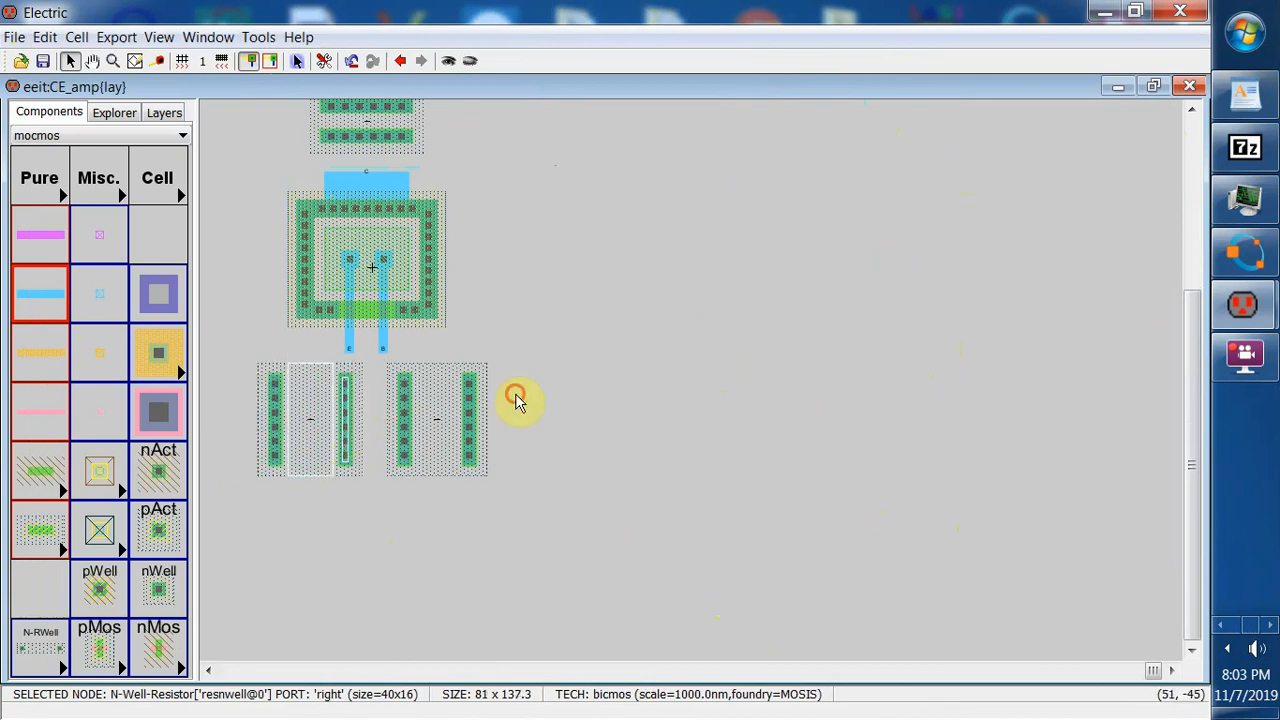
left_click(516, 398)
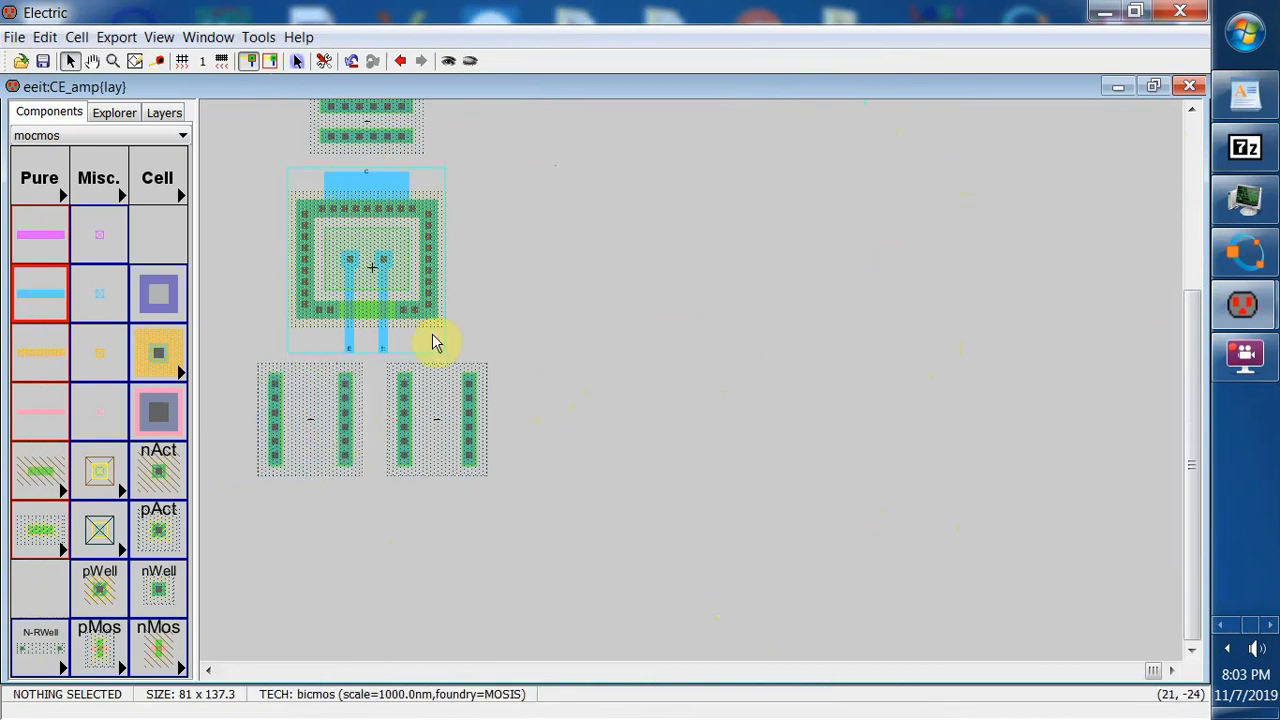
- Connect the facing contacts of the two lower resistors with a Metal-1 arc
left_click(352, 425)
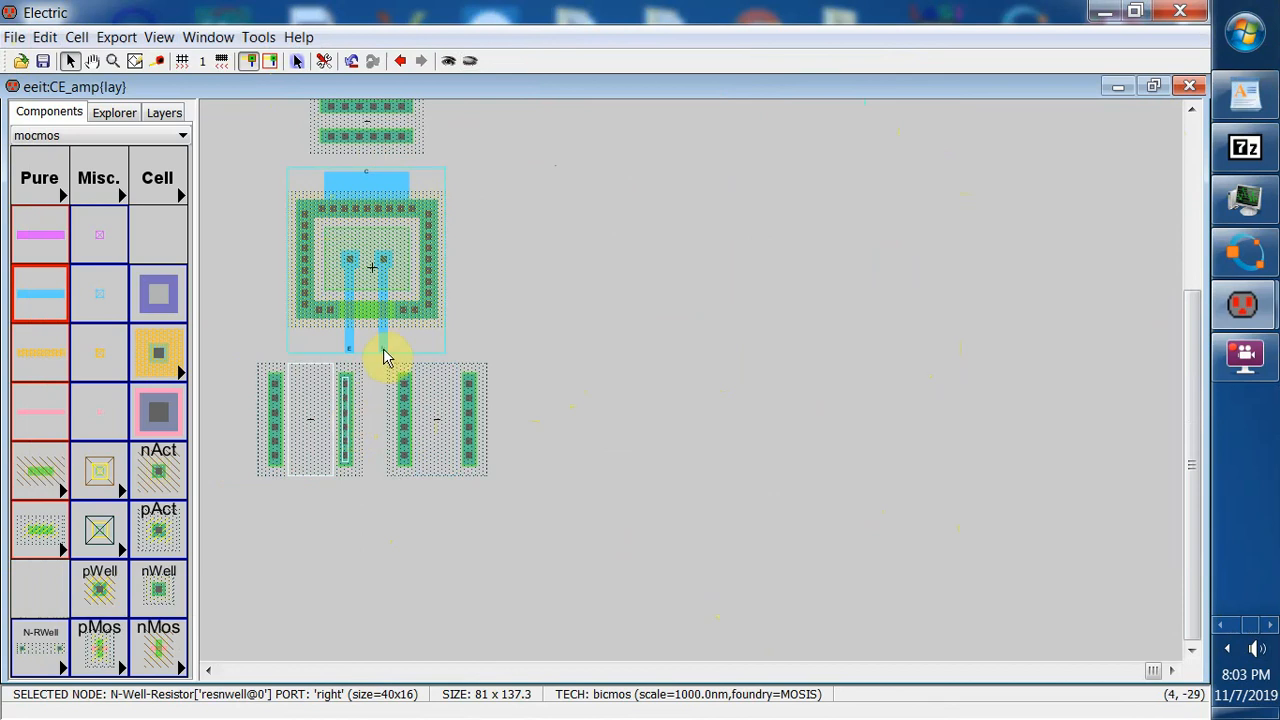
left_click(346, 418, "shift")
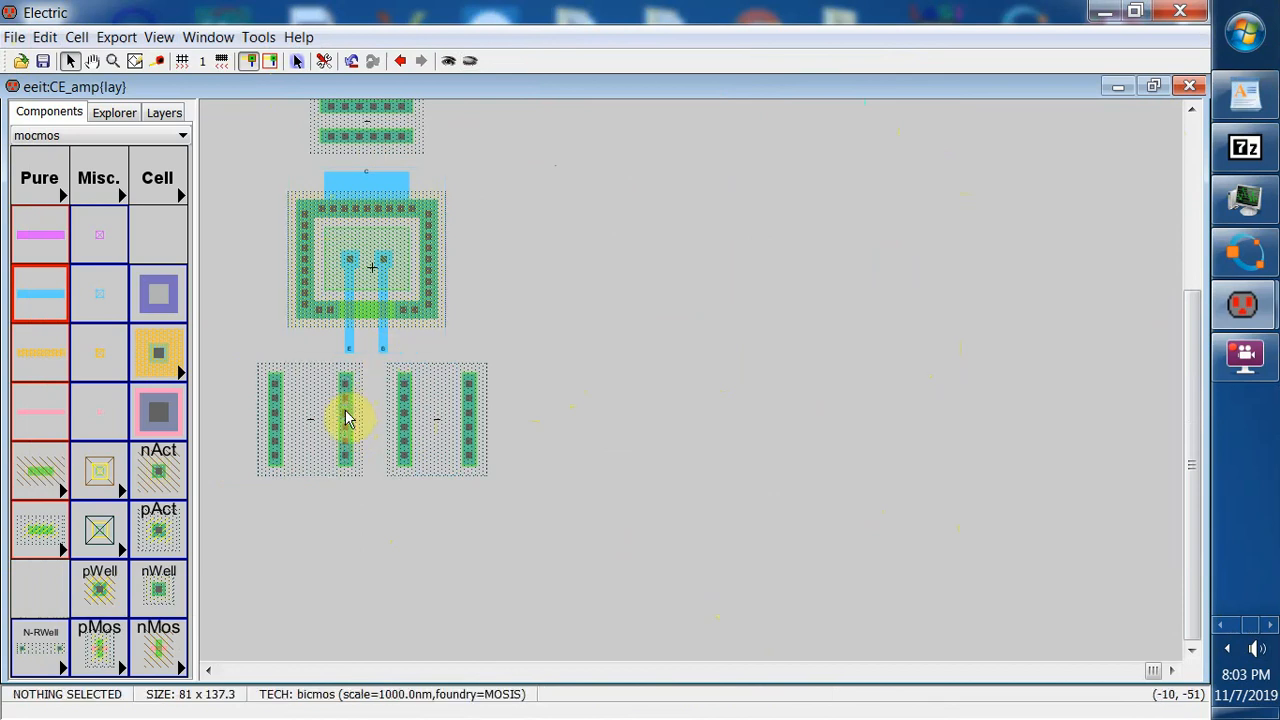
left_click(352, 417)
left_click(403, 420, "shift")
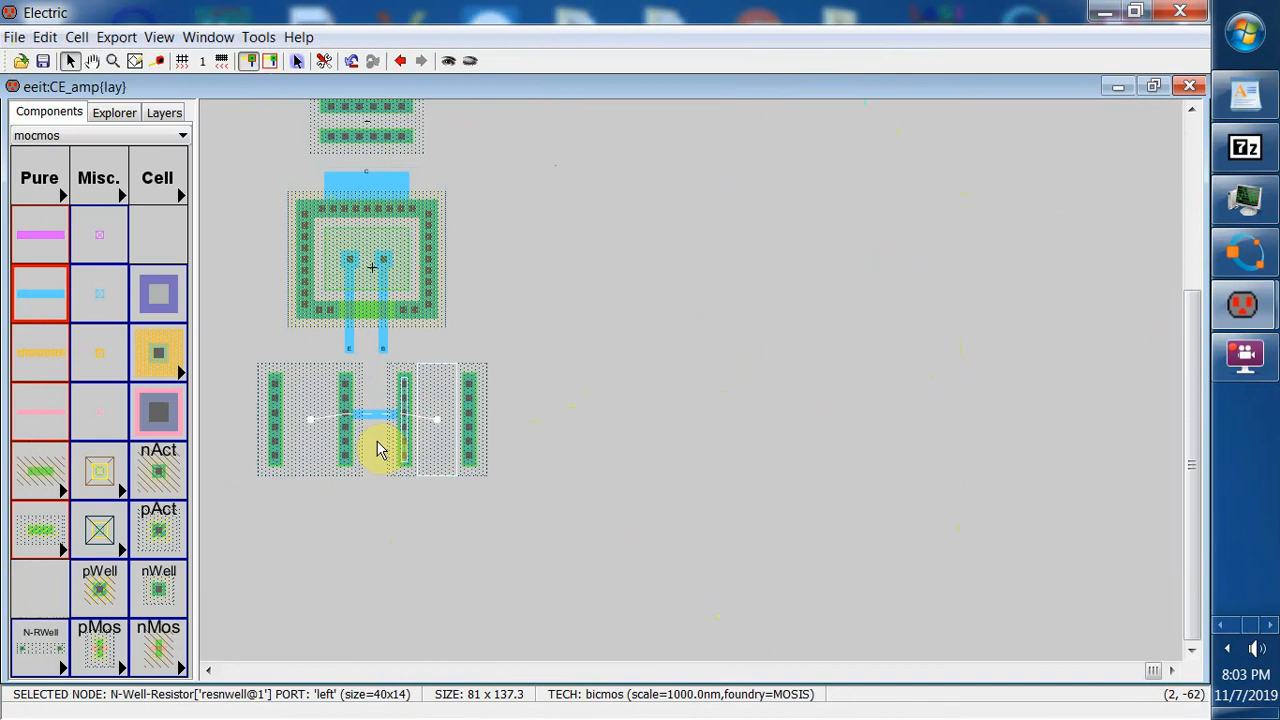
- Set the connecting Metal-1 arc's width to 30 with end extension at neither end, and shift it down by 1
left_click(371, 415)
double_click(371, 416)
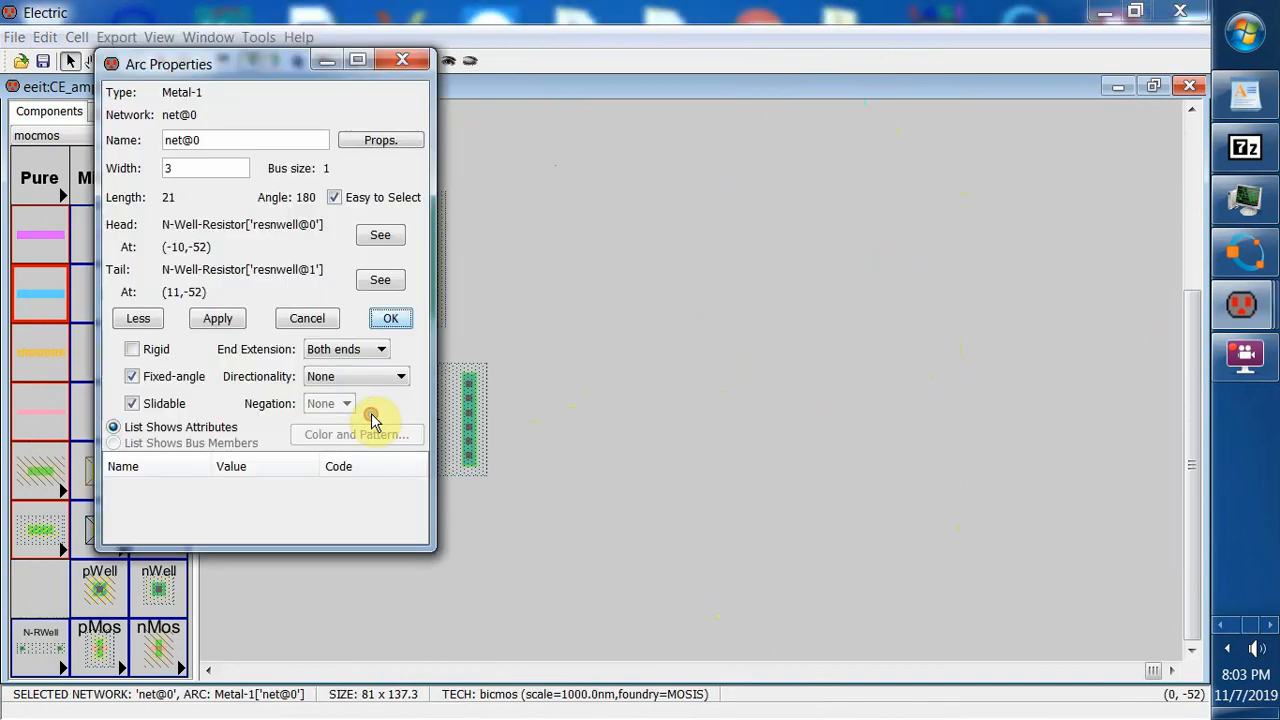
left_click(211, 168)
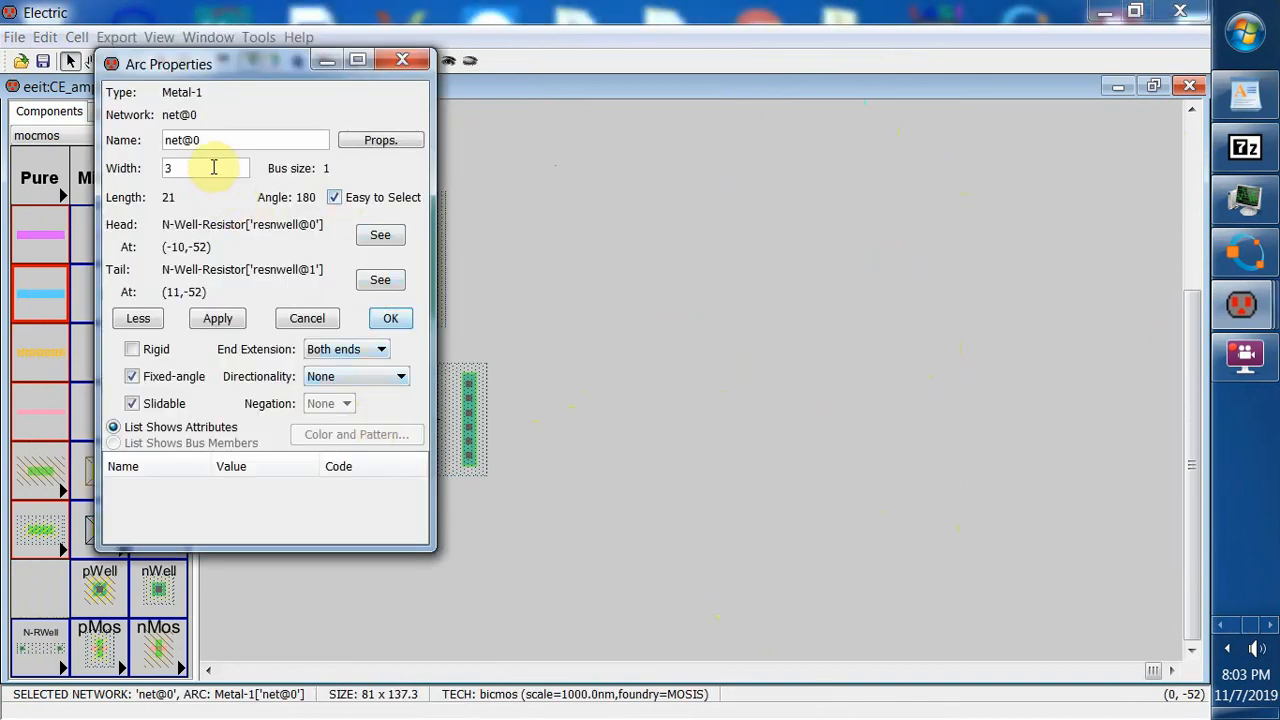
type("0")
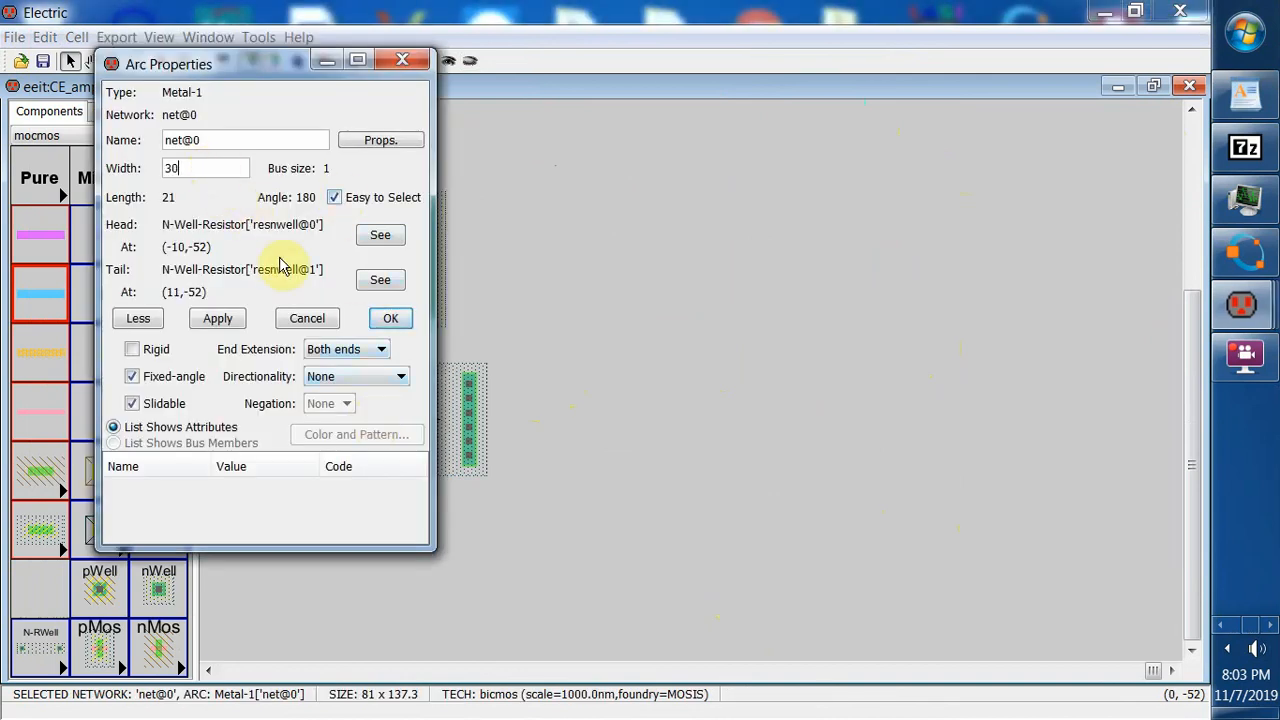
left_click(228, 319)
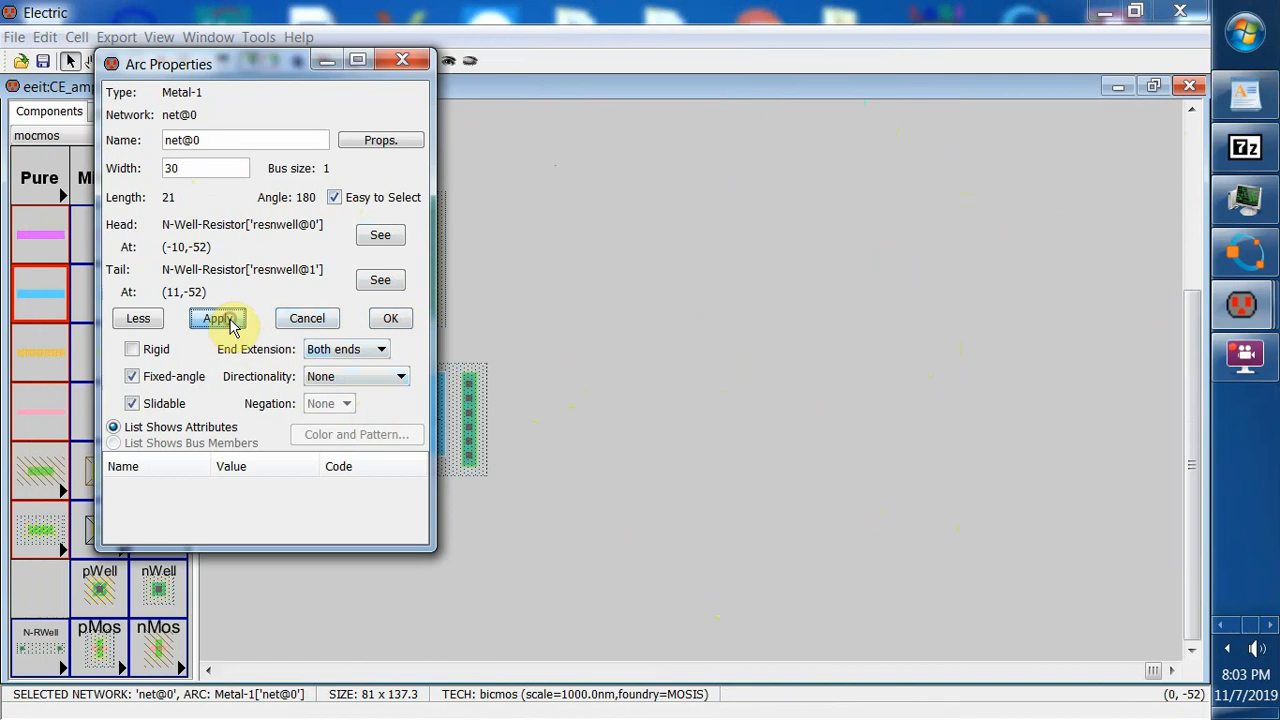
left_click(381, 352)
left_click(330, 381)
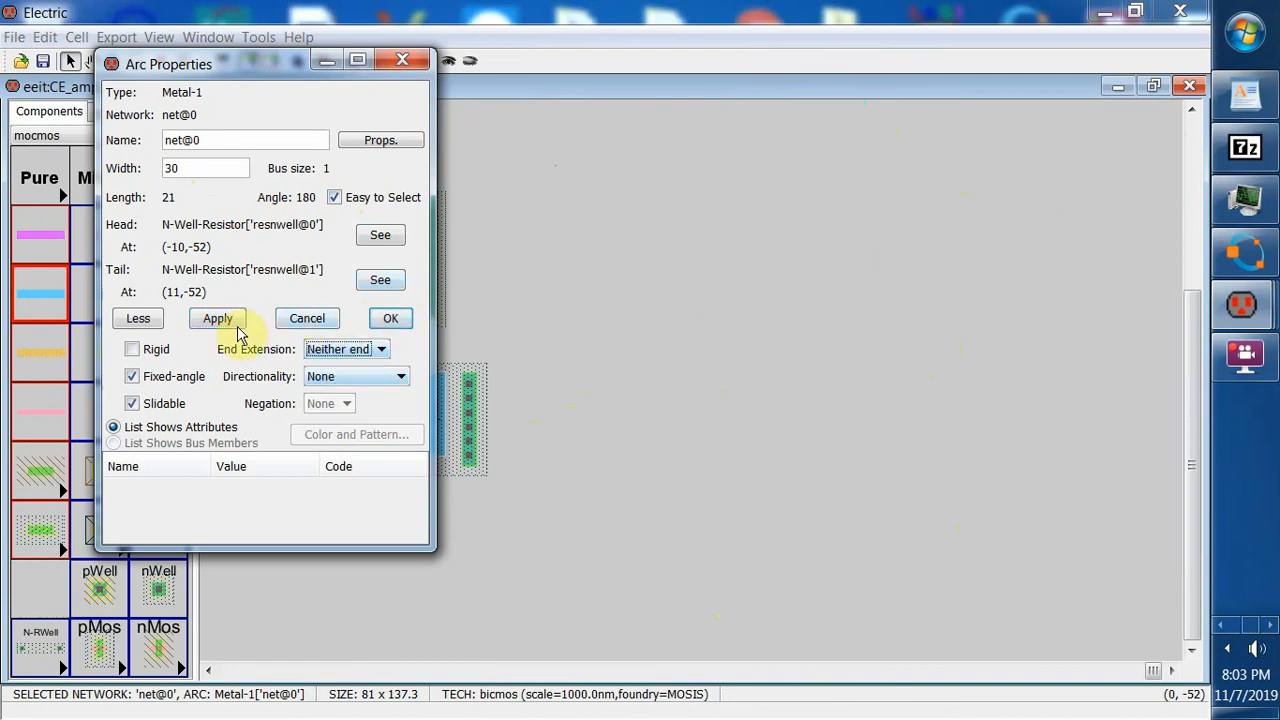
left_click(218, 318)
left_click(560, 318)
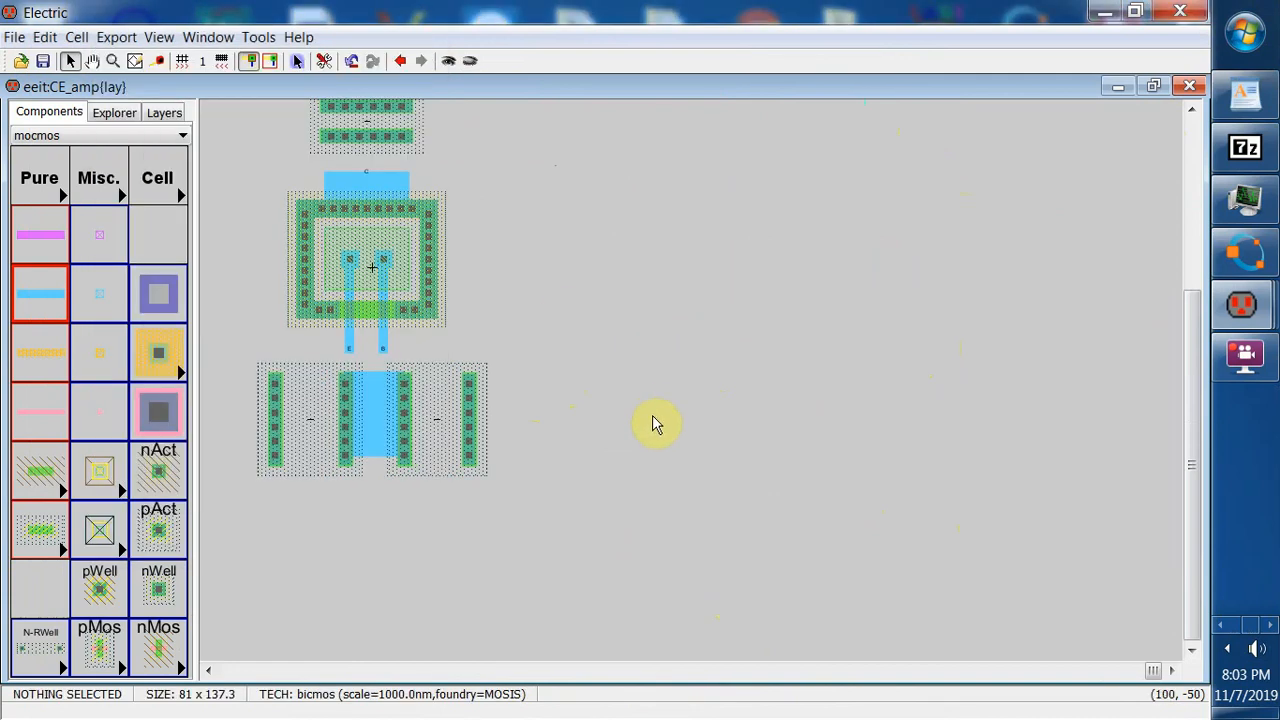
left_click(374, 446)
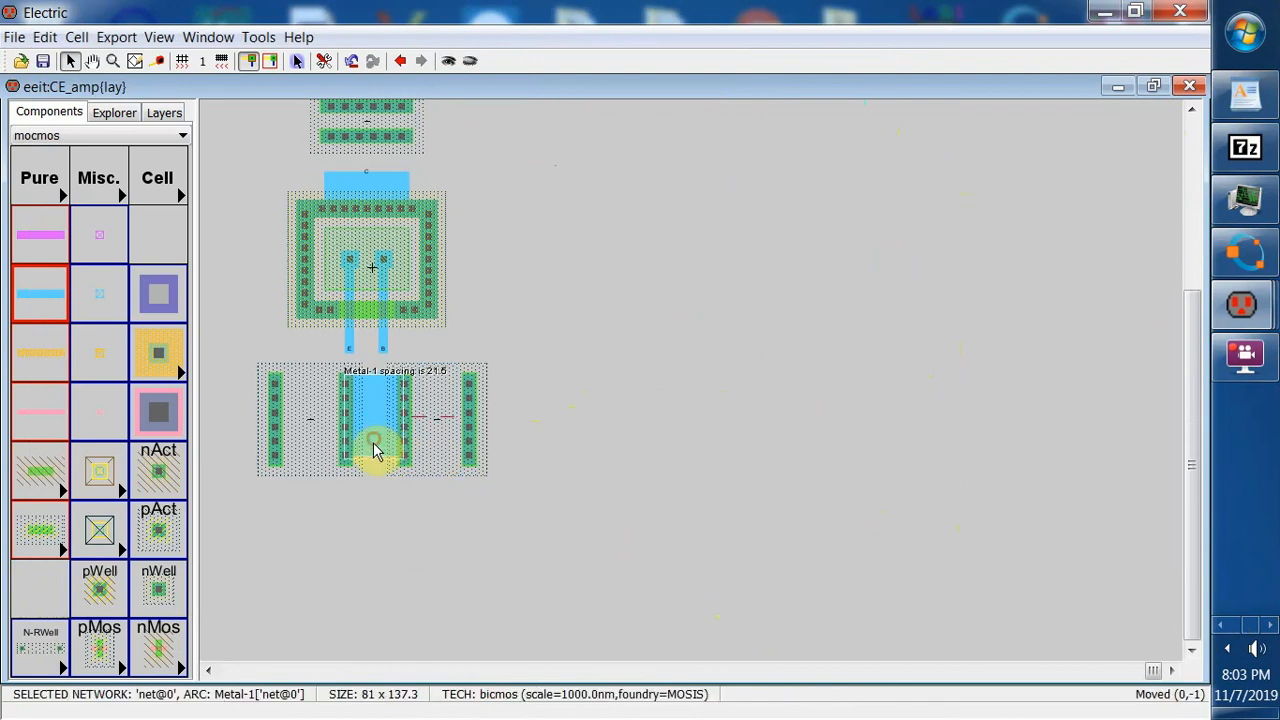
left_click(600, 348)
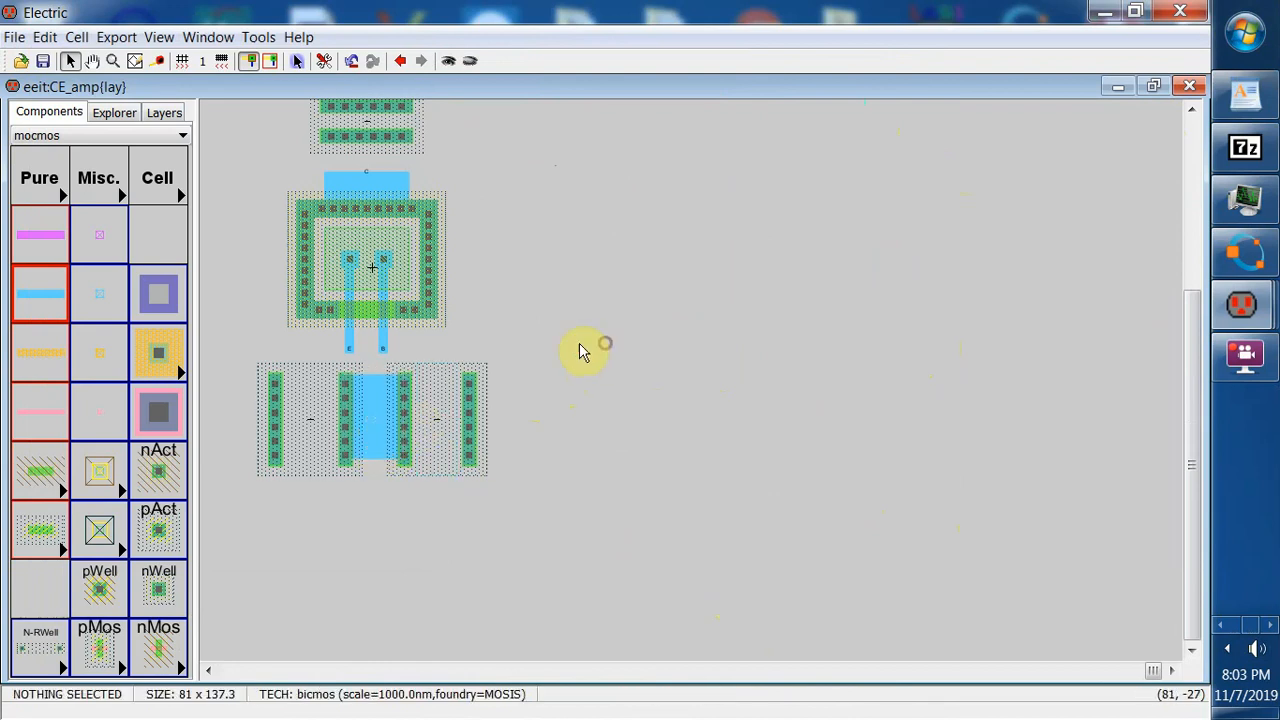
- Connect the transistor's base port B to the Metal-1 arc joining the two lower resistors
left_click(385, 354)
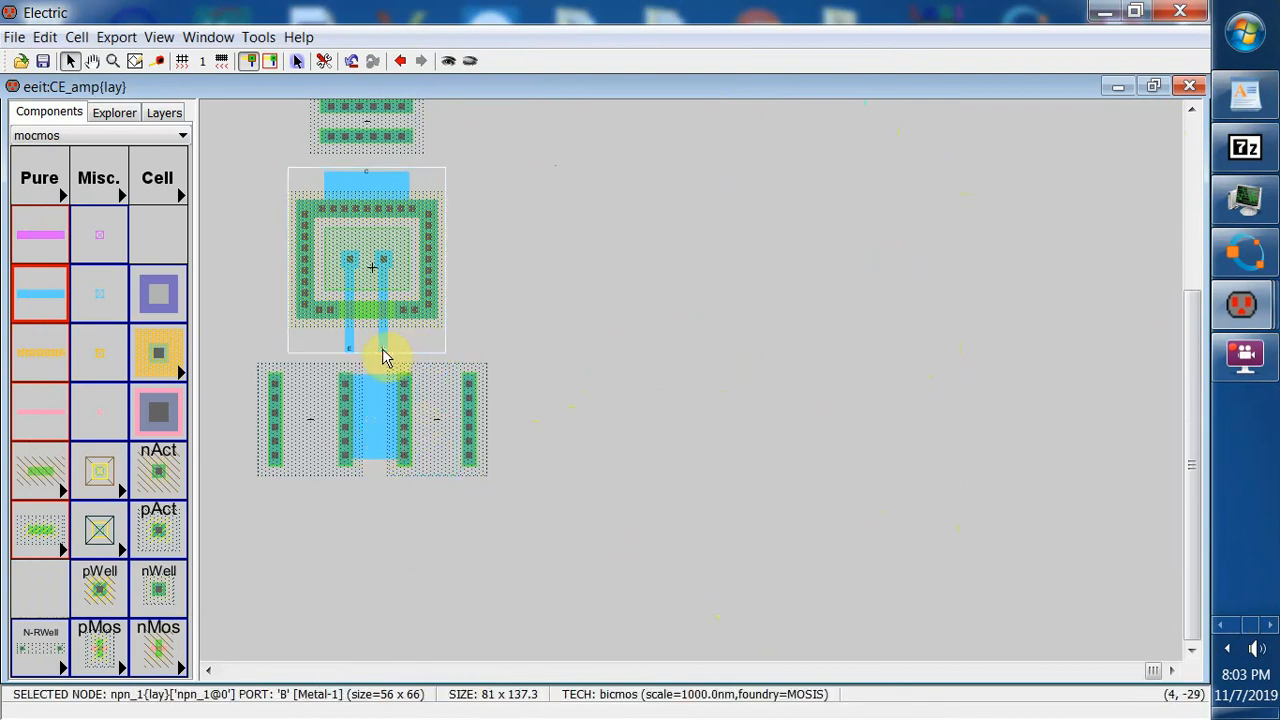
right_click_drag(382, 349, 381, 392)
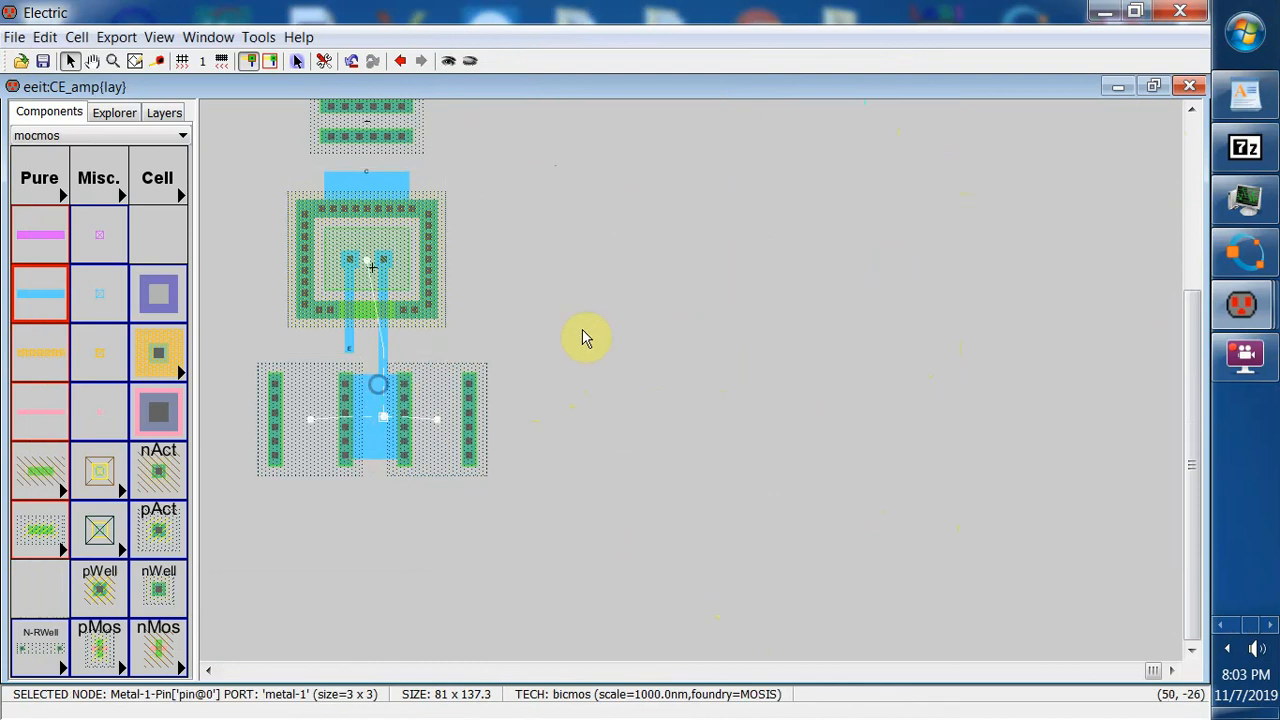
left_click(584, 333)
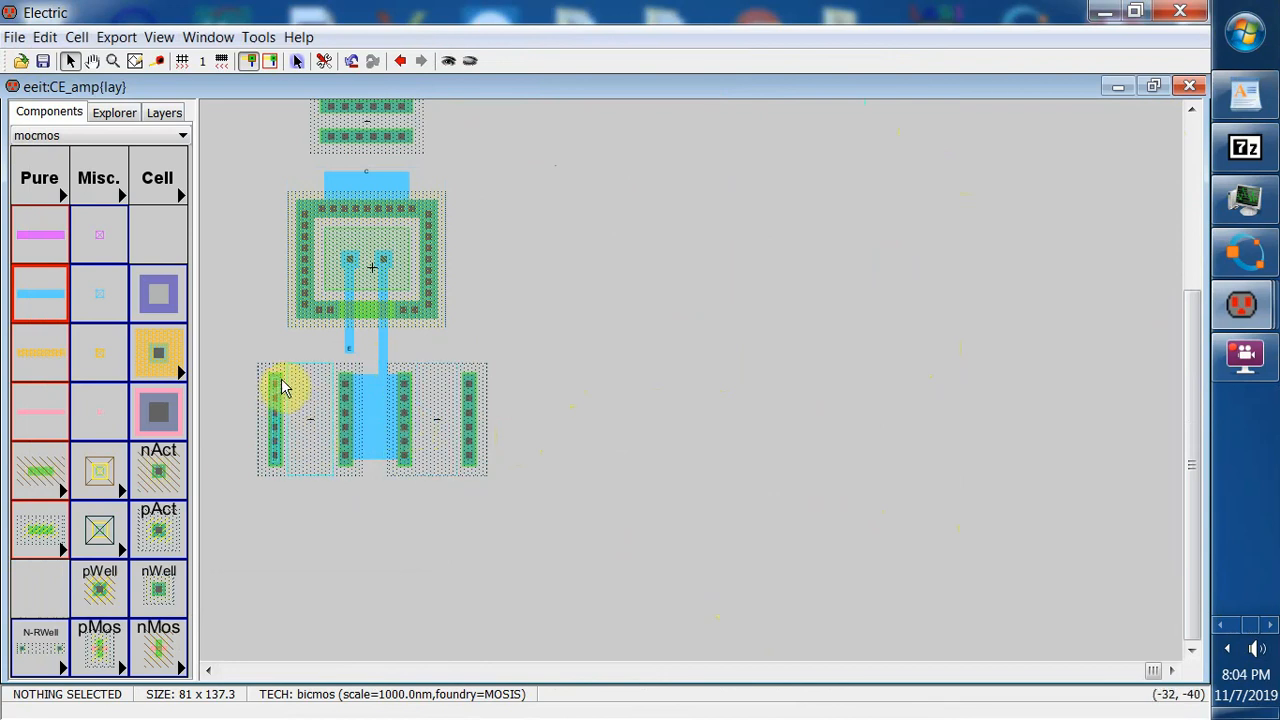
- Check the dimensions and well resistance in the lower-left resistor's object properties
left_click(283, 388)
left_click(45, 40)
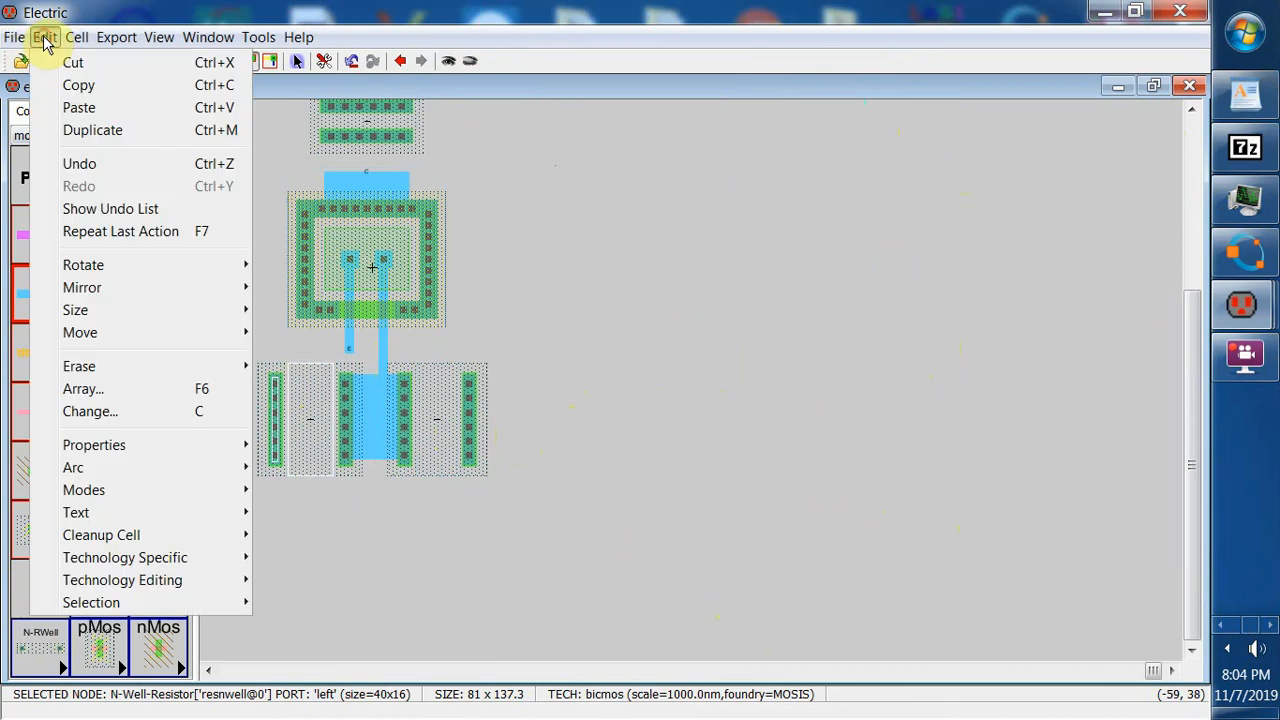
mouse_move(149, 443)
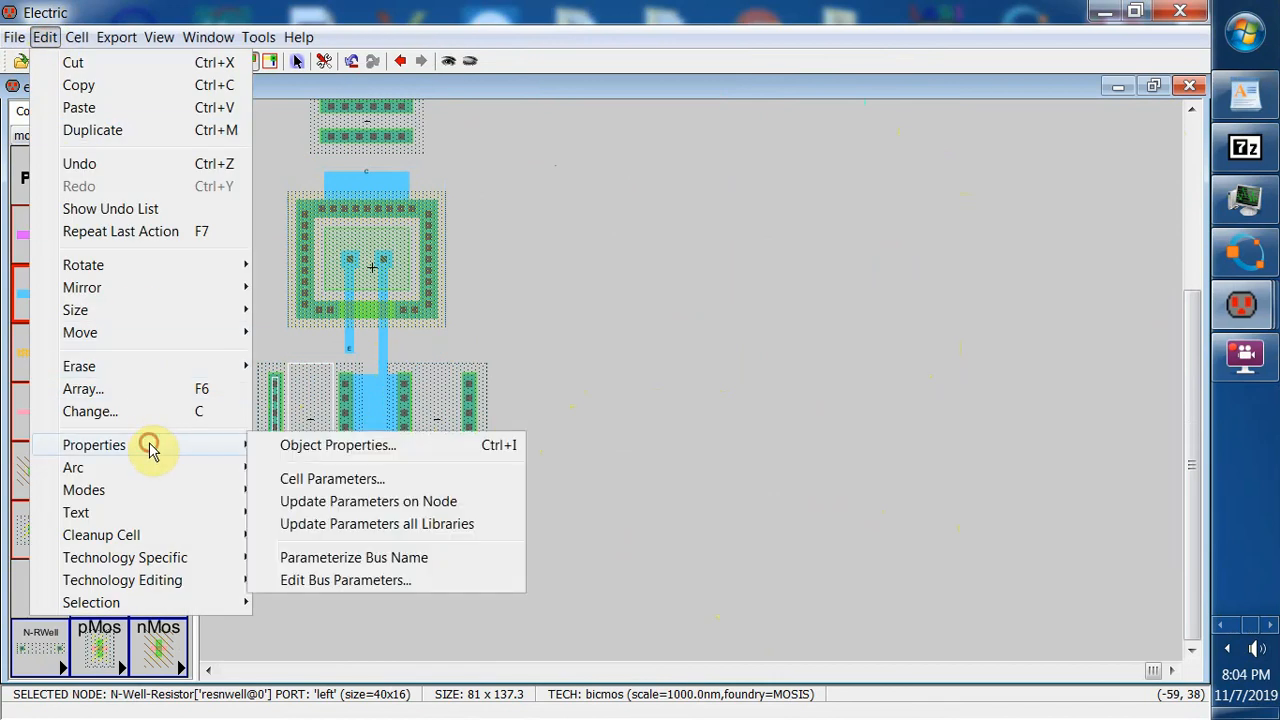
left_click(315, 452)
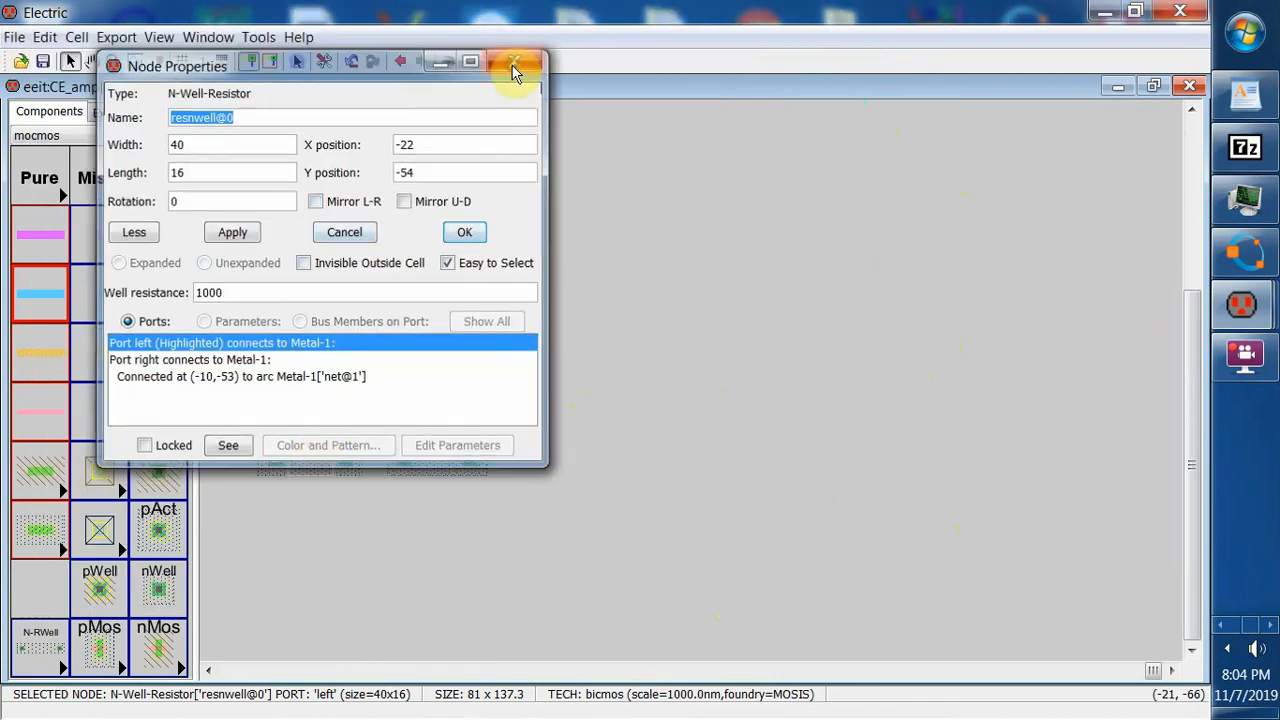
left_click(514, 60)
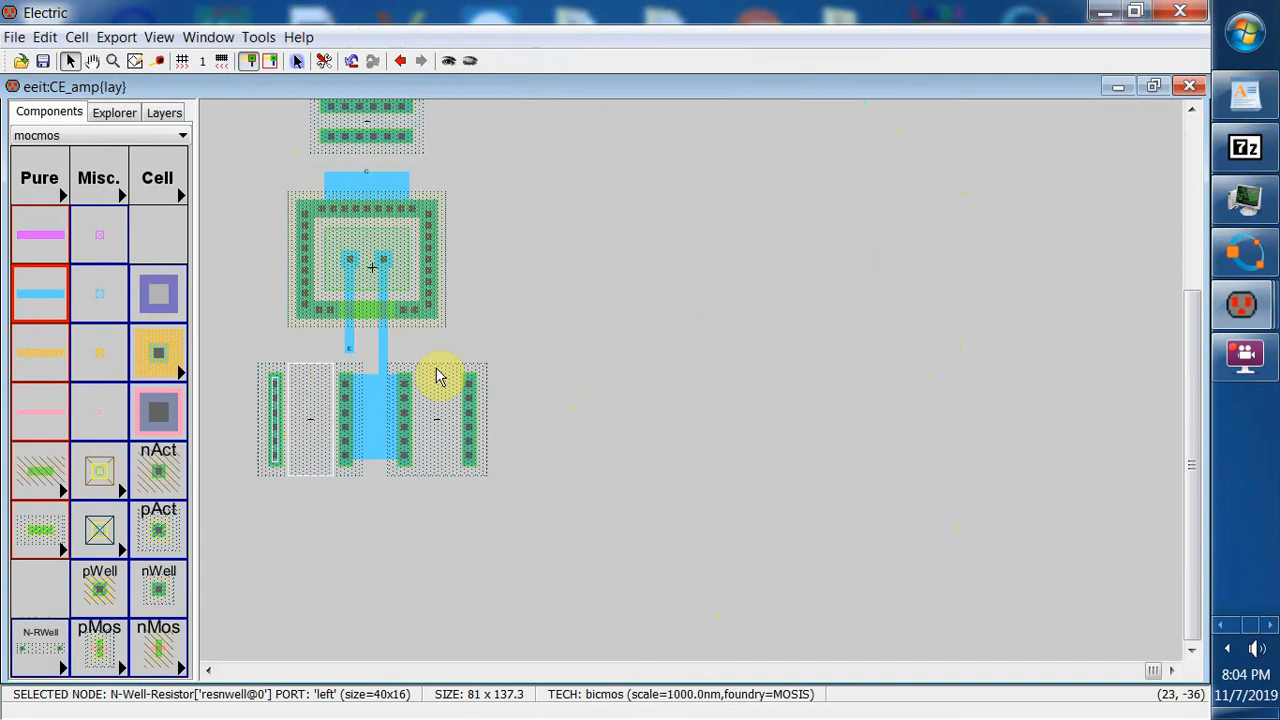
- Set the lower-left N-well resistor's well resistance to 900 and its length to 14
left_click_drag(365, 387, 323, 440)
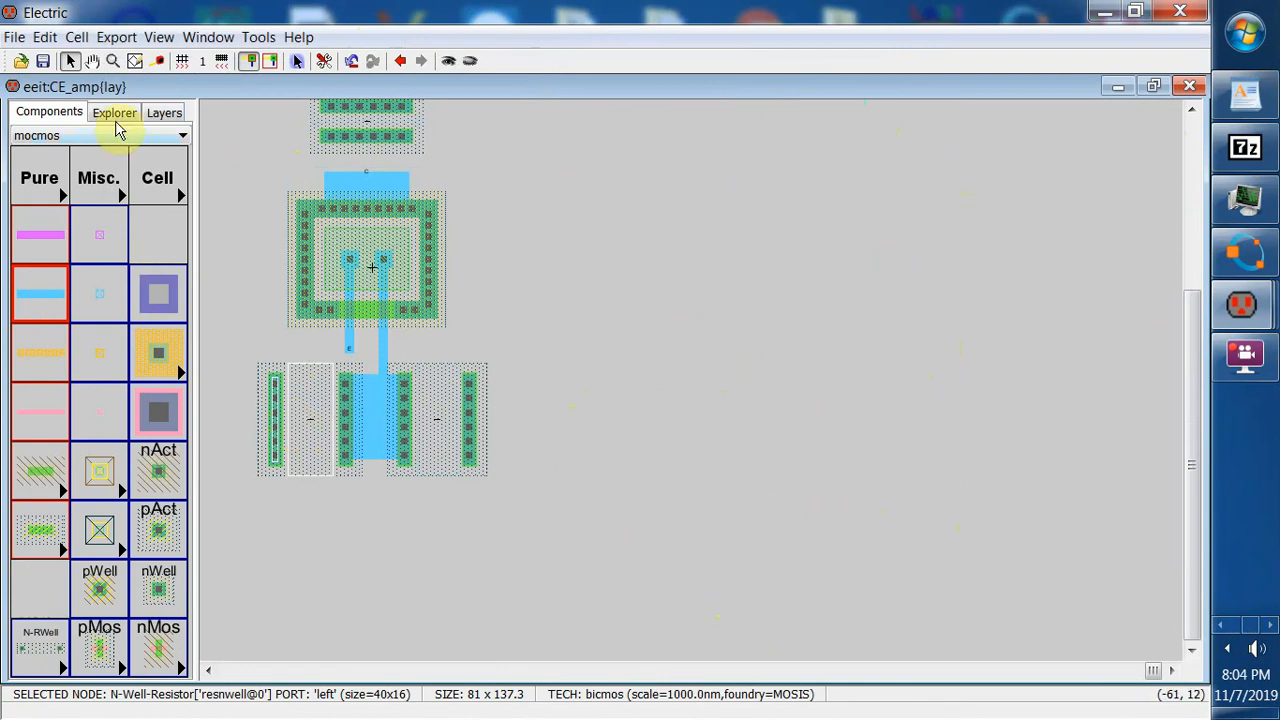
left_click(47, 37)
mouse_move(157, 447)
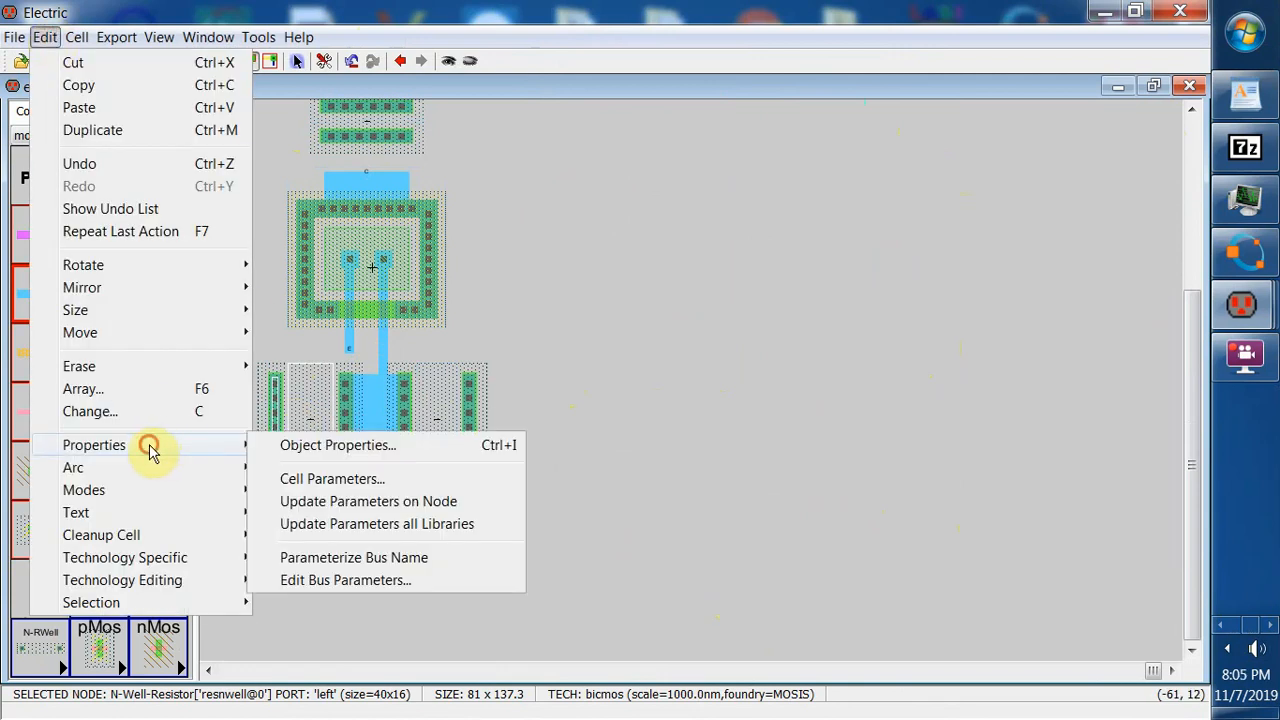
left_click(294, 446)
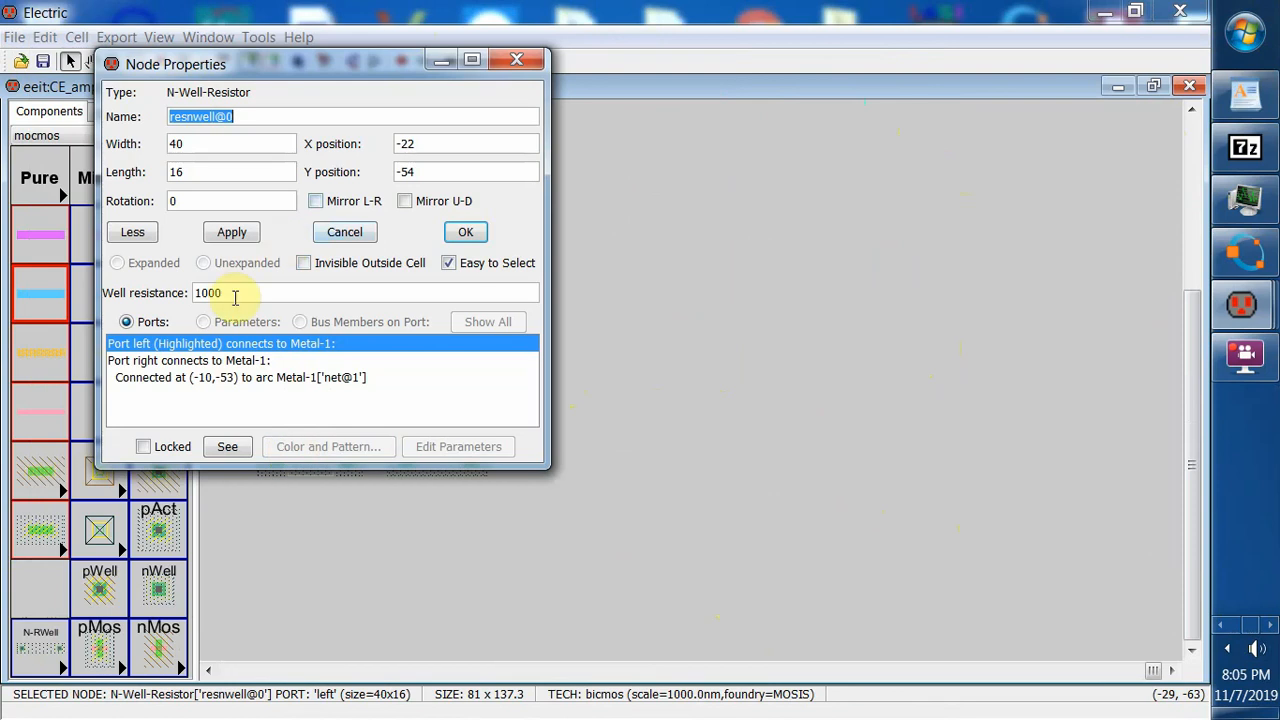
left_click_drag(235, 294, 195, 293)
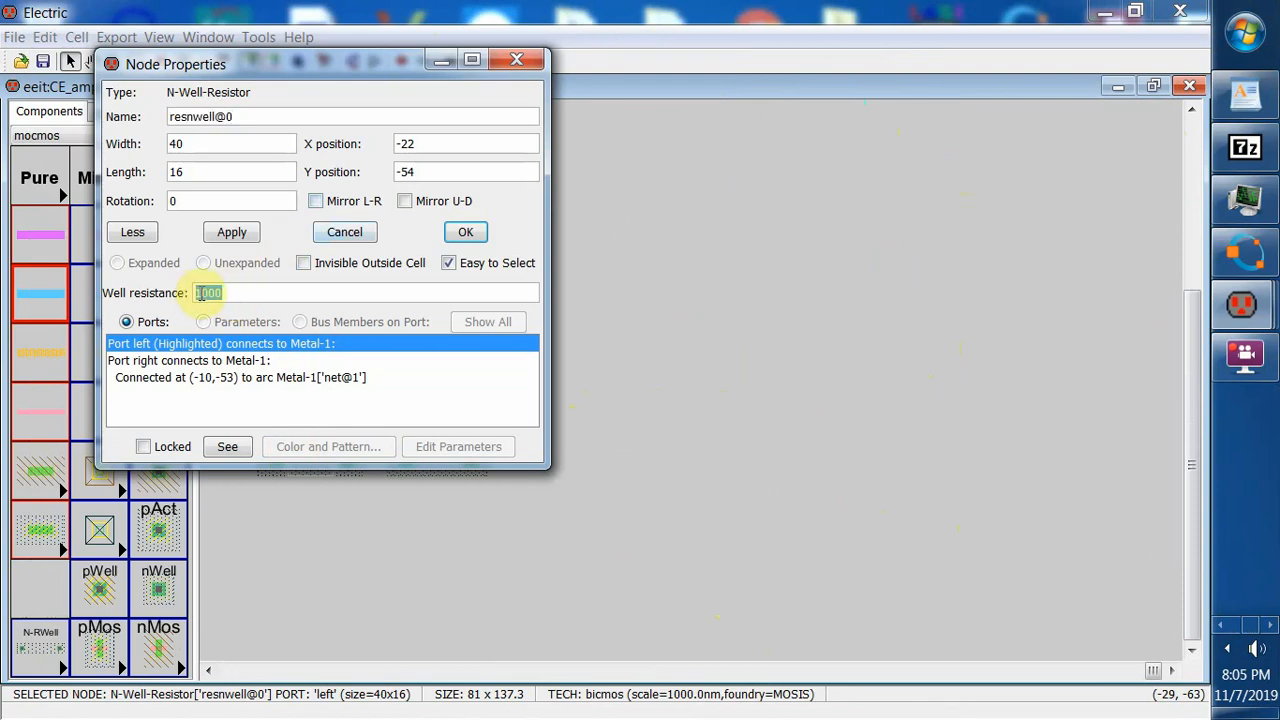
type("900")
left_click(212, 234)
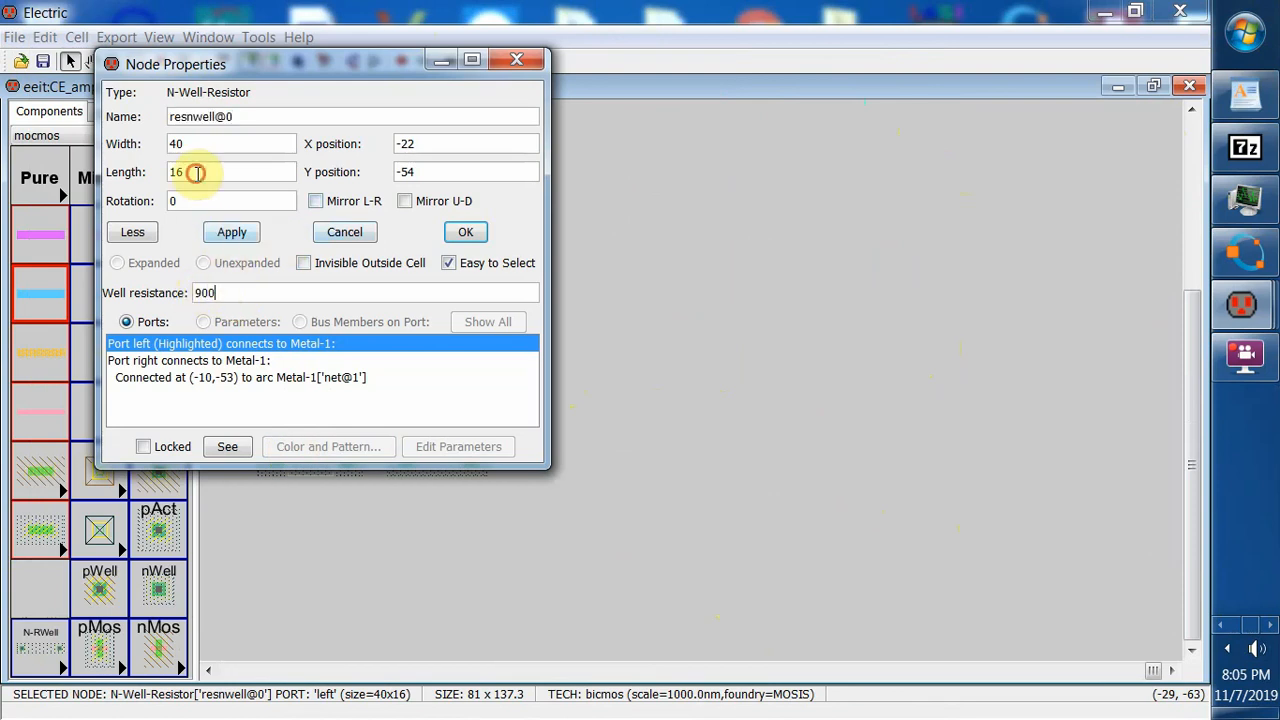
type("4")
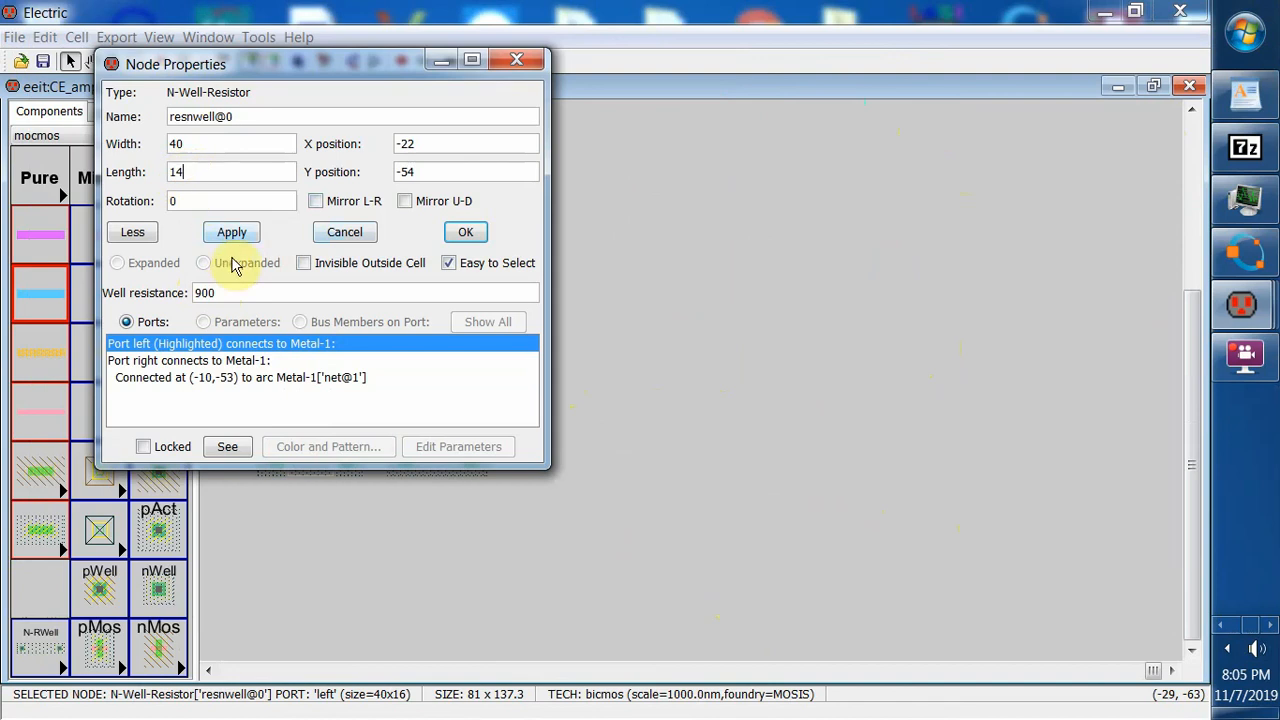
left_click(231, 233)
left_click(465, 232)
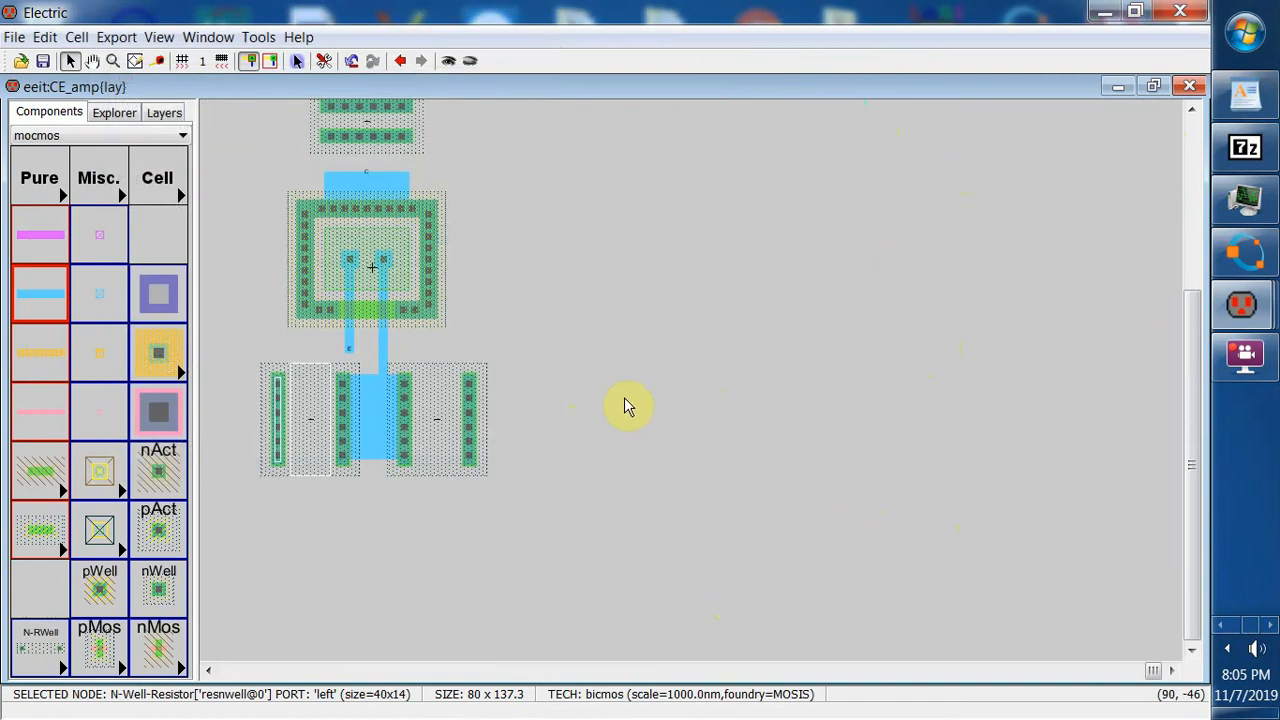
left_click(623, 400)
- Select the lower-right resistor and reduce the multi-object selection to only its N-Well-Resistor node resnwell@1
left_click(434, 417)
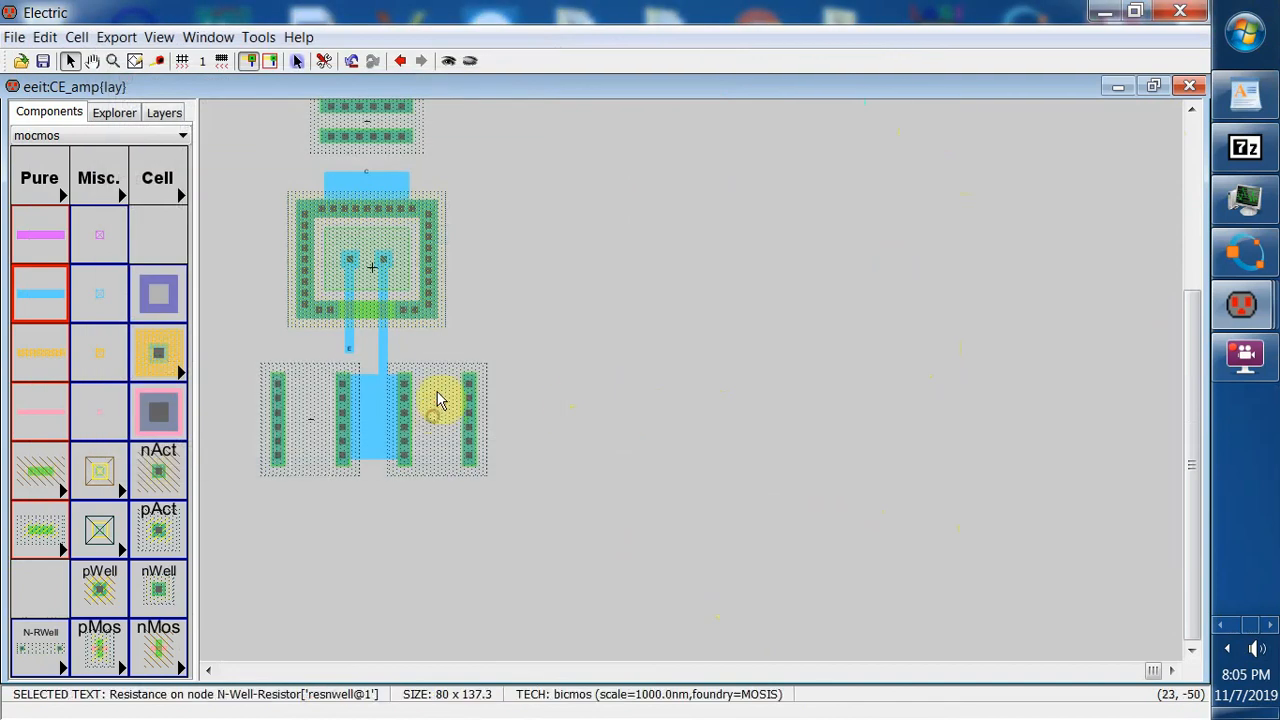
left_click(414, 367)
left_click(408, 361)
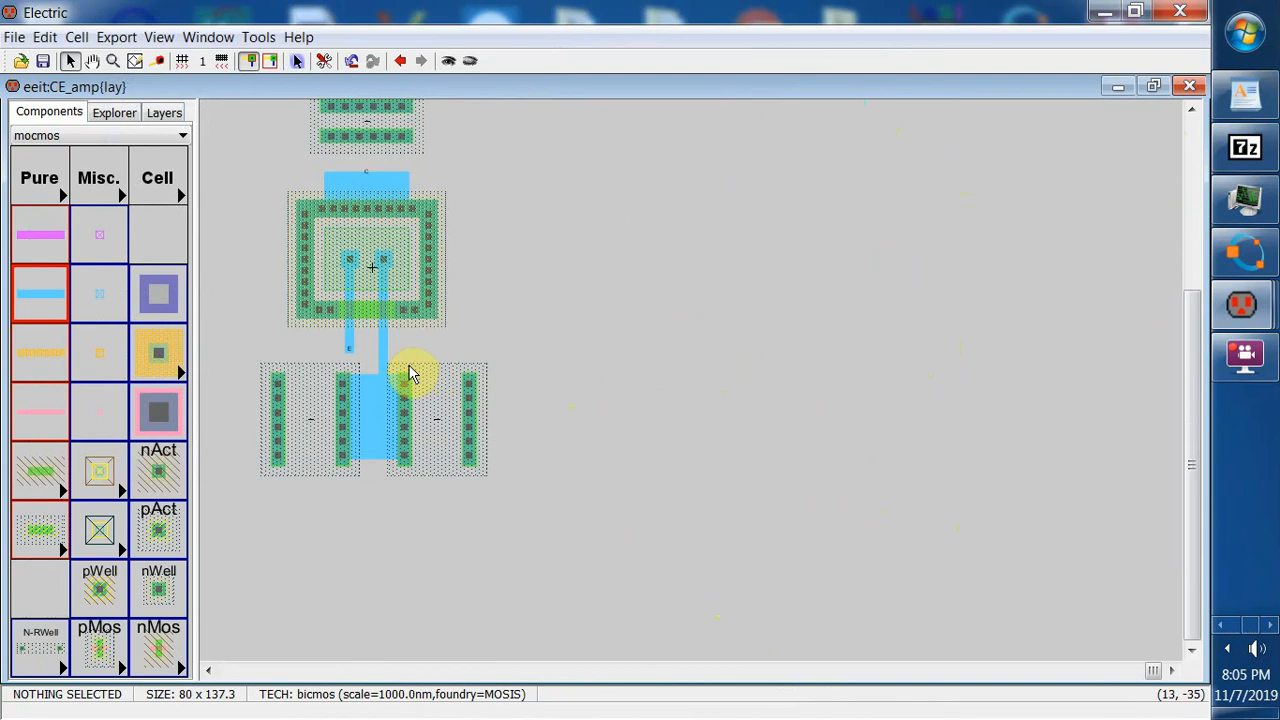
left_click(409, 365)
left_click(462, 375)
left_click(451, 383)
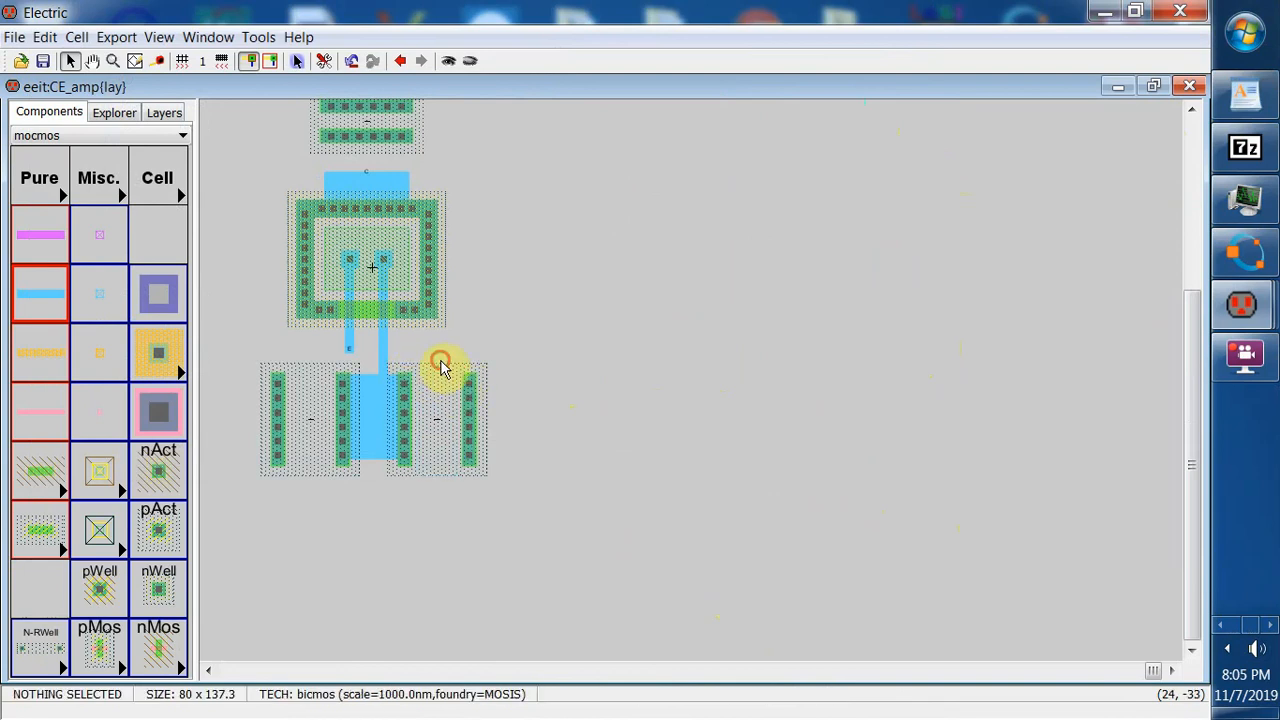
left_click(406, 355)
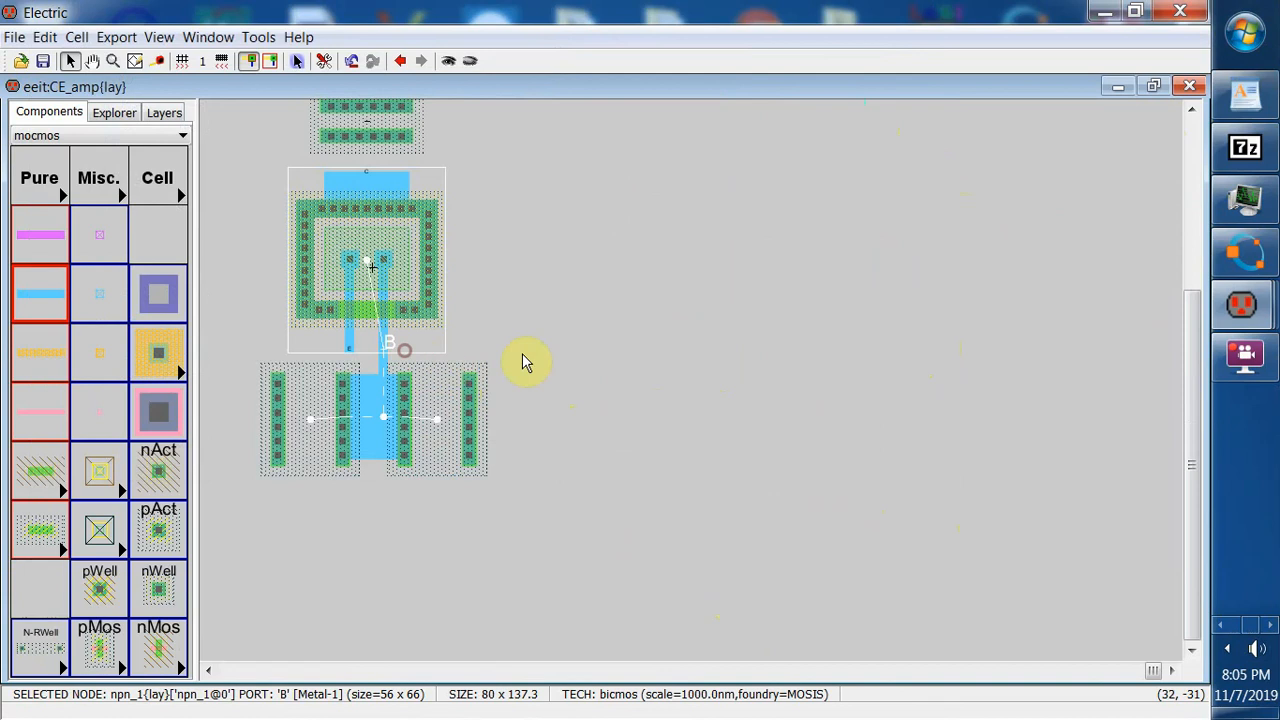
left_click(528, 362)
left_click(403, 480)
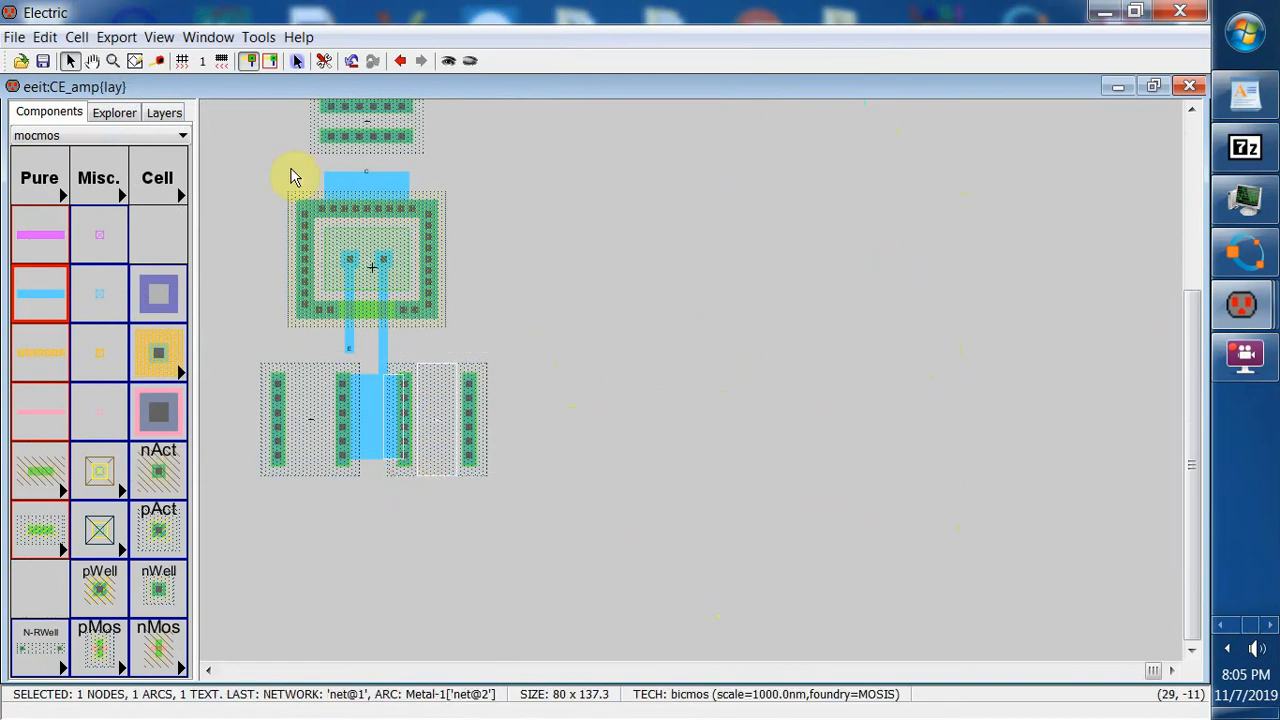
left_click(45, 37)
left_click(151, 444)
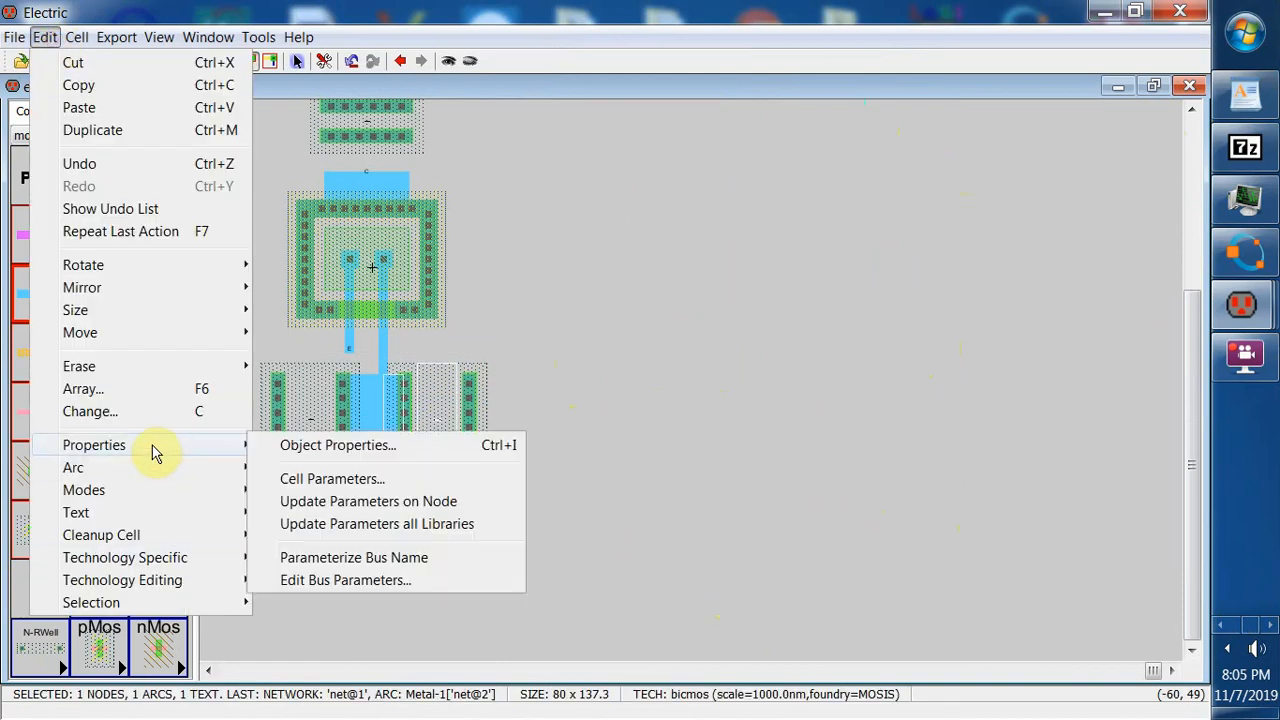
left_click(301, 451)
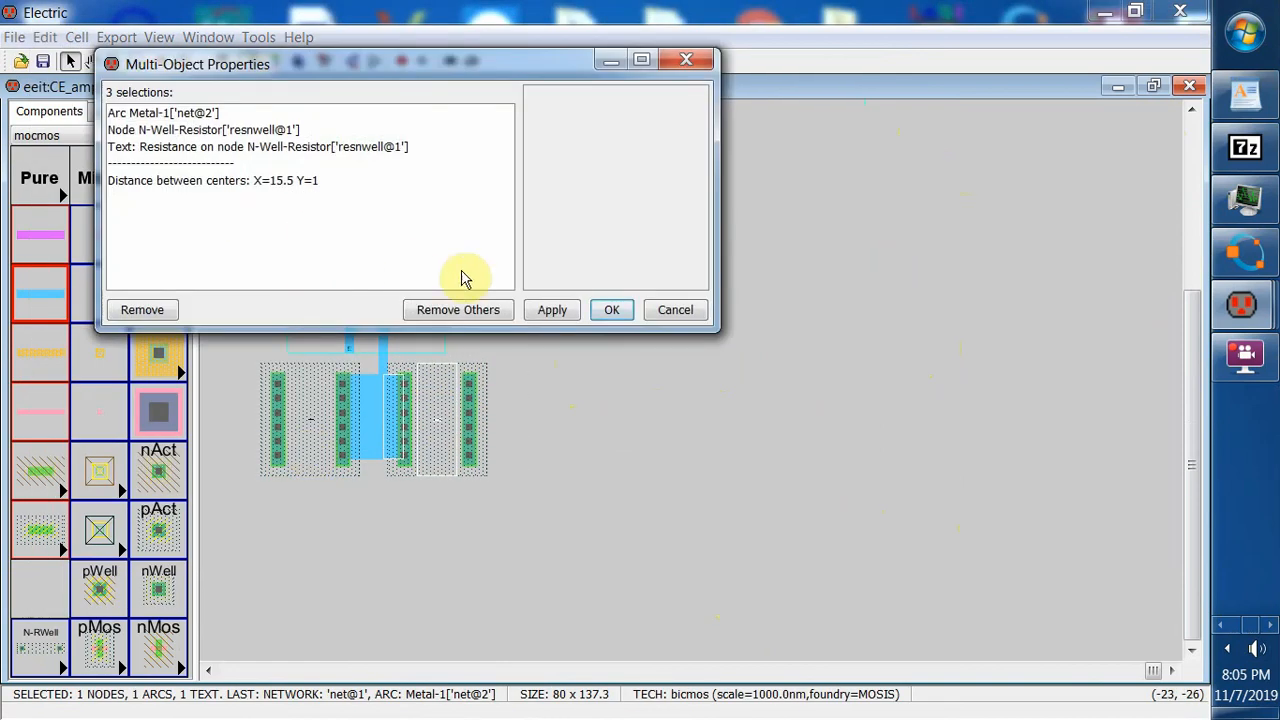
left_click(222, 131)
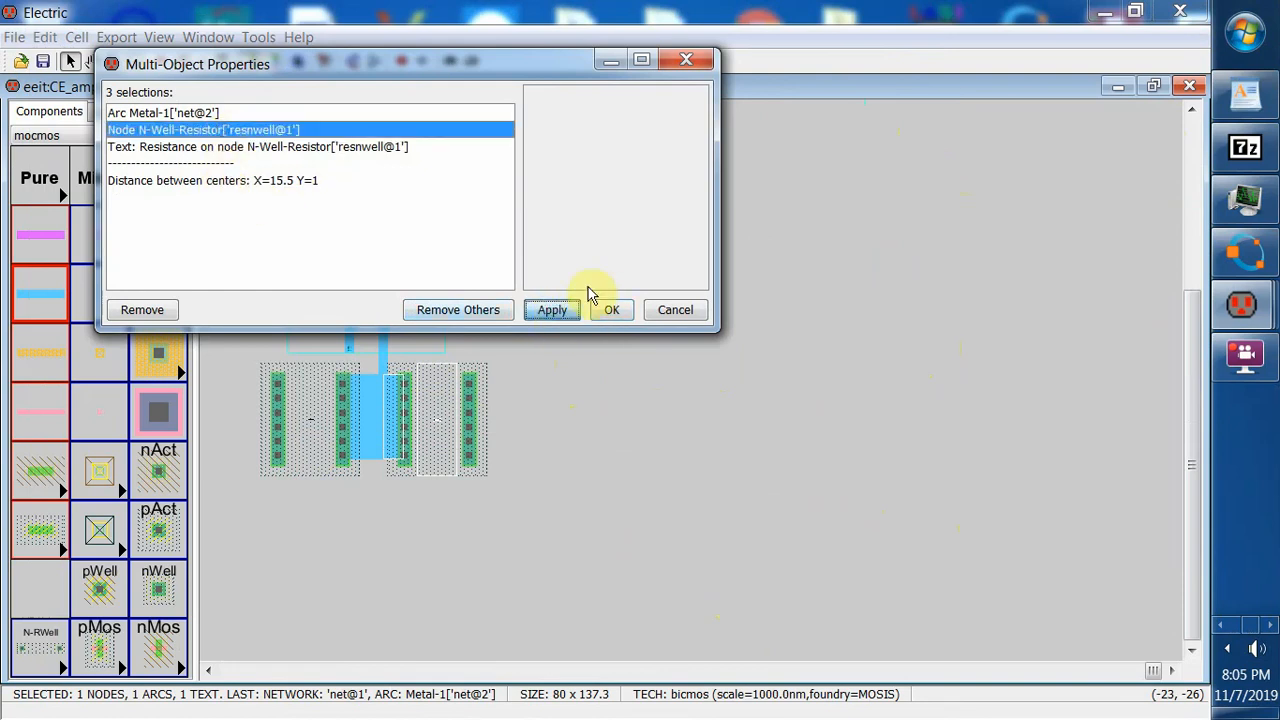
left_click(500, 312)
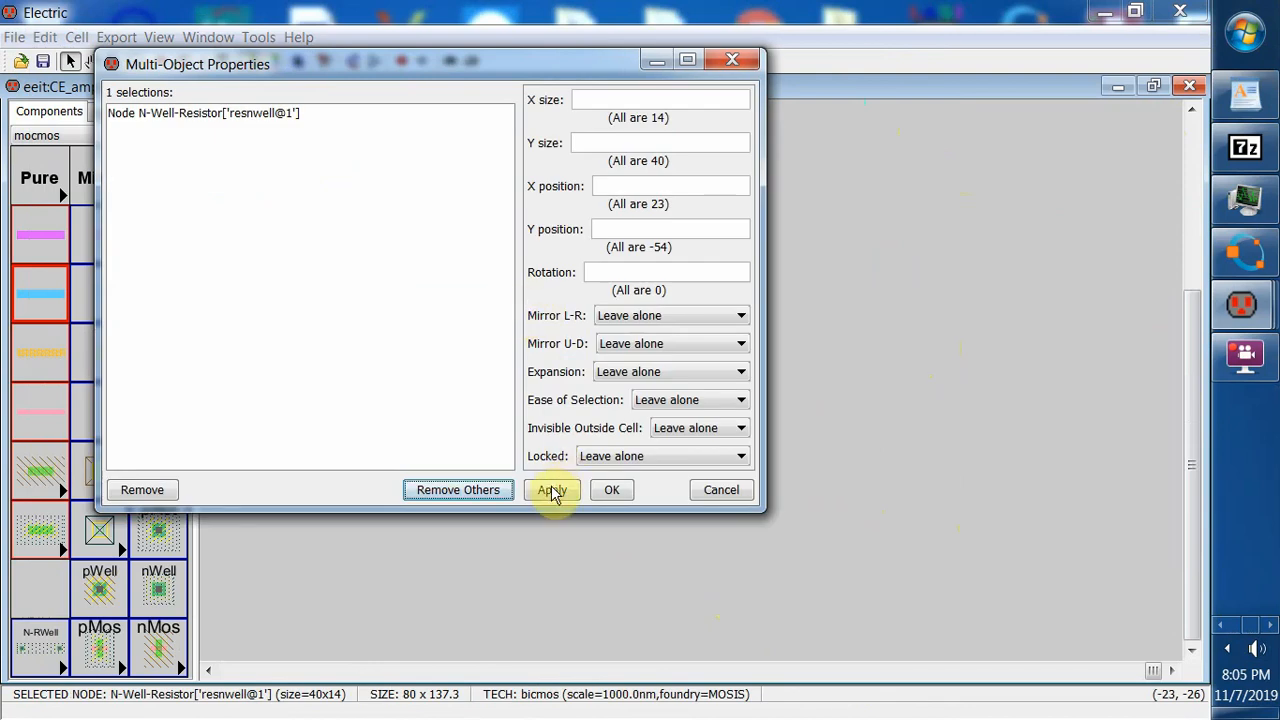
left_click(551, 490)
left_click(606, 490)
- Inspect the lower-right resistor's length and well resistance in its node properties
left_click(45, 37)
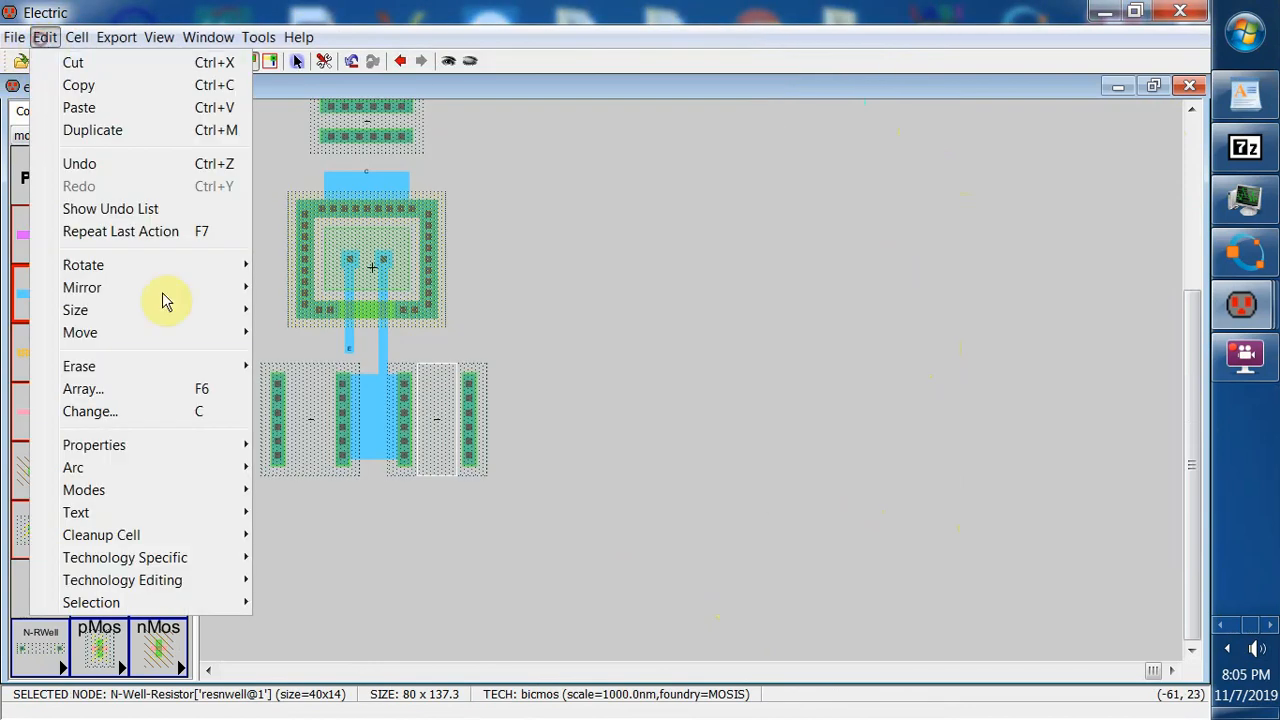
mouse_move(155, 458)
left_click(300, 445)
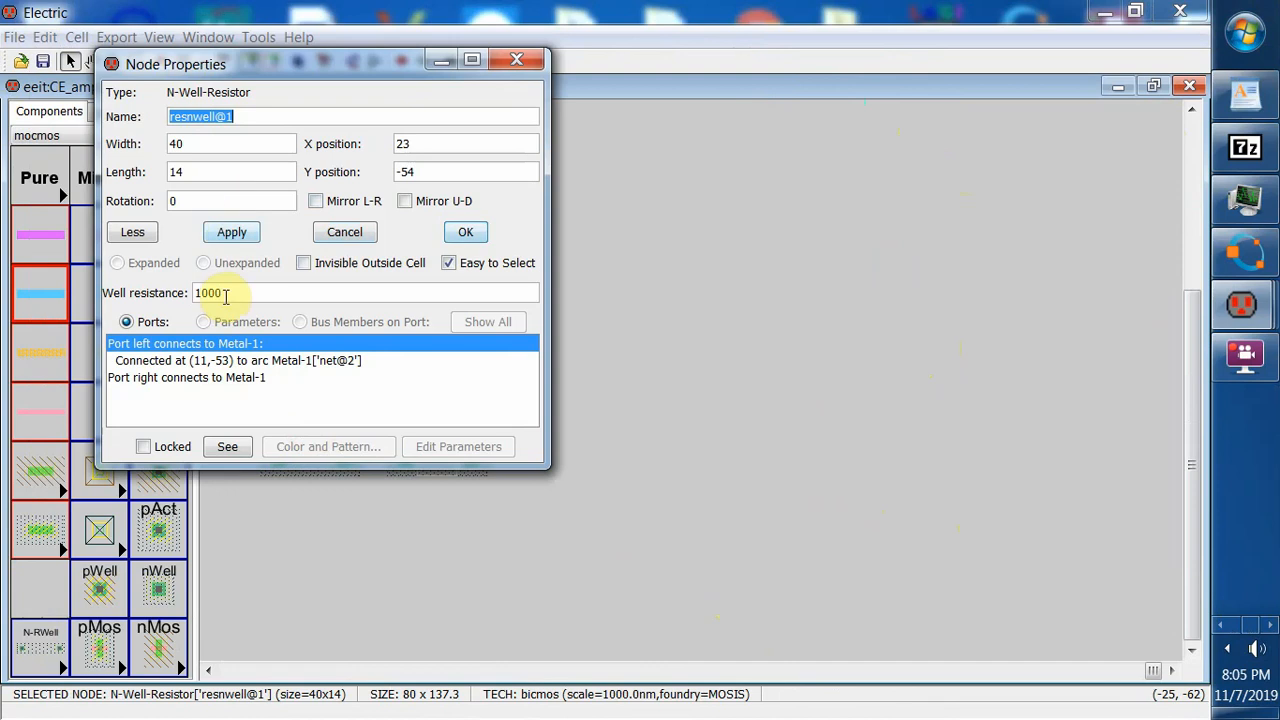
left_click_drag(282, 67, 772, 117)
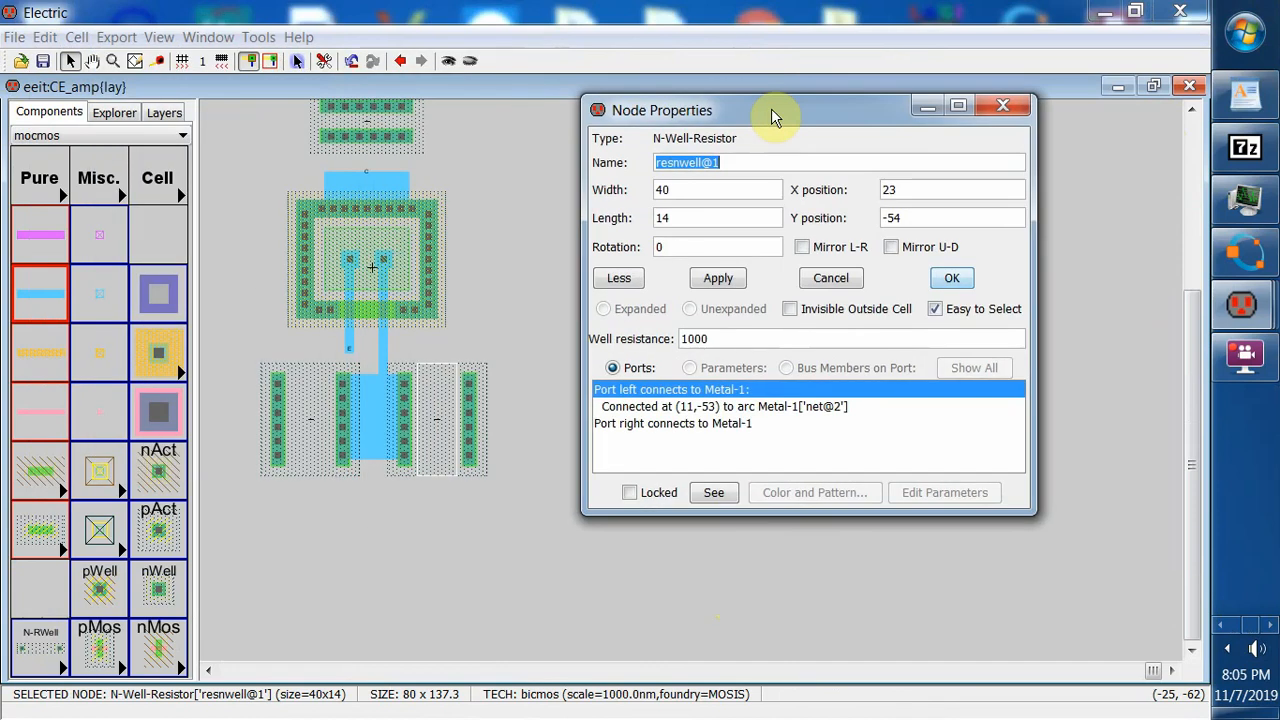
left_click(1000, 110)
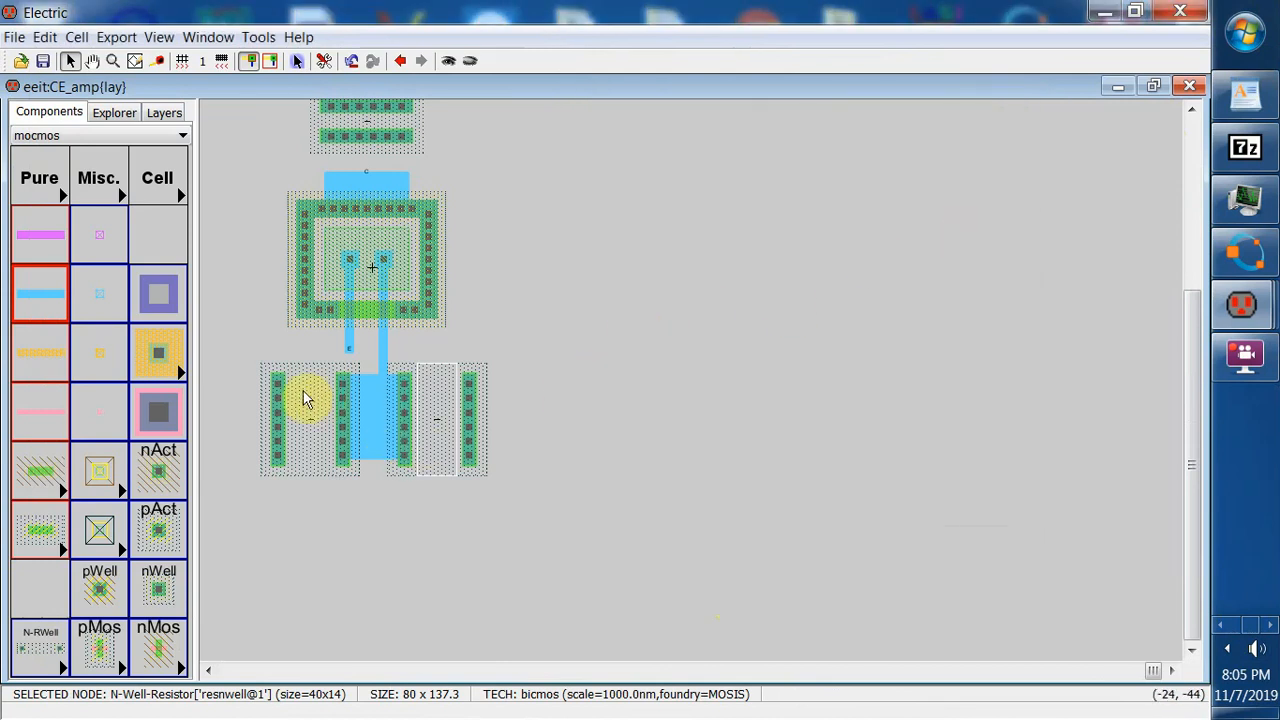
- Select the lower-left resistor alone and verify its edited length and well resistance in its node properties
left_click_drag(250, 343, 329, 480)
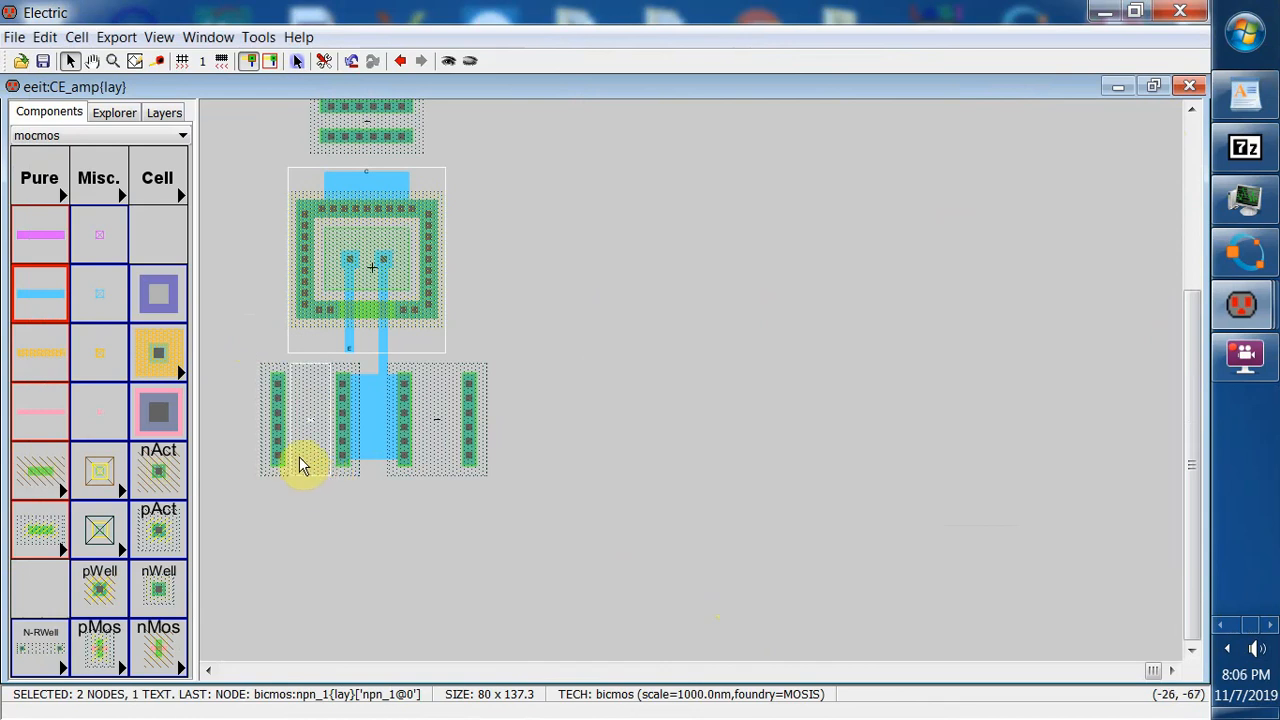
left_click(295, 447)
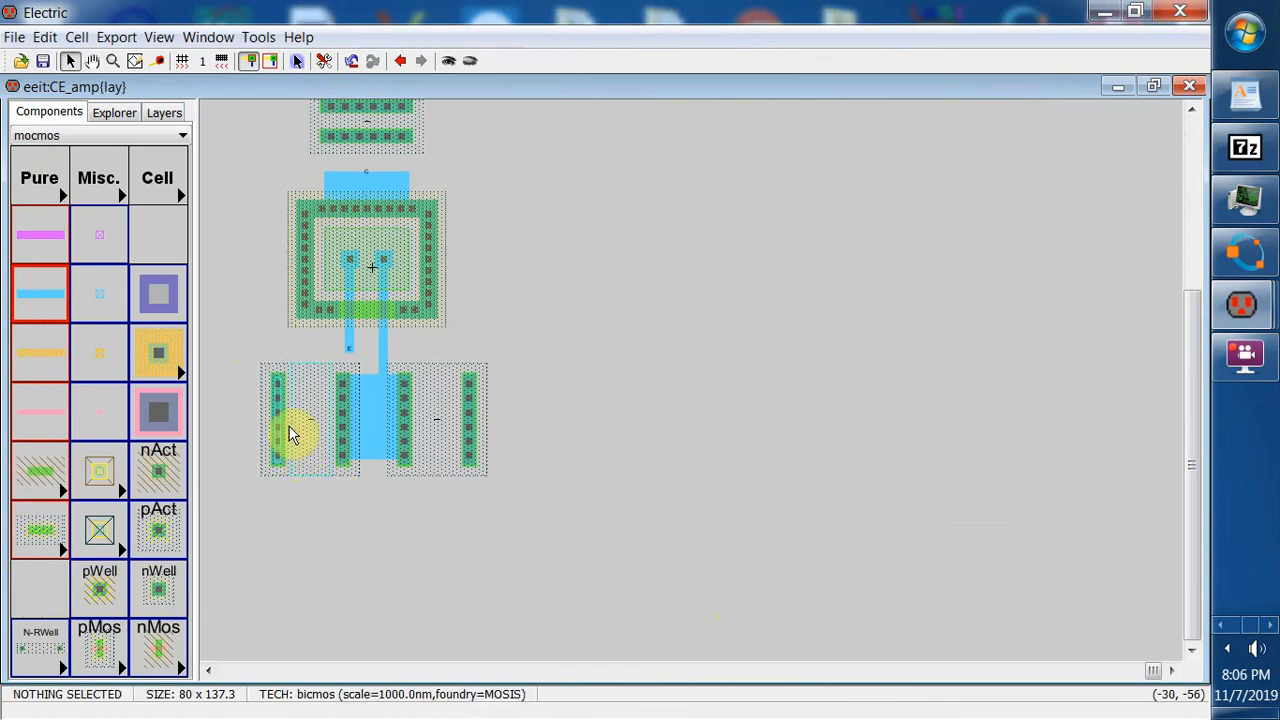
left_click(287, 379)
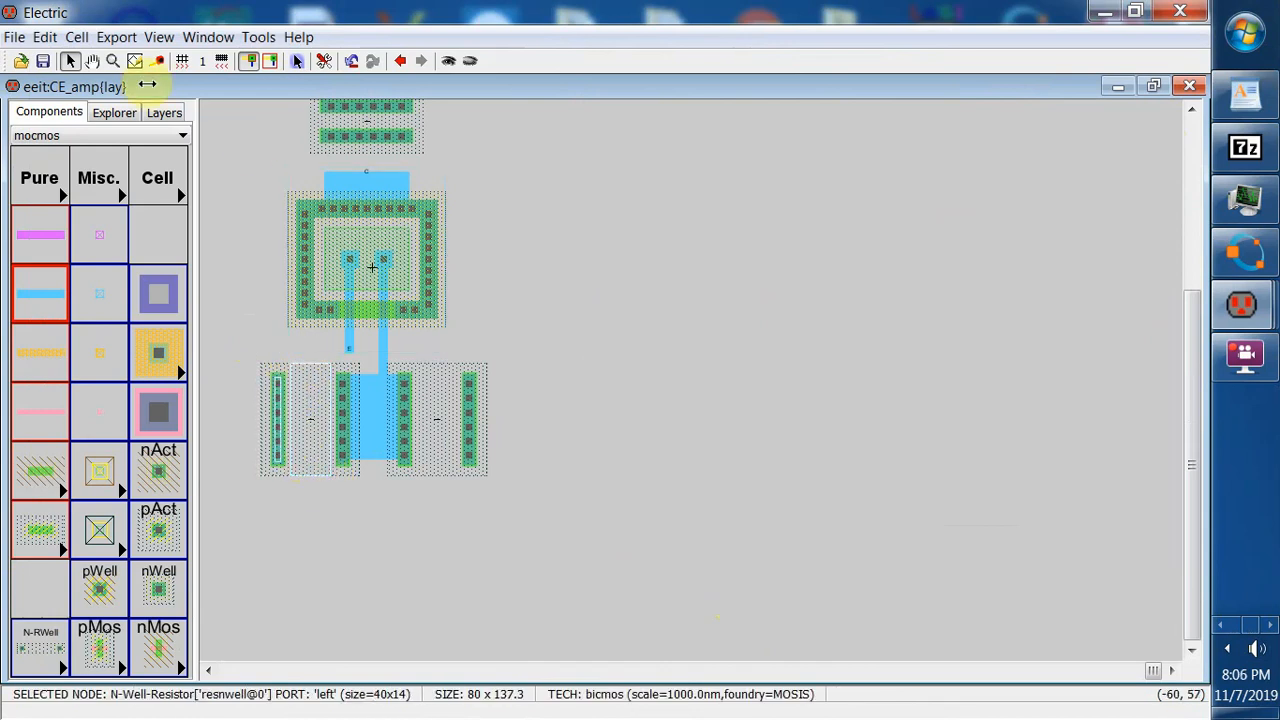
left_click(45, 37)
mouse_move(214, 444)
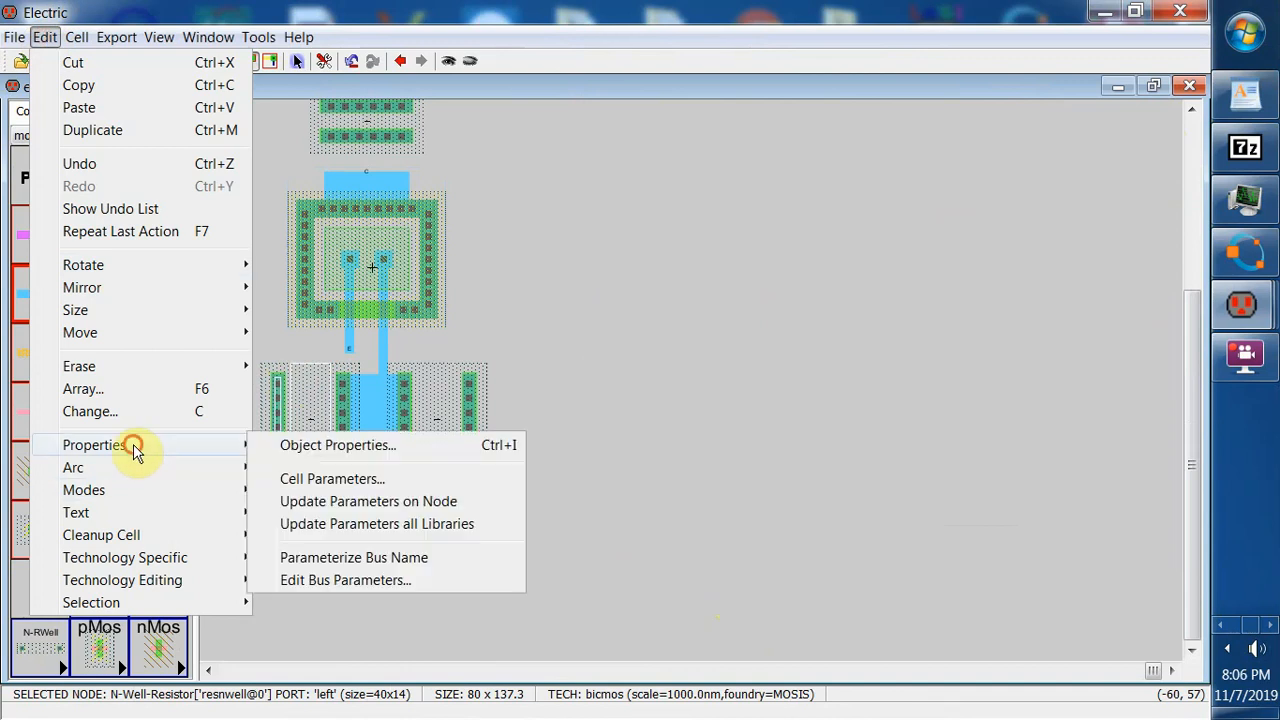
left_click(300, 445)
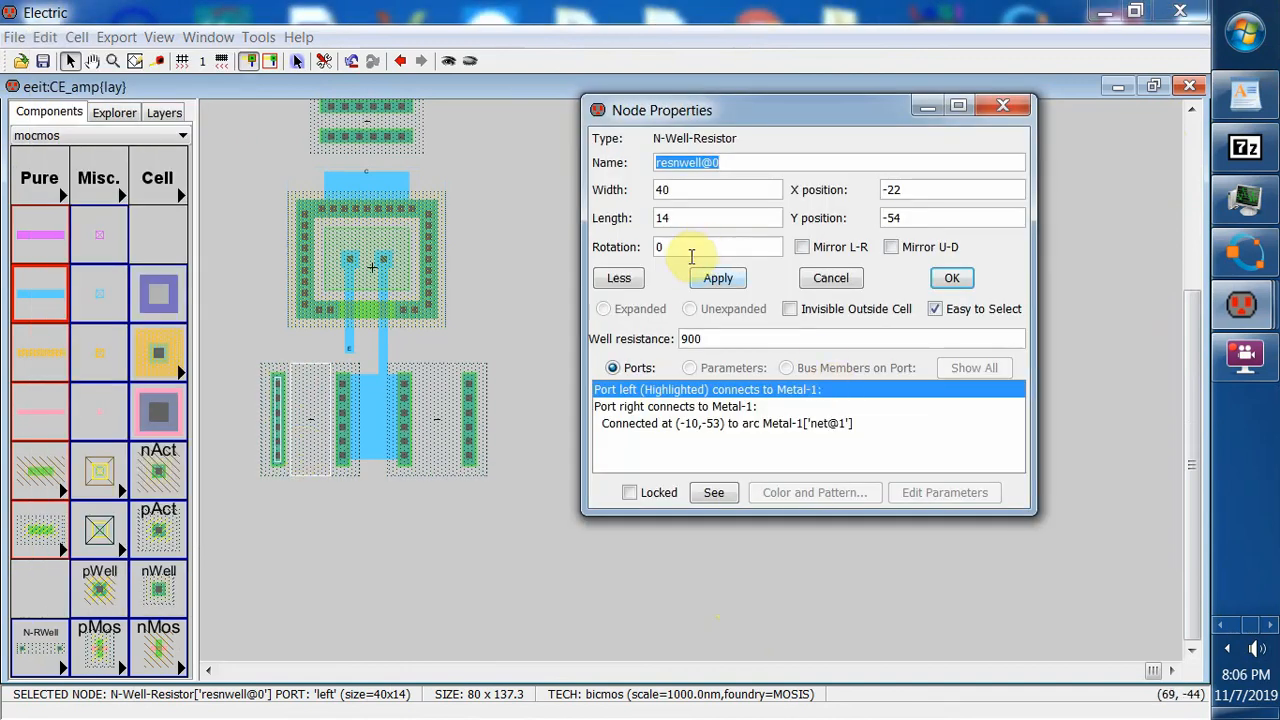
left_click(718, 278)
left_click(981, 113)
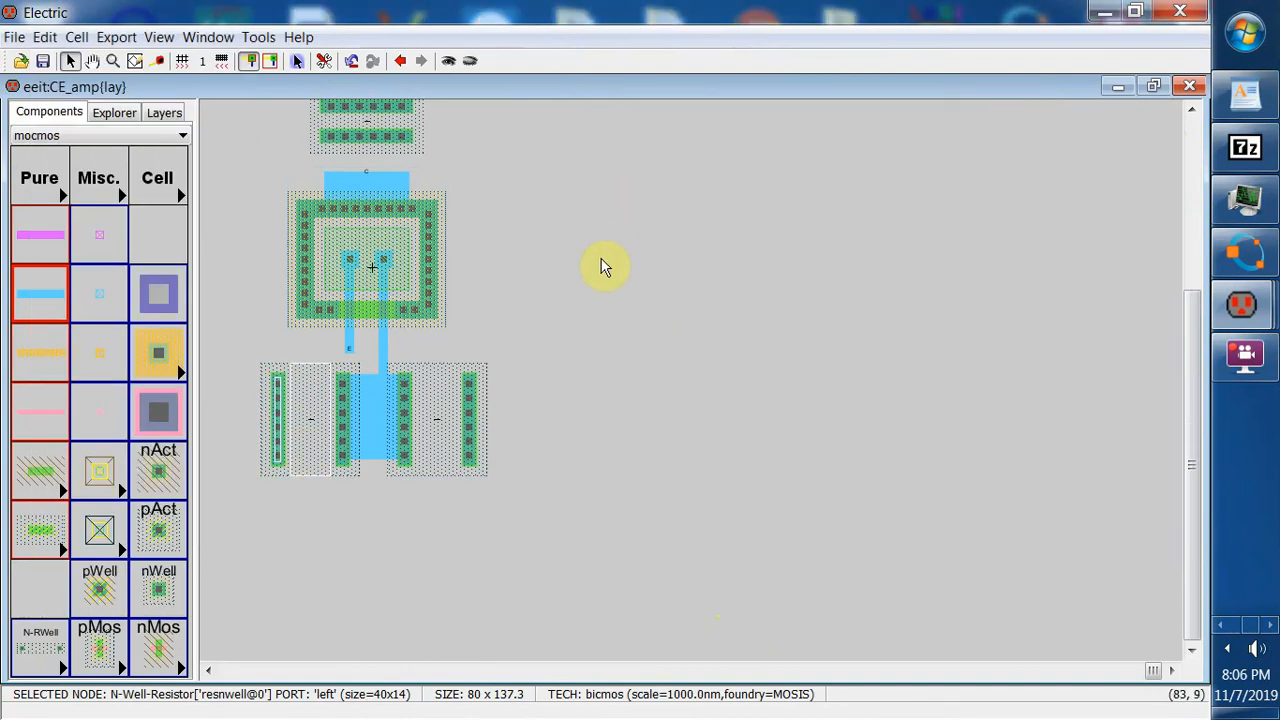
left_click(600, 262)
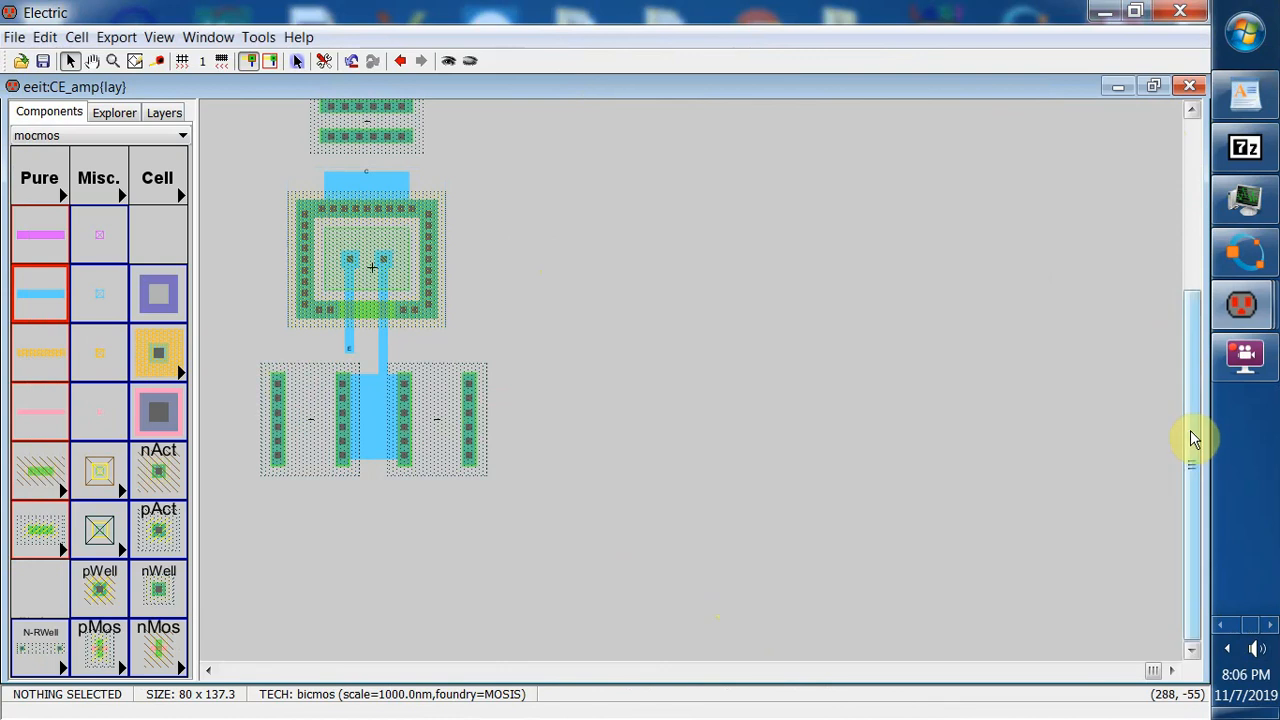
left_click_drag(1190, 445, 1189, 423)
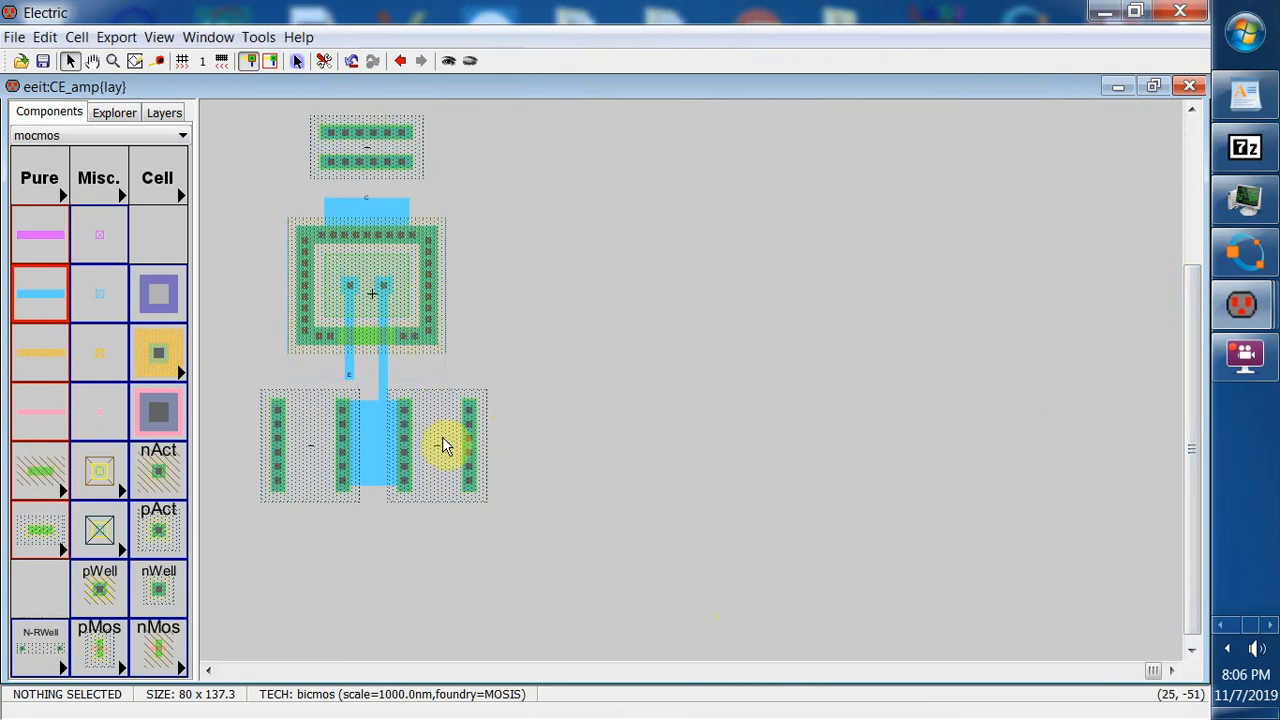
left_click(367, 139)
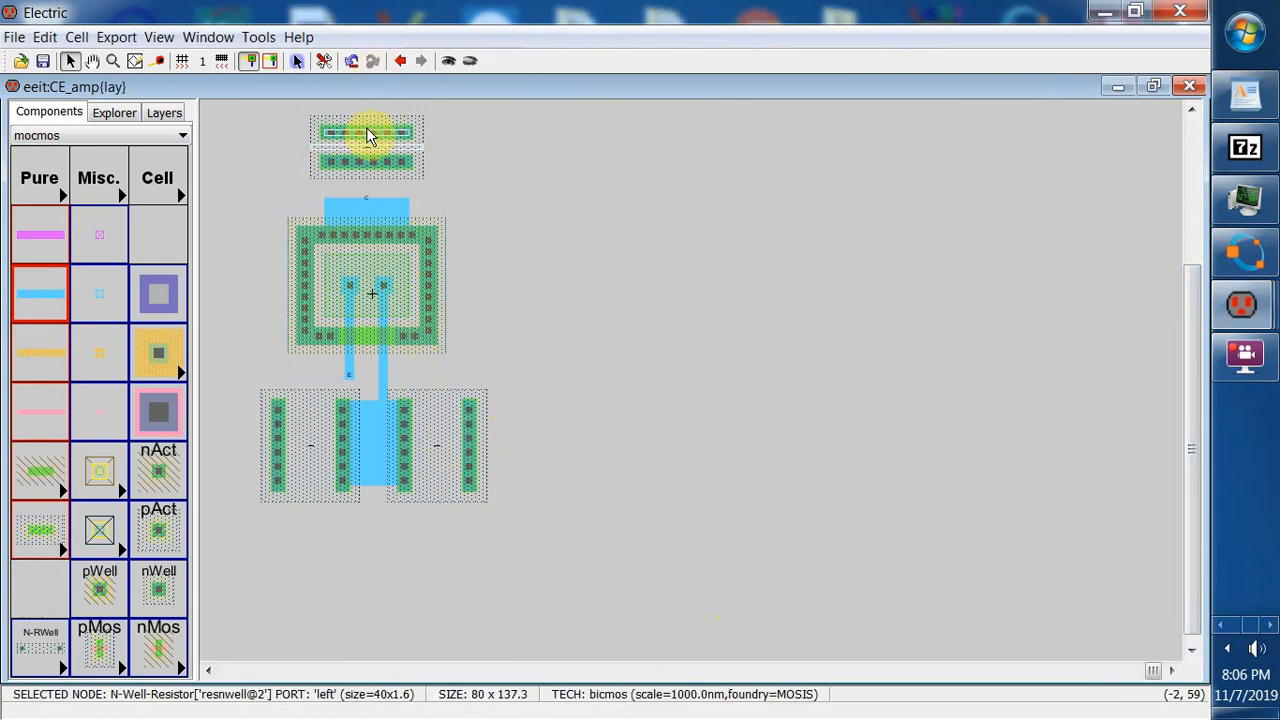
left_click(366, 130)
left_click(368, 128)
left_click(370, 130)
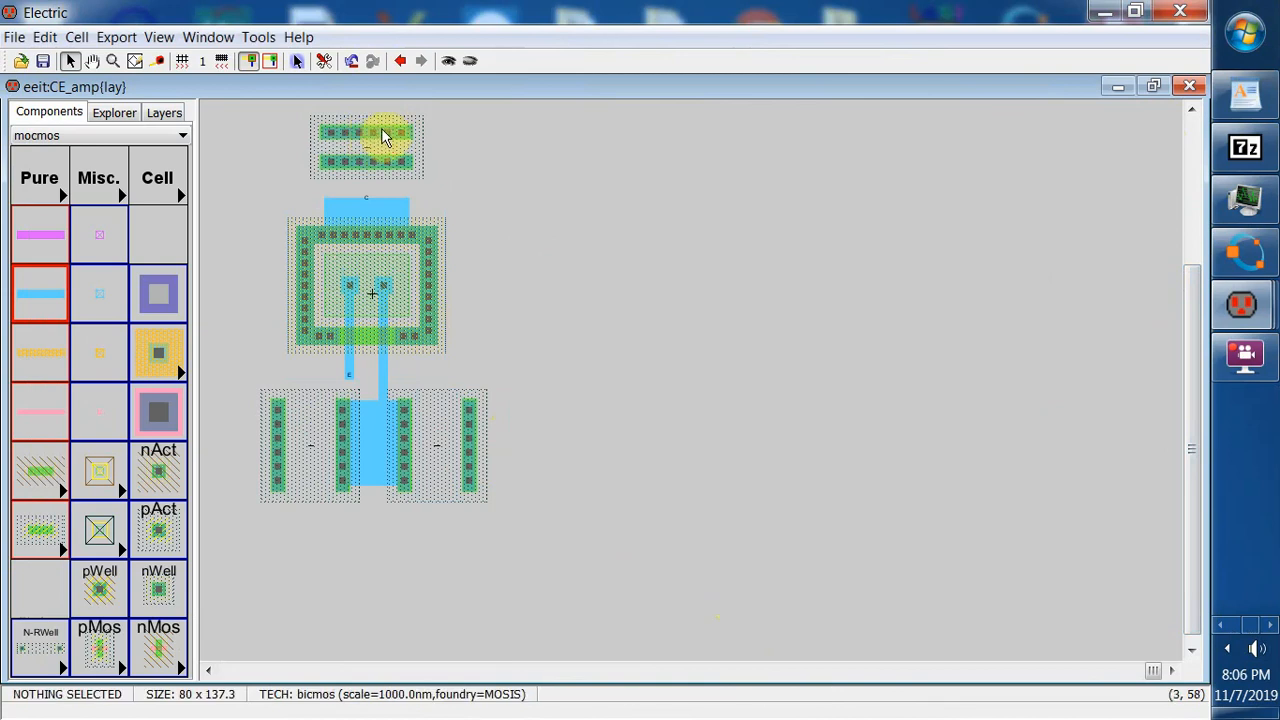
left_click(423, 129)
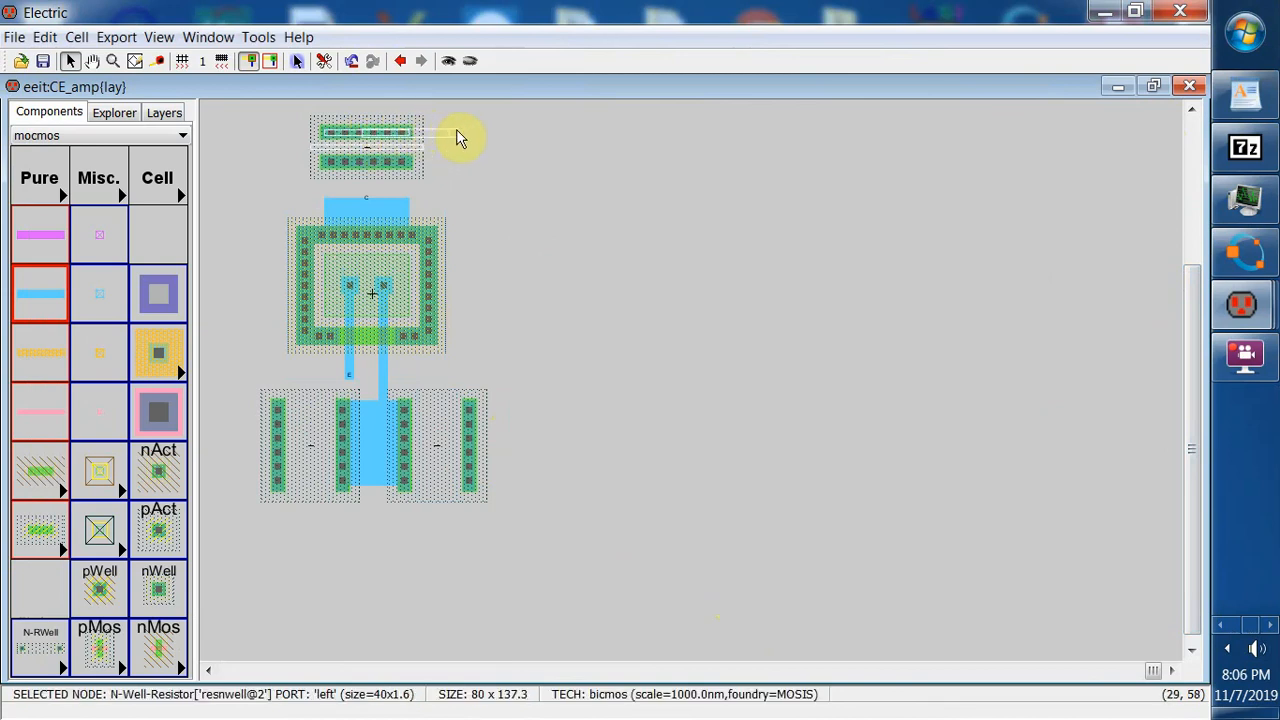
left_click(363, 112)
left_click(363, 112)
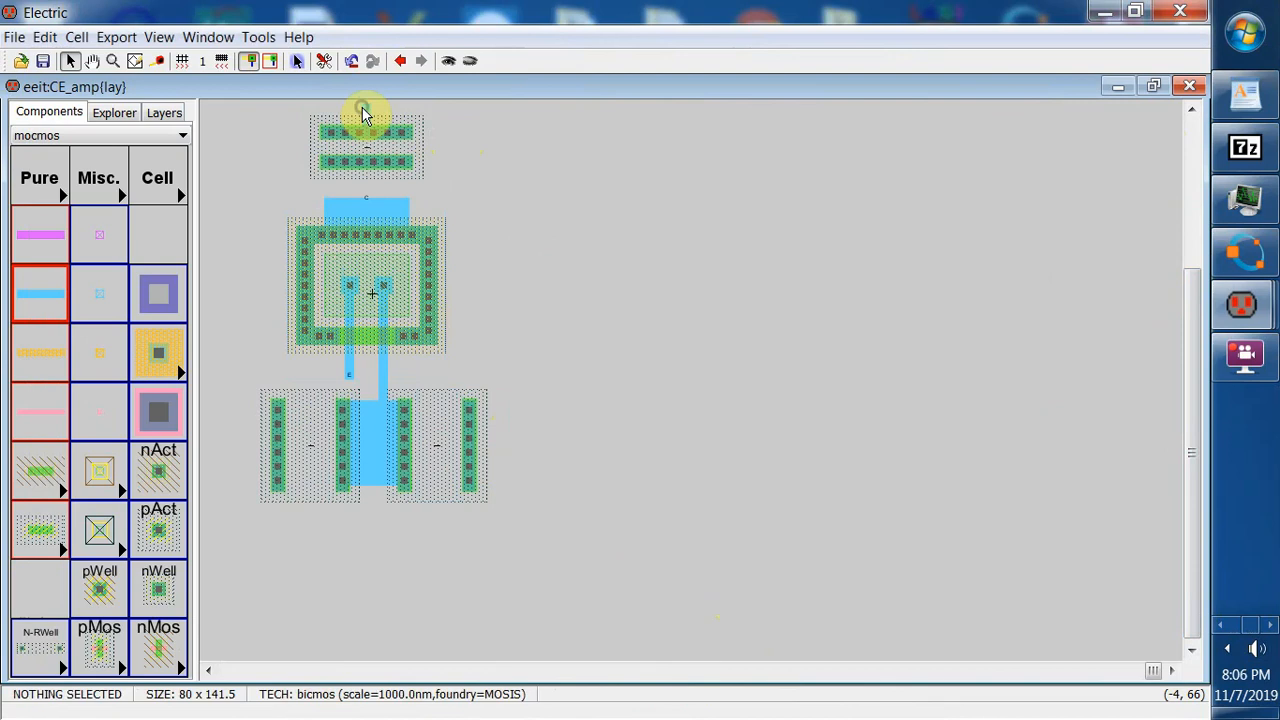
left_click(368, 104)
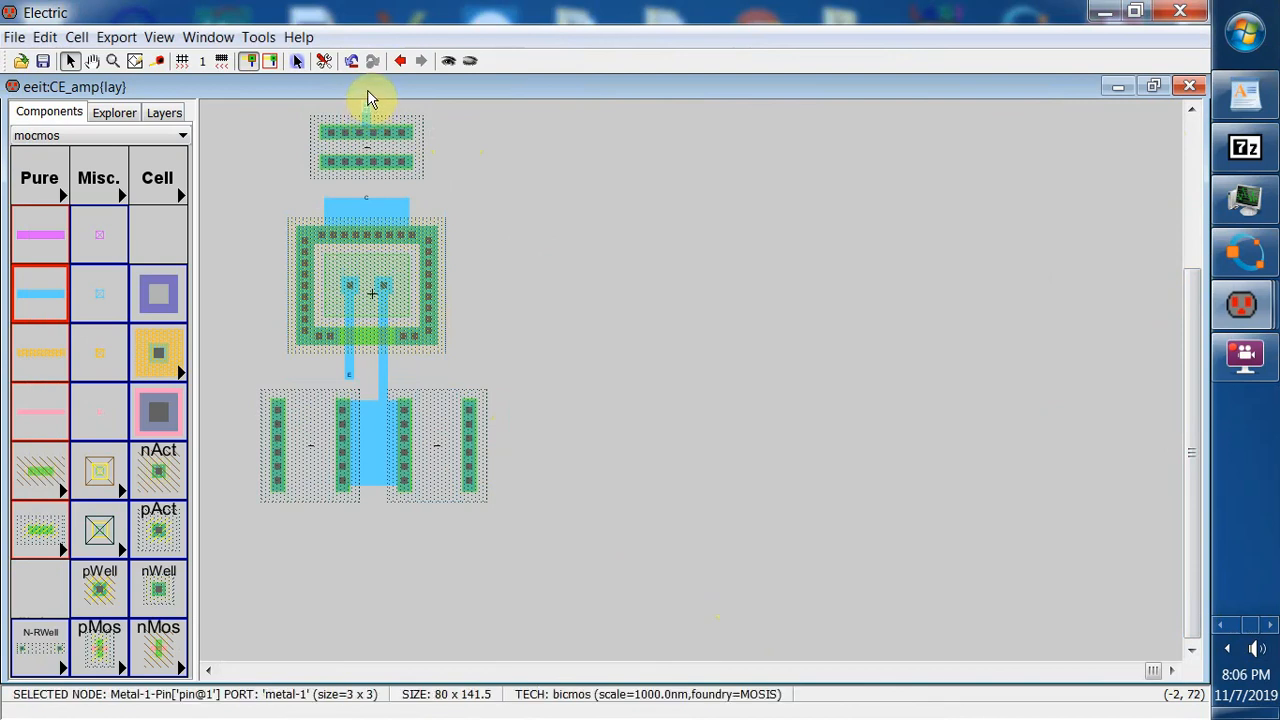
right_click(367, 89)
left_click_drag(1193, 354, 1183, 245)
left_click(45, 37)
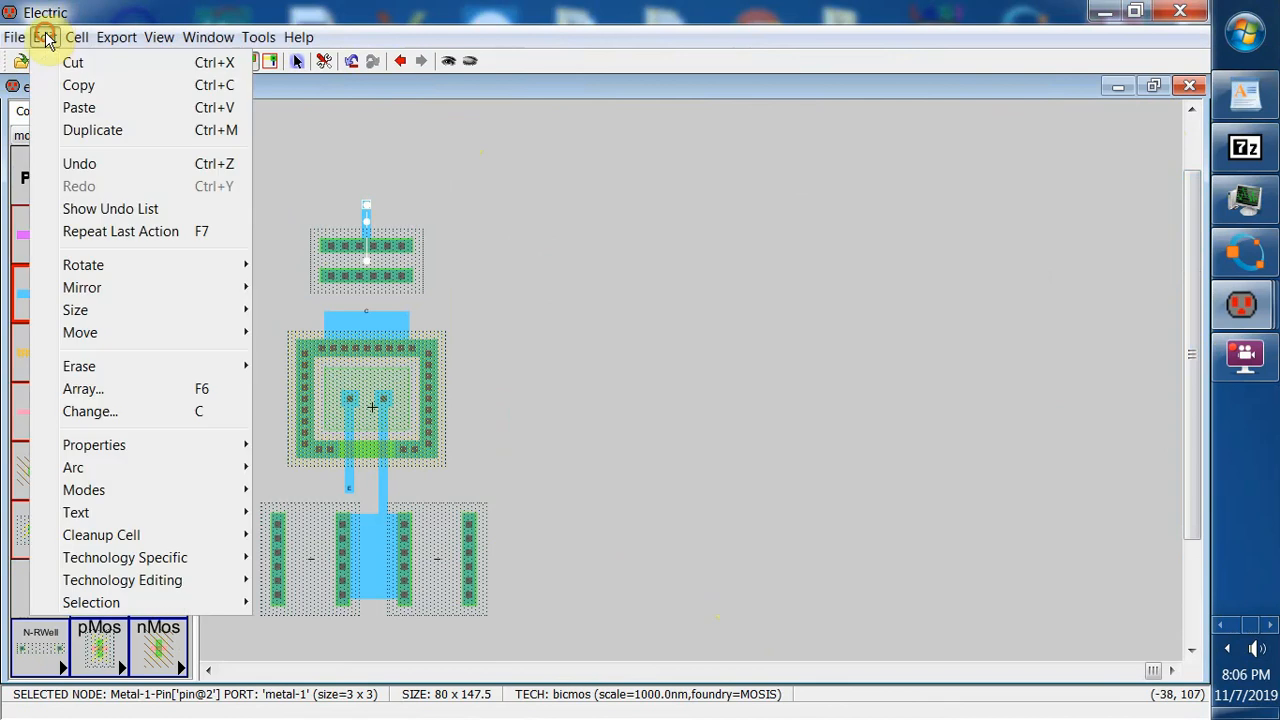
left_click(80, 163)
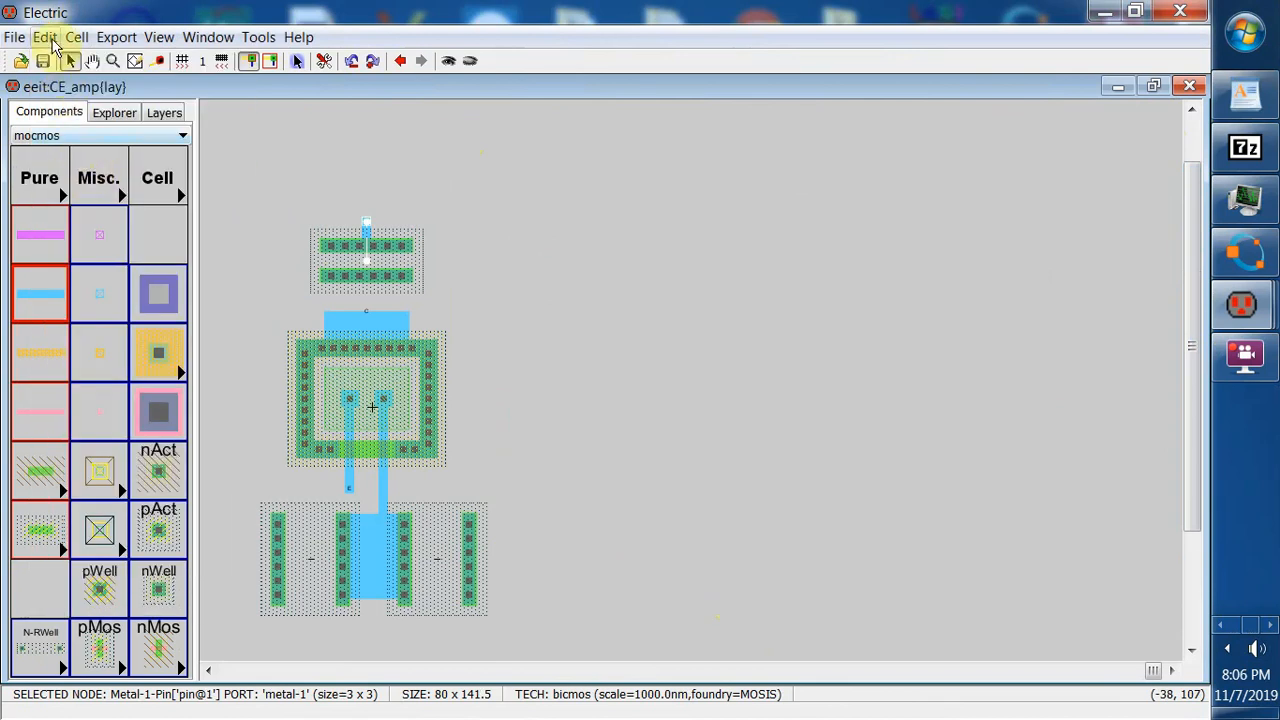
left_click(45, 37)
left_click(80, 163)
- Route a Metal-1 wire from the top resistor's upper contact upward and across past the transistor, undoing the extra vertical run
left_click(370, 250)
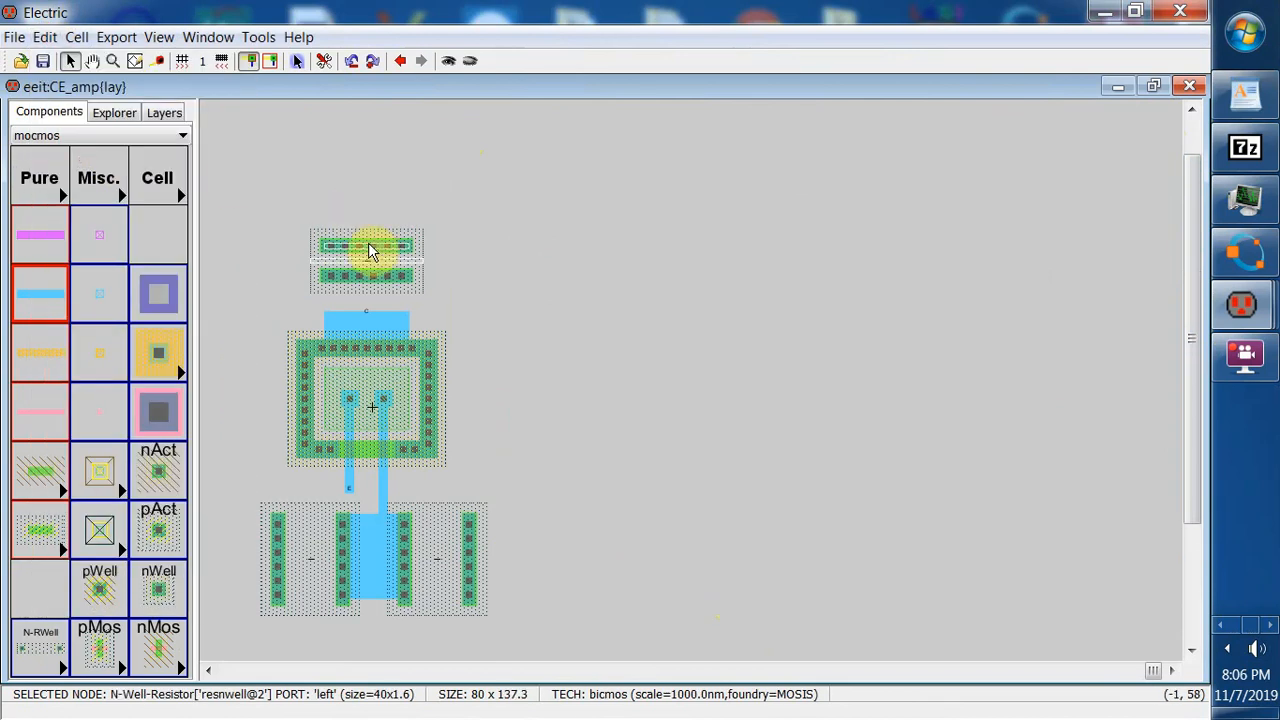
right_click_drag(369, 243, 520, 653)
left_click(375, 190)
left_click(521, 191)
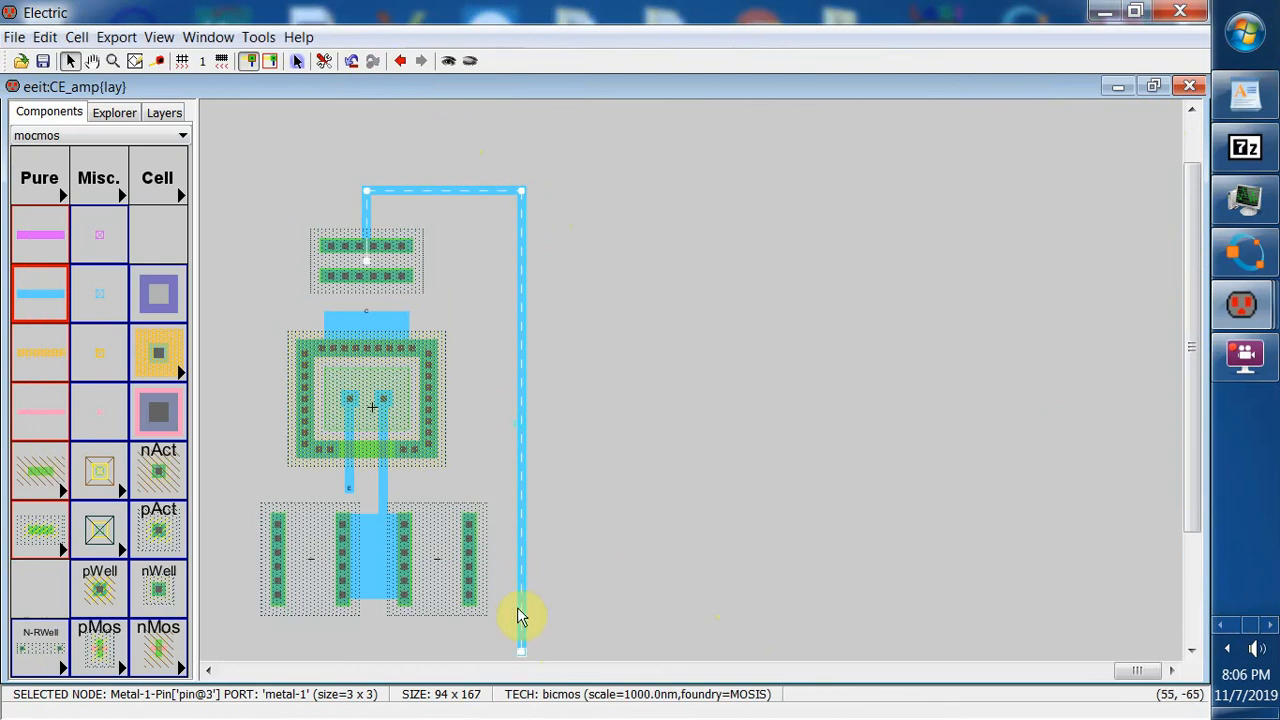
left_click(44, 37)
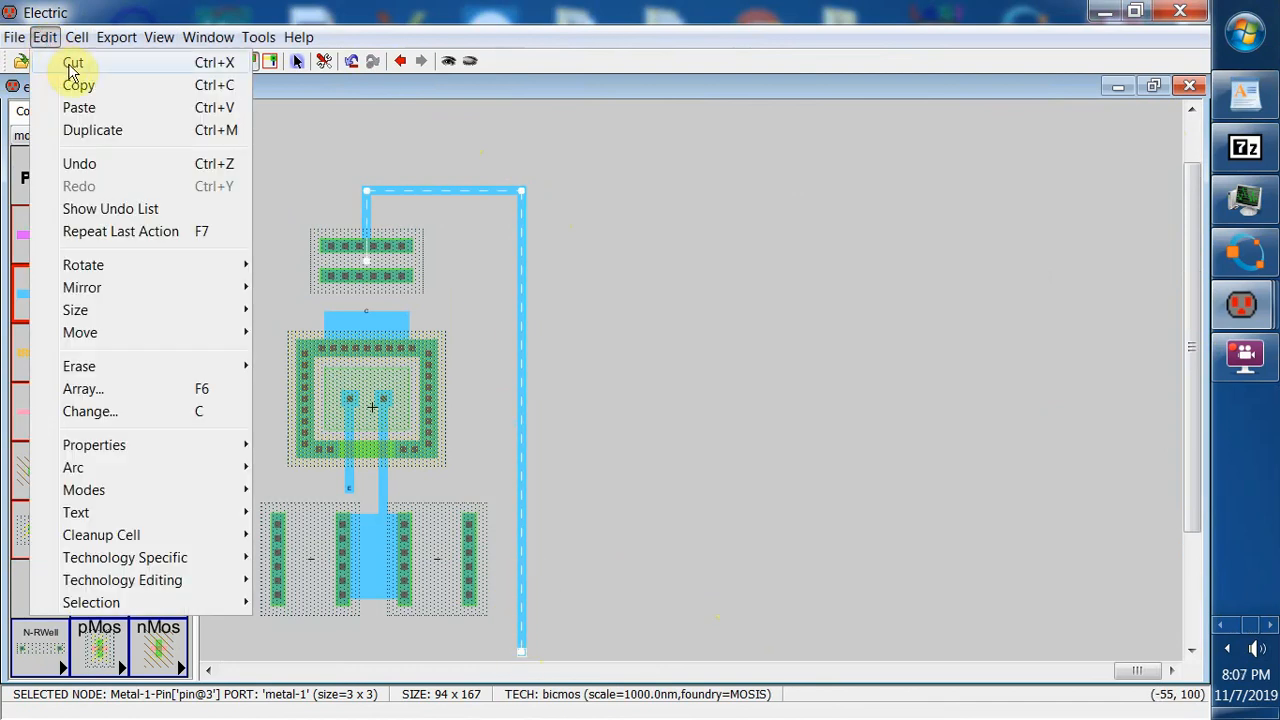
left_click(80, 163)
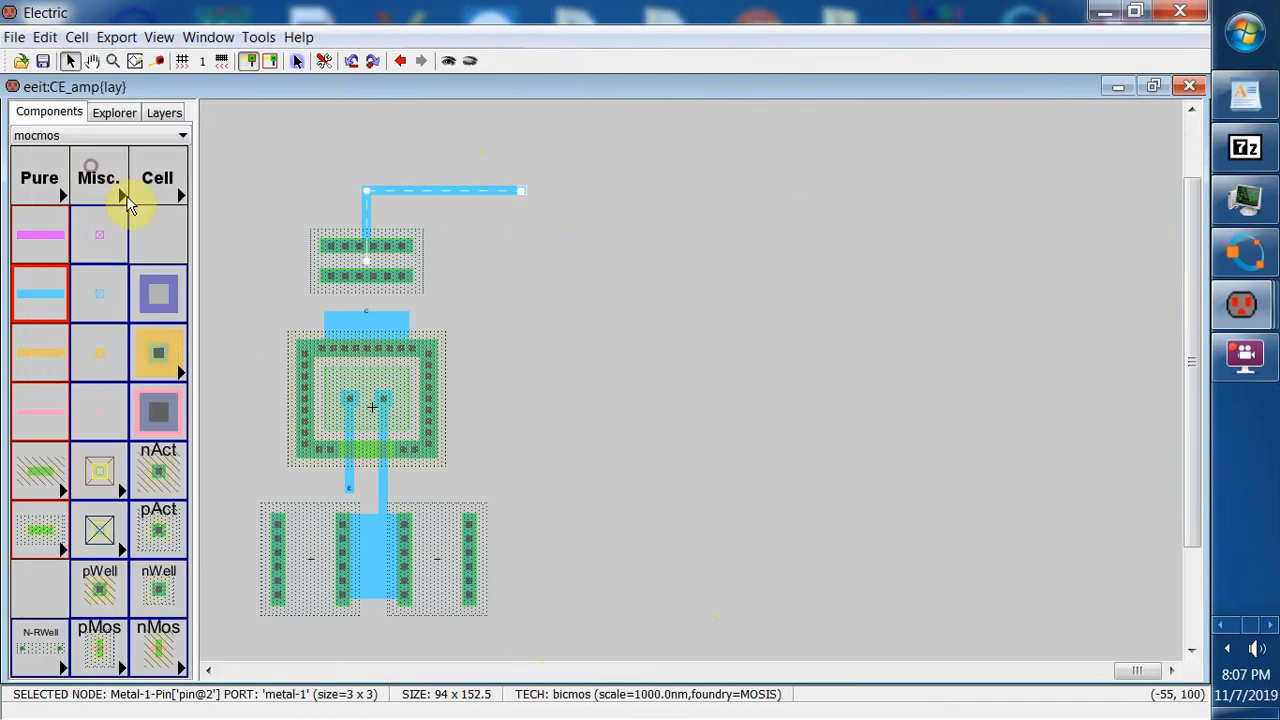
right_click(471, 558)
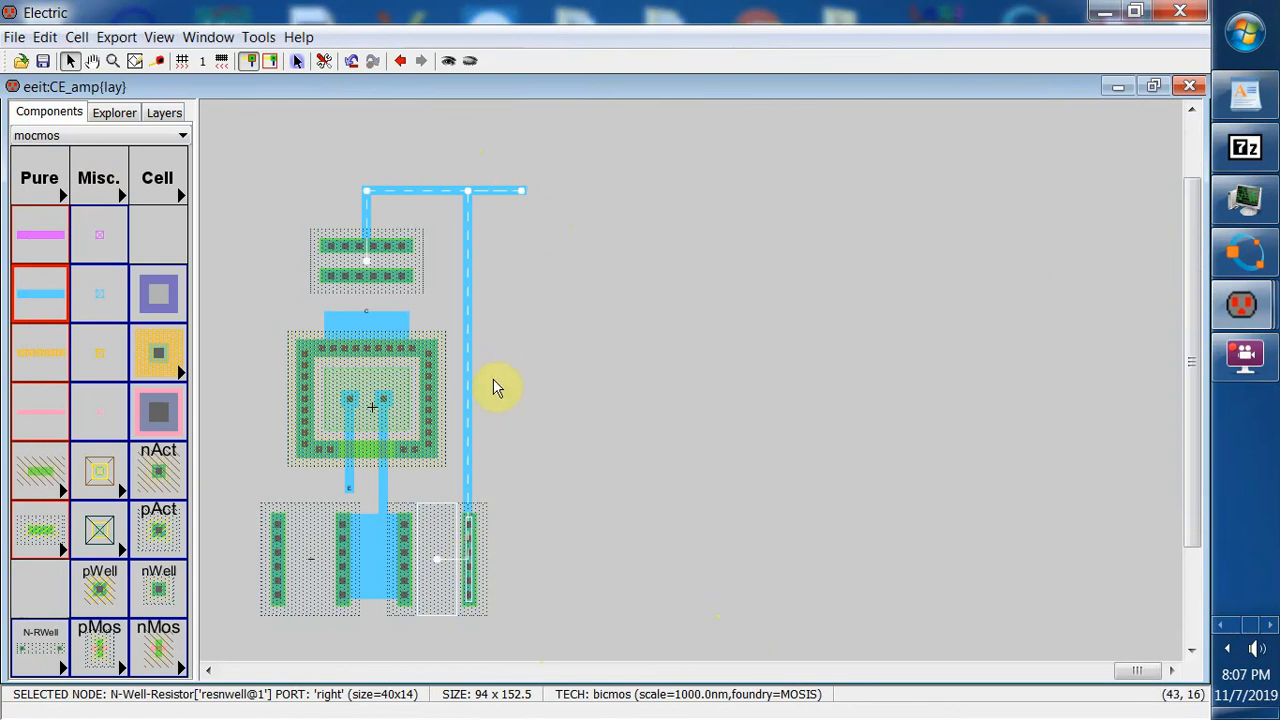
left_click(45, 37)
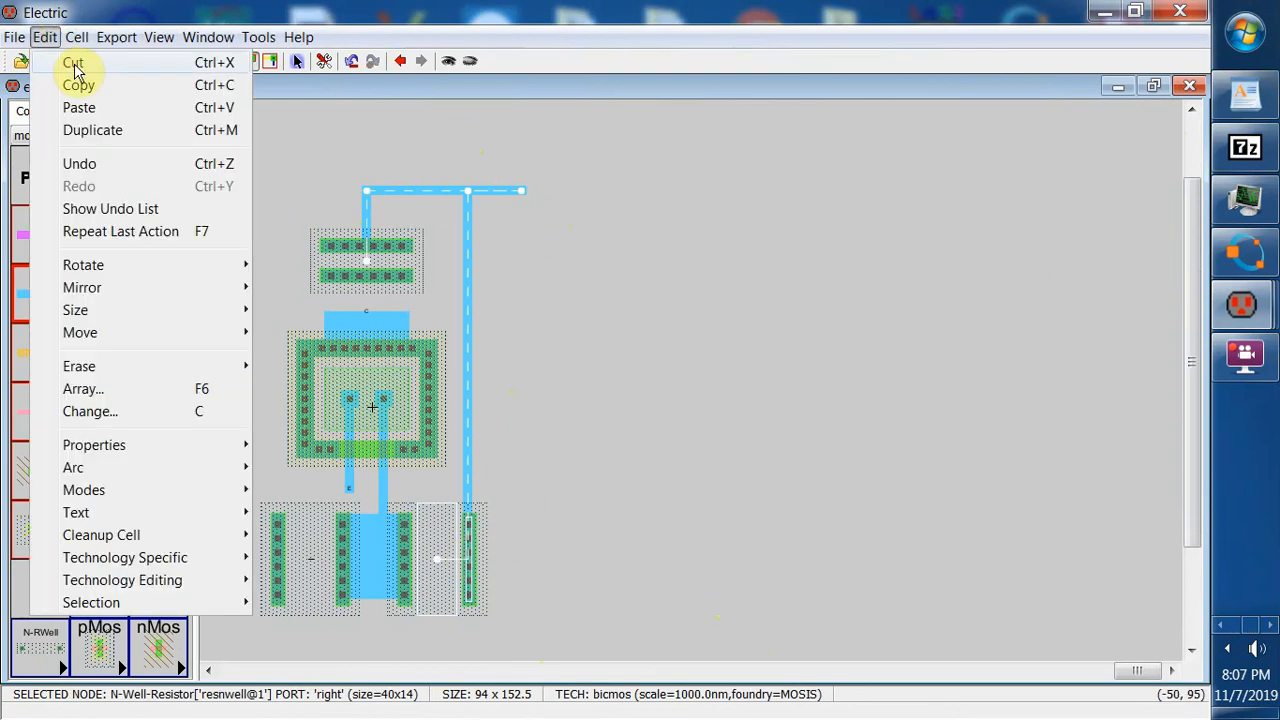
left_click(80, 163)
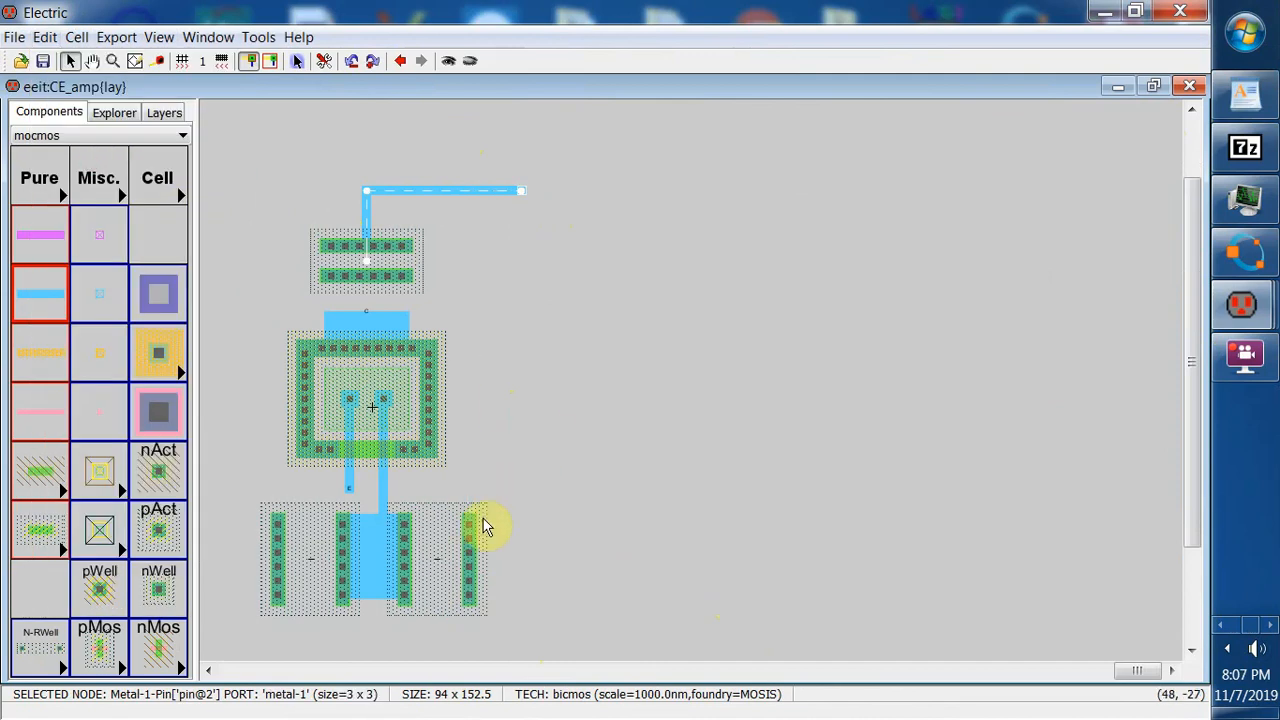
- Connect the lower-right resistor's outer contact with Metal-1 to the free end of the wire coming from the top resistor
mouse_move(473, 562)
right_mouse_down()
mouse_move(500, 560)
mouse_move(483, 556)
right_mouse_up()
left_click(517, 551)
left_click(600, 511)
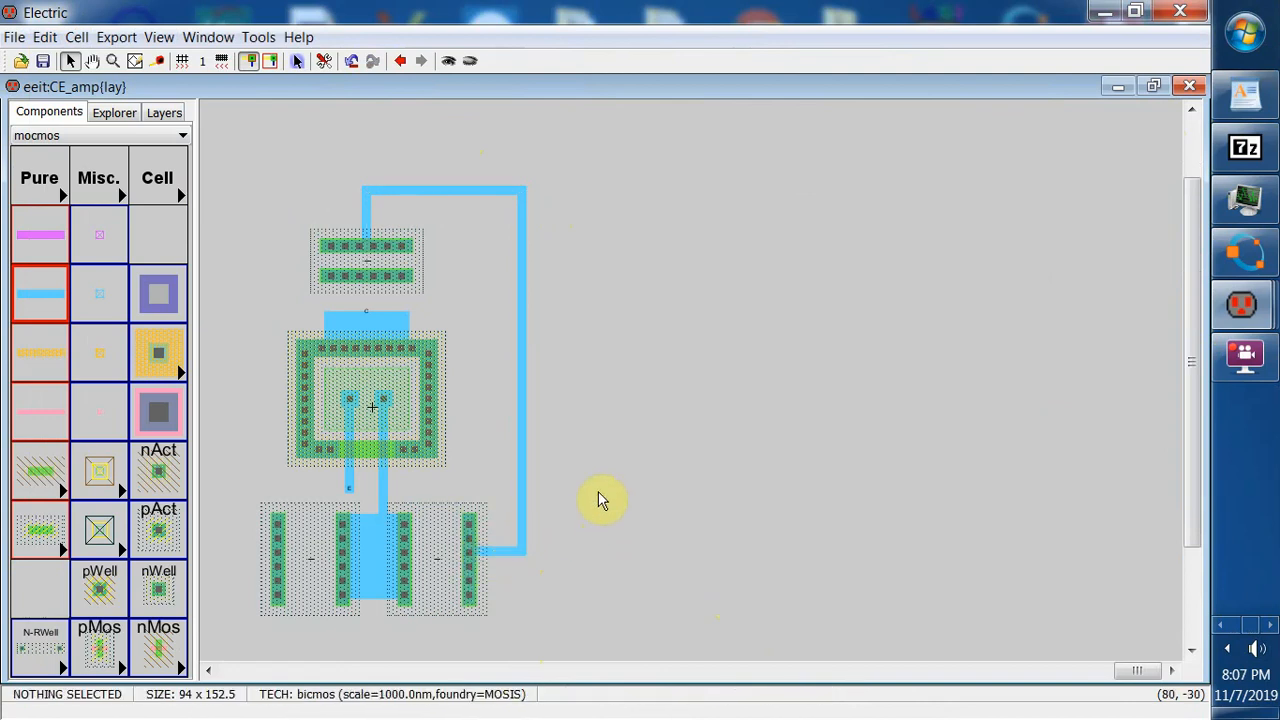
- Set the lower-right resistor's short horizontal Metal-1 arc to width 30 and end extension Neither end, and shift it down to align with the contact
double_click(500, 553)
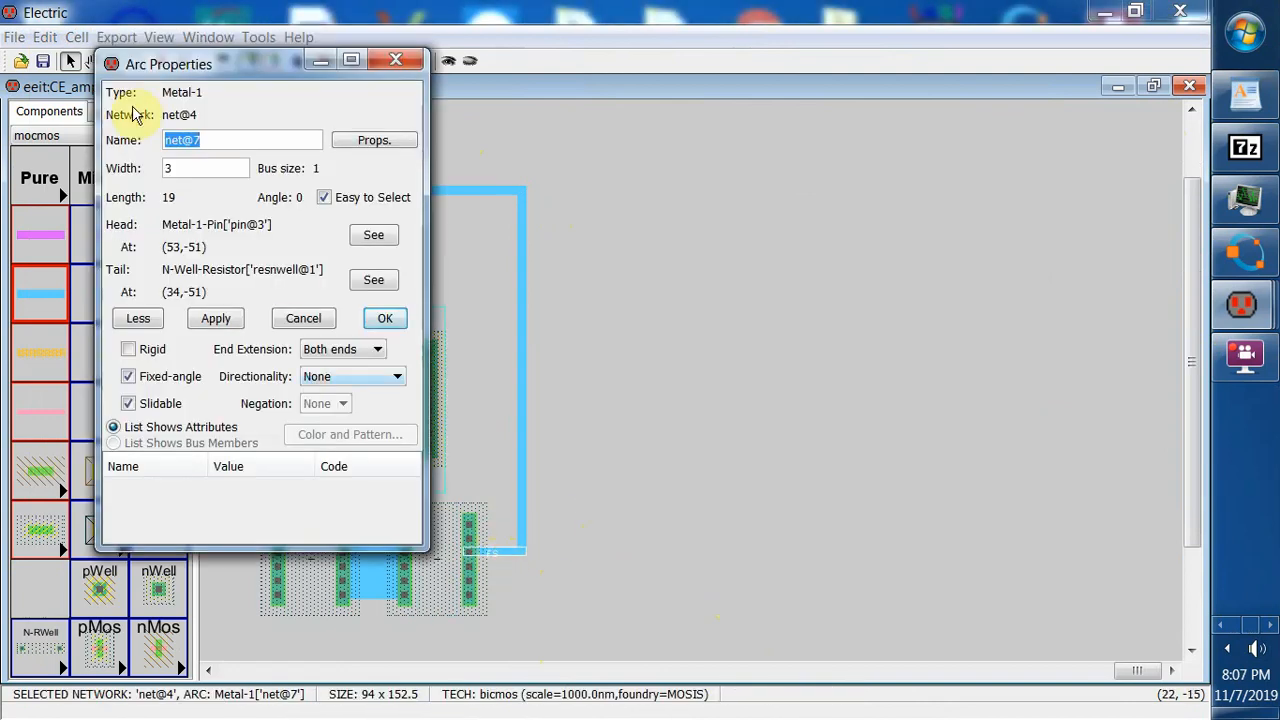
left_click_drag(188, 168, 165, 168)
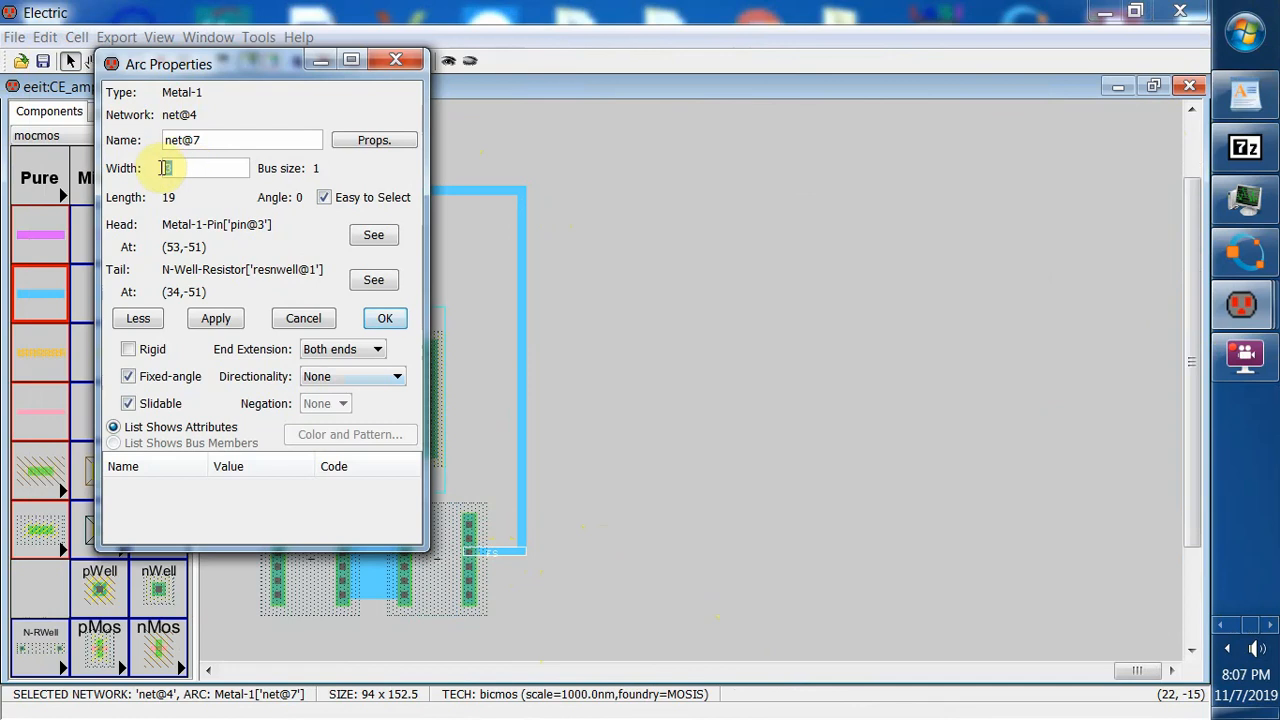
left_click(166, 168)
type("0")
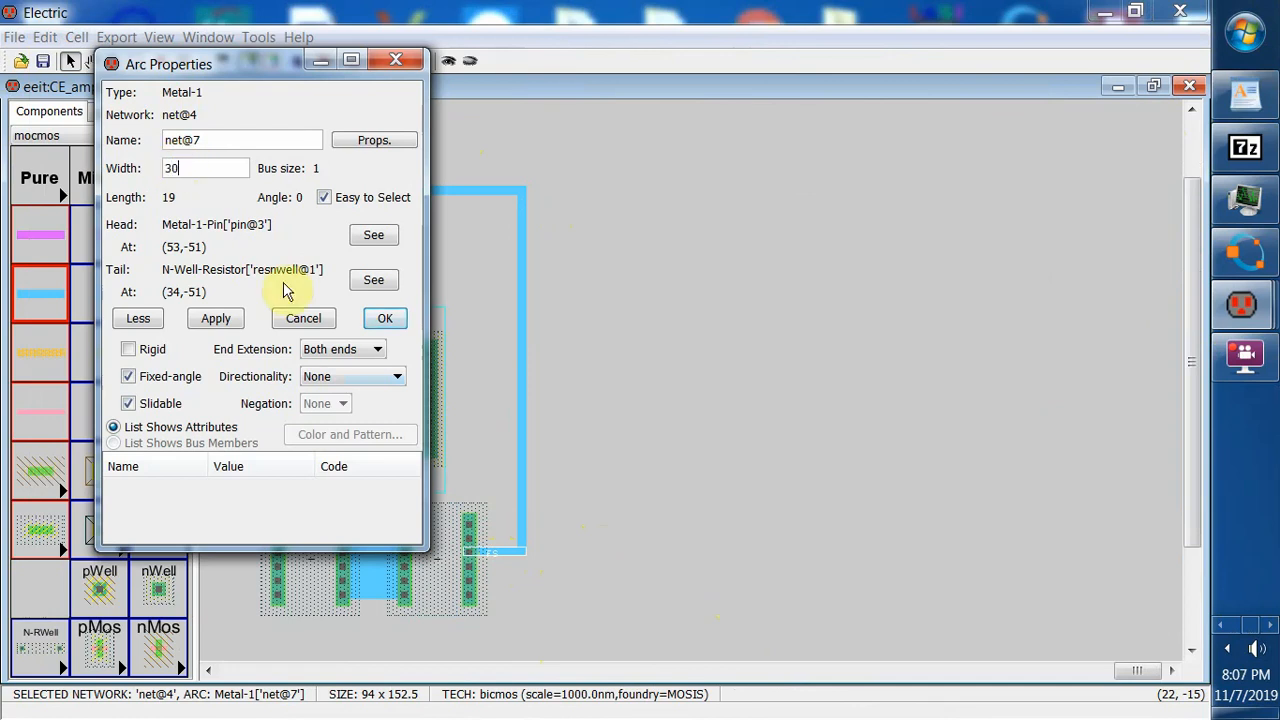
left_click(215, 318)
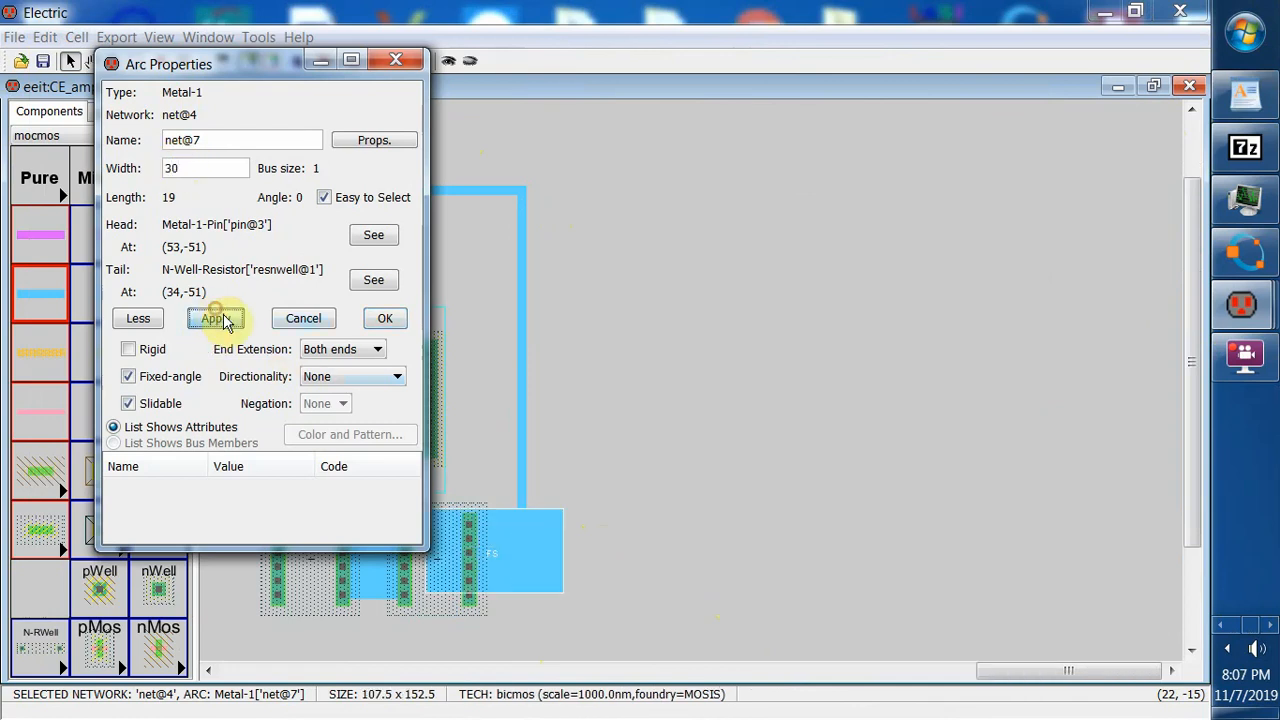
left_click(365, 350)
left_click(335, 386)
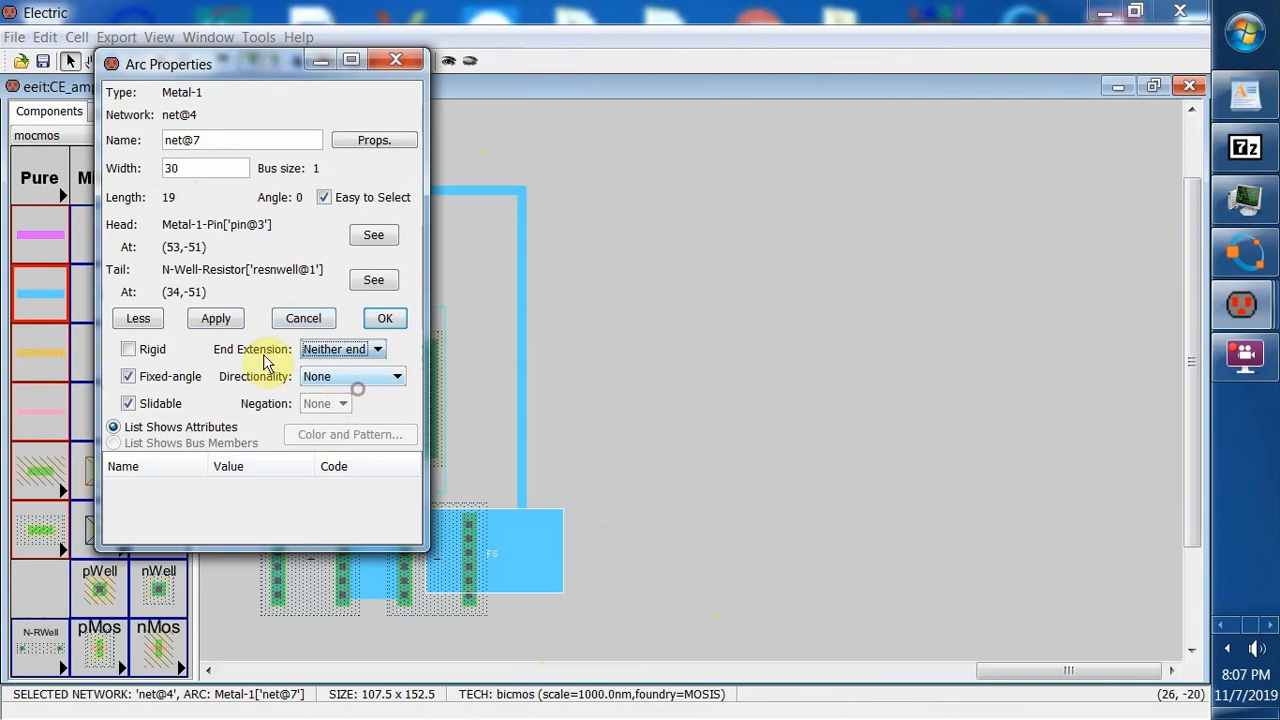
left_click(215, 318)
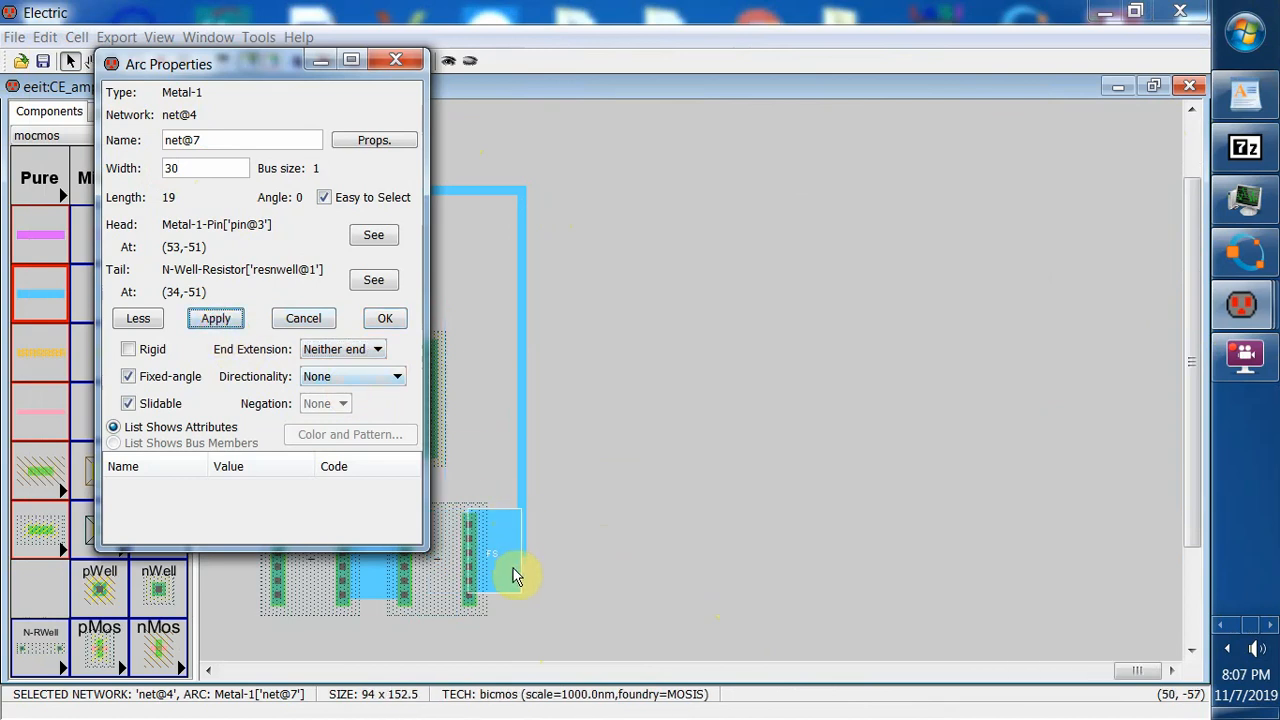
left_click_drag(512, 577, 508, 585)
left_click(555, 538)
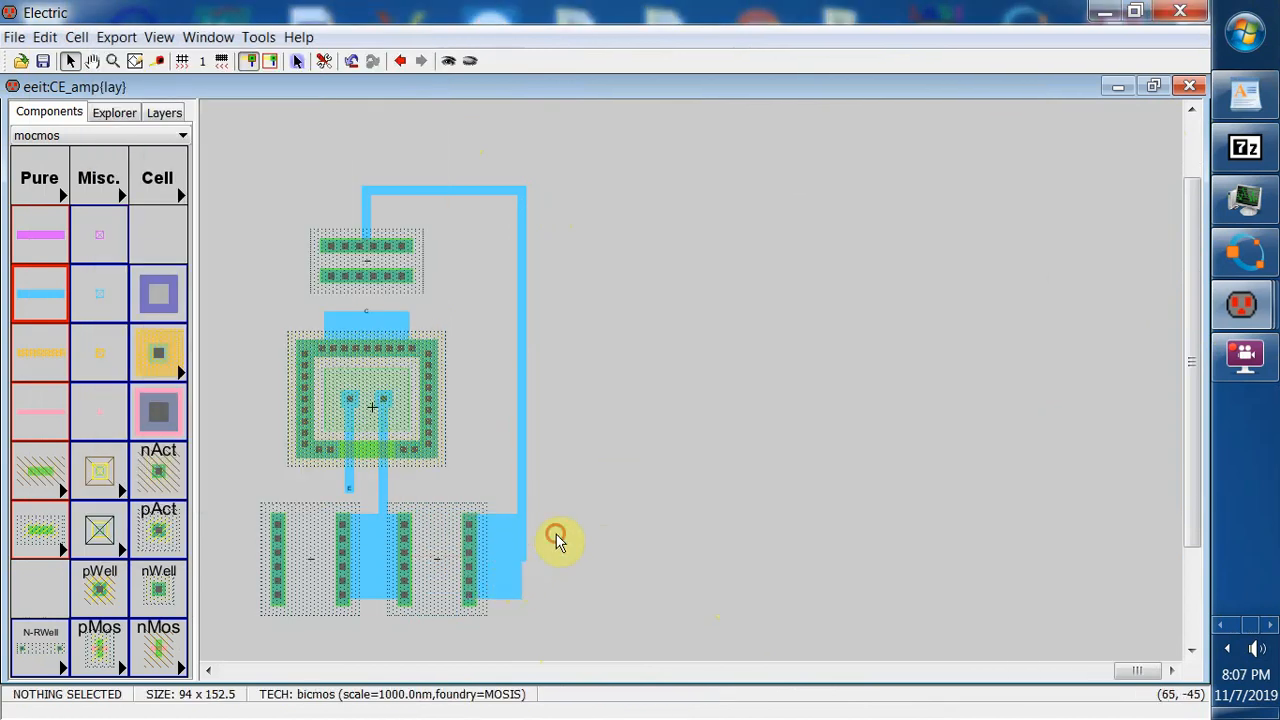
- Set the long vertical Metal-1 arc beside the transistor to width 30 with end extension Neither end
left_click(521, 490)
double_click(521, 497)
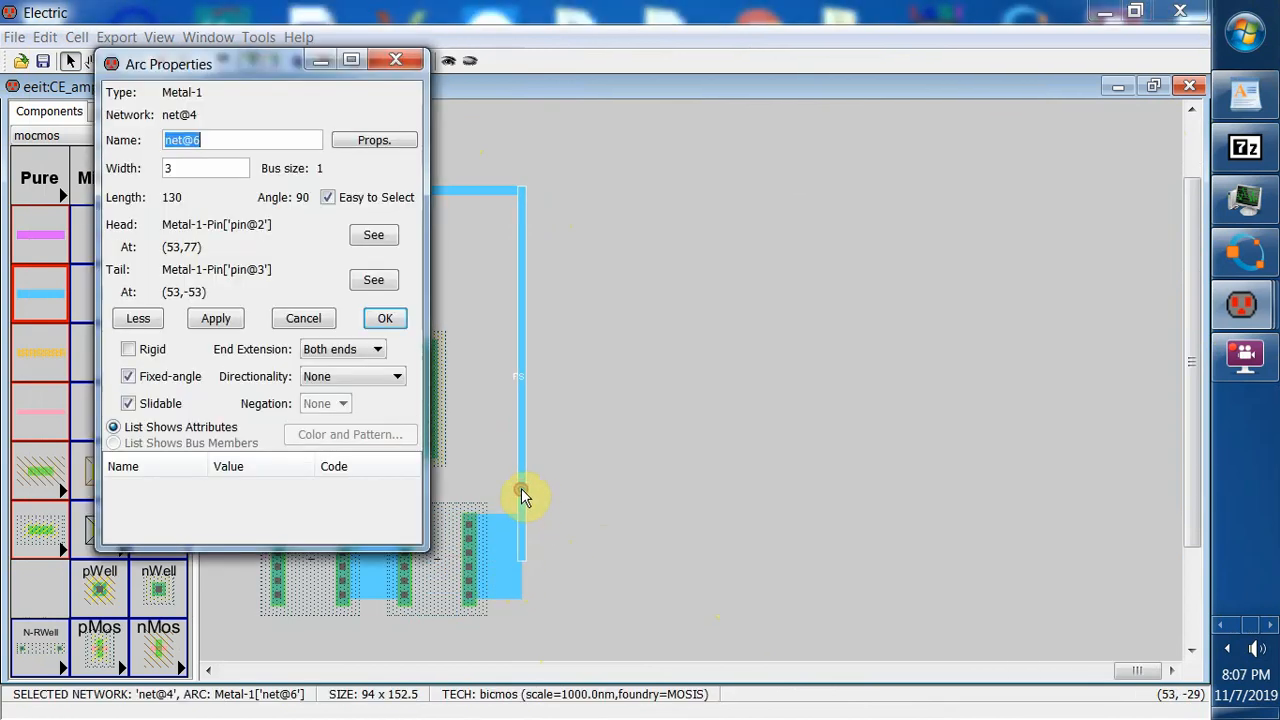
left_click(188, 168)
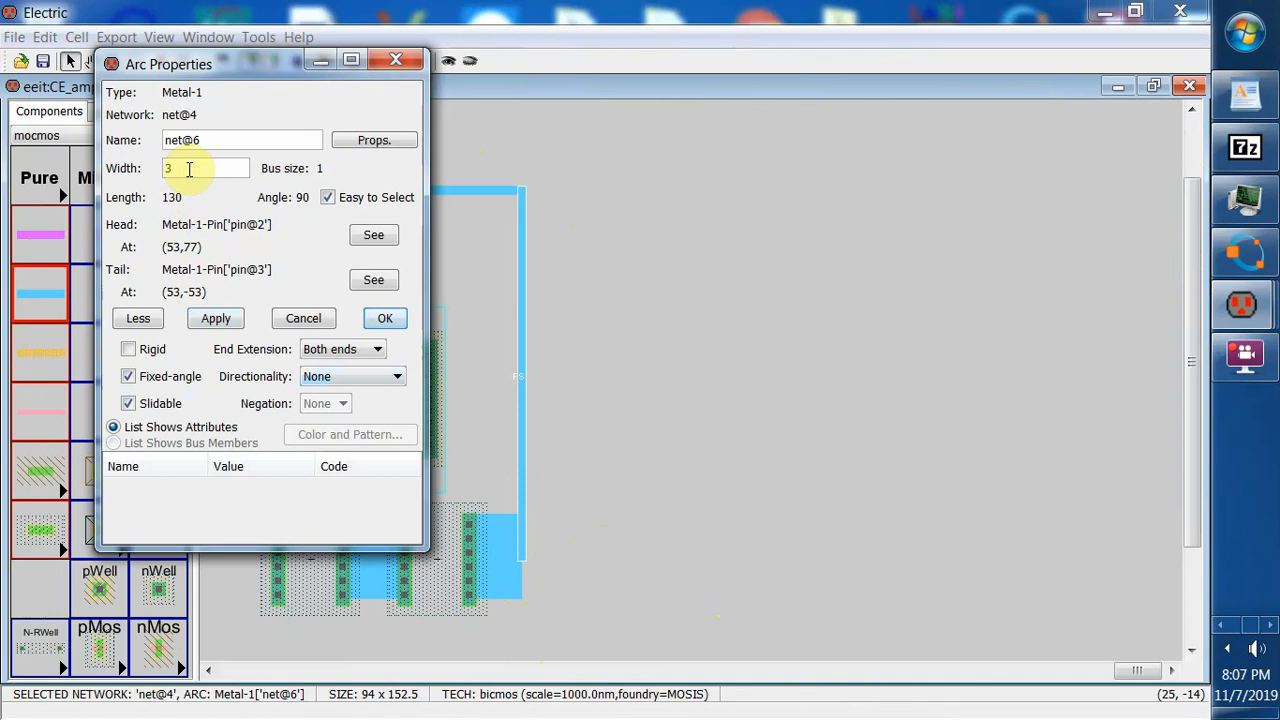
type("0")
left_click(215, 318)
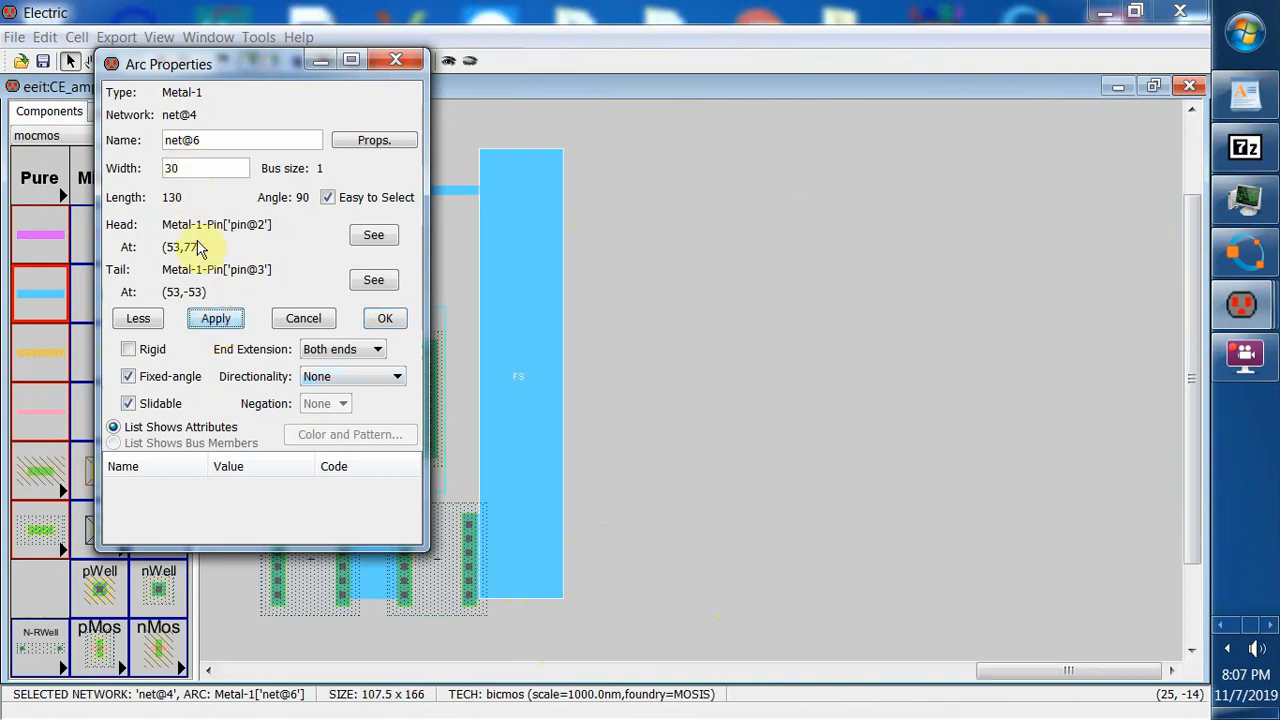
left_click(385, 358)
left_click(340, 386)
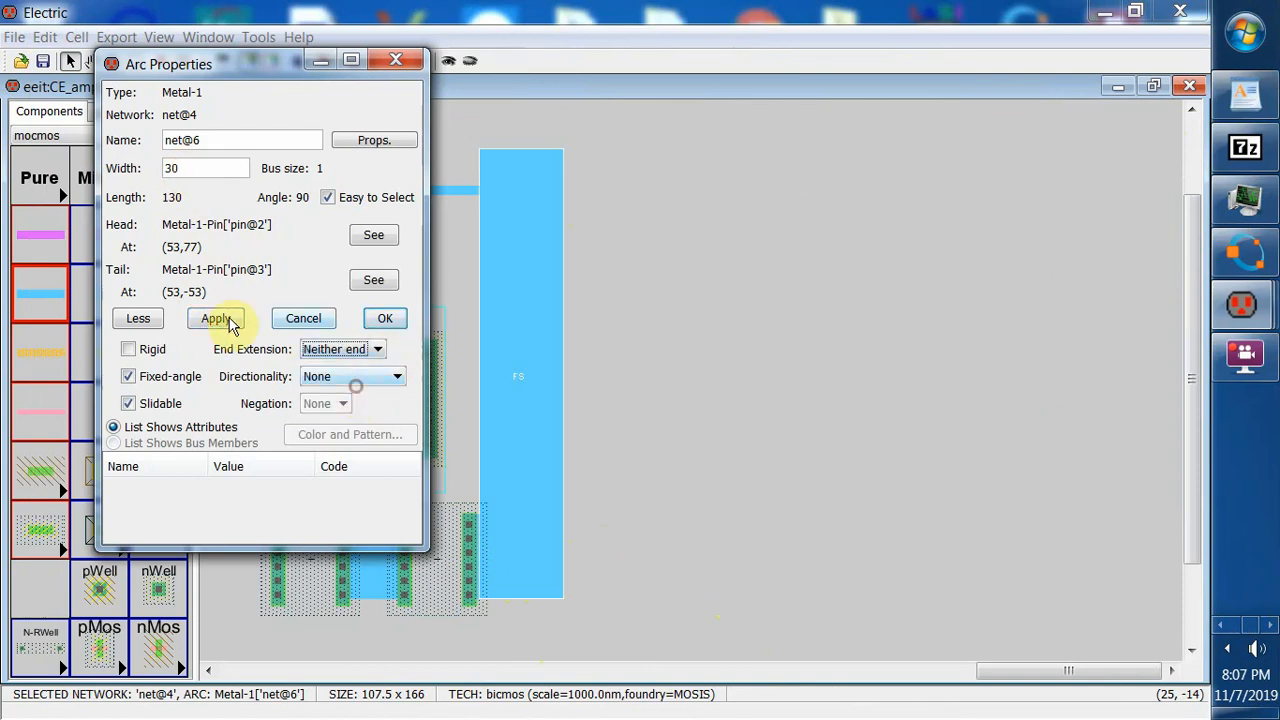
left_click(224, 320)
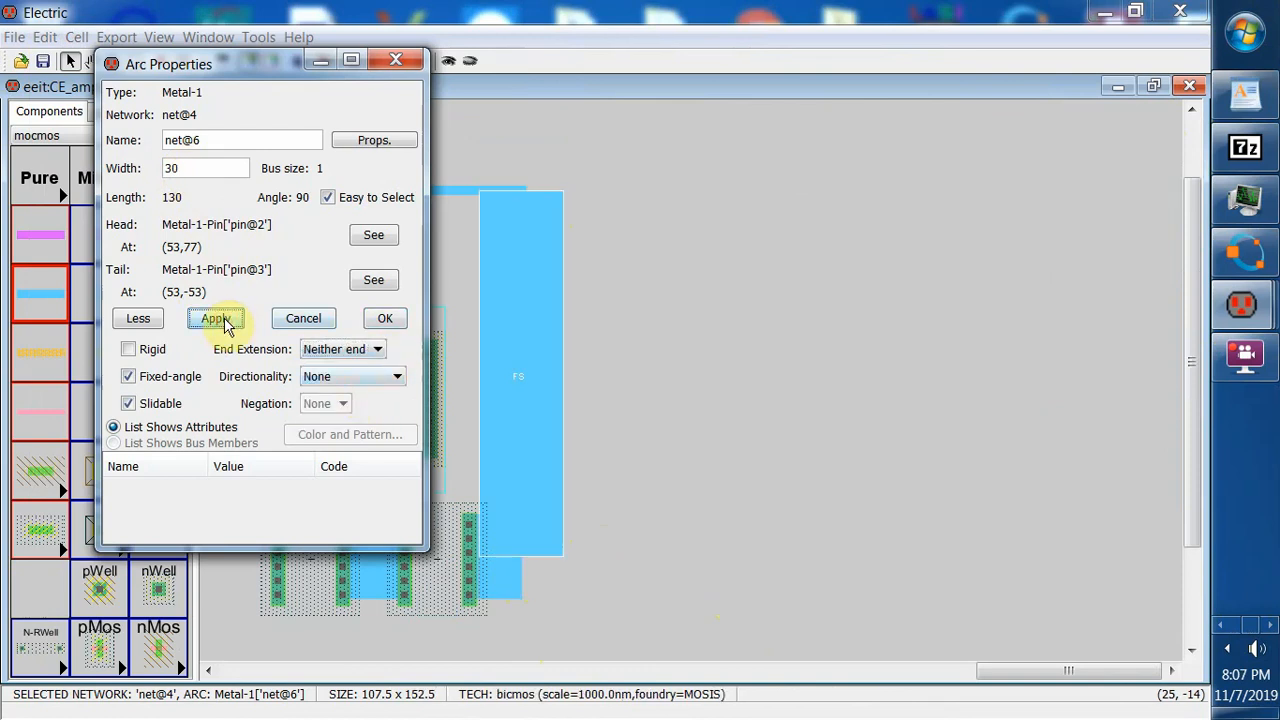
- Reduce the long vertical Metal-1 arc's width to 20
double_click(172, 169)
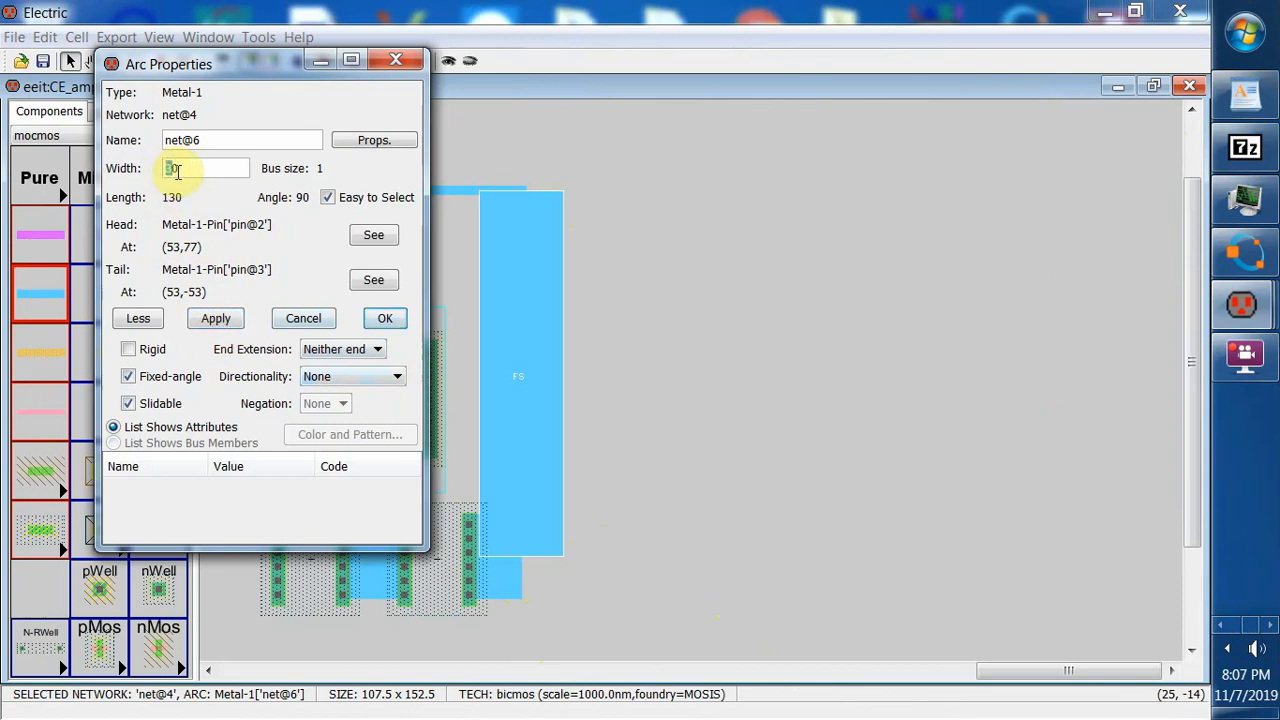
type("20")
left_click(228, 320)
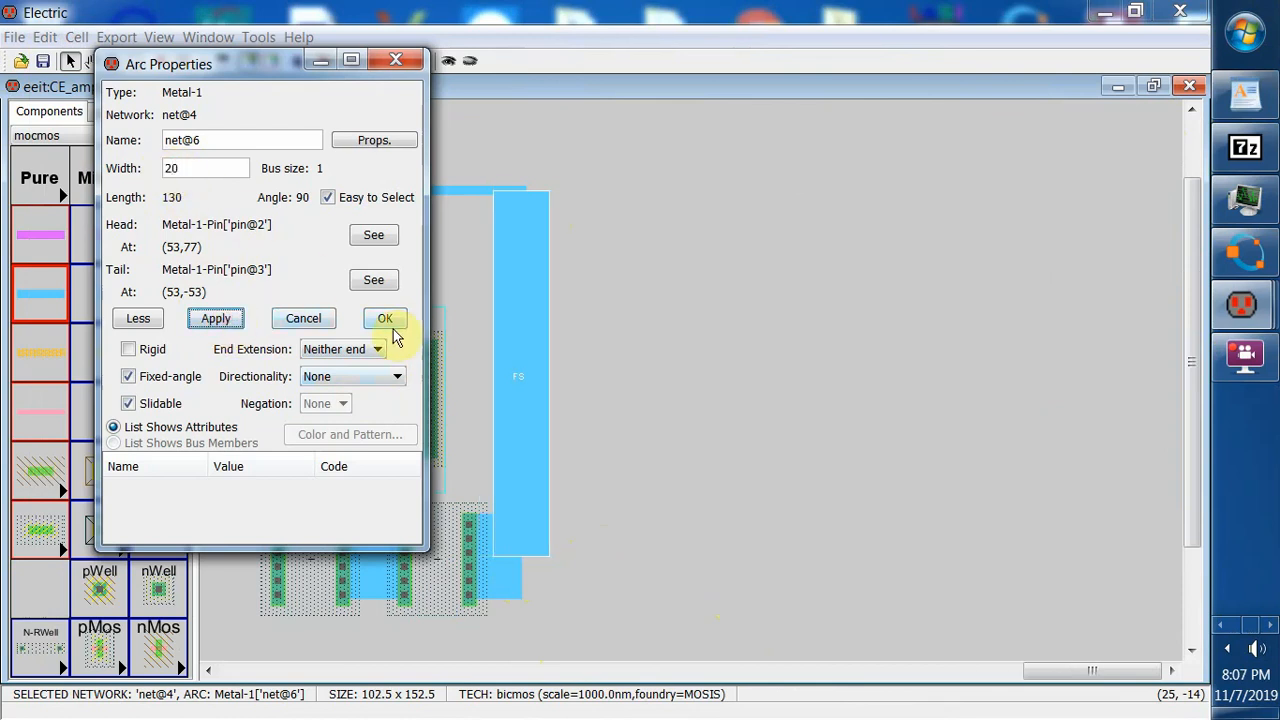
left_click(385, 318)
left_click(480, 288)
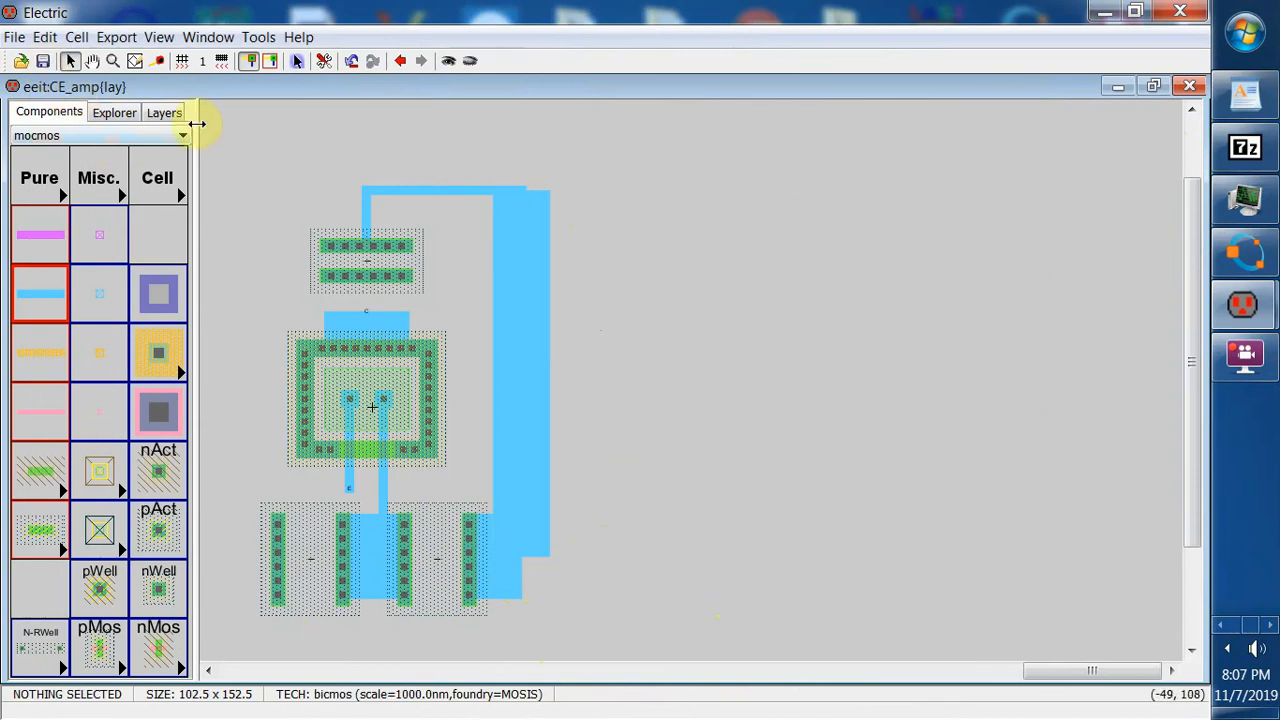
- Route Metal-1 from the end of the transistor's left lead sideways and down to the lower-left resistor's outer contact
left_click(347, 493)
right_click_drag(347, 488, 213, 563)
right_click_drag(211, 570, 275, 570)
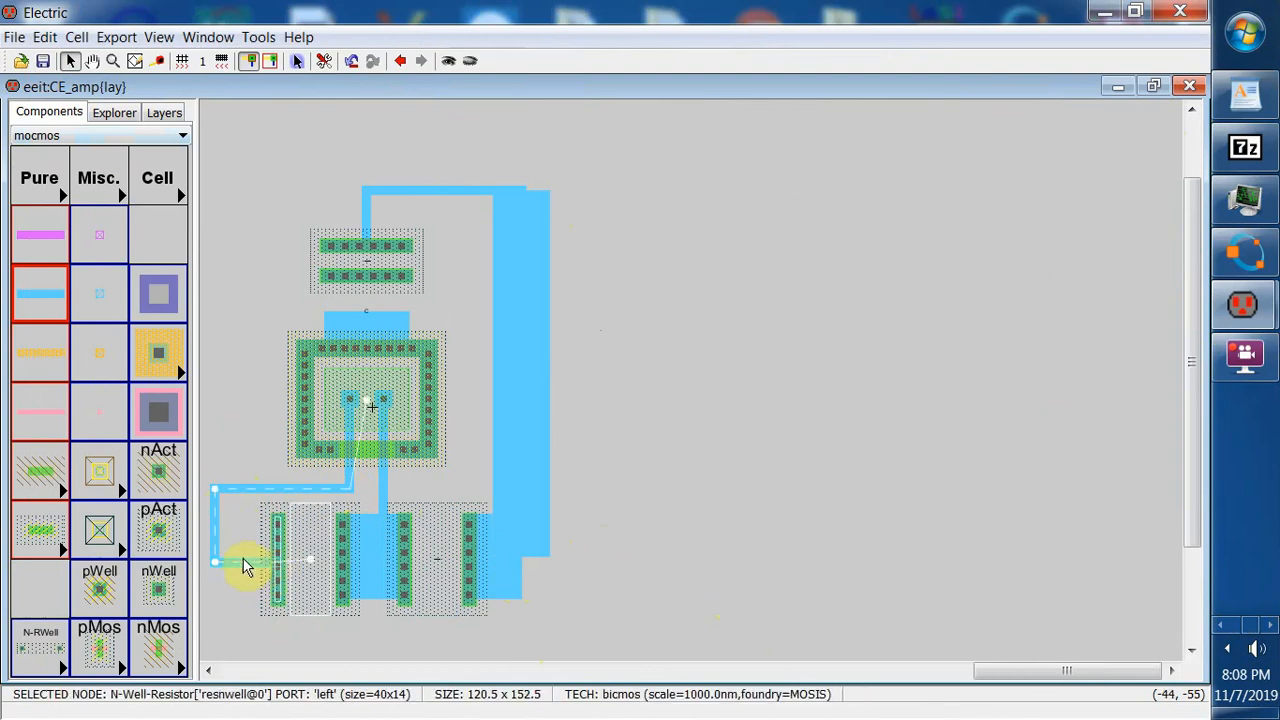
- Set the Metal-1 arc at the lower-left resistor's outer contact to width 30 with end extension Neither end
double_click(246, 565)
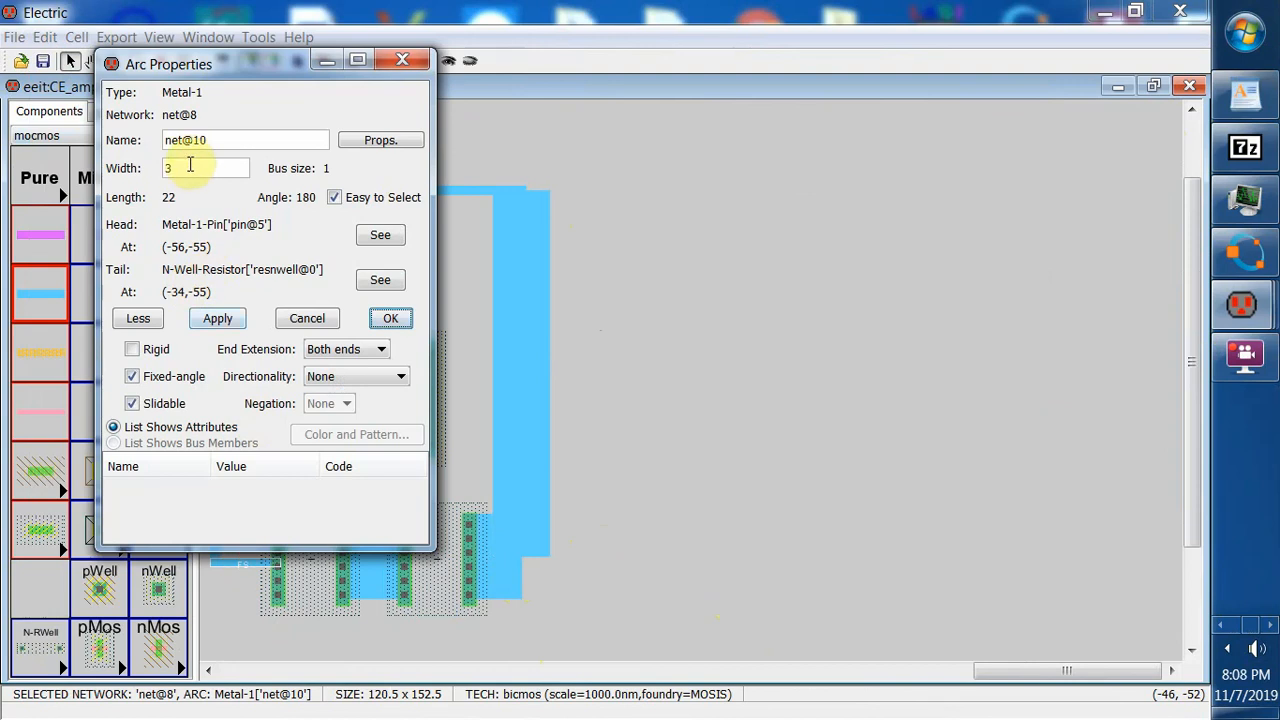
left_click(375, 360)
left_click(348, 383)
left_click(218, 320)
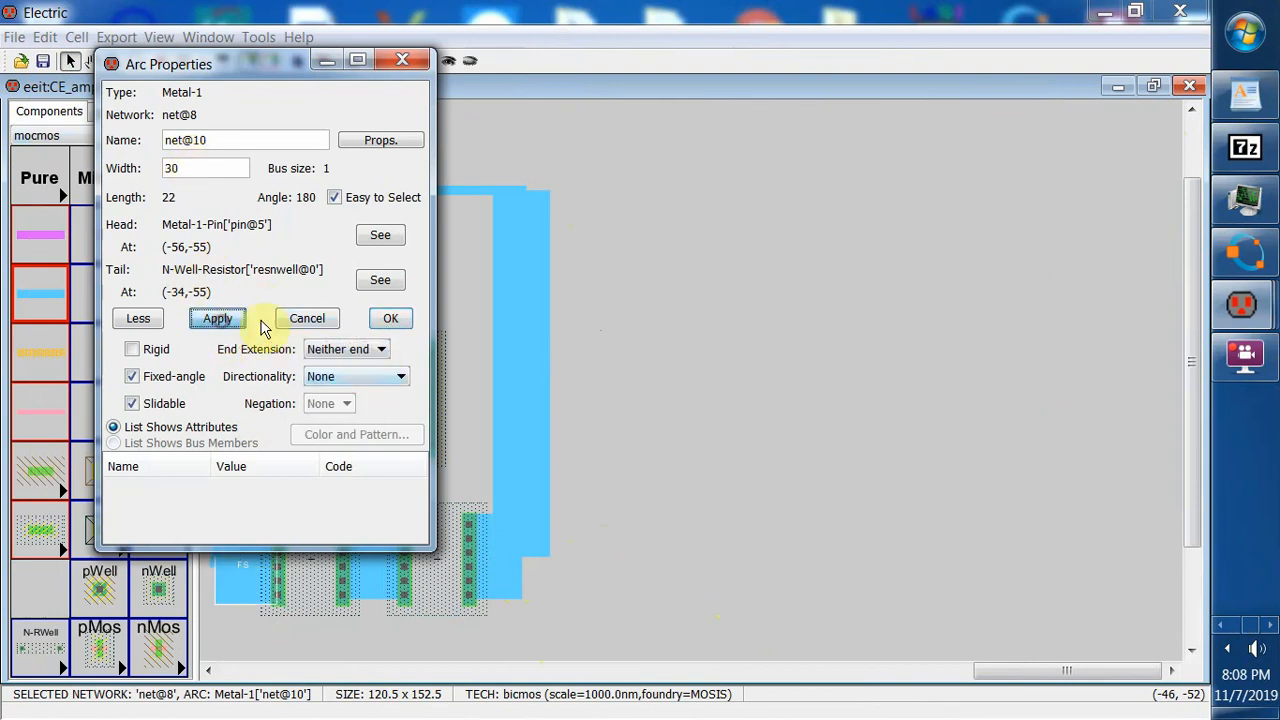
left_click(390, 320)
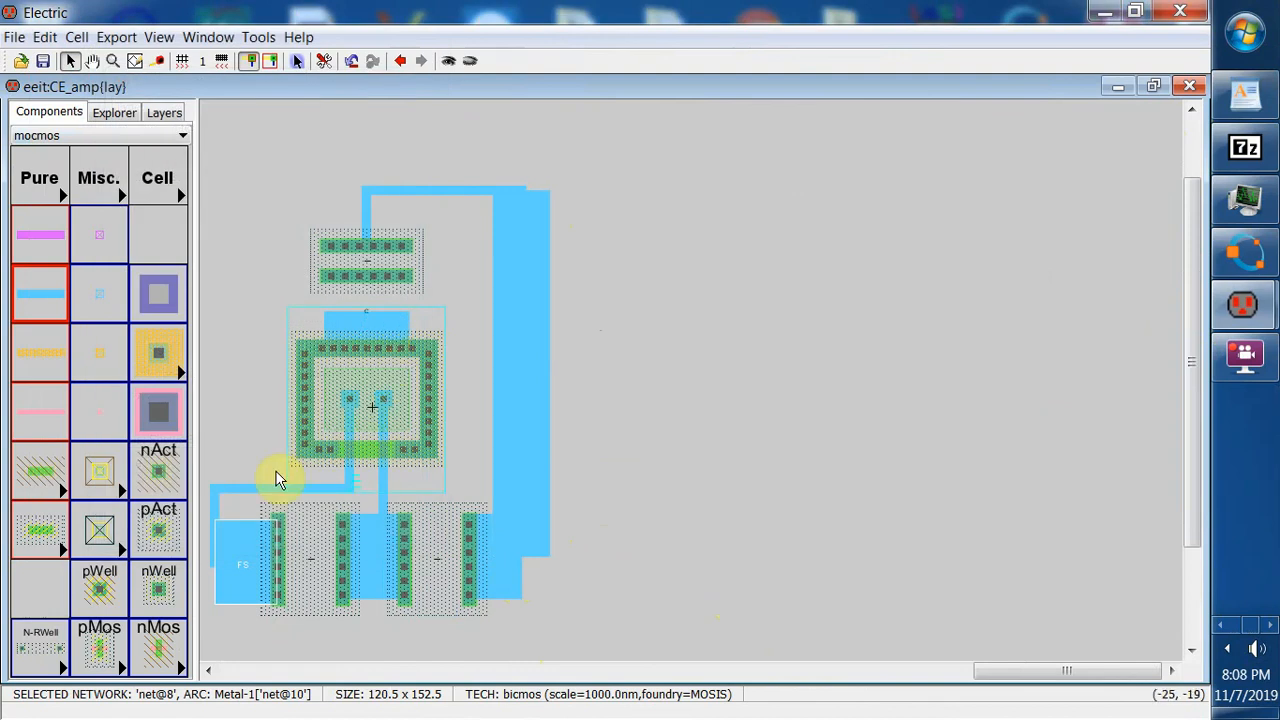
- Set the width of the short vertical Metal-1 arc above the lower-left resistor's outer contact to 20
double_click(213, 497)
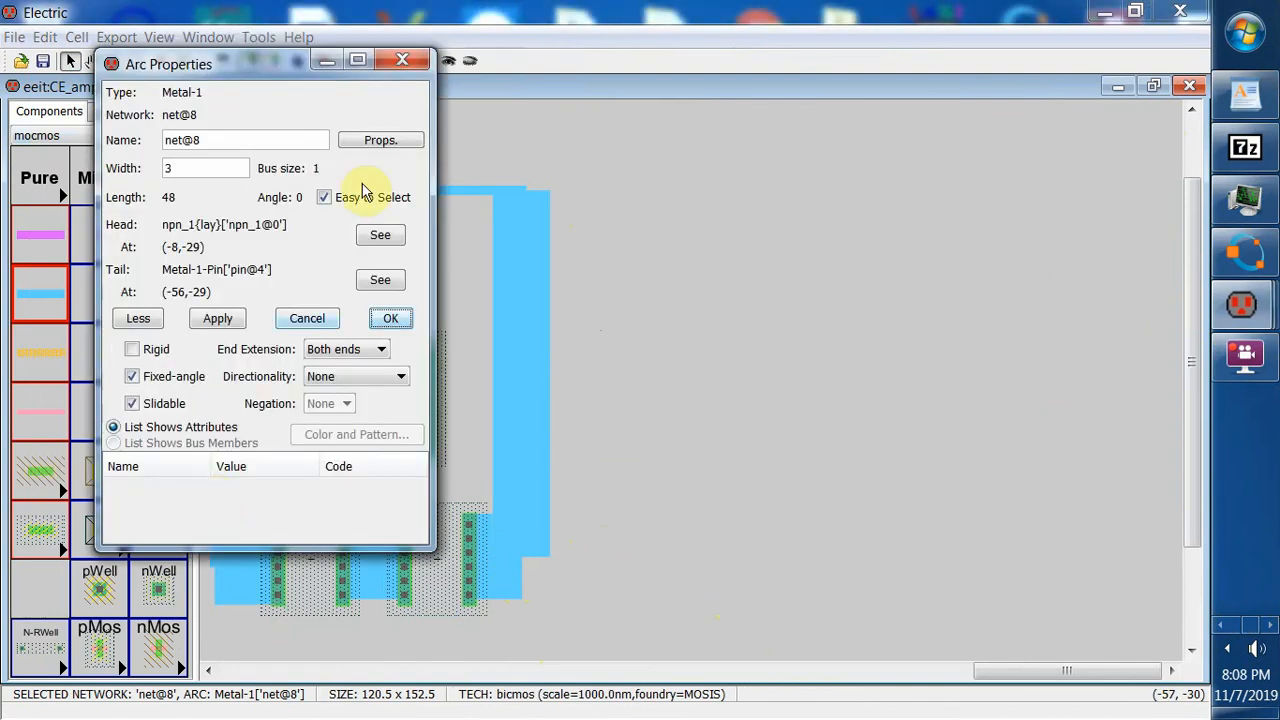
left_click(402, 60)
left_click(210, 515)
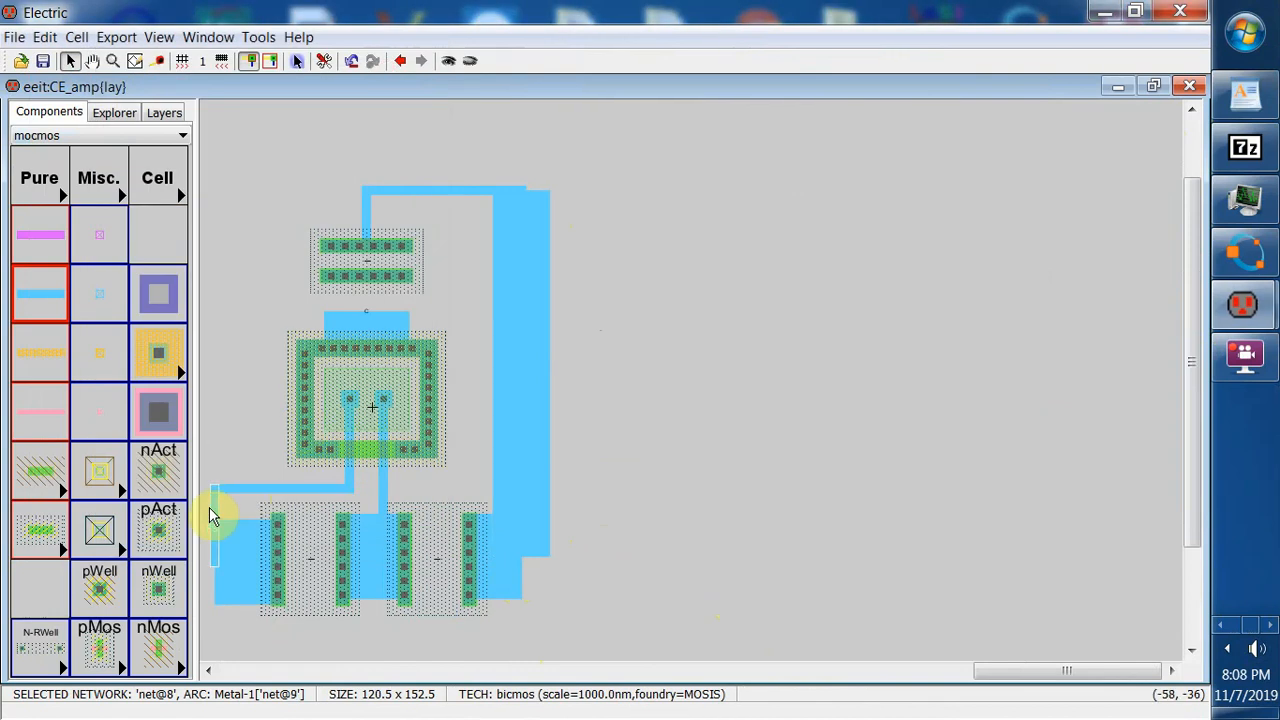
double_click(210, 515)
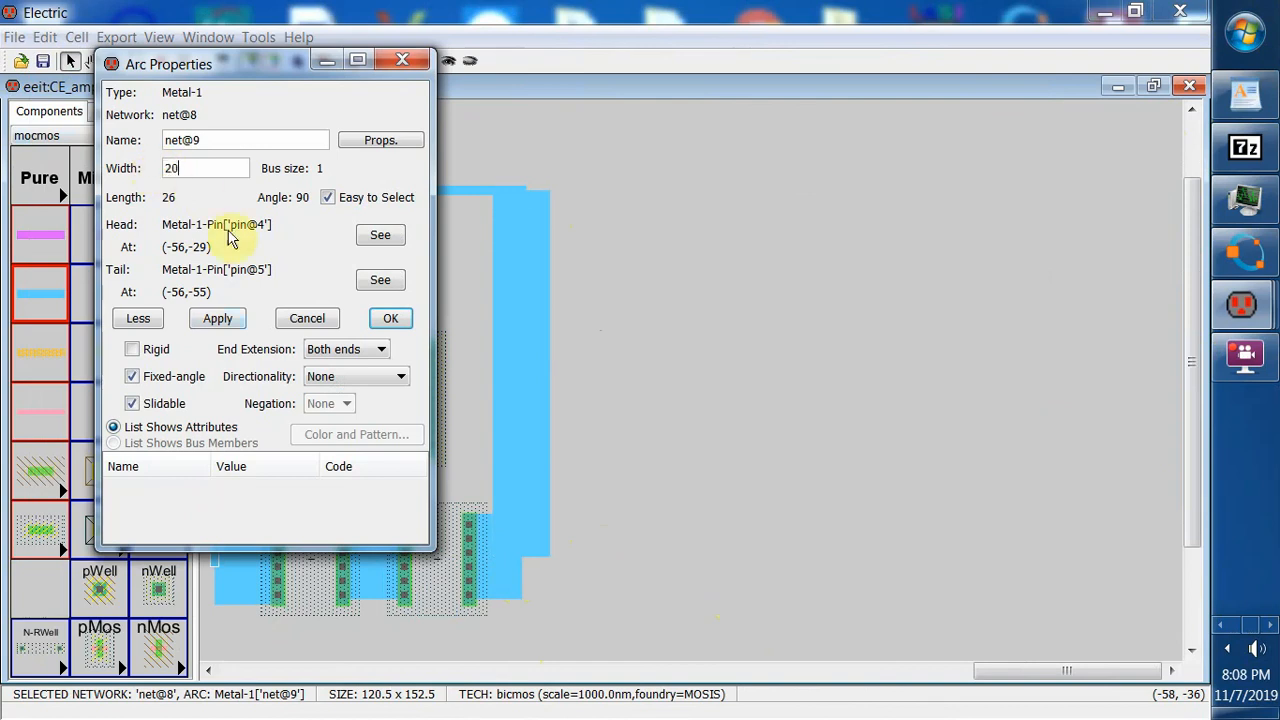
left_click(217, 318)
left_click(389, 318)
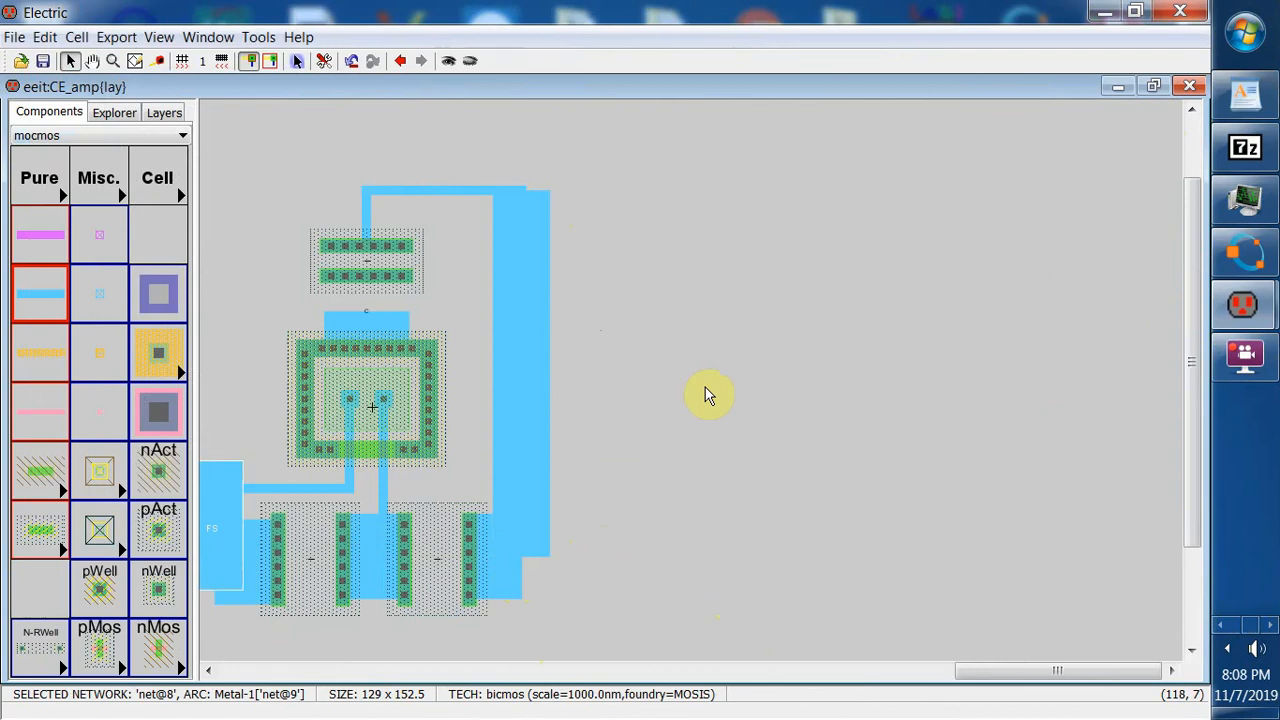
- Set the end extension of the short vertical Metal-1 arc beside the lower-left resistor to Neither end
double_click(223, 477)
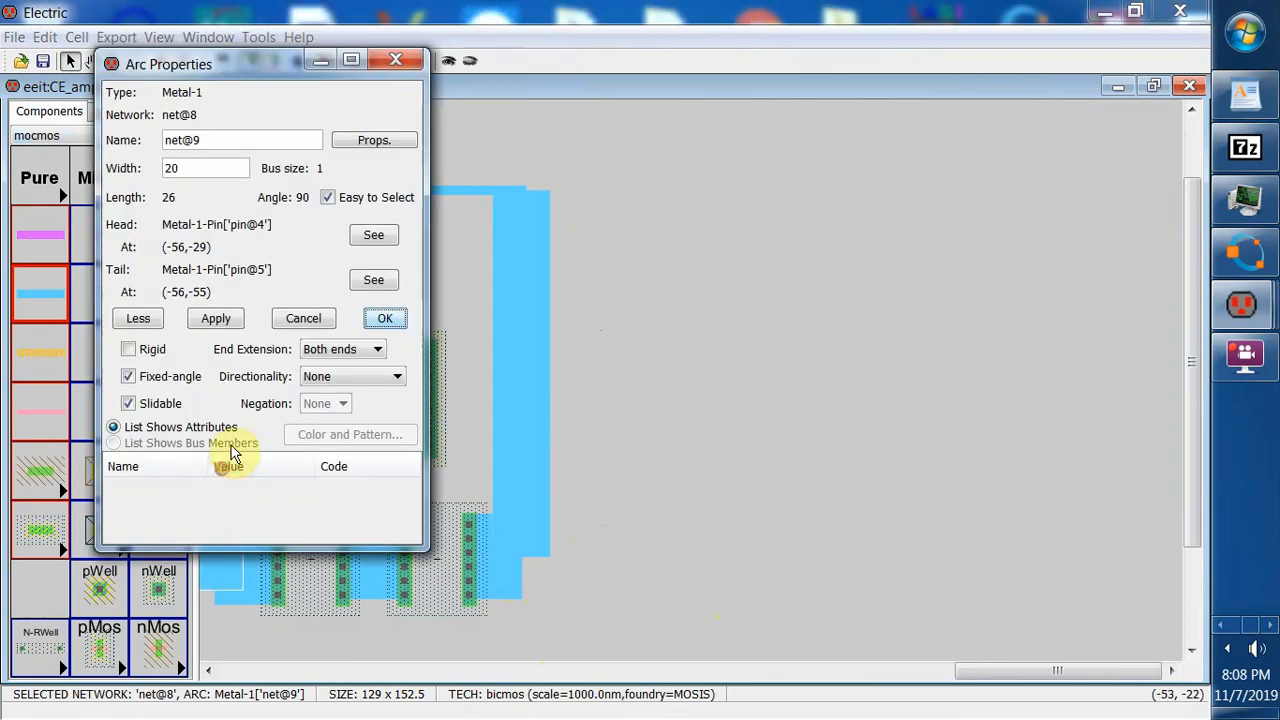
left_click(374, 349)
left_click(332, 388)
left_click(215, 318)
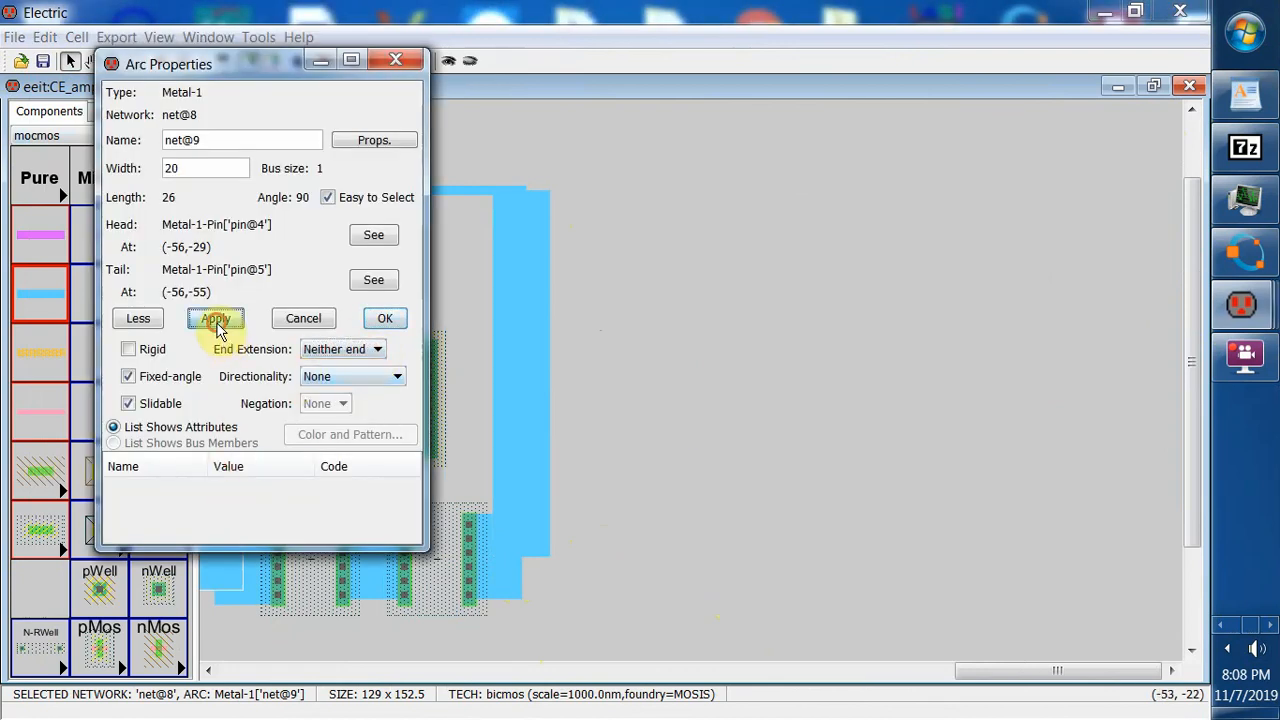
left_click(370, 322)
left_click(653, 398)
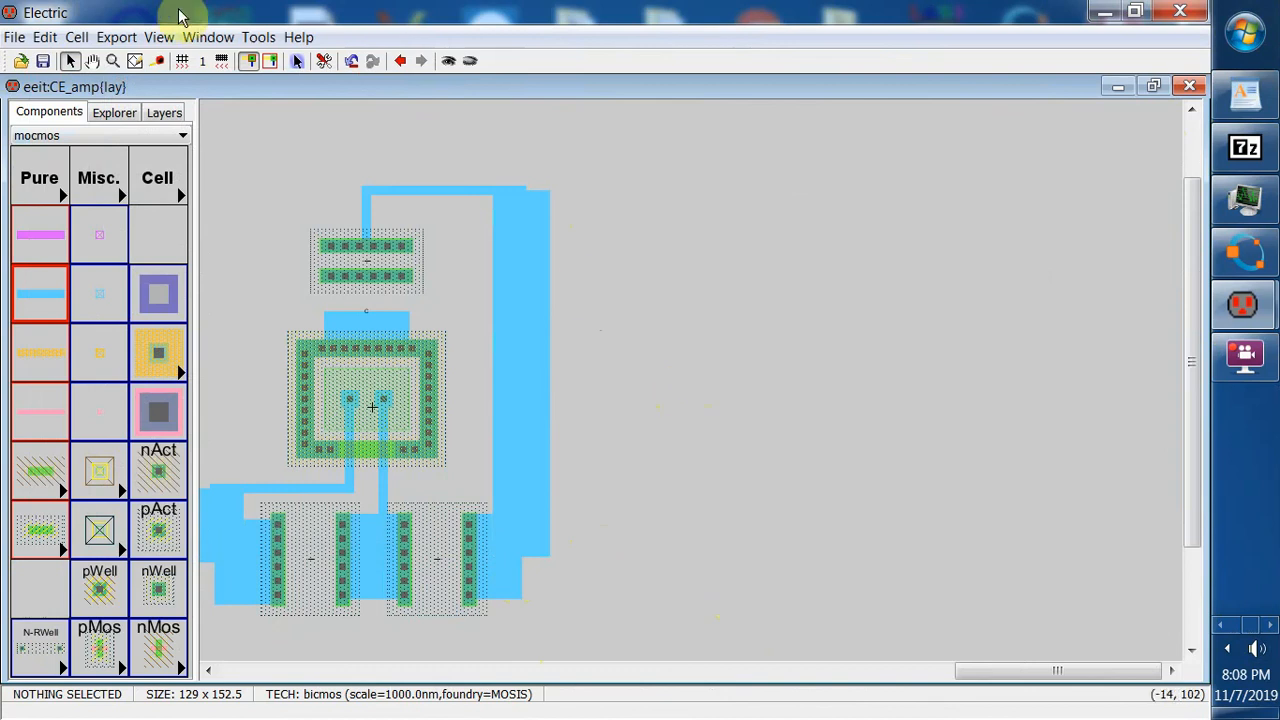
- Fit the whole layout in the window and run Cleanup Pins Everywhere
left_click(45, 37)
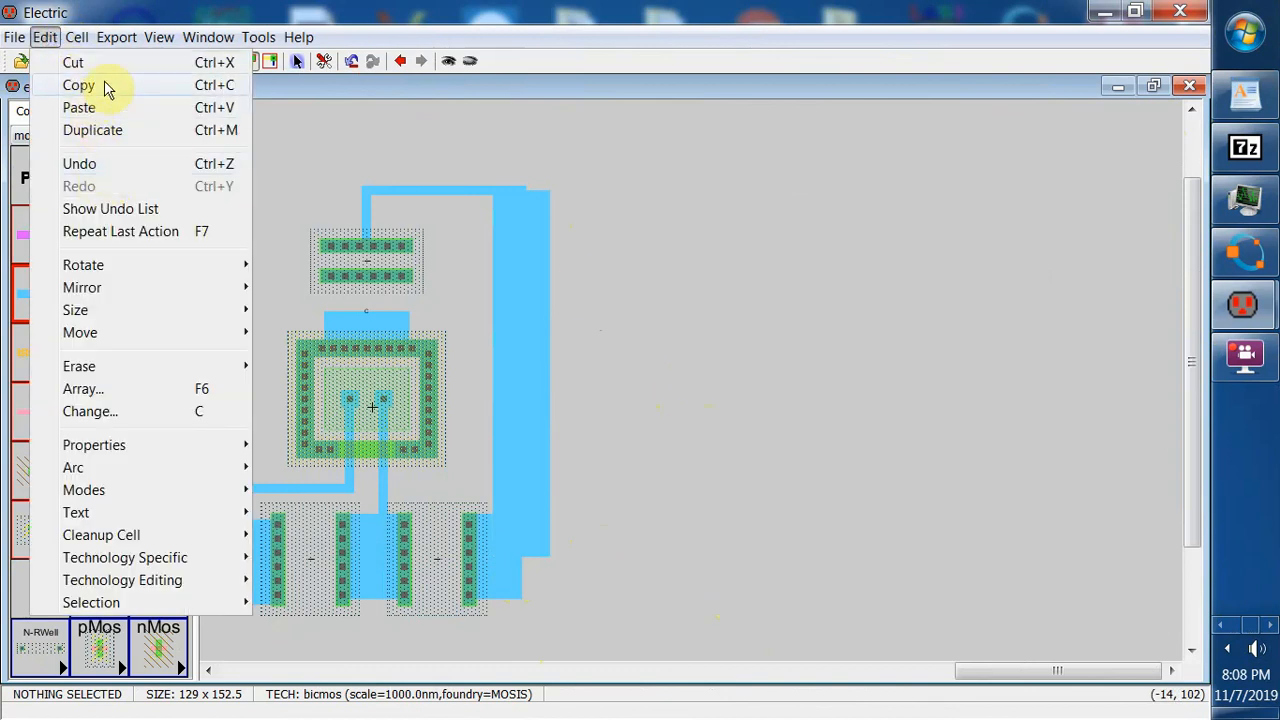
mouse_move(116, 37)
mouse_move(210, 37)
left_click(223, 61)
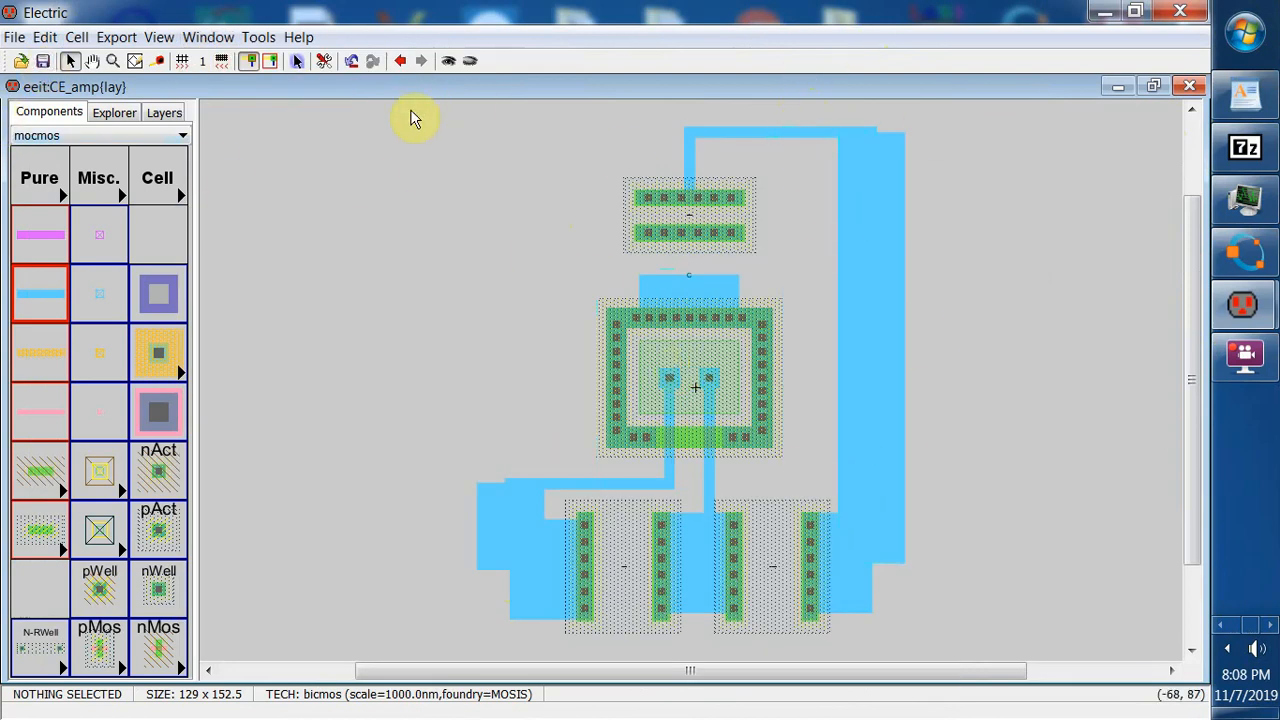
left_click(44, 40)
mouse_move(134, 538)
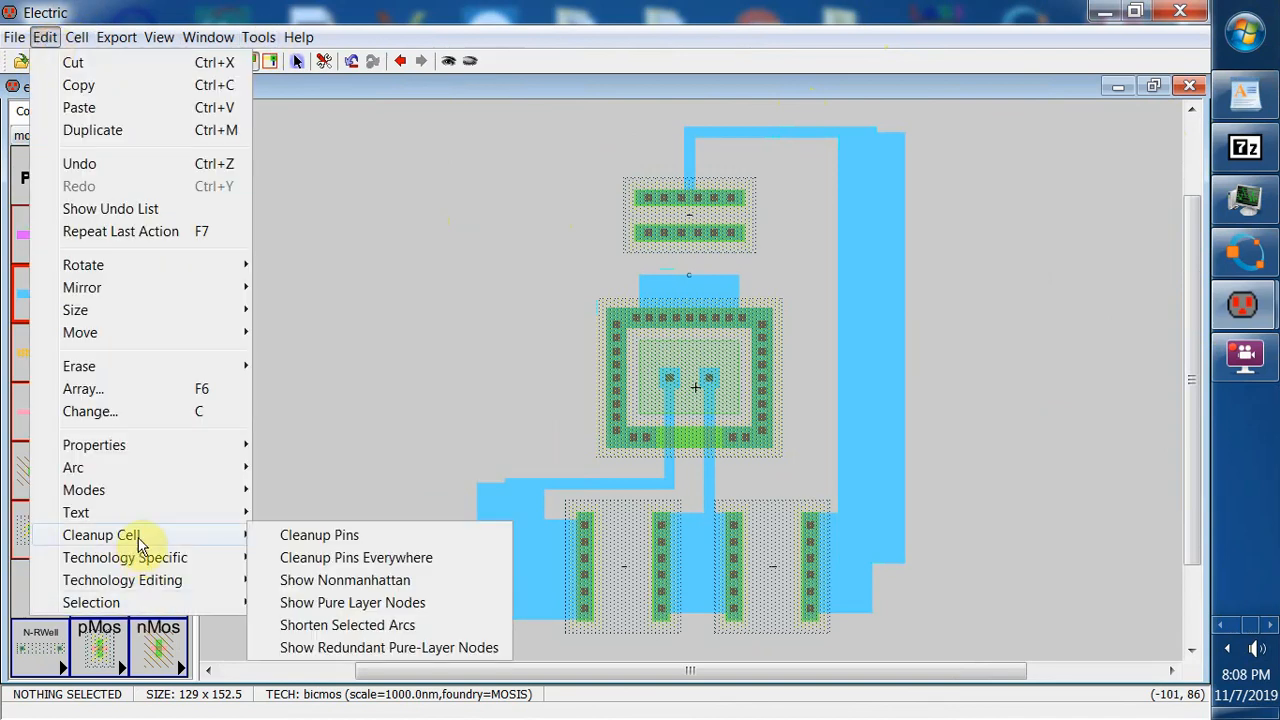
left_click(360, 558)
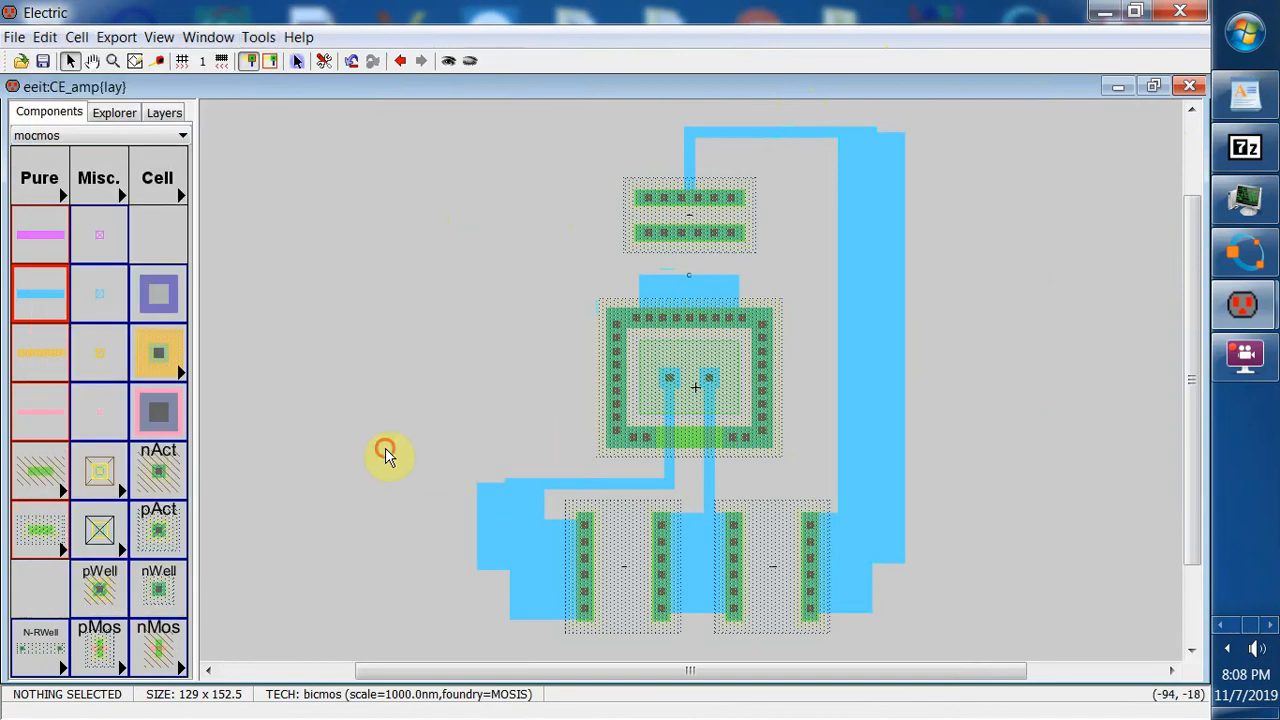
- Run a hierarchical DRC check on the CE_amp layout and read its results in the Electric Messages window
left_click(258, 37)
mouse_move(305, 70)
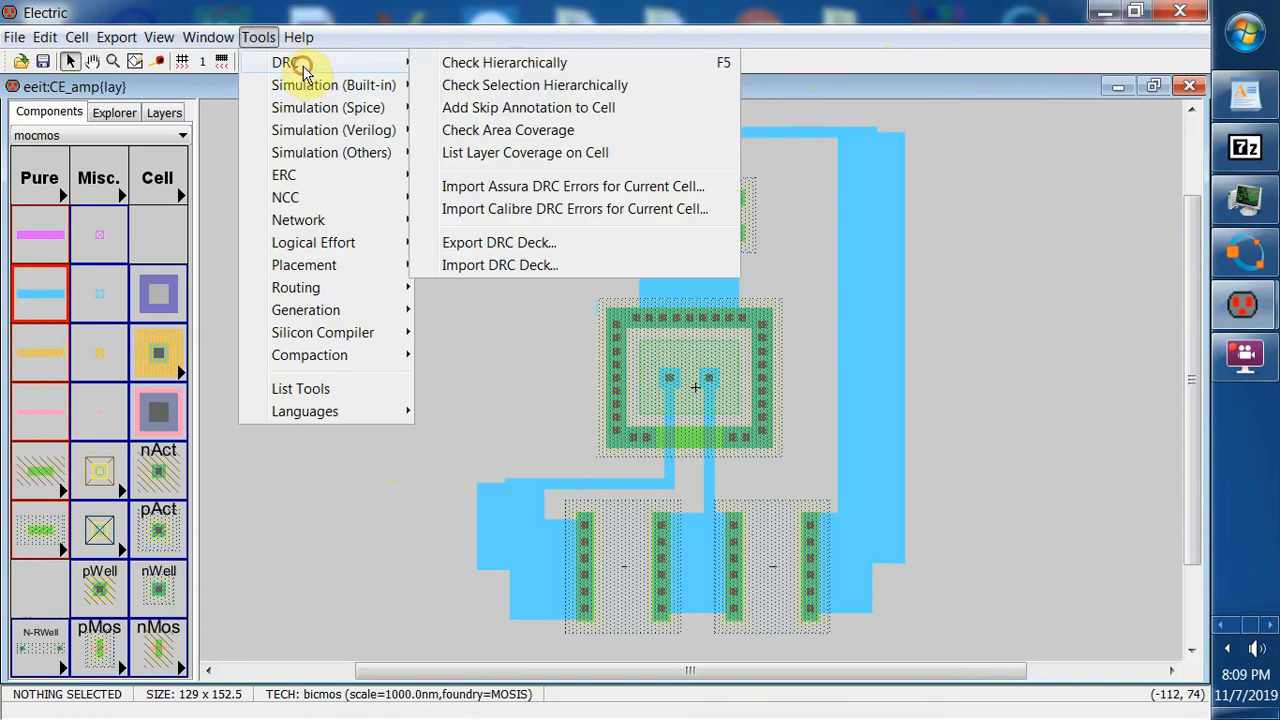
left_click(472, 64)
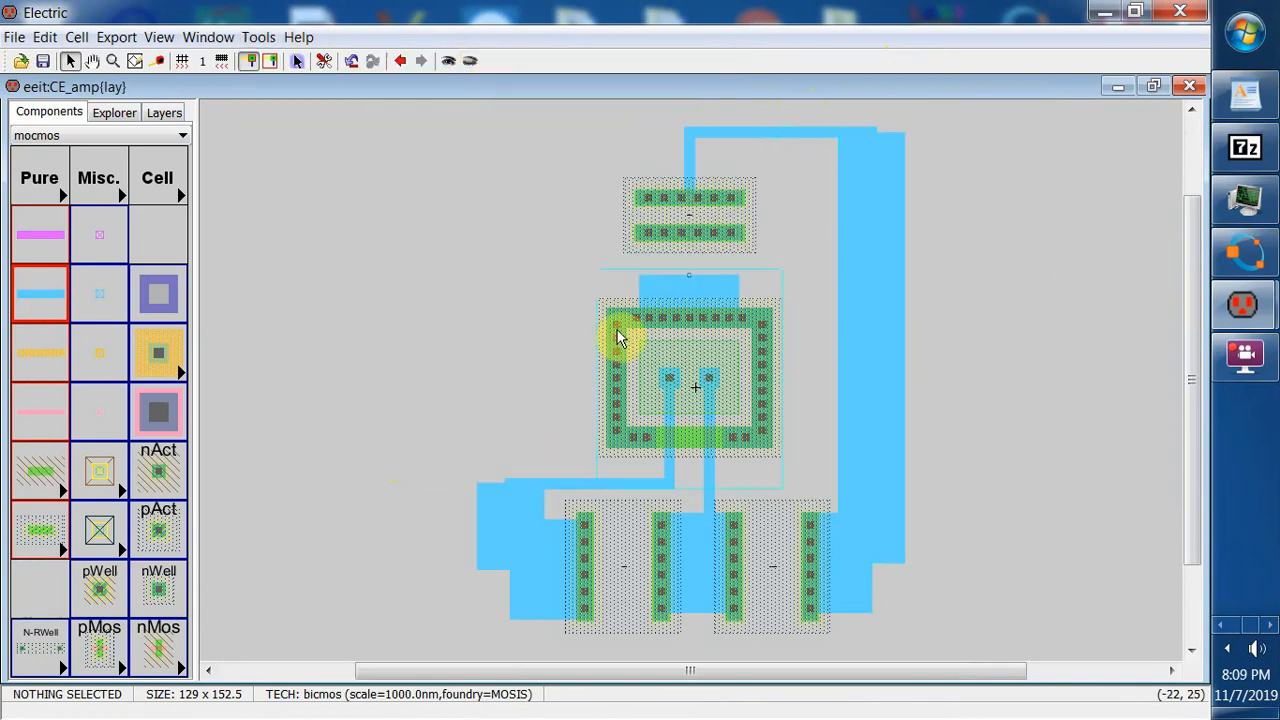
left_click_drag(1194, 506, 1194, 557)
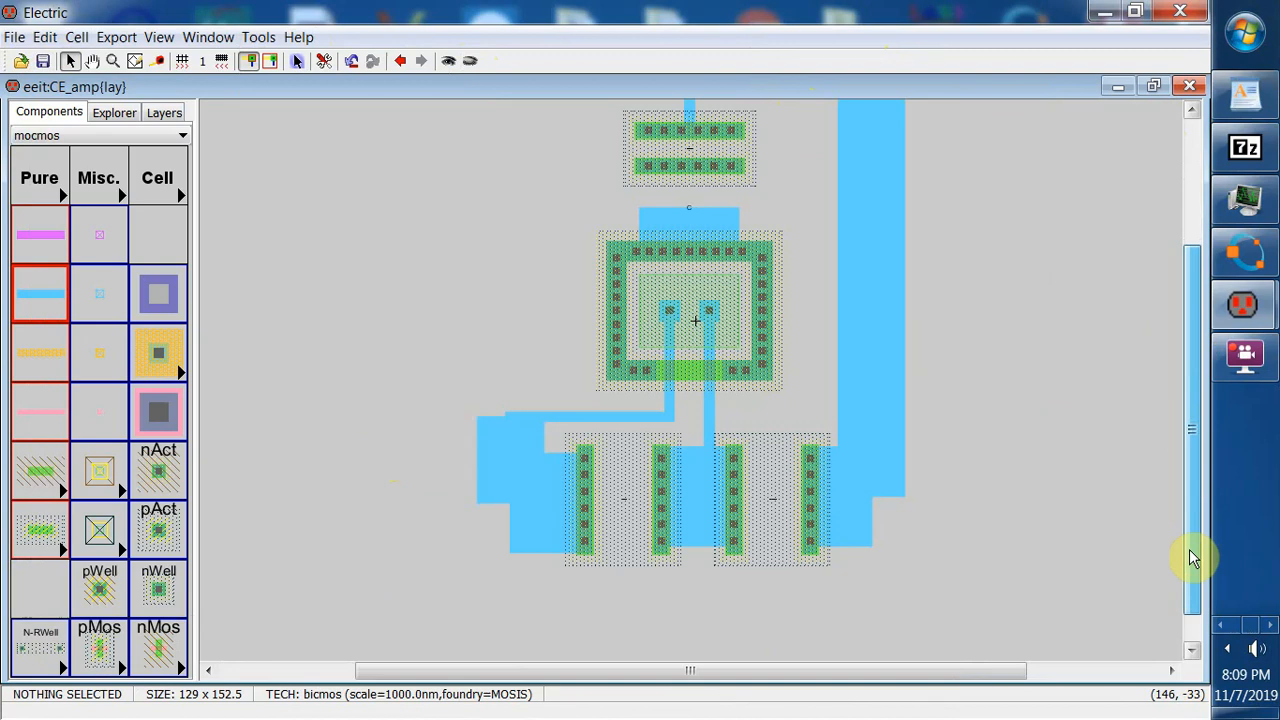
left_click(1153, 88)
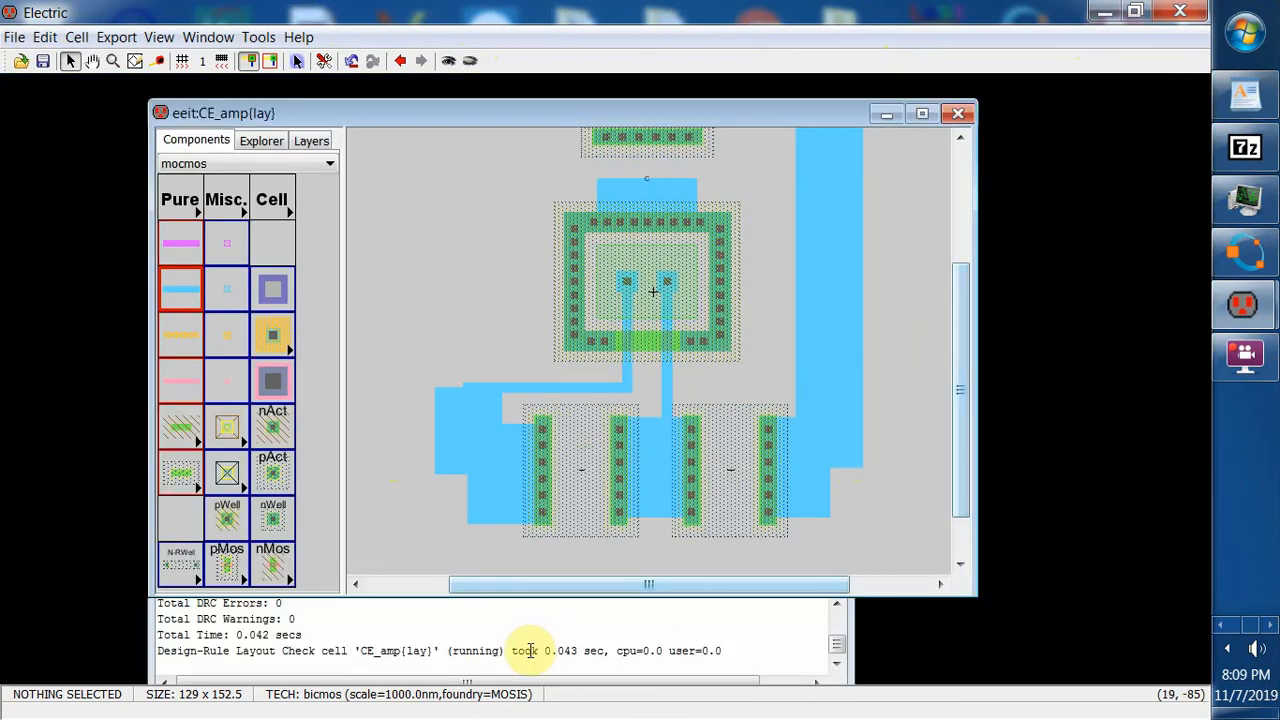
left_click(485, 635)
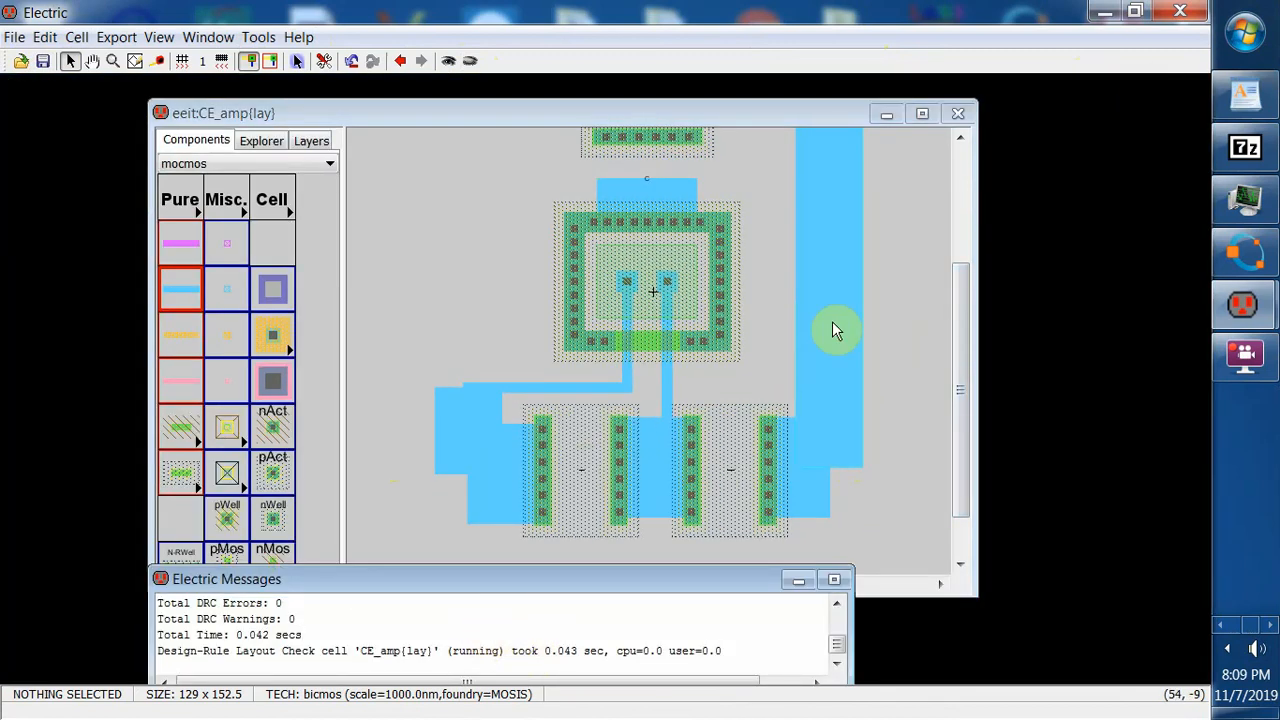
left_click(922, 114)
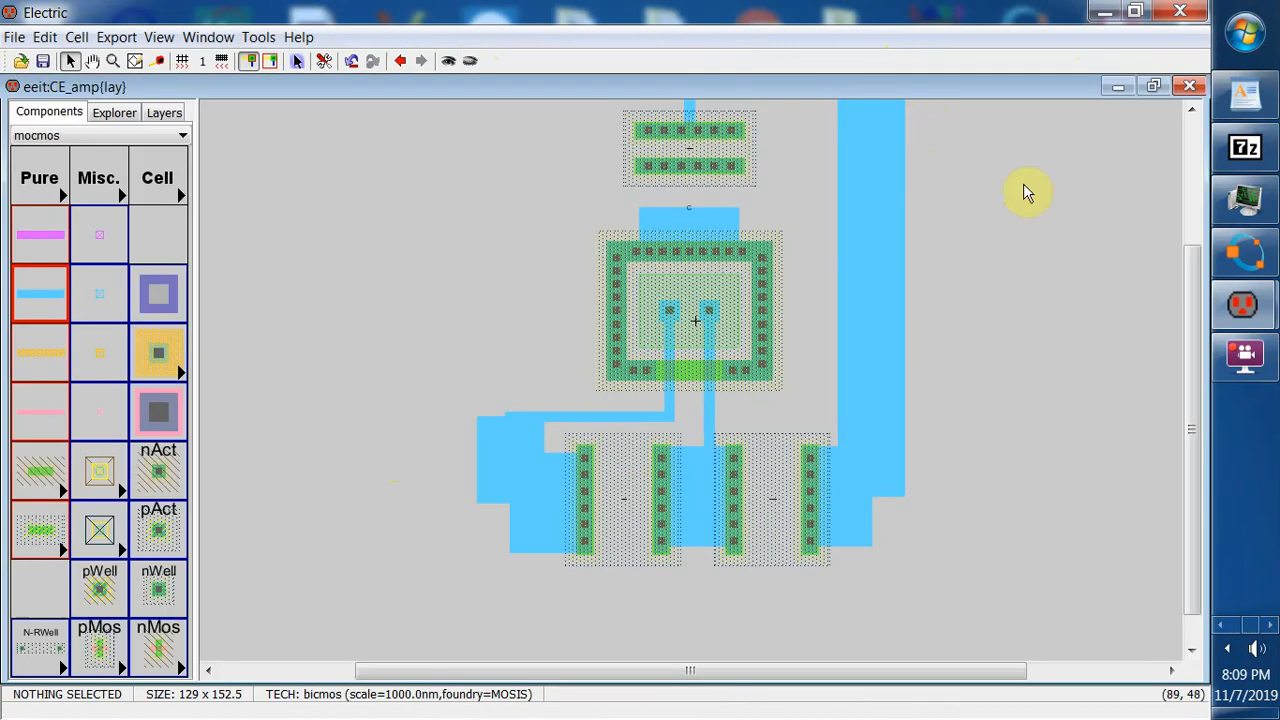
- Draw a vertical Metal-1 stub about 25 long downward from the Metal-1 arc joining the two lower resistors
left_click_drag(1190, 360, 1186, 316)
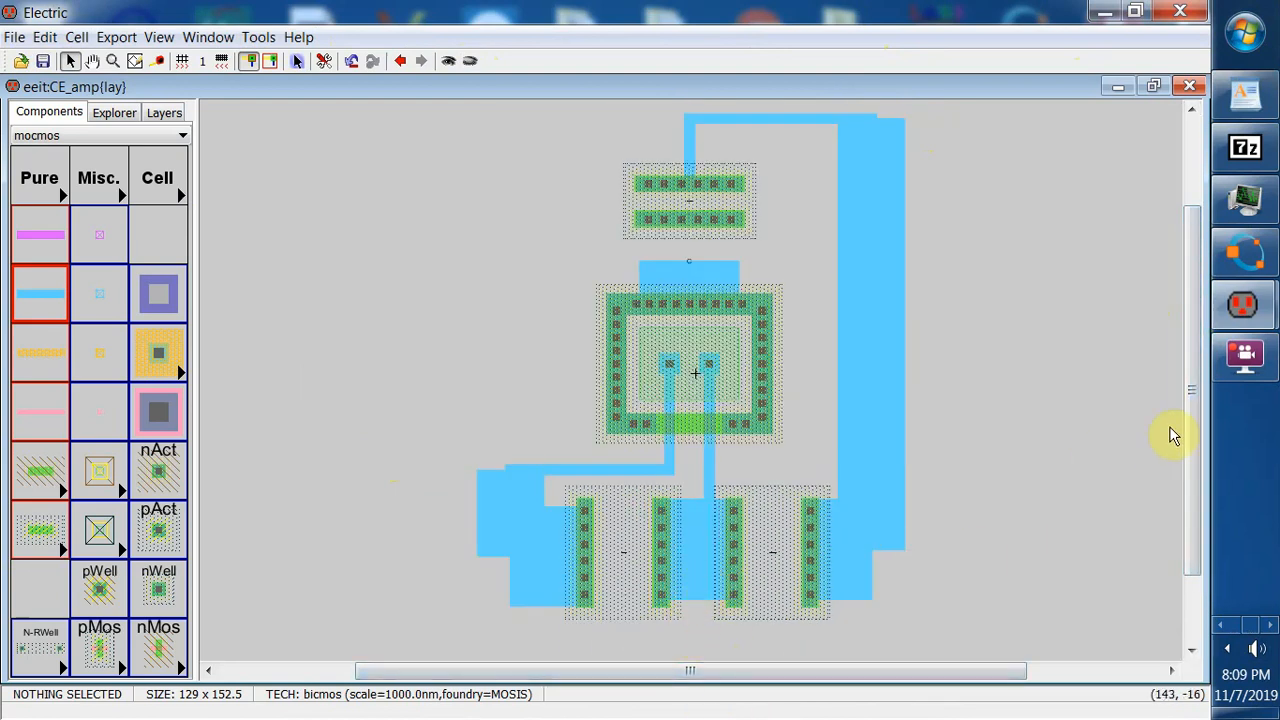
left_click_drag(1196, 438, 1049, 497)
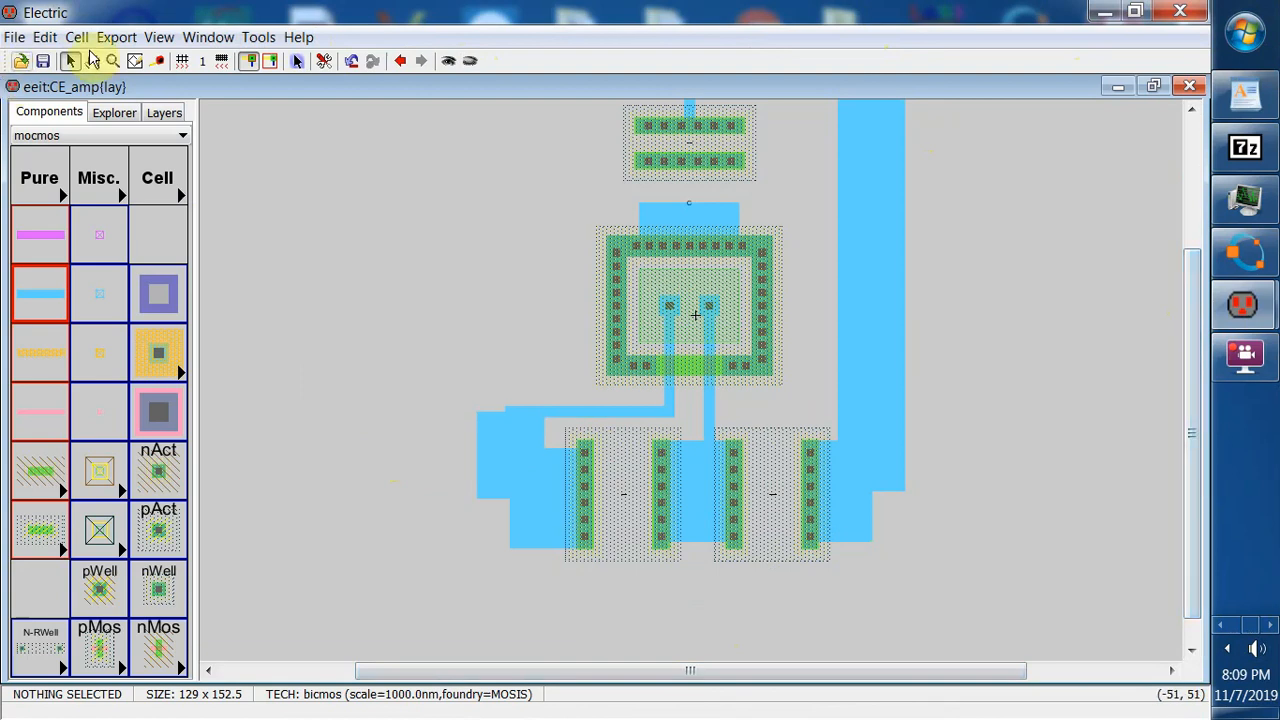
left_click(160, 42)
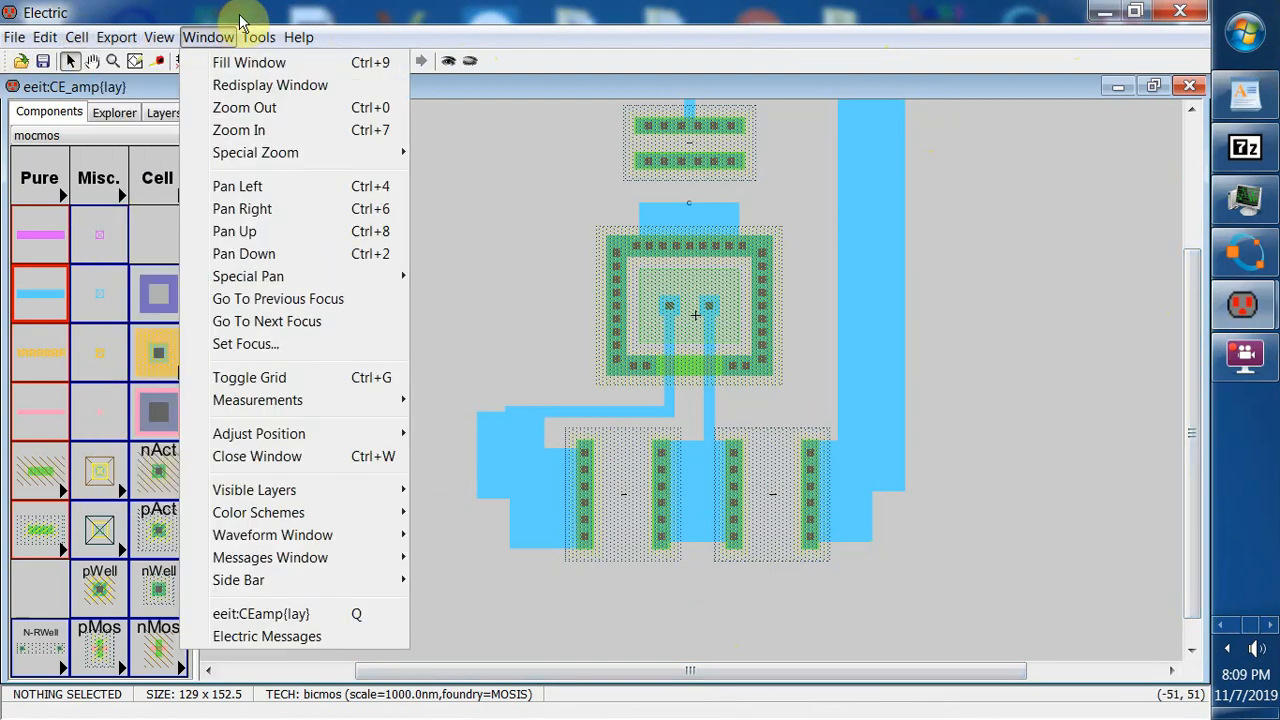
left_click(262, 12)
left_click(691, 503)
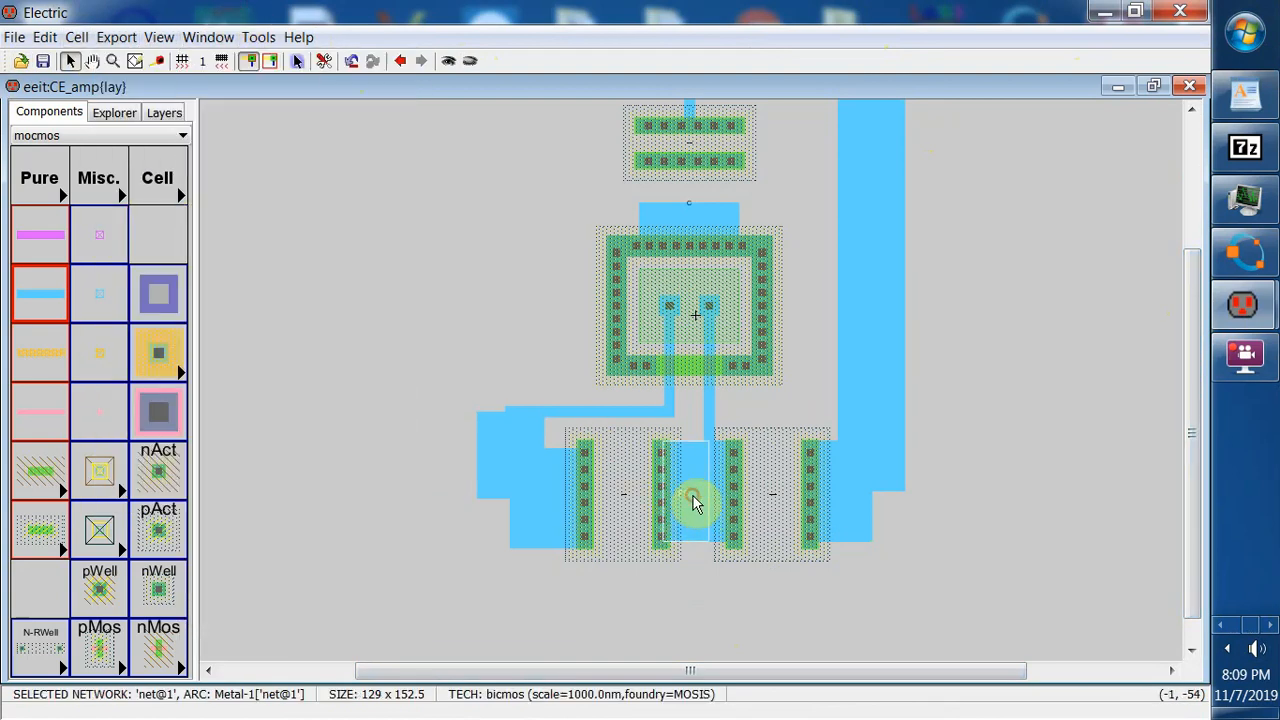
left_click(686, 500)
left_click_drag(686, 500, 689, 580)
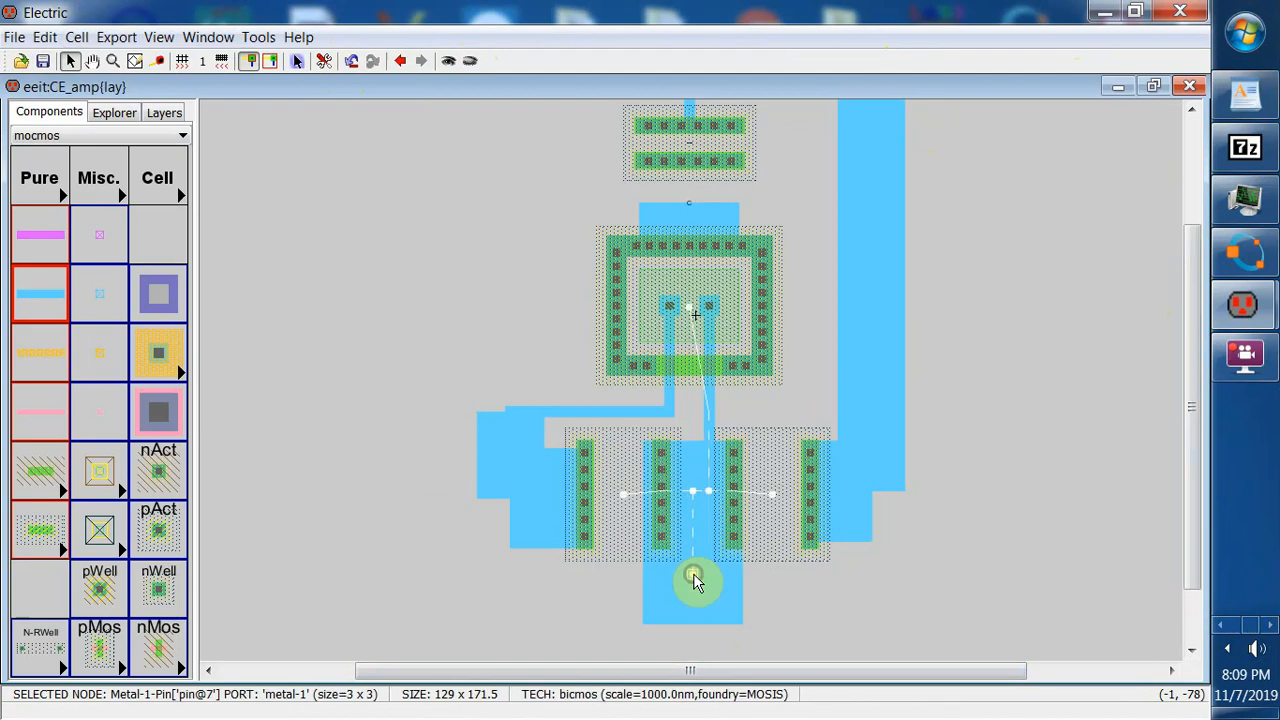
- Set the width of the Metal-1 stub between the two lower resistors to 3
left_click(694, 611)
double_click(684, 610)
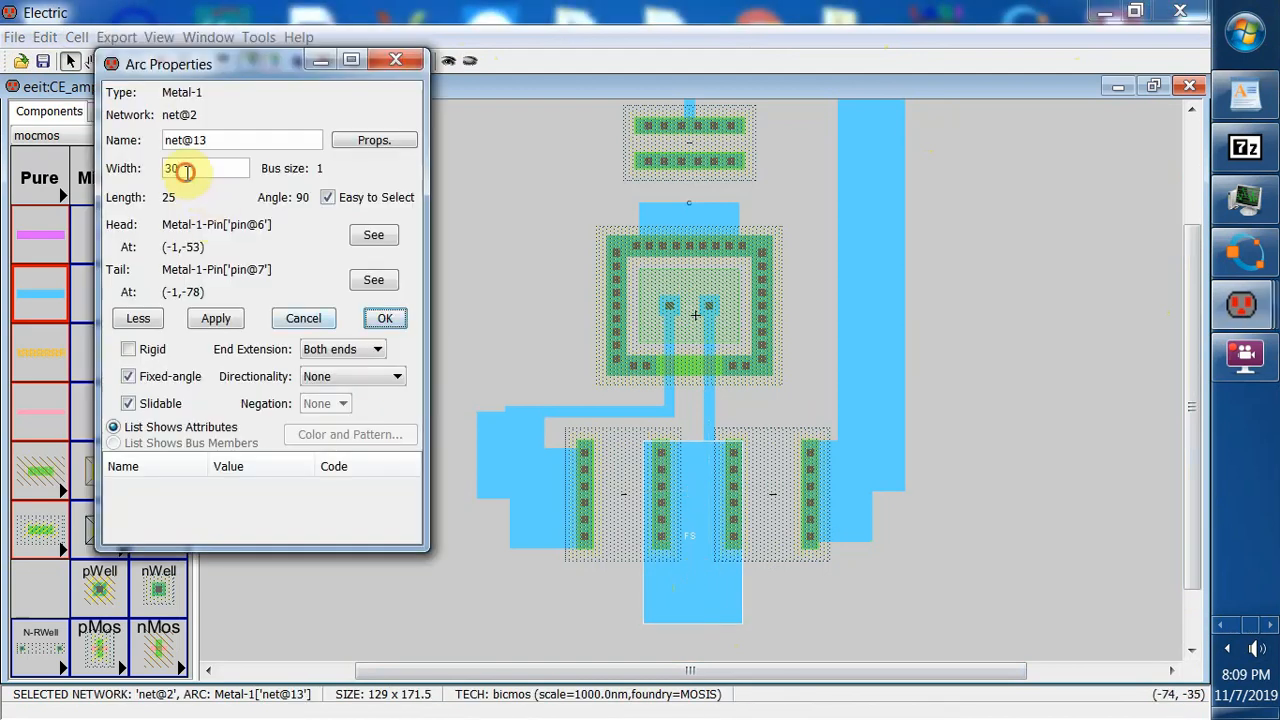
type("3")
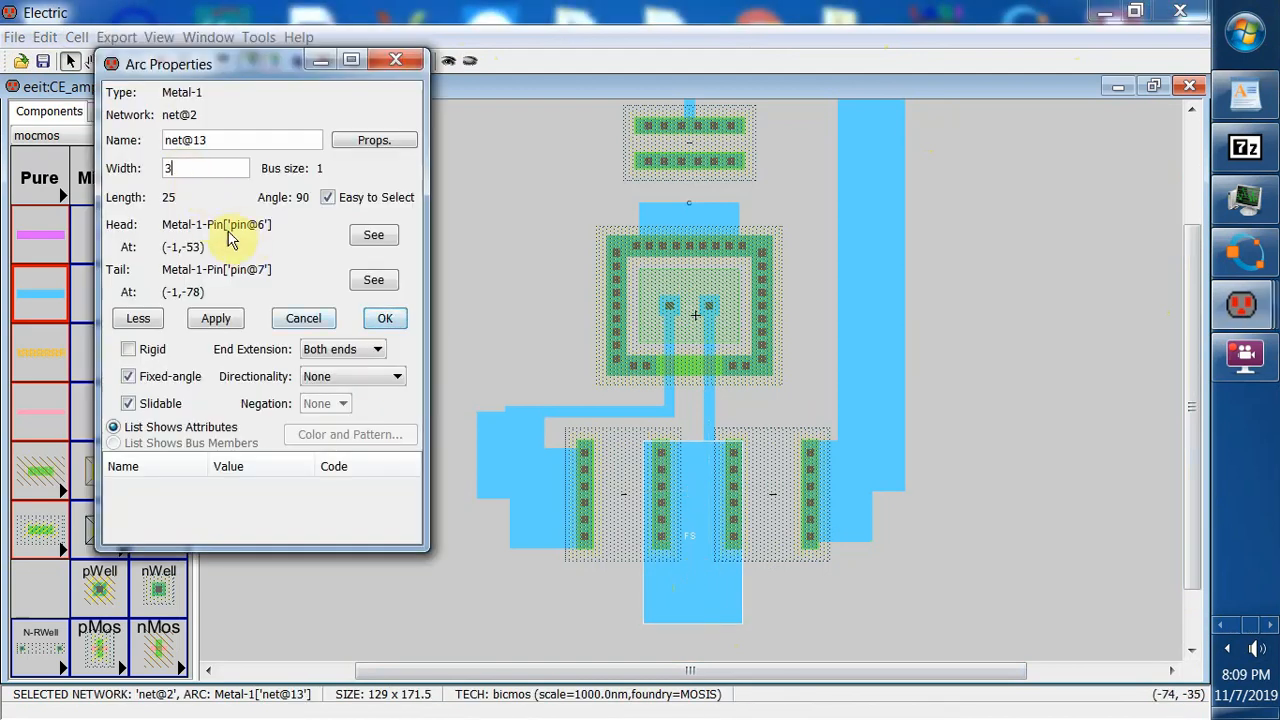
left_click(216, 320)
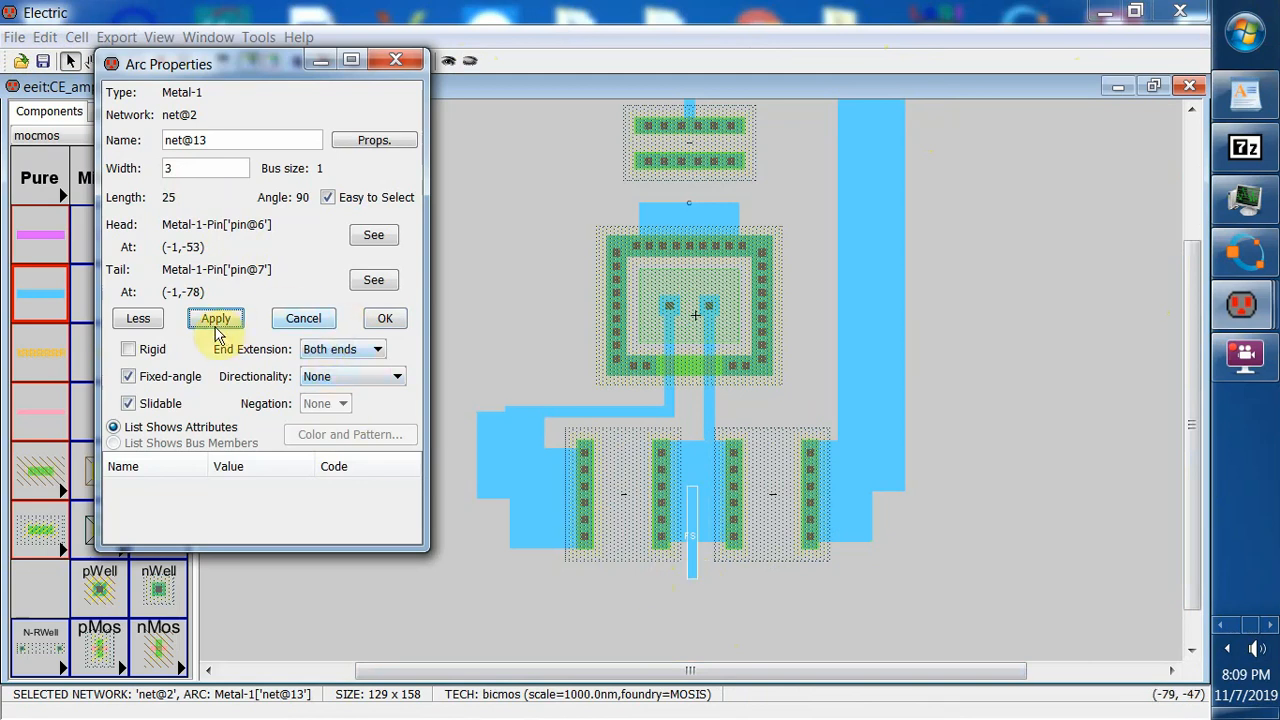
left_click(388, 322)
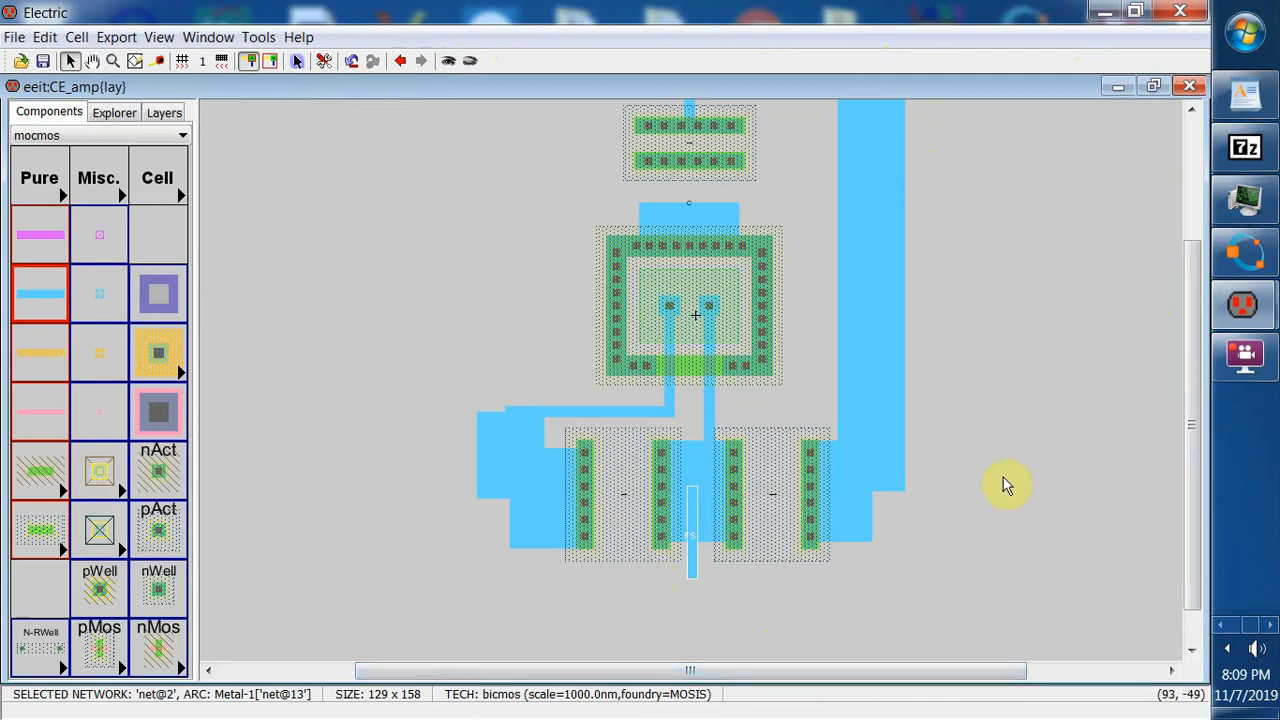
- Try to create an export named vin with the Metal-1 stub arc selected
left_click(125, 37)
left_click(137, 60)
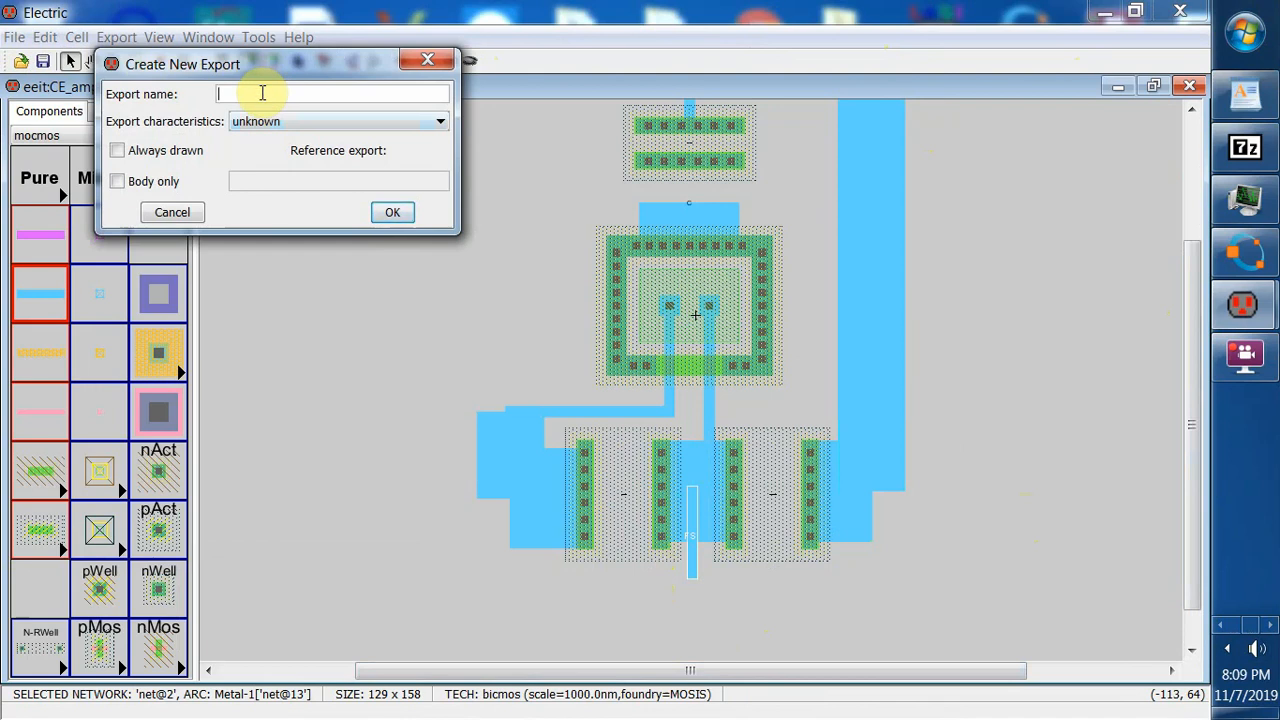
left_click(392, 212)
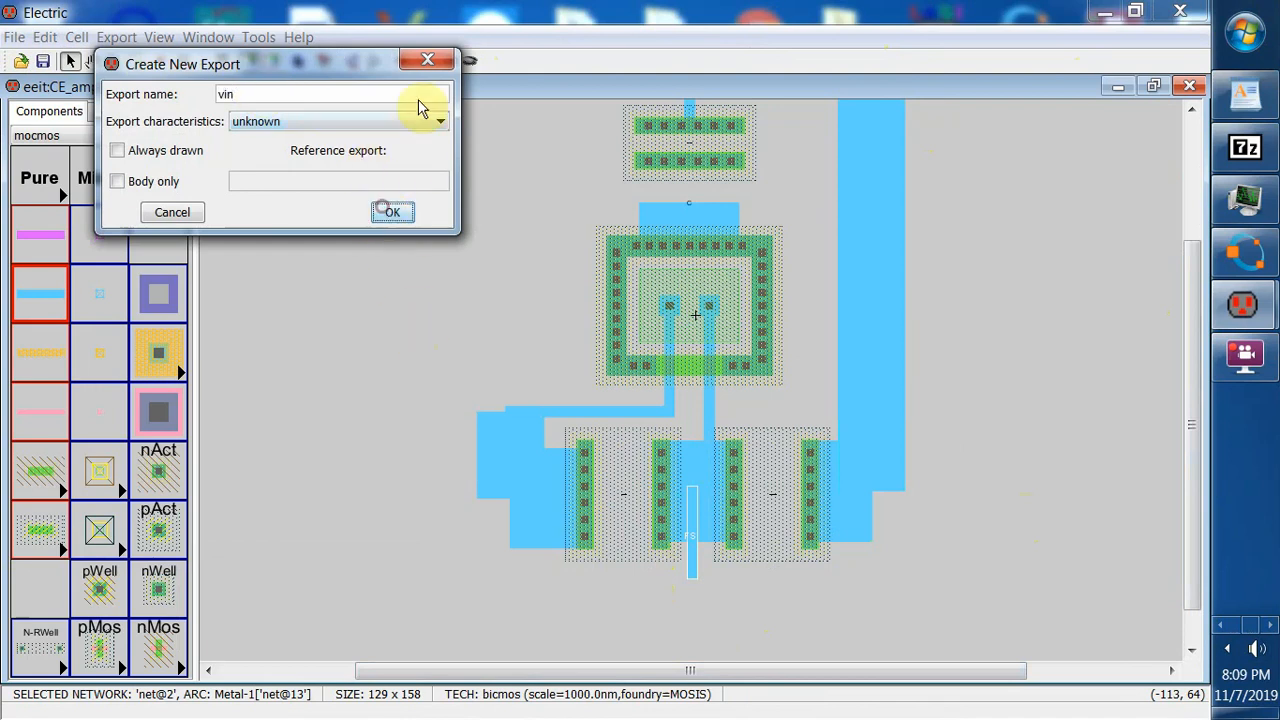
left_click(430, 61)
- Select the stub's end pin together with the surrounding Metal-1 arcs and try to create an export named vin
left_click(677, 609)
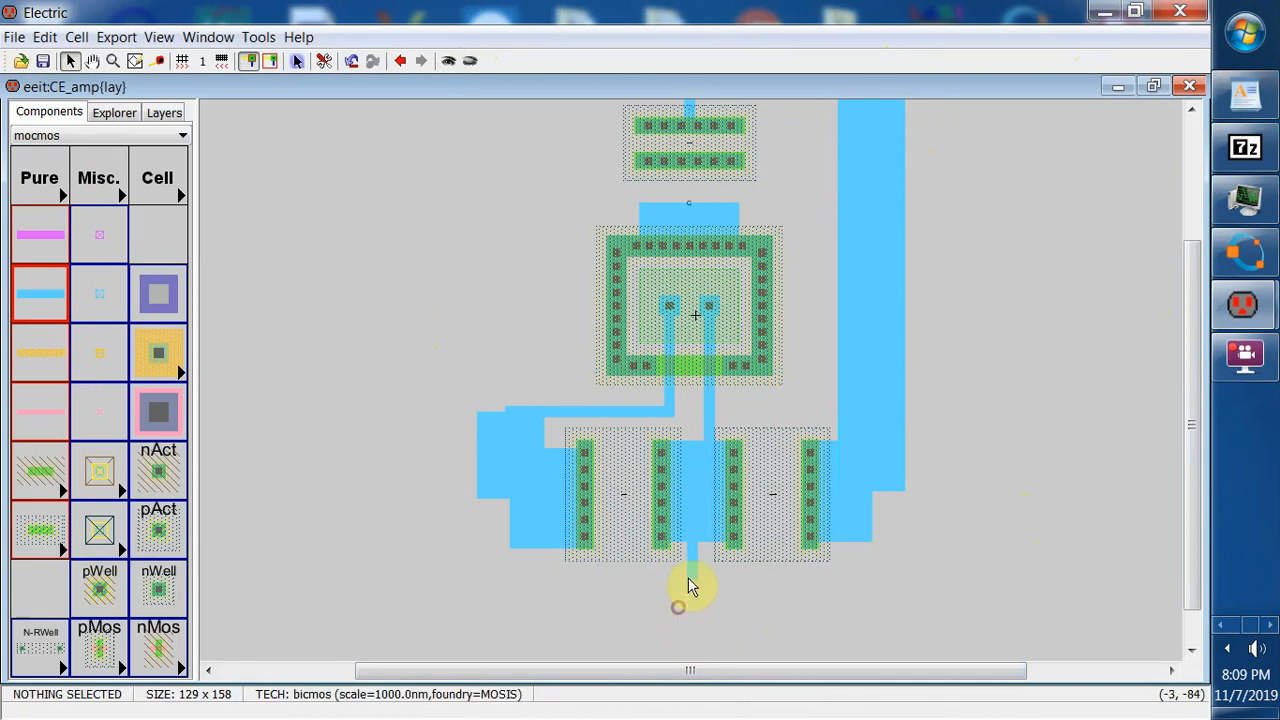
left_click(705, 515)
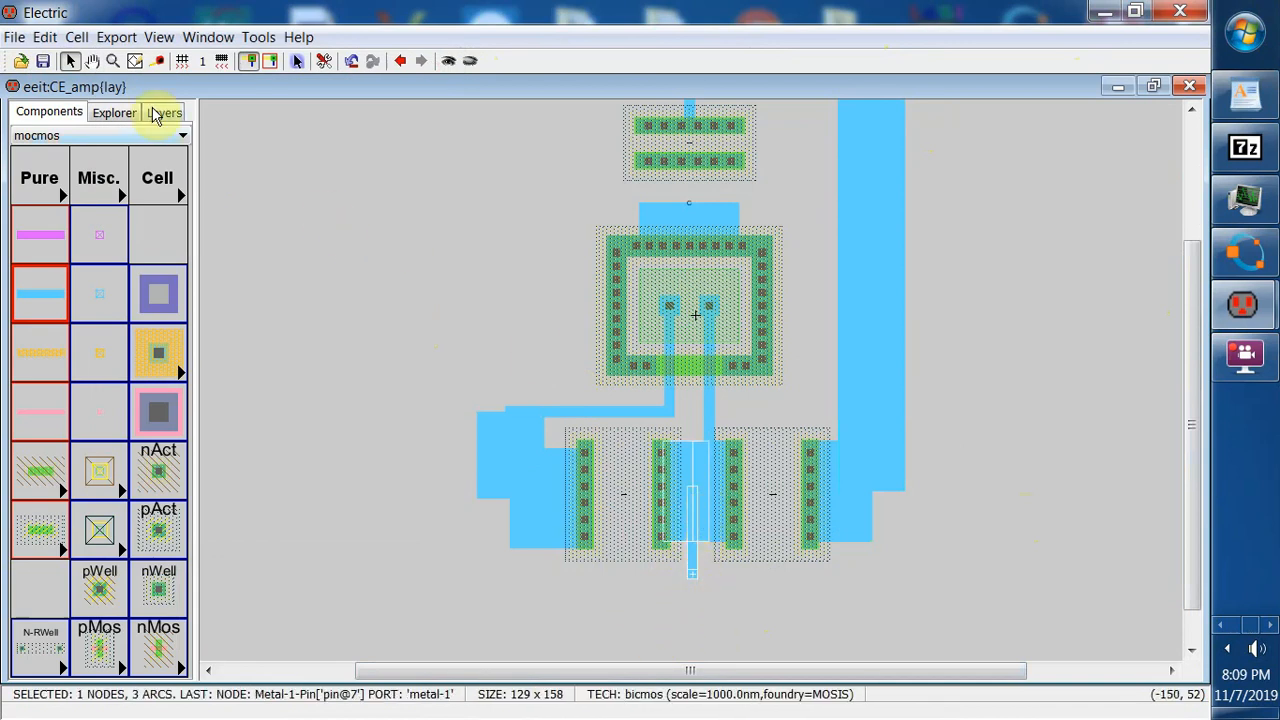
left_click(128, 40)
left_click(145, 62)
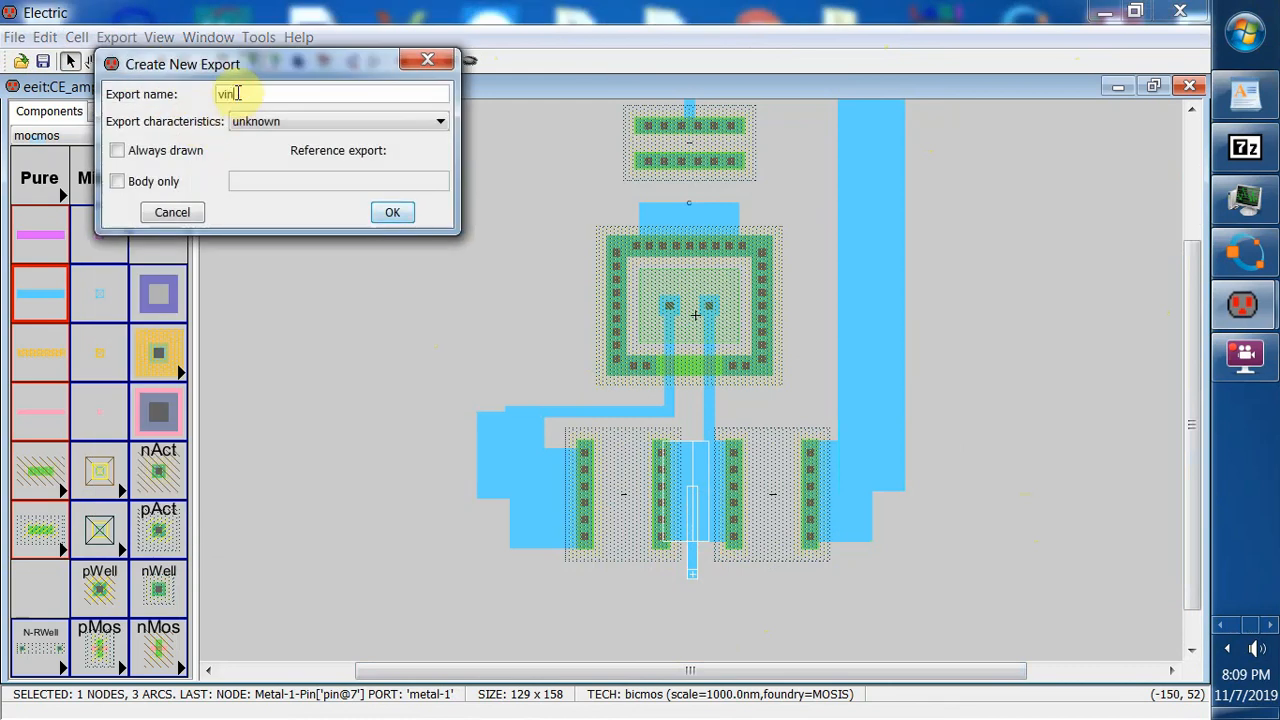
key("Tab")
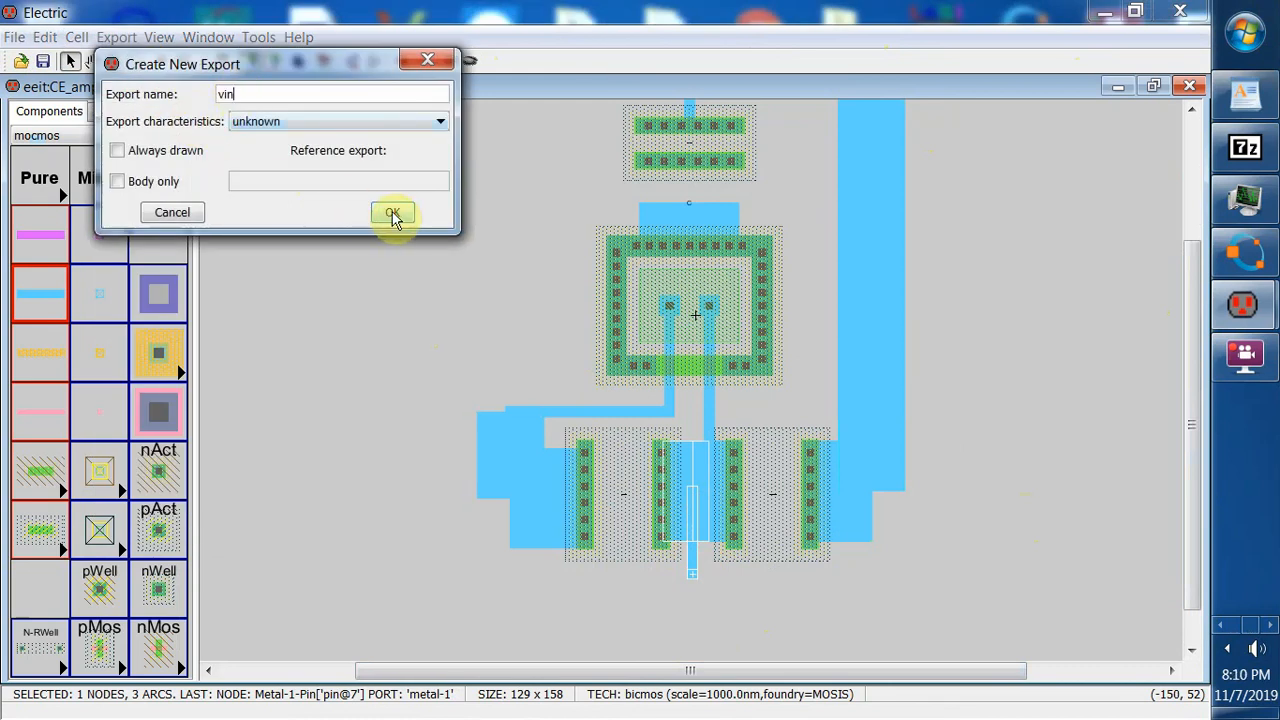
left_click(429, 55)
- Create an export named vin on the Metal-1 network joining the two lower resistors, with the stub's end pin selected
left_click(678, 609)
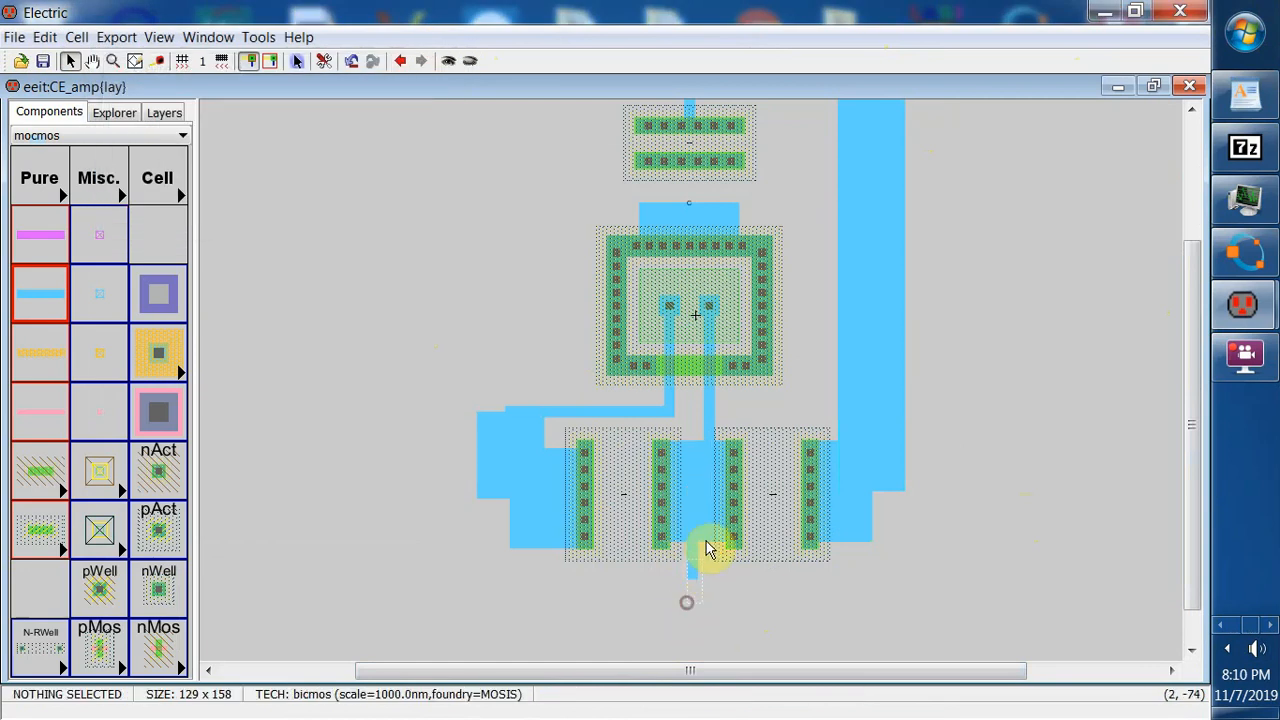
left_click(705, 484)
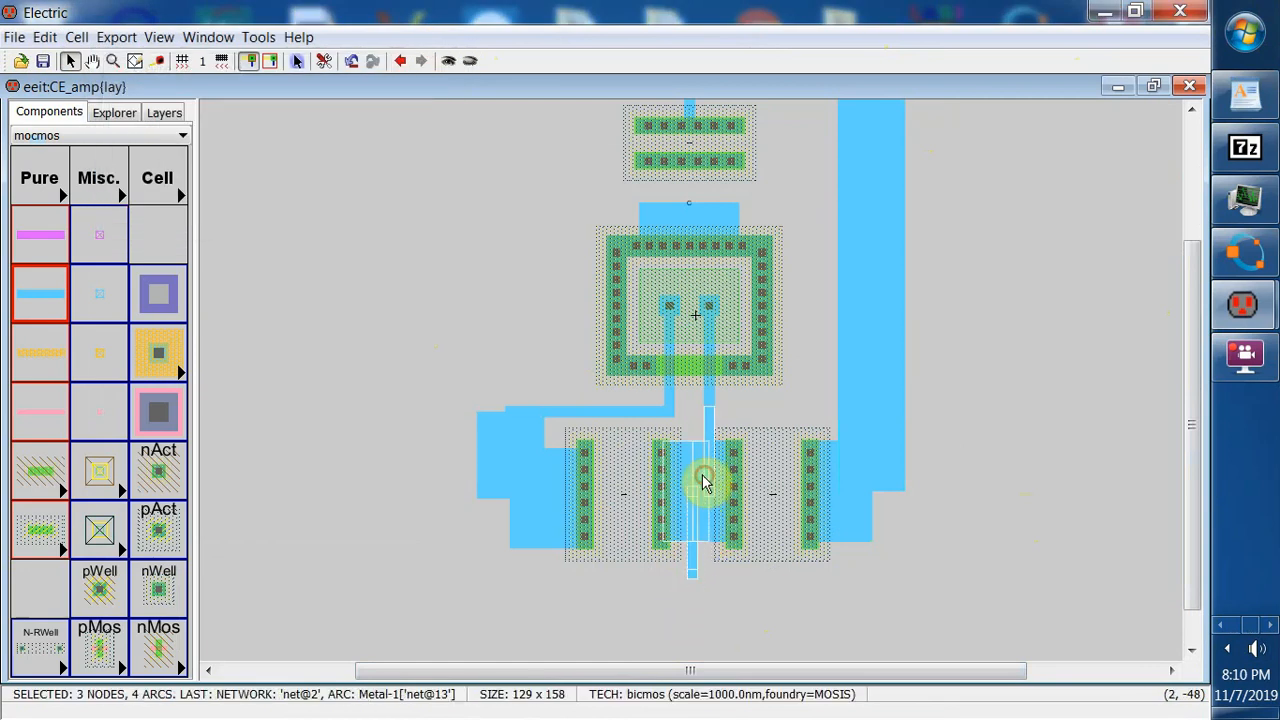
left_click(695, 570)
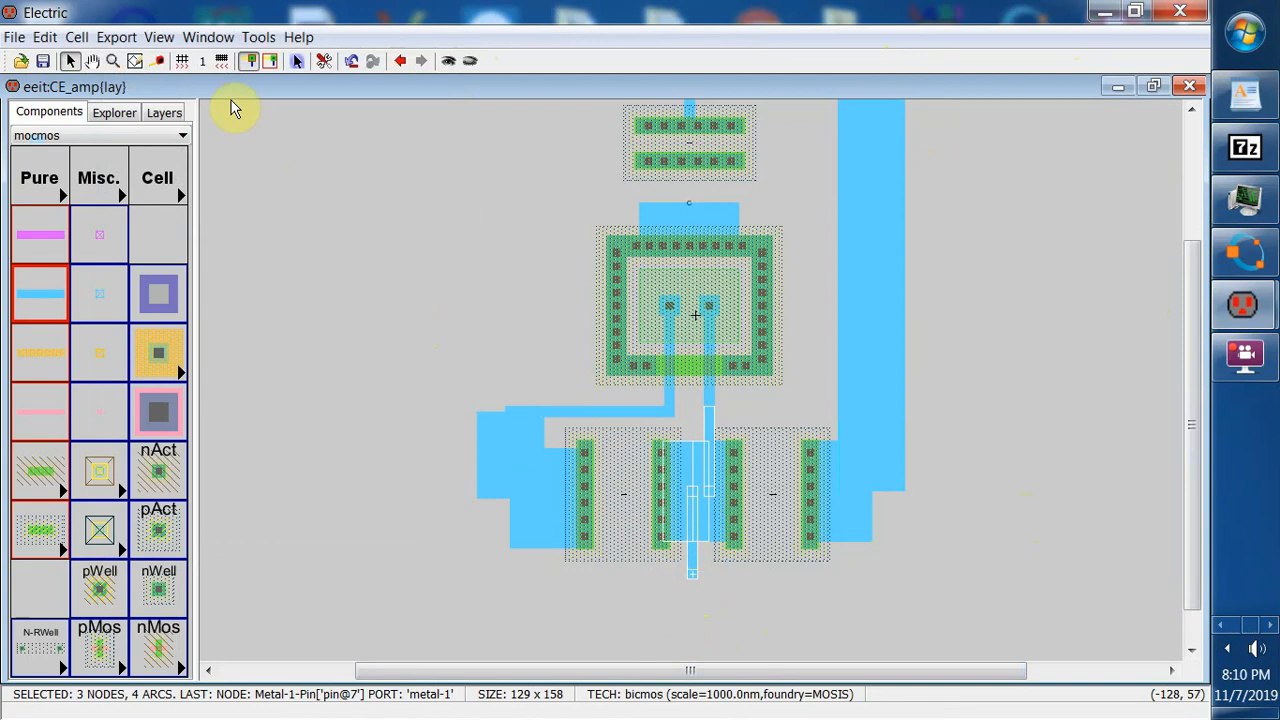
left_click(117, 38)
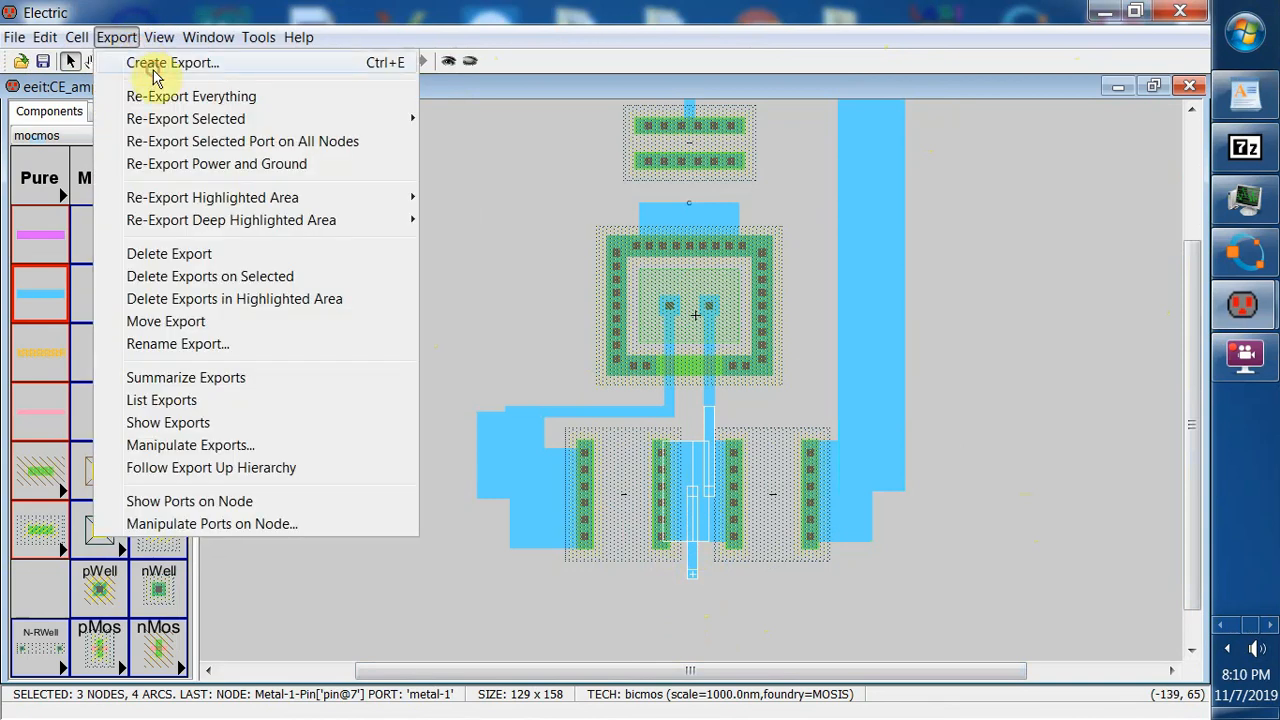
left_click(141, 64)
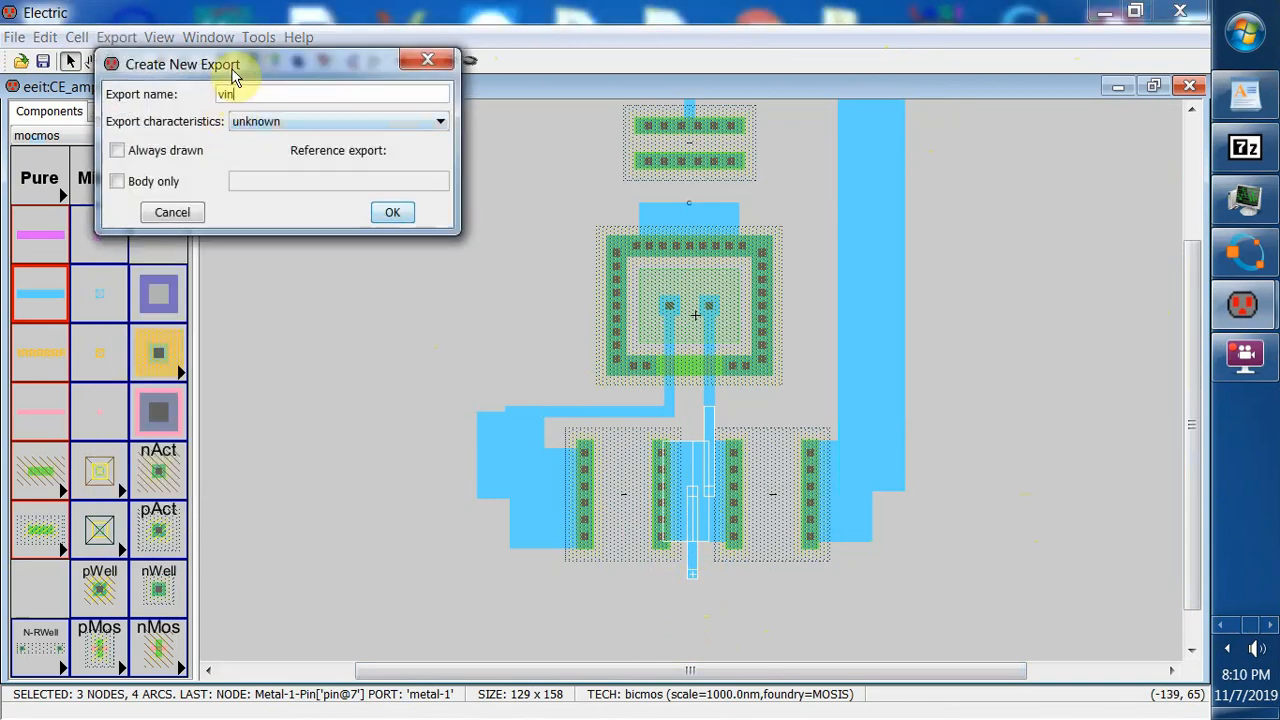
left_click(388, 213)
left_click(380, 262)
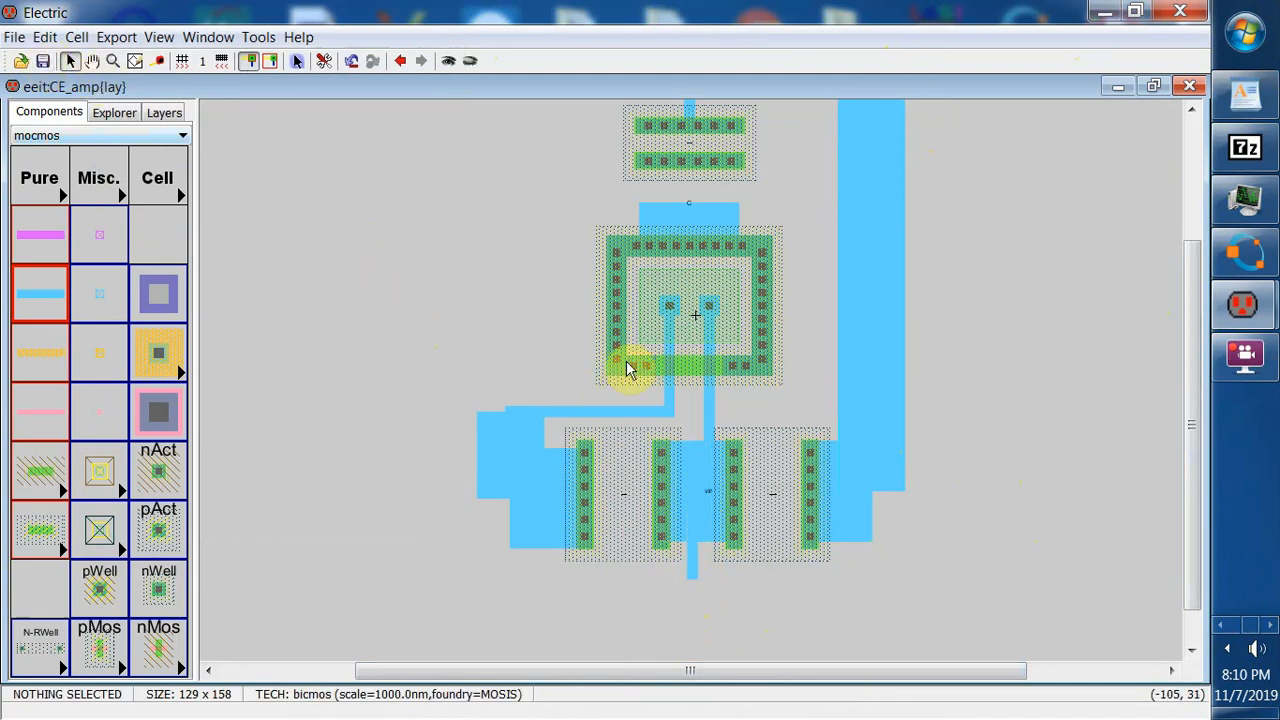
- Create an export named gnd on the Metal-1 arcs linking the emitter to the lower-left resistor, and save the library
left_click(481, 450)
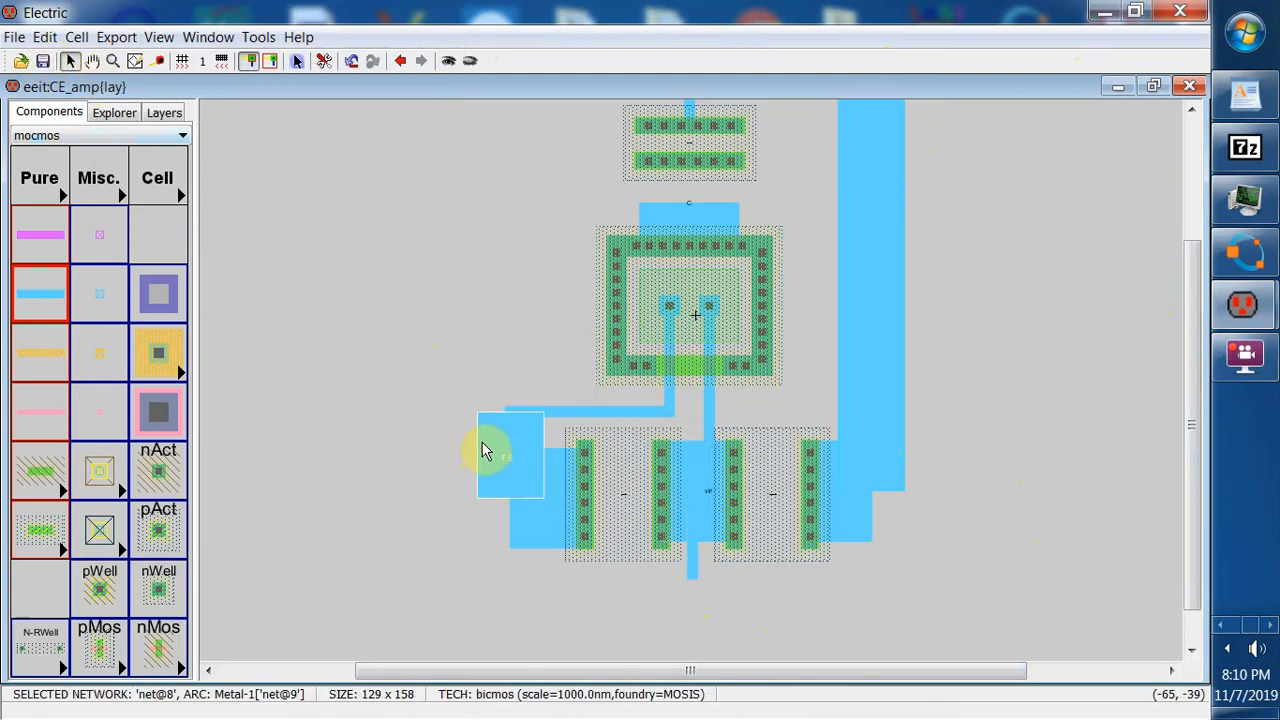
left_click_drag(458, 393, 535, 495)
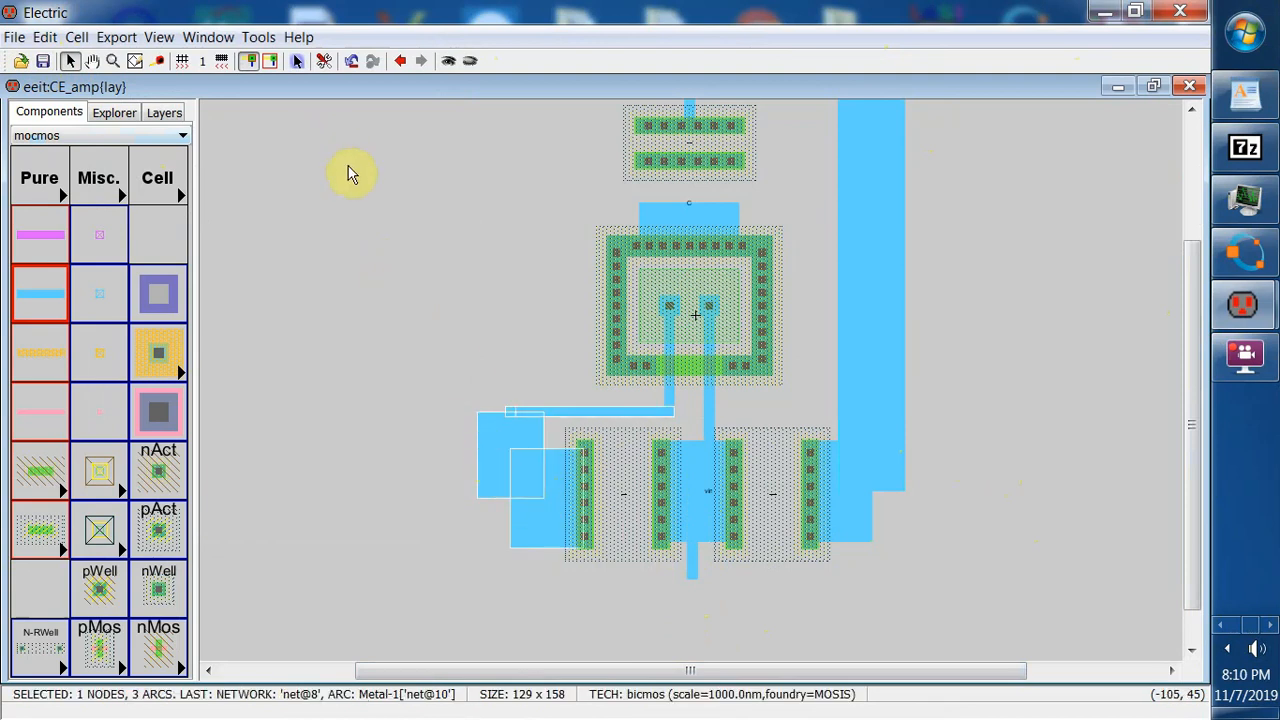
left_click(116, 37)
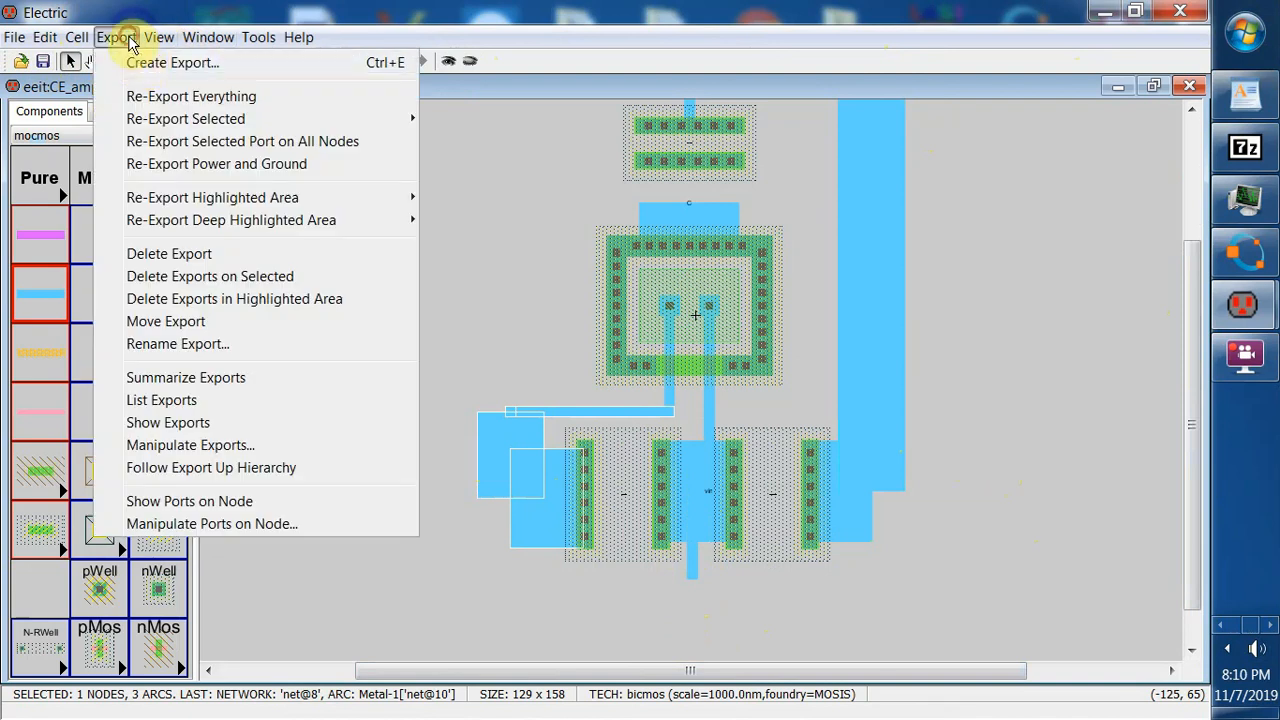
left_click(141, 65)
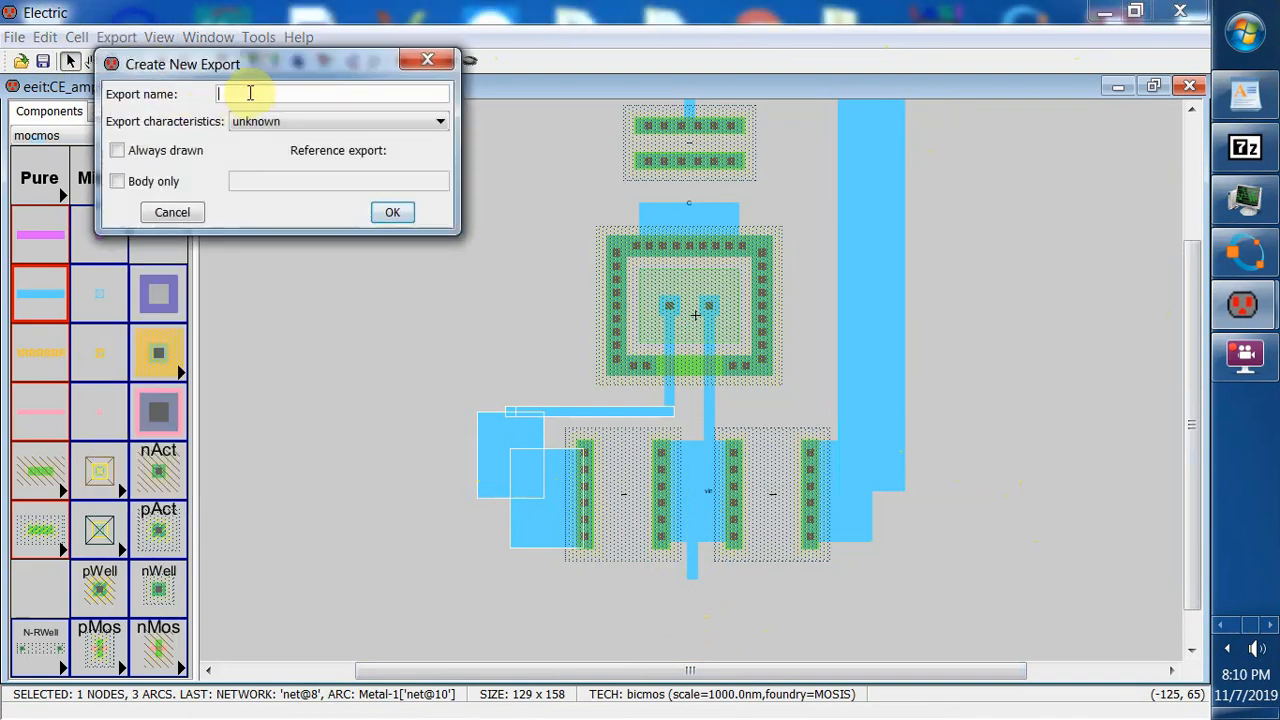
type("gnd")
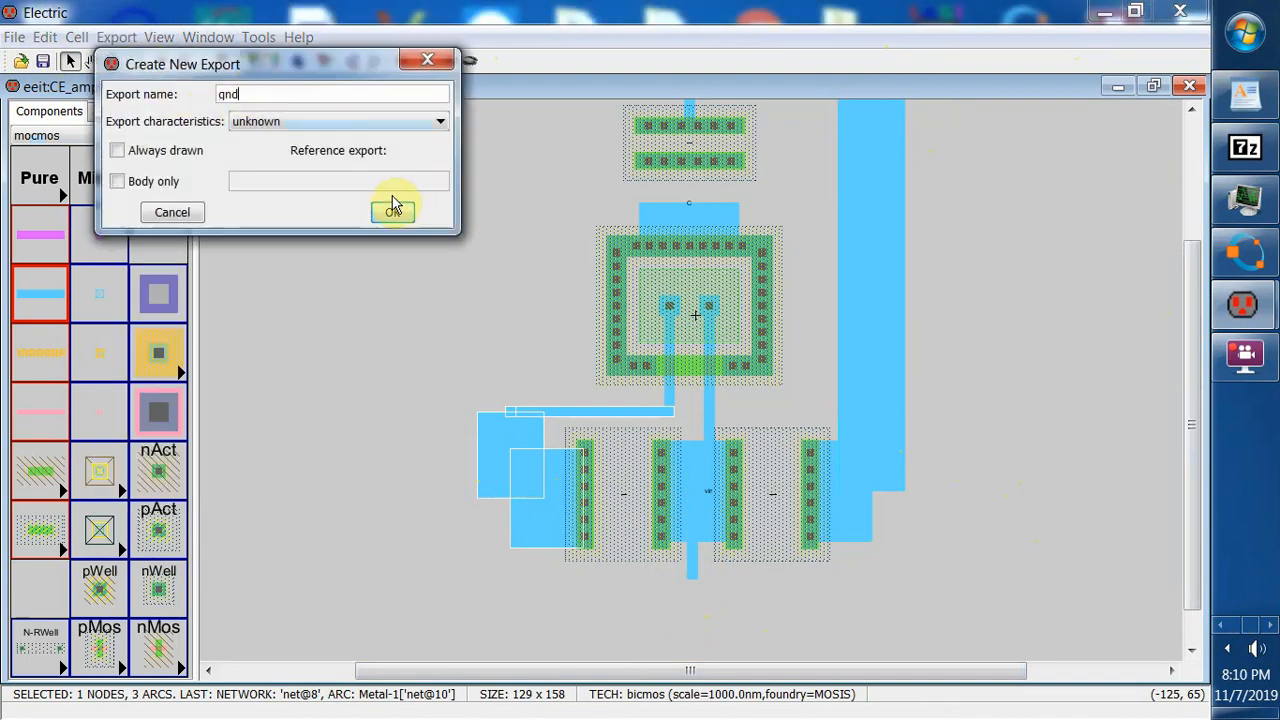
left_click(393, 212)
left_click(375, 279)
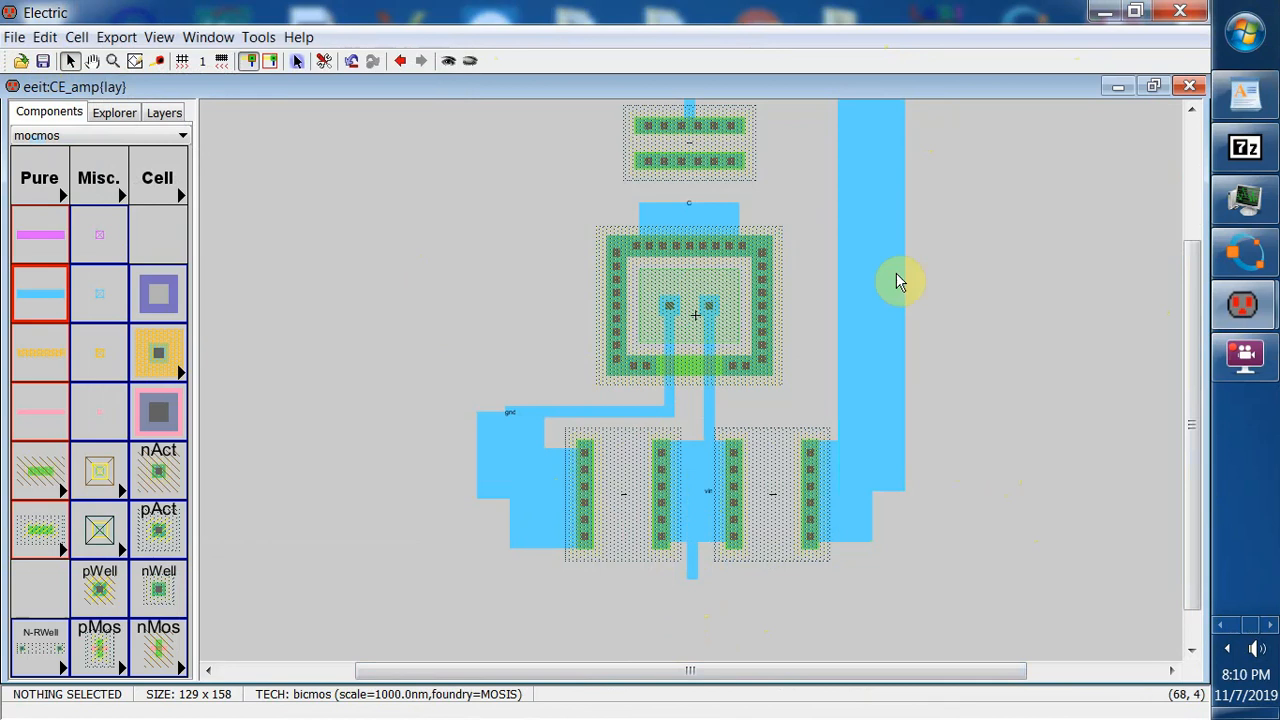
left_click(43, 62)
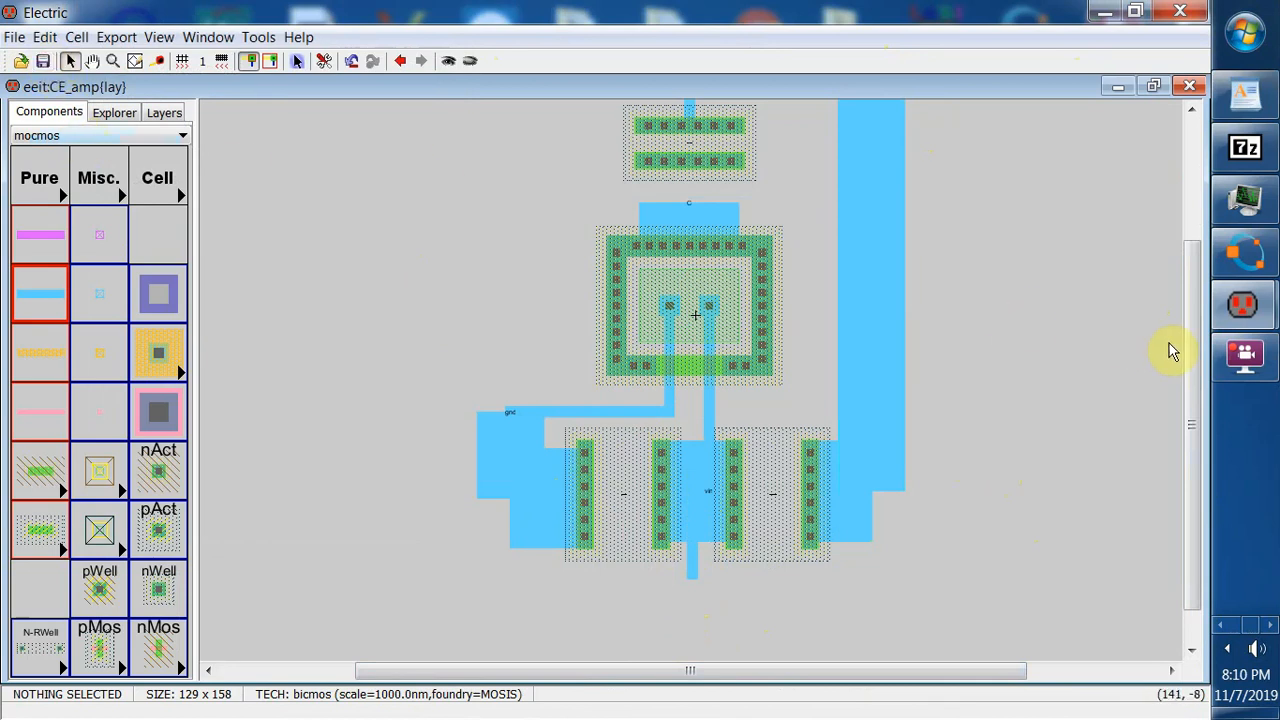
- Draw a horizontal Metal-1 stub about 18 long extending rightward from the middle of the wide vertical supply arc
left_click_drag(1191, 349, 1203, 285)
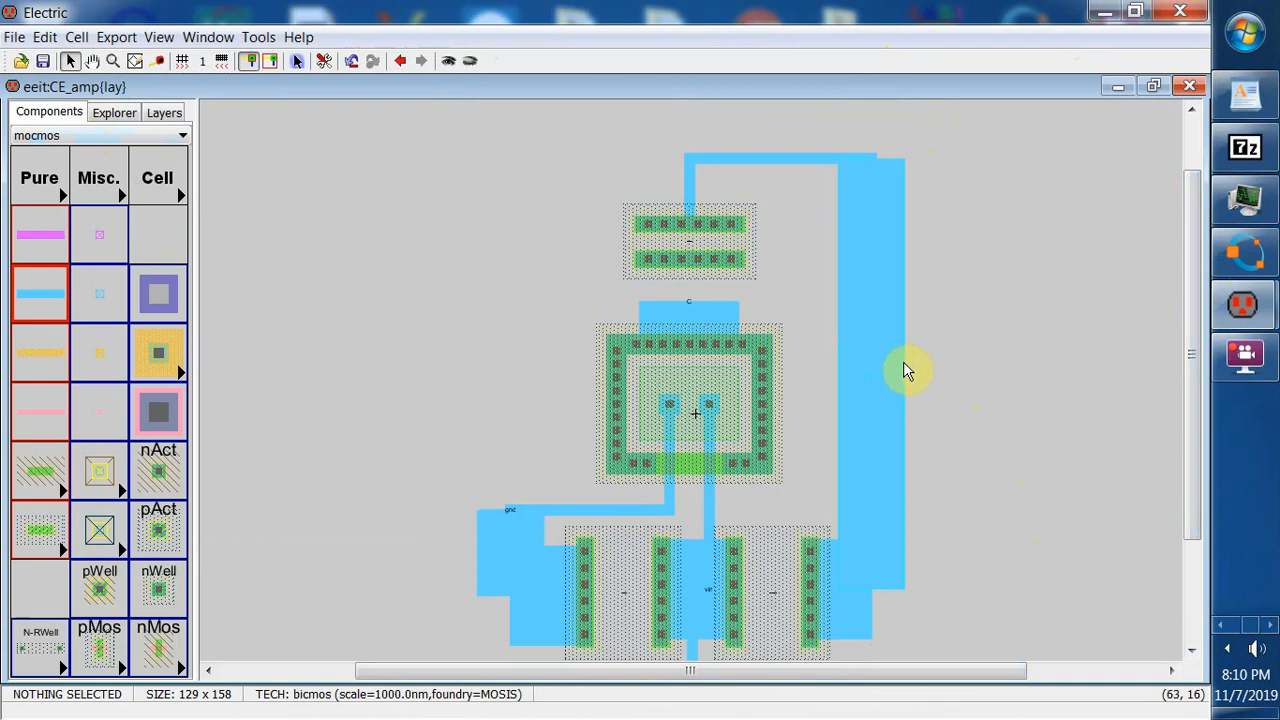
left_click(33, 293)
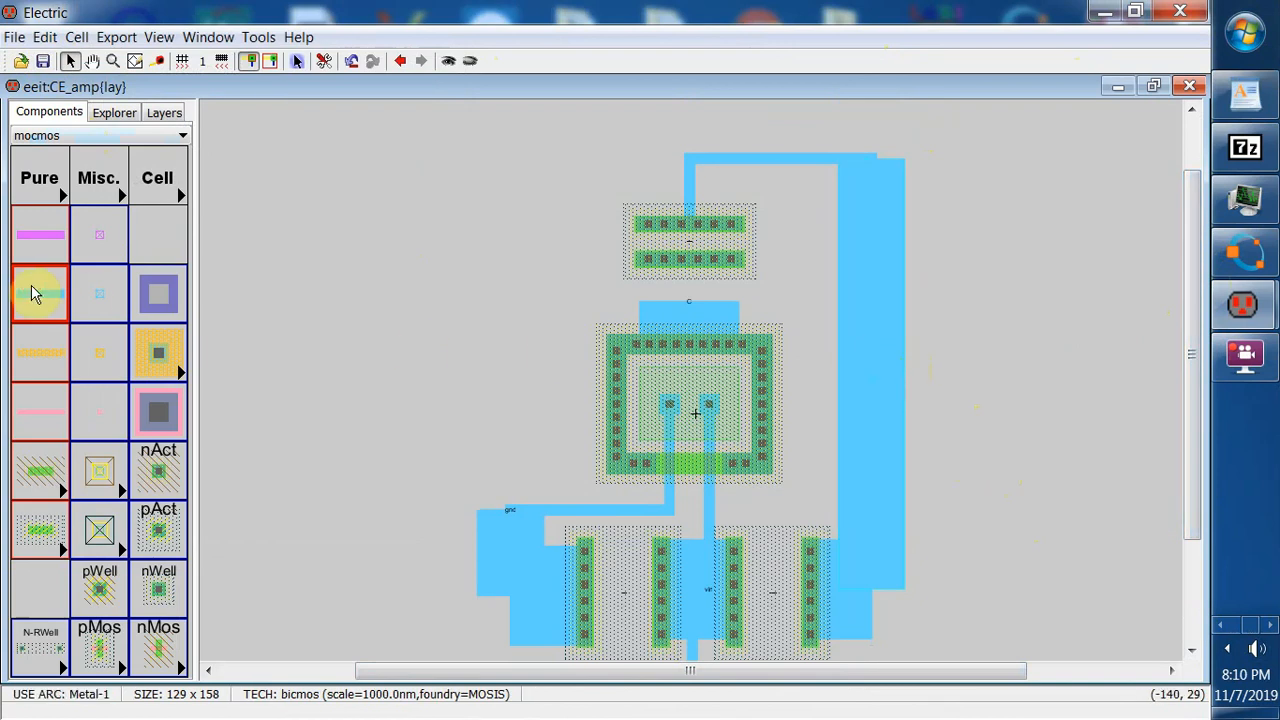
left_click(876, 371)
right_click_drag(876, 371, 931, 371)
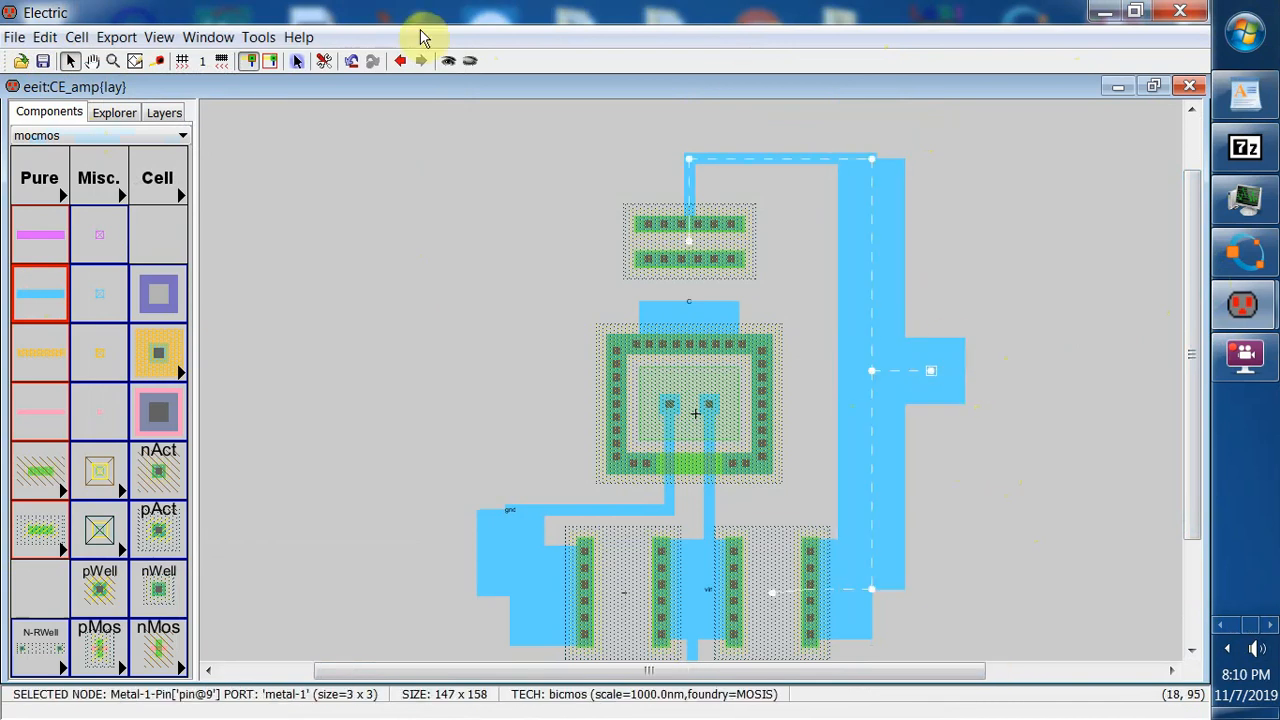
- Create an export named vcc on the end pin of the supply arc's stub
left_click(116, 37)
left_click(143, 62)
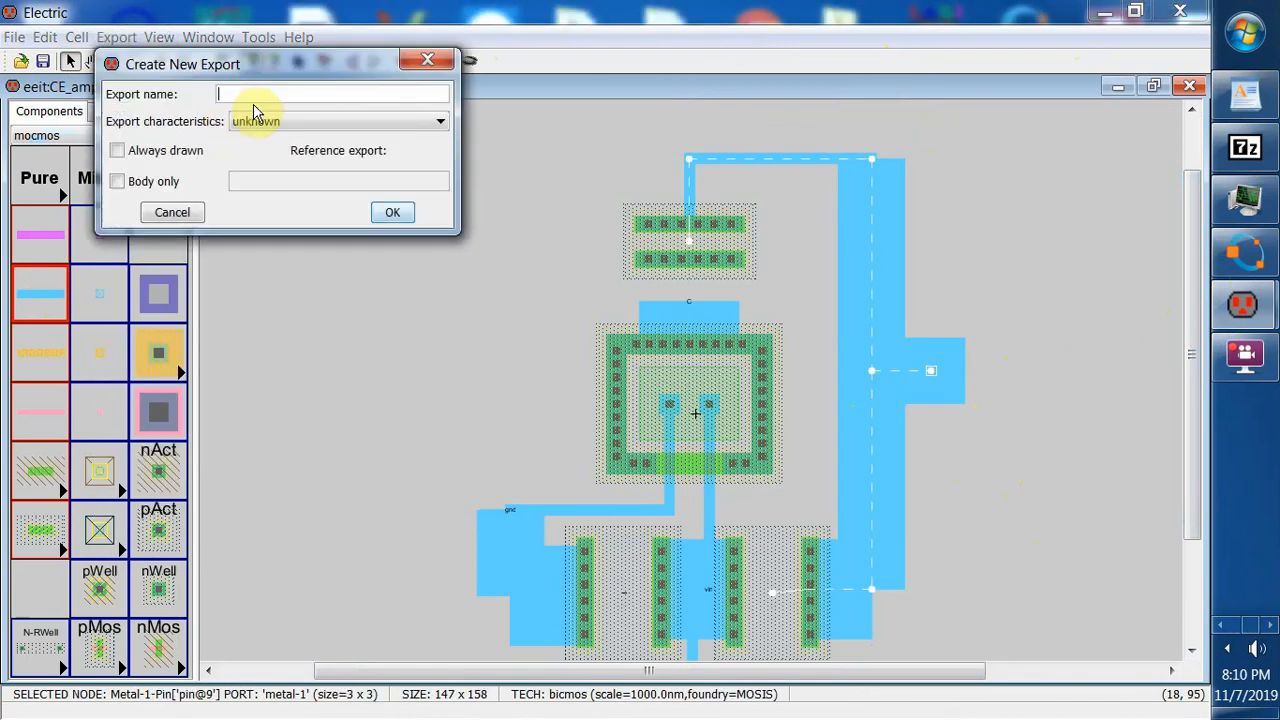
type("vcc")
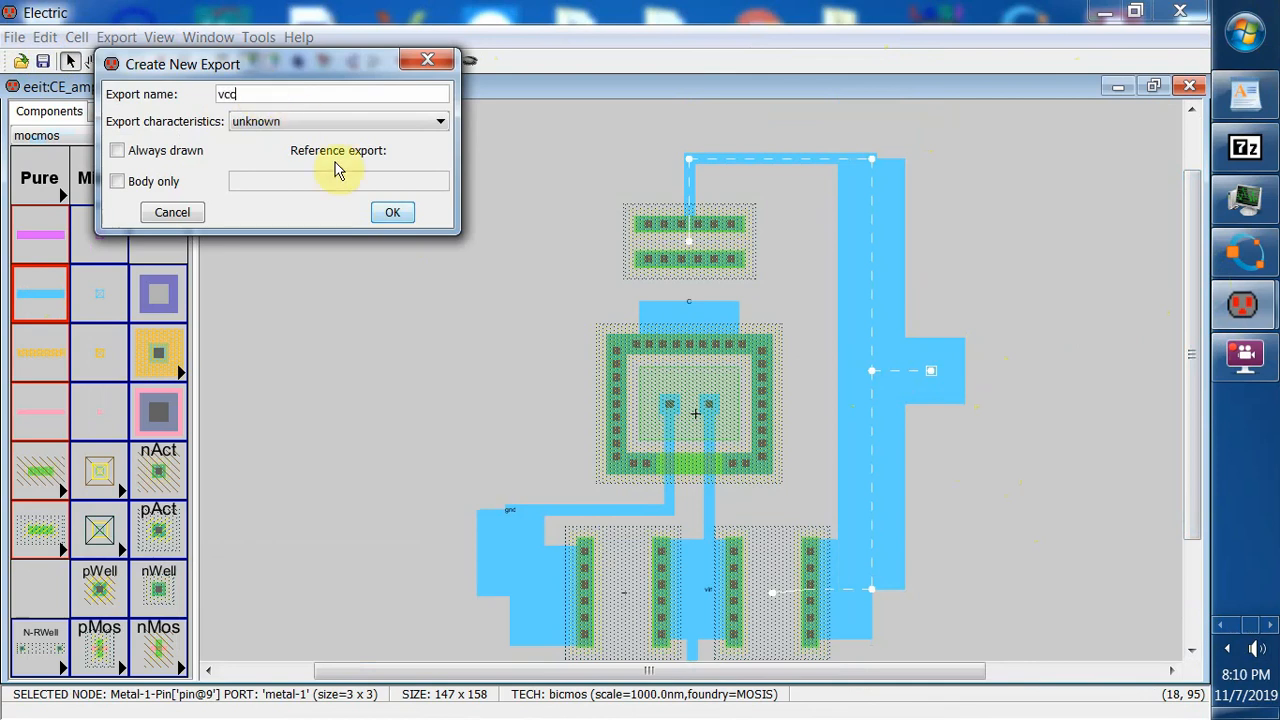
left_click(390, 211)
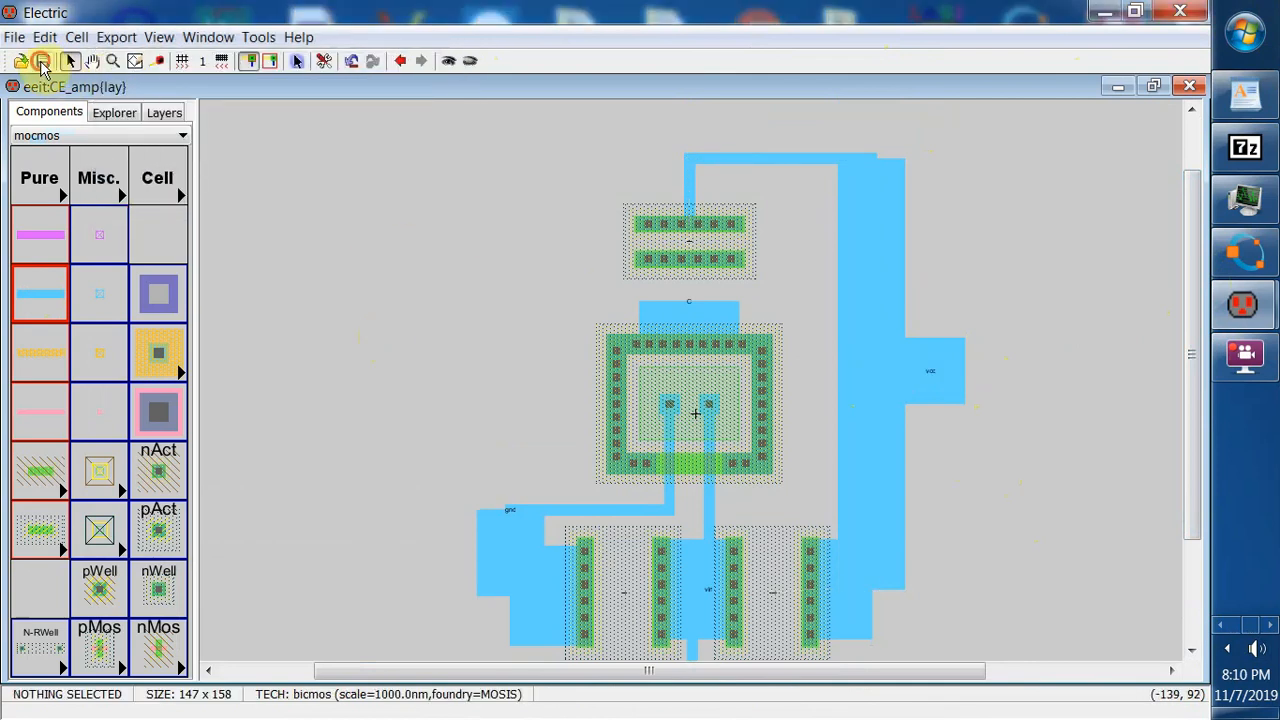
- Try to draw a horizontal Metal-1 arc about 57 long leftward from the npn transistor's collector port
left_click(680, 316)
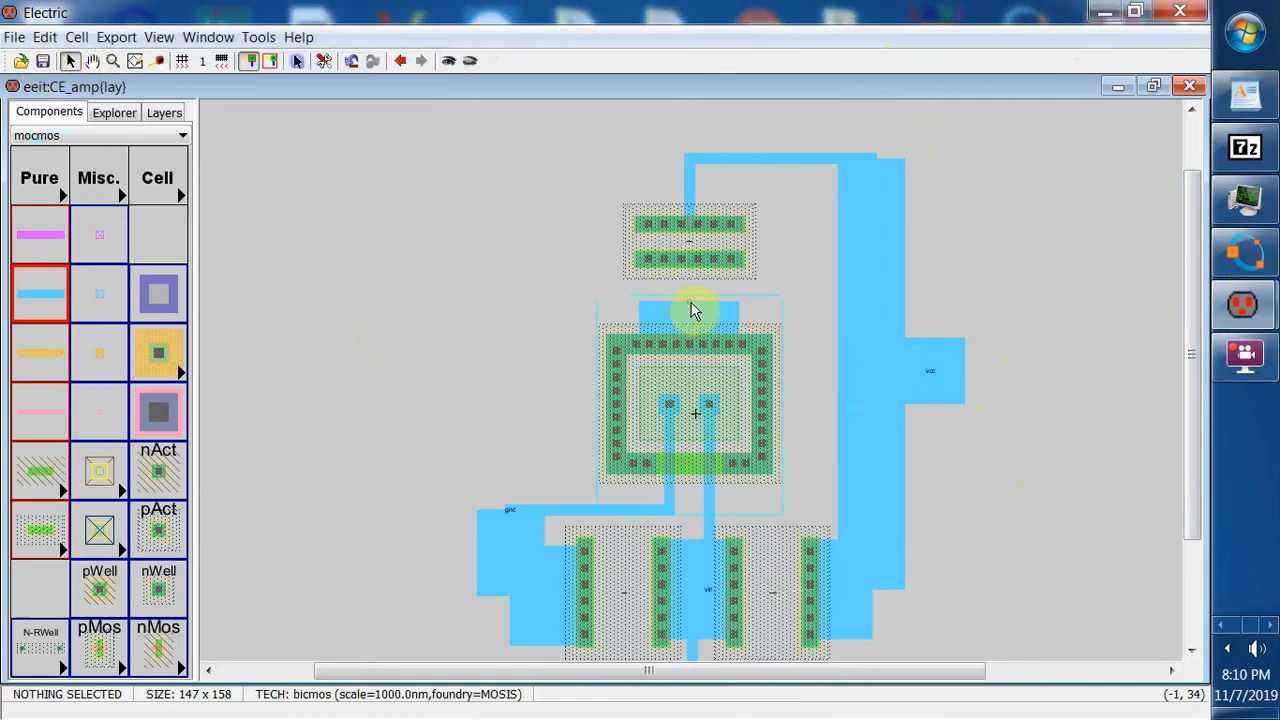
left_click(690, 305)
left_click_drag(688, 316, 502, 322)
right_click_drag(502, 322, 500, 302)
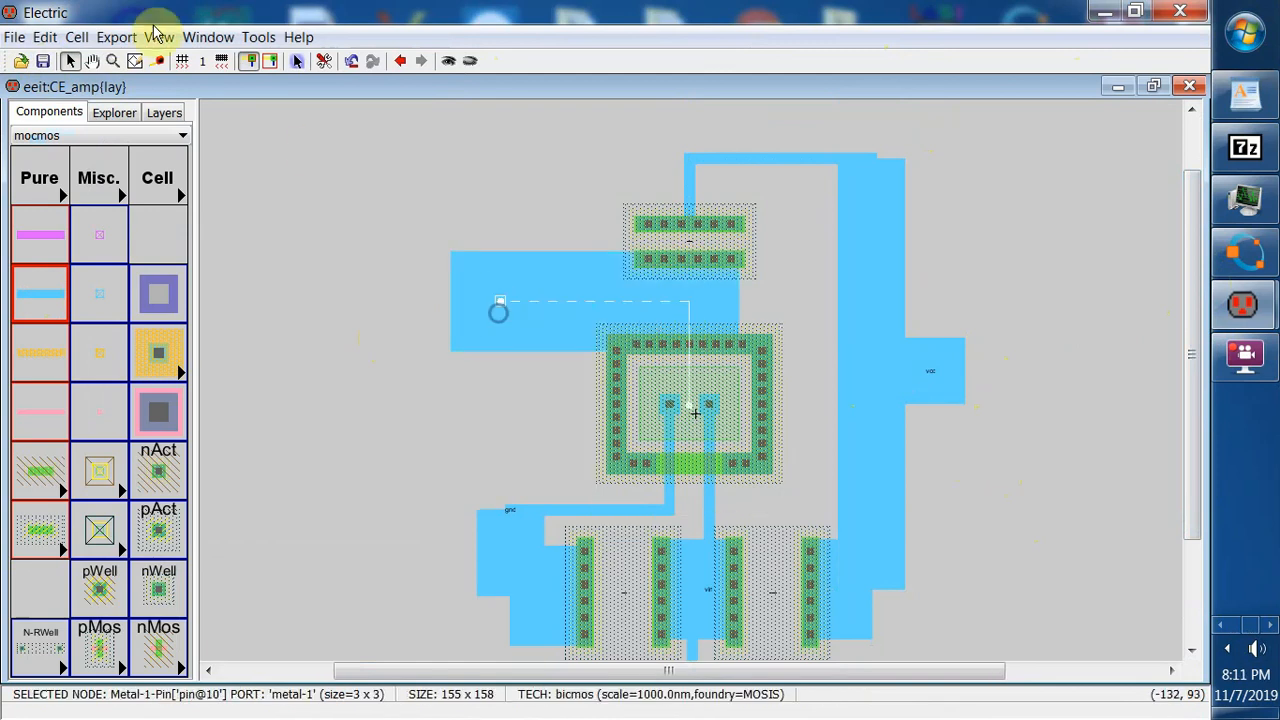
- Open the properties of the collector arc's end pin, dismiss them, and undo the arc
left_click(45, 37)
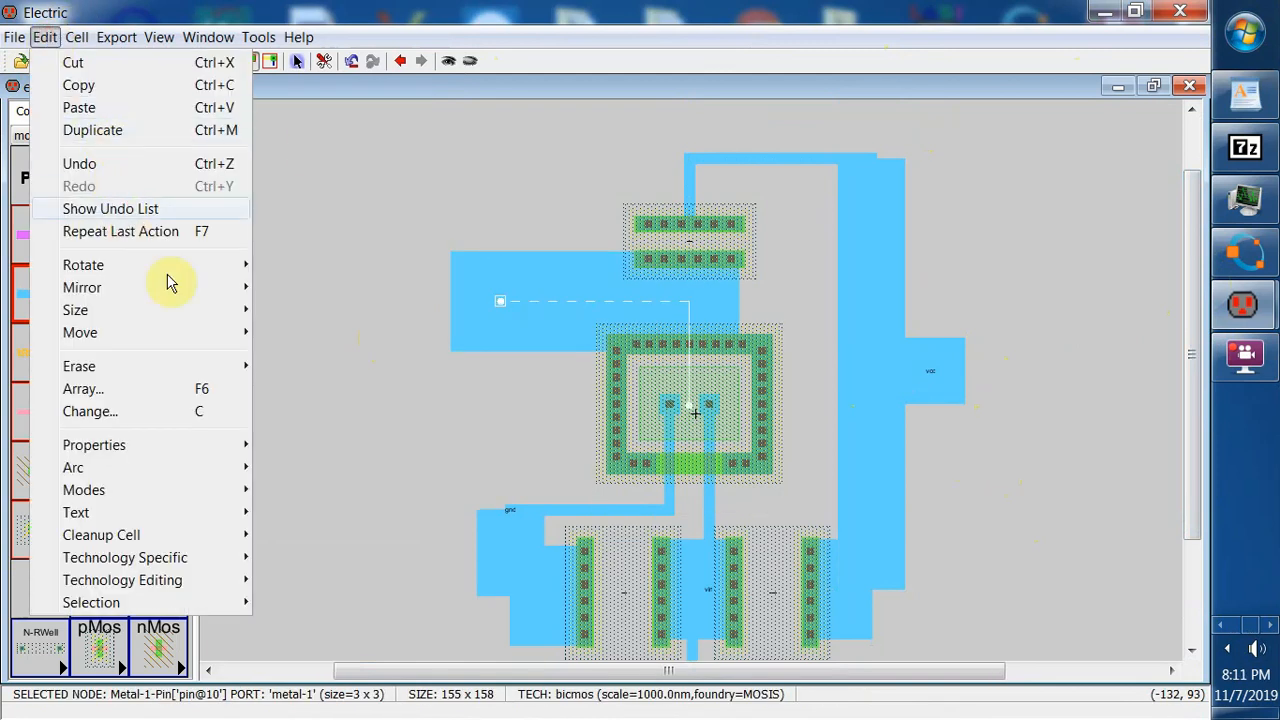
mouse_move(130, 445)
left_click(318, 450)
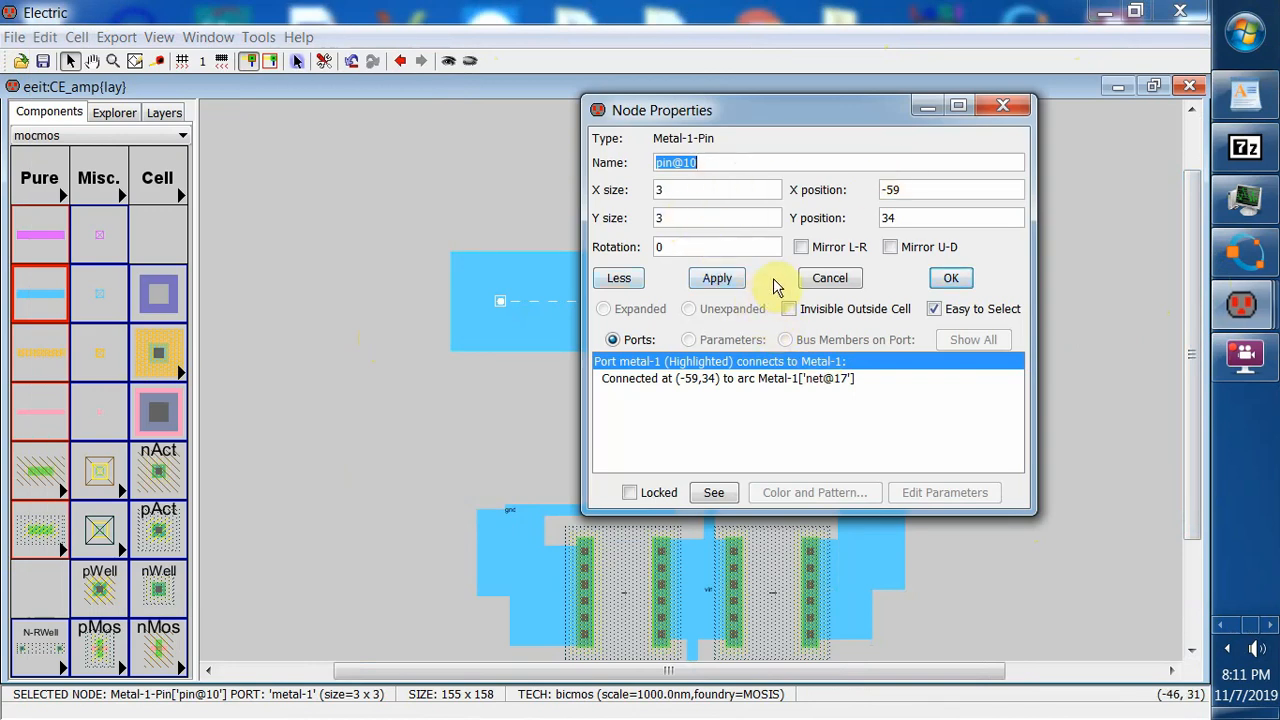
left_click(1003, 106)
left_click(47, 38)
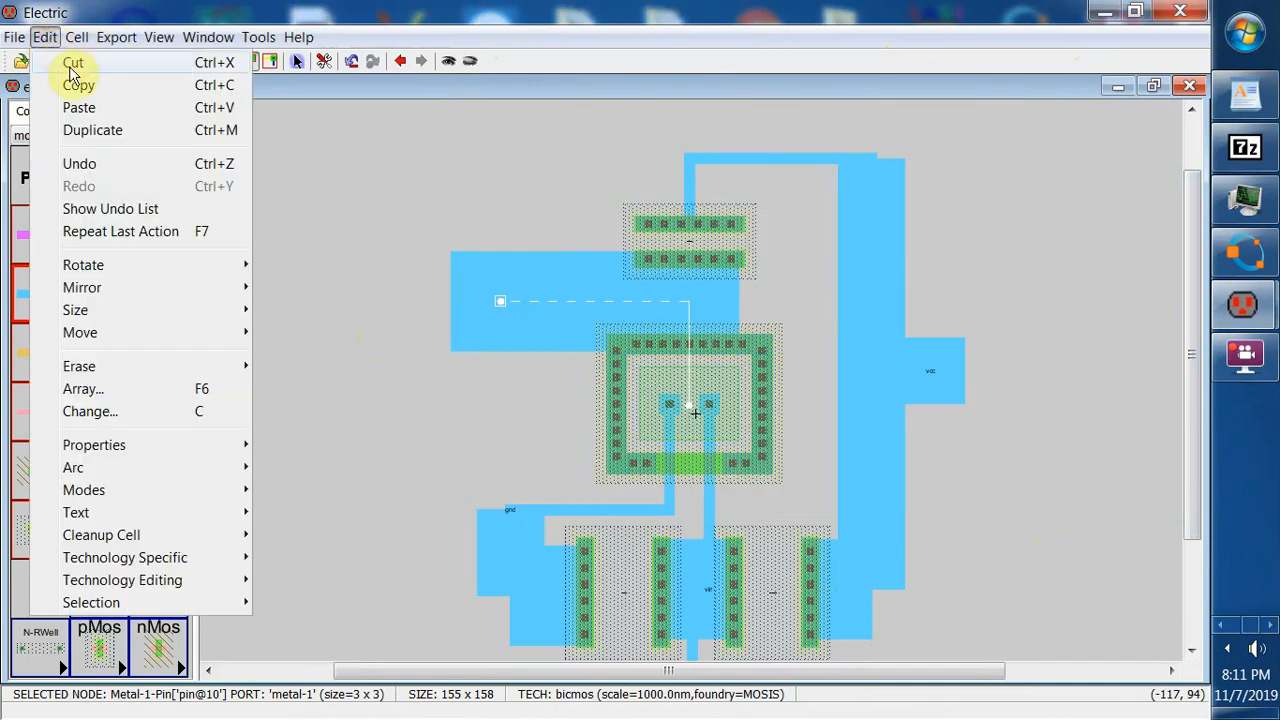
left_click(78, 166)
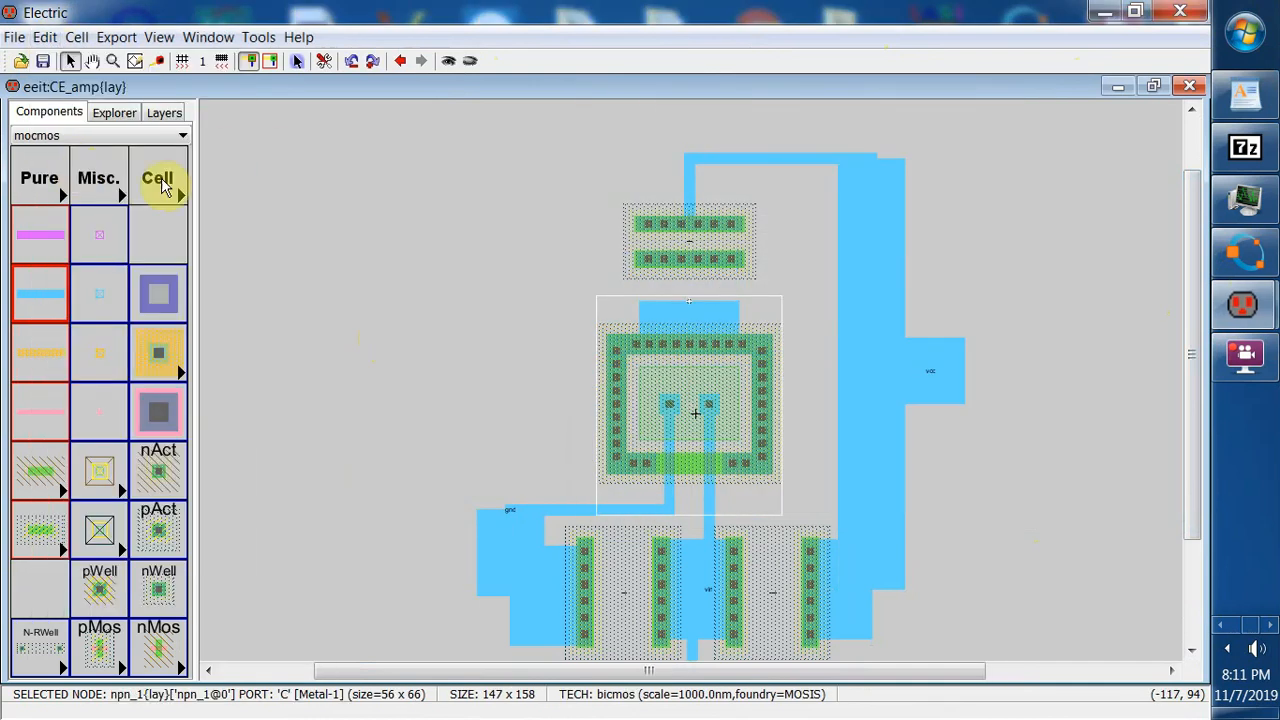
- Connect the npn transistor's collector port to the lower terminal of the top resistor with a Metal-1 arc
left_click(688, 309)
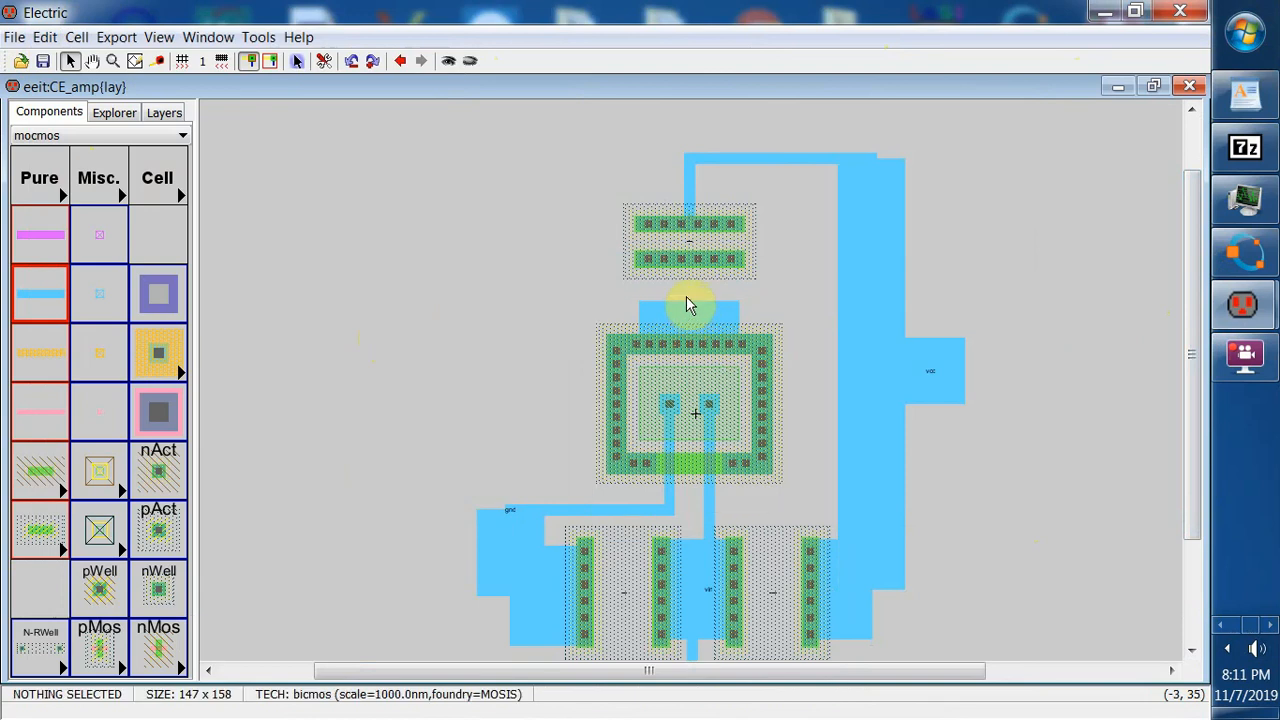
left_click(688, 285)
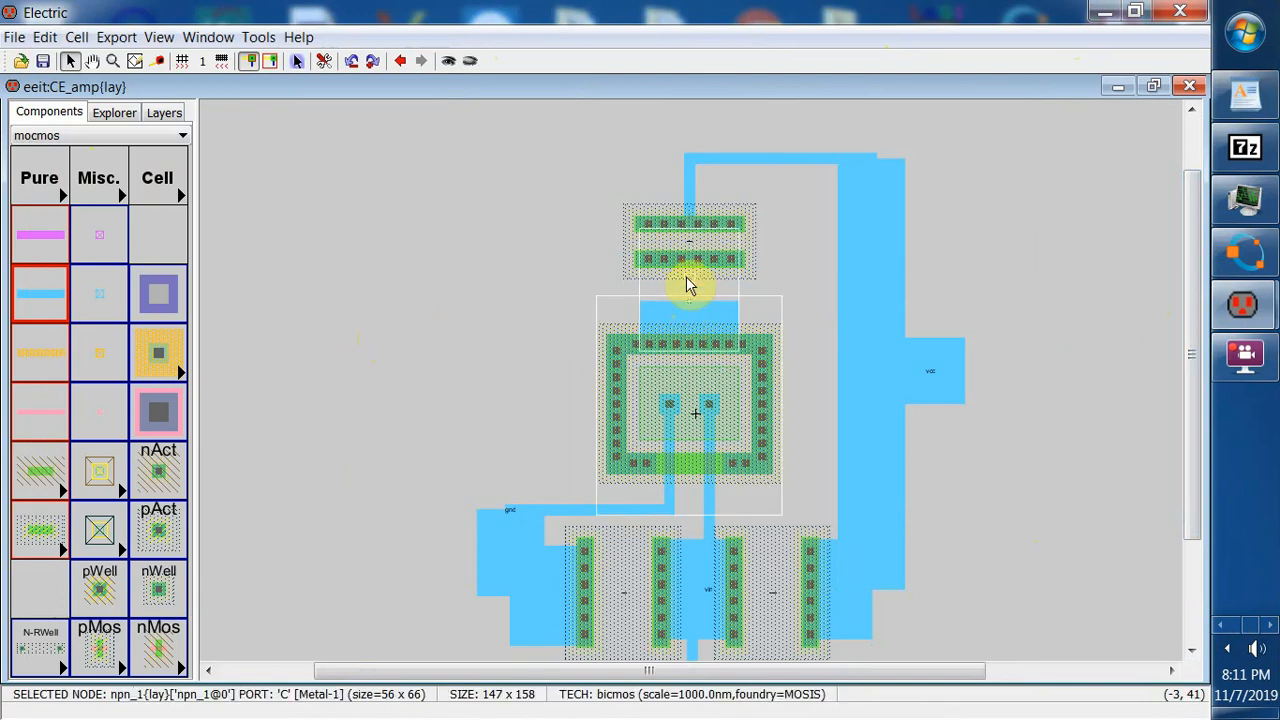
left_click(688, 267, "shift")
left_click(688, 267)
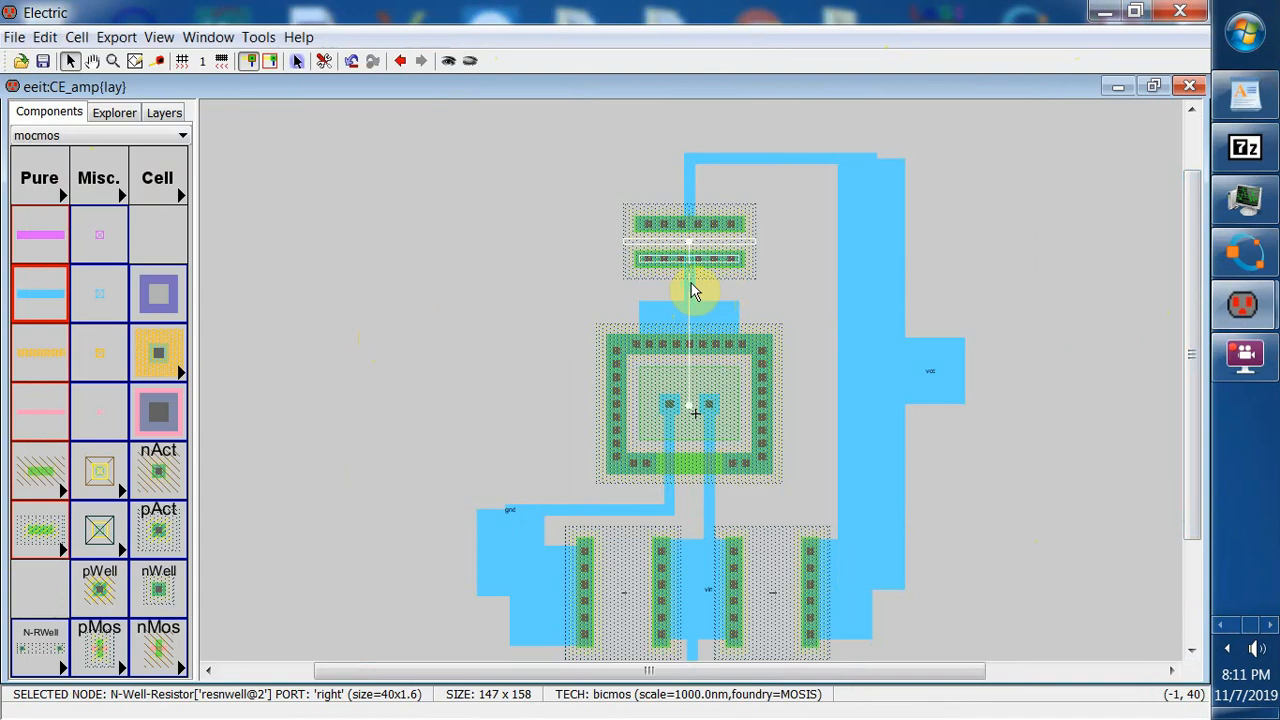
- Set the width of the Metal-1 arc between the collector and the top resistor to 30, with end extension Neither end
left_click(690, 286)
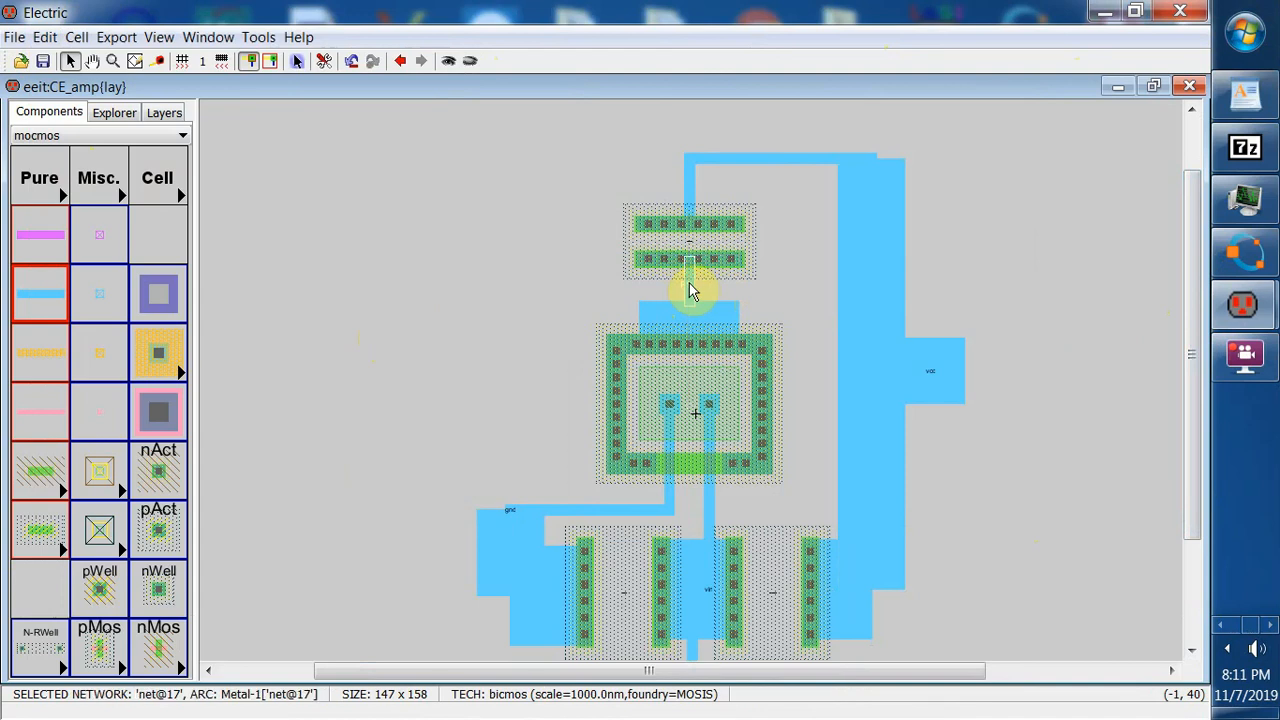
left_click(44, 37)
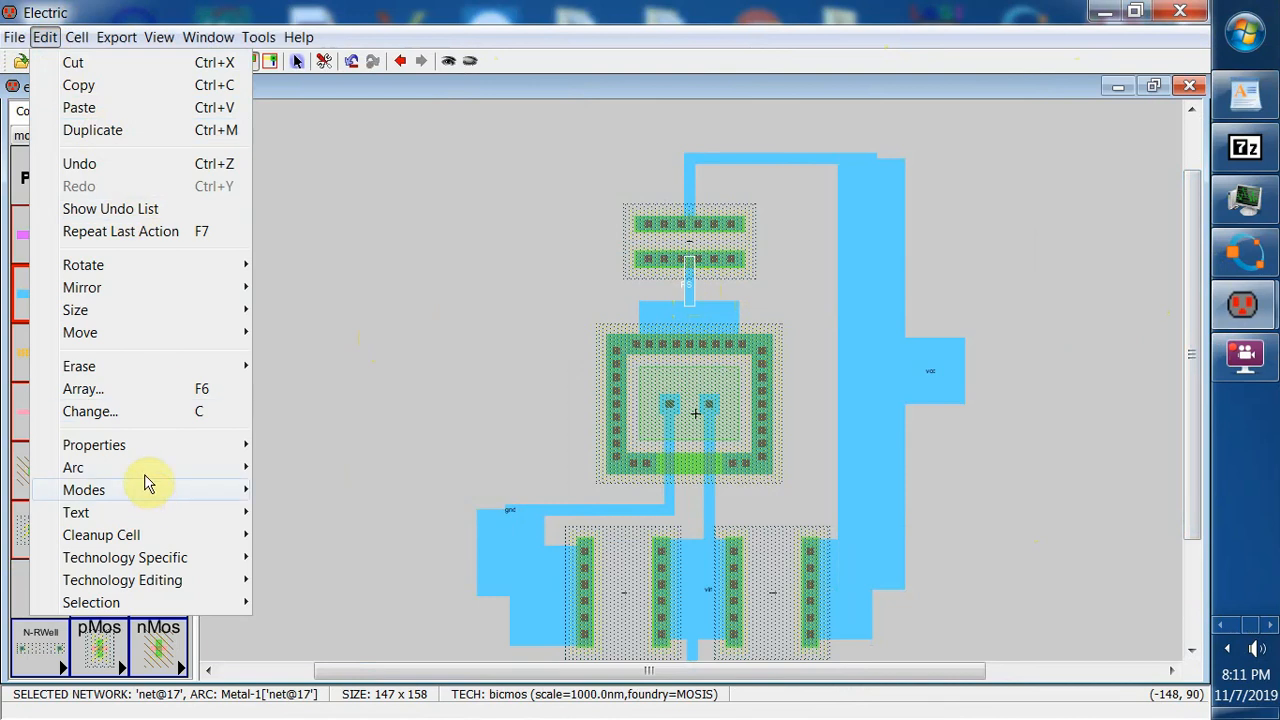
mouse_move(160, 446)
left_click(337, 446)
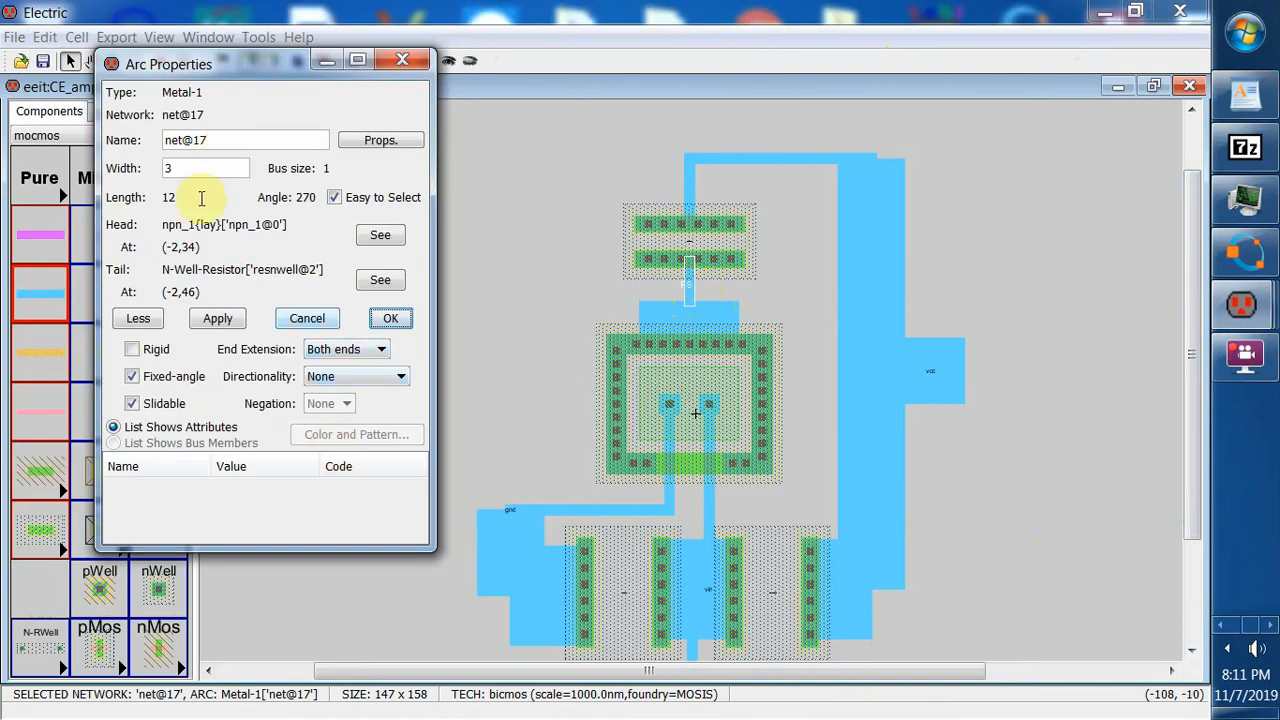
type("0")
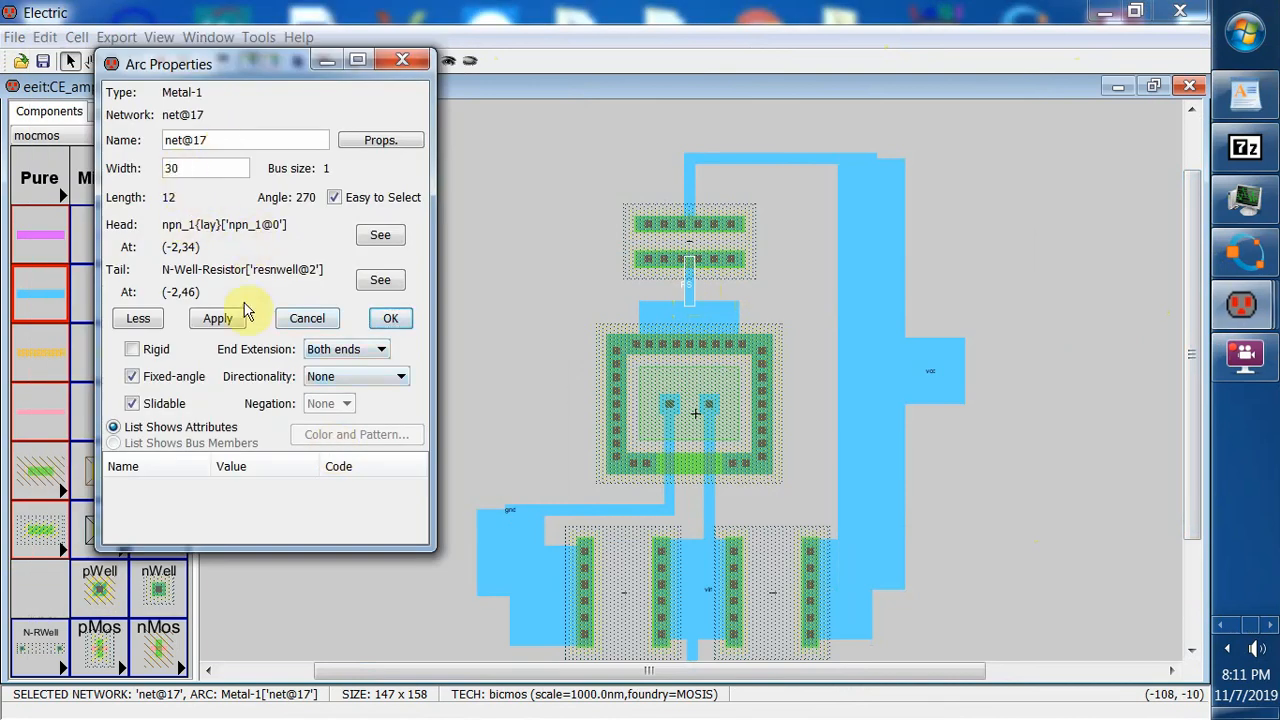
left_click(217, 320)
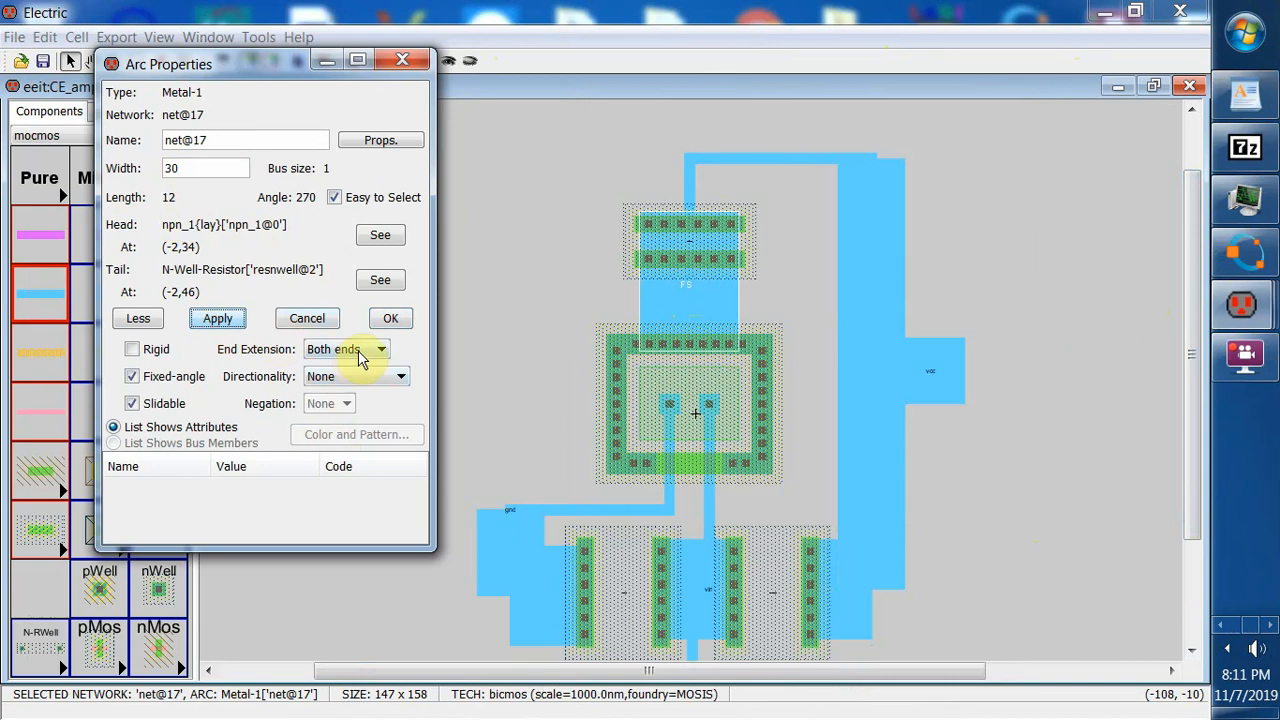
left_click(390, 349)
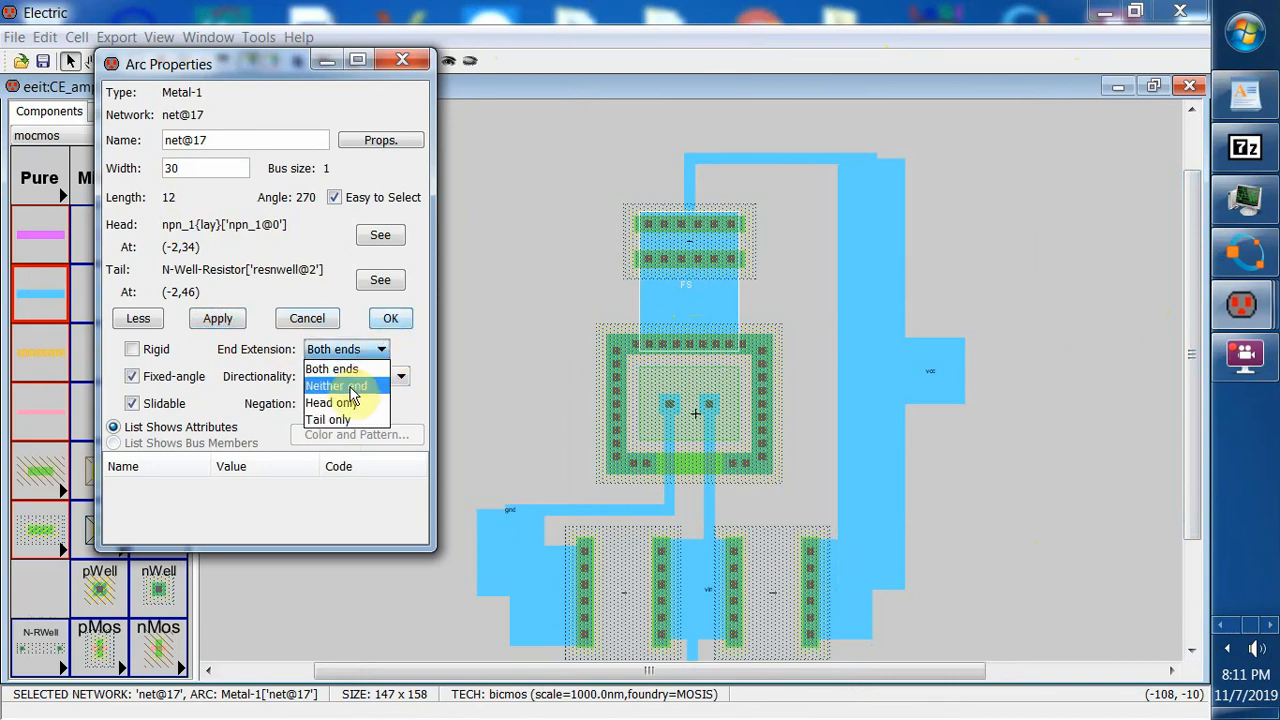
left_click(335, 378)
left_click(217, 318)
left_click(390, 318)
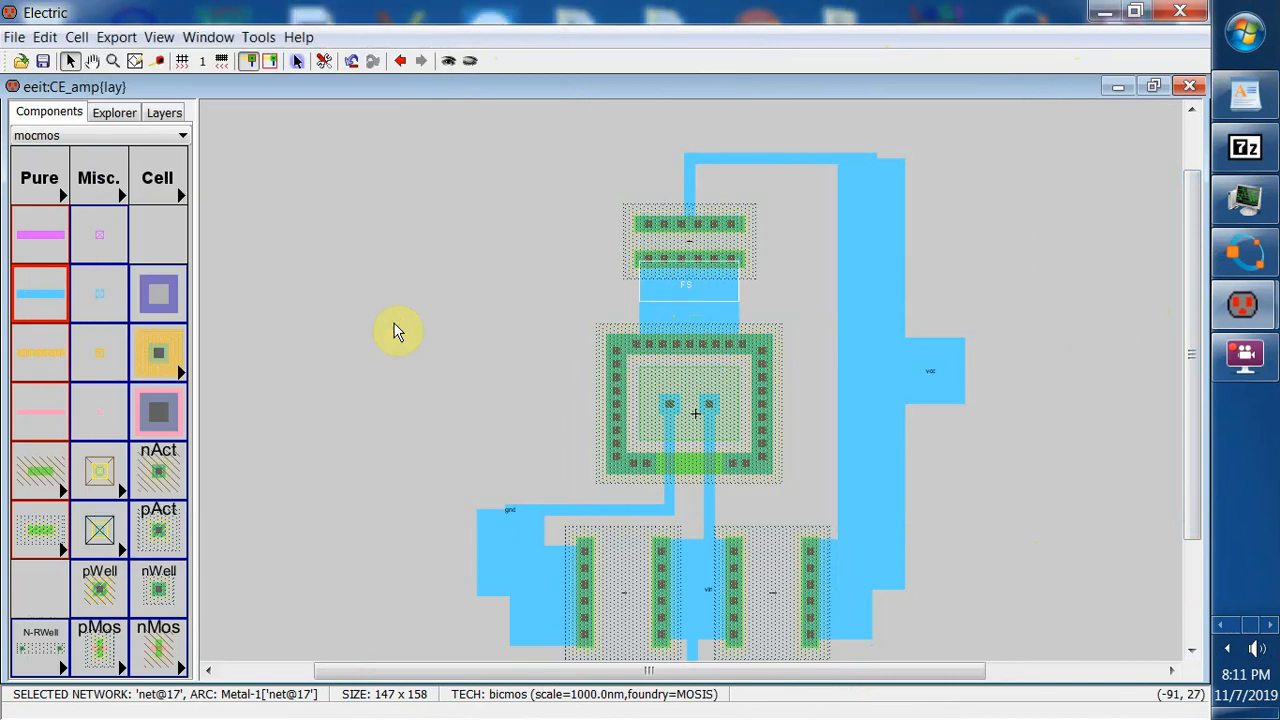
- Draw a horizontal Metal-1 arc about 41 long leftward from the collector arc and export its end pin as vout
left_click(491, 266)
left_click(692, 294)
right_click_drag(689, 296, 556, 304)
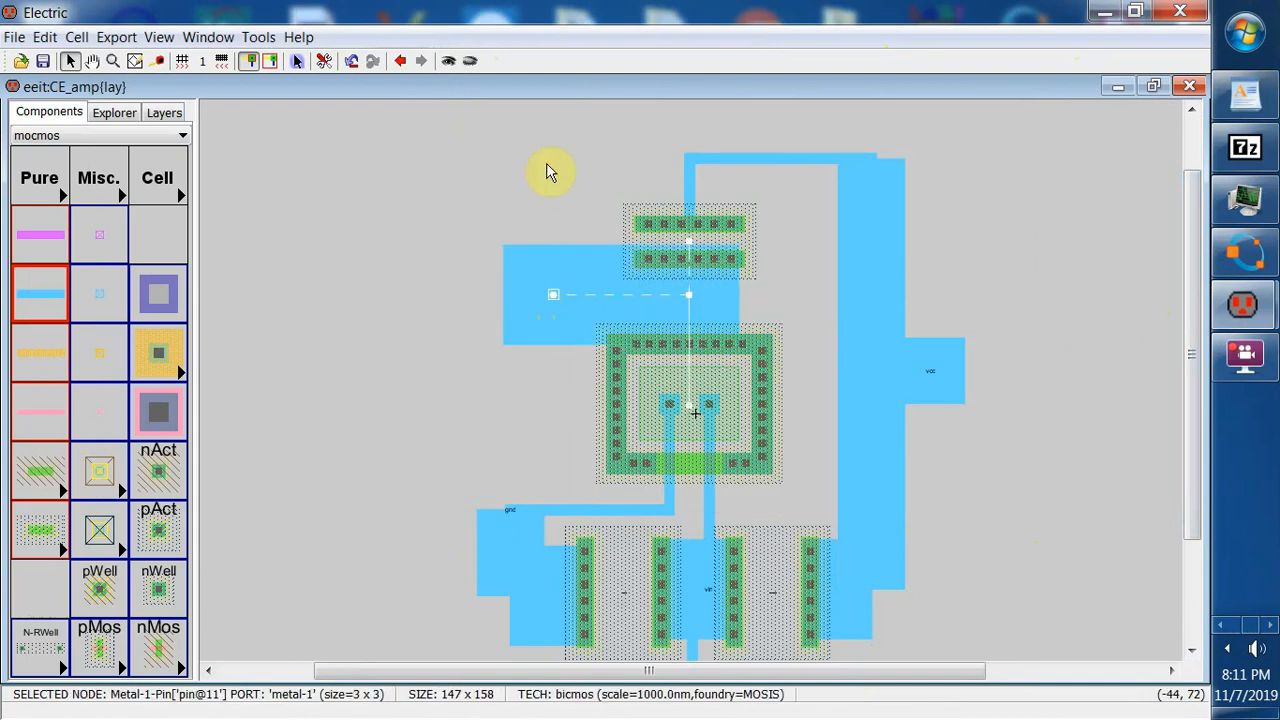
left_click(126, 37)
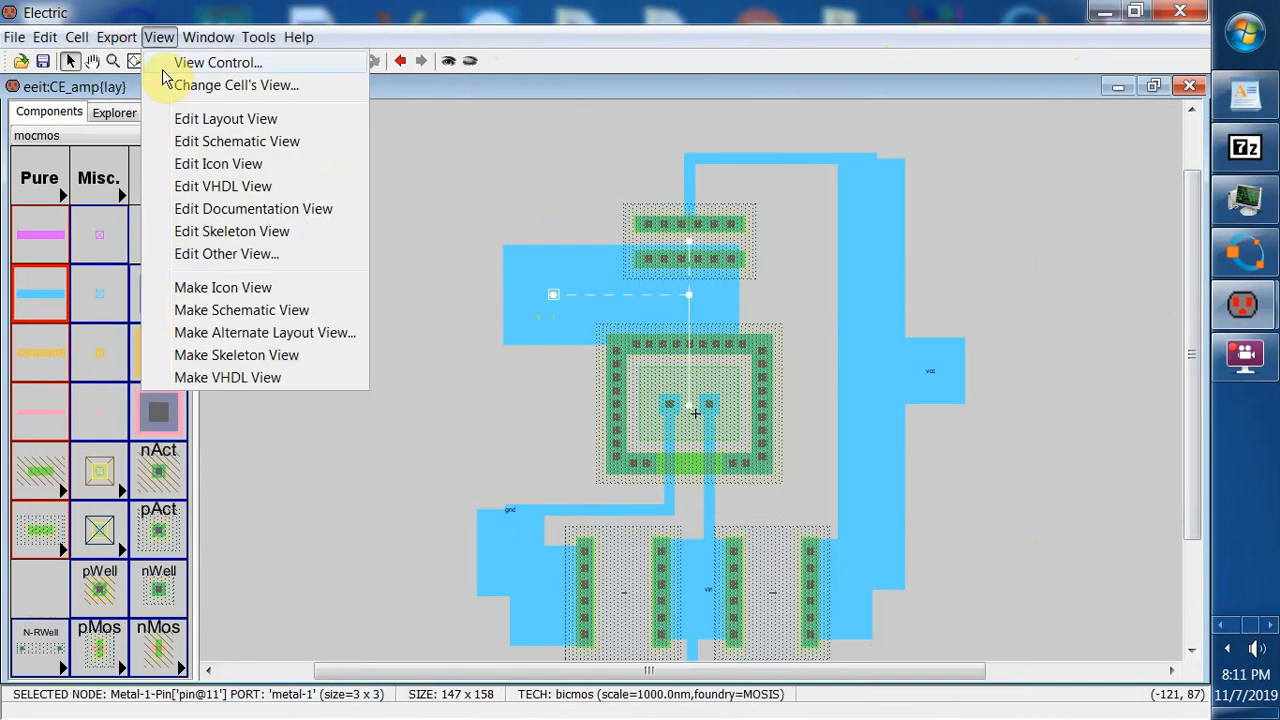
left_click(137, 61)
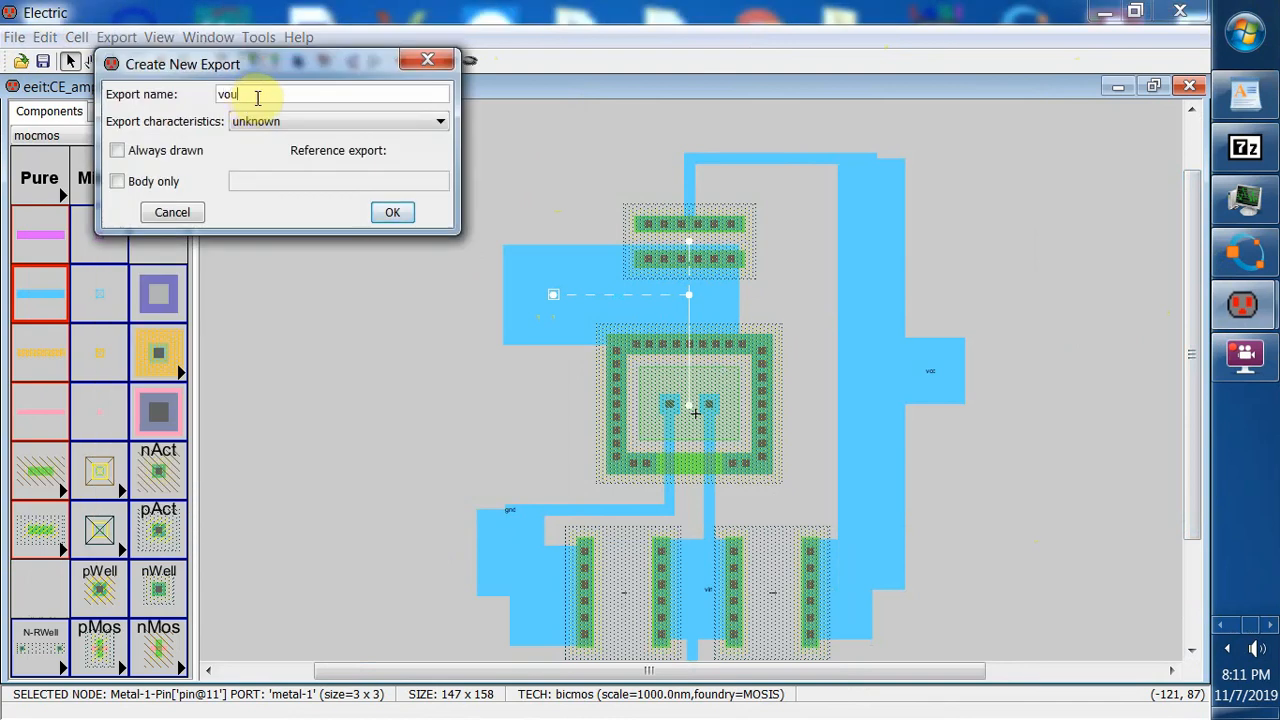
left_click(393, 212)
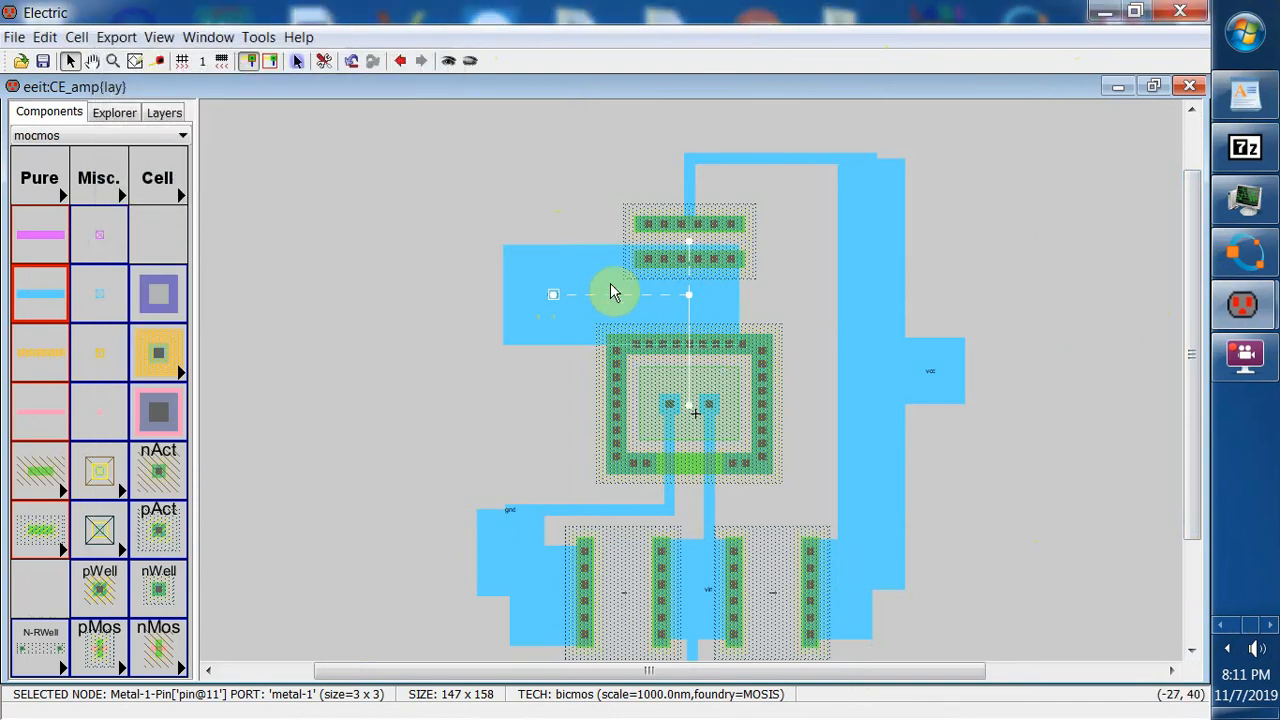
- Set the width of the vout Metal-1 arc to 10 and shift the arc down by 2 units
double_click(535, 287)
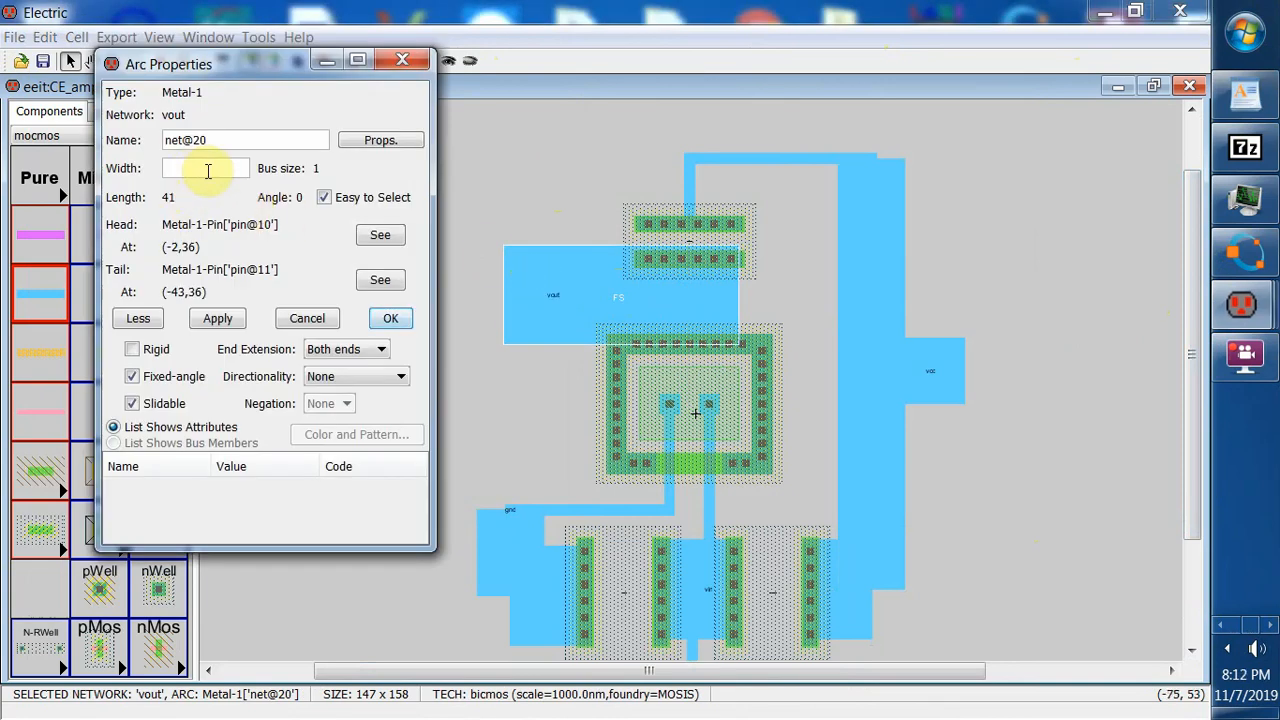
type("4")
left_click(218, 320)
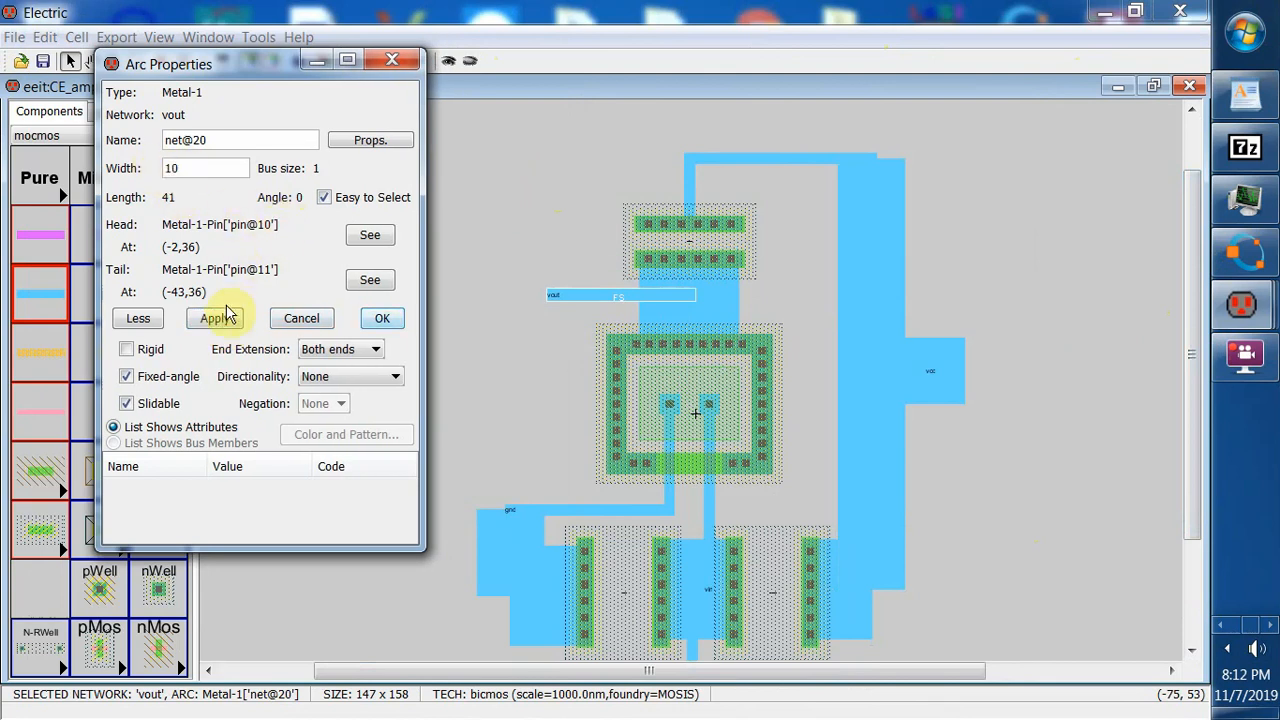
left_click(218, 320)
left_click(600, 308)
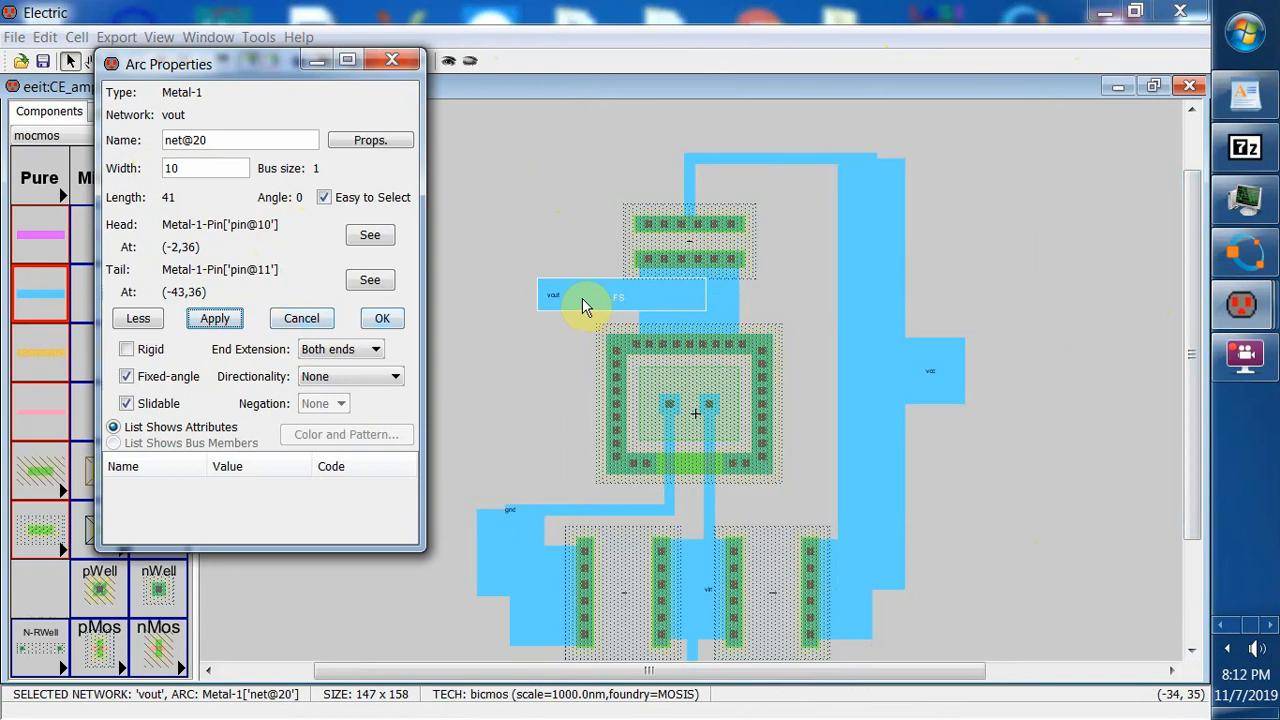
left_click_drag(582, 300, 580, 306)
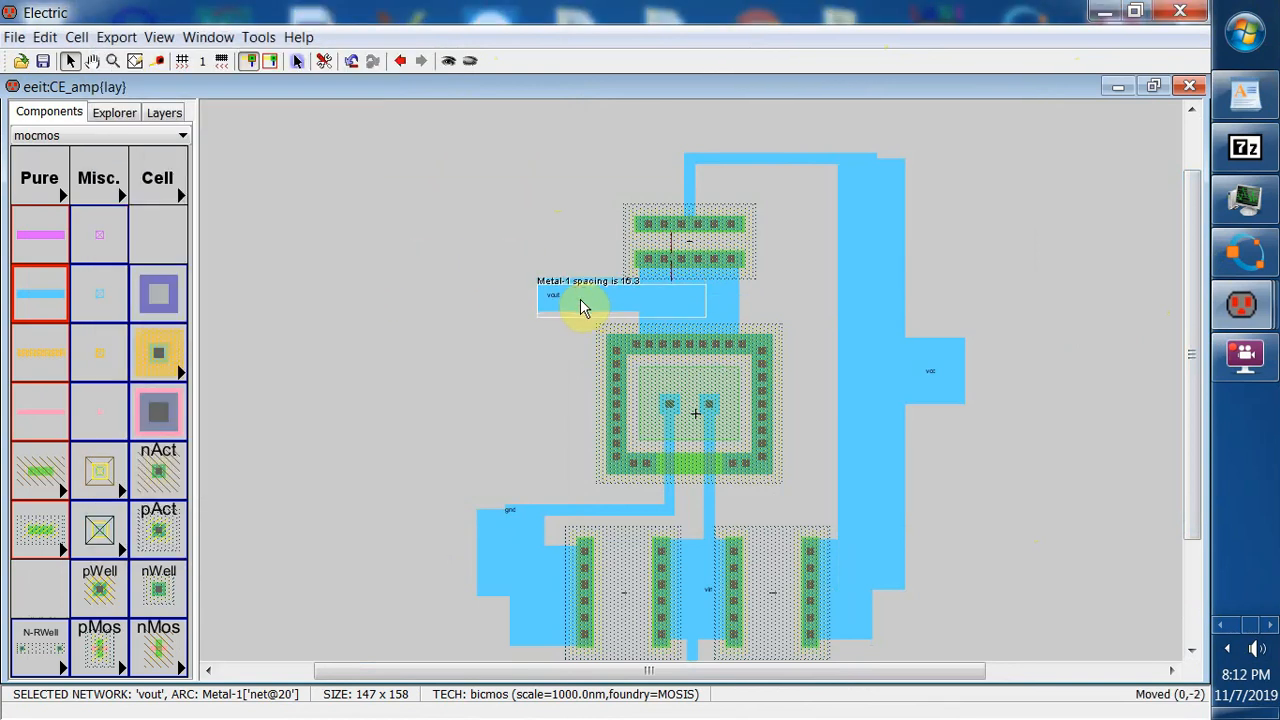
left_click(440, 265)
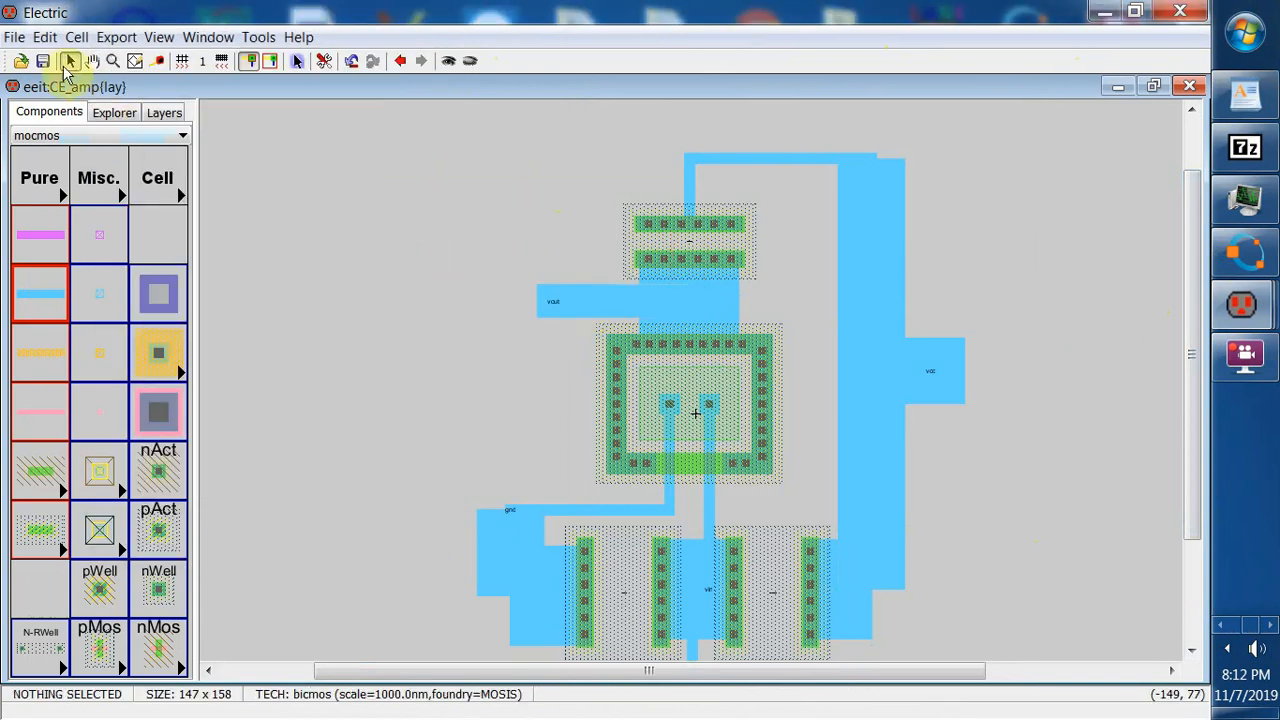
- Run the DRC check on the CE_amp layout
left_click(258, 37)
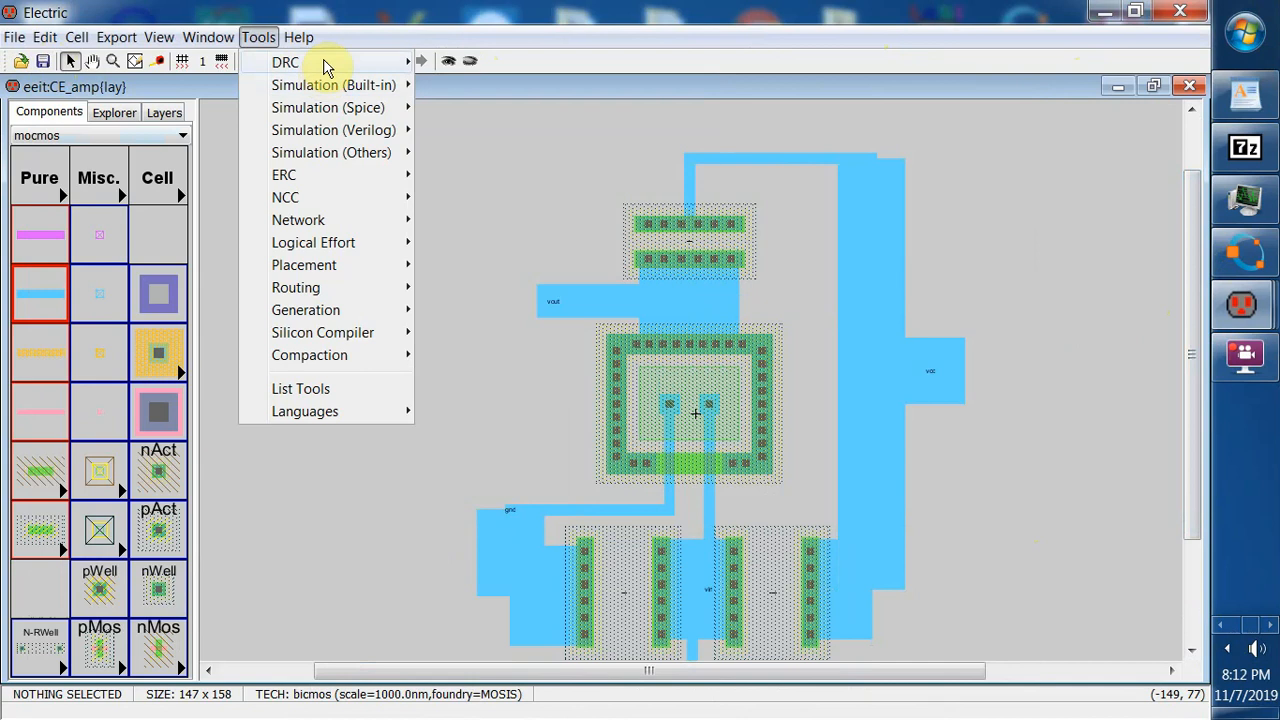
mouse_move(326, 60)
left_click(500, 61)
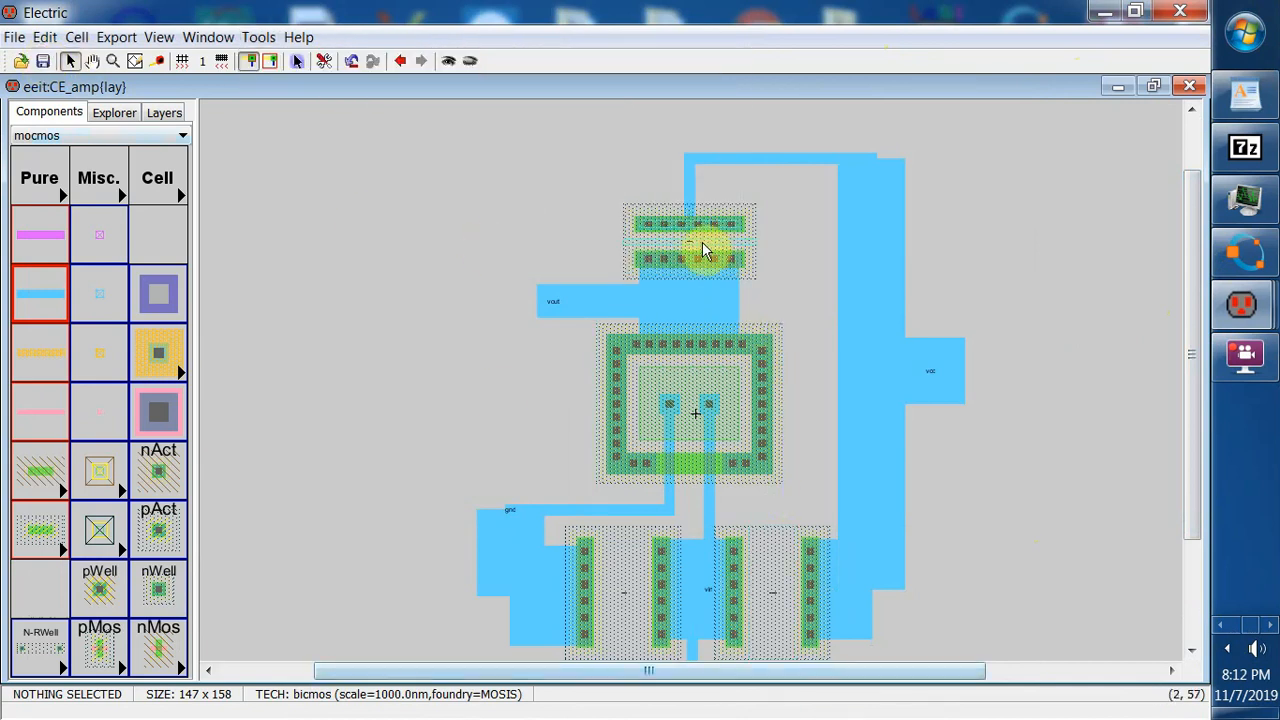
- Open the CE_amp{sch} cell and copy its SPICE code text
left_click(126, 116)
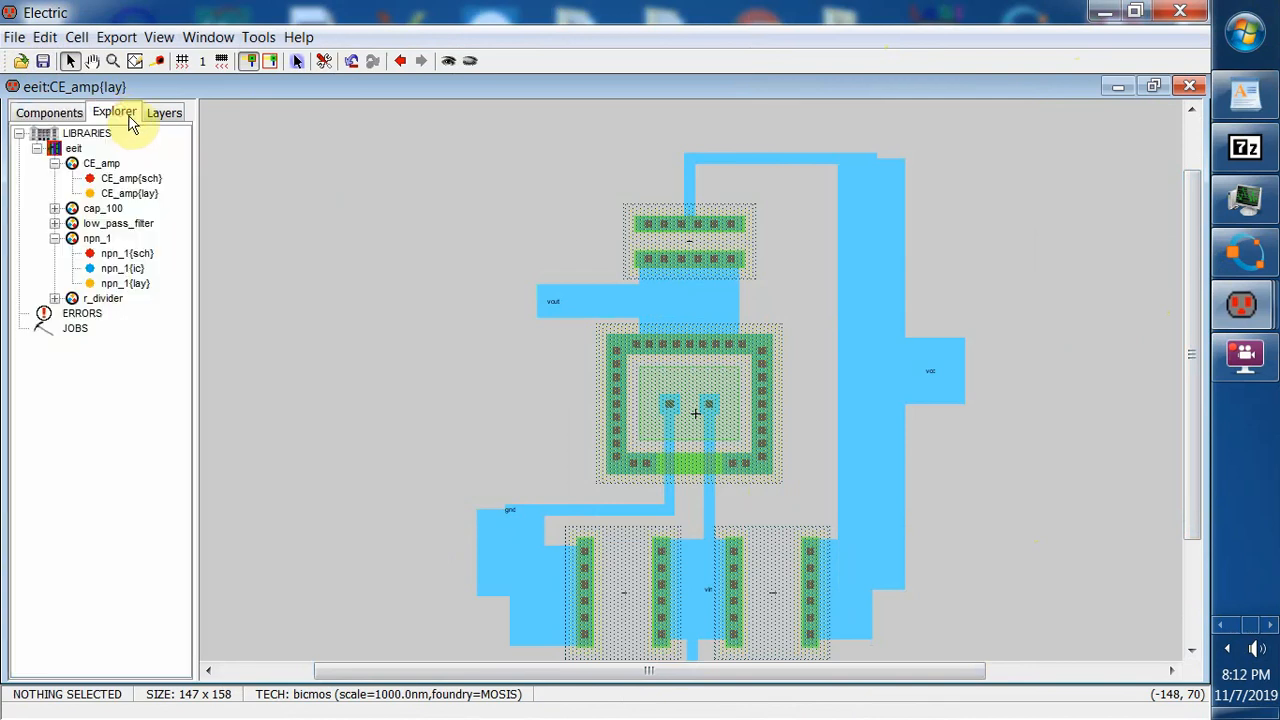
left_click(131, 178)
double_click(145, 181)
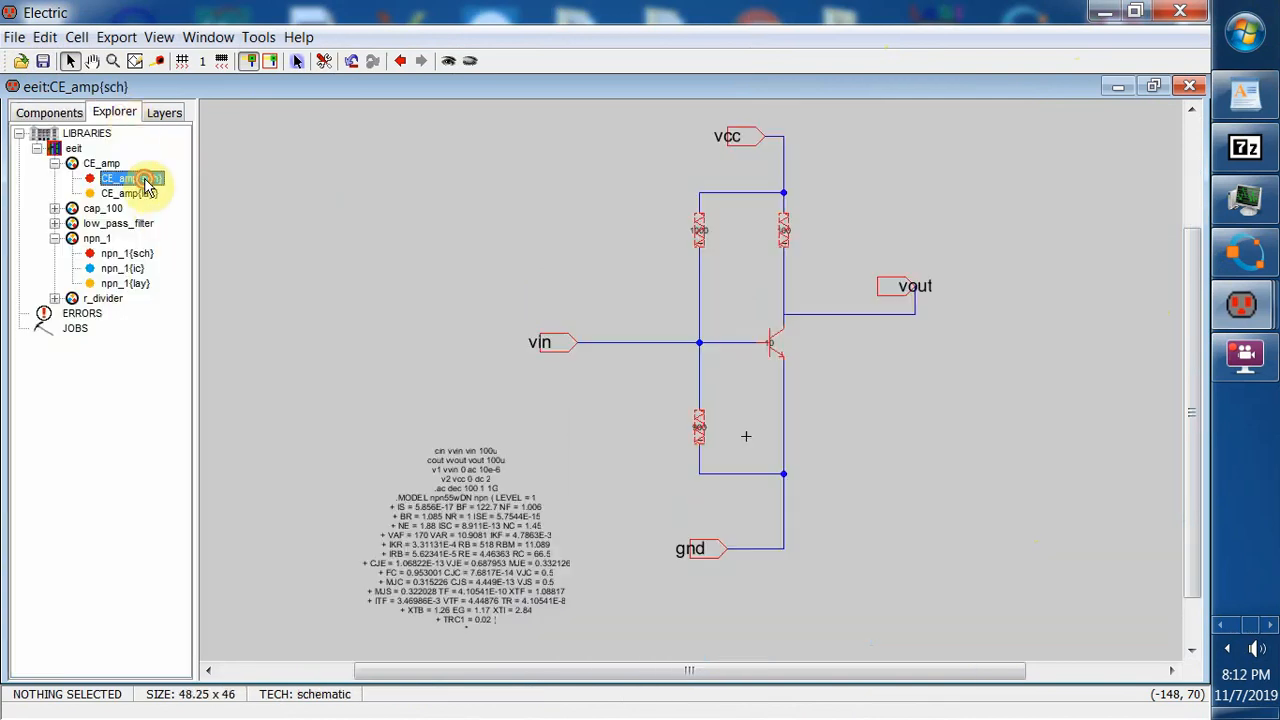
left_click_drag(310, 401, 591, 650)
left_click(45, 37)
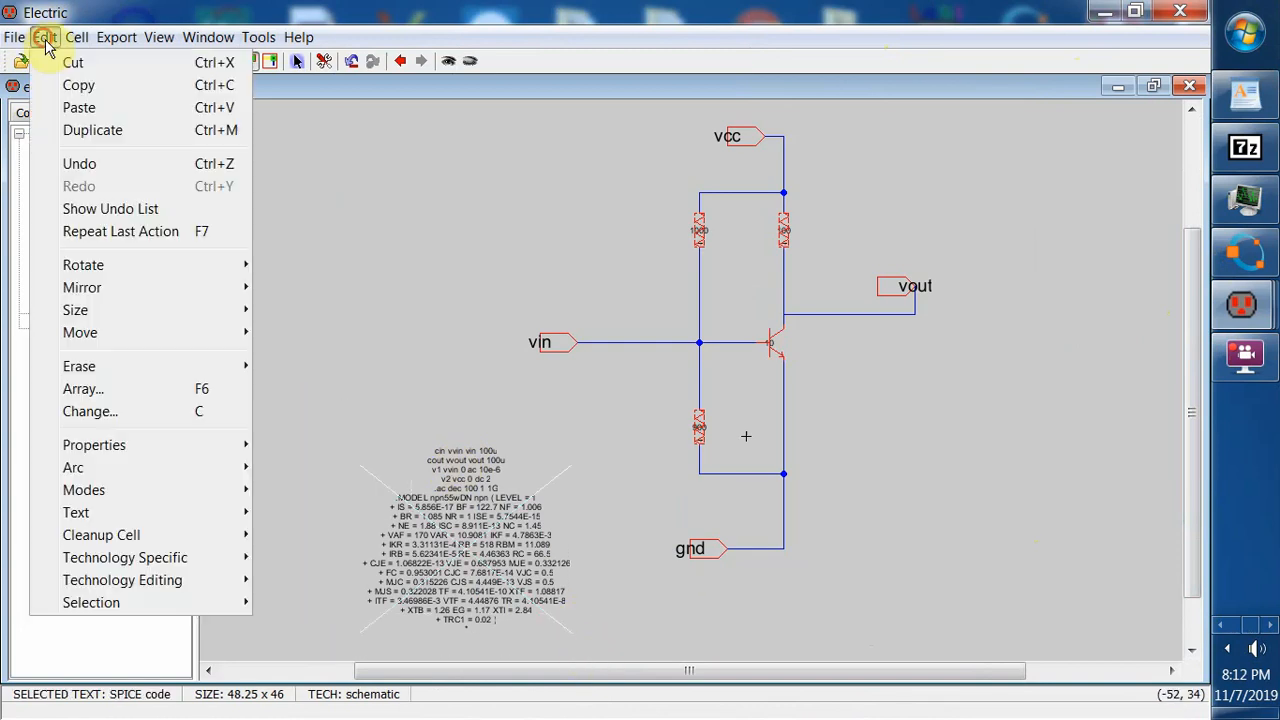
left_click(78, 85)
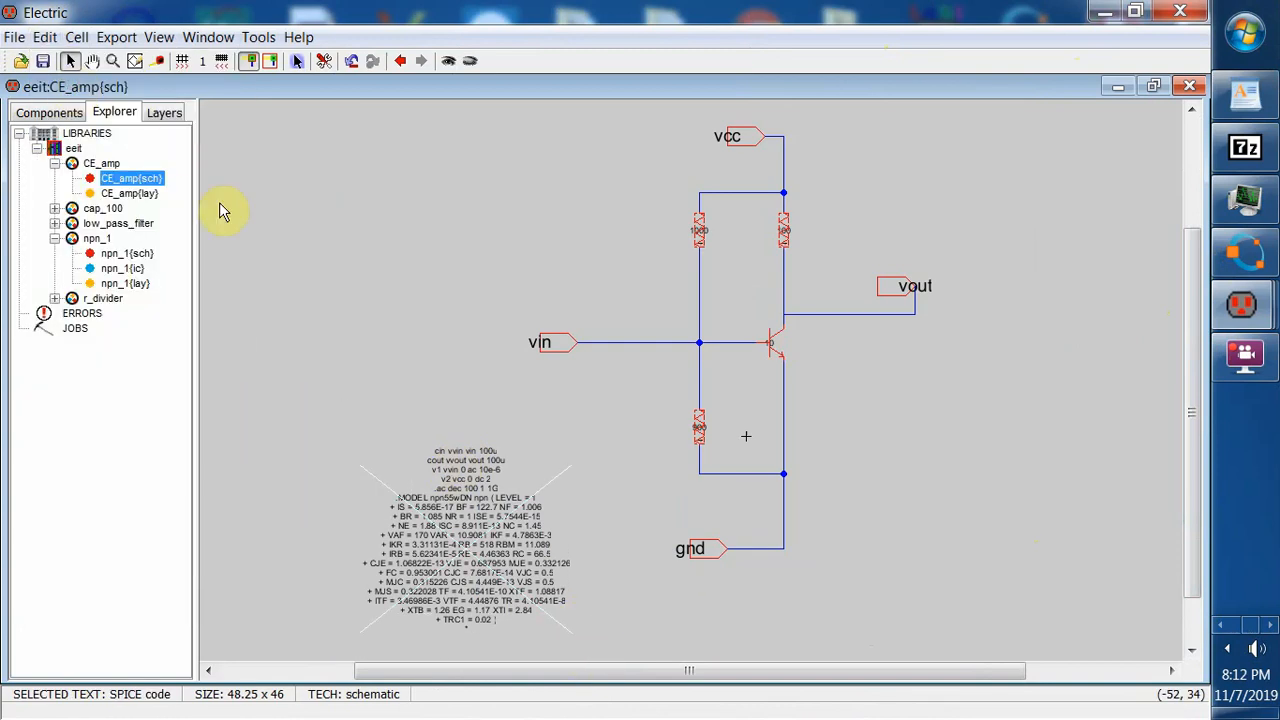
- Return to the CE_amp{lay} cell and paste the SPICE code in the empty area left of the circuit
double_click(150, 194)
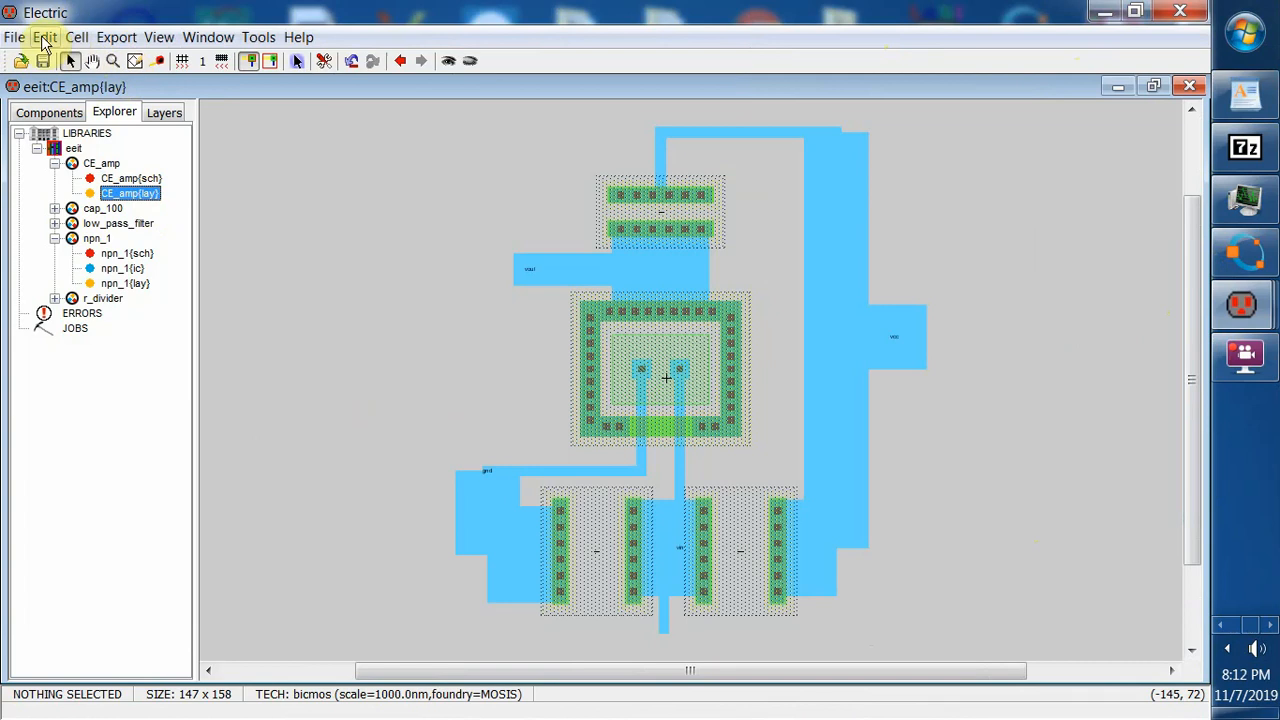
left_click(45, 37)
left_click(86, 105)
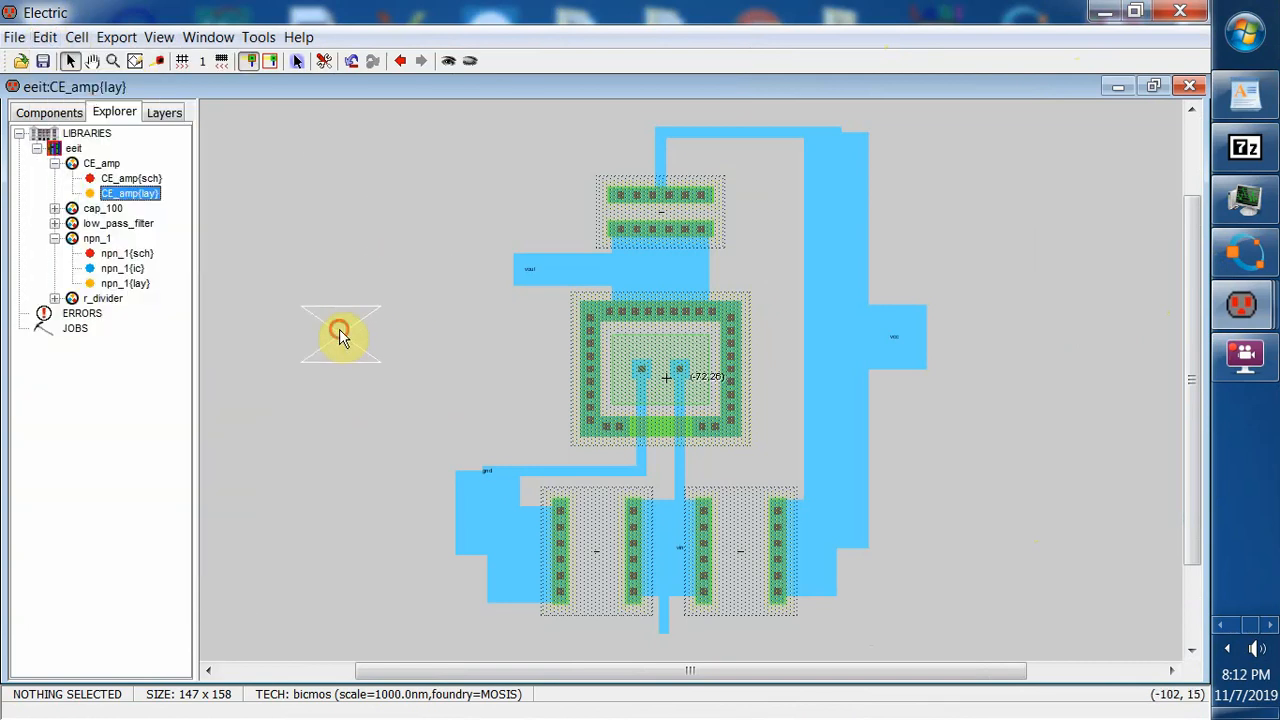
left_click(340, 336)
left_click(364, 401)
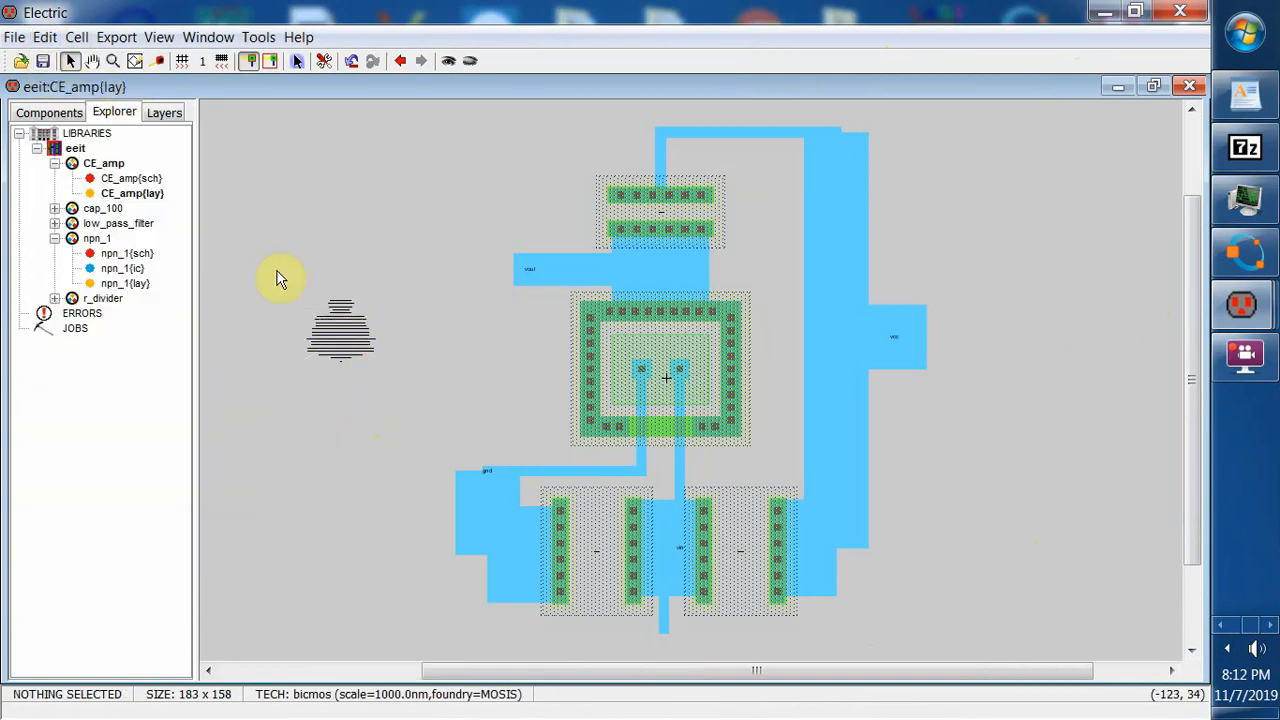
- Set the text size of the pasted SPICE code to 4 units
left_click(343, 300)
left_click(45, 37)
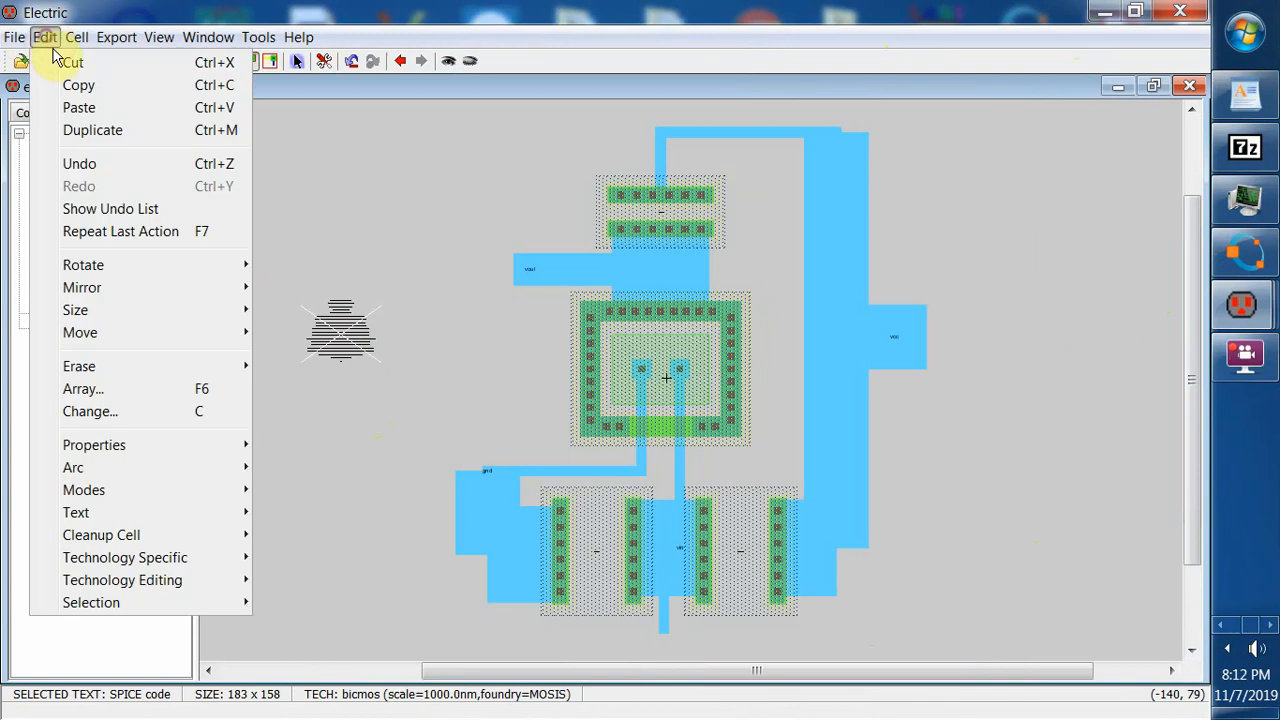
mouse_move(166, 447)
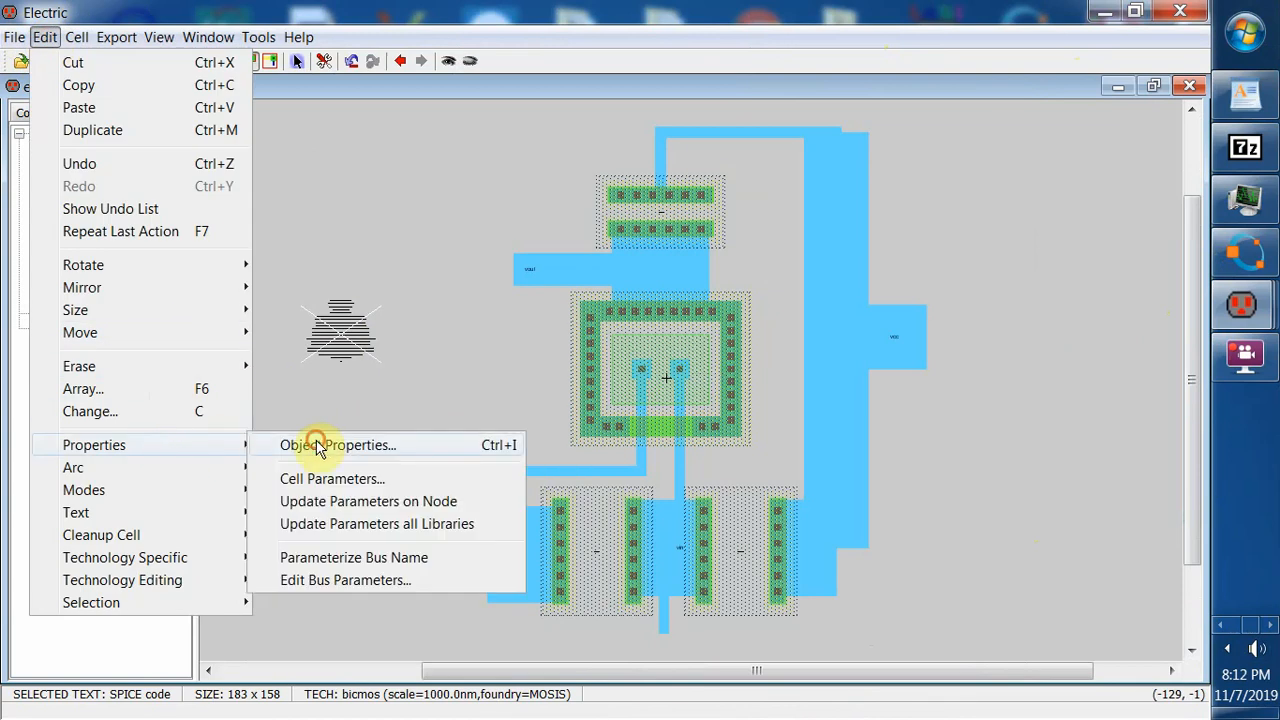
left_click(316, 446)
left_click(620, 314)
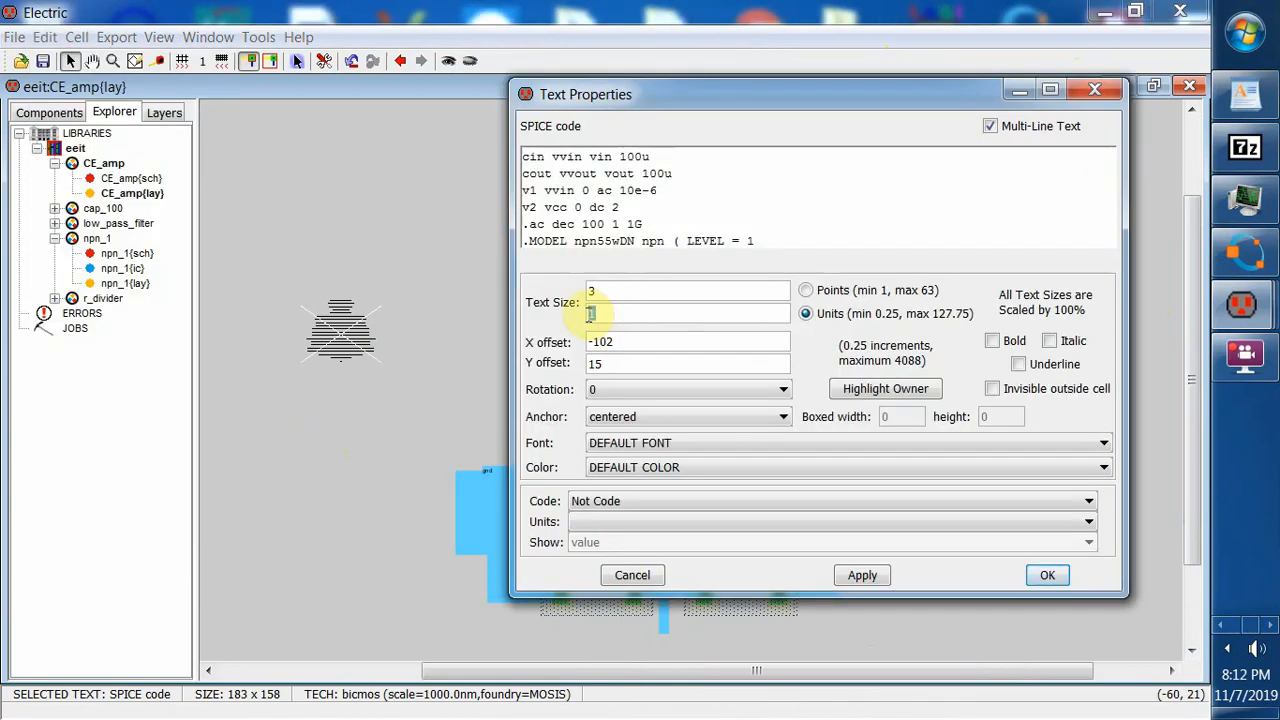
type("4")
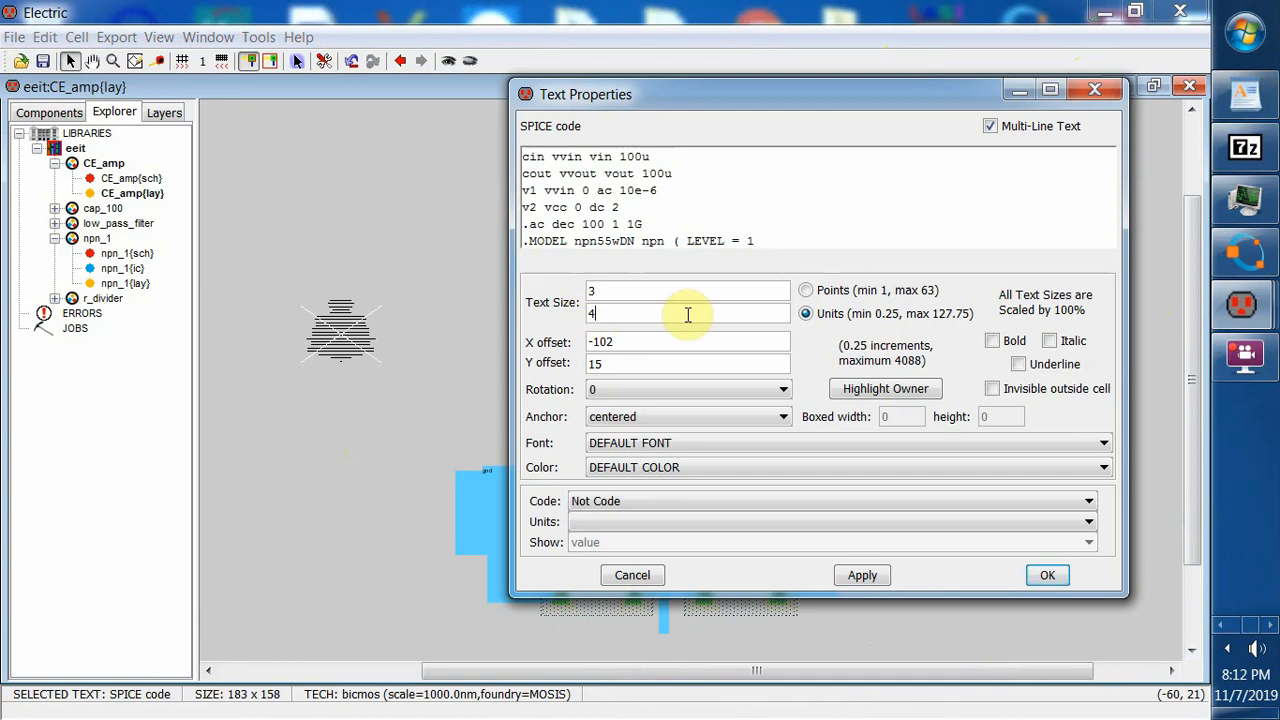
left_click(873, 574)
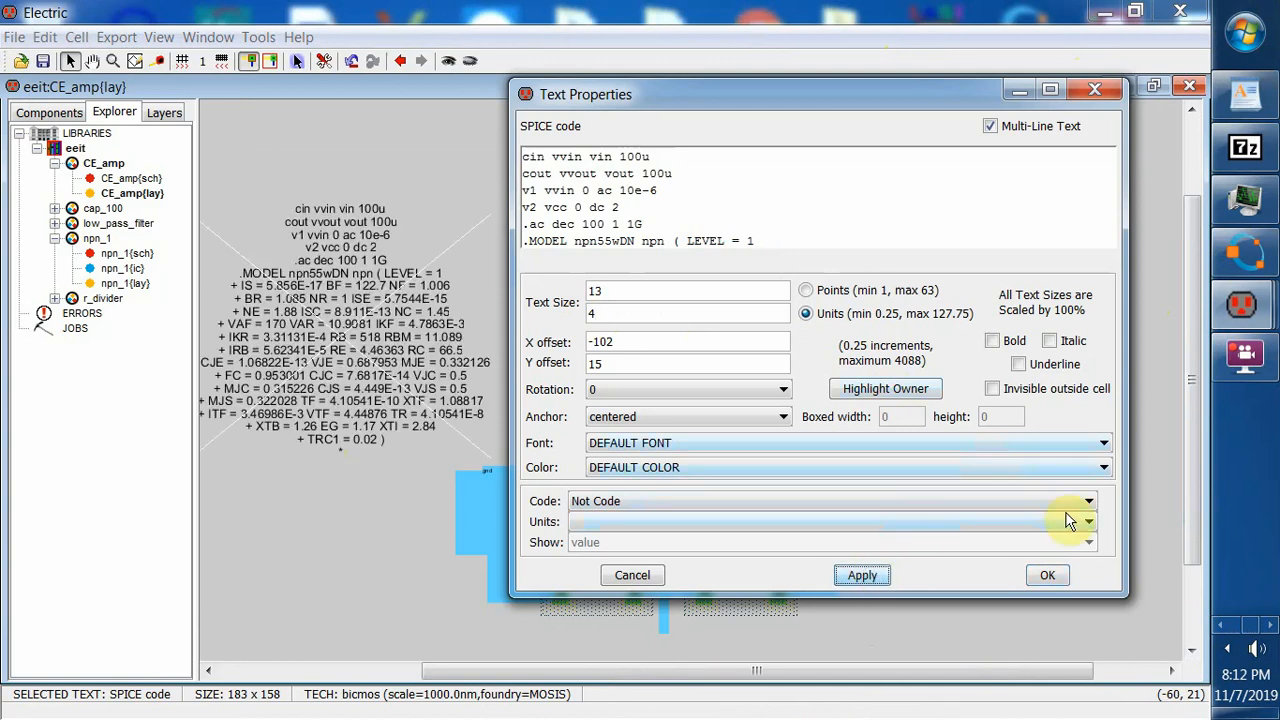
left_click(1047, 575)
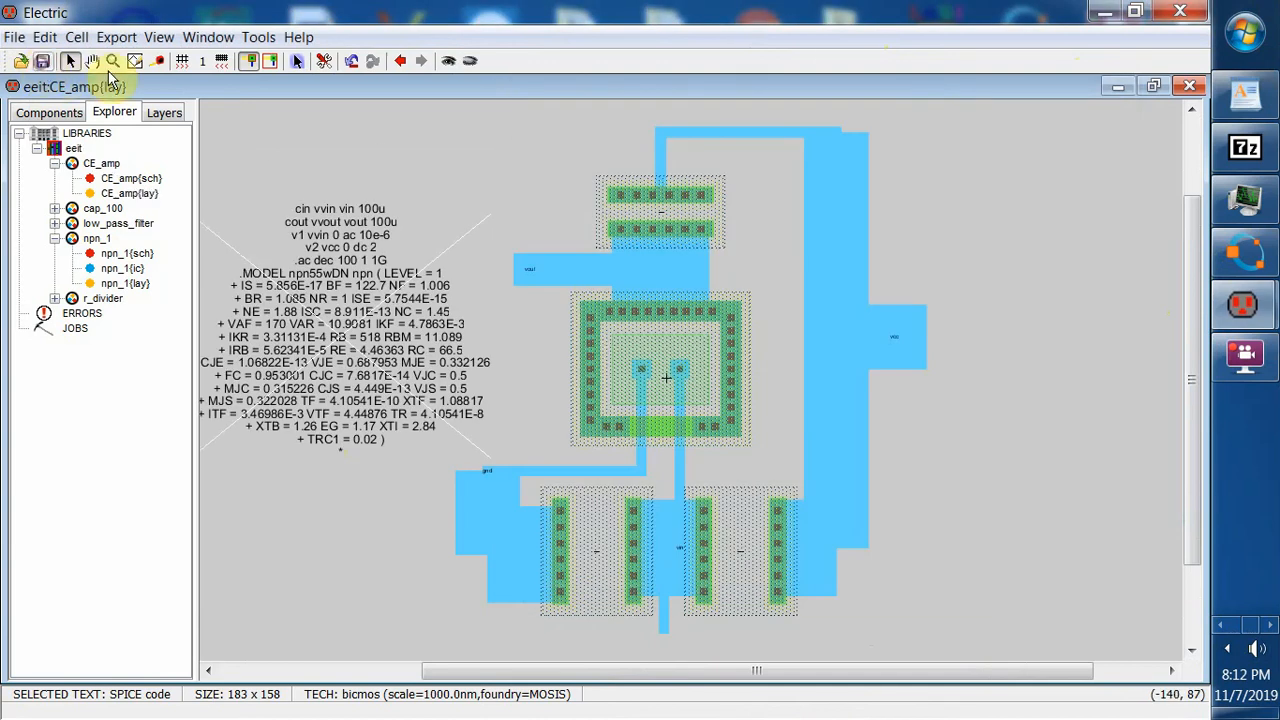
- Write the Spice deck for the CE_amp layout, examine the frequency response in LTspice, and return to the maximized layout window
left_click(258, 37)
left_click(354, 107)
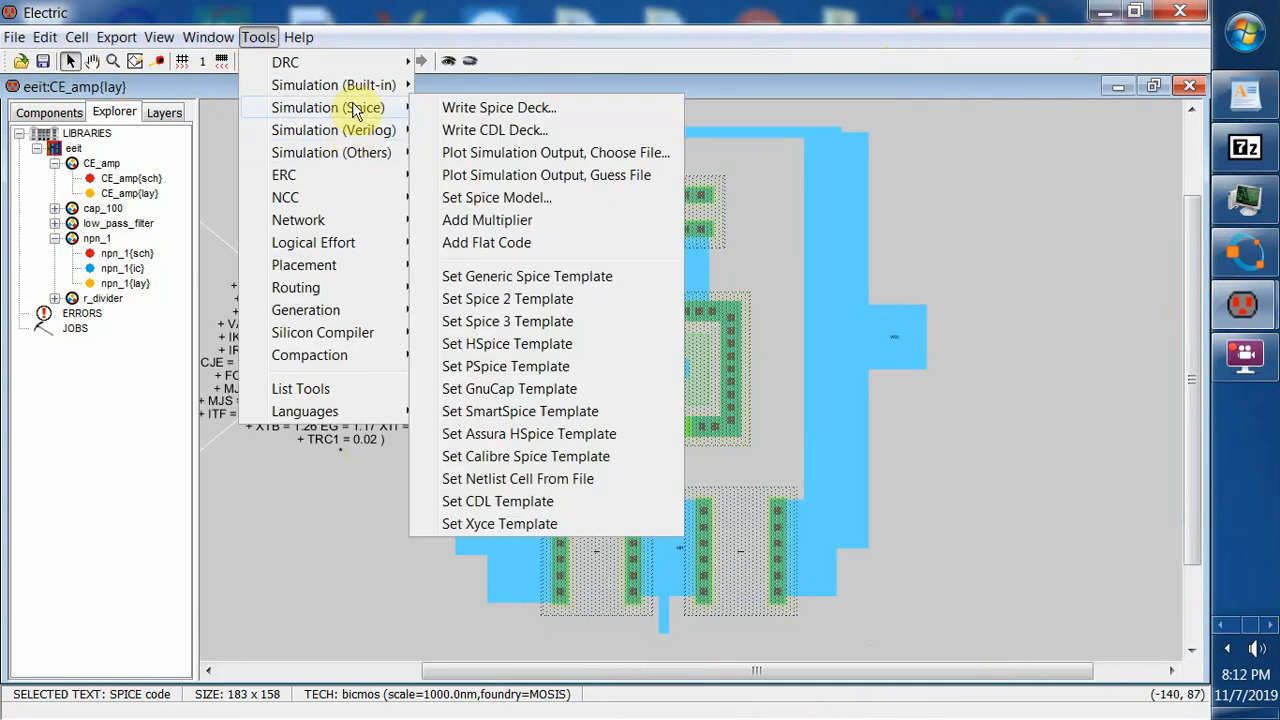
left_click(474, 110)
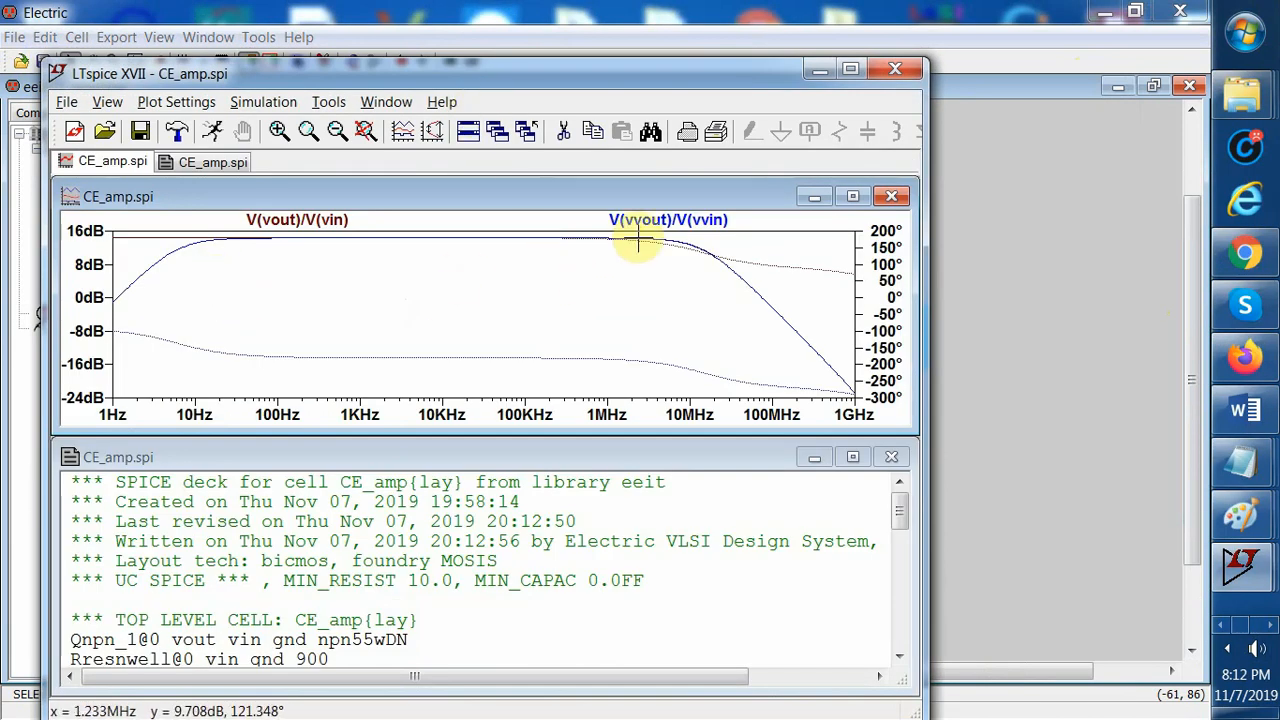
left_click(908, 70)
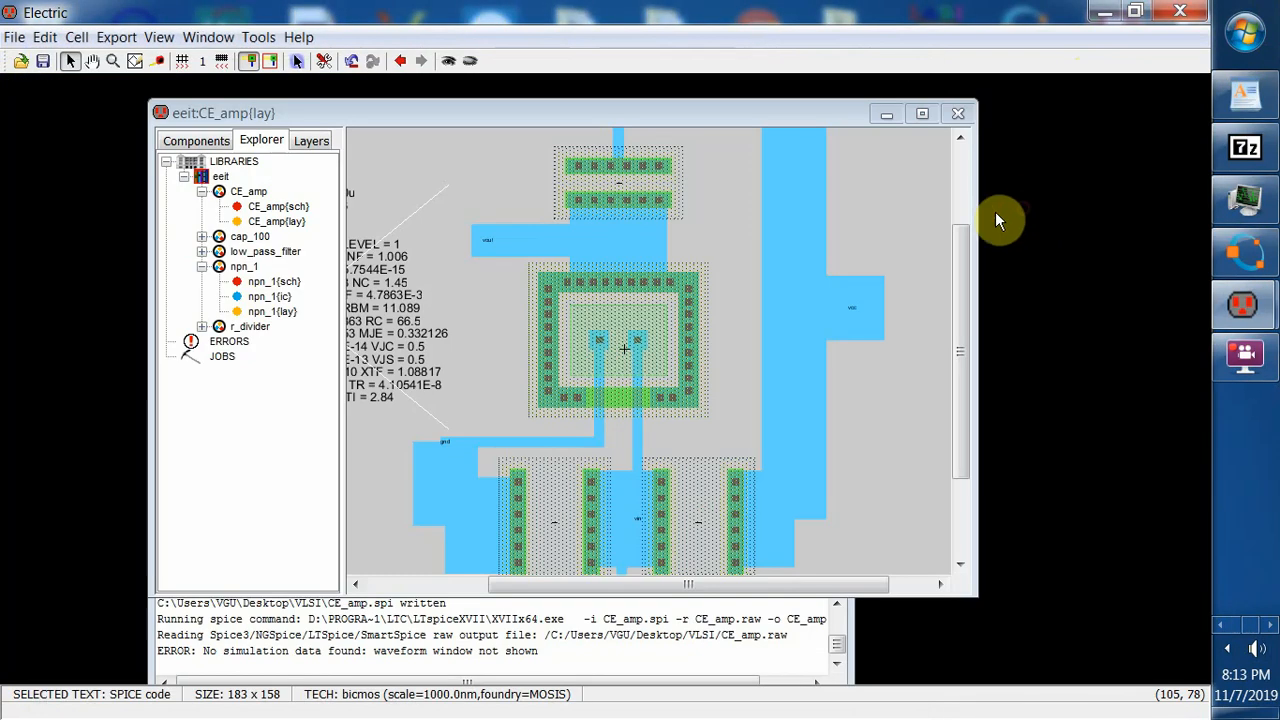
left_click(921, 116)
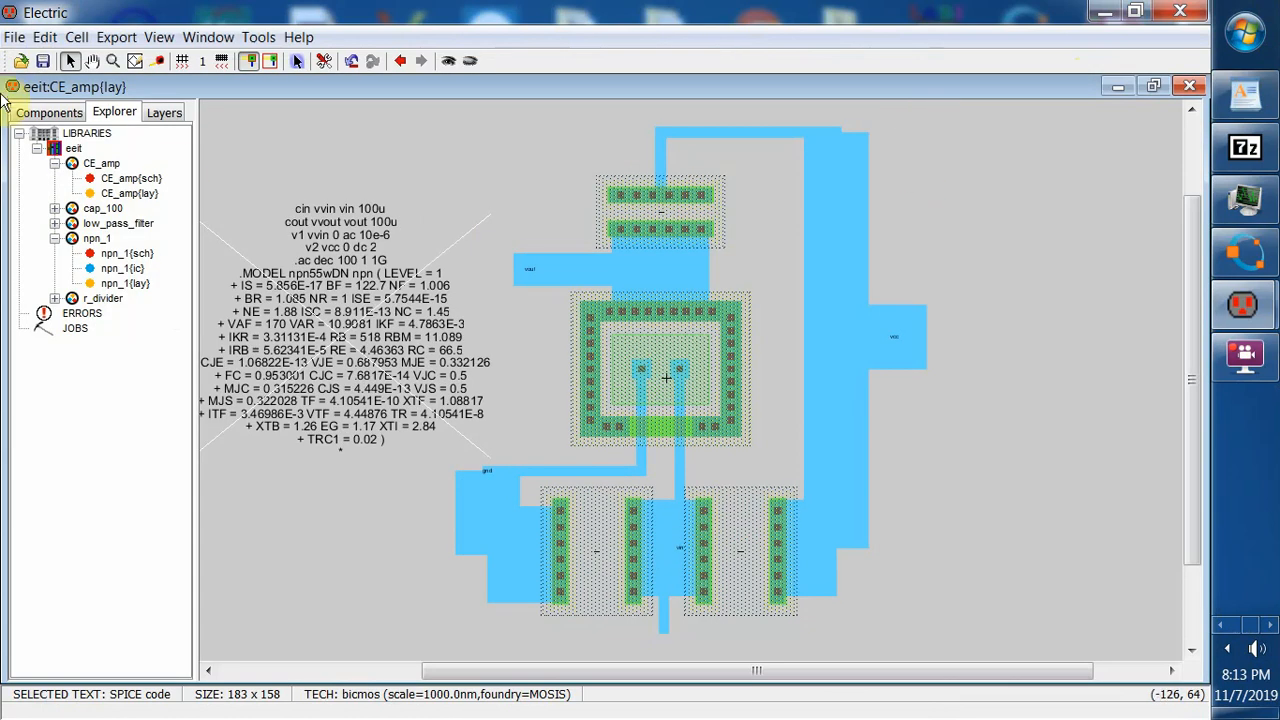
- Save the library and run NCC on the schematic and layout views of the CE_amp cell
left_click(40, 63)
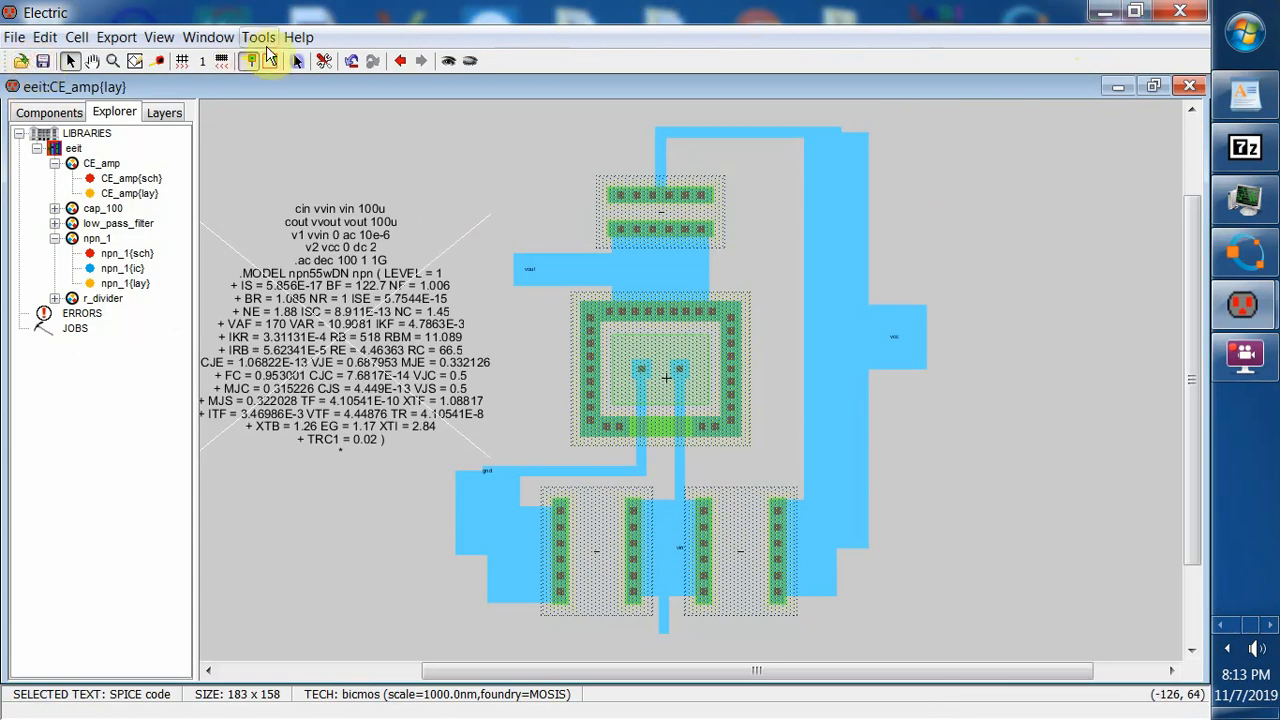
left_click(43, 61)
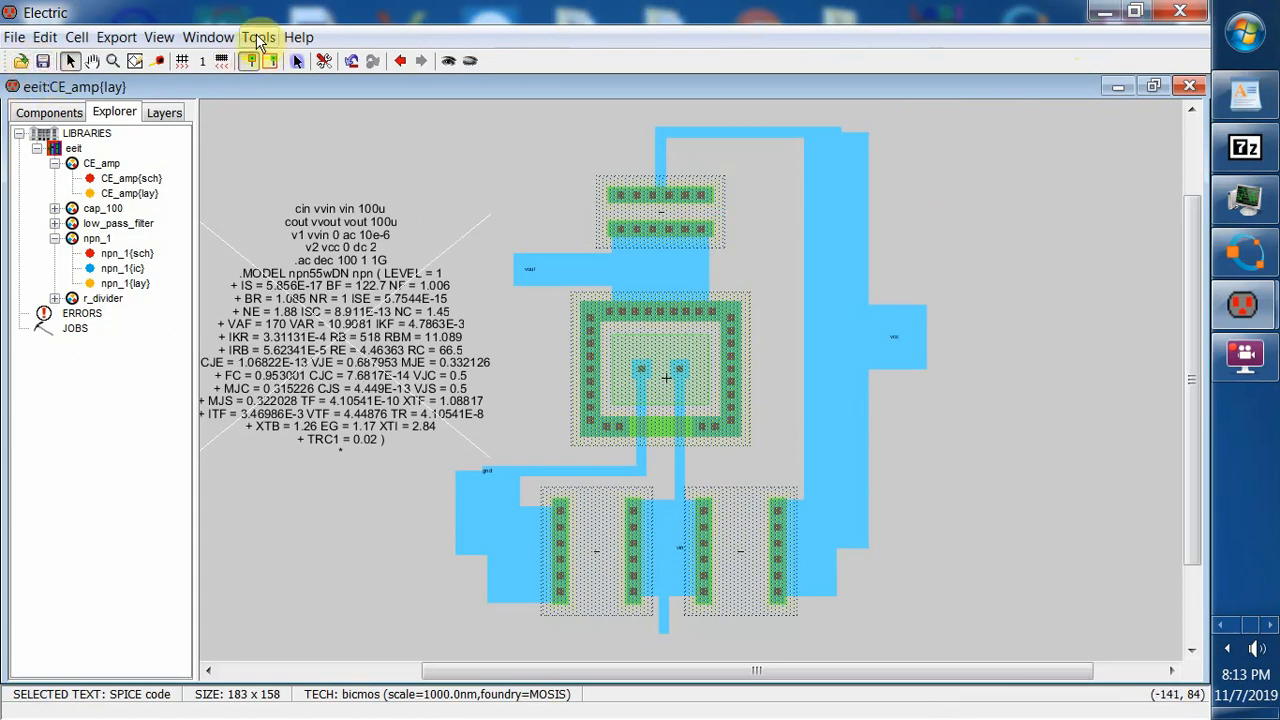
left_click(258, 38)
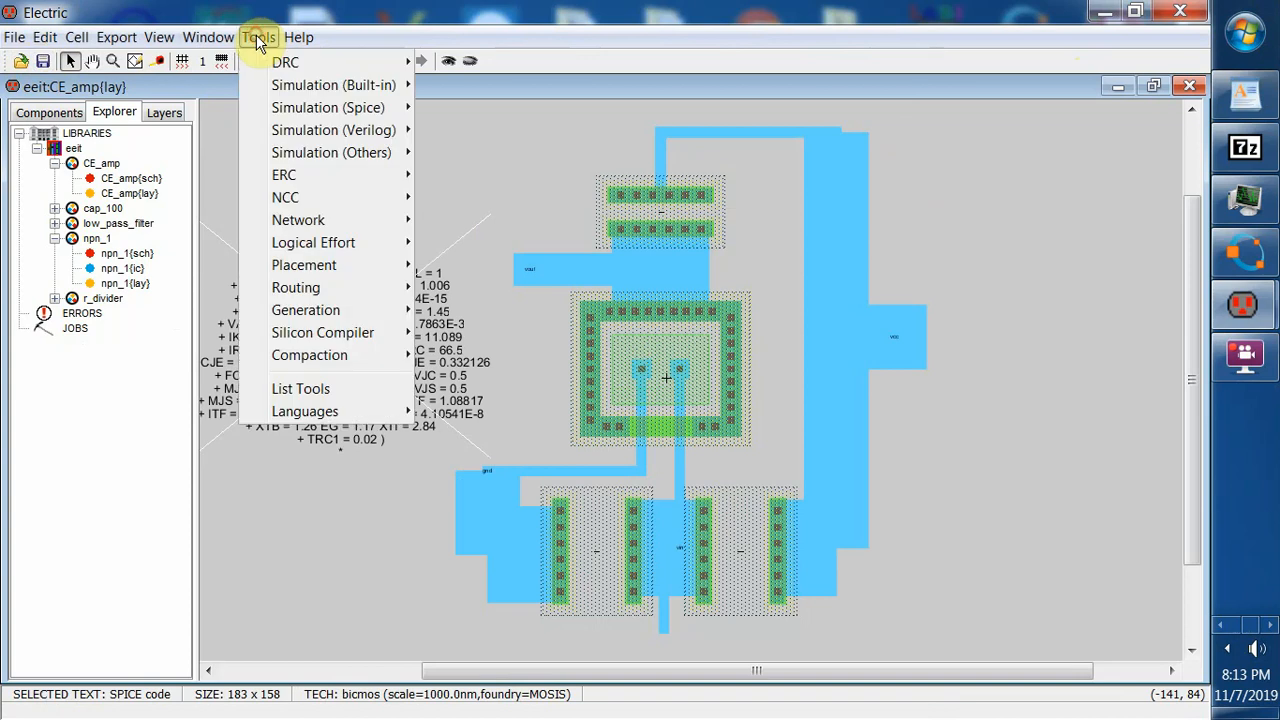
mouse_move(355, 199)
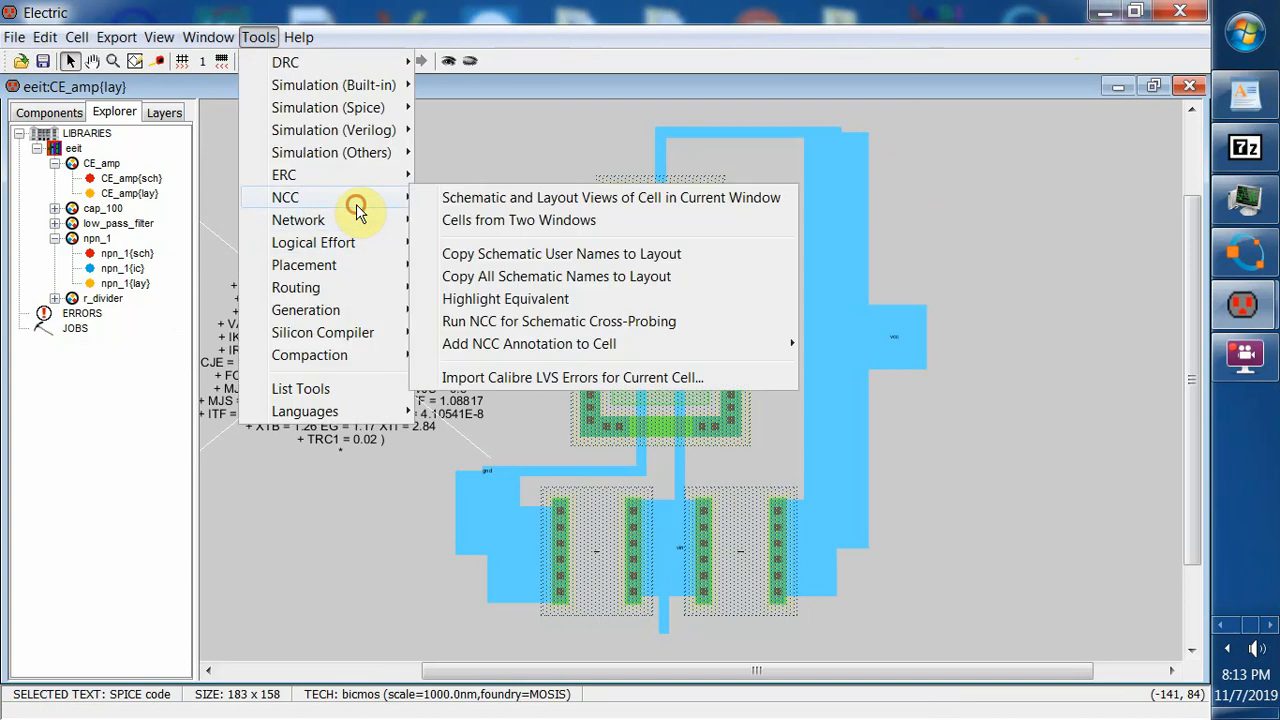
left_click(510, 199)
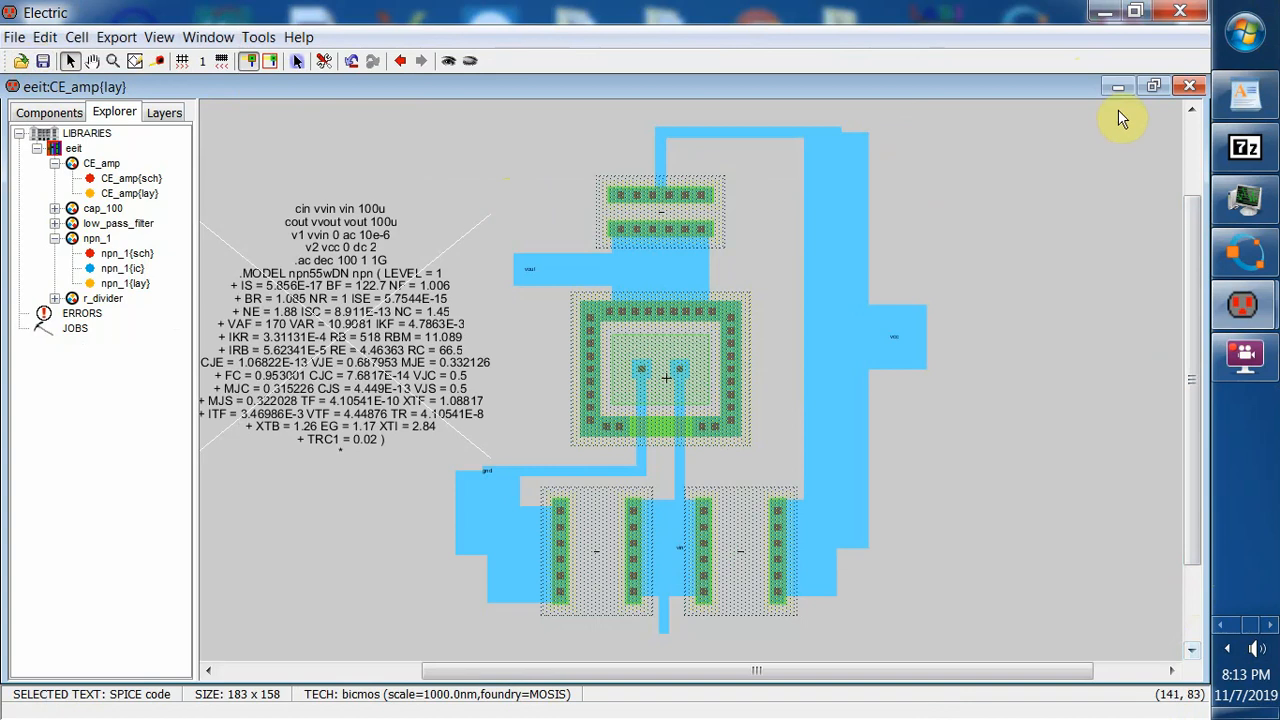
- Bring the Electric Messages window into view to read the NCC result, and save the eeit library
left_click(1154, 86)
left_click(695, 633)
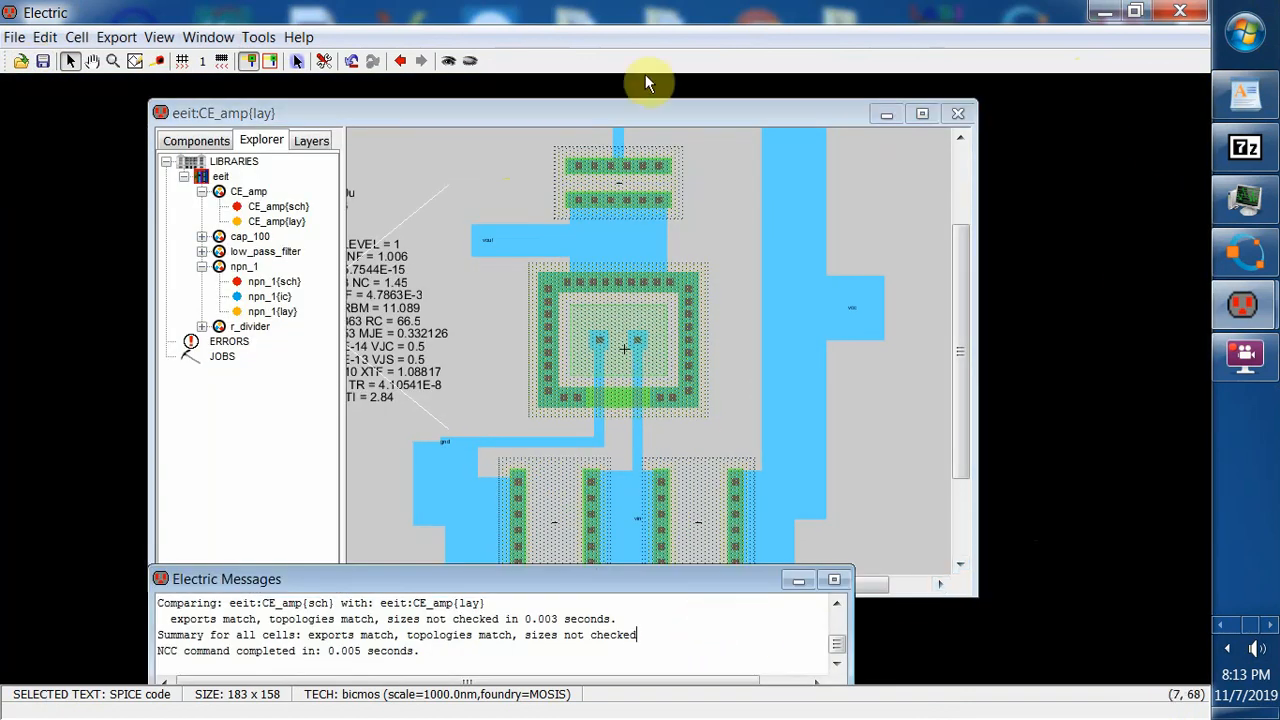
left_click(40, 54)
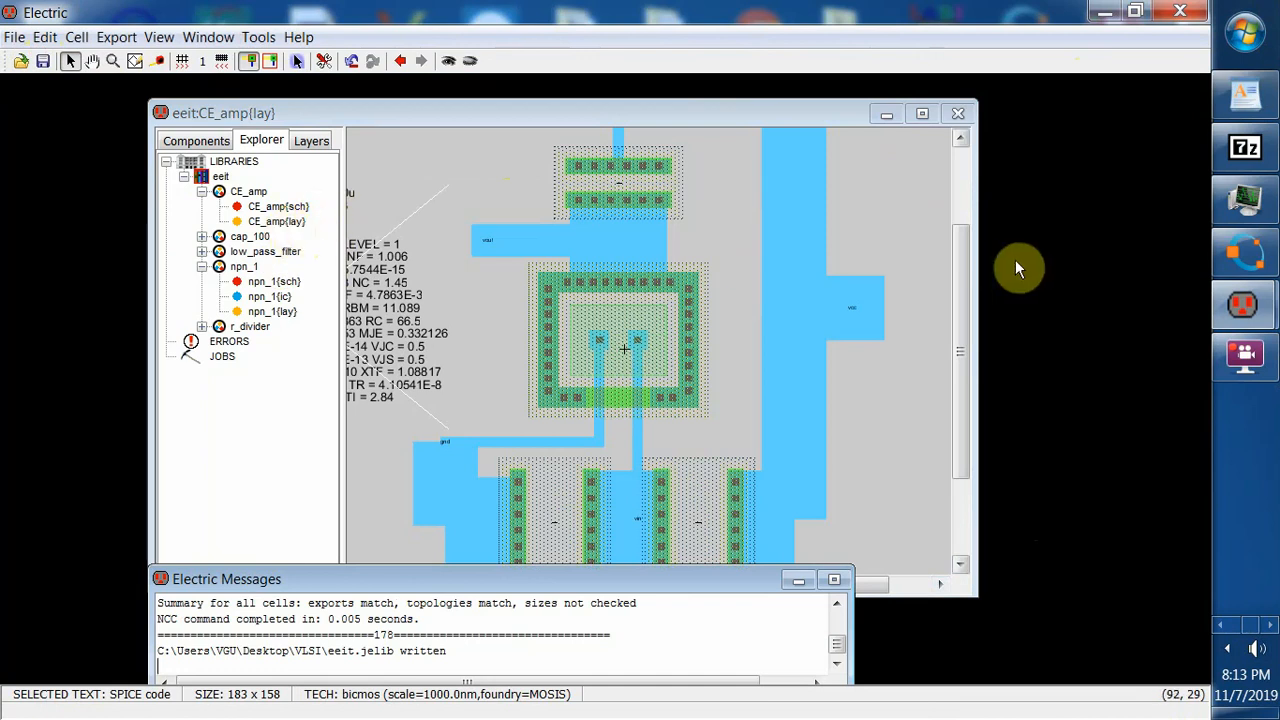
- Maximize the layout window, open the CE_amp schematic view, and collapse the npn_1 and CE_amp cells in the library tree
left_click(920, 116)
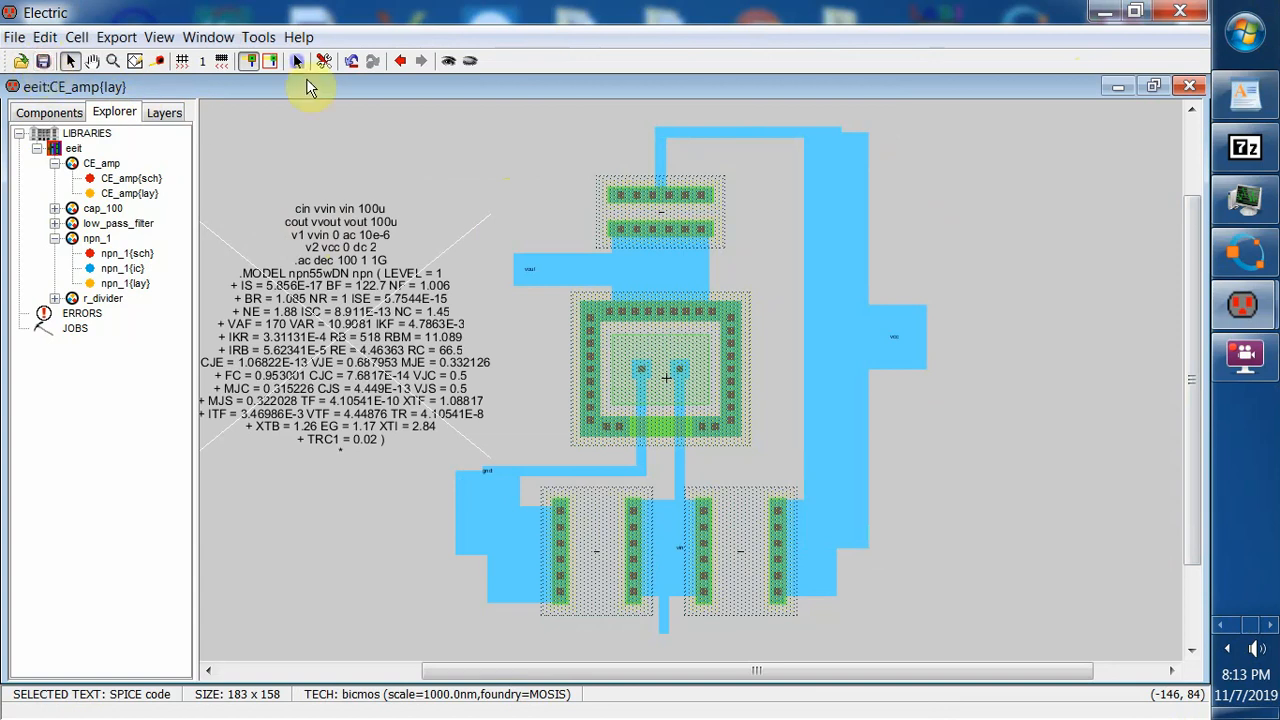
double_click(150, 181)
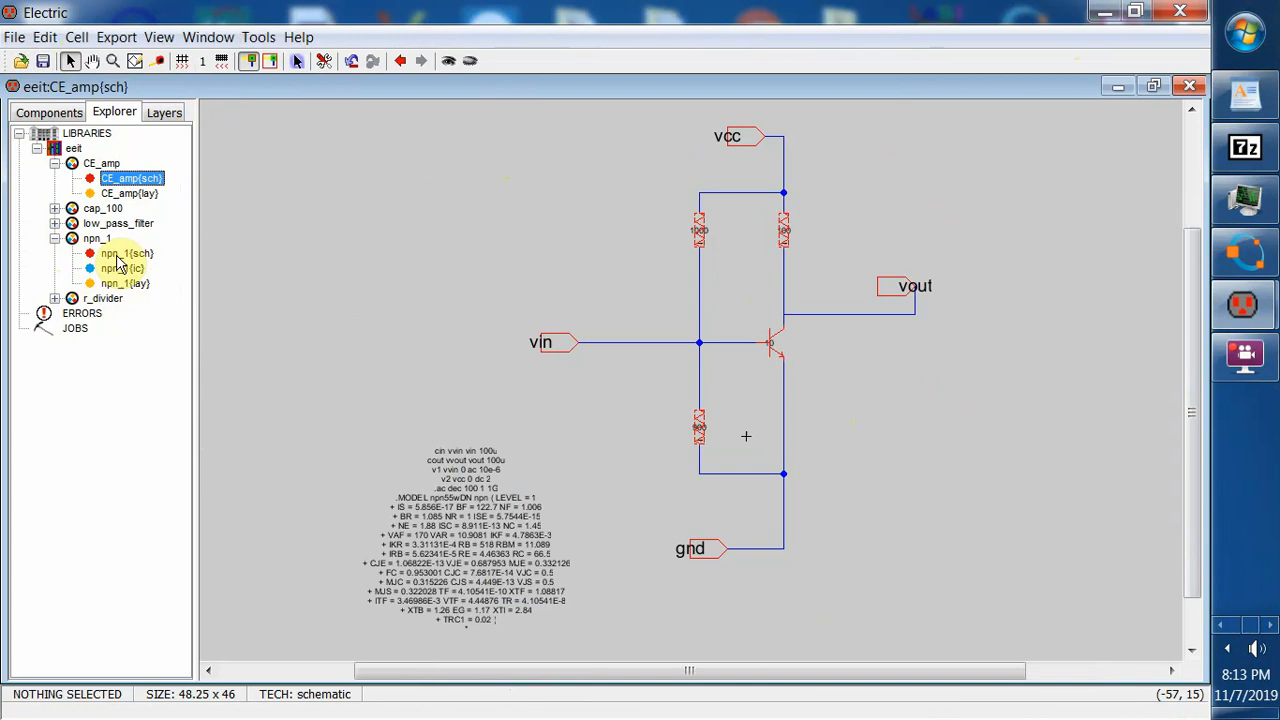
left_click(55, 238)
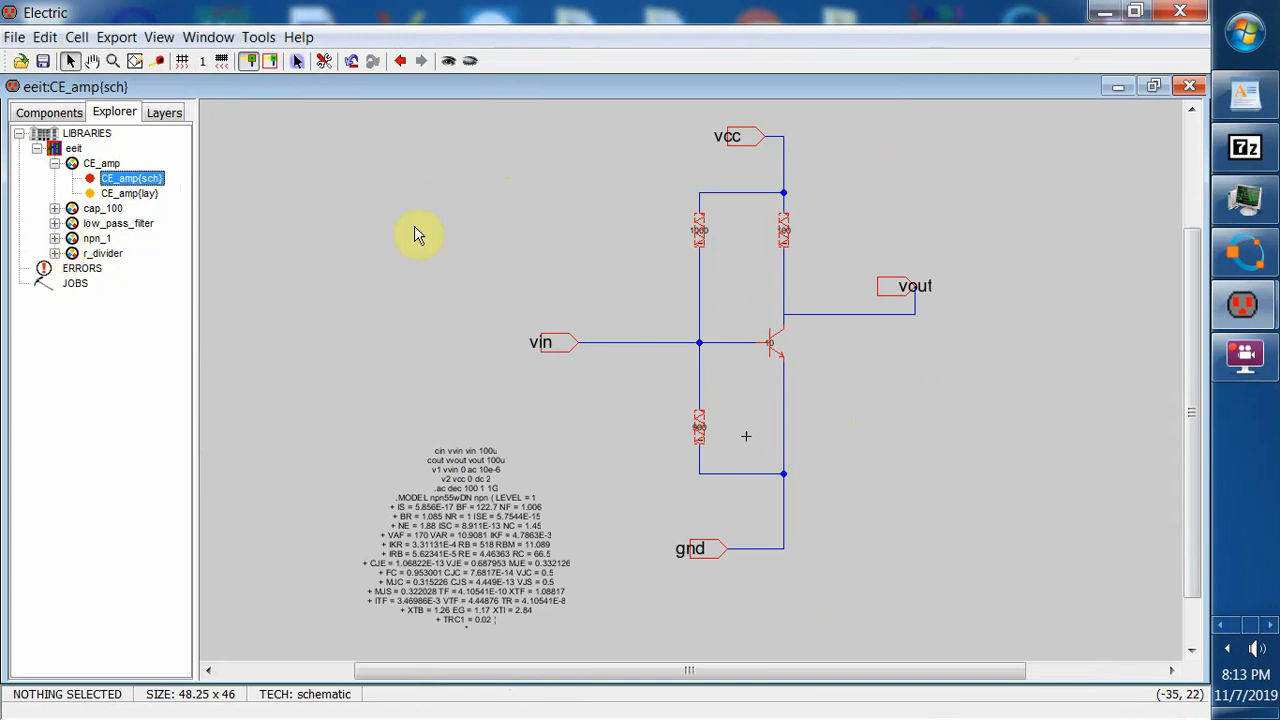
left_click(55, 164)
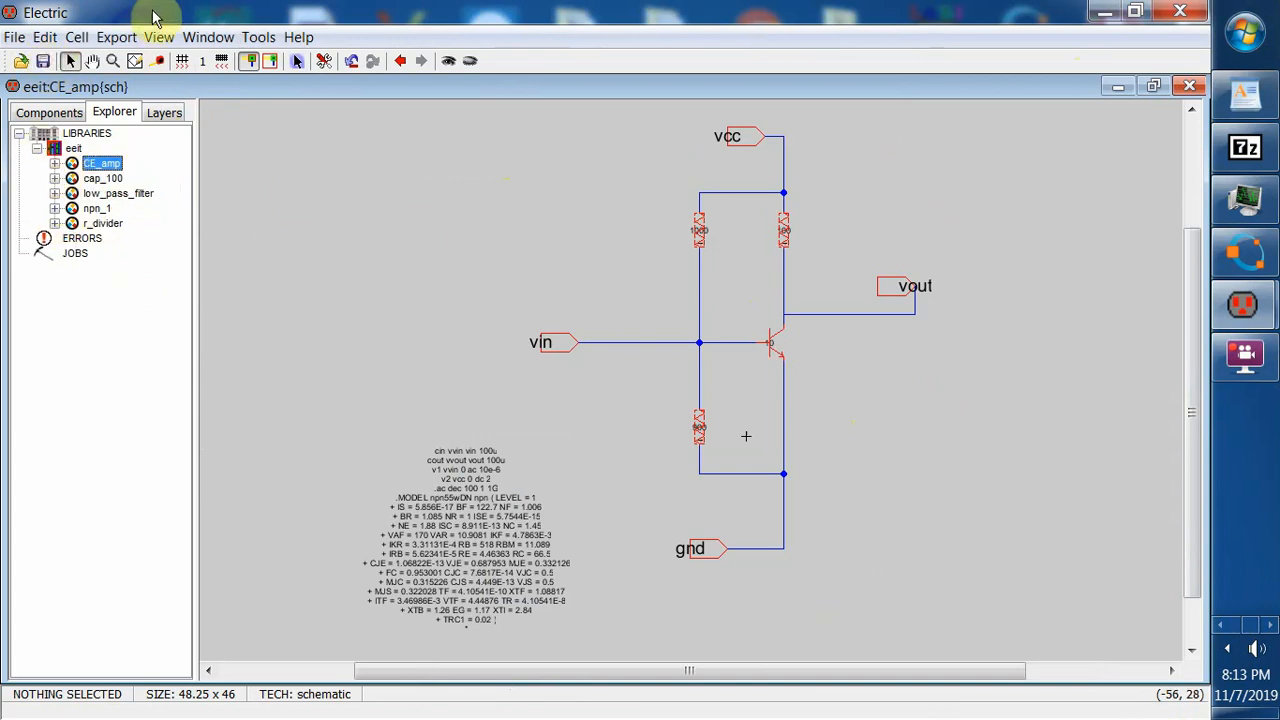
left_click(1135, 11)
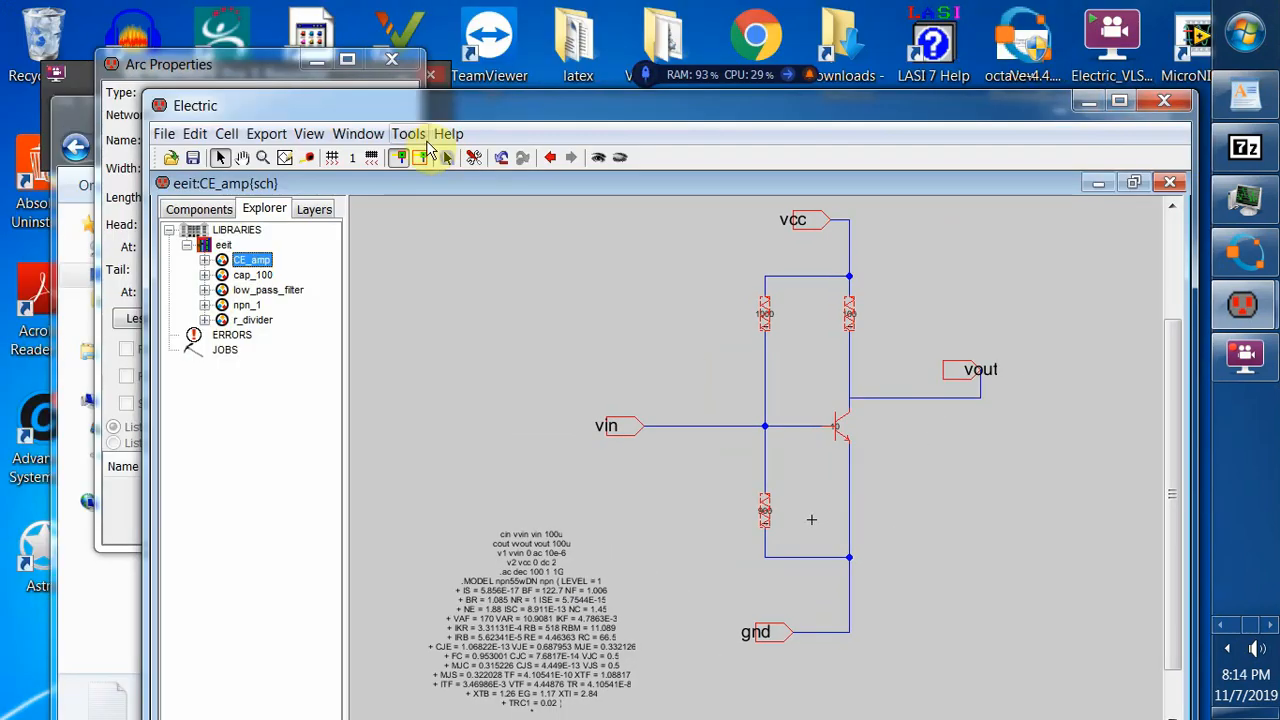
mouse_move(81, 69)
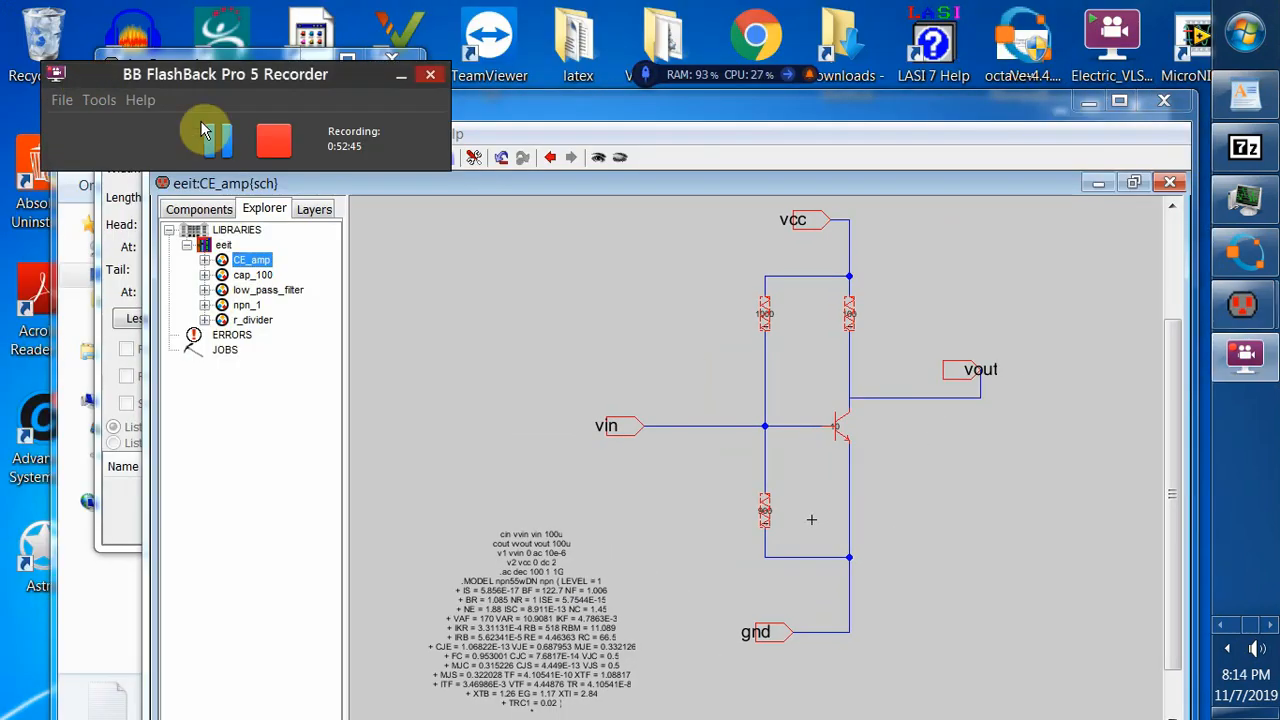